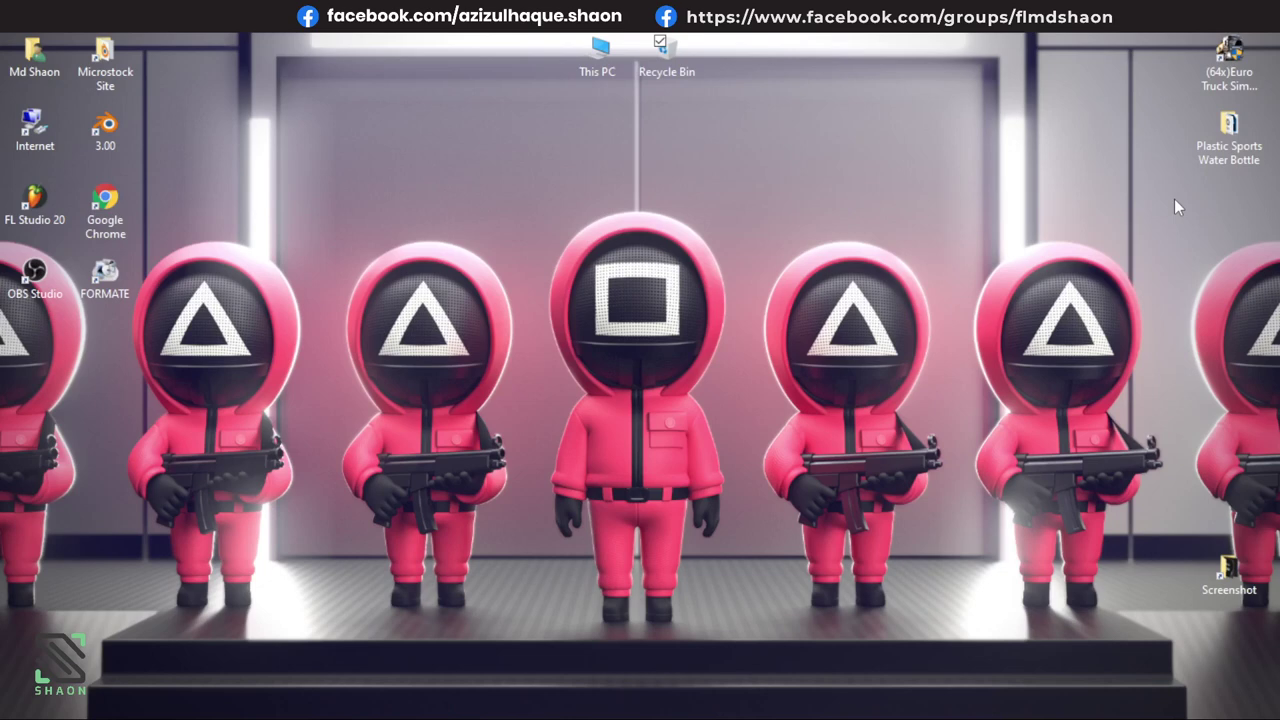
Check the OBS recording is running, minimise OBS, and open the Microstock Site browser shortcut.
{"action": "key", "text": "alt+Tab"}
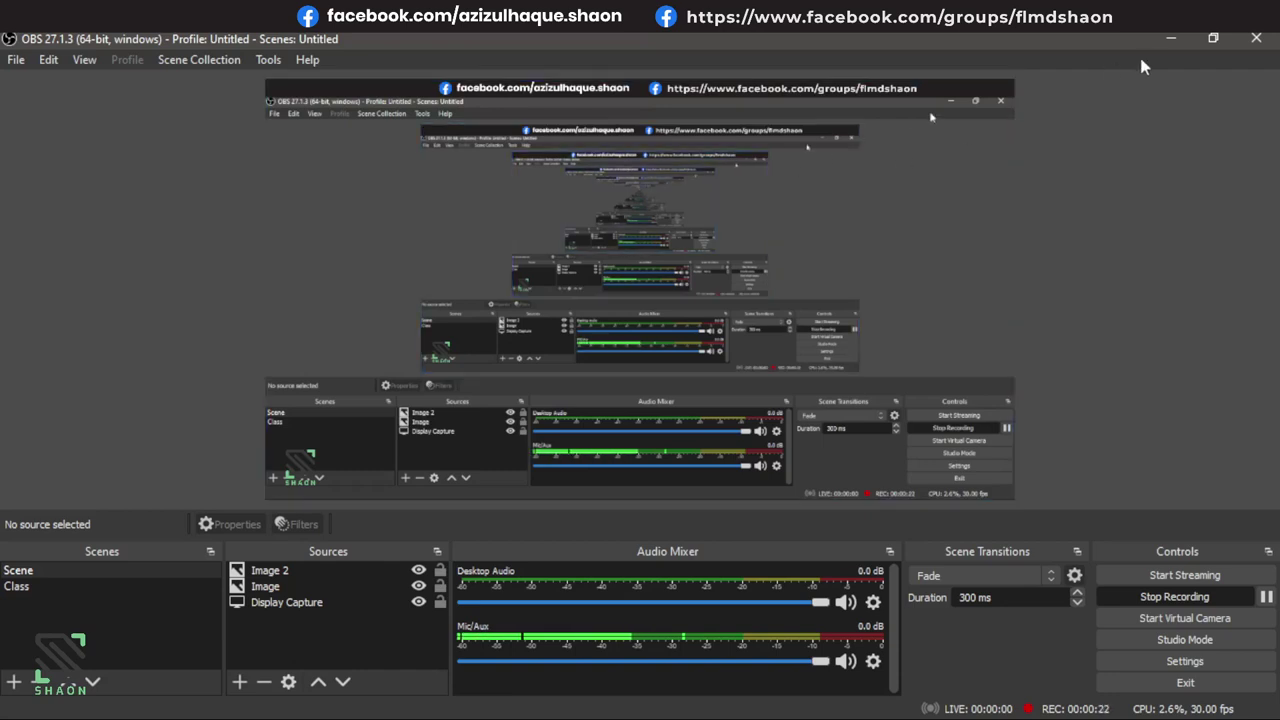
{"action": "left_click", "coordinate": [1170, 38]}
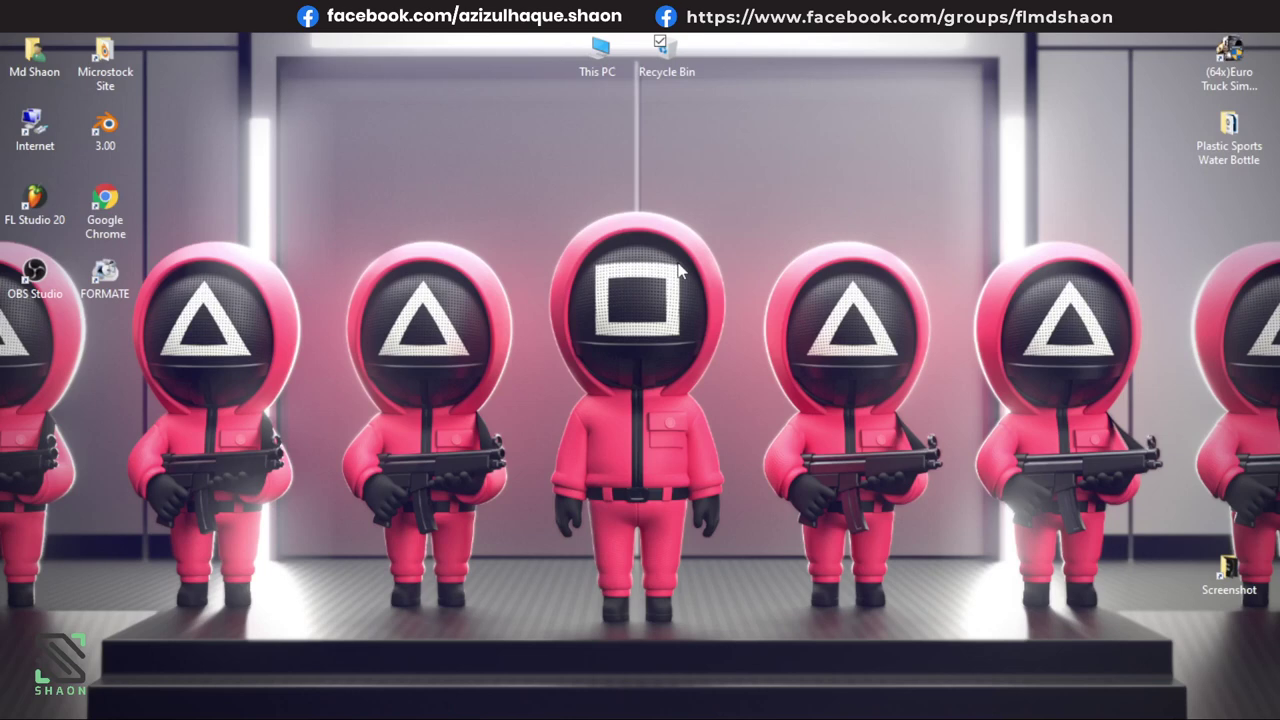
{"action": "double_click", "coordinate": [105, 55]}
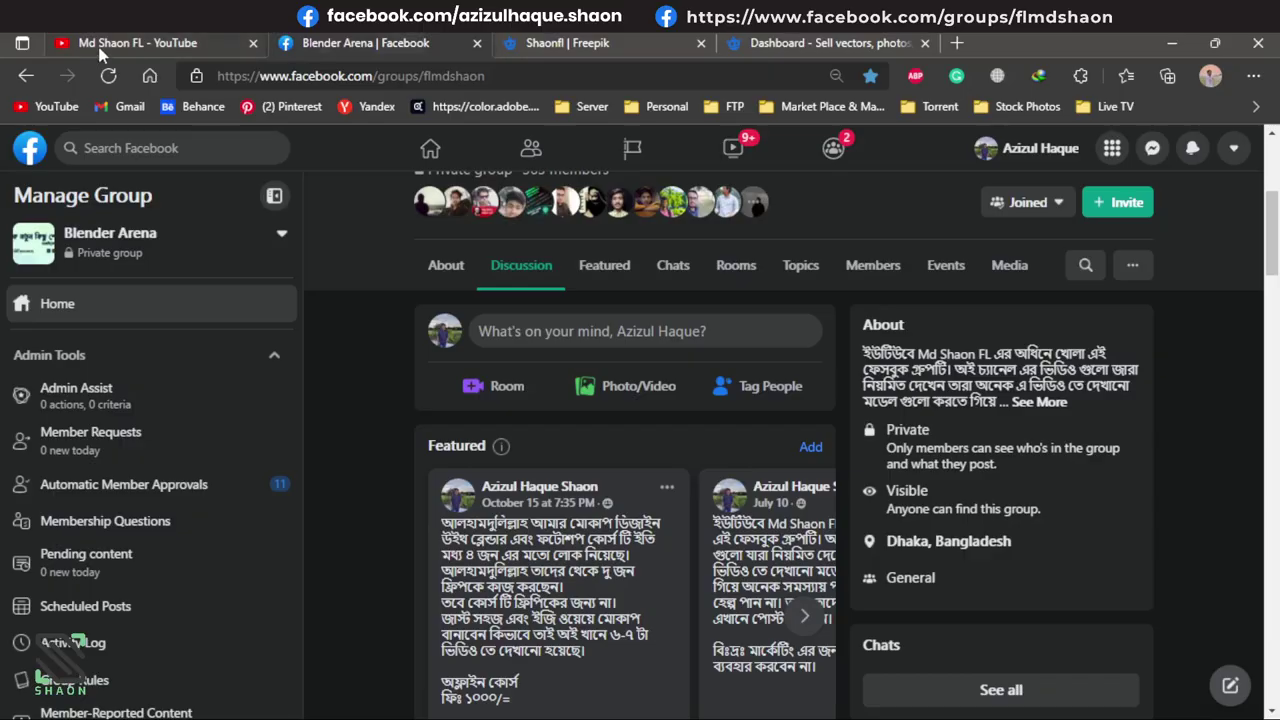
Switch to the YouTube tab and scroll through the channel post's viewer comments.
{"action": "left_click", "coordinate": [99, 46]}
{"action": "scroll", "coordinate": [703, 309], "scroll_direction": "down", "scroll_amount": 3}
{"action": "scroll", "coordinate": [712, 316], "scroll_direction": "up", "scroll_amount": 4}
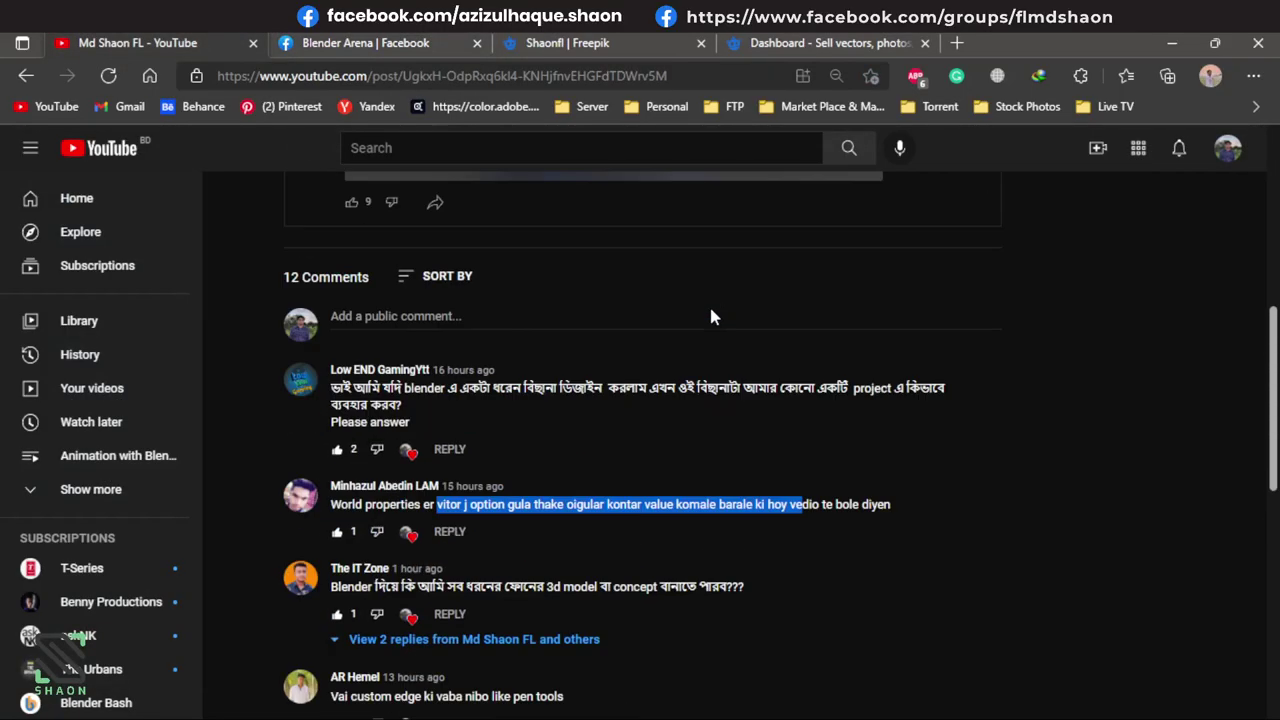
{"action": "scroll", "coordinate": [560, 342], "scroll_direction": "down", "scroll_amount": 2}
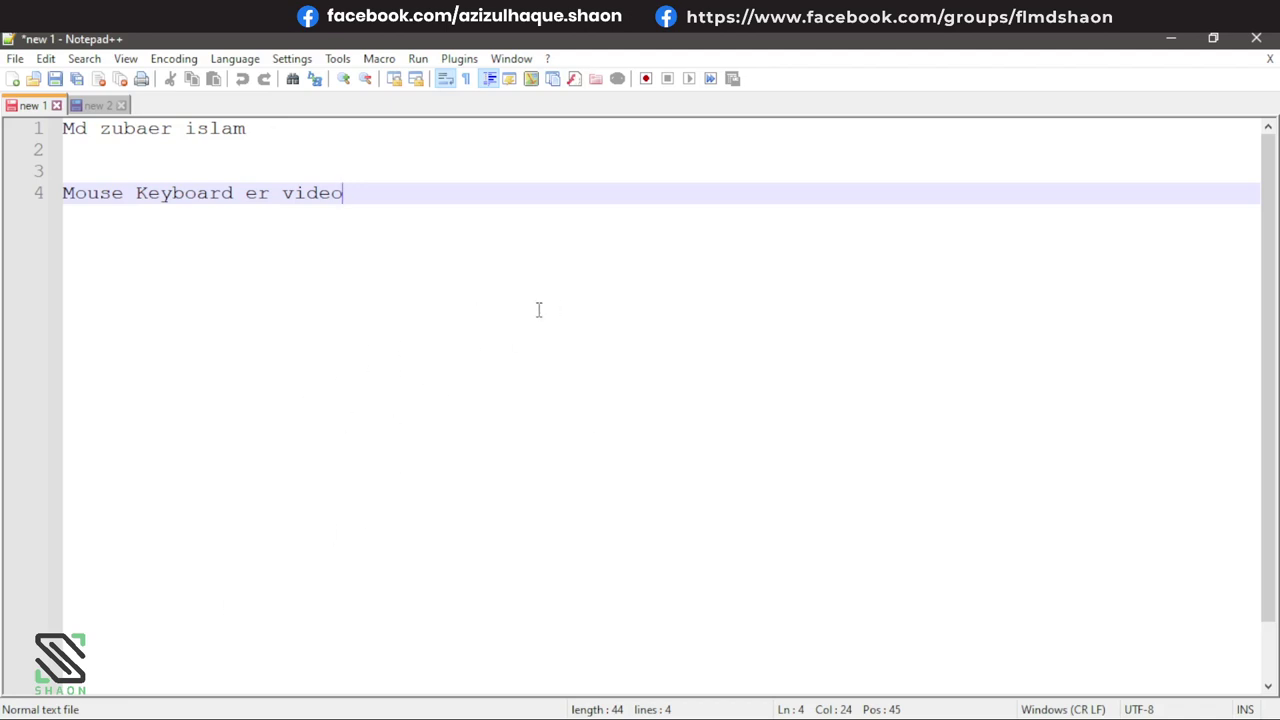
Hide the Notepad++ note and scroll through the Blender Arena group's recent Facebook posts.
{"action": "left_click", "coordinate": [1171, 40]}
{"action": "scroll", "coordinate": [775, 390], "scroll_direction": "up", "scroll_amount": 2}
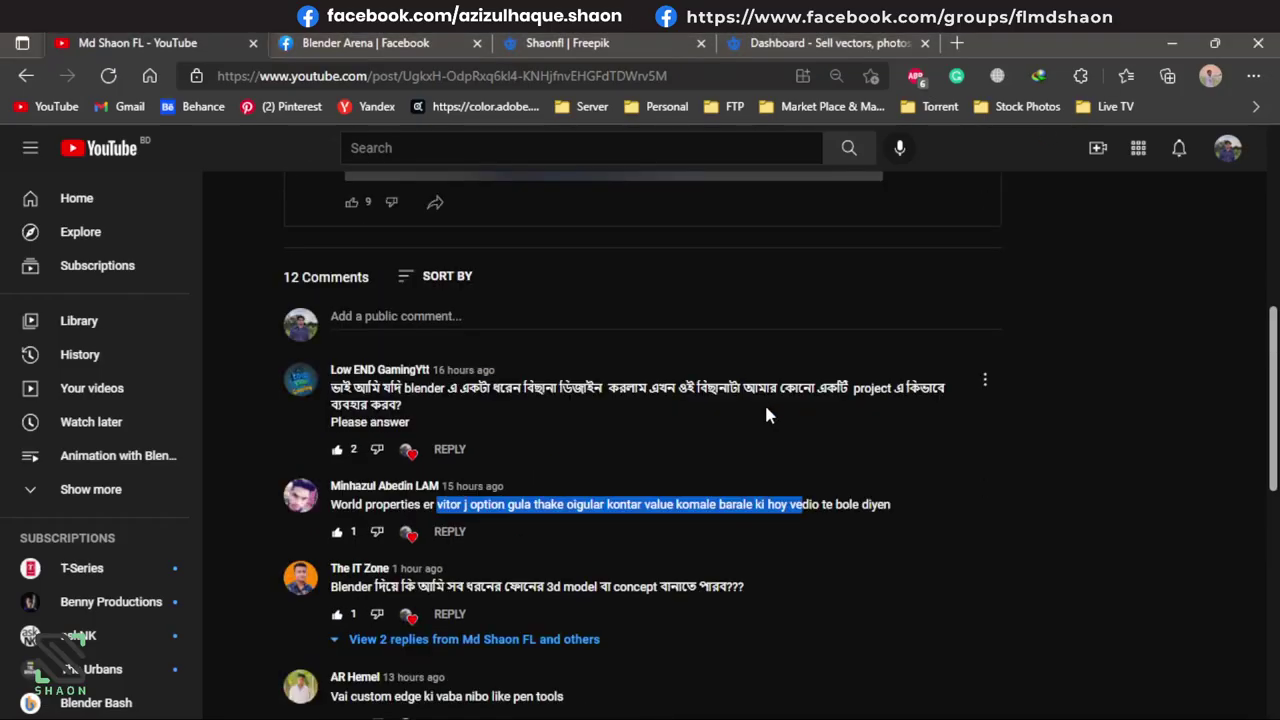
{"action": "left_click", "coordinate": [436, 46]}
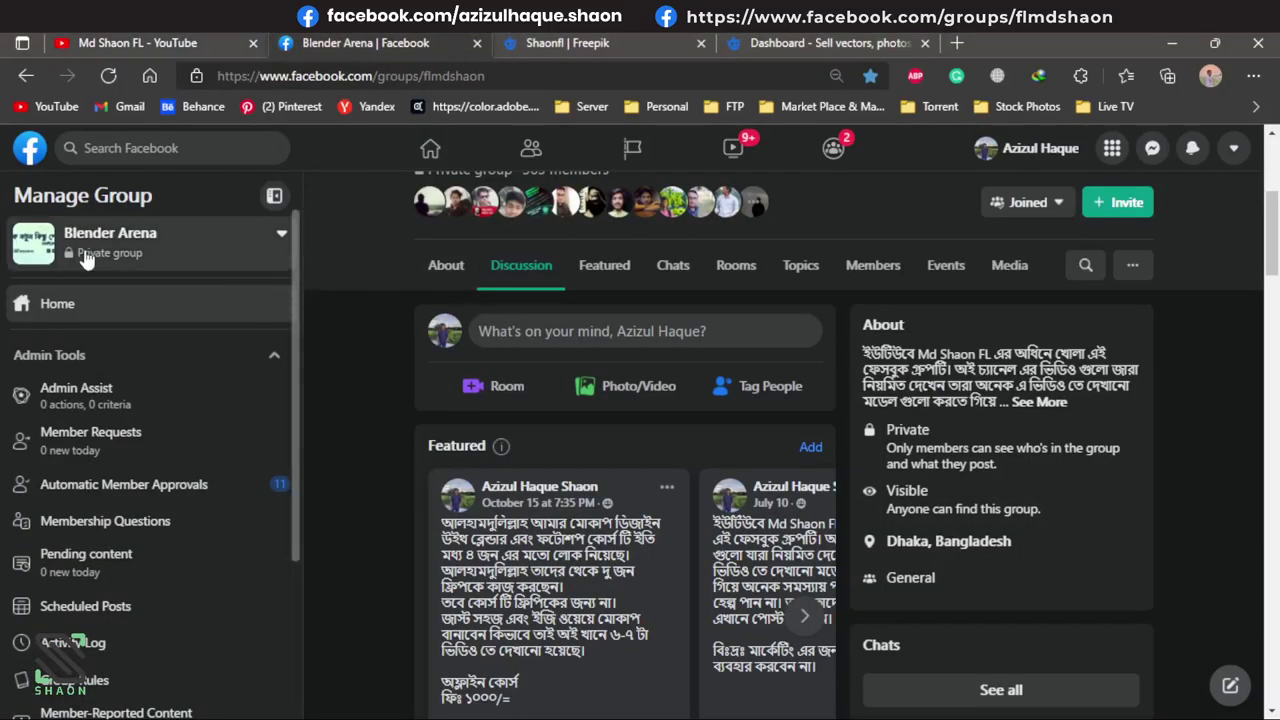
{"action": "scroll", "coordinate": [750, 430], "scroll_direction": "up", "scroll_amount": 3}
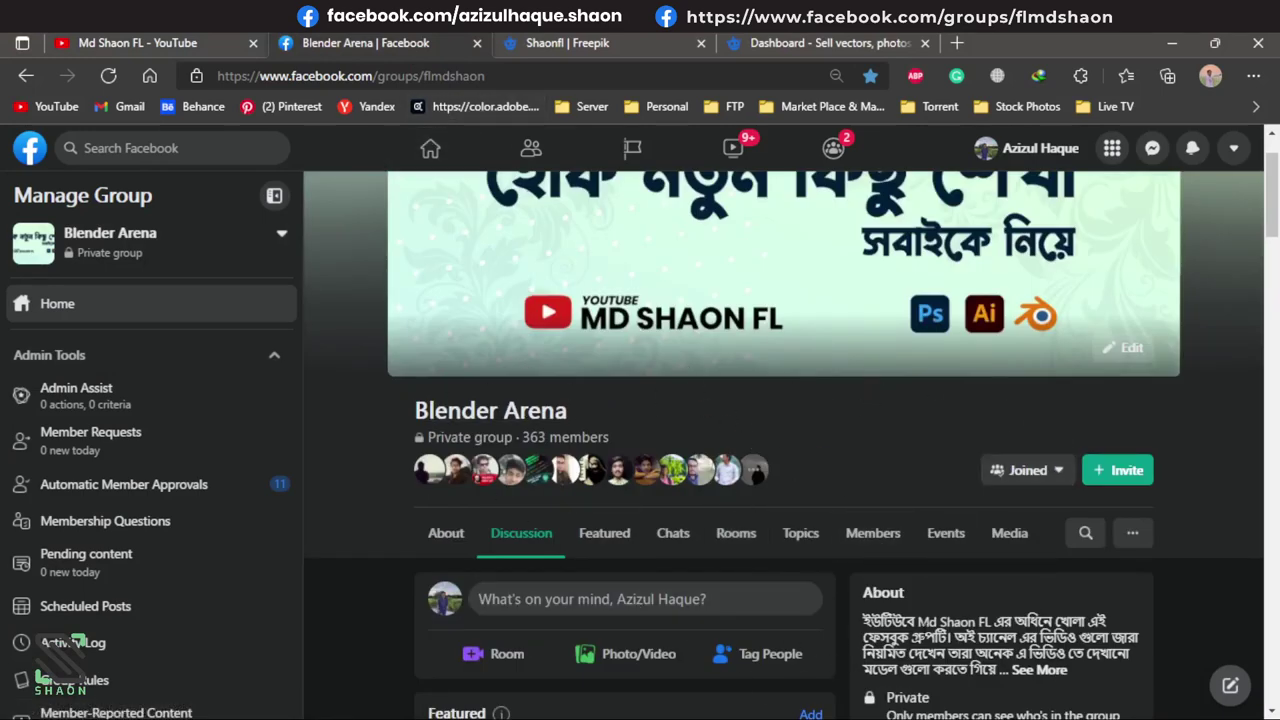
{"action": "scroll", "coordinate": [920, 630], "scroll_direction": "down", "scroll_amount": 2}
{"action": "scroll", "coordinate": [925, 637], "scroll_direction": "down", "scroll_amount": 3}
{"action": "scroll", "coordinate": [922, 636], "scroll_direction": "down", "scroll_amount": 4}
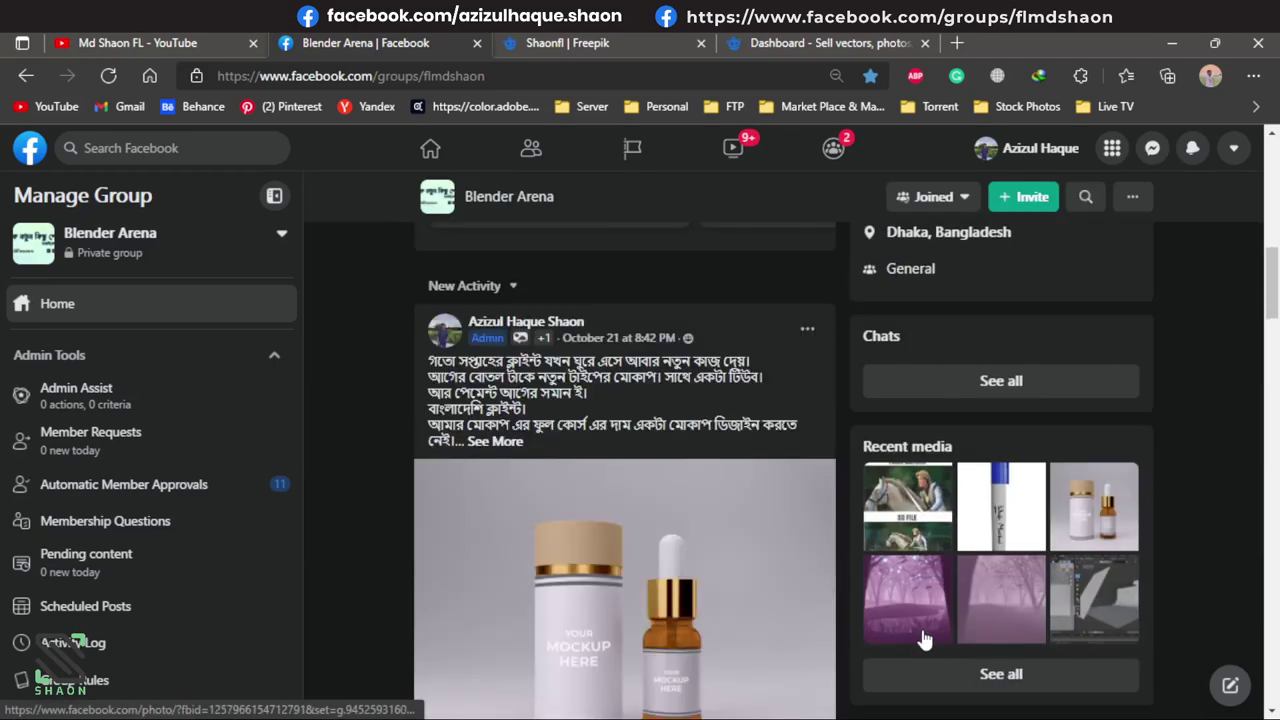
{"action": "scroll", "coordinate": [920, 634], "scroll_direction": "down", "scroll_amount": 2}
{"action": "scroll", "coordinate": [920, 634], "scroll_direction": "down", "scroll_amount": 2}
{"action": "scroll", "coordinate": [900, 640], "scroll_direction": "down", "scroll_amount": 3}
{"action": "scroll", "coordinate": [840, 635], "scroll_direction": "down", "scroll_amount": 5}
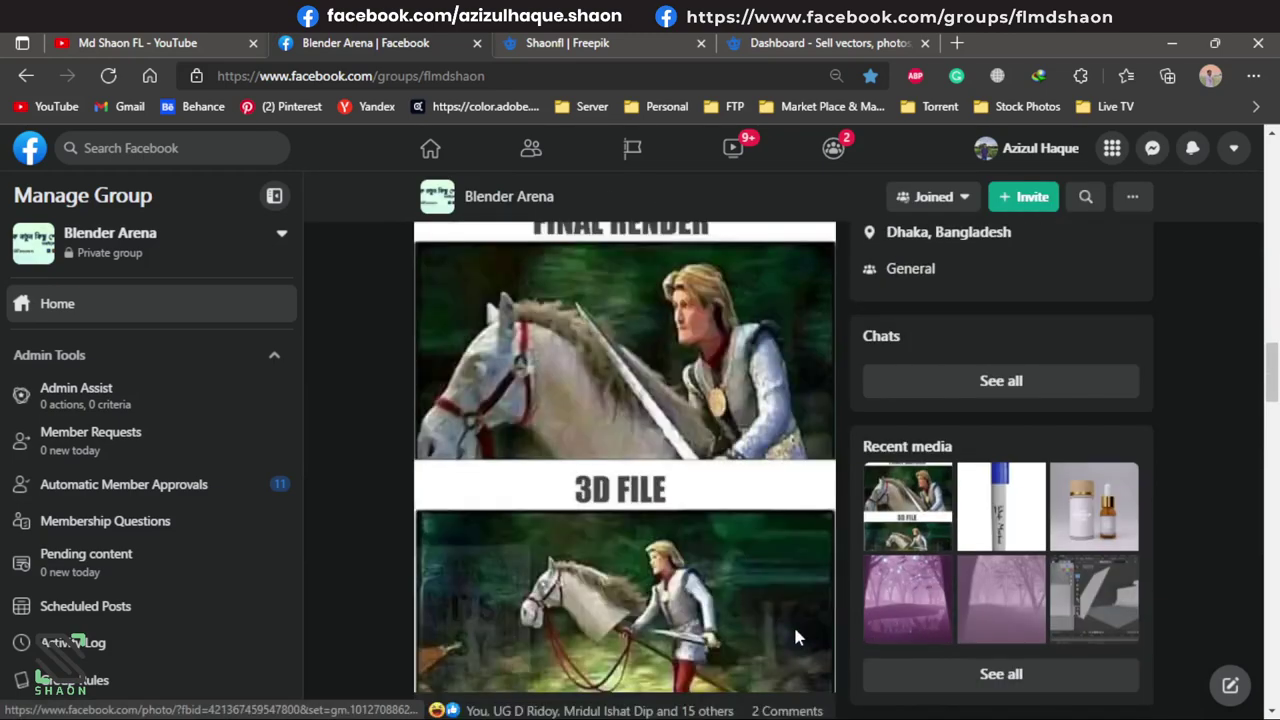
{"action": "scroll", "coordinate": [793, 624], "scroll_direction": "down", "scroll_amount": 5}
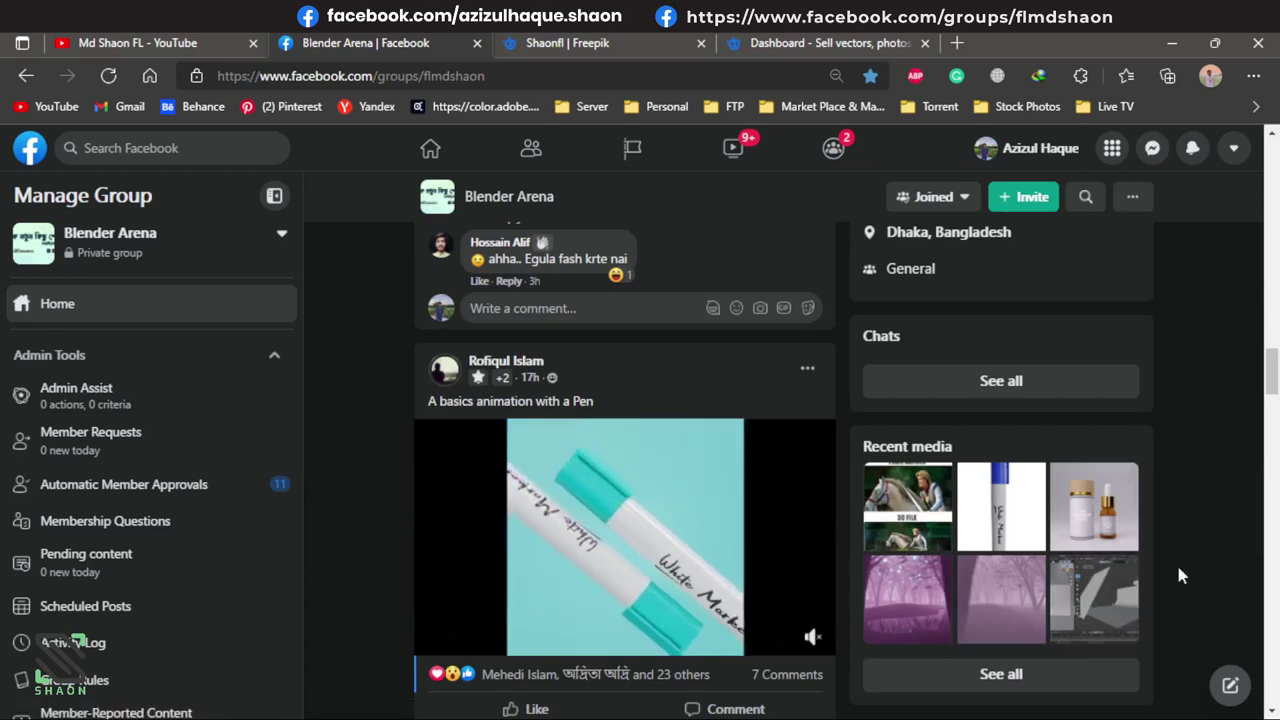
Scroll further down the group feed, then minimise the browser to show the desktop.
{"action": "scroll", "coordinate": [1178, 568], "scroll_direction": "down", "scroll_amount": 3}
{"action": "scroll", "coordinate": [1178, 573], "scroll_direction": "down", "scroll_amount": 3}
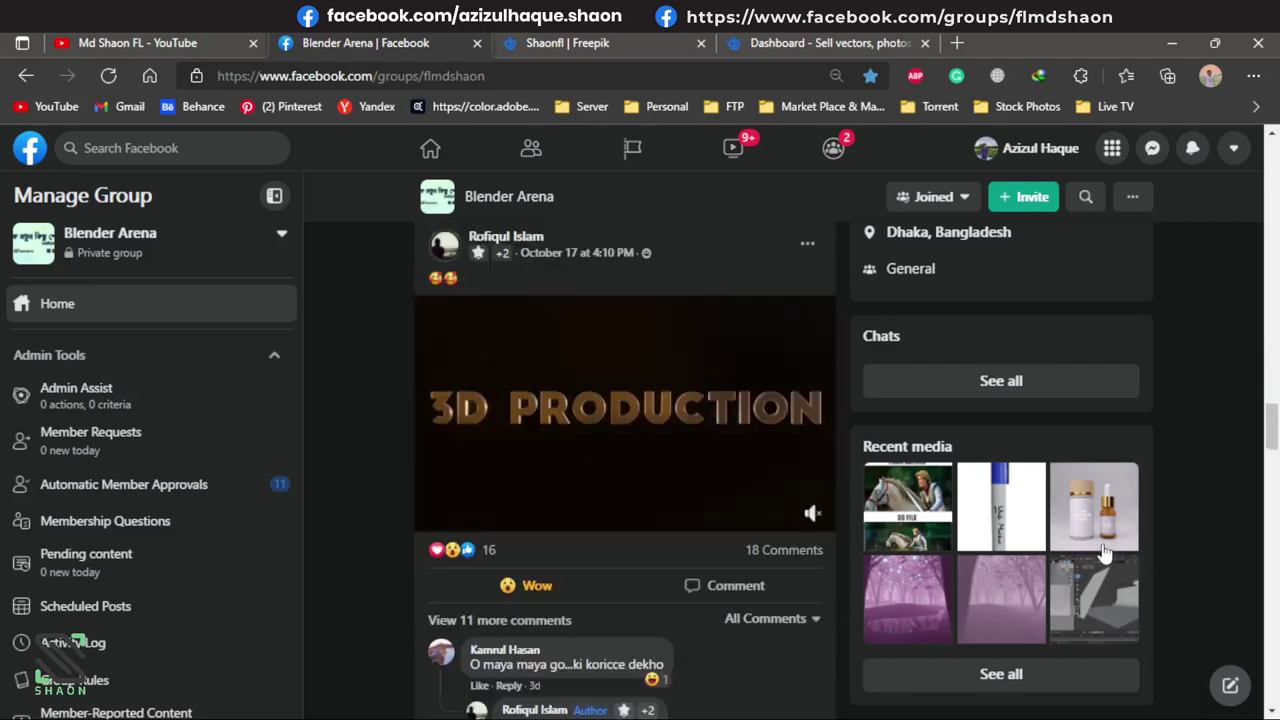
{"action": "scroll", "coordinate": [1178, 570], "scroll_direction": "down", "scroll_amount": 2}
{"action": "scroll", "coordinate": [1176, 560], "scroll_direction": "down", "scroll_amount": 2}
{"action": "scroll", "coordinate": [608, 508], "scroll_direction": "down", "scroll_amount": 3}
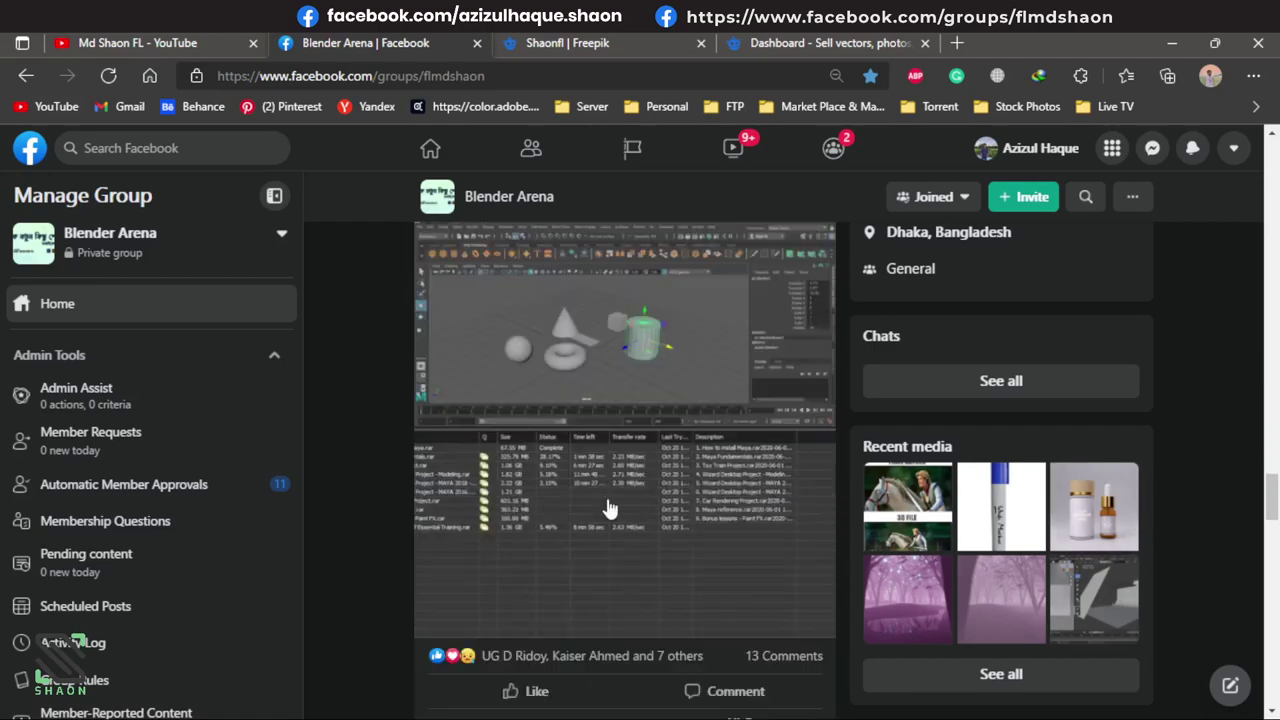
{"action": "scroll", "coordinate": [608, 508], "scroll_direction": "down", "scroll_amount": 2}
{"action": "scroll", "coordinate": [700, 520], "scroll_direction": "down", "scroll_amount": 4}
{"action": "scroll", "coordinate": [800, 525], "scroll_direction": "down", "scroll_amount": 3}
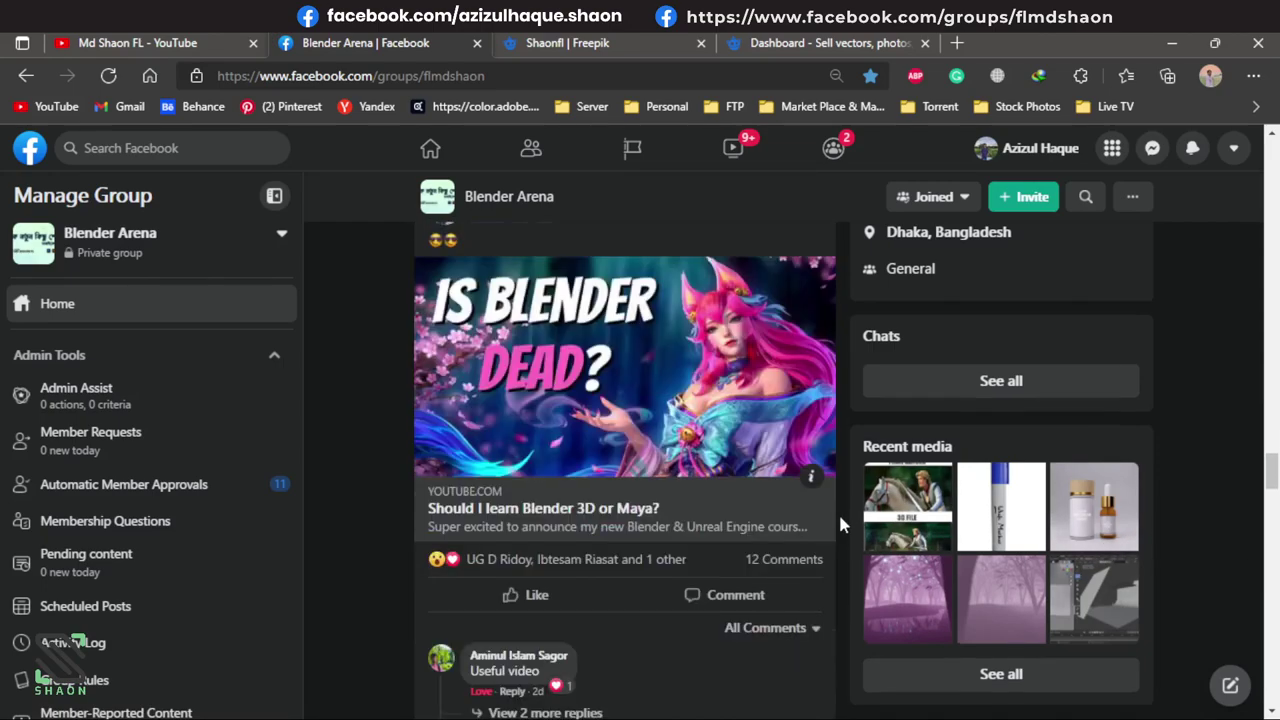
{"action": "scroll", "coordinate": [836, 513], "scroll_direction": "up", "scroll_amount": 6}
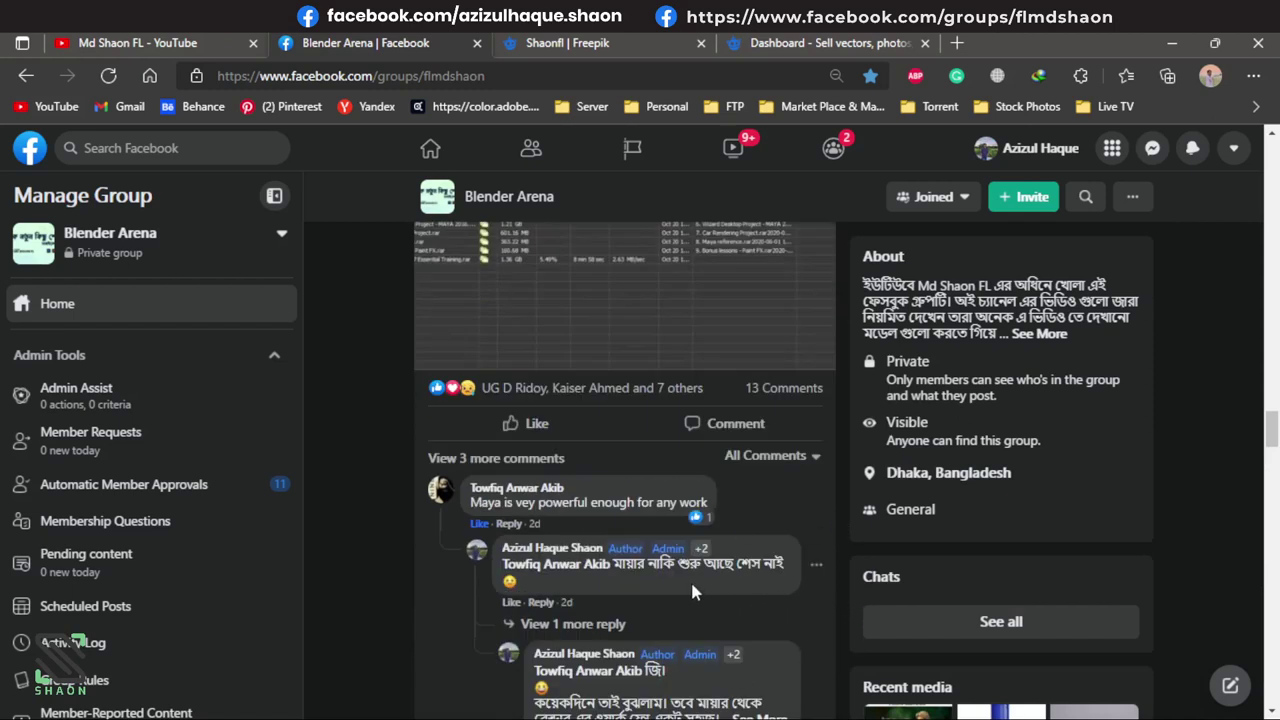
{"action": "left_click", "coordinate": [1172, 43]}
Refresh the Windows desktop from its right-click menu.
{"action": "right_click", "coordinate": [1021, 180]}
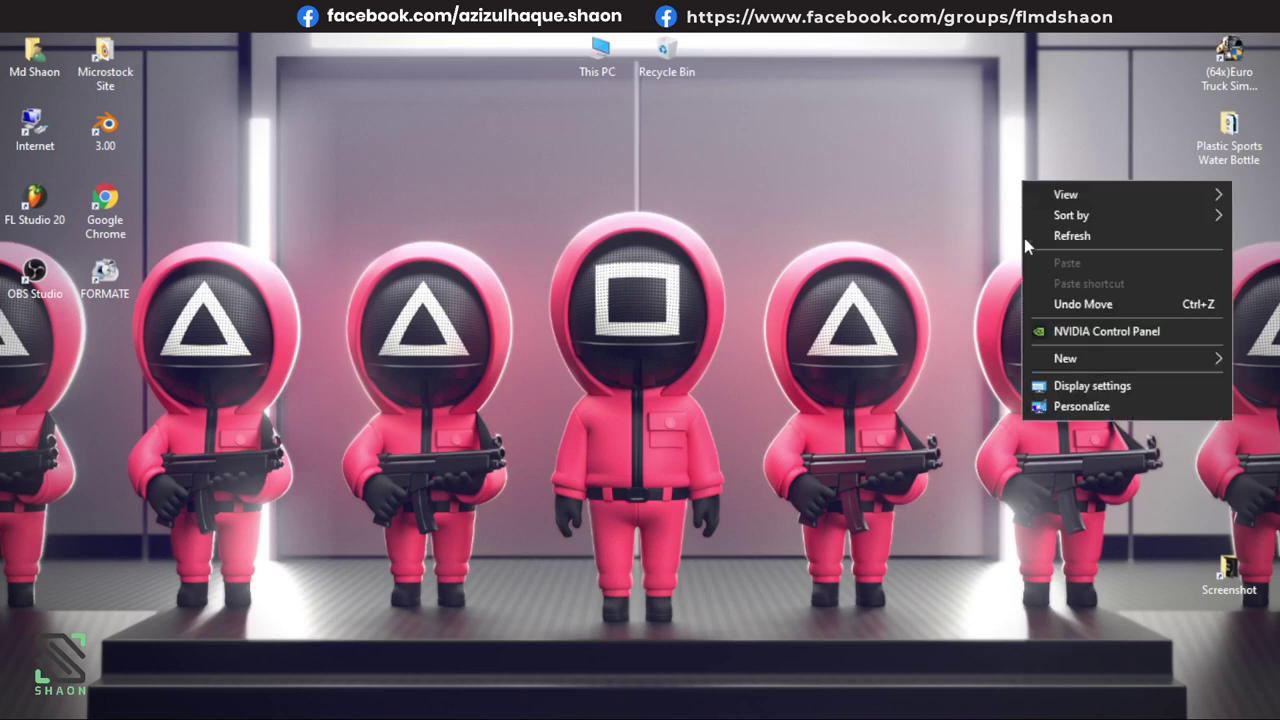
{"action": "left_click", "coordinate": [1044, 240]}
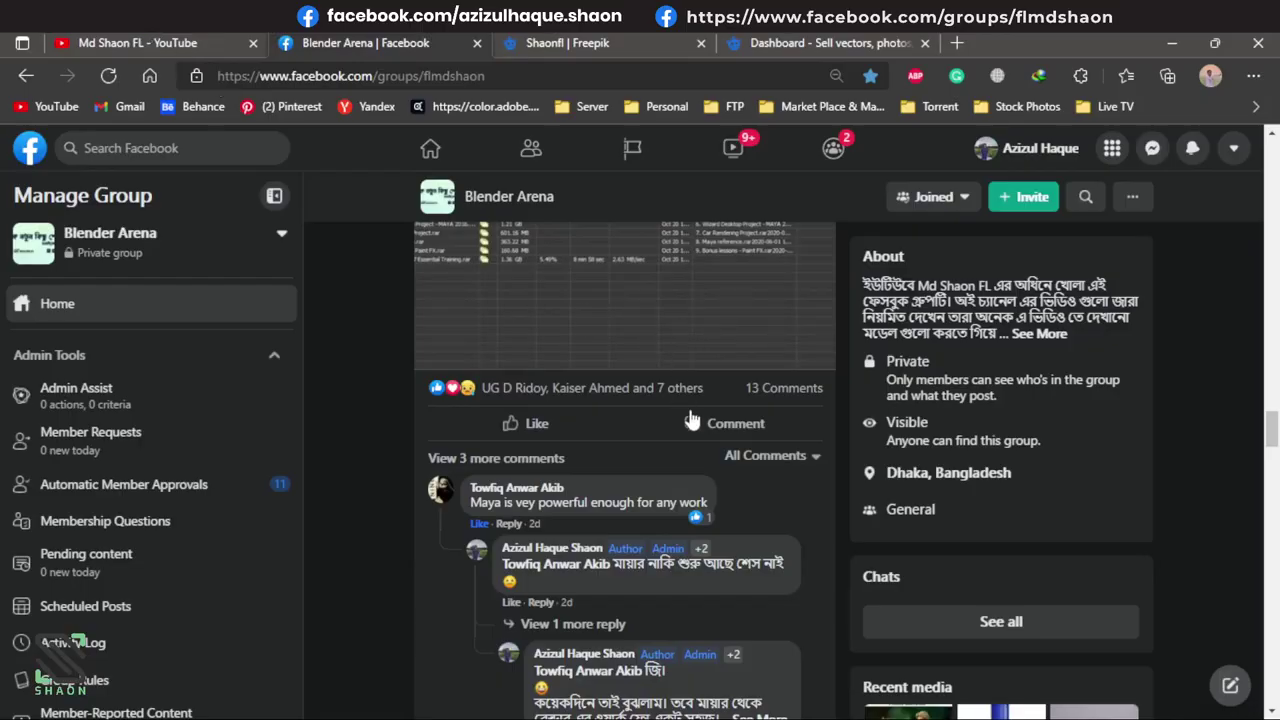
{"action": "scroll", "coordinate": [700, 420], "scroll_direction": "down", "scroll_amount": 3}
{"action": "scroll", "coordinate": [698, 420], "scroll_direction": "up", "scroll_amount": 3}
{"action": "scroll", "coordinate": [686, 374], "scroll_direction": "down", "scroll_amount": 3}
{"action": "scroll", "coordinate": [680, 360], "scroll_direction": "down", "scroll_amount": 4}
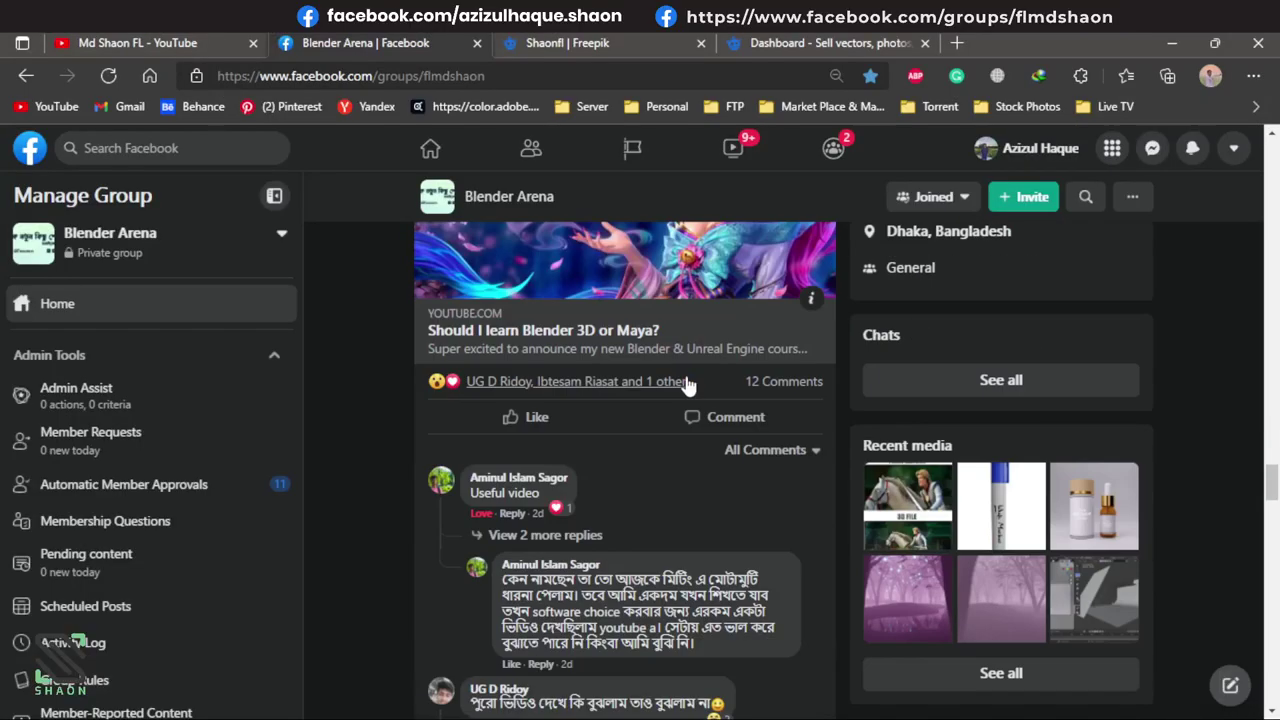
{"action": "left_click", "coordinate": [597, 45]}
{"action": "left_click_drag", "start_coordinate": [1273, 188], "coordinate": [1272, 575]}
{"action": "scroll", "coordinate": [571, 486], "scroll_direction": "down", "scroll_amount": 4}
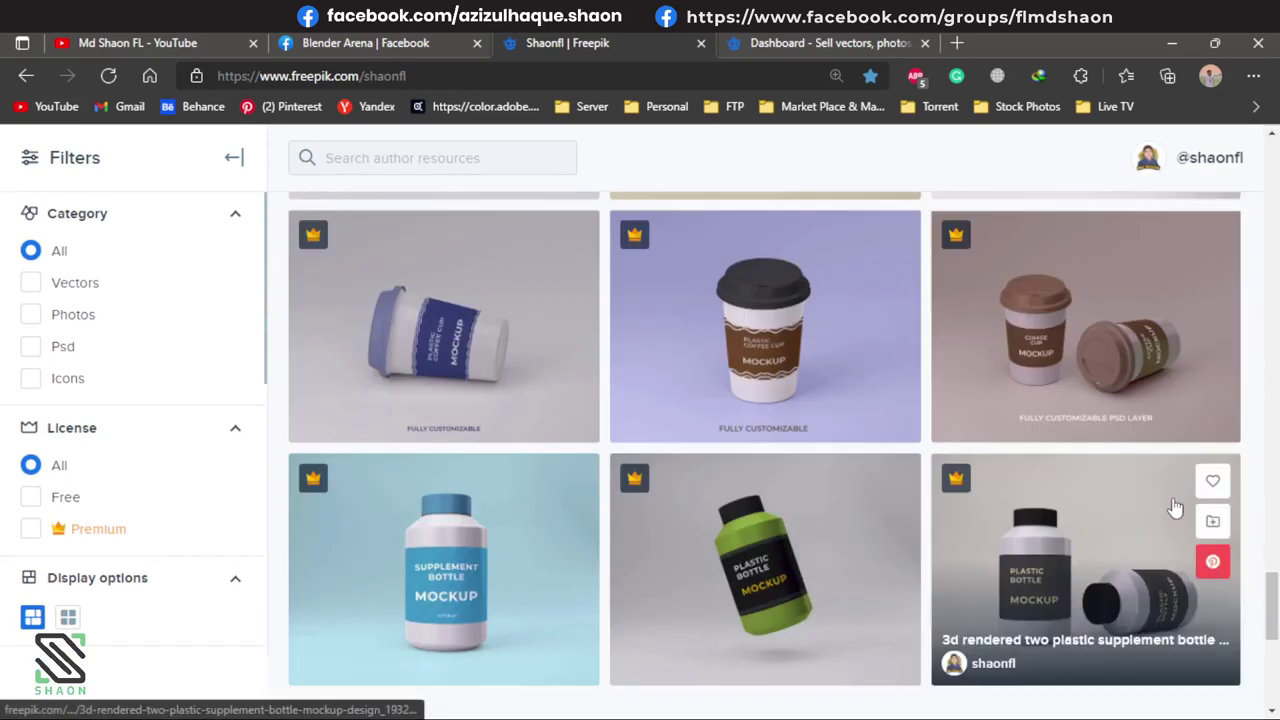
{"action": "scroll", "coordinate": [600, 491], "scroll_direction": "down", "scroll_amount": 1}
{"action": "scroll", "coordinate": [707, 475], "scroll_direction": "down", "scroll_amount": 1}
{"action": "scroll", "coordinate": [800, 450], "scroll_direction": "up", "scroll_amount": 1}
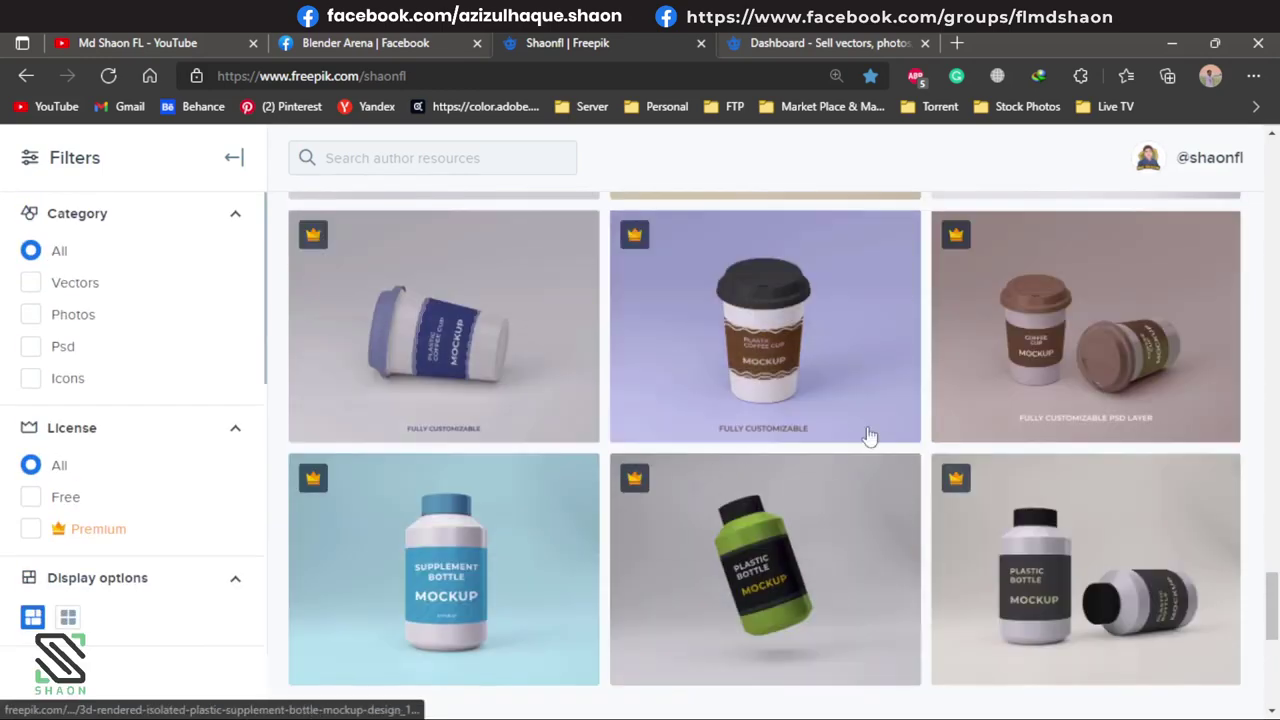
{"action": "left_click", "coordinate": [1043, 334]}
{"action": "scroll", "coordinate": [584, 408], "scroll_direction": "down", "scroll_amount": 3}
{"action": "scroll", "coordinate": [482, 421], "scroll_direction": "up", "scroll_amount": 3}
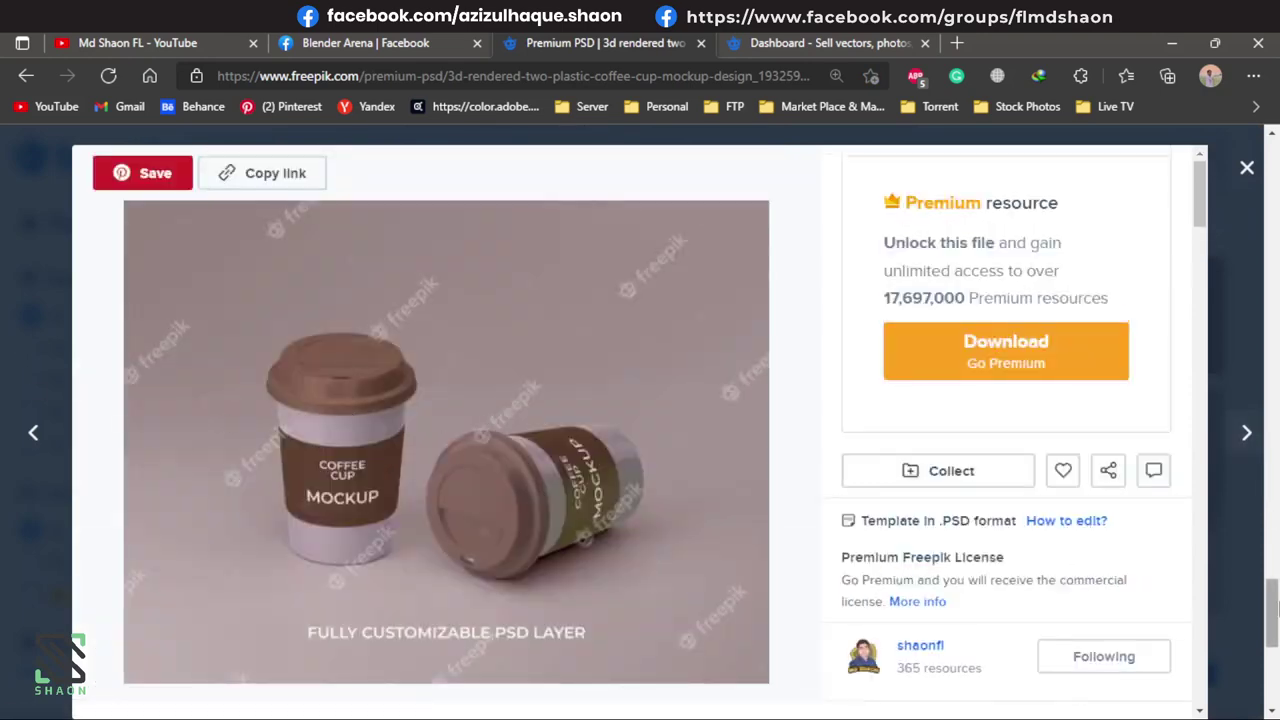
{"action": "left_click", "coordinate": [1247, 168]}
{"action": "scroll", "coordinate": [808, 338], "scroll_direction": "up", "scroll_amount": 5}
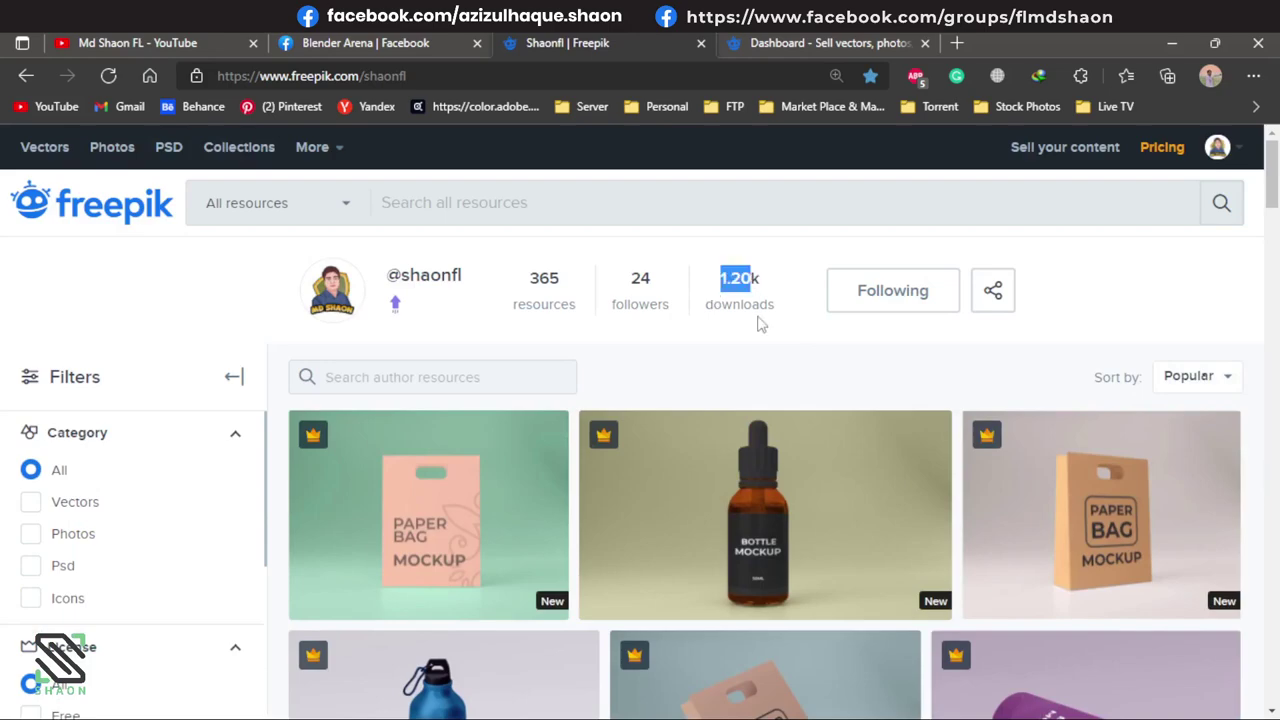
{"action": "scroll", "coordinate": [760, 323], "scroll_direction": "down", "scroll_amount": 5}
{"action": "scroll", "coordinate": [763, 331], "scroll_direction": "down", "scroll_amount": 5}
{"action": "scroll", "coordinate": [763, 331], "scroll_direction": "down", "scroll_amount": 5}
{"action": "scroll", "coordinate": [763, 331], "scroll_direction": "down", "scroll_amount": 5}
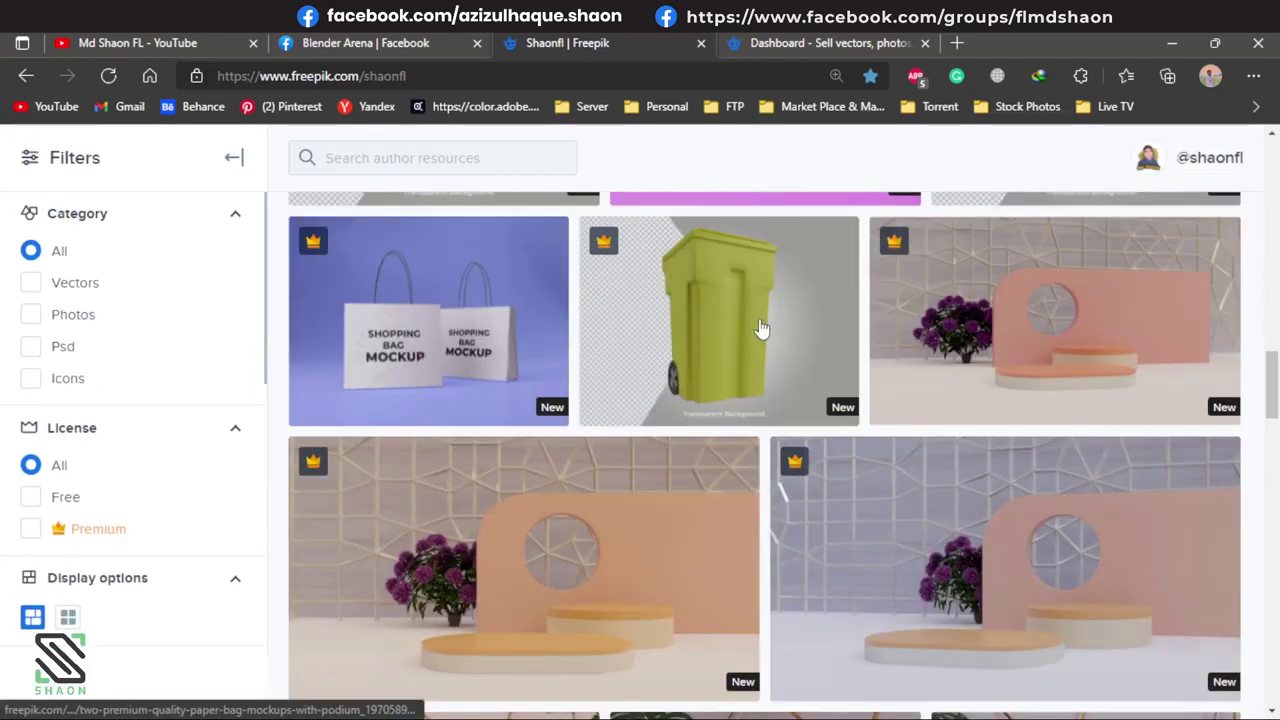
{"action": "mouse_move", "coordinate": [718, 320]}
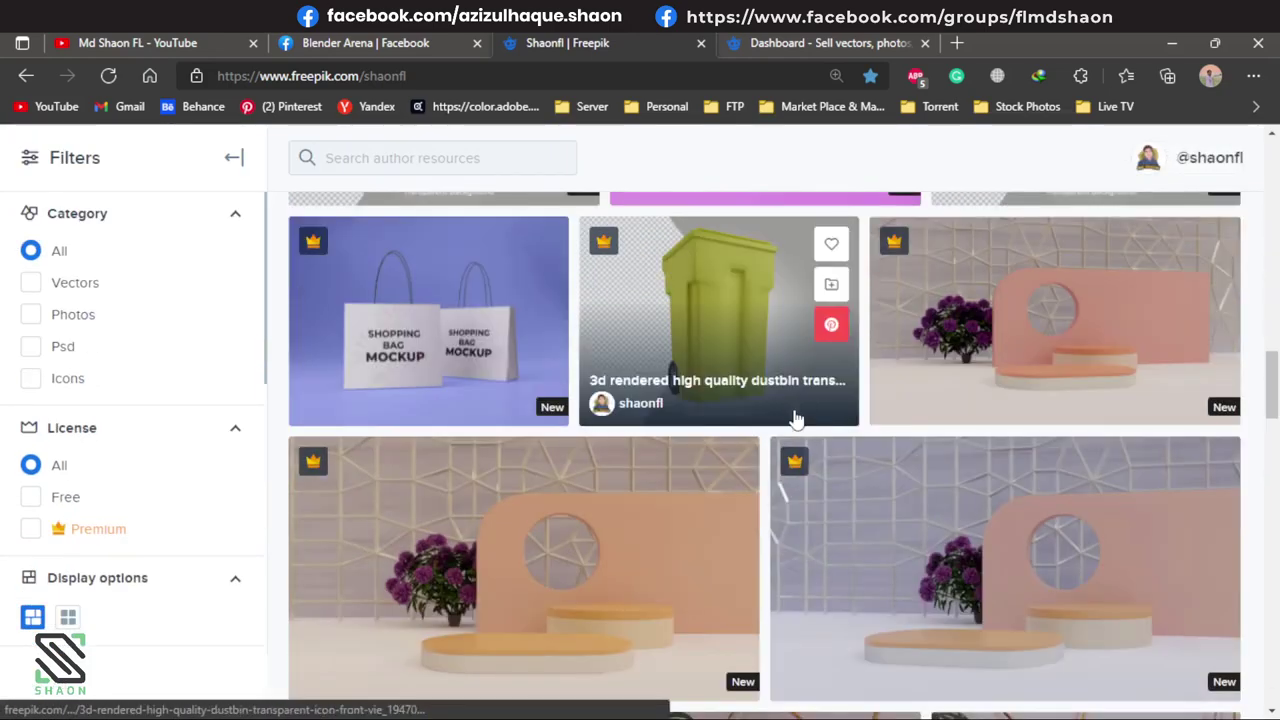
{"action": "scroll", "coordinate": [1230, 515], "scroll_direction": "up", "scroll_amount": 3}
{"action": "scroll", "coordinate": [1238, 513], "scroll_direction": "up", "scroll_amount": 3}
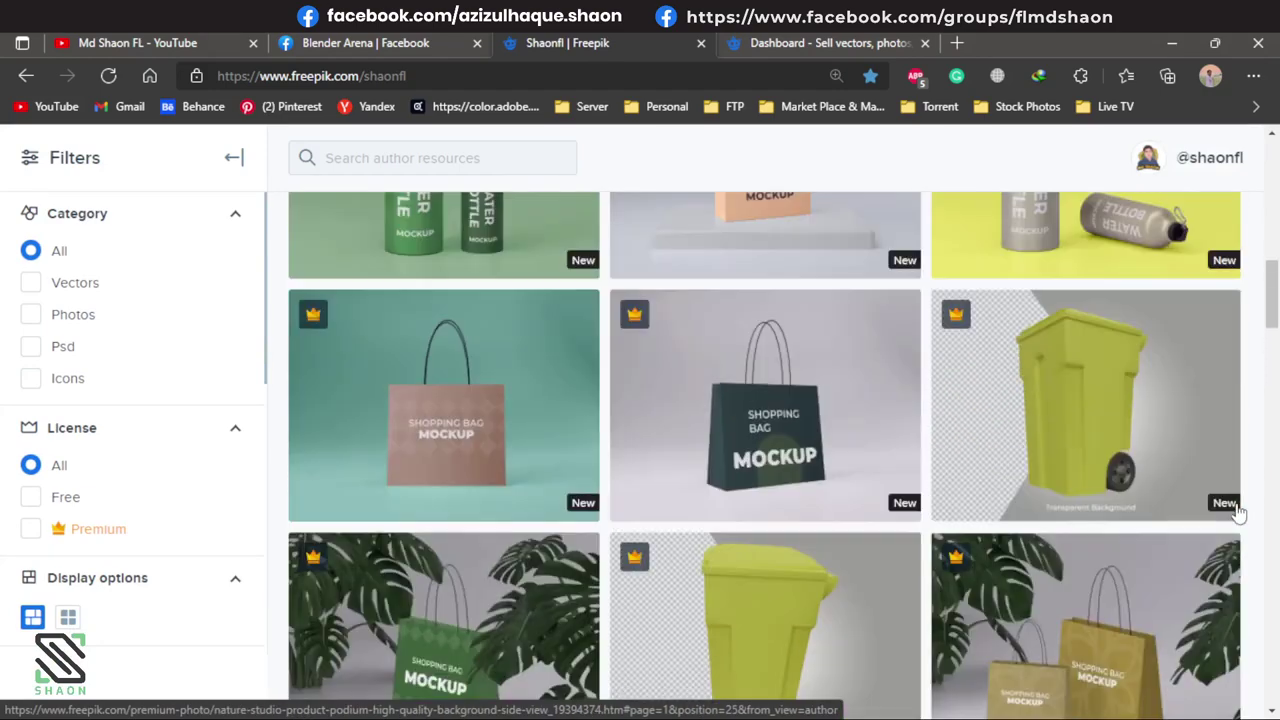
{"action": "scroll", "coordinate": [1238, 513], "scroll_direction": "up", "scroll_amount": 3}
{"action": "scroll", "coordinate": [1238, 513], "scroll_direction": "up", "scroll_amount": 3}
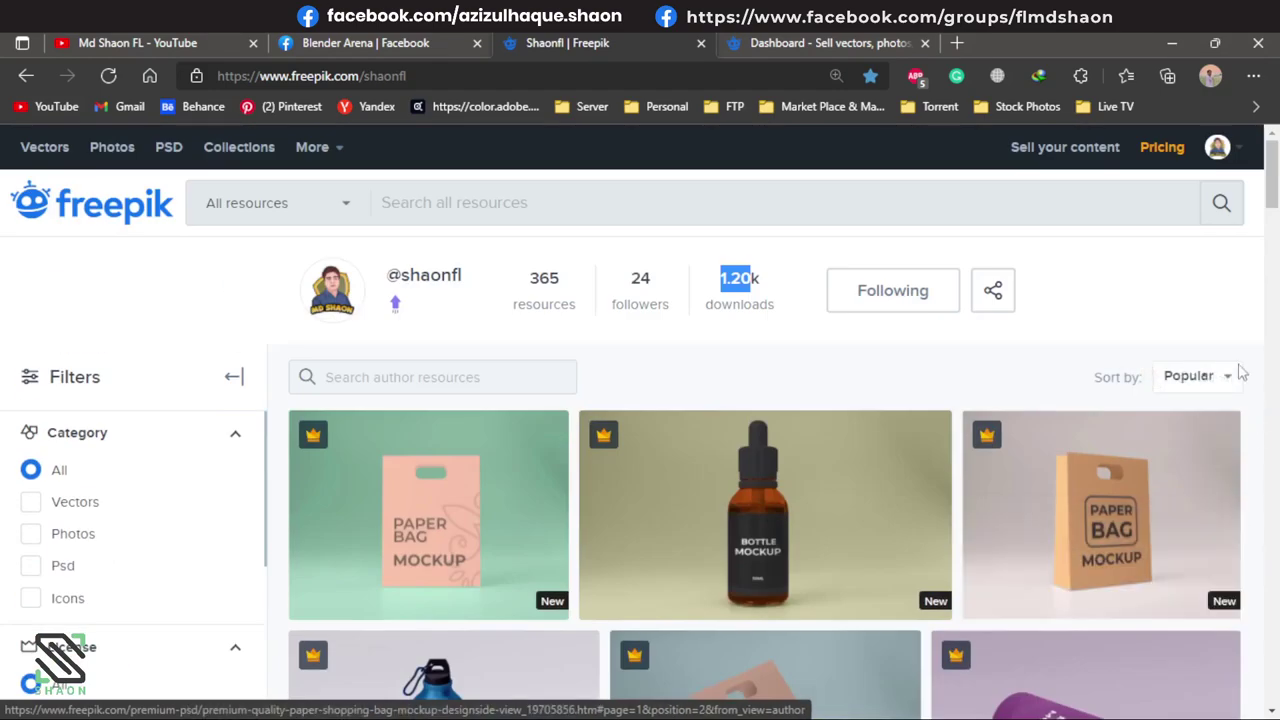
{"action": "scroll", "coordinate": [1214, 323], "scroll_direction": "down", "scroll_amount": 5}
{"action": "scroll", "coordinate": [914, 520], "scroll_direction": "down", "scroll_amount": 5}
{"action": "scroll", "coordinate": [905, 515], "scroll_direction": "down", "scroll_amount": 3}
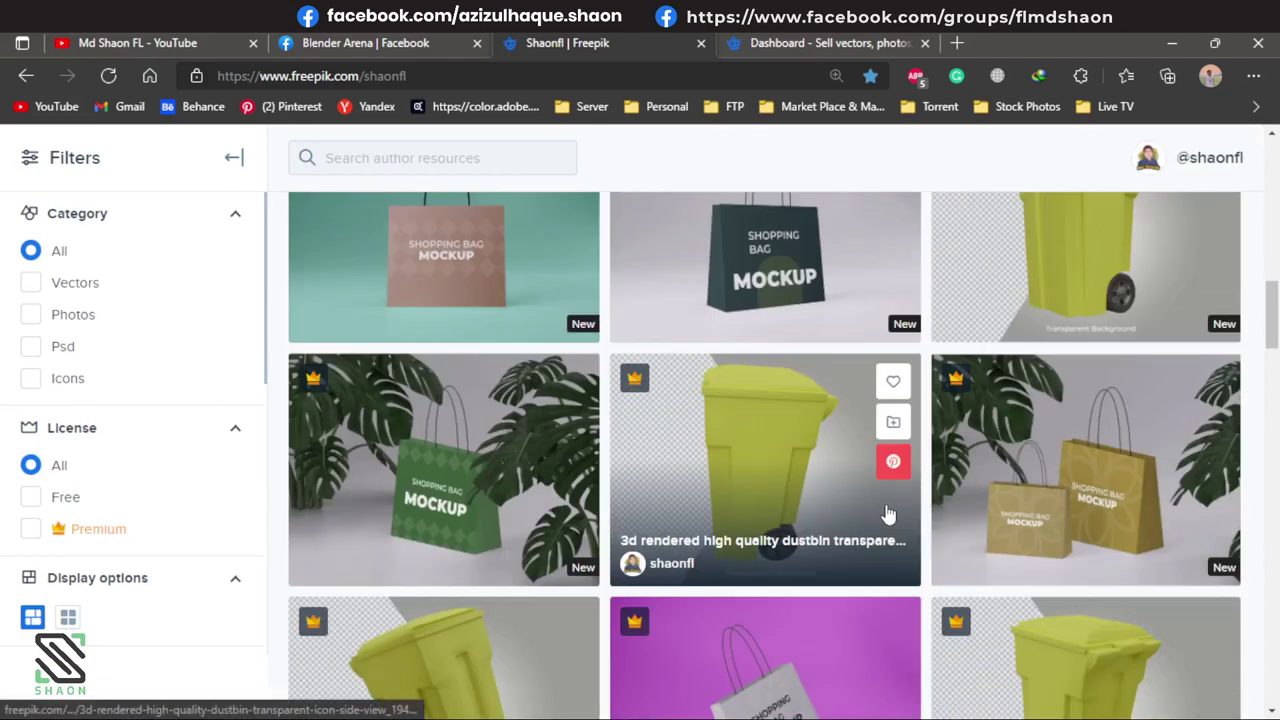
{"action": "scroll", "coordinate": [889, 514], "scroll_direction": "down", "scroll_amount": 3}
{"action": "scroll", "coordinate": [894, 515], "scroll_direction": "down", "scroll_amount": 4}
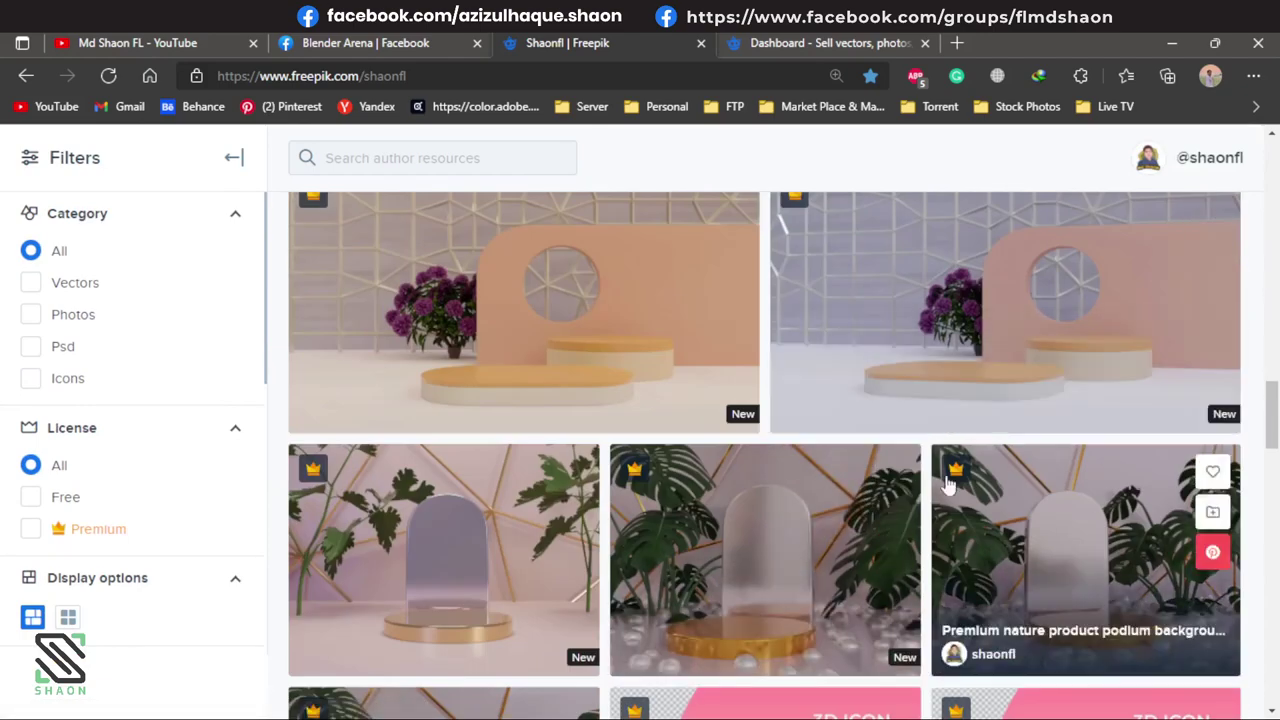
{"action": "left_click_drag", "start_coordinate": [1272, 428], "coordinate": [1272, 398]}
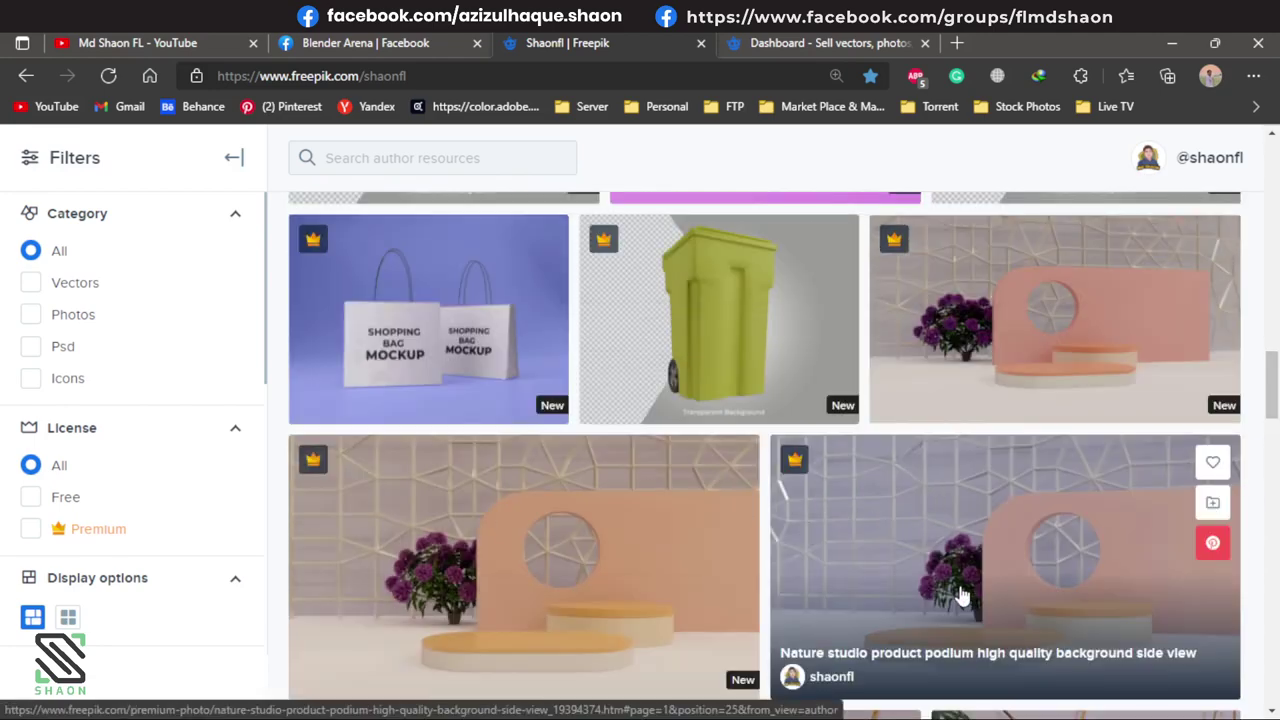
{"action": "scroll", "coordinate": [960, 595], "scroll_direction": "up", "scroll_amount": 2}
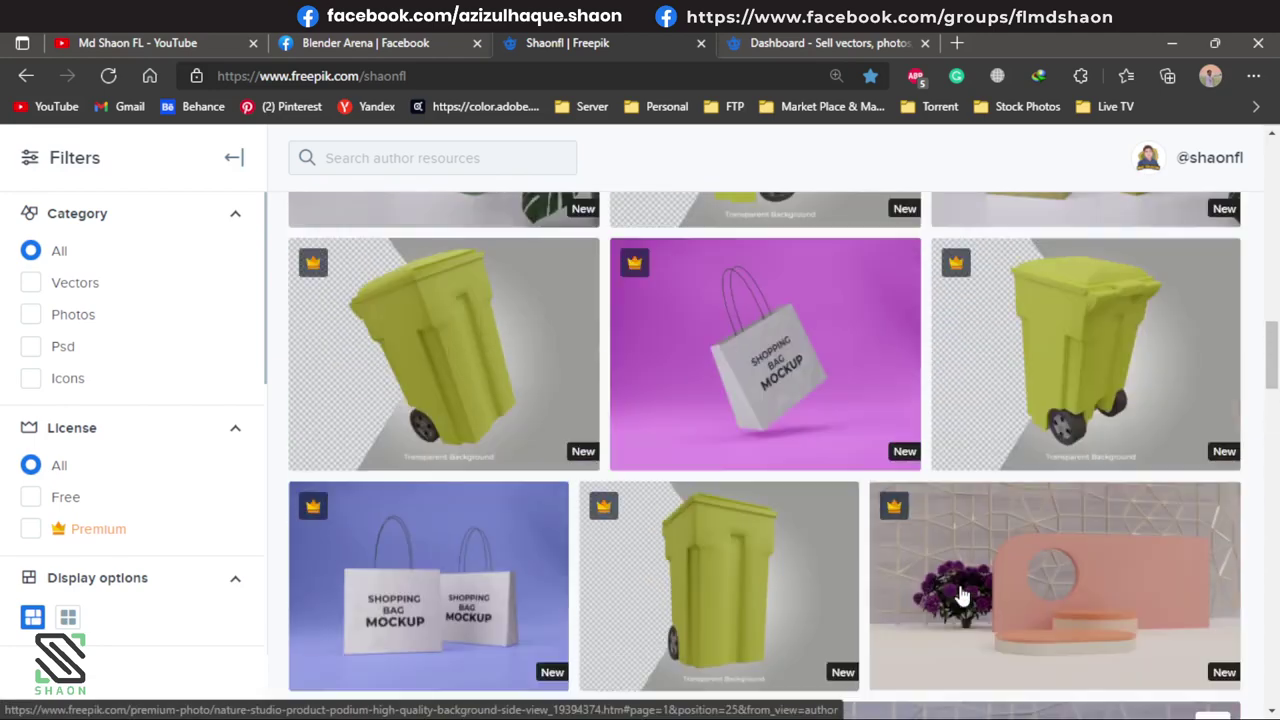
{"action": "scroll", "coordinate": [960, 595], "scroll_direction": "up", "scroll_amount": 3}
{"action": "mouse_move", "coordinate": [1085, 610]}
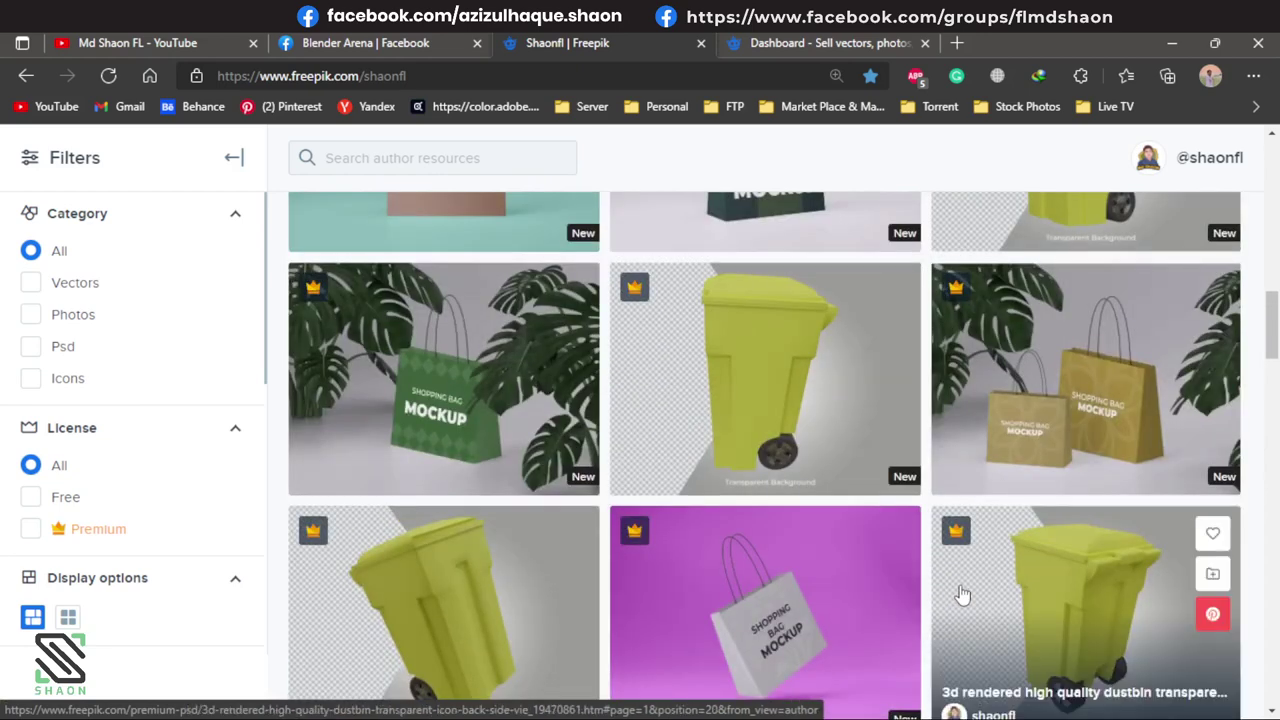
{"action": "scroll", "coordinate": [957, 668], "scroll_direction": "up", "scroll_amount": 2}
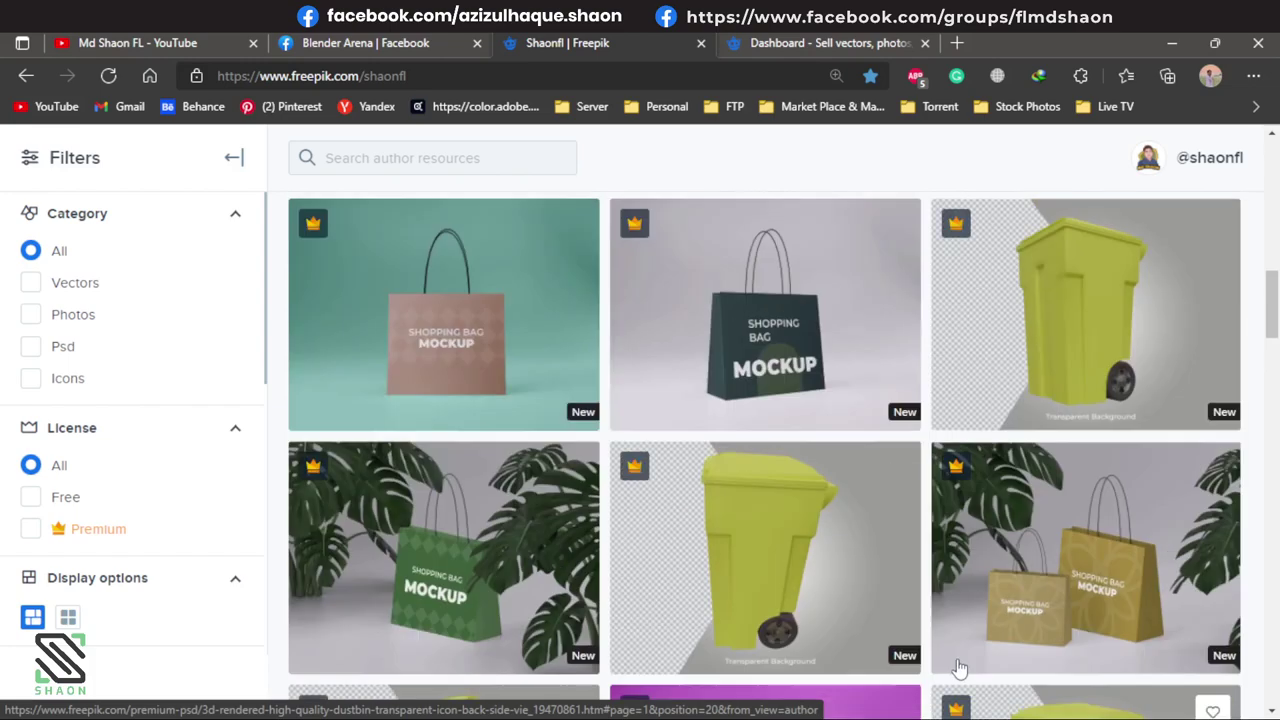
{"action": "scroll", "coordinate": [957, 668], "scroll_direction": "up", "scroll_amount": 2}
{"action": "scroll", "coordinate": [957, 668], "scroll_direction": "up", "scroll_amount": 2}
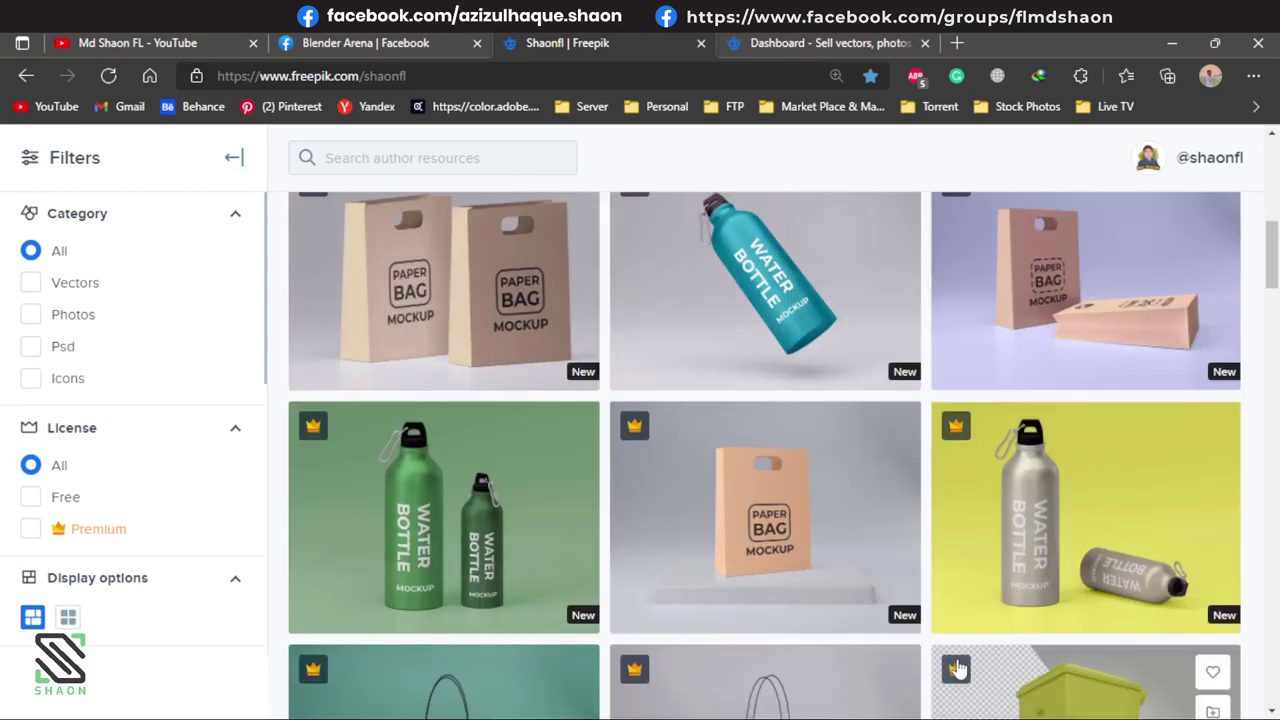
{"action": "scroll", "coordinate": [957, 668], "scroll_direction": "up", "scroll_amount": 4}
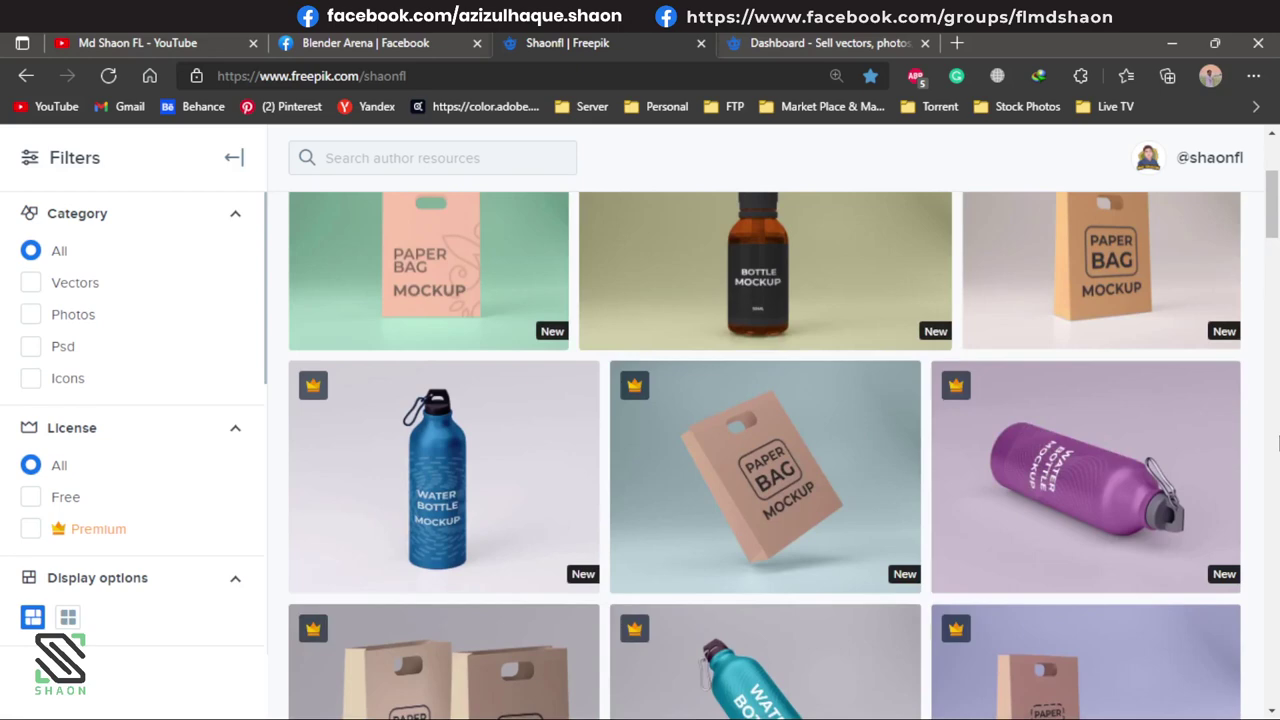
{"action": "scroll", "coordinate": [1265, 478], "scroll_direction": "down", "scroll_amount": 3}
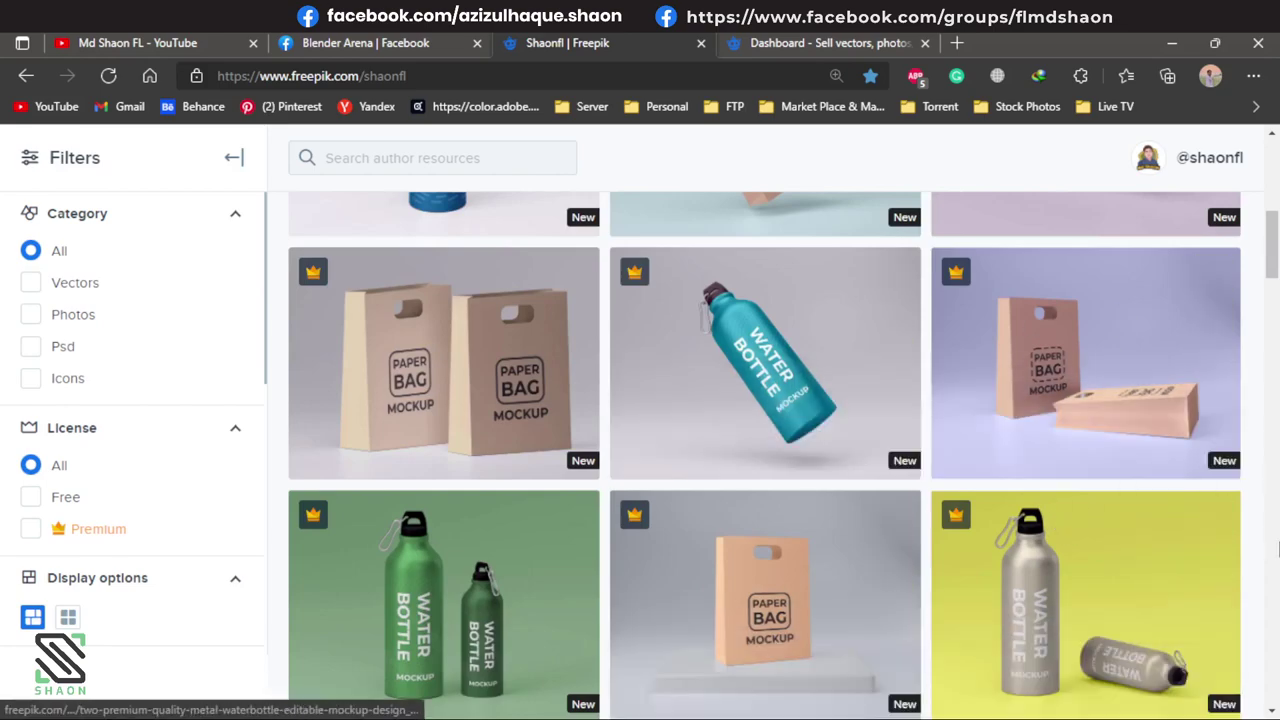
{"action": "scroll", "coordinate": [1278, 557], "scroll_direction": "down", "scroll_amount": 4}
{"action": "scroll", "coordinate": [1278, 557], "scroll_direction": "down", "scroll_amount": 3}
{"action": "scroll", "coordinate": [1278, 557], "scroll_direction": "down", "scroll_amount": 3}
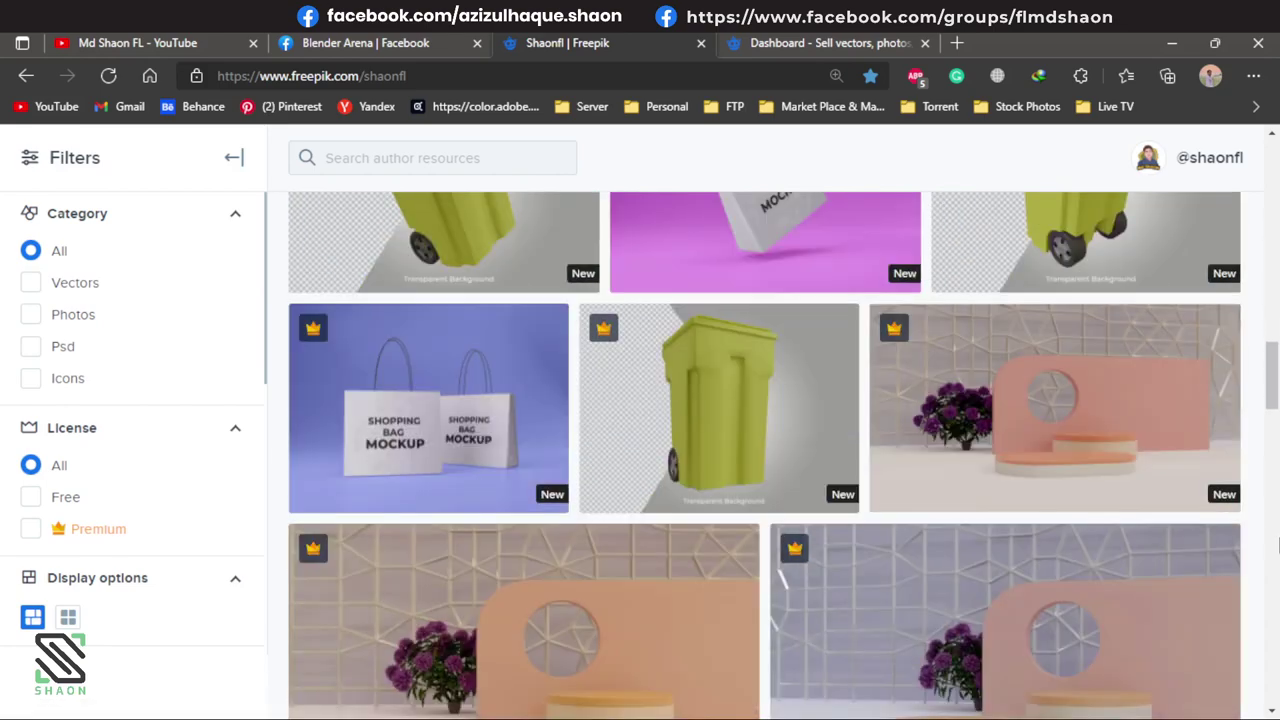
{"action": "scroll", "coordinate": [1278, 557], "scroll_direction": "down", "scroll_amount": 3}
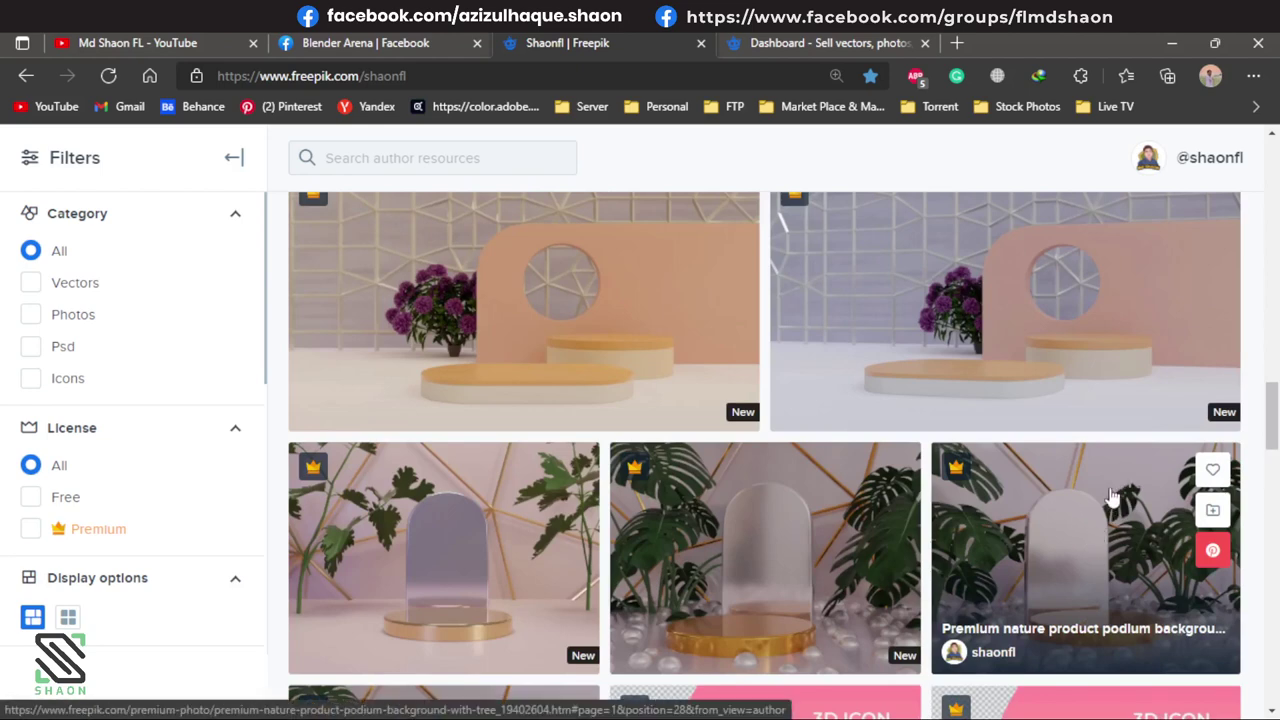
{"action": "scroll", "coordinate": [1273, 455], "scroll_direction": "down", "scroll_amount": 2}
{"action": "left_click_drag", "start_coordinate": [1273, 455], "coordinate": [1268, 505]}
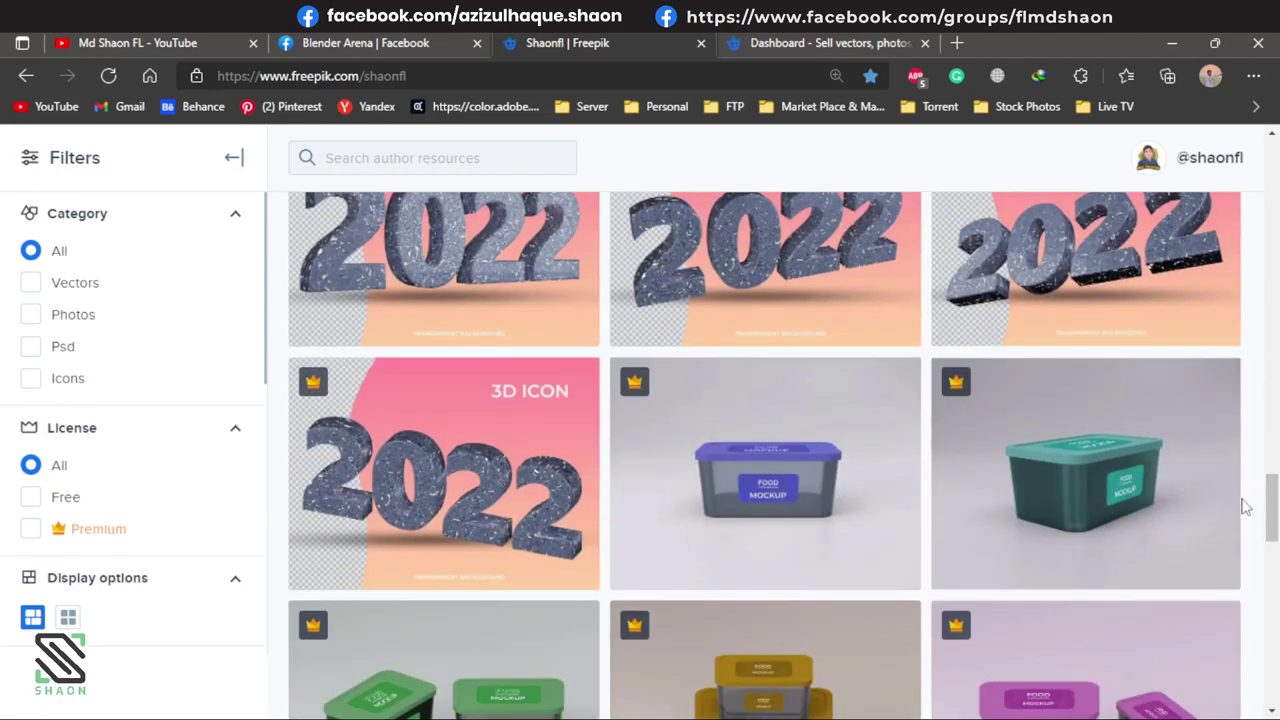
{"action": "scroll", "coordinate": [1245, 507], "scroll_direction": "up", "scroll_amount": 4}
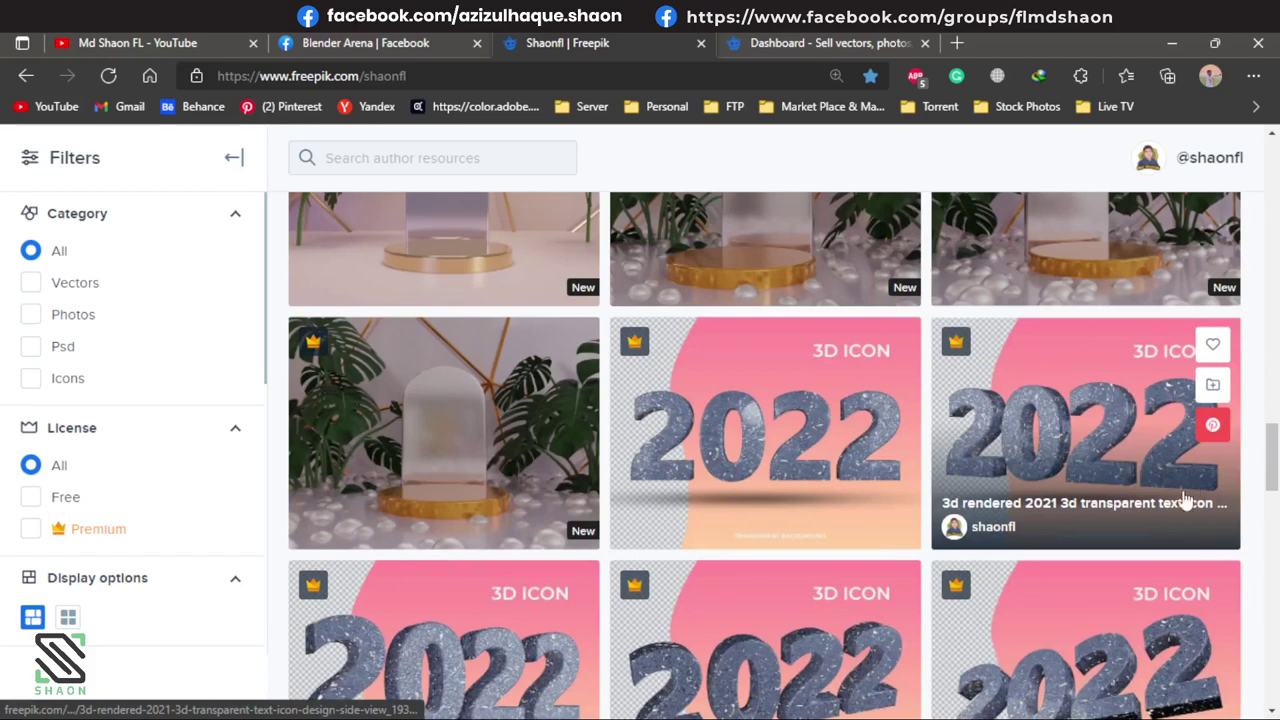
{"action": "scroll", "coordinate": [1170, 537], "scroll_direction": "up", "scroll_amount": 1}
{"action": "scroll", "coordinate": [1170, 536], "scroll_direction": "up", "scroll_amount": 1}
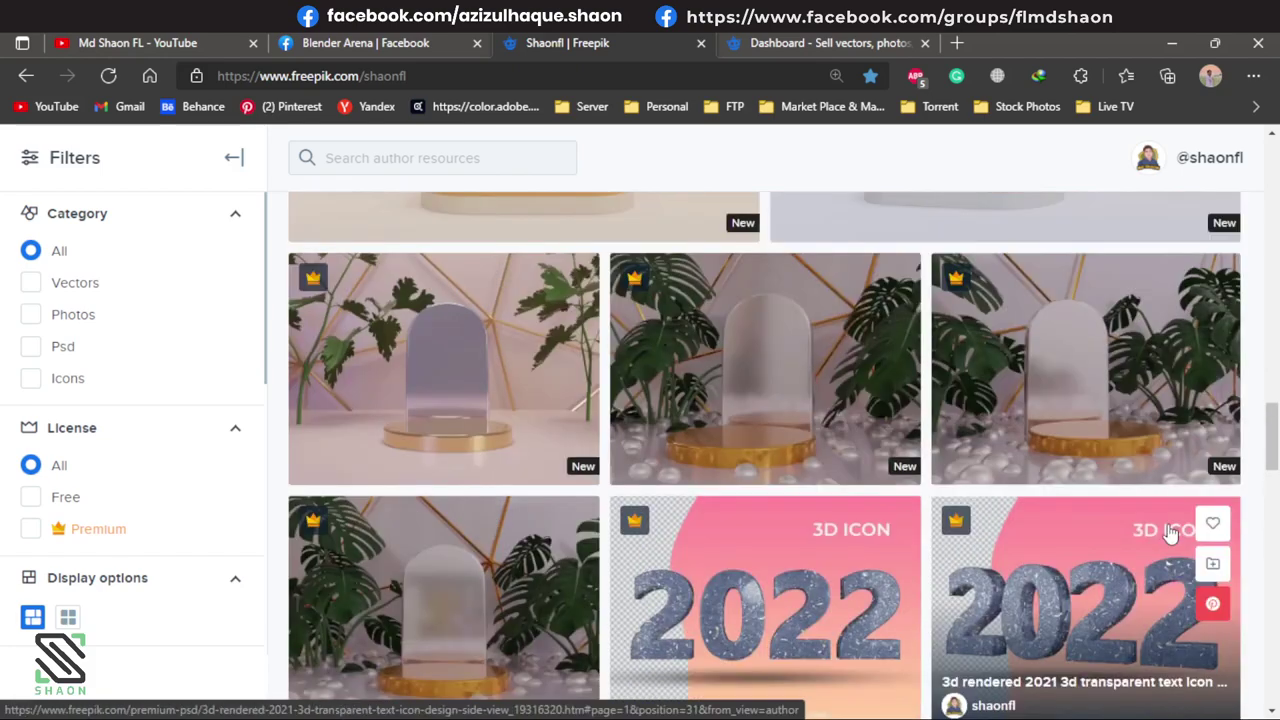
{"action": "scroll", "coordinate": [1170, 533], "scroll_direction": "up", "scroll_amount": 1}
{"action": "scroll", "coordinate": [1160, 535], "scroll_direction": "up", "scroll_amount": 1}
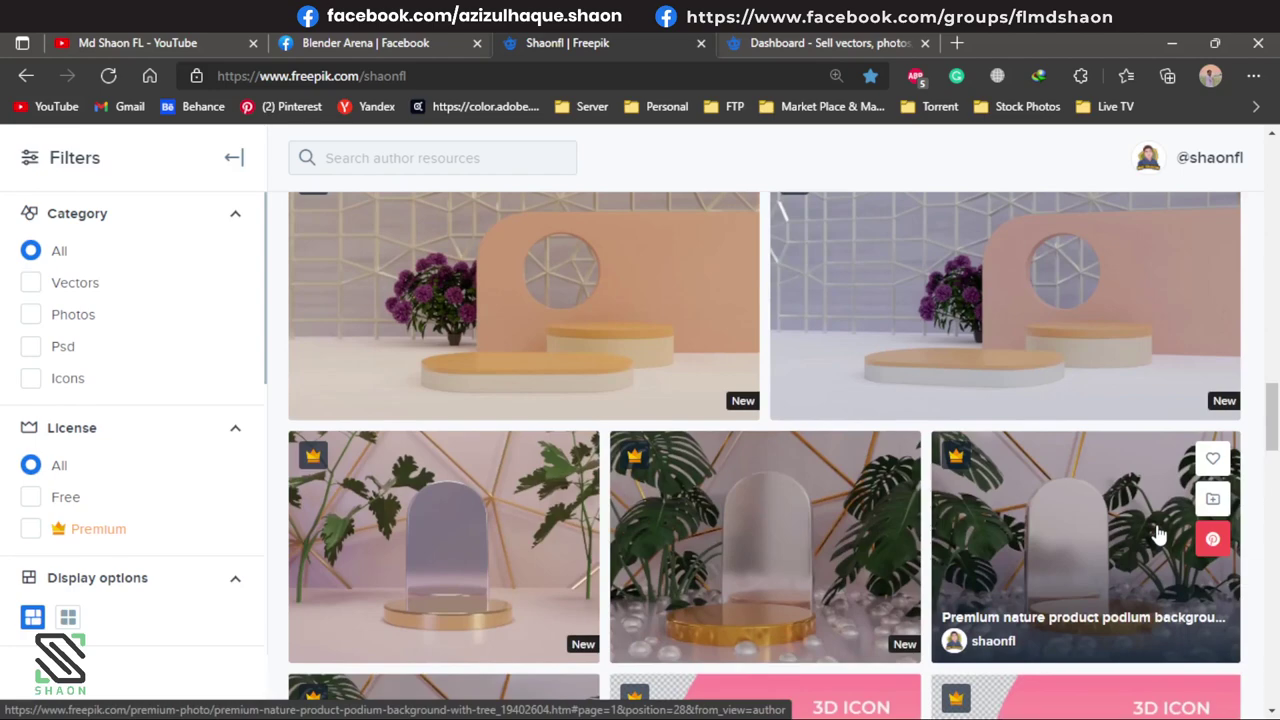
{"action": "scroll", "coordinate": [1158, 535], "scroll_direction": "up", "scroll_amount": 1}
{"action": "scroll", "coordinate": [1158, 532], "scroll_direction": "up", "scroll_amount": 1}
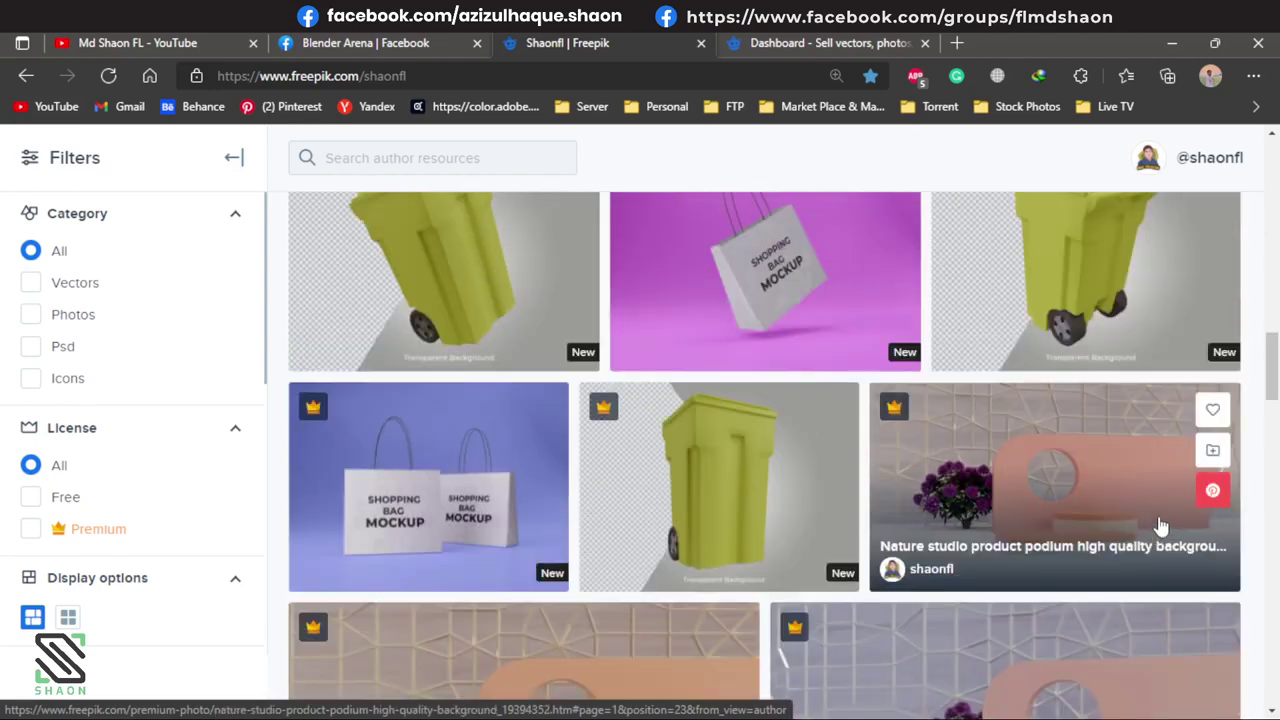
{"action": "scroll", "coordinate": [1070, 512], "scroll_direction": "up", "scroll_amount": 2}
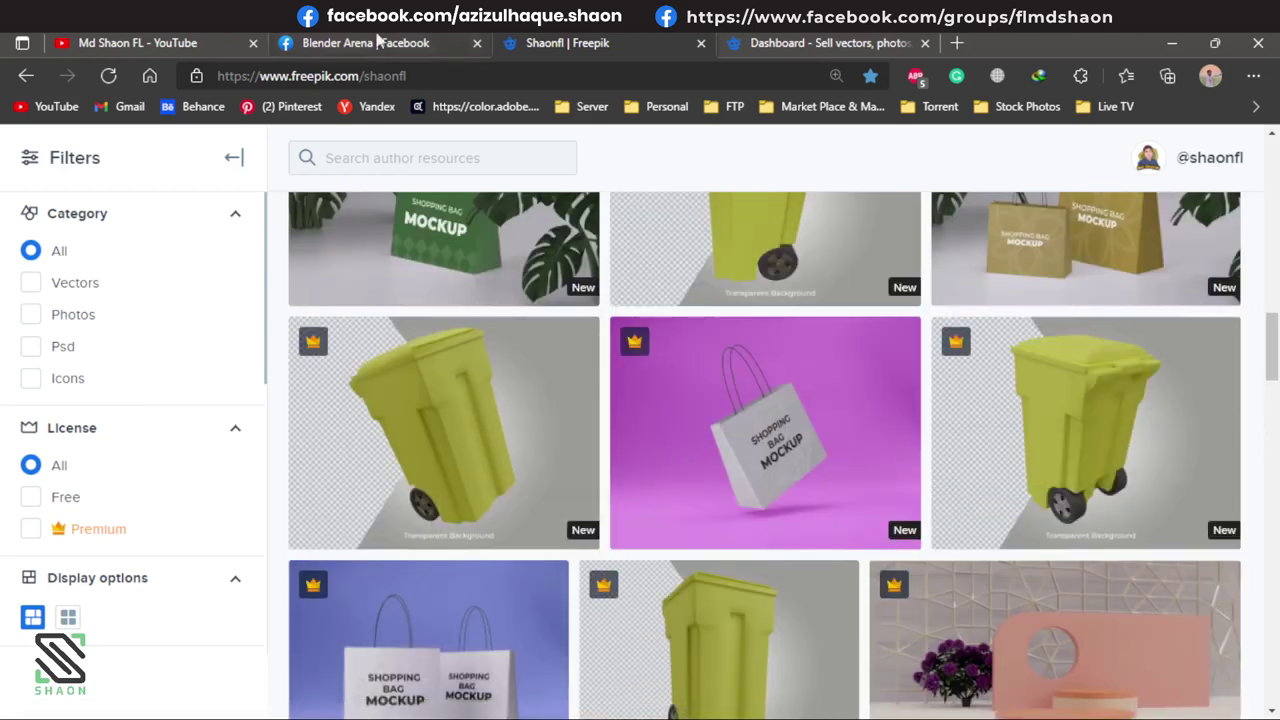
On the YouTube blue water bottle post, clear the comment highlight and scroll the comments.
{"action": "left_click", "coordinate": [142, 45]}
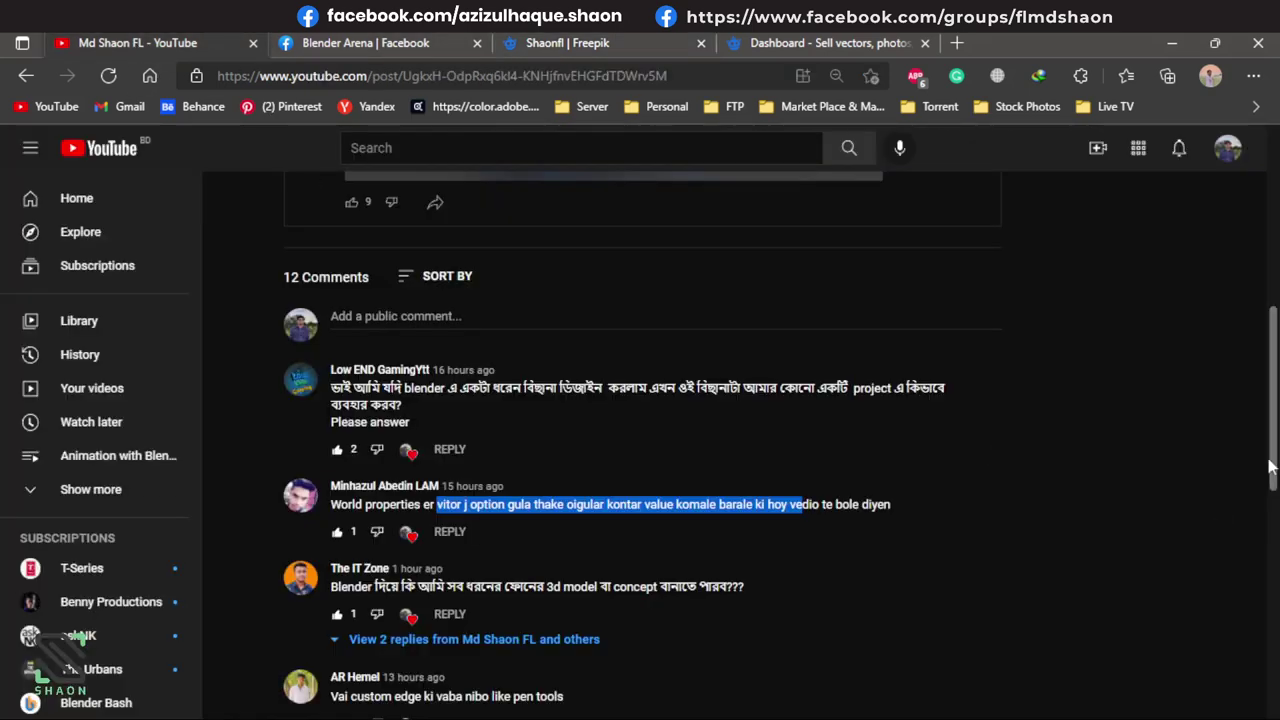
{"action": "left_click", "coordinate": [1216, 436]}
{"action": "scroll", "coordinate": [1214, 460], "scroll_direction": "up", "scroll_amount": 3}
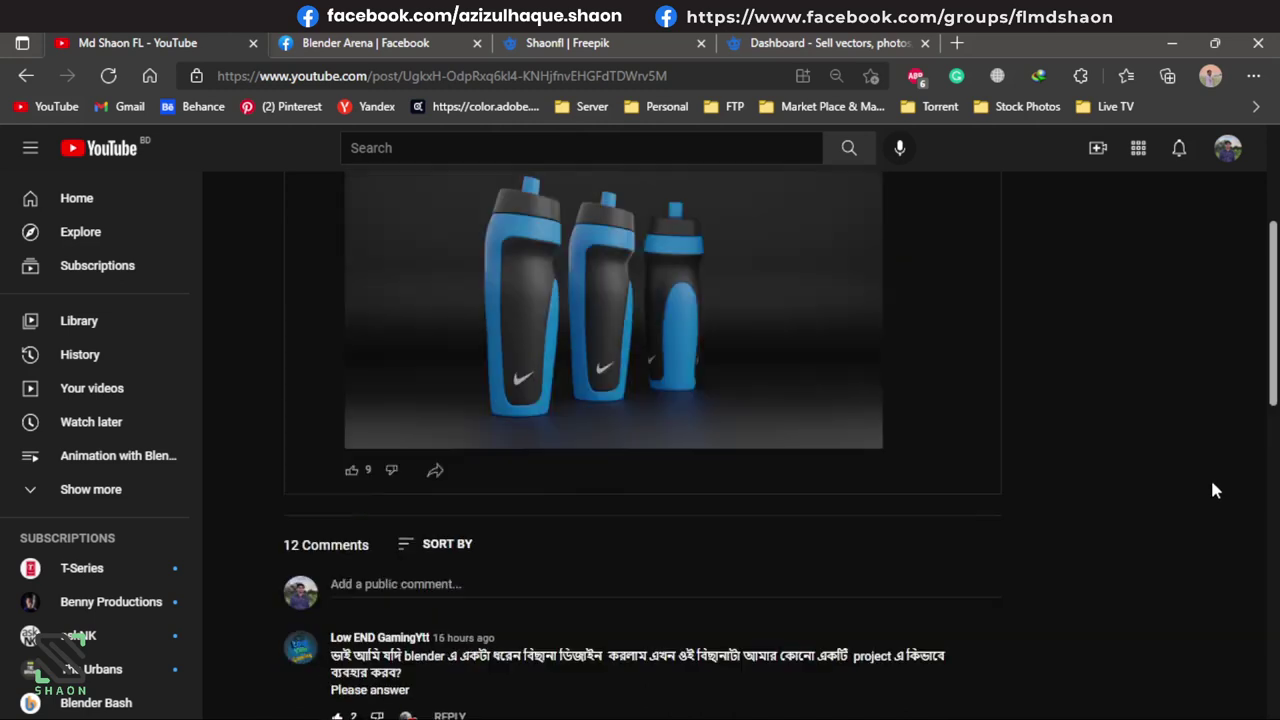
{"action": "scroll", "coordinate": [1276, 410], "scroll_direction": "down", "scroll_amount": 2}
{"action": "scroll", "coordinate": [1276, 410], "scroll_direction": "down", "scroll_amount": 2}
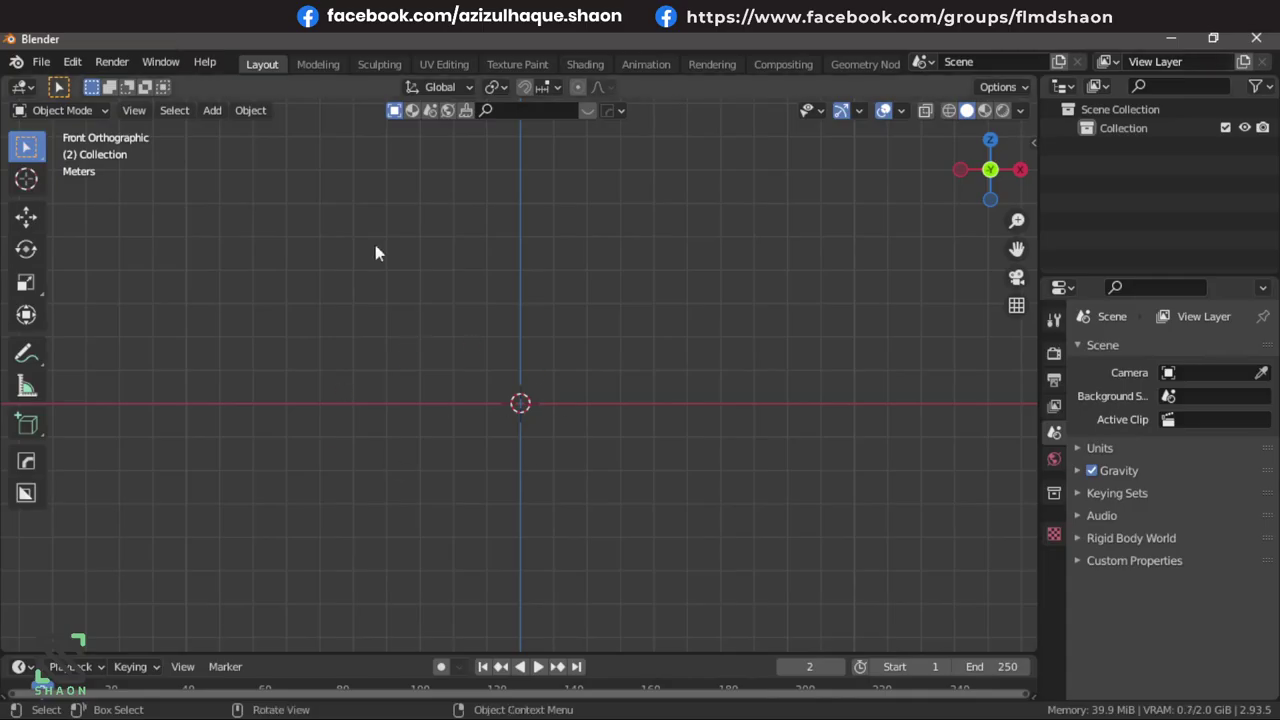
Add a default cube mesh and orbit the viewport to a perspective angle.
{"action": "left_click", "coordinate": [212, 110]}
{"action": "mouse_move", "coordinate": [237, 132]}
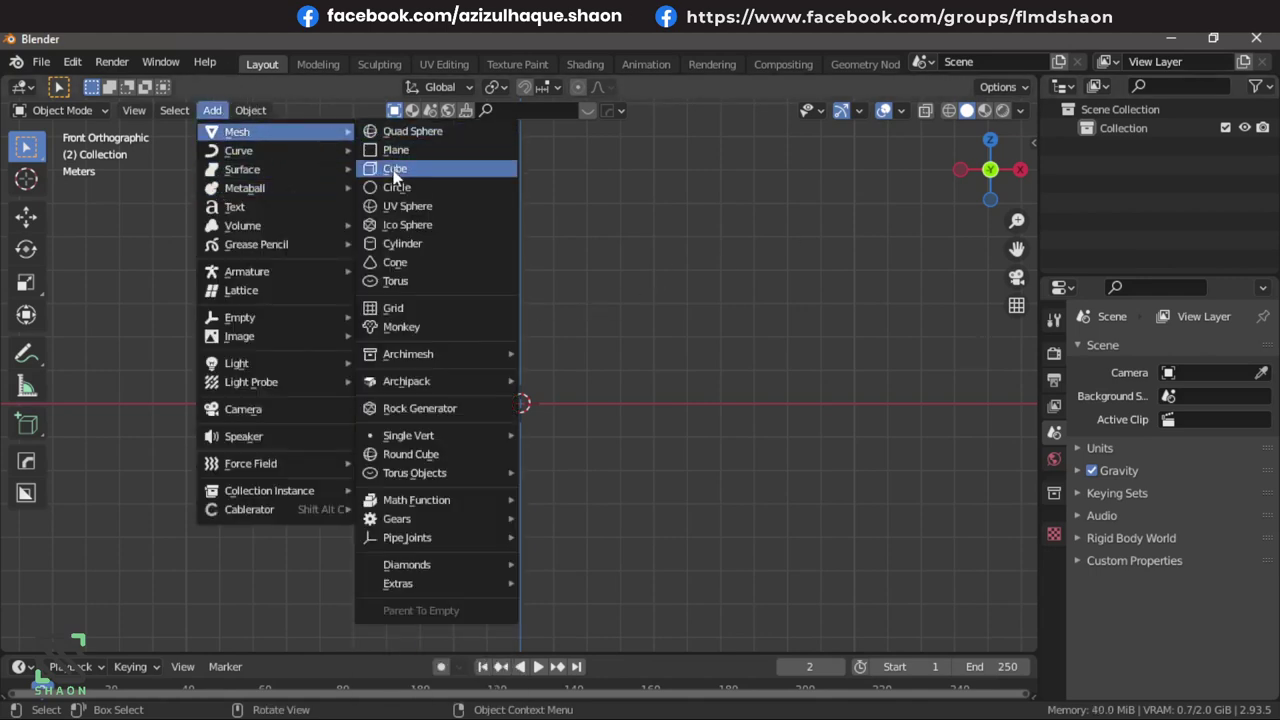
{"action": "left_click", "coordinate": [395, 168]}
{"action": "mouse_move", "coordinate": [557, 330]}
{"action": "middle_mouse_down"}
{"action": "mouse_move", "coordinate": [624, 406]}
{"action": "mouse_move", "coordinate": [478, 443]}
{"action": "mouse_move", "coordinate": [671, 434]}
{"action": "middle_mouse_up"}
Rename the scene's Collection to 'bed' in the Outliner.
{"action": "left_click", "coordinate": [1068, 128]}
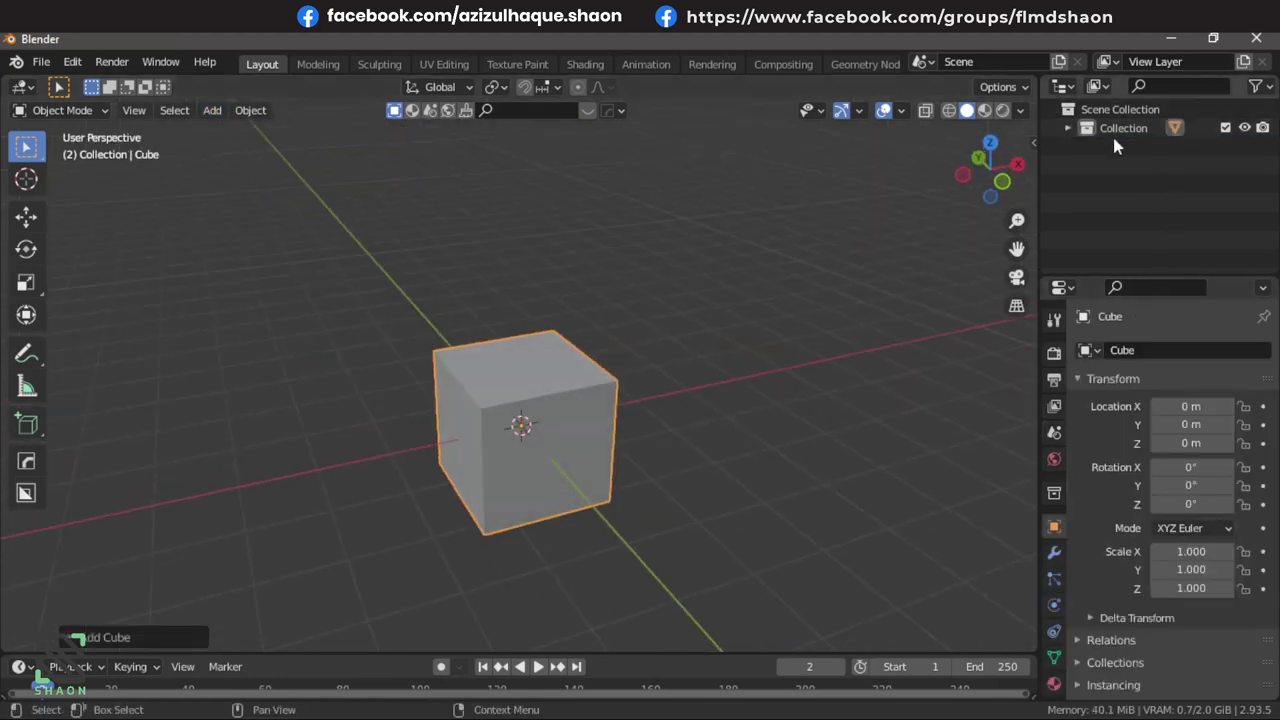
{"action": "left_click", "coordinate": [1115, 128]}
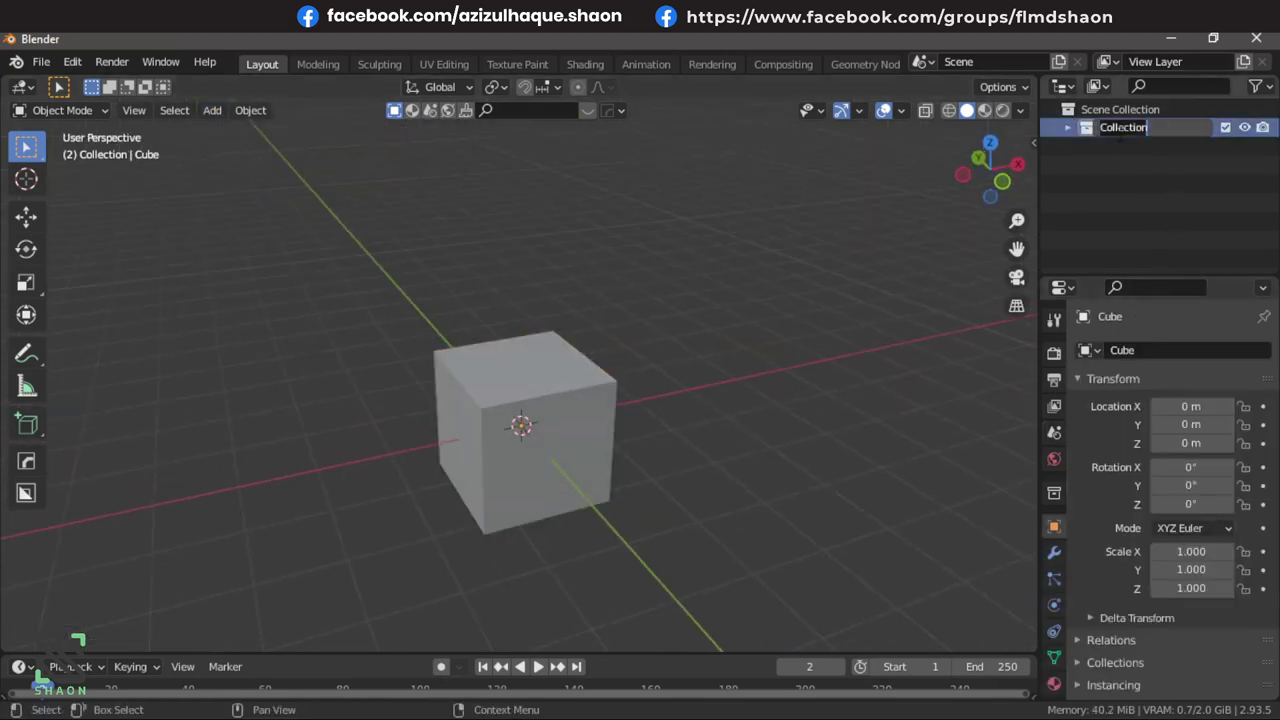
{"action": "double_click", "coordinate": [1170, 128]}
{"action": "type", "text": "bed"}
{"action": "key", "text": "Return"}
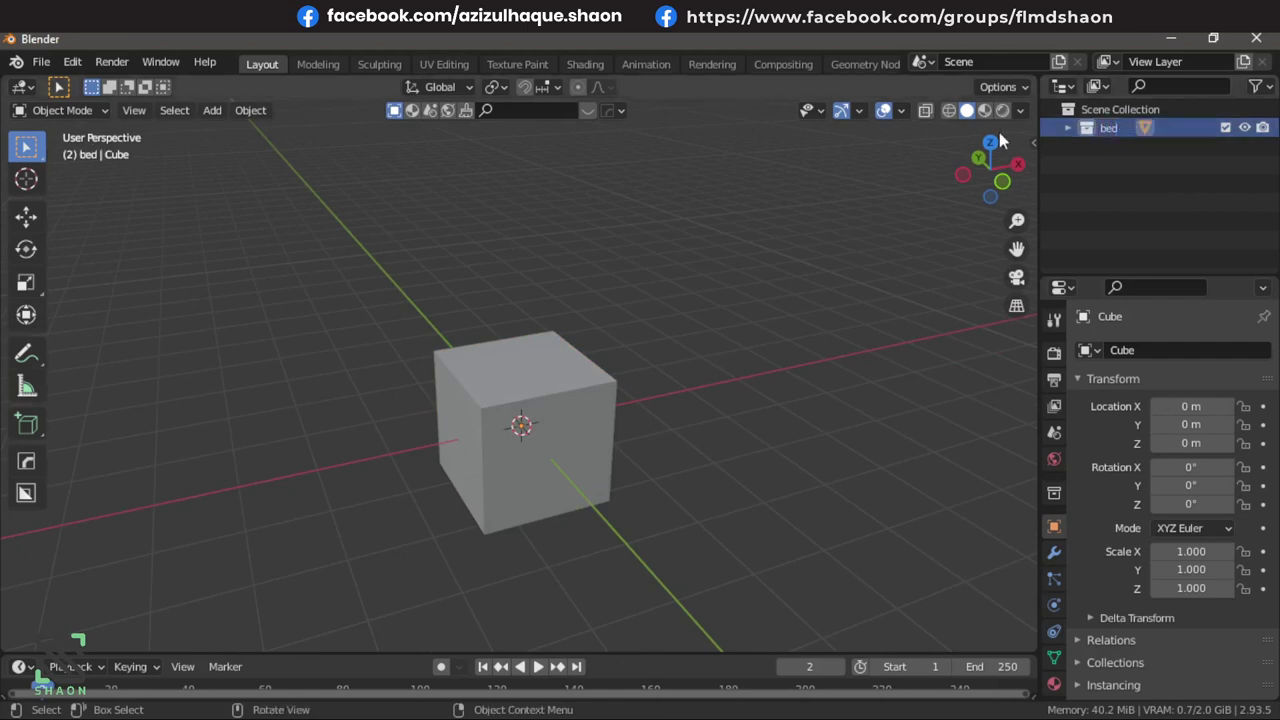
{"action": "scroll", "coordinate": [714, 335], "scroll_direction": "down", "scroll_amount": 3}
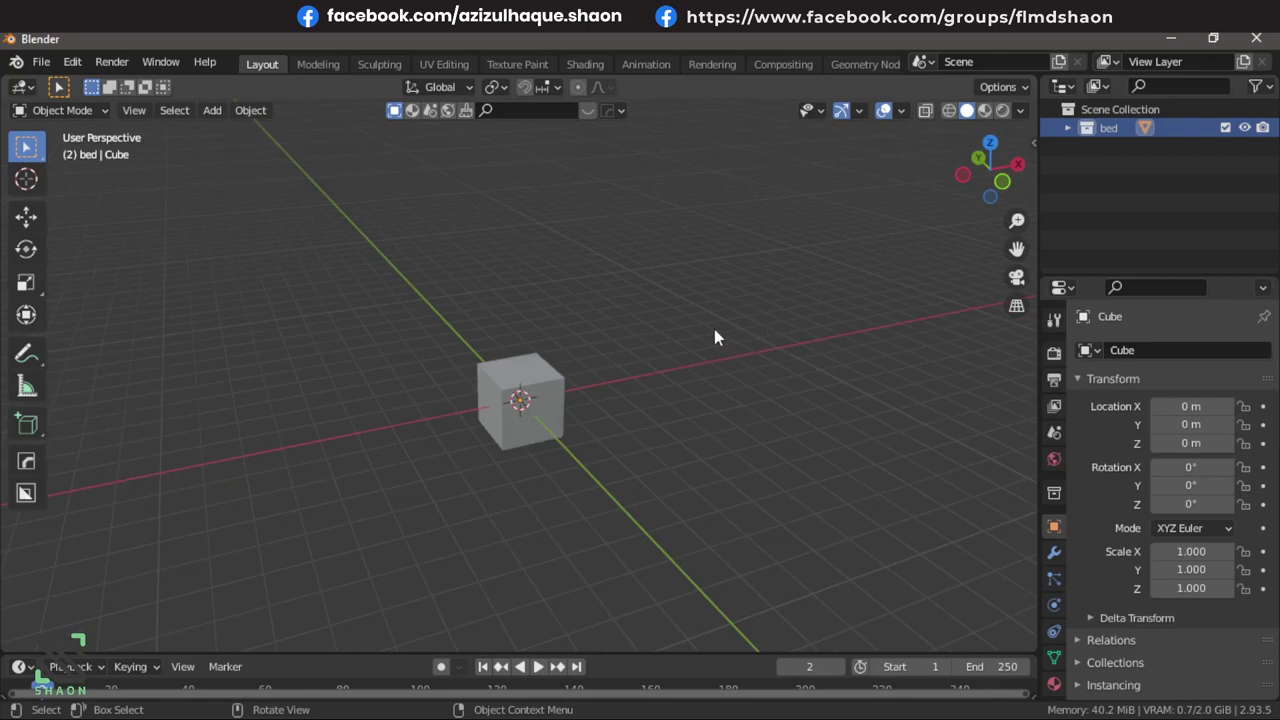
{"action": "left_click", "coordinate": [41, 62]}
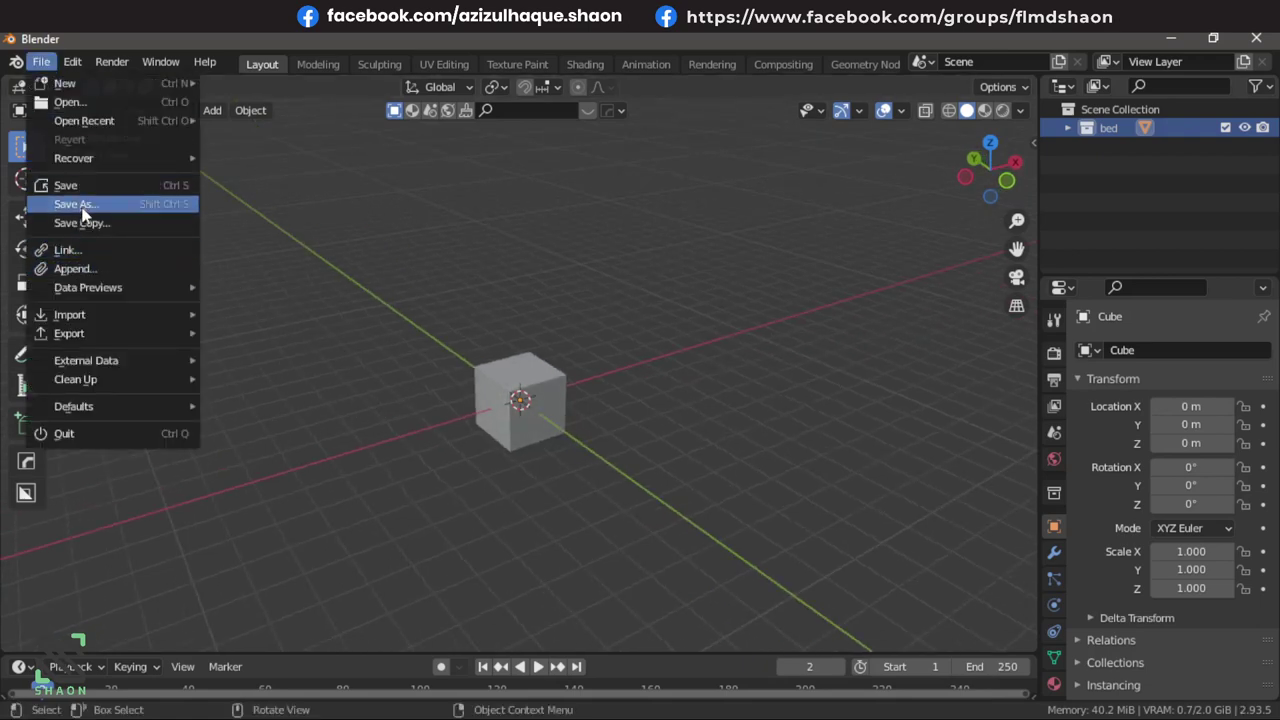
Save the scene as untitled.blend inside a new 'New Folder' on the Desktop.
{"action": "left_click", "coordinate": [80, 204]}
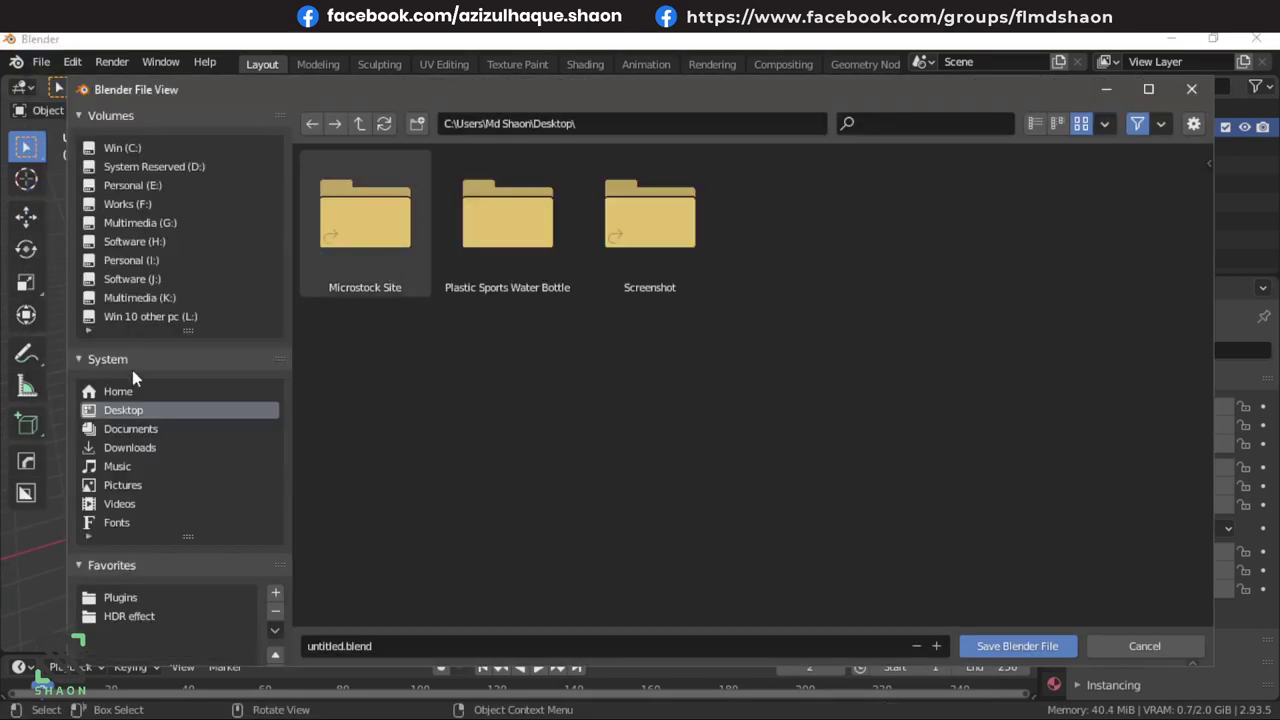
{"action": "left_click", "coordinate": [417, 123]}
{"action": "key", "text": "Return"}
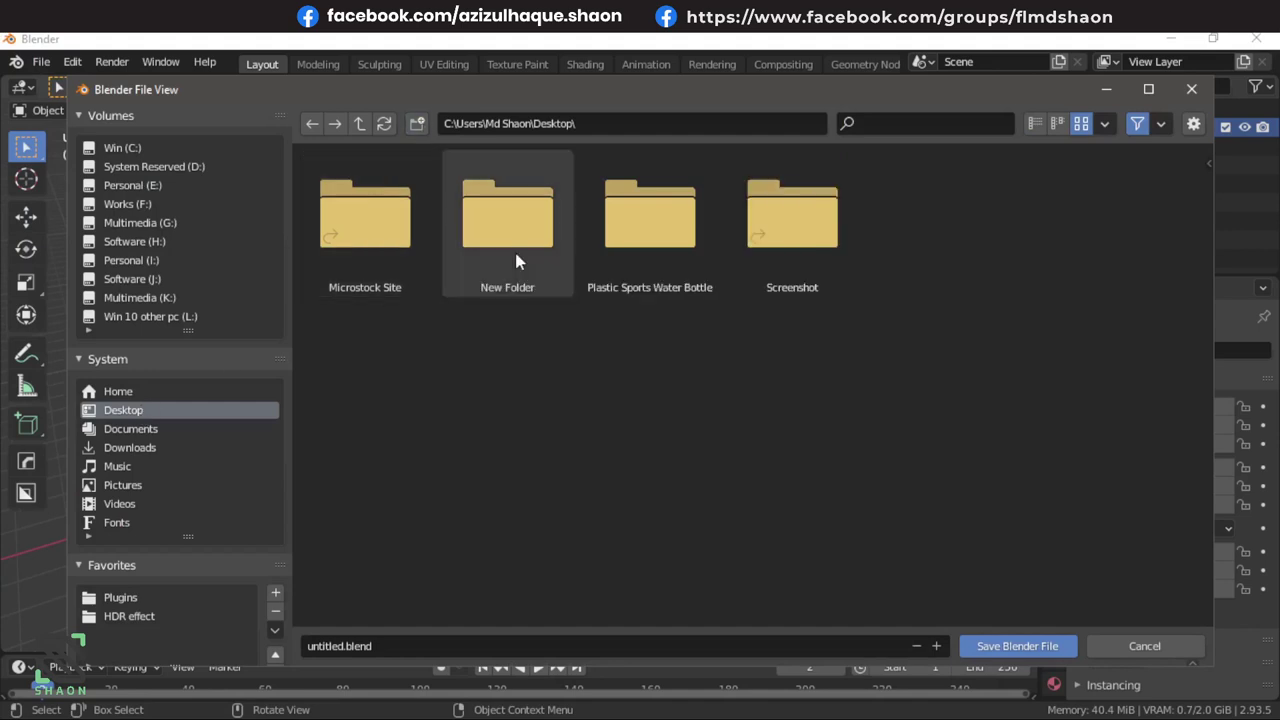
{"action": "double_click", "coordinate": [499, 223]}
{"action": "left_click", "coordinate": [1035, 646]}
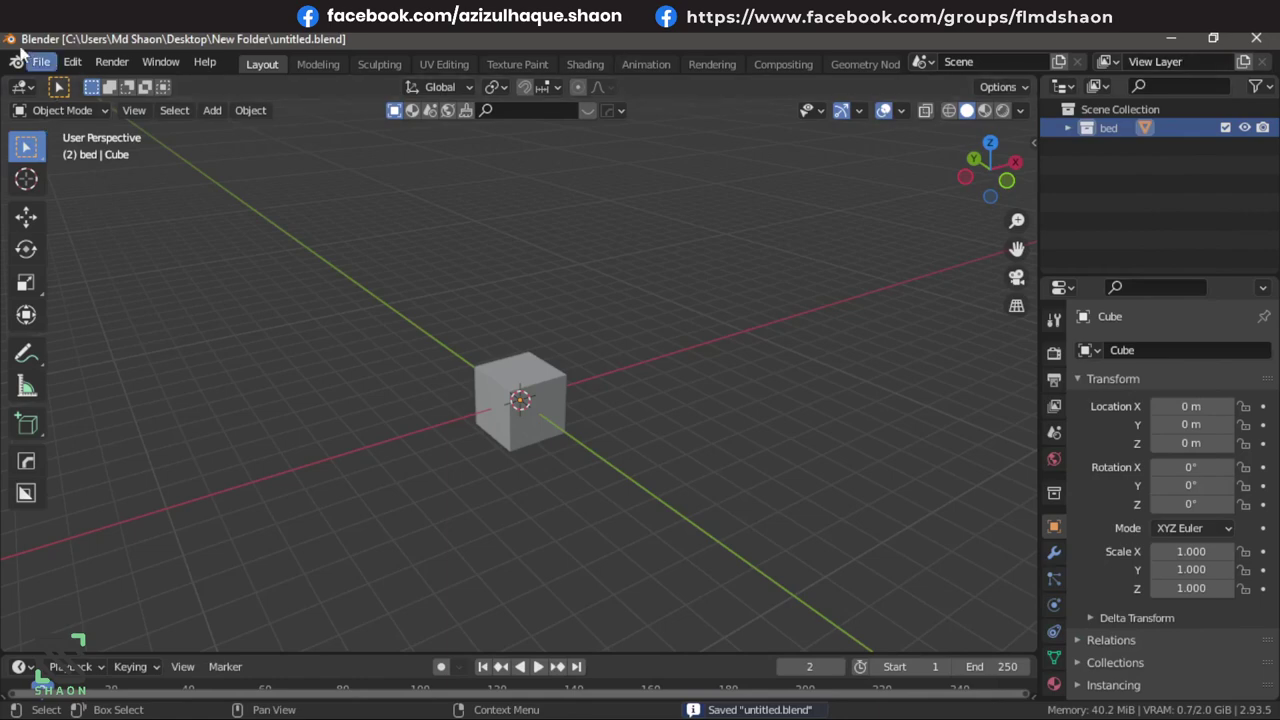
{"action": "left_click", "coordinate": [41, 62]}
Start a new blank scene and browse to Desktop\New Folder\untitled.blend for linking.
{"action": "mouse_move", "coordinate": [64, 90]}
{"action": "left_click", "coordinate": [232, 88]}
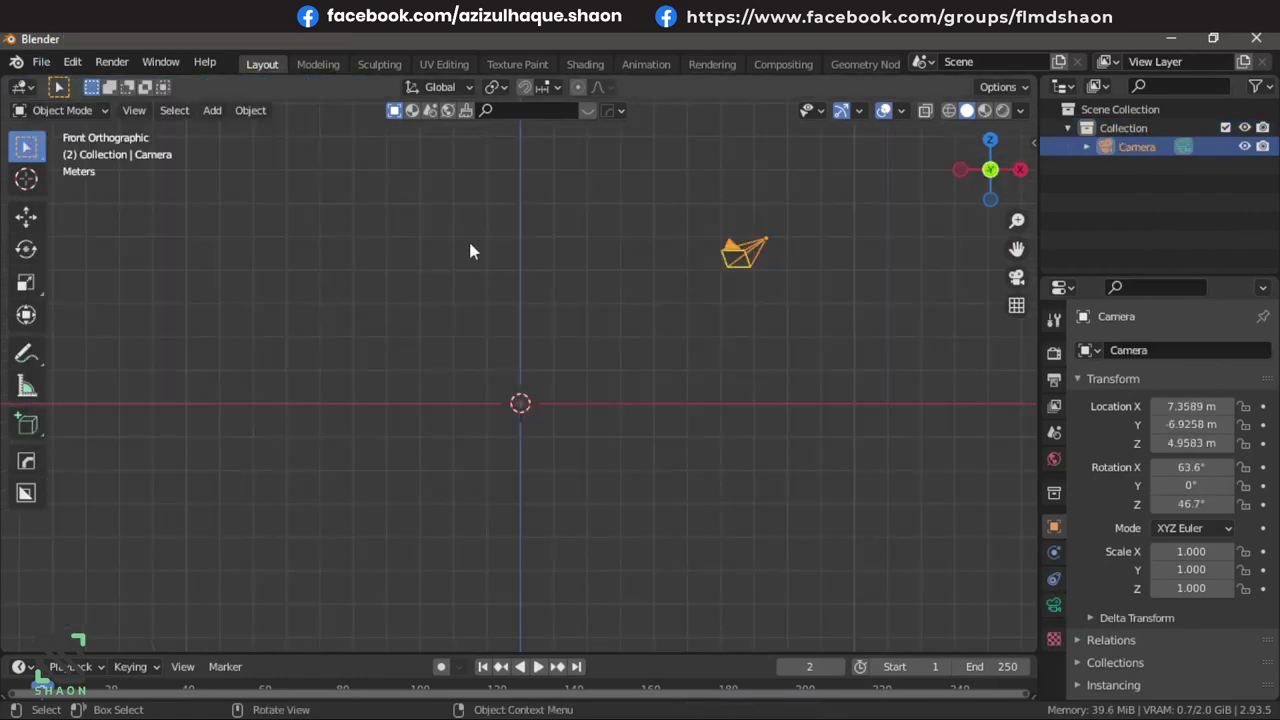
{"action": "mouse_move", "coordinate": [593, 378]}
{"action": "middle_mouse_down"}
{"action": "mouse_move", "coordinate": [628, 414]}
{"action": "mouse_move", "coordinate": [443, 357]}
{"action": "mouse_move", "coordinate": [600, 437]}
{"action": "mouse_move", "coordinate": [445, 382]}
{"action": "middle_mouse_up"}
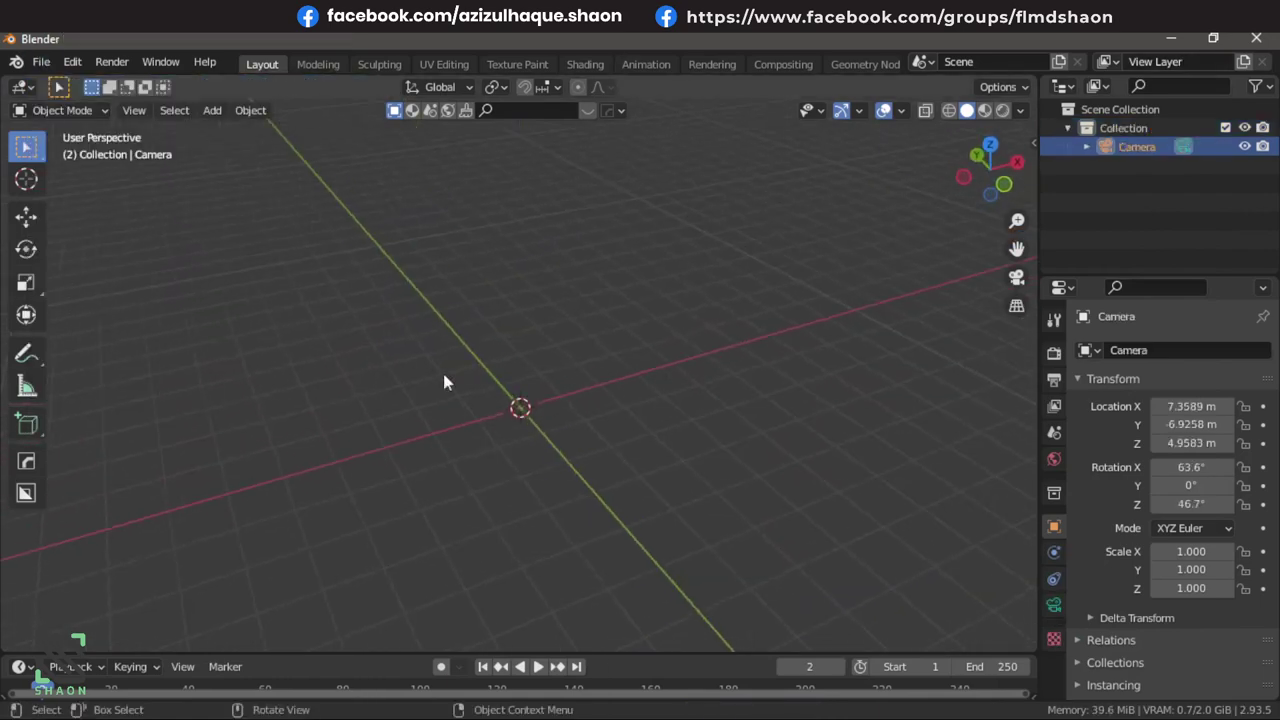
{"action": "left_click", "coordinate": [36, 64]}
{"action": "mouse_move", "coordinate": [70, 314]}
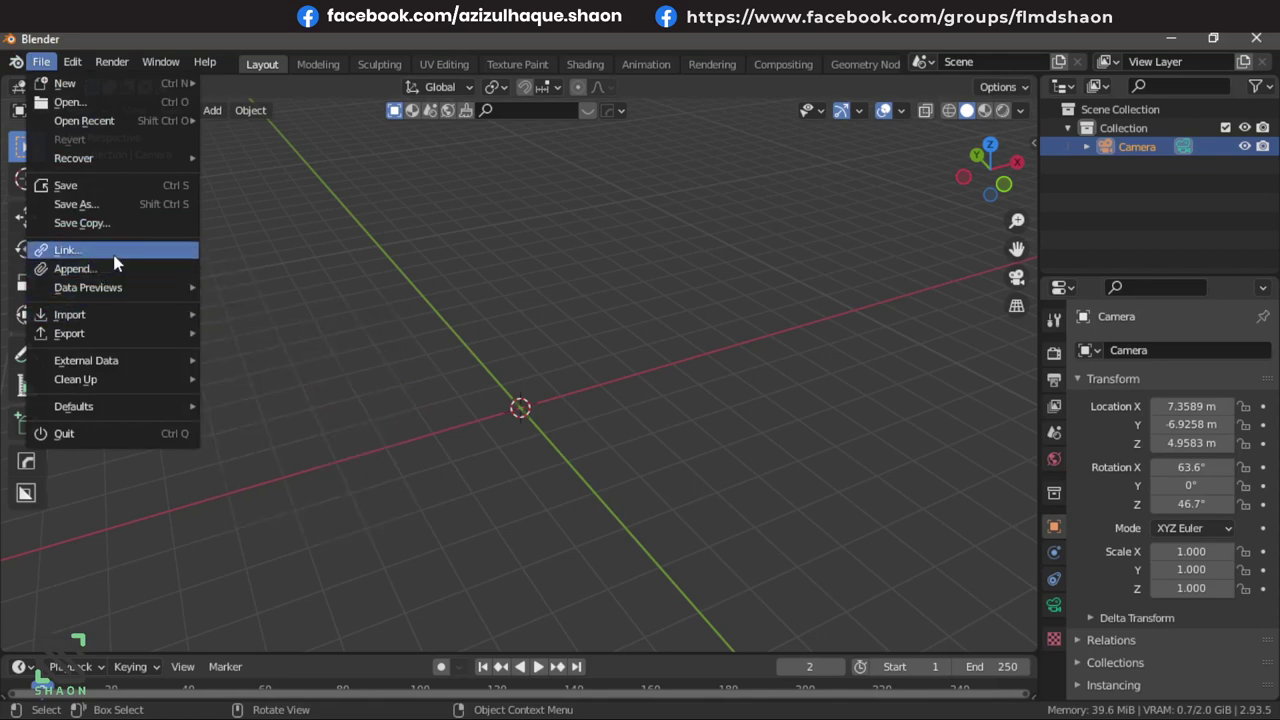
{"action": "left_click", "coordinate": [114, 257]}
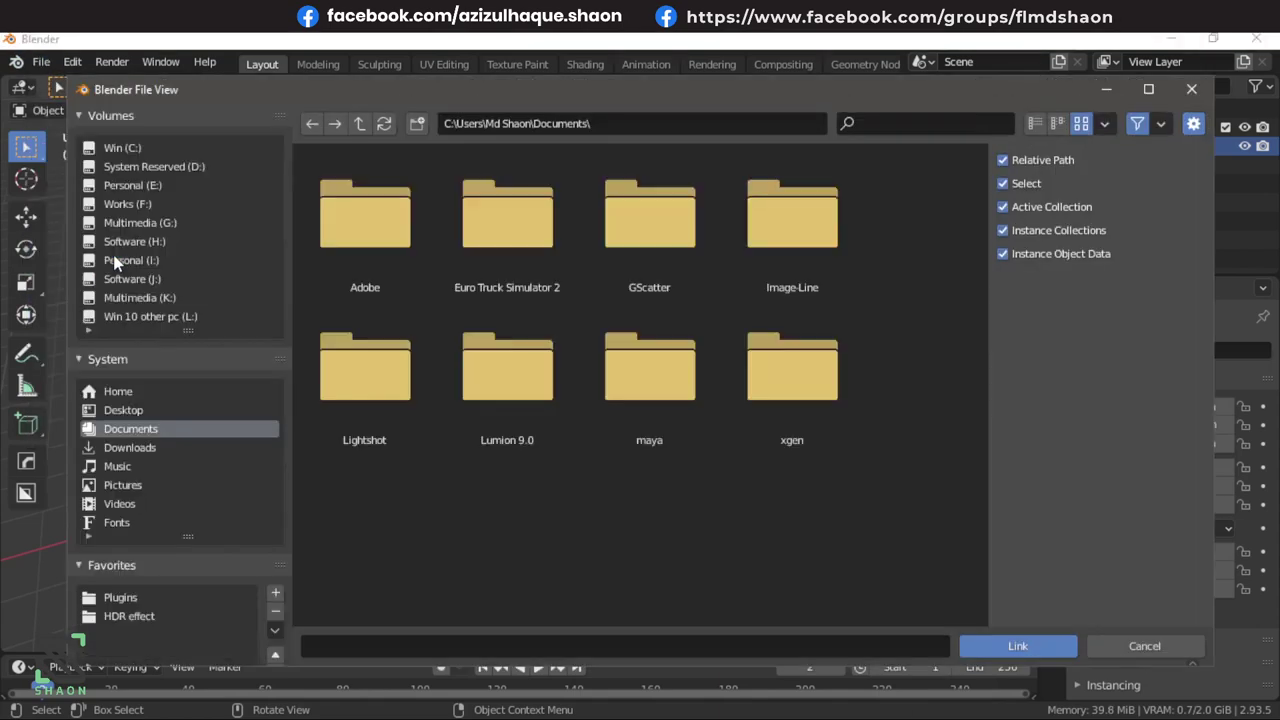
{"action": "left_click", "coordinate": [124, 410]}
{"action": "left_click", "coordinate": [491, 250]}
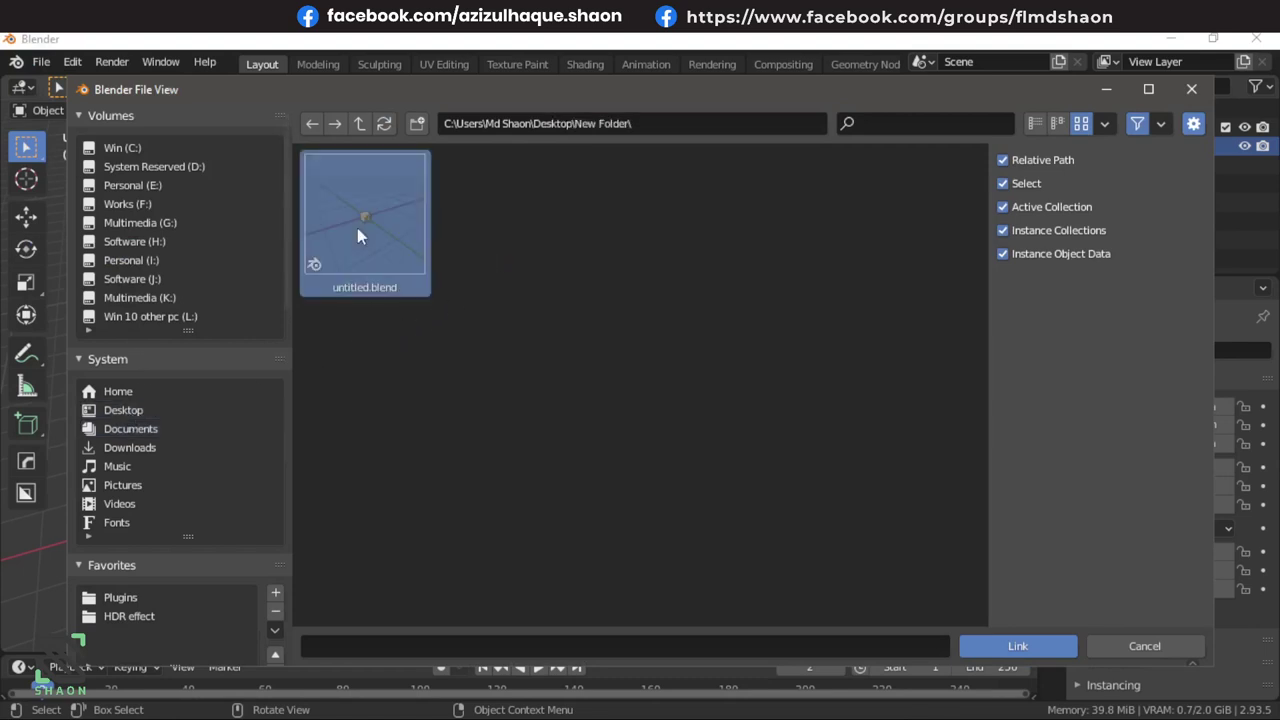
{"action": "left_click", "coordinate": [1017, 646]}
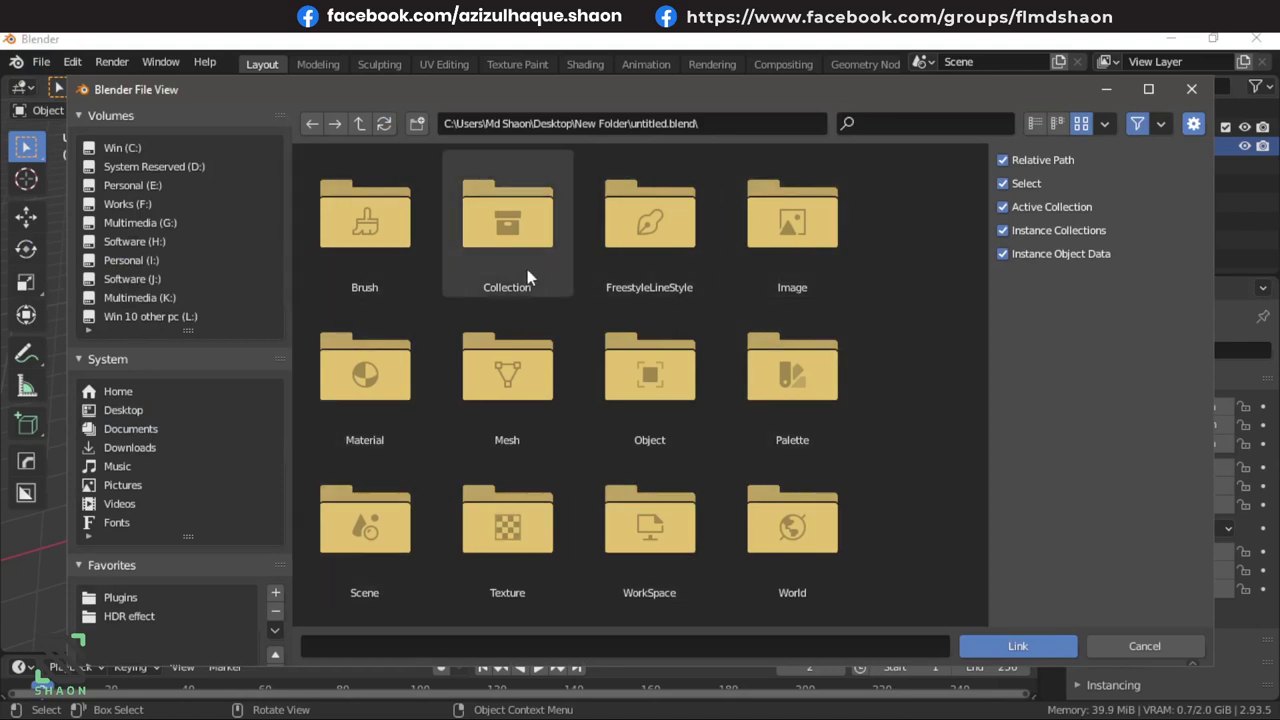
{"action": "left_click_drag", "start_coordinate": [640, 89], "coordinate": [535, 84]}
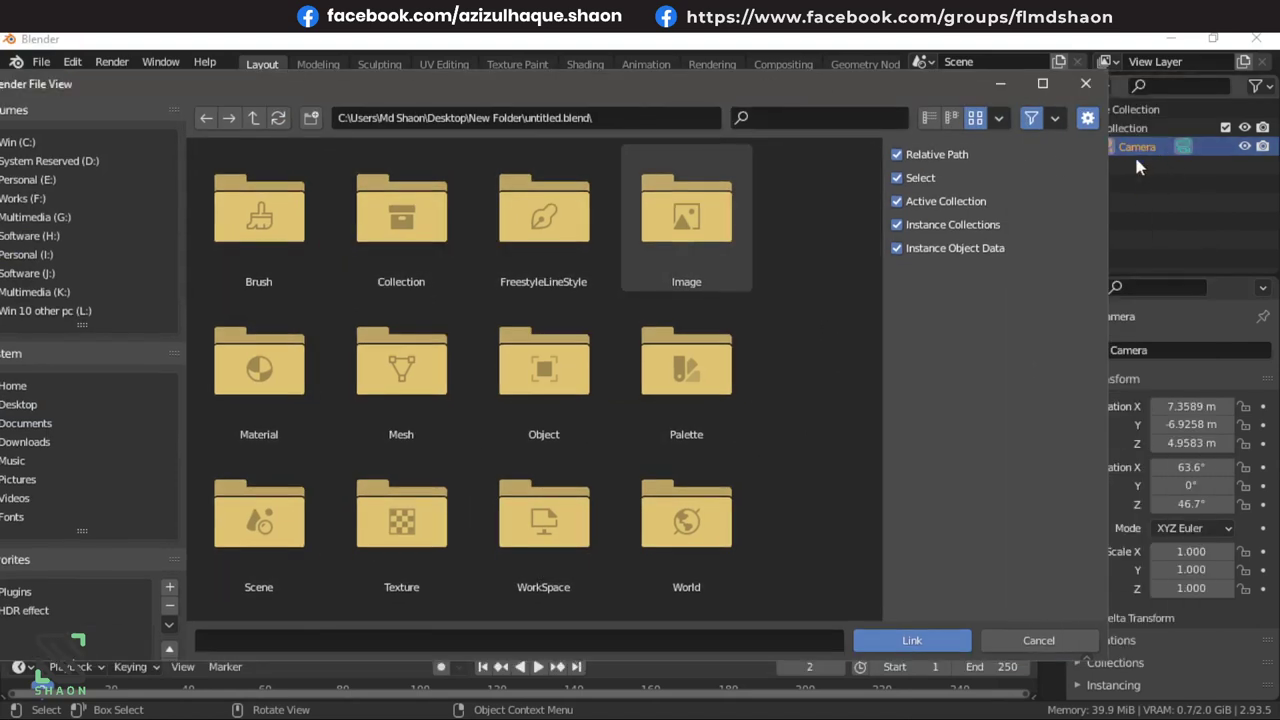
Link the bed collection from the blend file's Collection folder and orbit around its cube.
{"action": "double_click", "coordinate": [410, 254]}
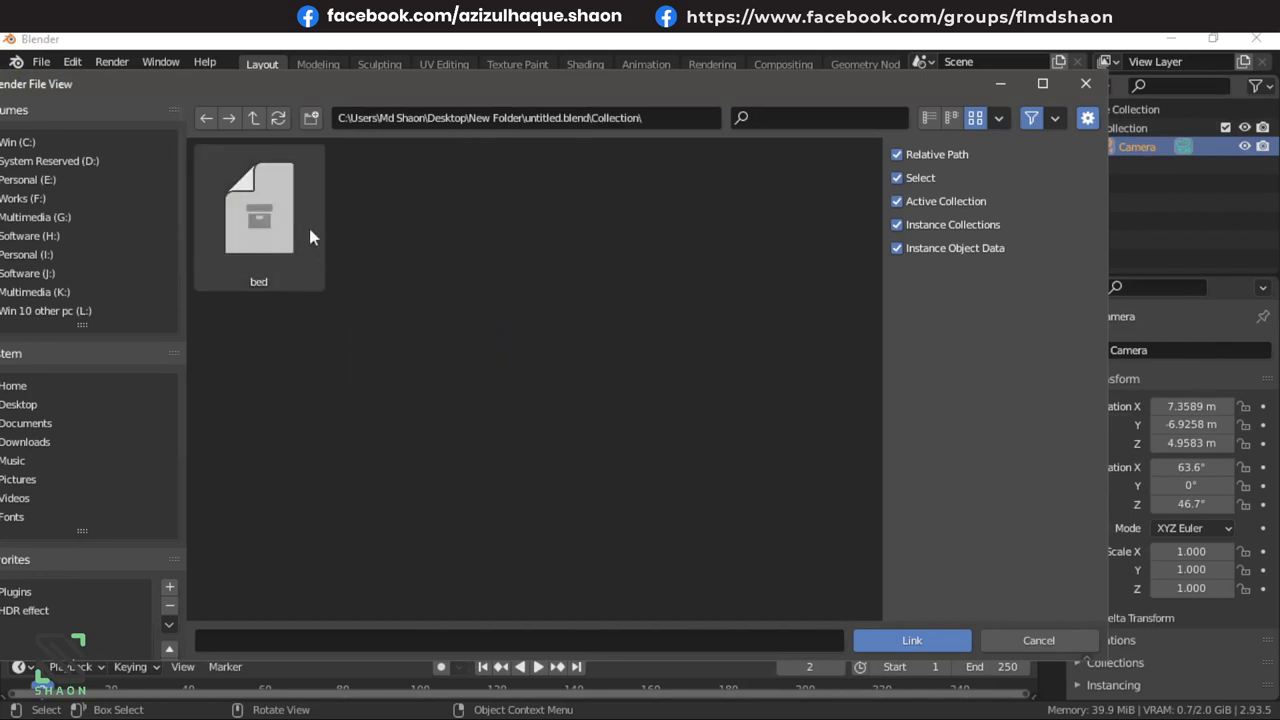
{"action": "left_click", "coordinate": [260, 240]}
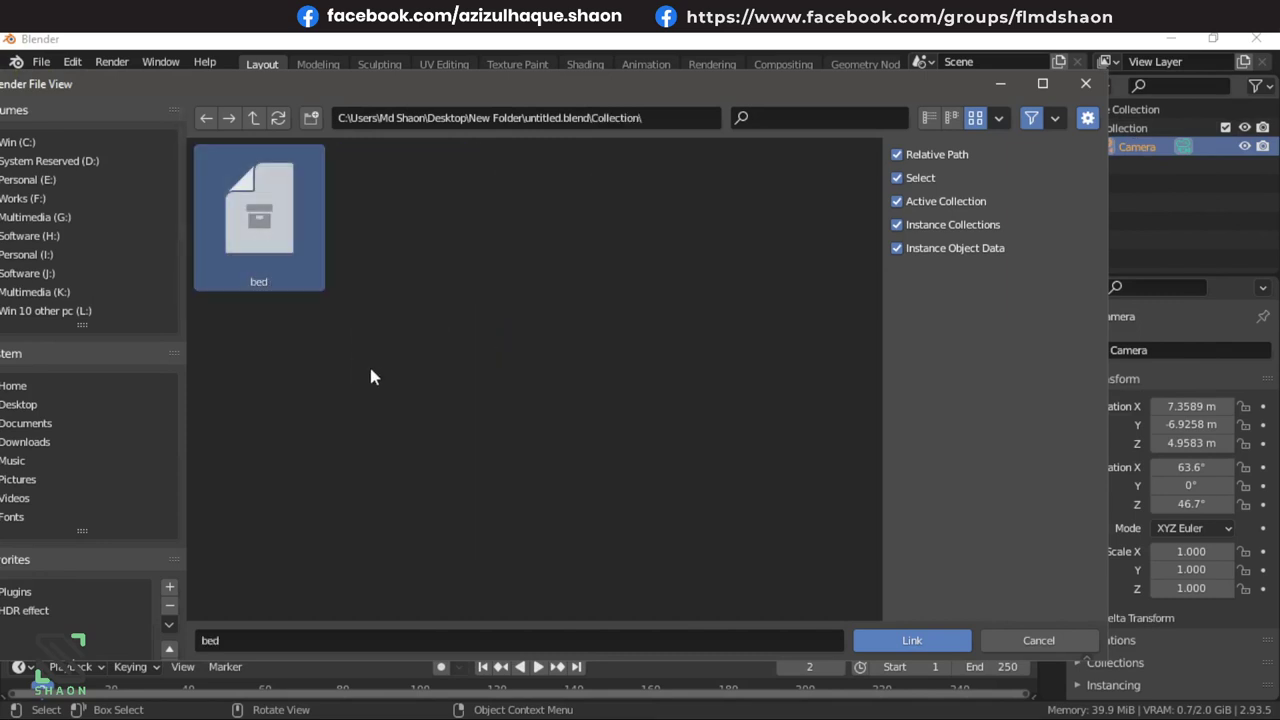
{"action": "left_click", "coordinate": [900, 641]}
{"action": "middle_click_drag", "start_coordinate": [581, 447], "coordinate": [586, 366]}
{"action": "left_click", "coordinate": [630, 325]}
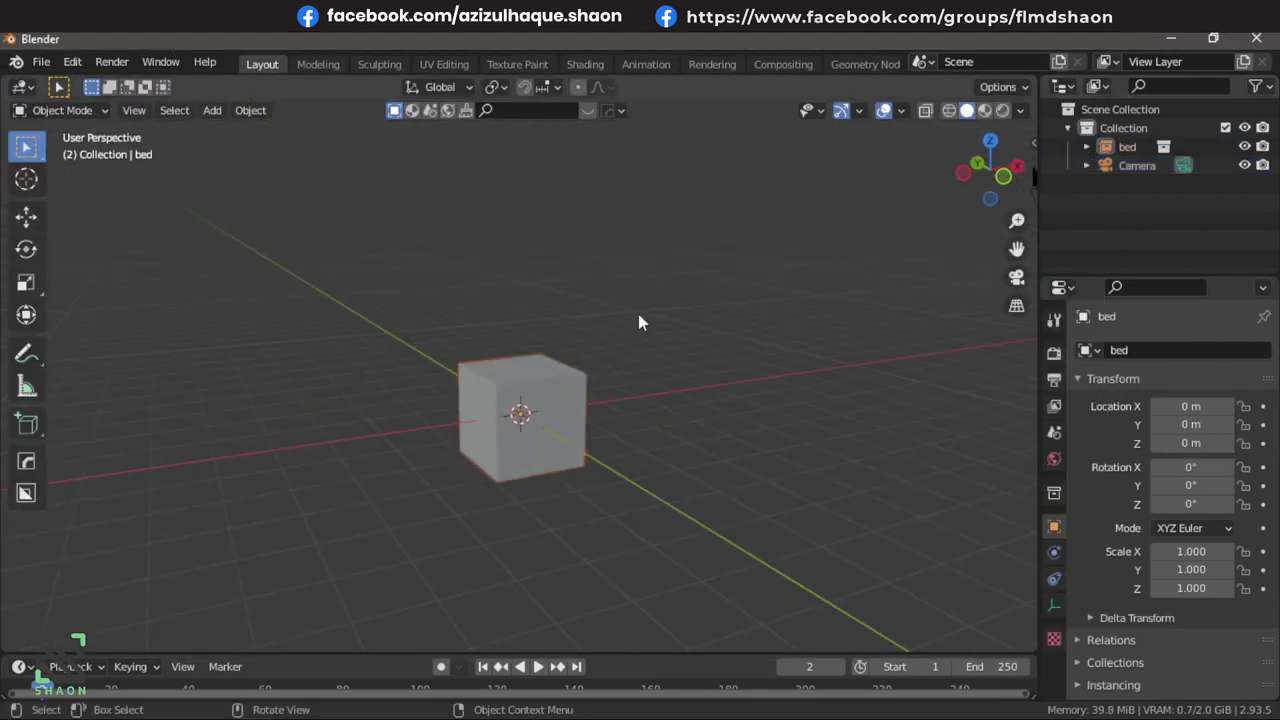
{"action": "mouse_move", "coordinate": [638, 314]}
{"action": "middle_mouse_down"}
{"action": "mouse_move", "coordinate": [741, 439]}
{"action": "mouse_move", "coordinate": [740, 400]}
{"action": "mouse_move", "coordinate": [614, 409]}
{"action": "mouse_move", "coordinate": [551, 326]}
{"action": "mouse_move", "coordinate": [508, 454]}
{"action": "mouse_move", "coordinate": [567, 461]}
{"action": "middle_mouse_up"}
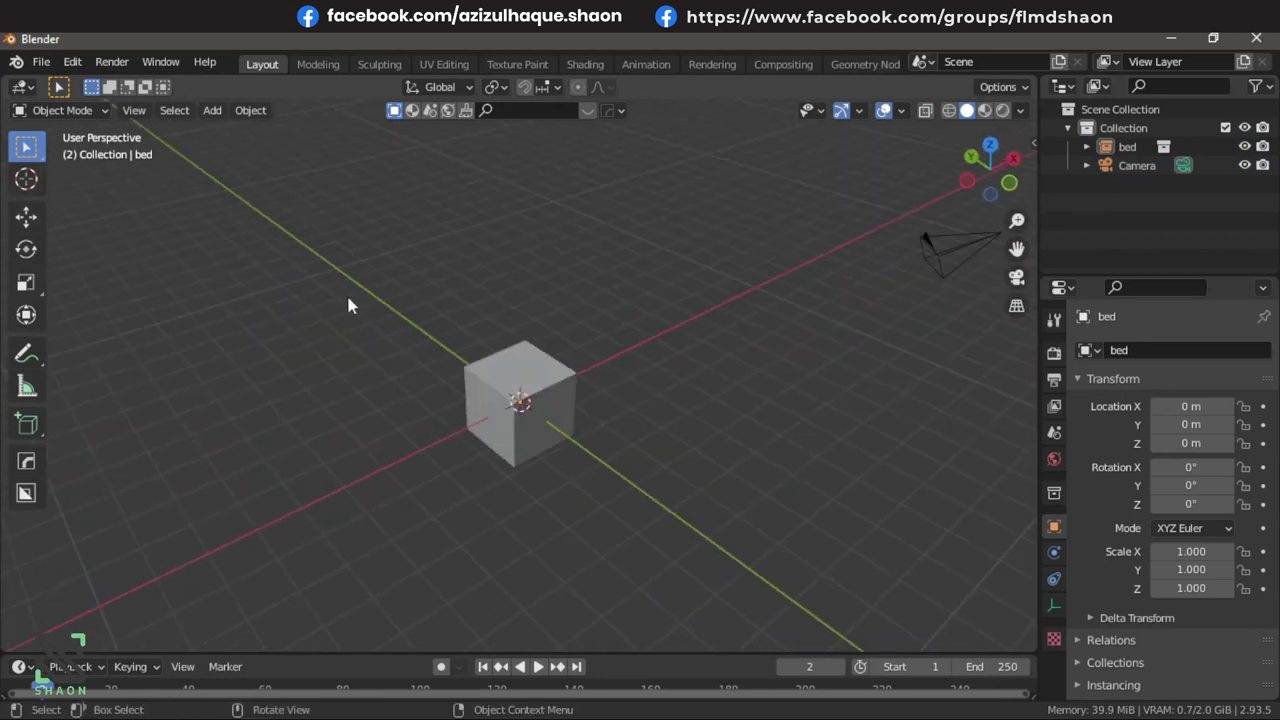
Scroll the YouTube comments and highlight the viewer's question about World properties values.
{"action": "left_click", "coordinate": [168, 33]}
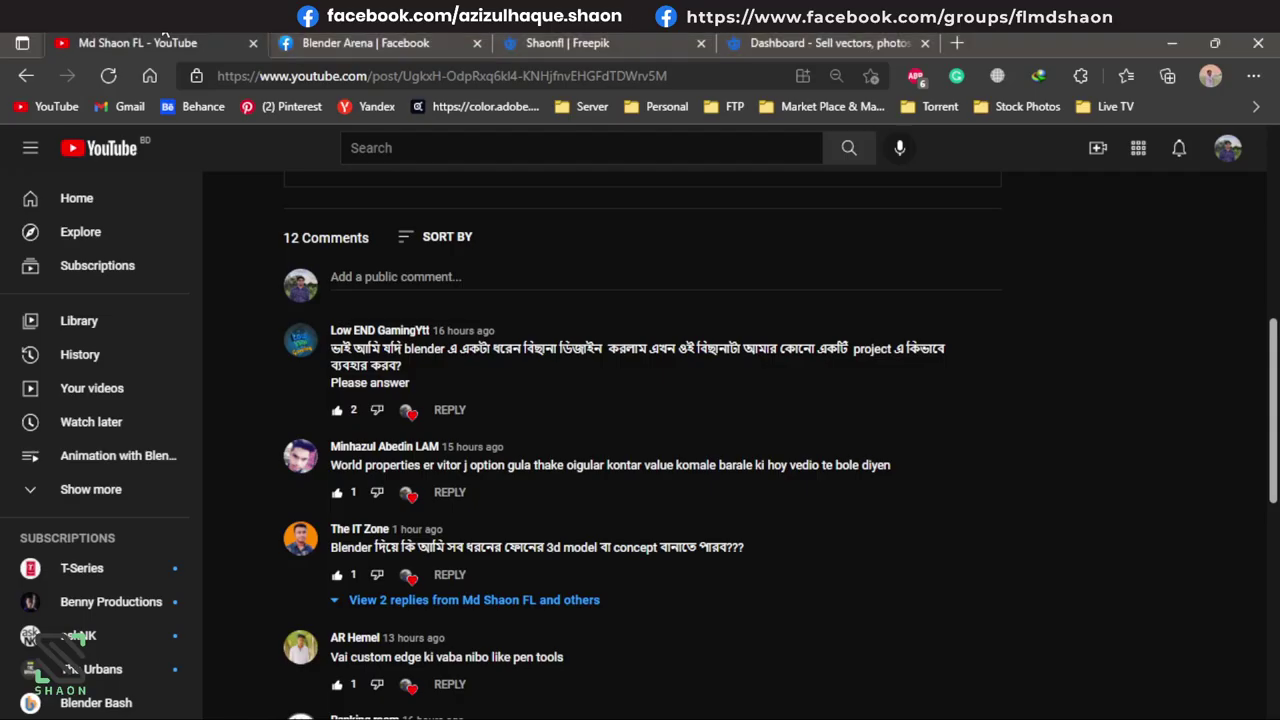
{"action": "scroll", "coordinate": [640, 497], "scroll_direction": "down", "scroll_amount": 1}
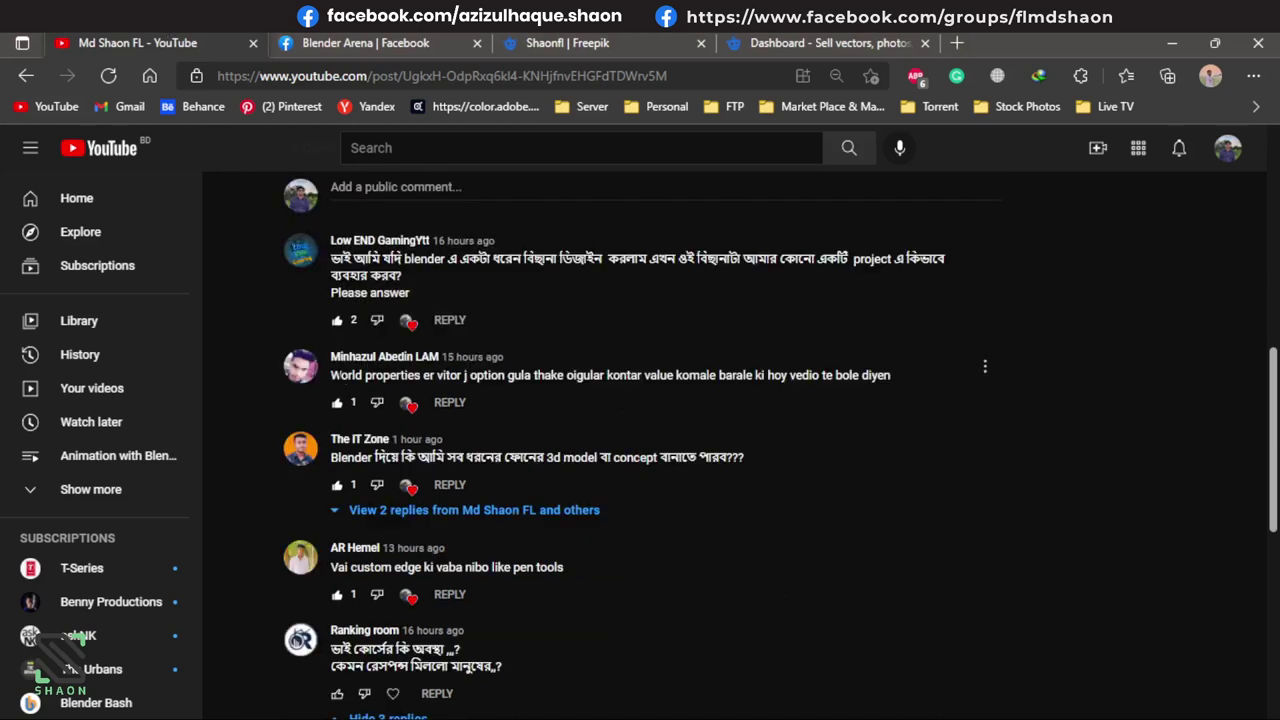
{"action": "left_click_drag", "start_coordinate": [338, 375], "coordinate": [668, 376]}
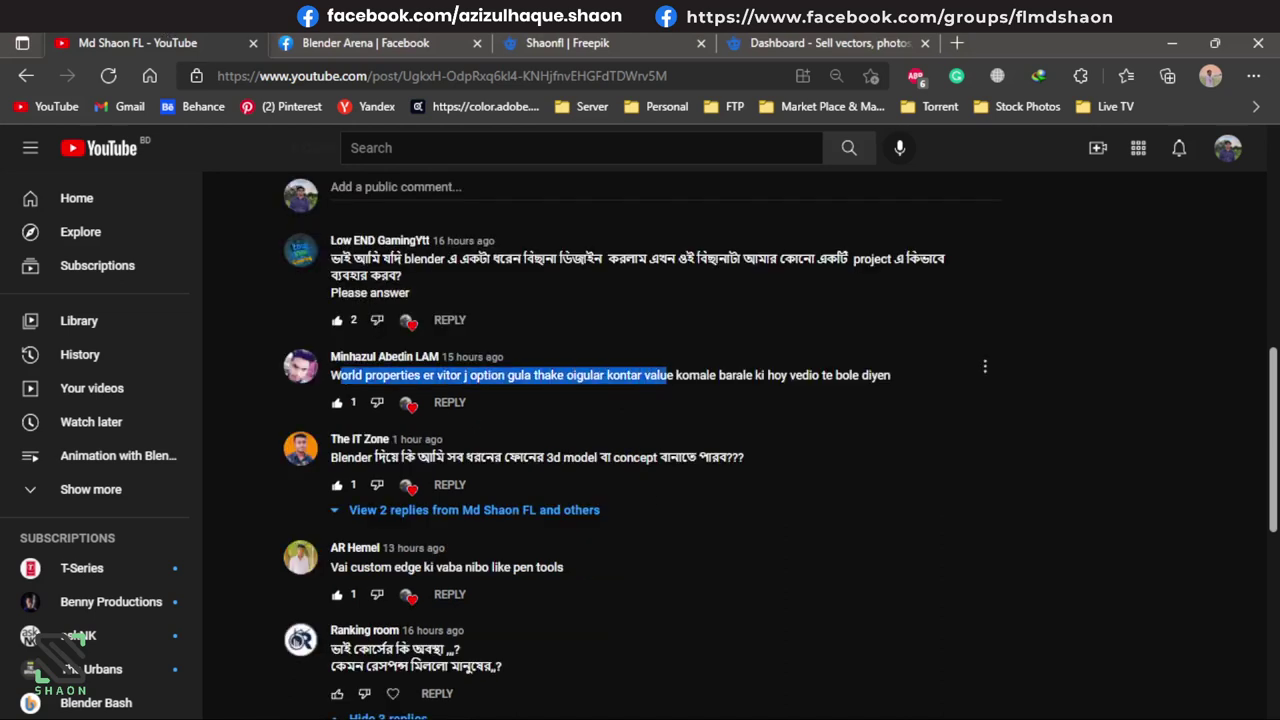
{"action": "left_click_drag", "start_coordinate": [775, 376], "coordinate": [890, 376]}
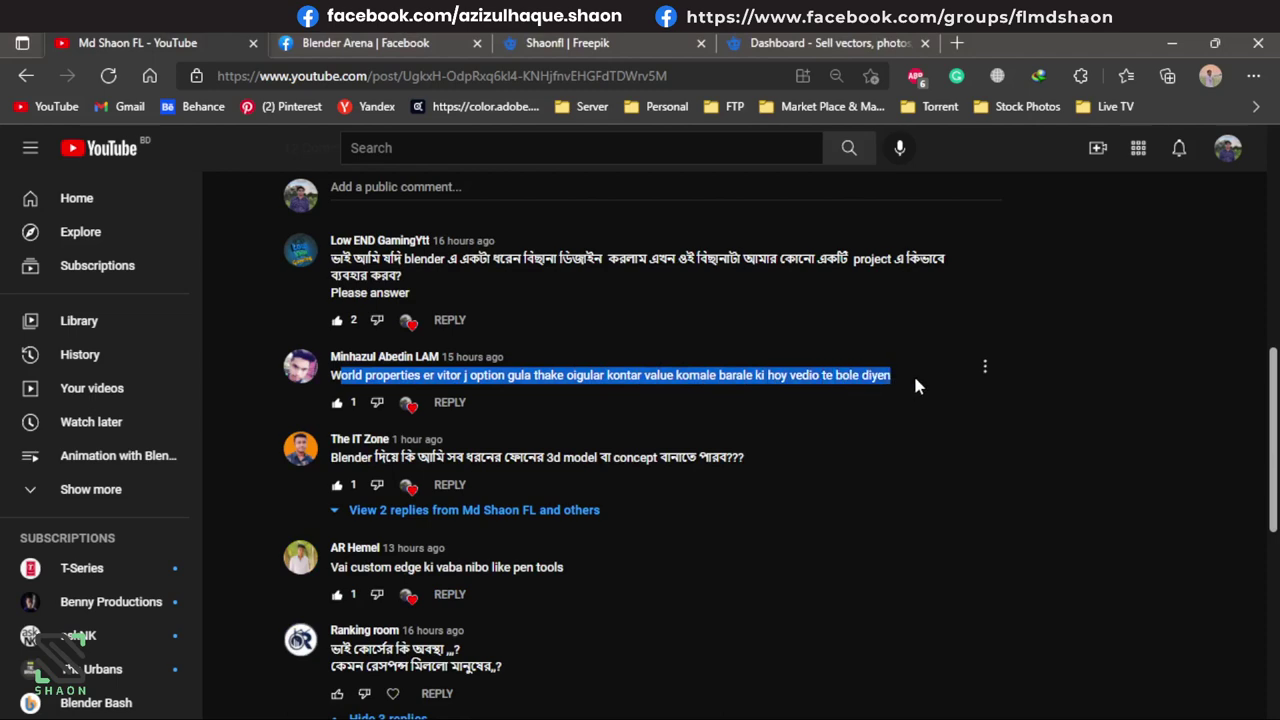
{"action": "scroll", "coordinate": [914, 383], "scroll_direction": "down", "scroll_amount": 2}
{"action": "scroll", "coordinate": [914, 383], "scroll_direction": "up", "scroll_amount": 2}
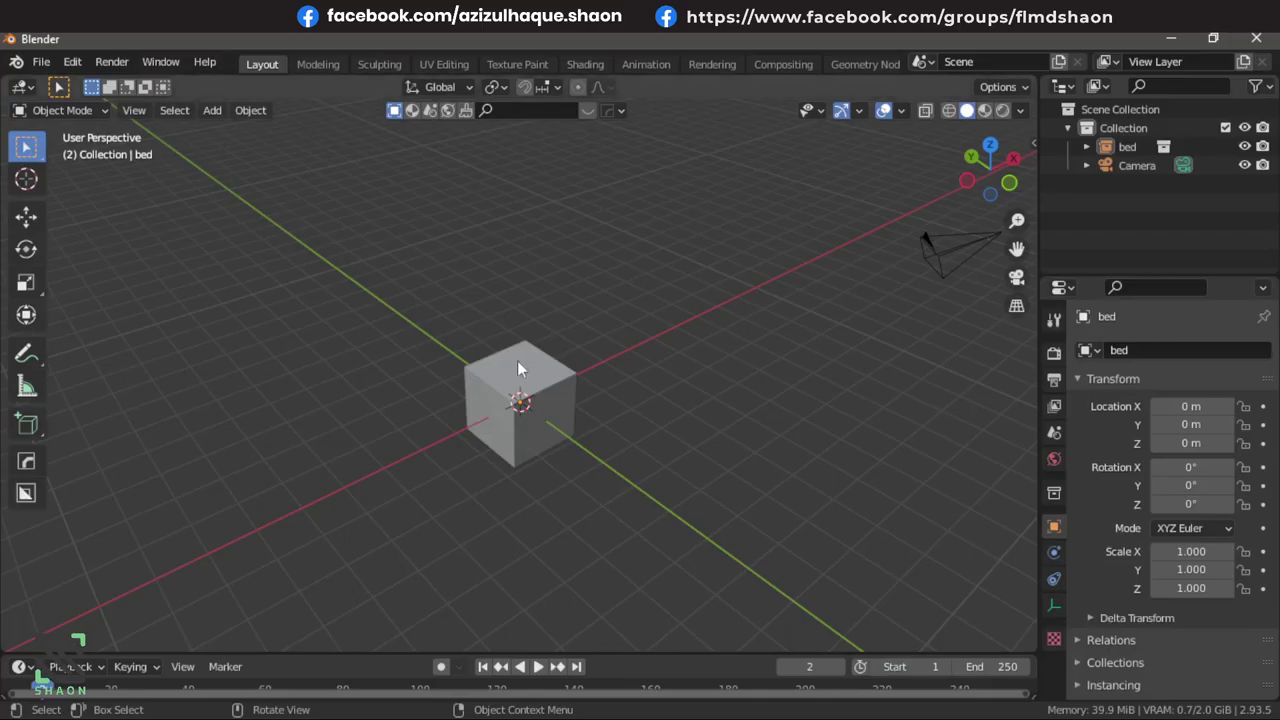
Show World properties with Pro Lighting Studio collapsed and list the node choices for Color.
{"action": "scroll", "coordinate": [685, 358], "scroll_direction": "down", "scroll_amount": 2}
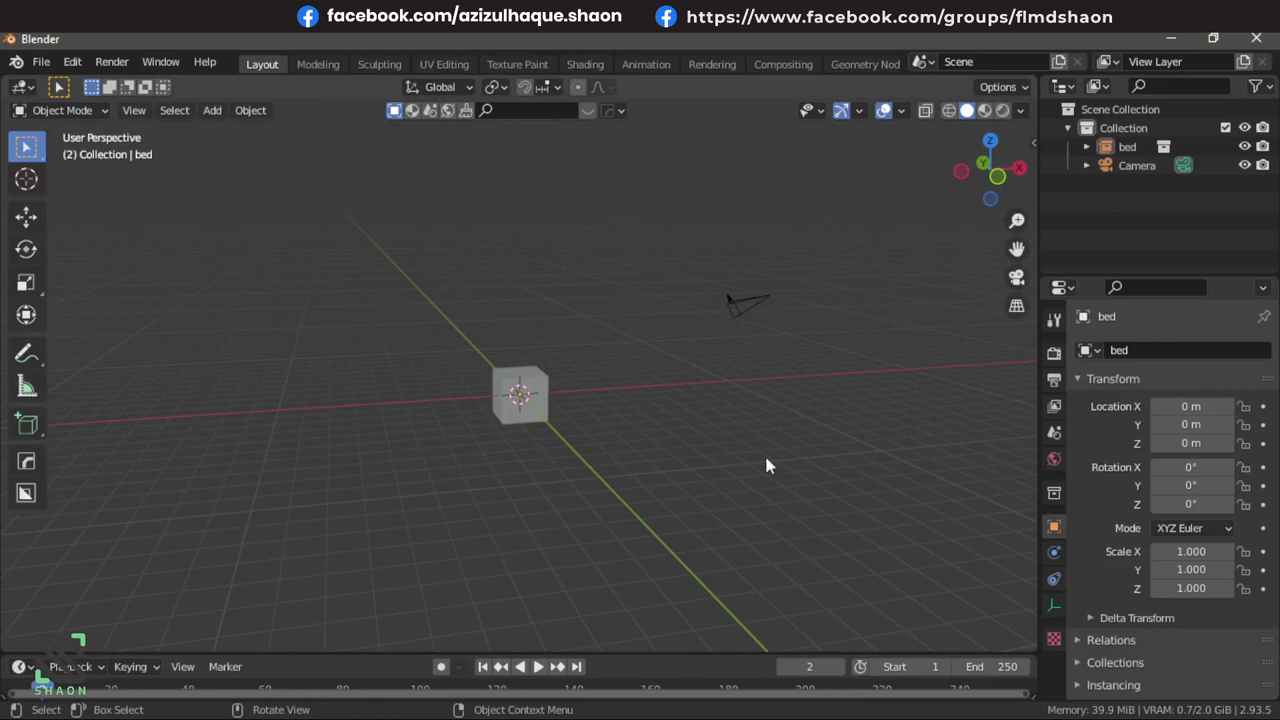
{"action": "left_click", "coordinate": [1054, 459]}
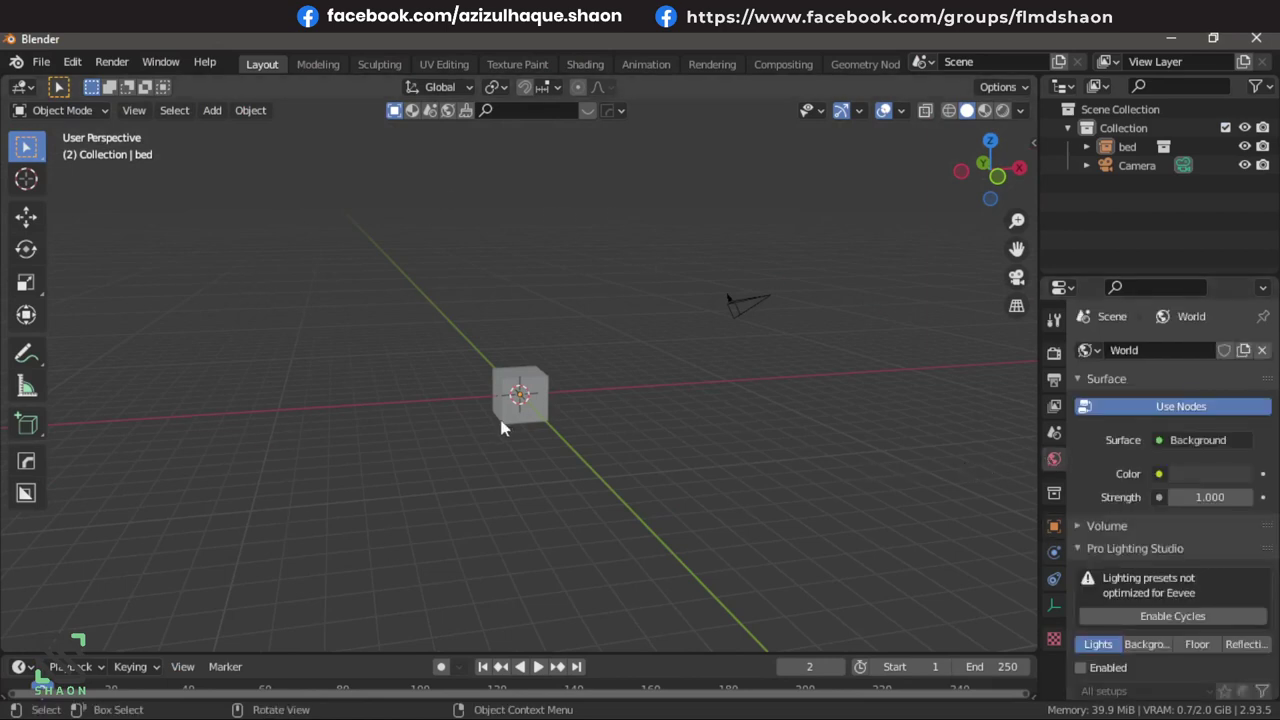
{"action": "left_click", "coordinate": [1084, 549]}
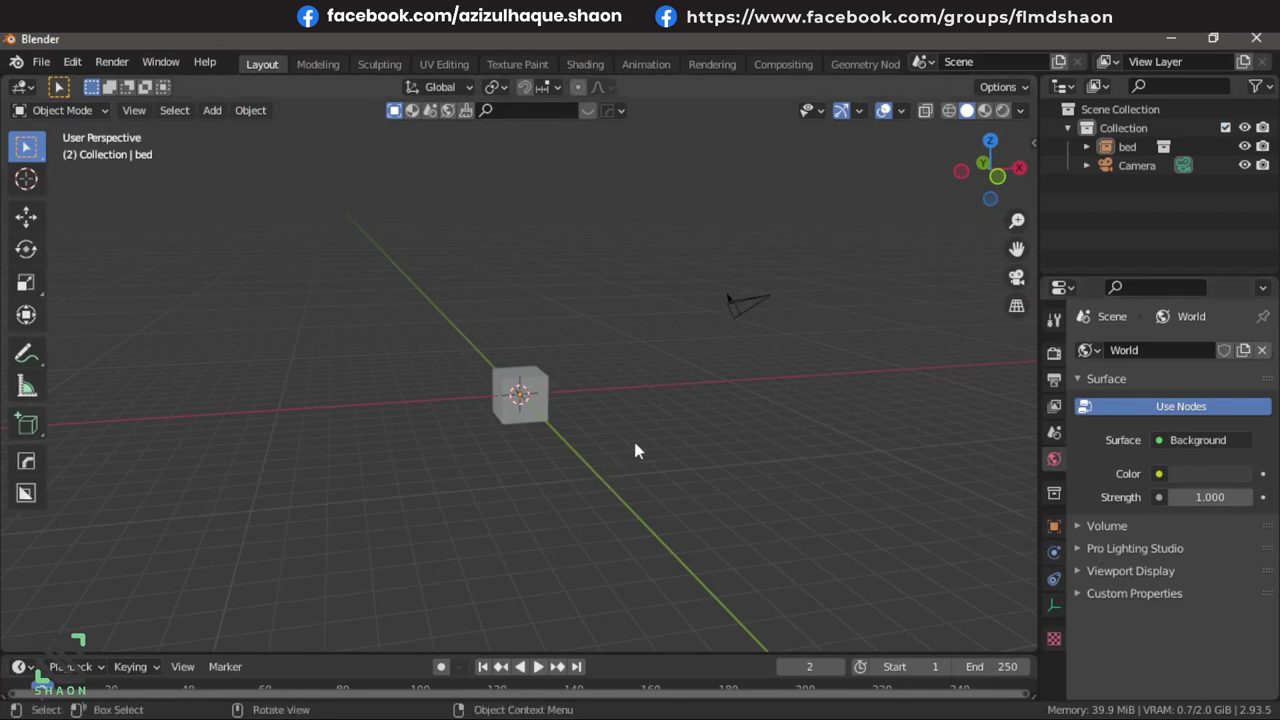
{"action": "mouse_move", "coordinate": [634, 440]}
{"action": "middle_mouse_down"}
{"action": "mouse_move", "coordinate": [685, 433]}
{"action": "mouse_move", "coordinate": [626, 463]}
{"action": "middle_mouse_up"}
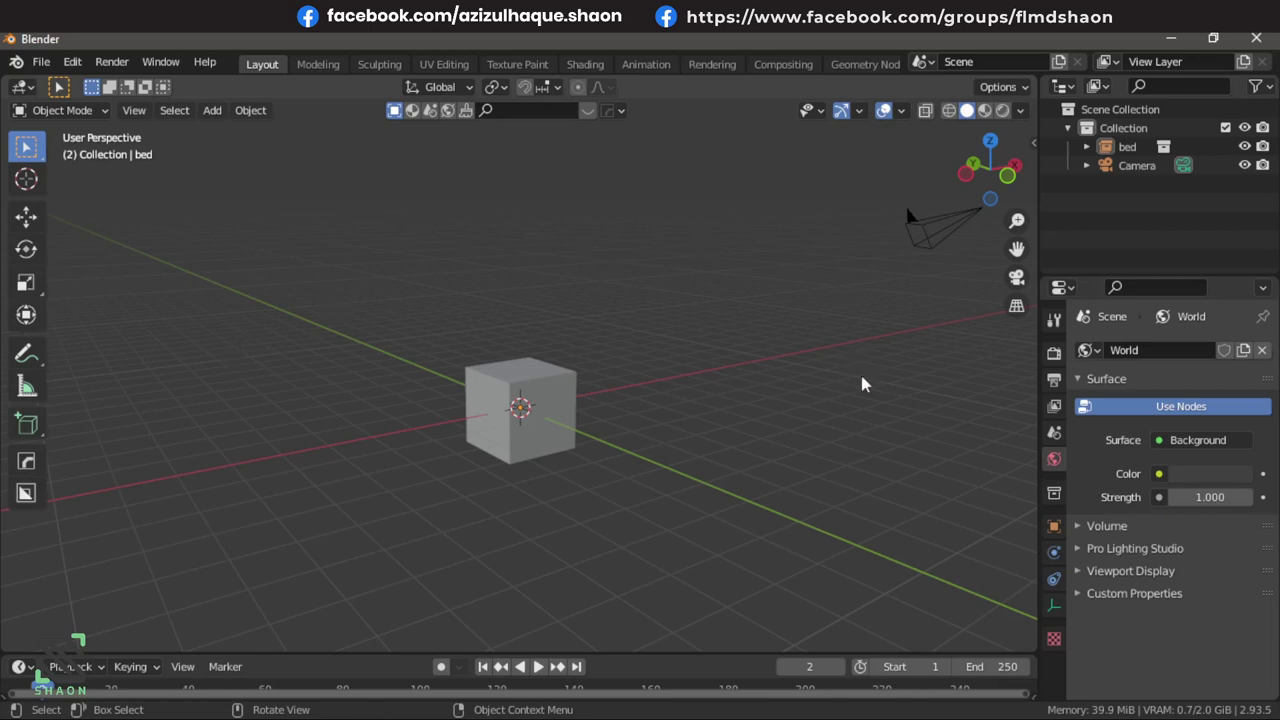
{"action": "left_click", "coordinate": [1157, 477]}
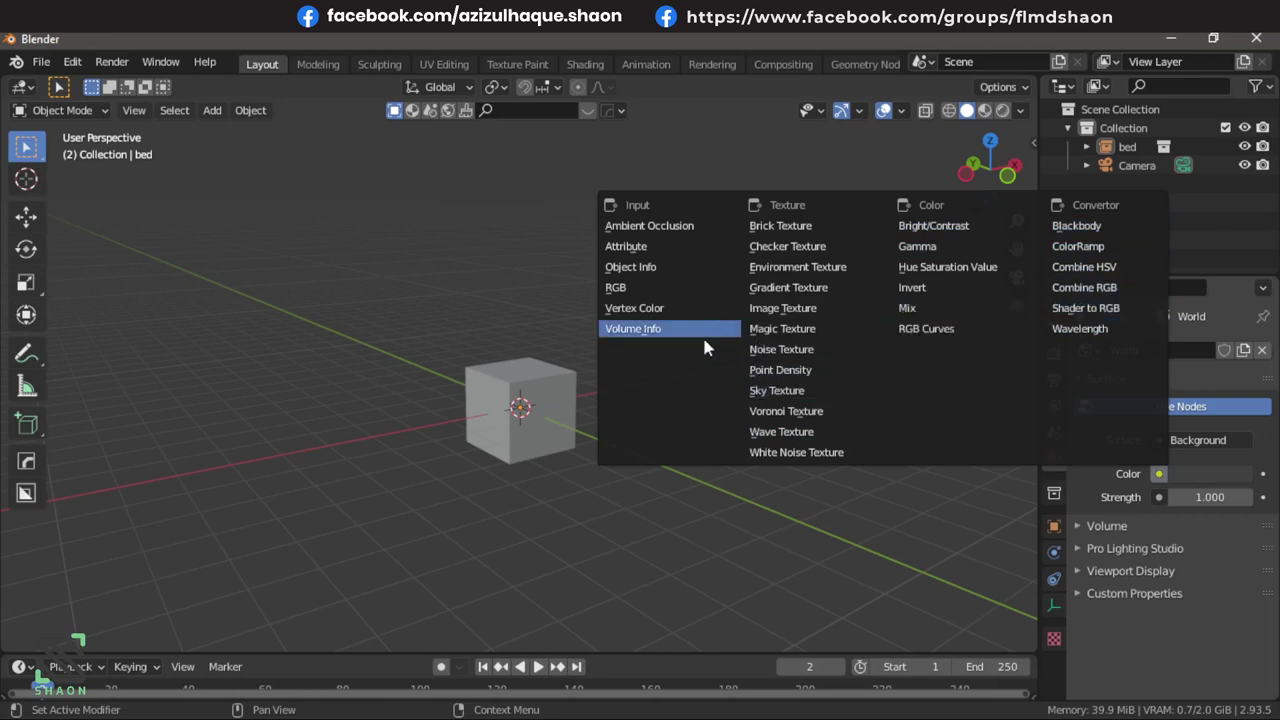
Drive the world colour with a Hosek / Wilkie Sky Texture, previewed in Rendered shading.
{"action": "left_click", "coordinate": [790, 395]}
{"action": "mouse_move", "coordinate": [683, 357]}
{"action": "middle_mouse_down"}
{"action": "mouse_move", "coordinate": [681, 370]}
{"action": "mouse_move", "coordinate": [703, 331]}
{"action": "mouse_move", "coordinate": [663, 394]}
{"action": "mouse_move", "coordinate": [503, 294]}
{"action": "mouse_move", "coordinate": [583, 357]}
{"action": "mouse_move", "coordinate": [726, 371]}
{"action": "mouse_move", "coordinate": [611, 377]}
{"action": "mouse_move", "coordinate": [718, 386]}
{"action": "mouse_move", "coordinate": [728, 400]}
{"action": "middle_mouse_up"}
{"action": "left_click", "coordinate": [1002, 110]}
{"action": "left_click", "coordinate": [1203, 497]}
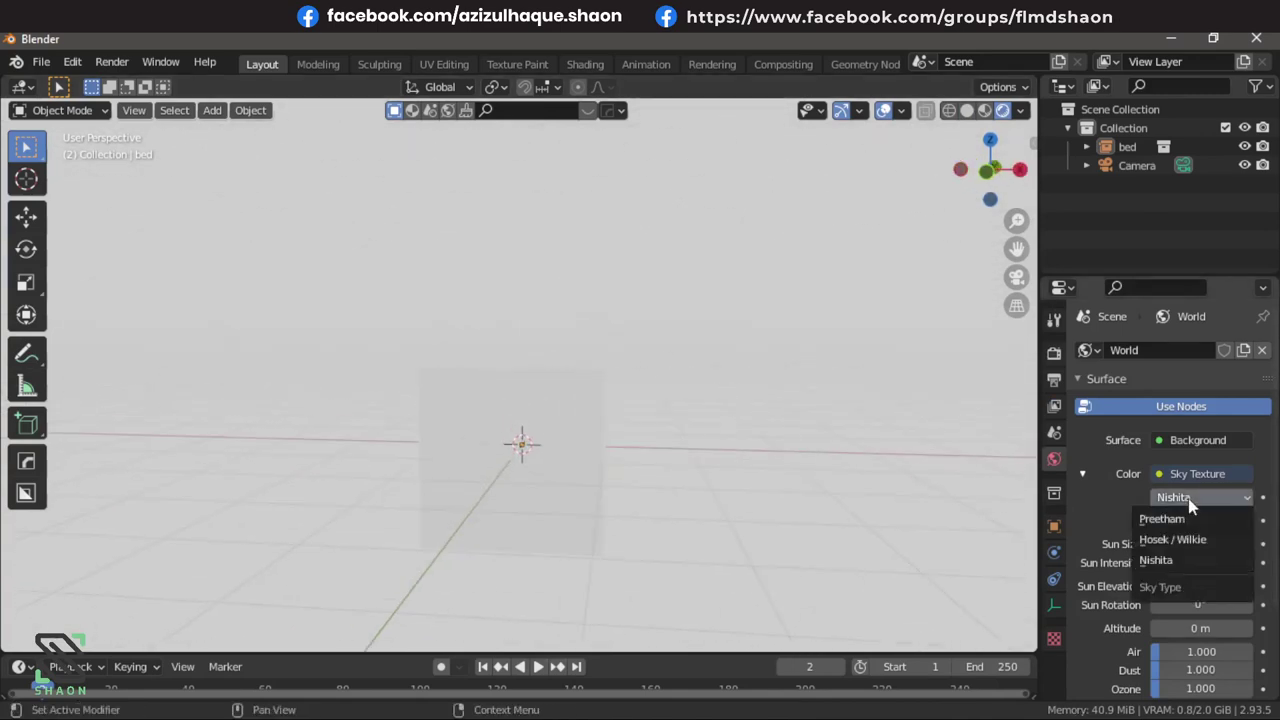
{"action": "left_click", "coordinate": [1183, 550]}
{"action": "mouse_move", "coordinate": [651, 434]}
{"action": "middle_mouse_down"}
{"action": "mouse_move", "coordinate": [711, 371]}
{"action": "mouse_move", "coordinate": [658, 402]}
{"action": "middle_mouse_up"}
Set the sky's Ground Albedo to 0.561 and keep Turbidity at 2.000.
{"action": "left_click", "coordinate": [1190, 605]}
{"action": "type", "text": "1"}
{"action": "key", "text": "Return"}
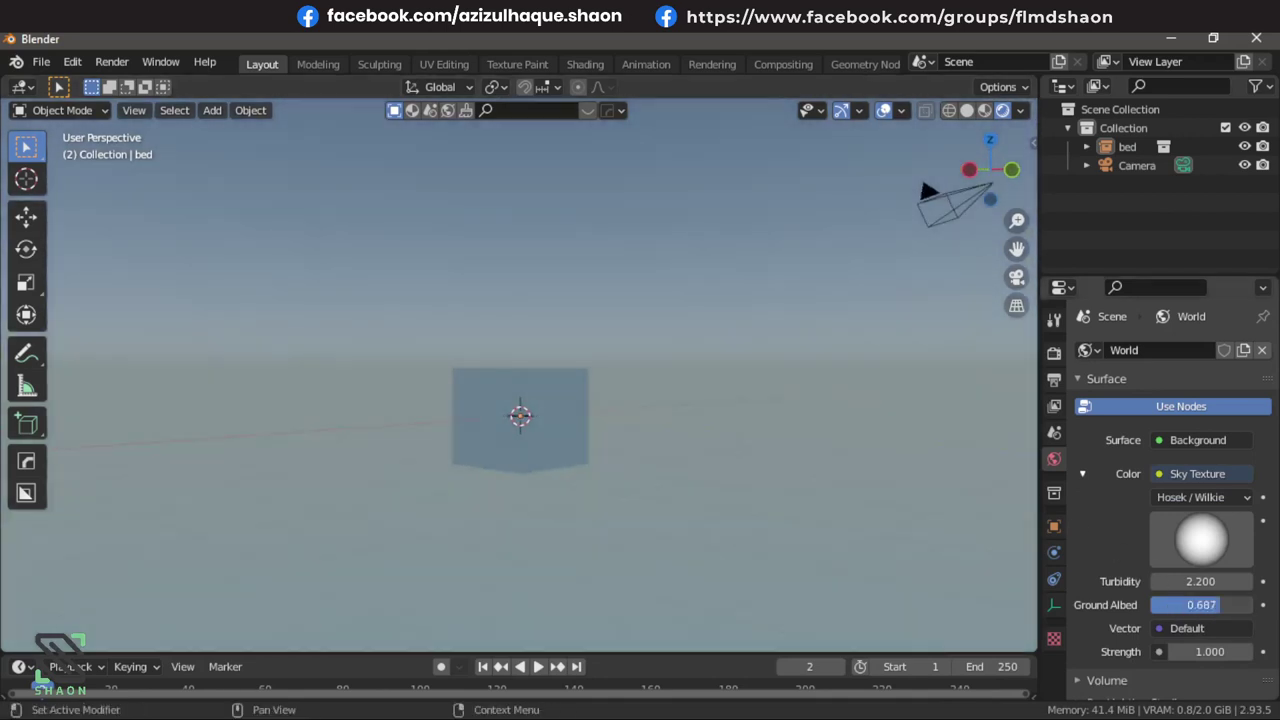
{"action": "mouse_move", "coordinate": [1201, 605]}
{"action": "left_mouse_down"}
{"action": "mouse_move", "coordinate": [1175, 605]}
{"action": "mouse_move", "coordinate": [1250, 581]}
{"action": "mouse_move", "coordinate": [1160, 581]}
{"action": "mouse_move", "coordinate": [1250, 581]}
{"action": "left_mouse_up"}
{"action": "key", "text": "ctrl+z"}
{"action": "key", "text": "ctrl+z"}
{"action": "key", "text": "ctrl+z"}
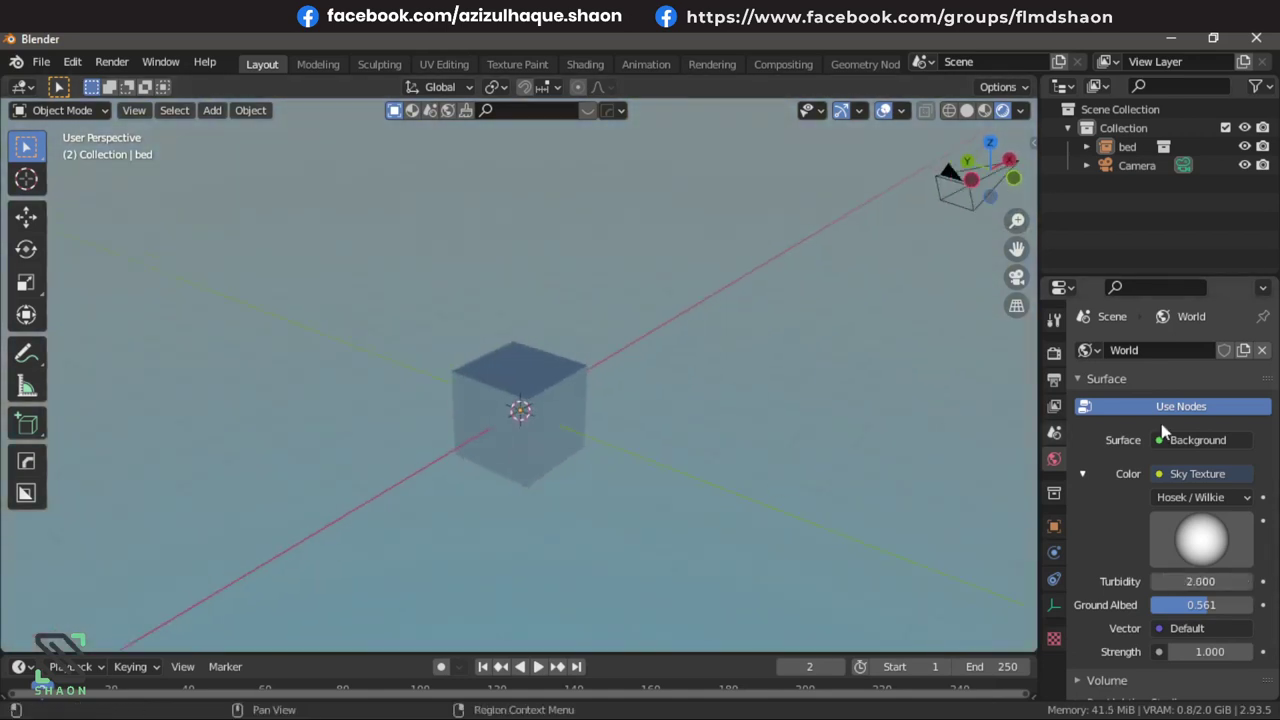
{"action": "scroll", "coordinate": [1173, 503], "scroll_direction": "down", "scroll_amount": 2}
{"action": "scroll", "coordinate": [1128, 592], "scroll_direction": "up", "scroll_amount": 2}
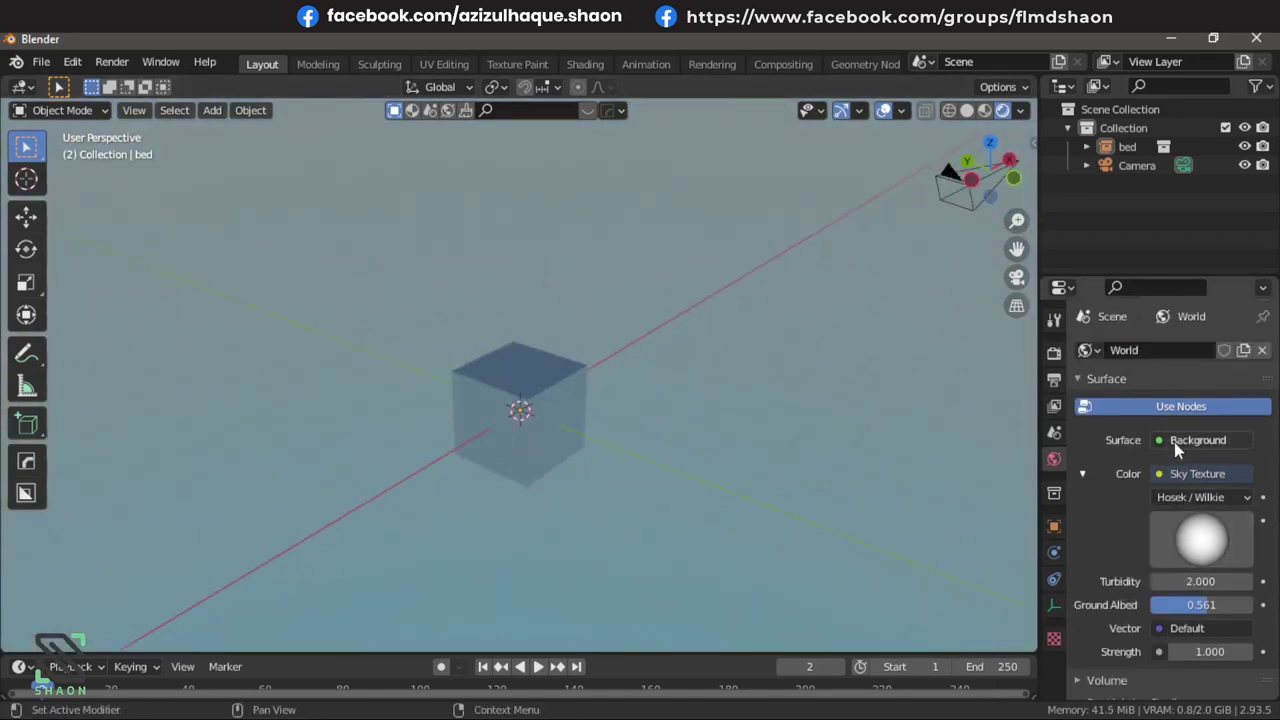
{"action": "left_click", "coordinate": [1174, 442]}
Replace the sky with a Checker Texture driving the world colour.
{"action": "left_click", "coordinate": [1159, 475]}
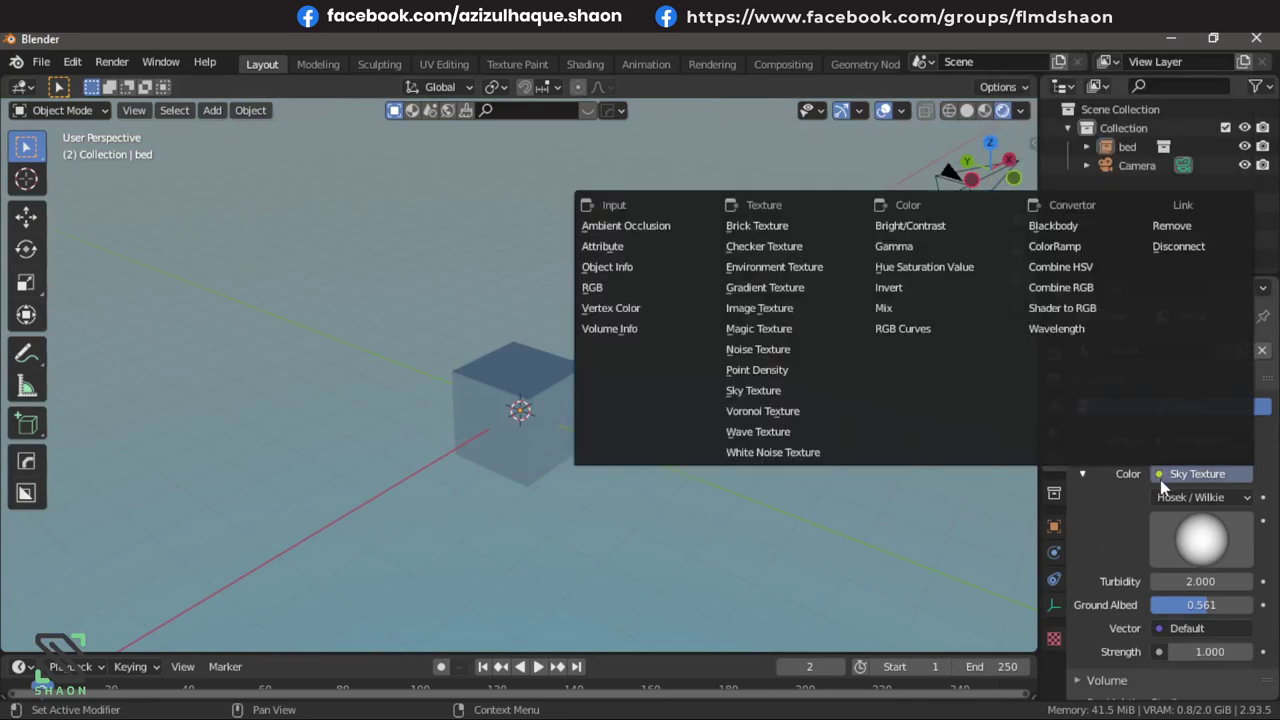
{"action": "left_click", "coordinate": [776, 253]}
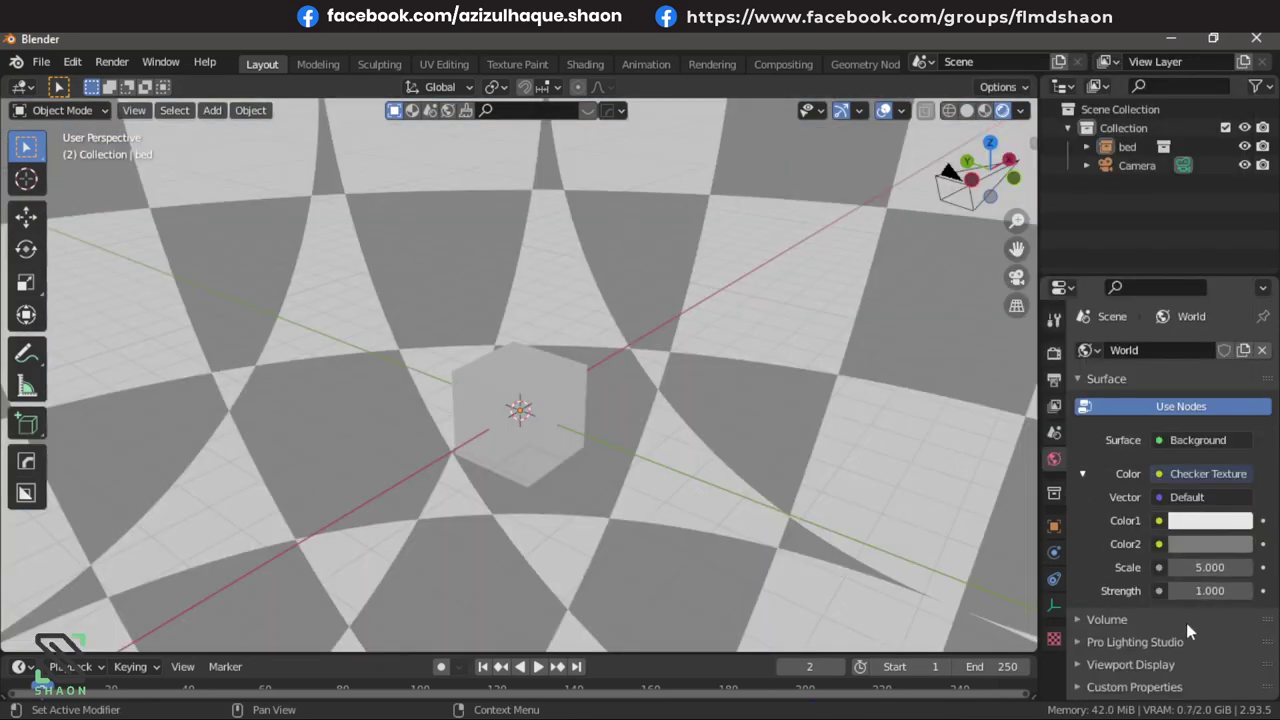
{"action": "mouse_move", "coordinate": [700, 389]}
{"action": "middle_mouse_down"}
{"action": "mouse_move", "coordinate": [589, 317]}
{"action": "mouse_move", "coordinate": [294, 320]}
{"action": "mouse_move", "coordinate": [585, 366]}
{"action": "mouse_move", "coordinate": [786, 377]}
{"action": "mouse_move", "coordinate": [597, 348]}
{"action": "mouse_move", "coordinate": [673, 350]}
{"action": "mouse_move", "coordinate": [643, 350]}
{"action": "mouse_move", "coordinate": [585, 428]}
{"action": "mouse_move", "coordinate": [582, 415]}
{"action": "mouse_move", "coordinate": [720, 423]}
{"action": "mouse_move", "coordinate": [571, 389]}
{"action": "mouse_move", "coordinate": [615, 404]}
{"action": "mouse_move", "coordinate": [743, 394]}
{"action": "mouse_move", "coordinate": [743, 471]}
{"action": "mouse_move", "coordinate": [709, 391]}
{"action": "mouse_move", "coordinate": [610, 390]}
{"action": "middle_mouse_up"}
{"action": "scroll", "coordinate": [610, 388], "scroll_direction": "up", "scroll_amount": 2}
{"action": "scroll", "coordinate": [610, 388], "scroll_direction": "up", "scroll_amount": 1}
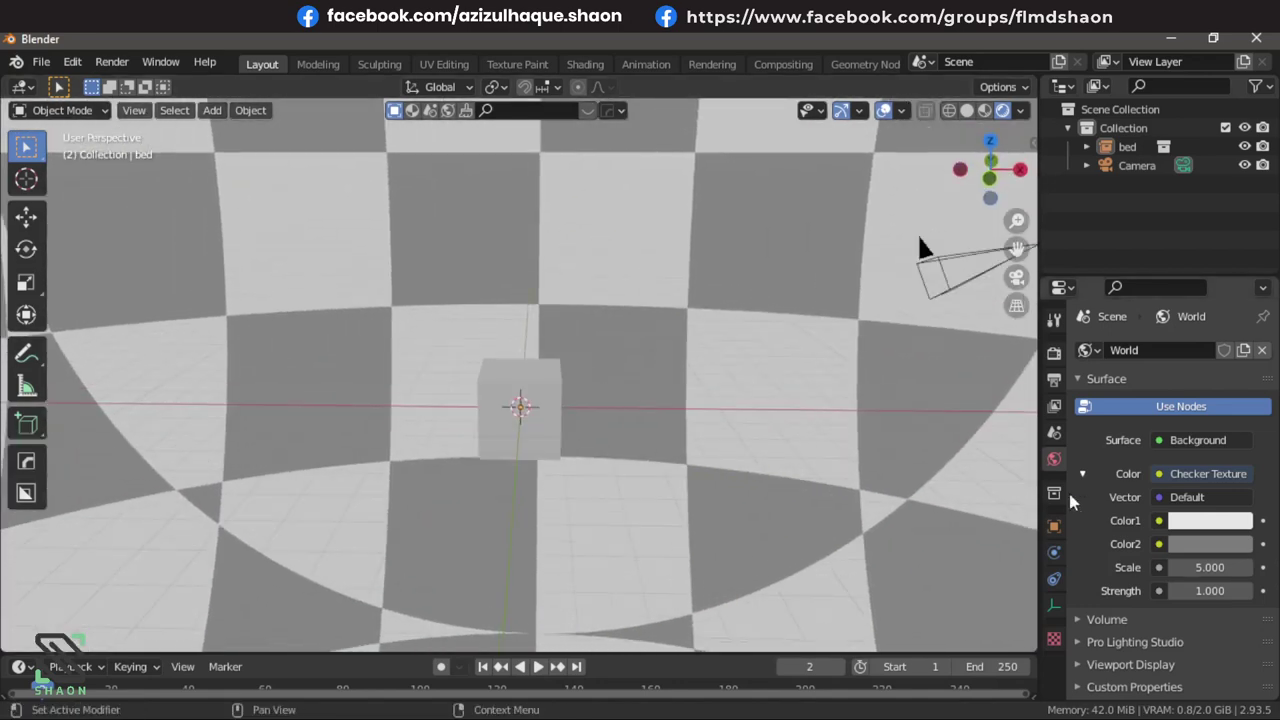
Set the checker's Color1 to a light blue-grey and Color2 to green.
{"action": "left_click", "coordinate": [1205, 525]}
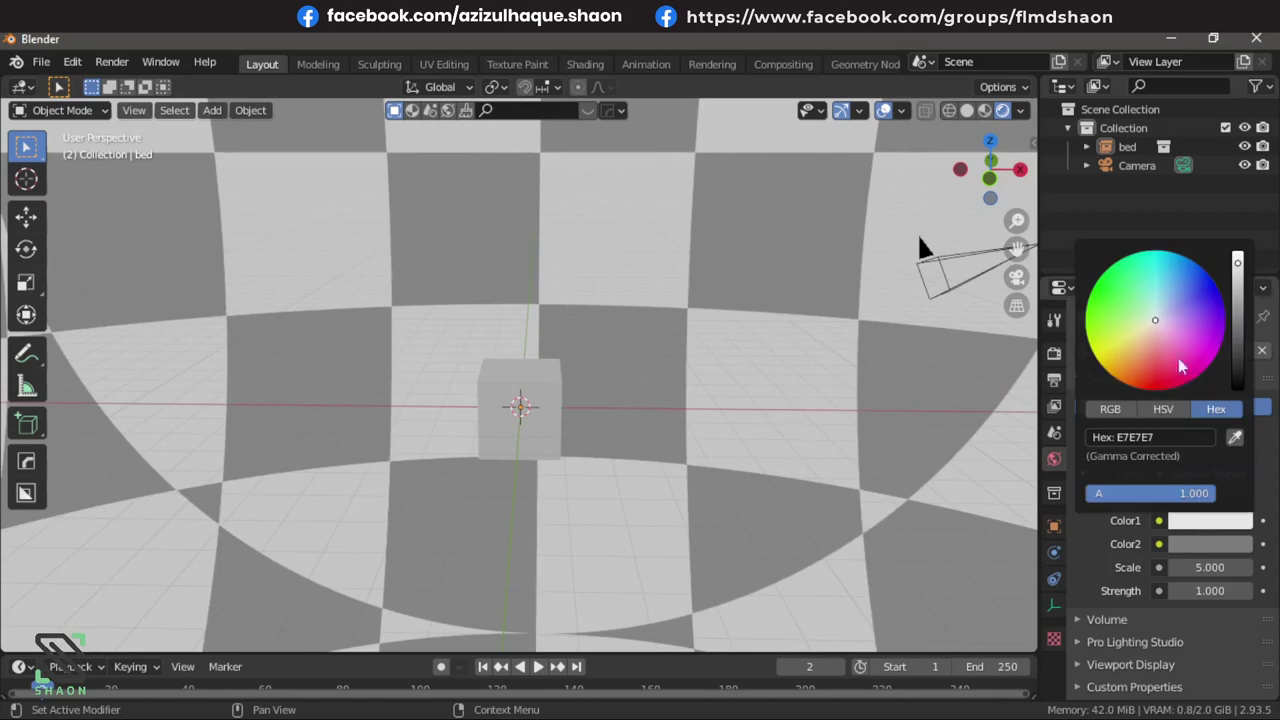
{"action": "left_click", "coordinate": [1176, 310]}
{"action": "left_click_drag", "start_coordinate": [1176, 310], "coordinate": [1165, 304]}
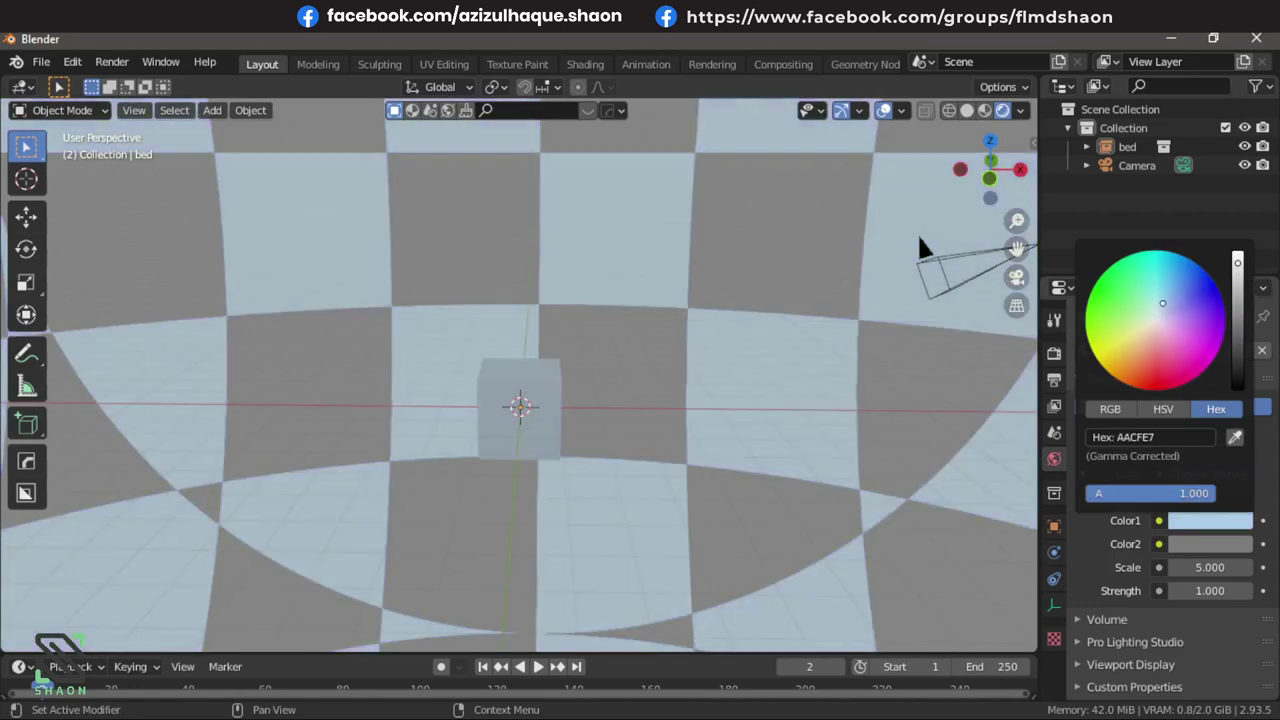
{"action": "left_click", "coordinate": [1210, 544]}
{"action": "left_click", "coordinate": [1120, 368]}
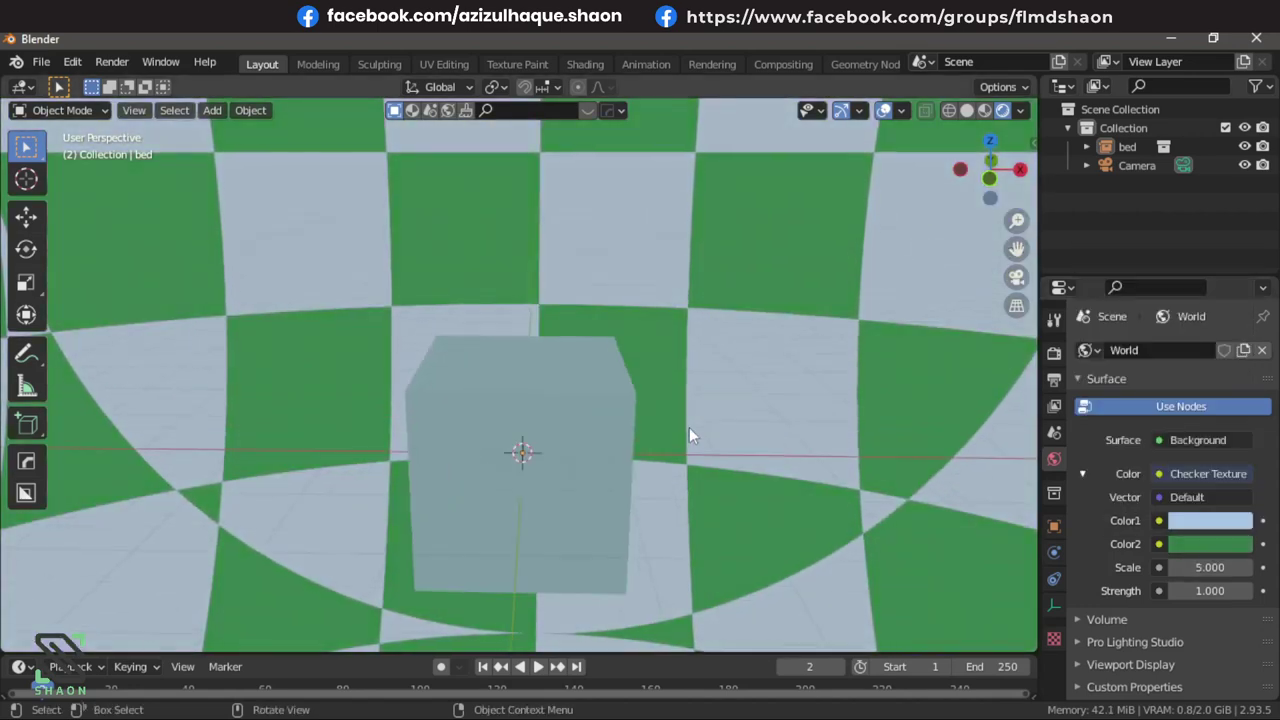
{"action": "mouse_move", "coordinate": [677, 436]}
{"action": "middle_mouse_down"}
{"action": "mouse_move", "coordinate": [609, 438]}
{"action": "mouse_move", "coordinate": [347, 144]}
{"action": "middle_mouse_up"}
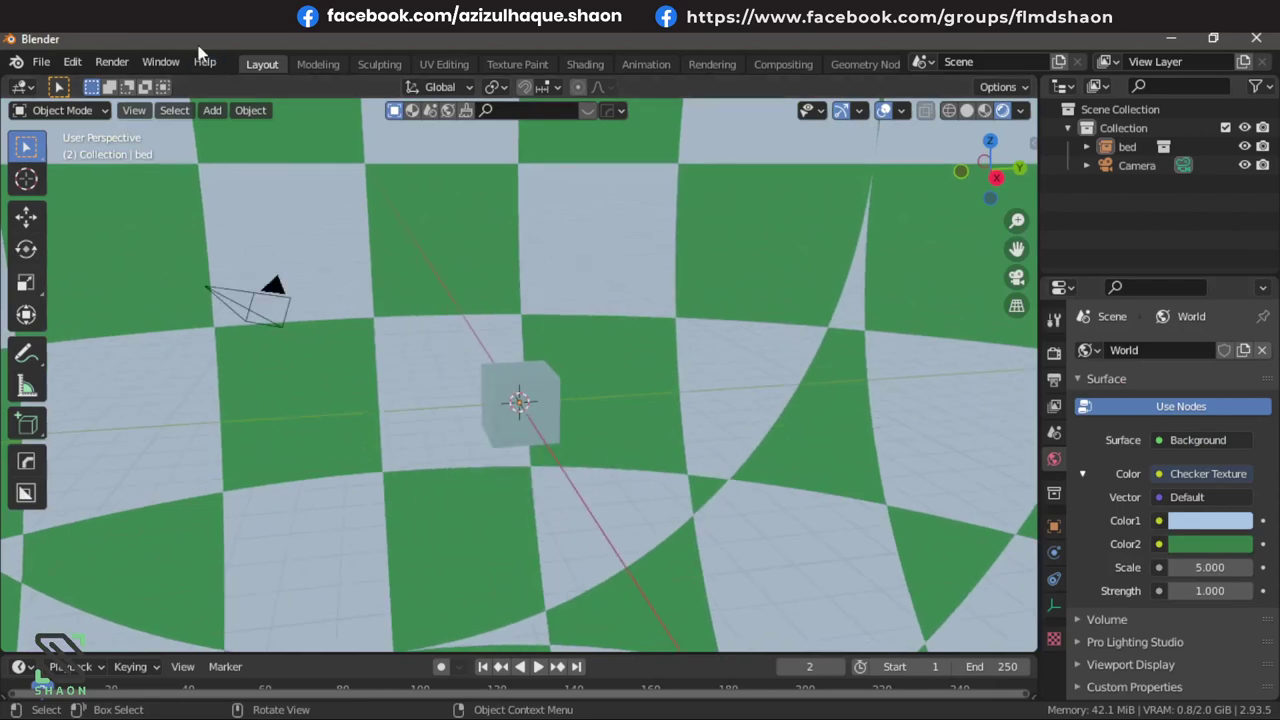
{"action": "key", "text": "alt+Tab"}
{"action": "mouse_move", "coordinate": [690, 465]}
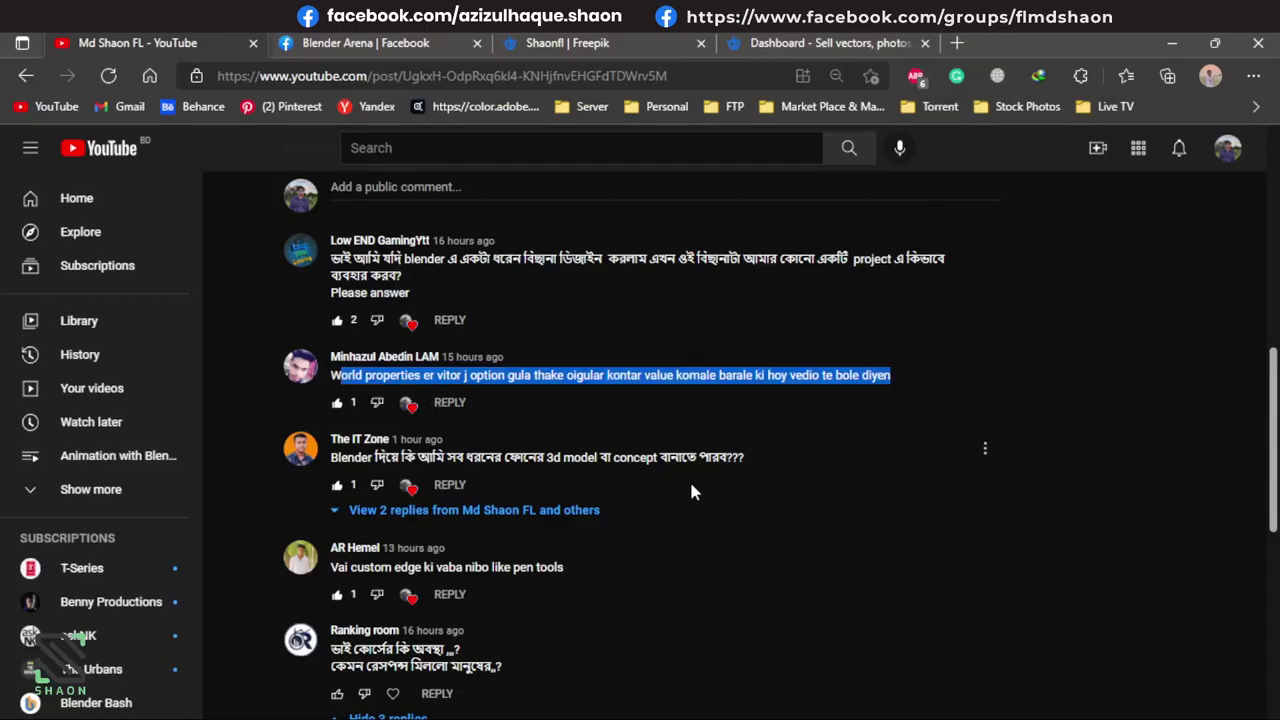
Scroll down and back up through the channel post's comments, then Alt+Tab to OBS Studio.
{"action": "scroll", "coordinate": [420, 372], "scroll_direction": "down", "scroll_amount": 2}
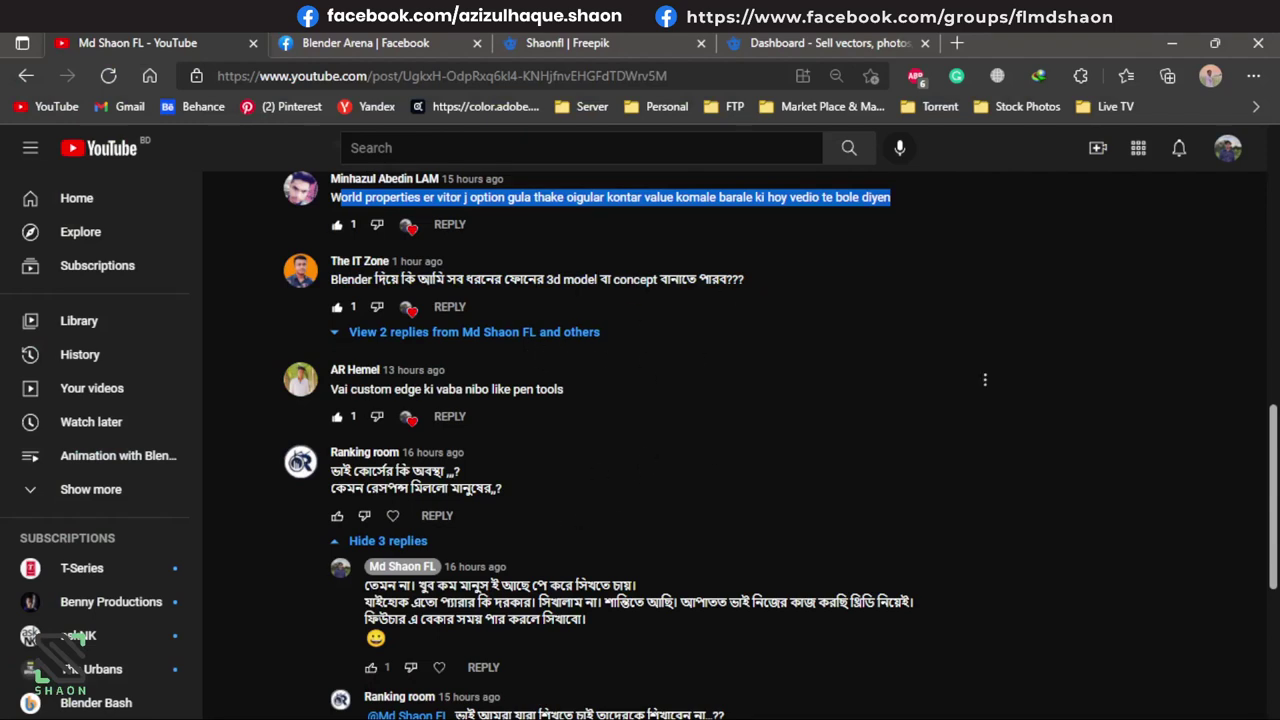
{"action": "mouse_move", "coordinate": [519, 491]}
{"action": "scroll", "coordinate": [519, 490], "scroll_direction": "up", "scroll_amount": 2}
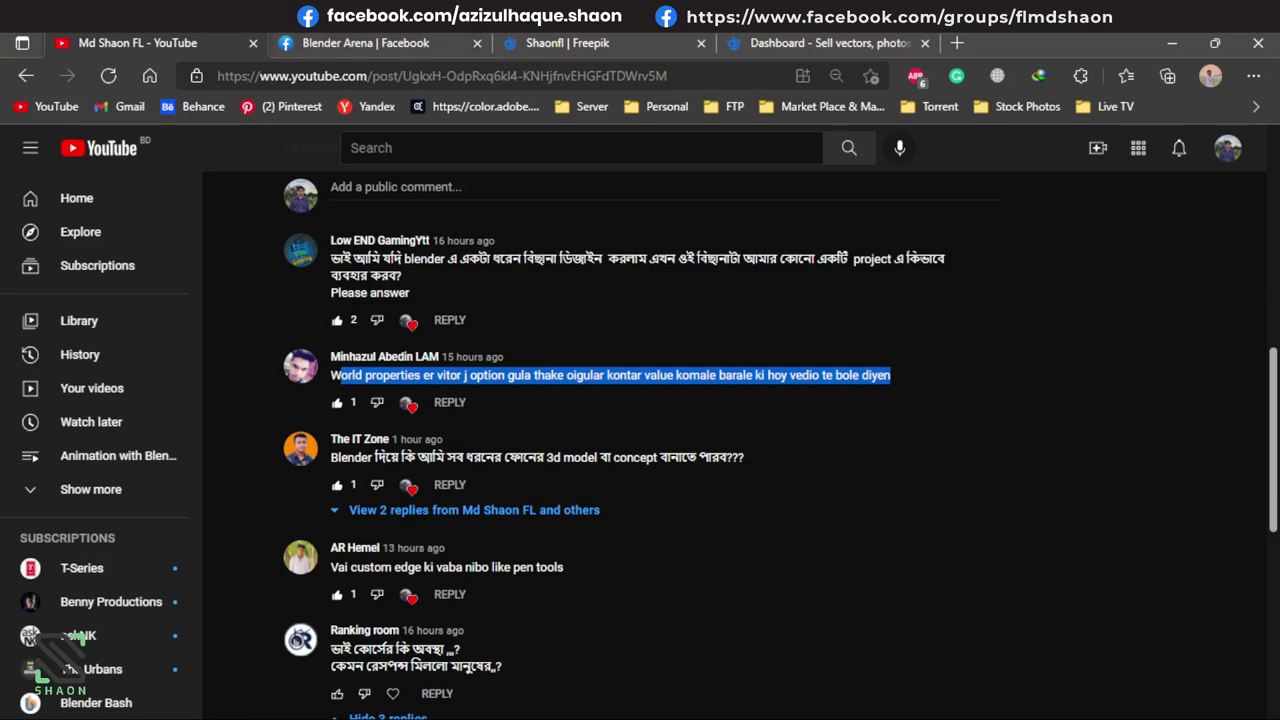
{"action": "key", "text": "alt+Tab"}
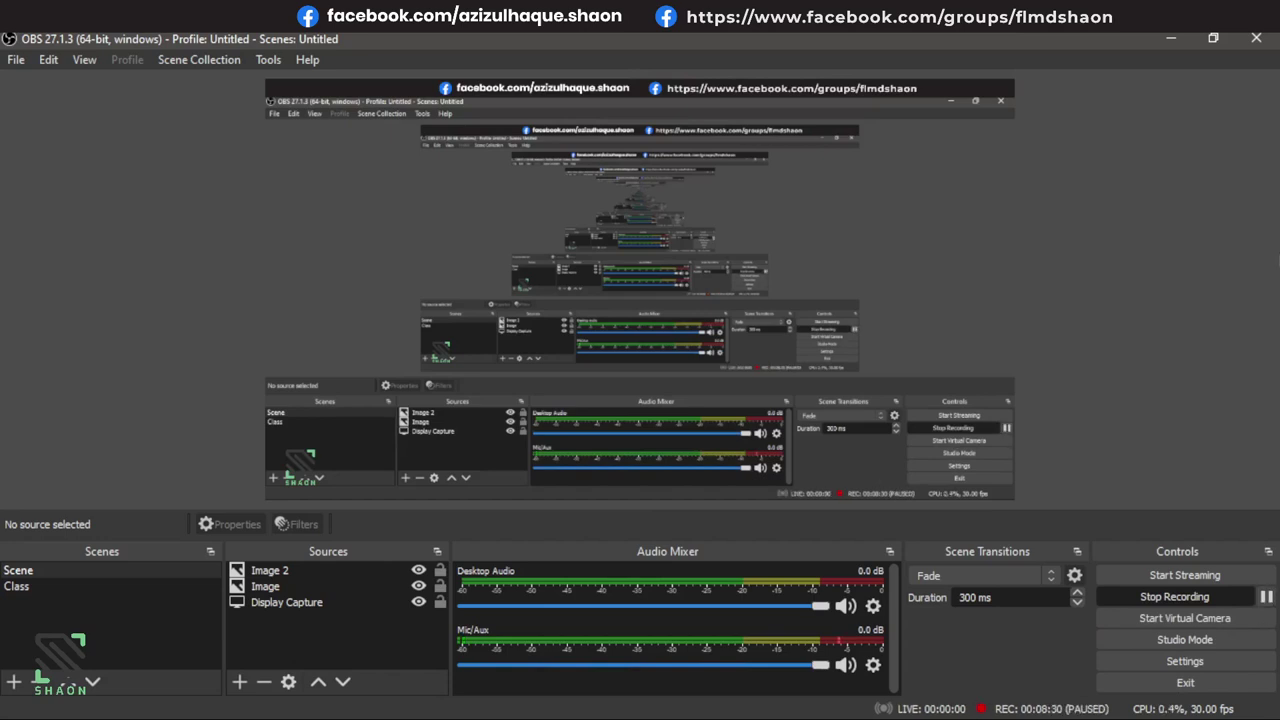
Minimize OBS Studio to get back to the YouTube comments.
{"action": "left_click", "coordinate": [1171, 38]}
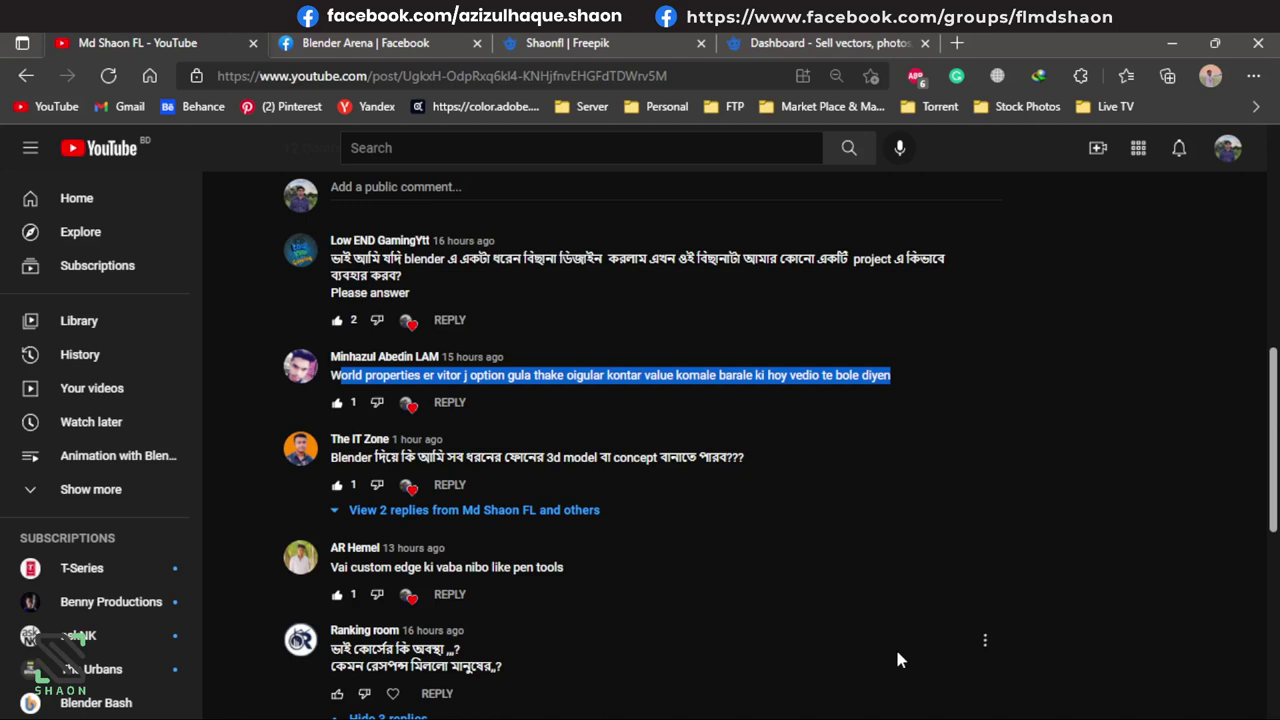
Scroll down the comments and hide the 3 replies under the course question.
{"action": "mouse_move", "coordinate": [860, 572]}
{"action": "mouse_move", "coordinate": [600, 570]}
{"action": "scroll", "coordinate": [860, 560], "scroll_direction": "down", "scroll_amount": 2}
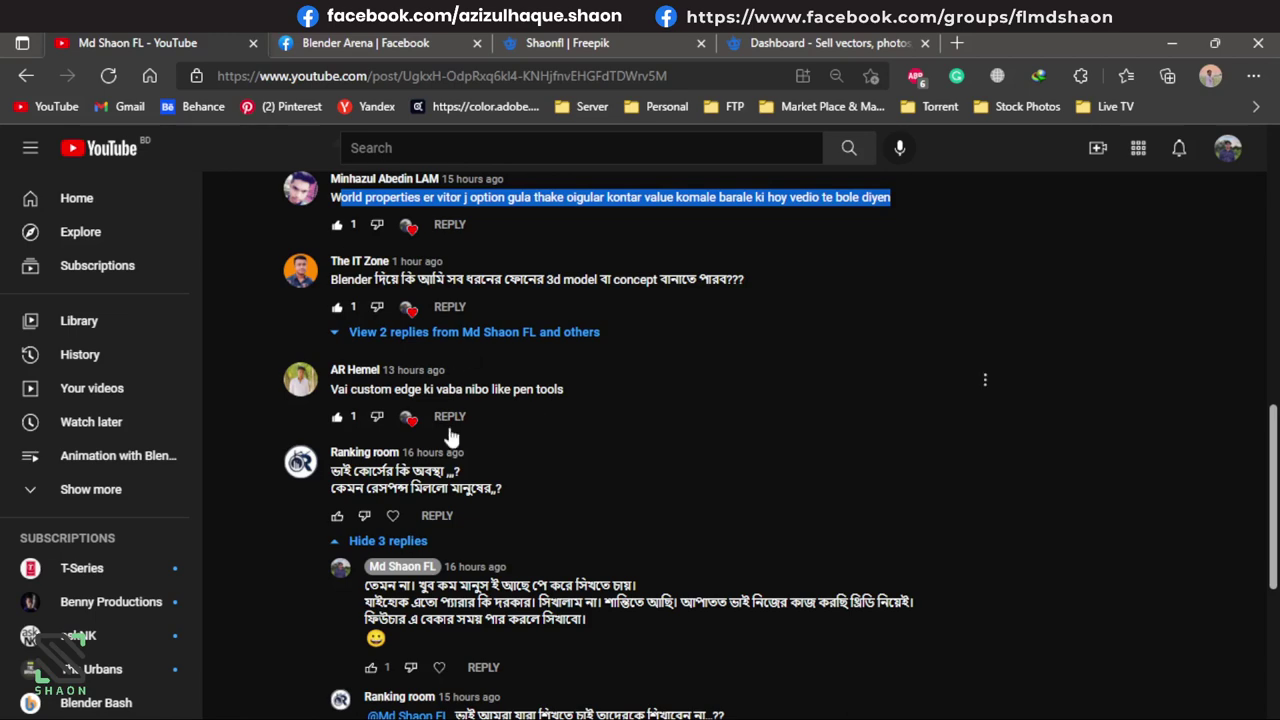
{"action": "scroll", "coordinate": [510, 405], "scroll_direction": "down", "scroll_amount": 2}
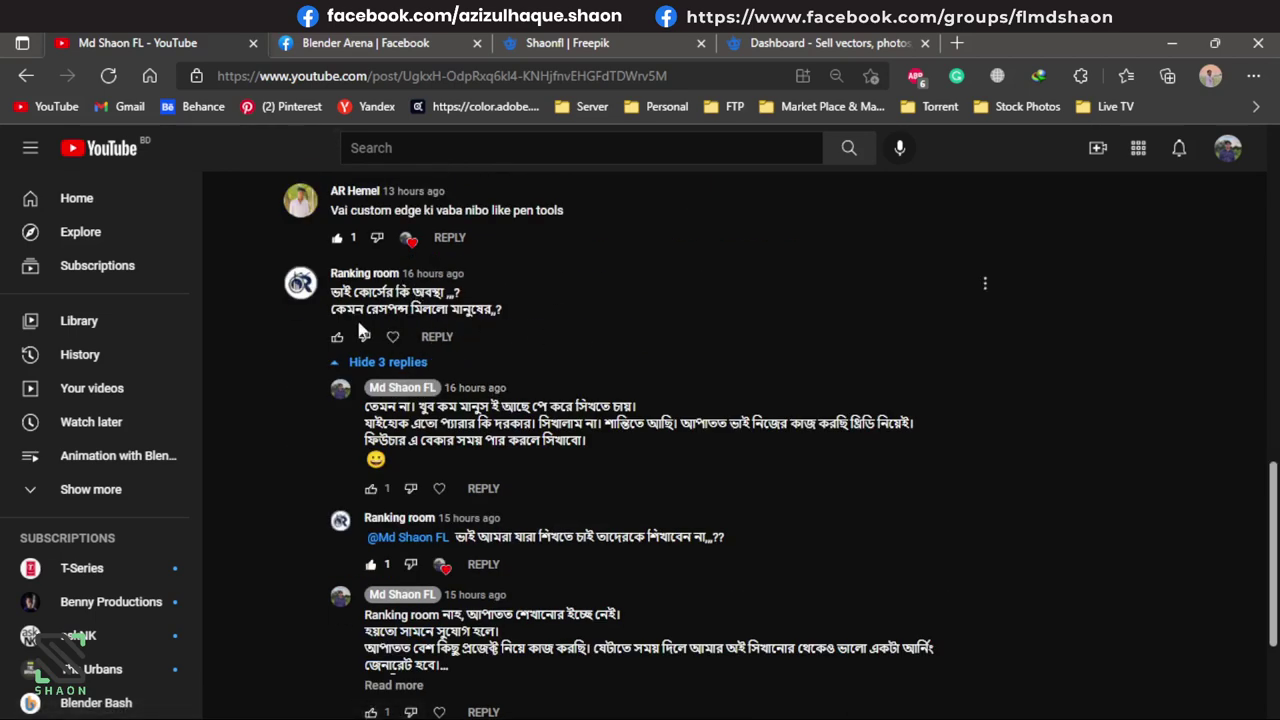
{"action": "left_click", "coordinate": [412, 362]}
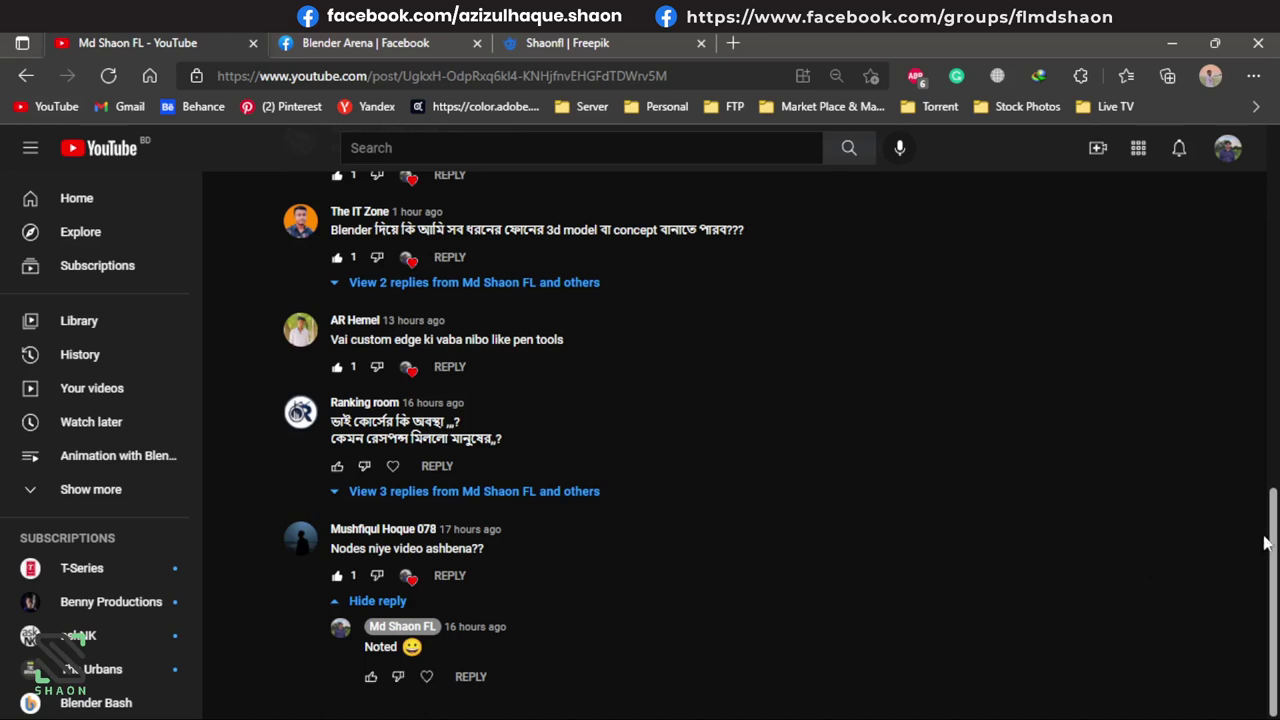
{"action": "scroll", "coordinate": [1263, 541], "scroll_direction": "up", "scroll_amount": 3}
{"action": "scroll", "coordinate": [1262, 550], "scroll_direction": "down", "scroll_amount": 3}
Open a new browser tab and search Google for 'blender shader'.
{"action": "left_click", "coordinate": [735, 43]}
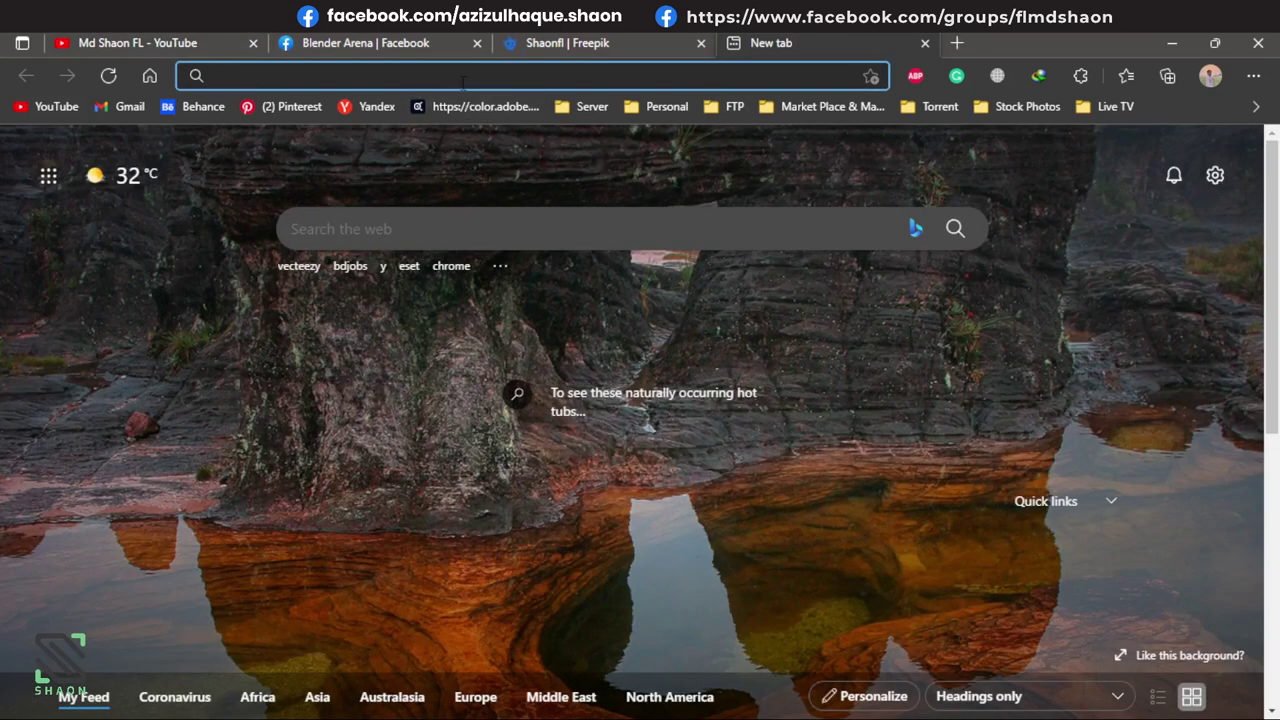
{"action": "type", "text": "bl"}
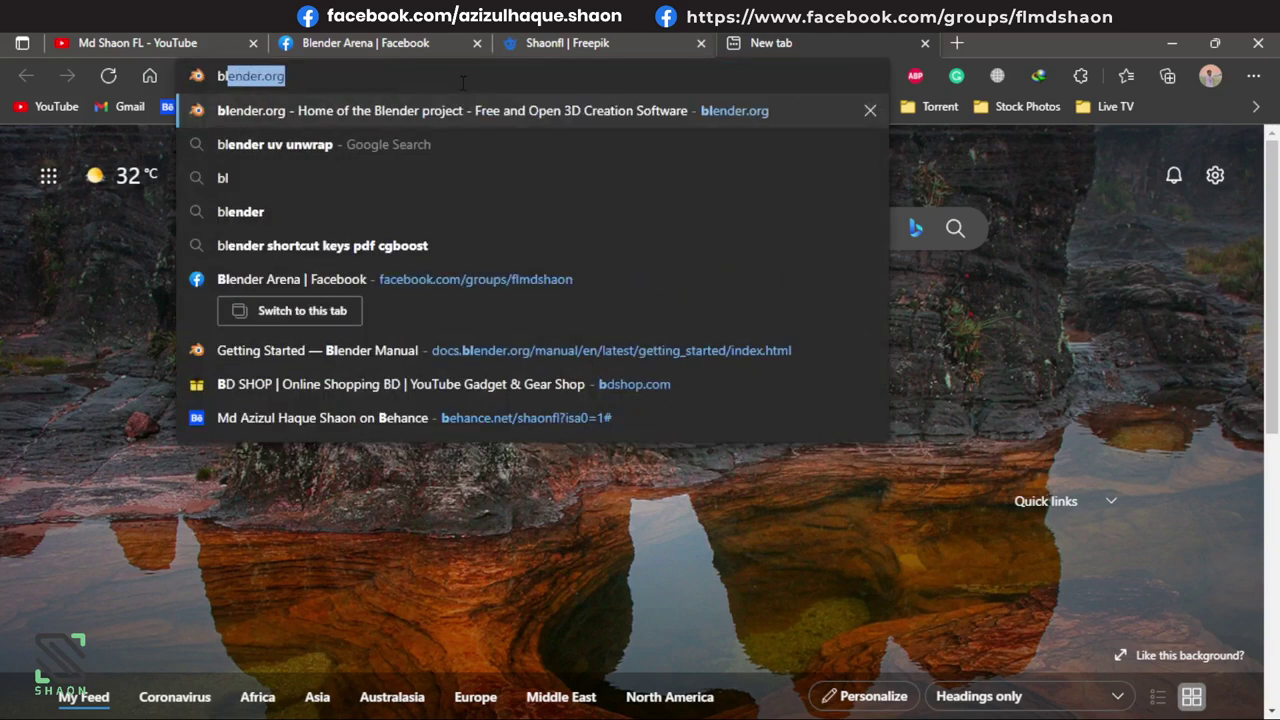
{"action": "type", "text": "de"}
{"action": "key", "text": "BackSpace"}
{"action": "key", "text": "BackSpace"}
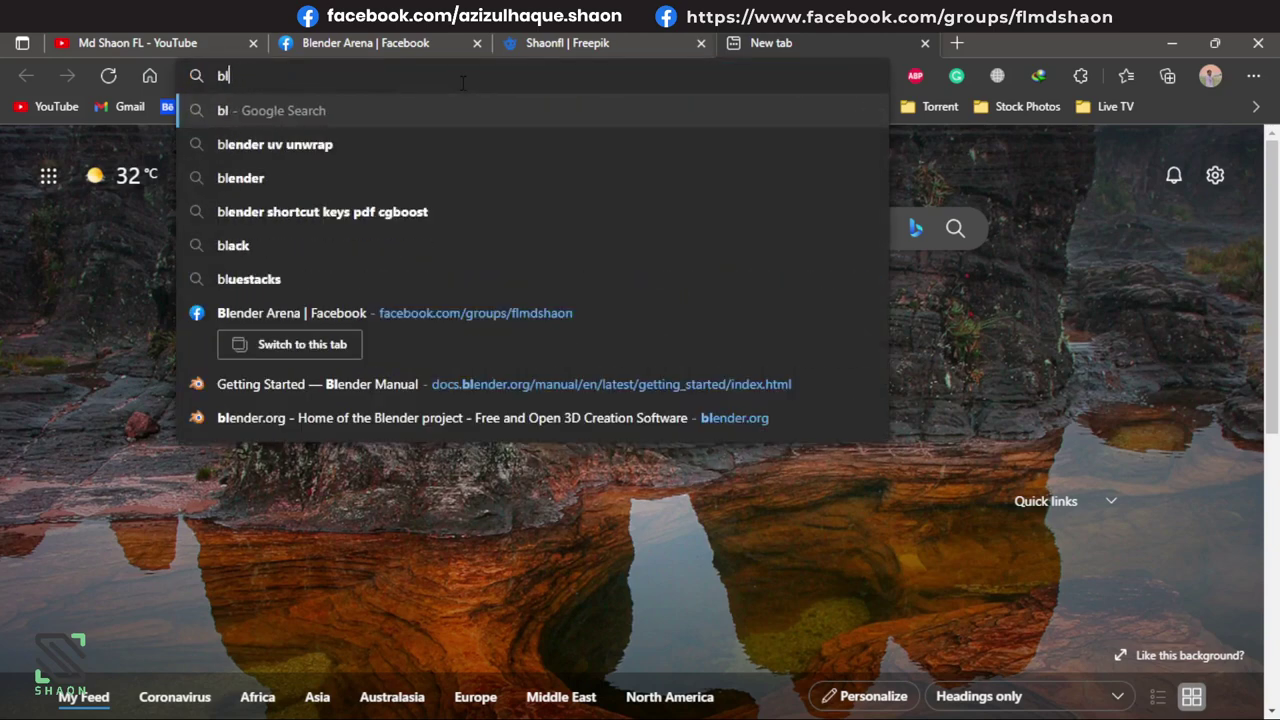
{"action": "type", "text": "ens"}
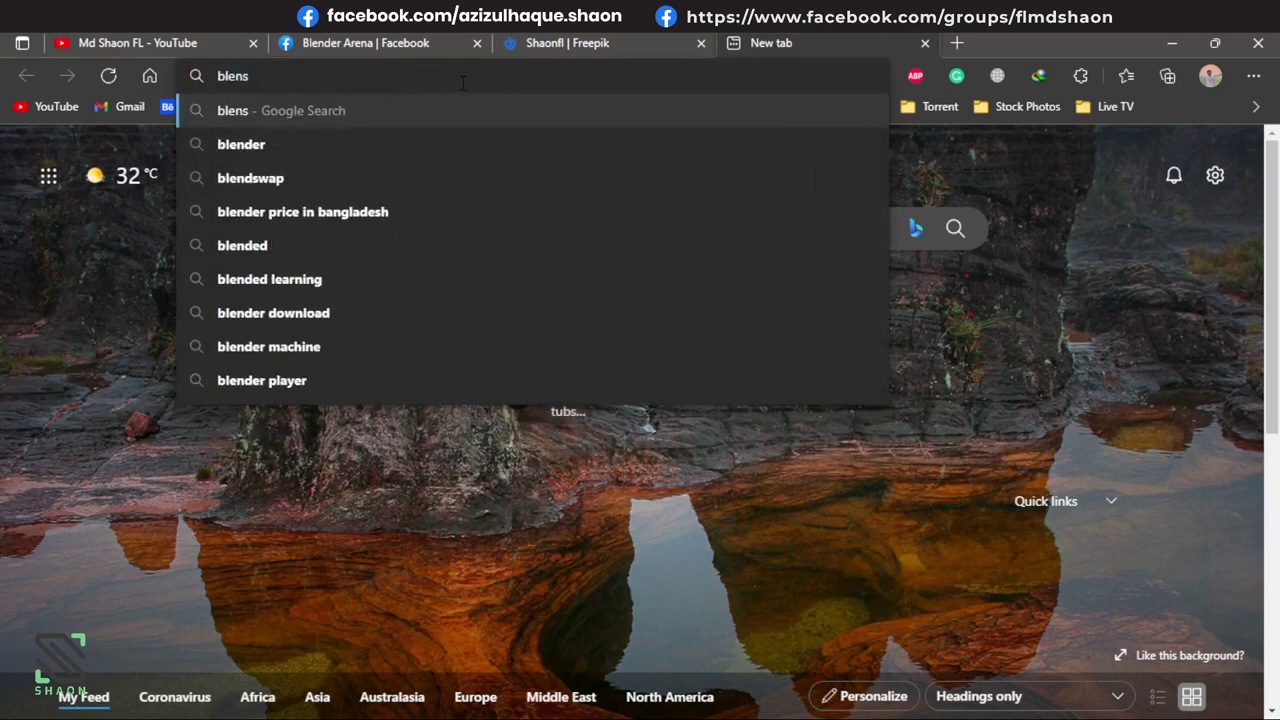
{"action": "key", "text": "BackSpace"}
{"action": "type", "text": "der s"}
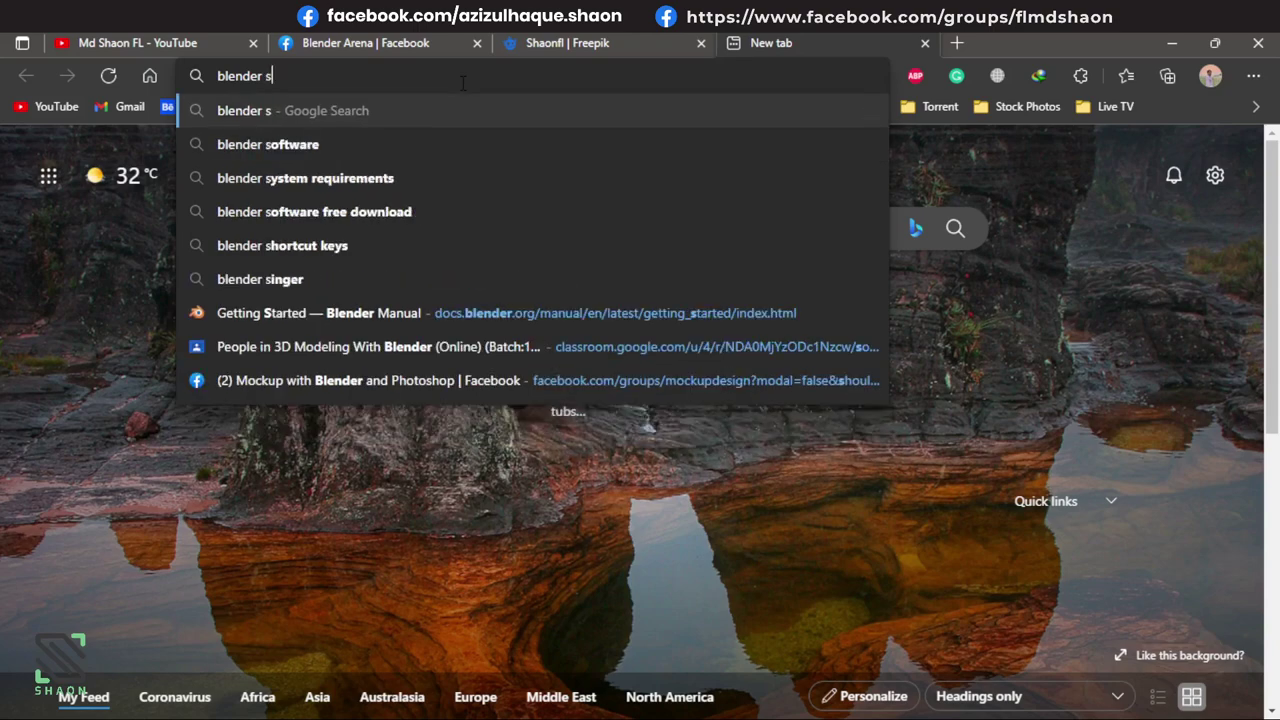
{"action": "type", "text": "hader"}
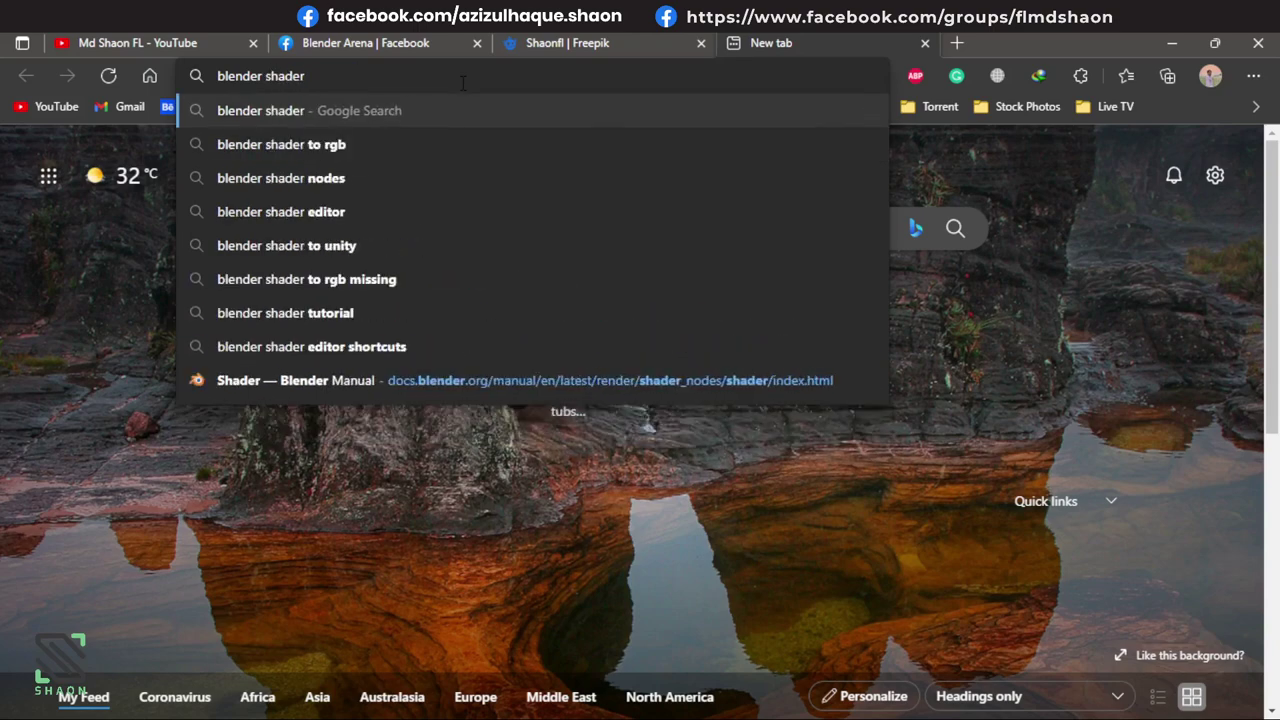
{"action": "key", "text": "Return"}
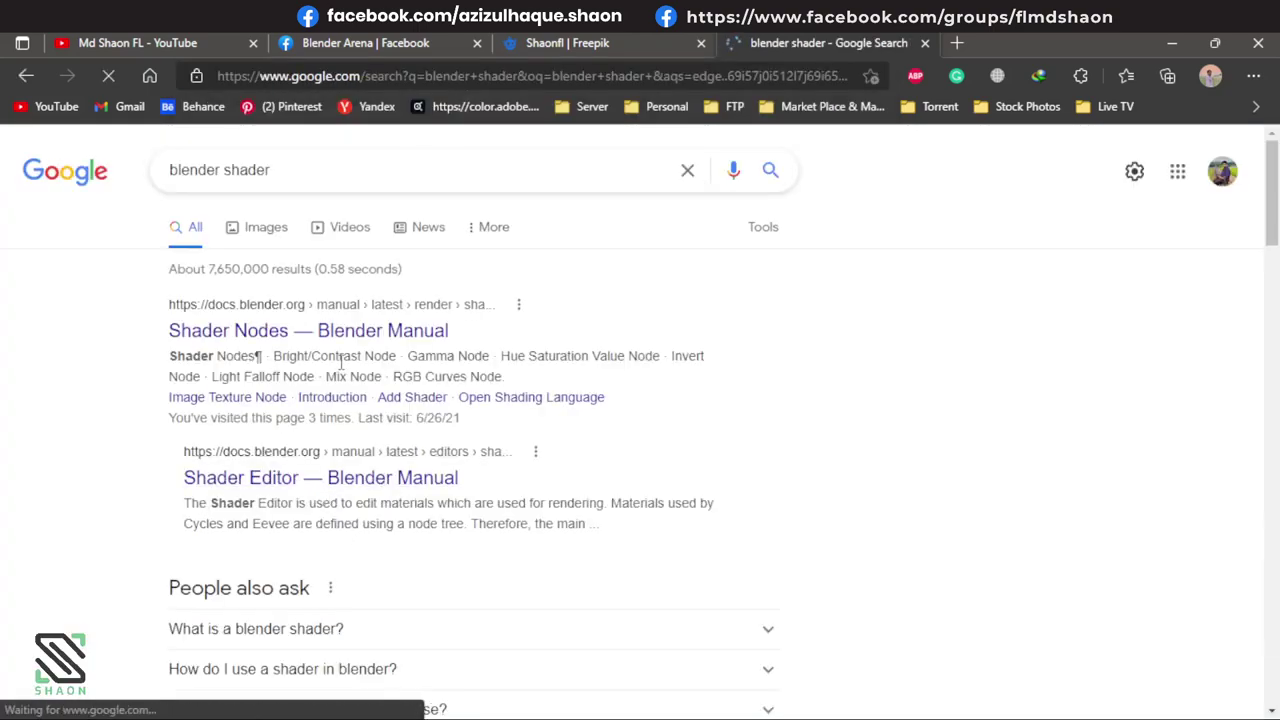
Open the Shader Nodes — Blender Manual result and scroll through it.
{"action": "left_click", "coordinate": [387, 337]}
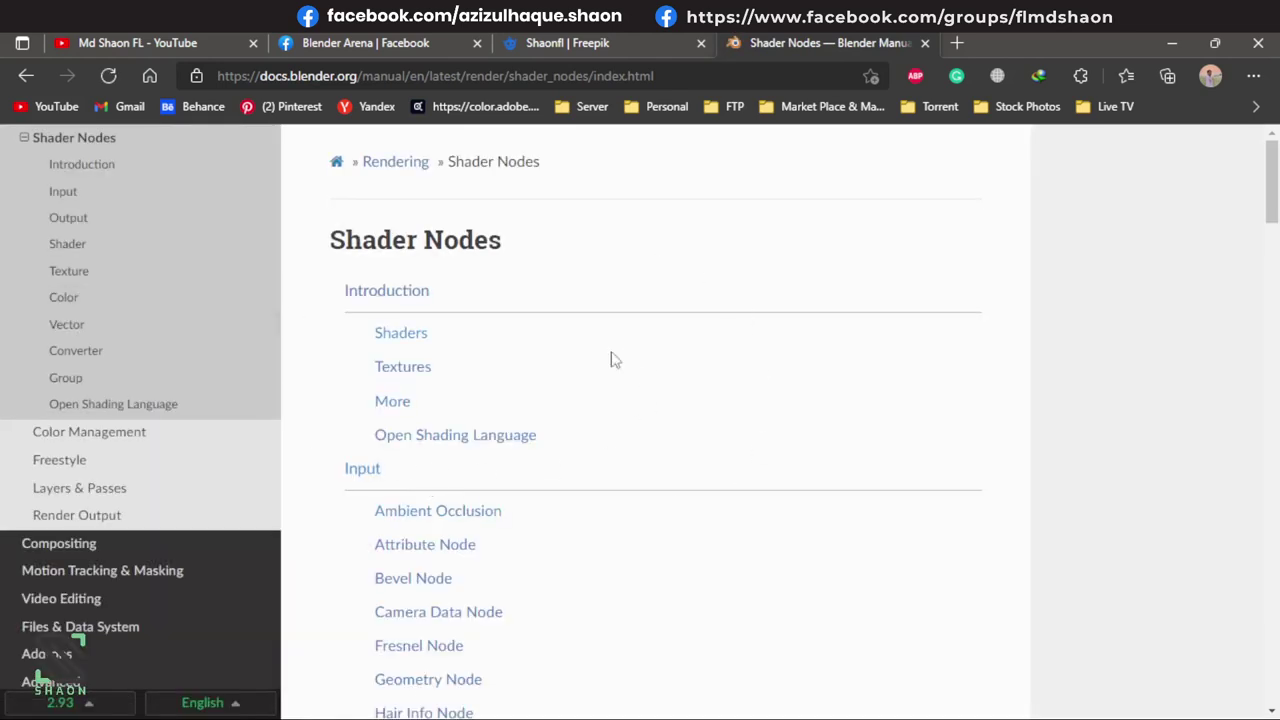
{"action": "scroll", "coordinate": [609, 357], "scroll_direction": "down", "scroll_amount": 3}
{"action": "scroll", "coordinate": [600, 462], "scroll_direction": "down", "scroll_amount": 3}
{"action": "scroll", "coordinate": [595, 467], "scroll_direction": "up", "scroll_amount": 4}
{"action": "scroll", "coordinate": [466, 500], "scroll_direction": "up", "scroll_amount": 2}
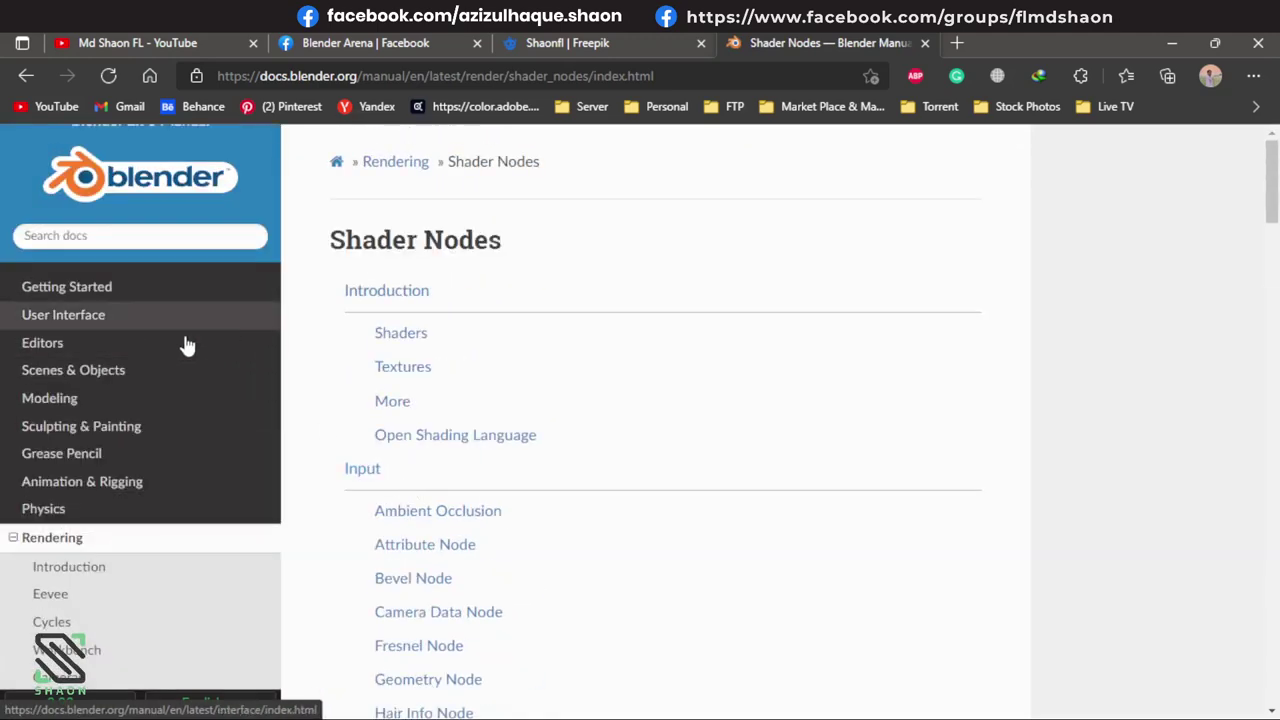
{"action": "scroll", "coordinate": [437, 460], "scroll_direction": "down", "scroll_amount": 2}
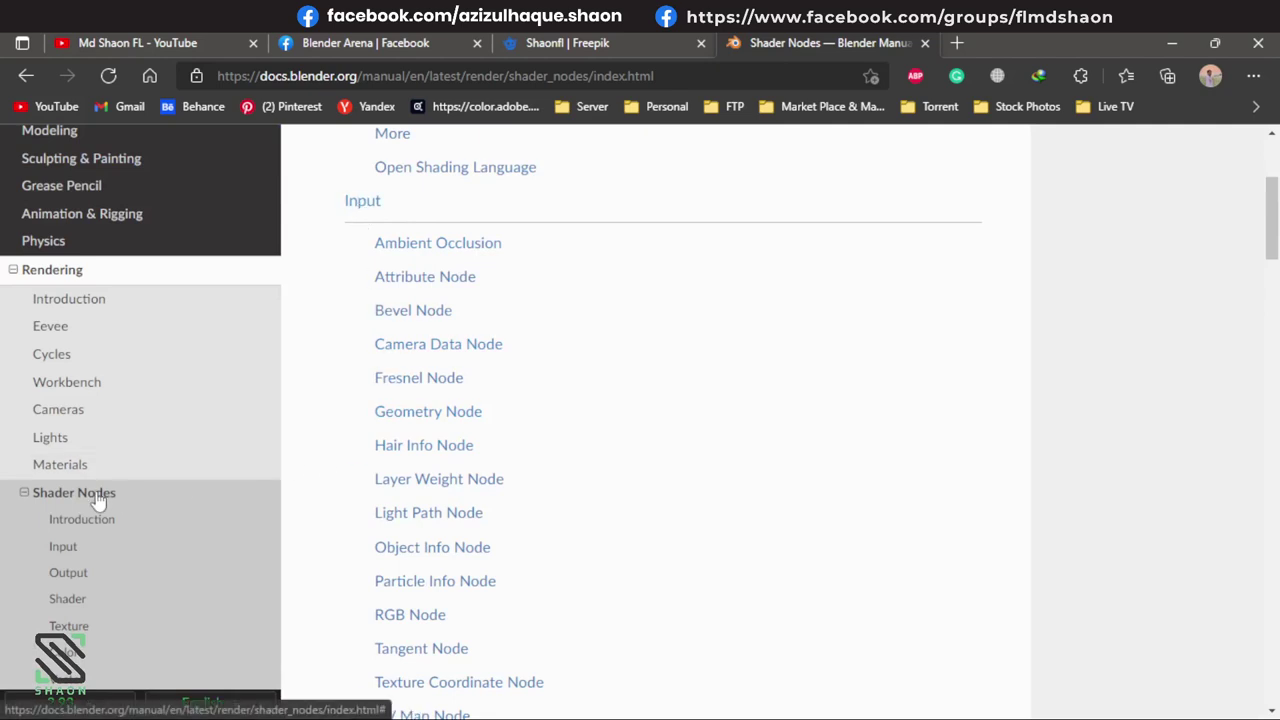
{"action": "scroll", "coordinate": [300, 468], "scroll_direction": "down", "scroll_amount": 2}
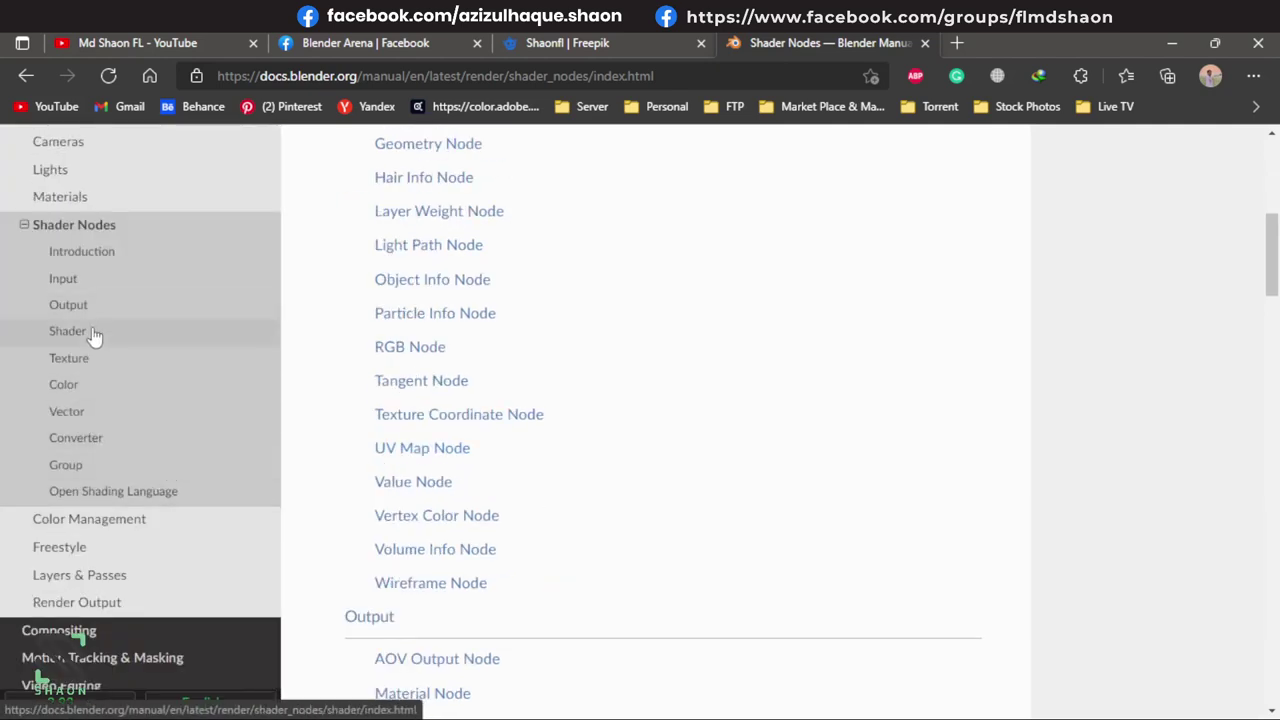
Read the Brick Texture Node page under Texture, then return to the manual home page.
{"action": "left_click", "coordinate": [88, 372]}
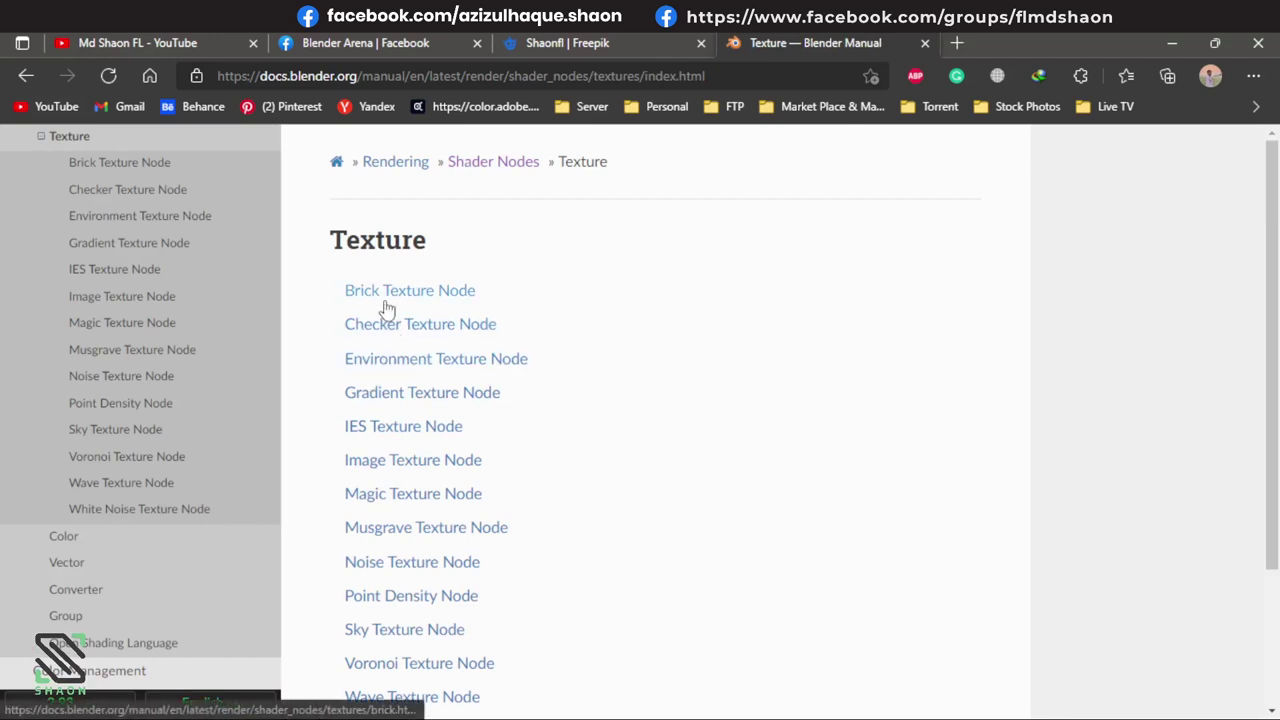
{"action": "left_click", "coordinate": [403, 300]}
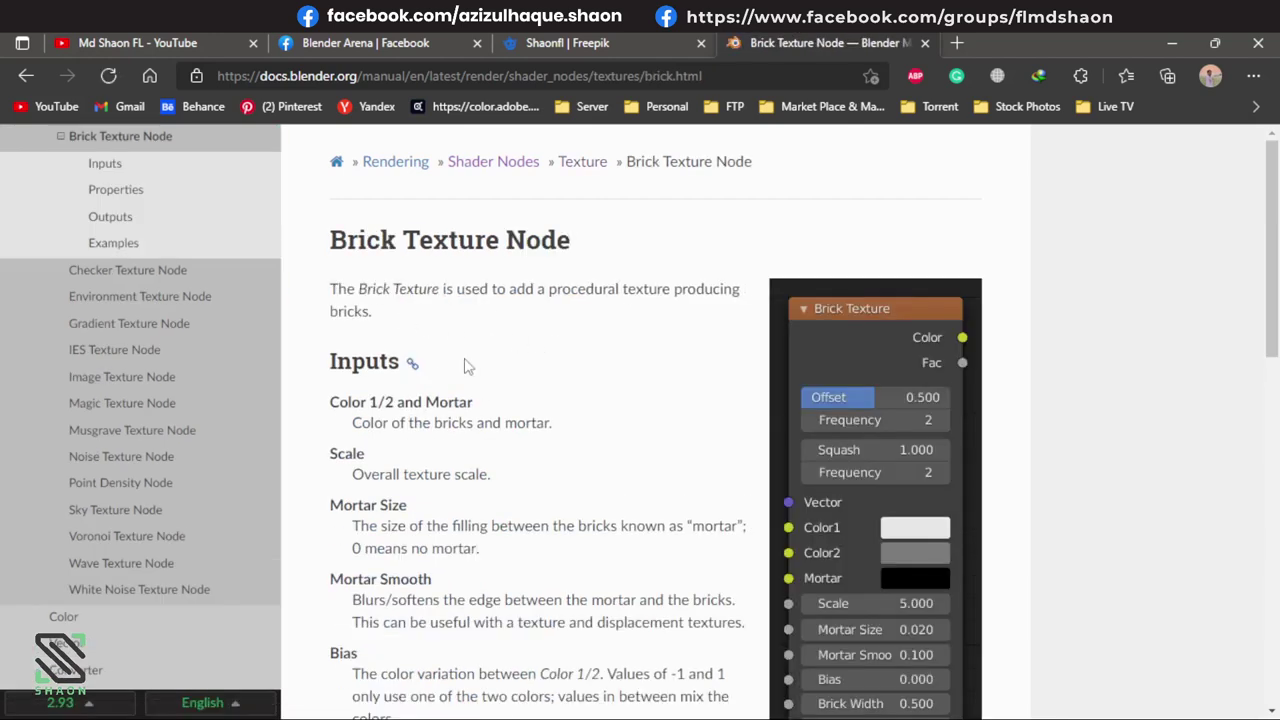
{"action": "scroll", "coordinate": [1013, 322], "scroll_direction": "down", "scroll_amount": 5}
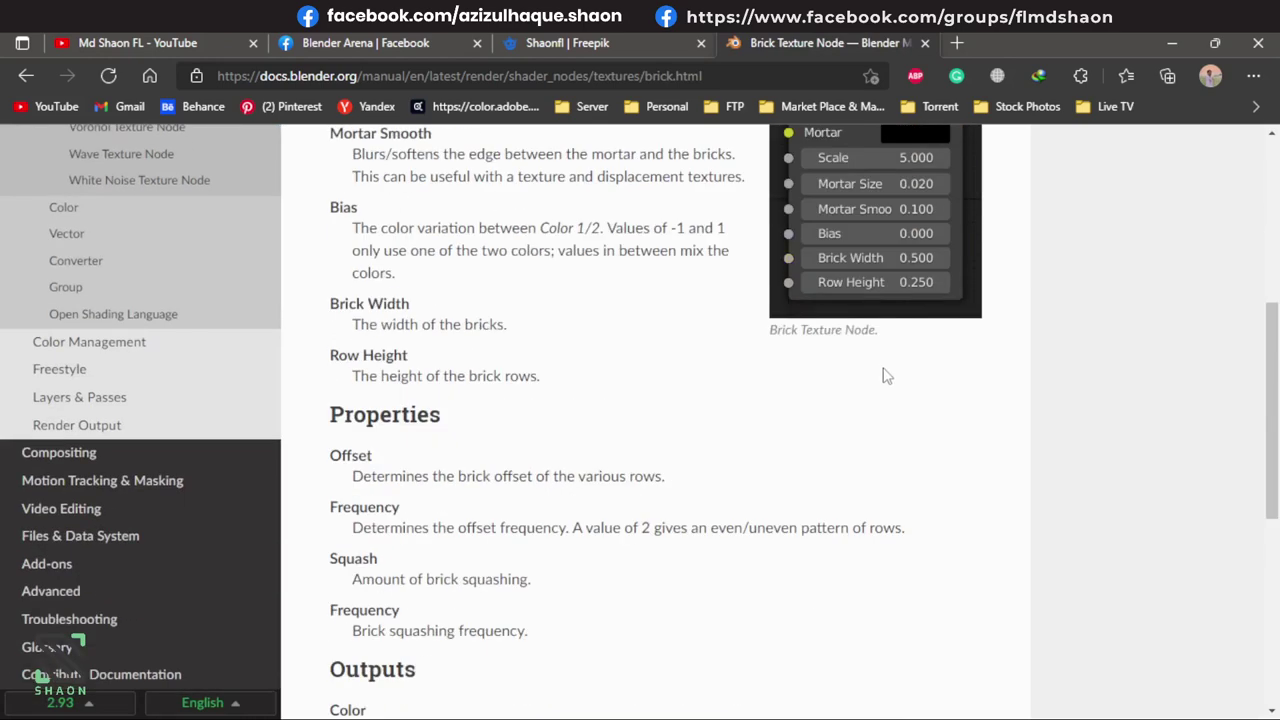
{"action": "scroll", "coordinate": [543, 263], "scroll_direction": "up", "scroll_amount": 1}
{"action": "scroll", "coordinate": [420, 289], "scroll_direction": "down", "scroll_amount": 4}
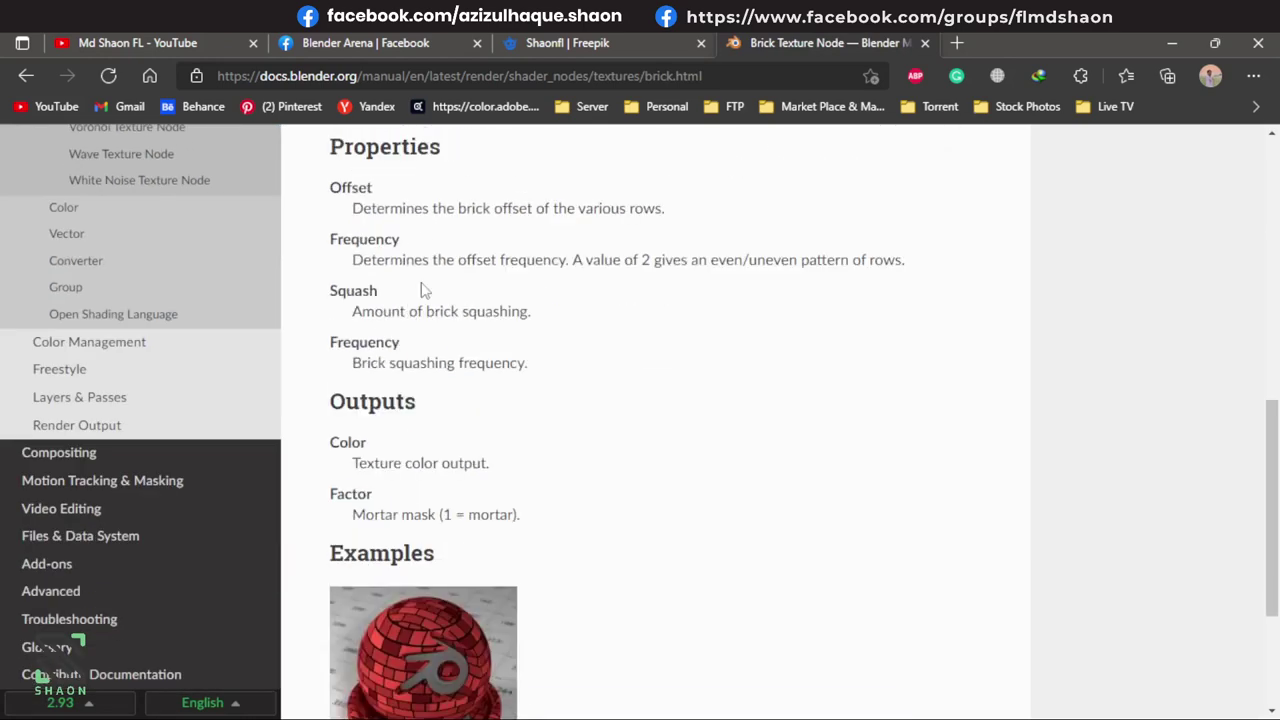
{"action": "scroll", "coordinate": [423, 423], "scroll_direction": "down", "scroll_amount": 2}
{"action": "scroll", "coordinate": [586, 400], "scroll_direction": "up", "scroll_amount": 4}
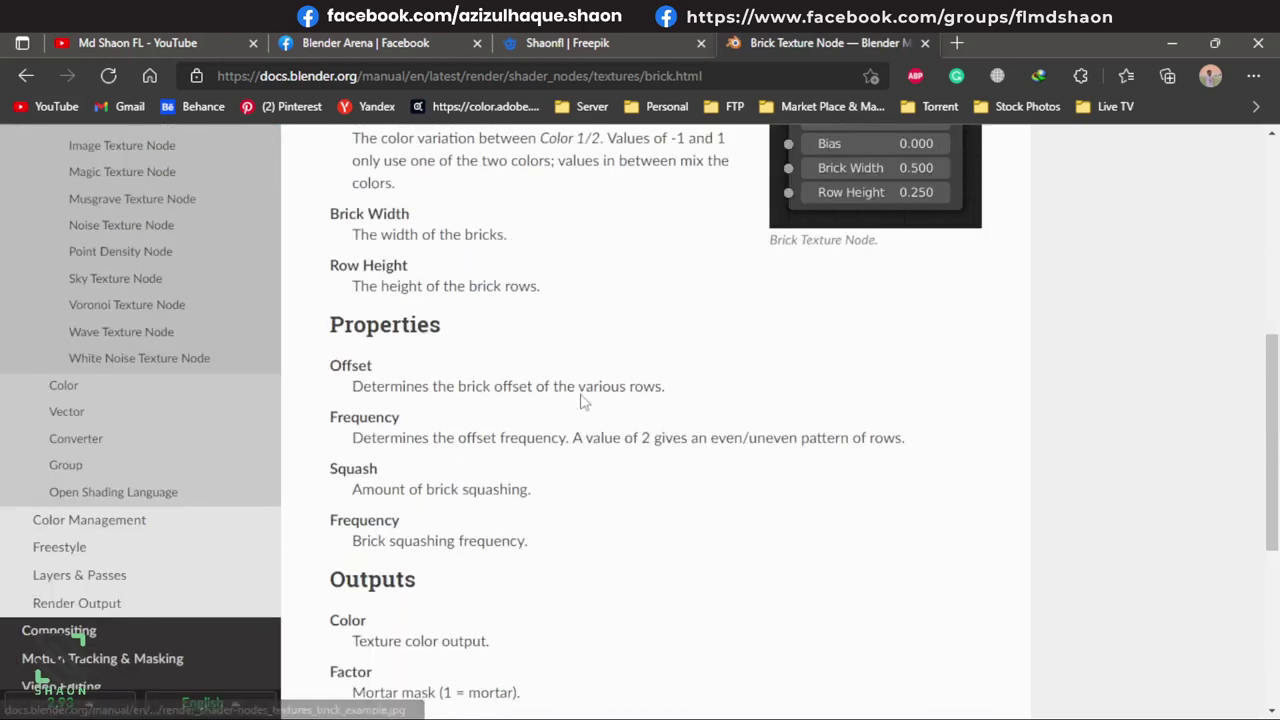
{"action": "scroll", "coordinate": [437, 491], "scroll_direction": "down", "scroll_amount": 5}
{"action": "scroll", "coordinate": [533, 505], "scroll_direction": "up", "scroll_amount": 4}
{"action": "scroll", "coordinate": [533, 505], "scroll_direction": "up", "scroll_amount": 7}
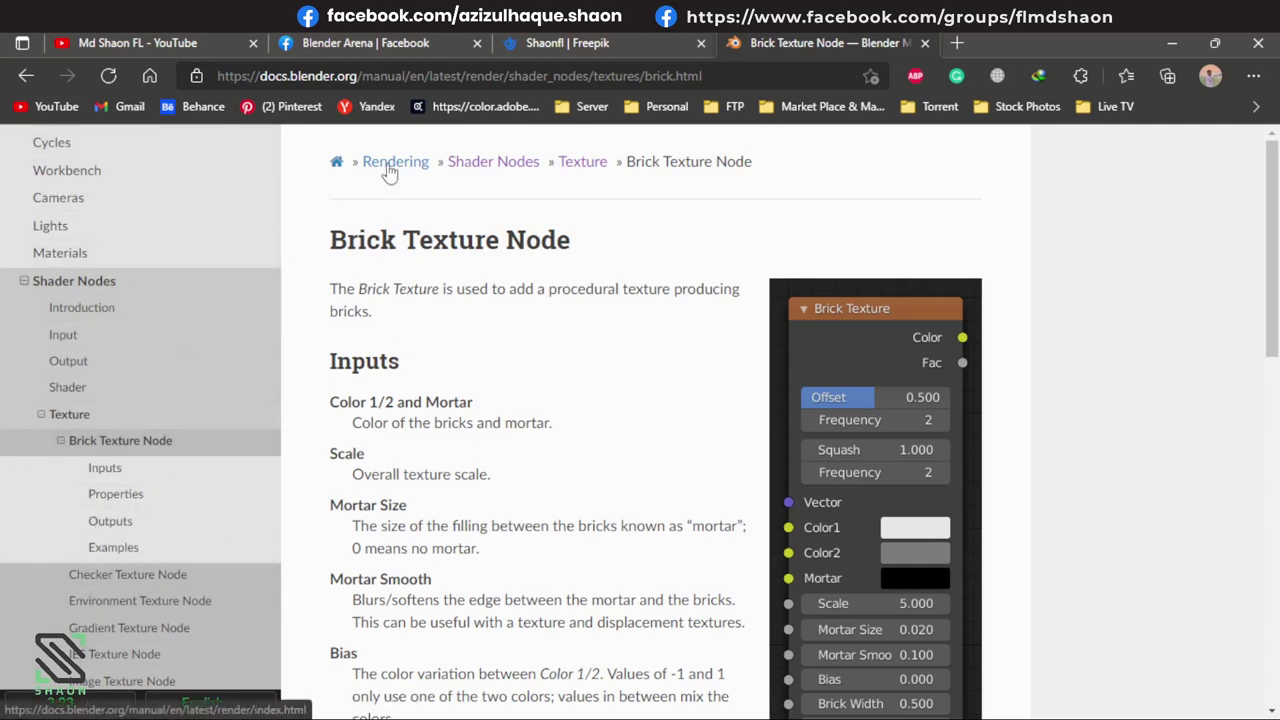
{"action": "left_click", "coordinate": [336, 165]}
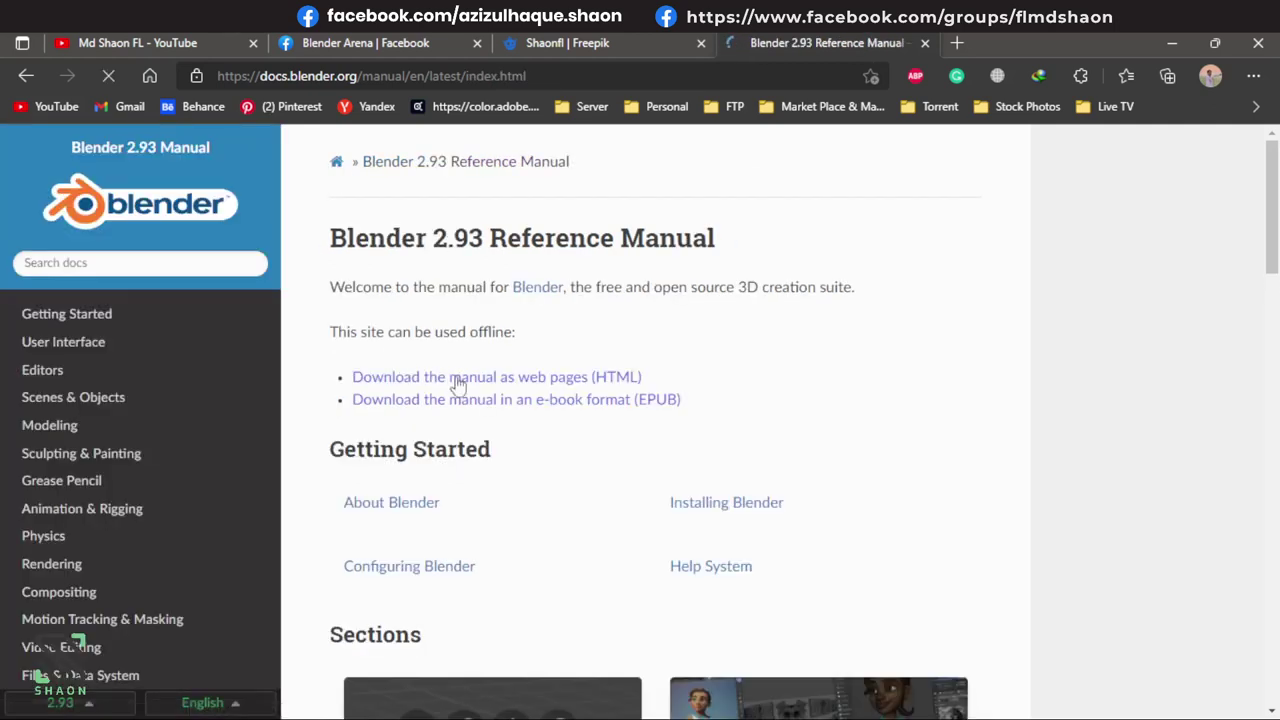
Cancel the manual download and dismiss the search field's saved suggestions.
{"action": "left_click", "coordinate": [554, 382]}
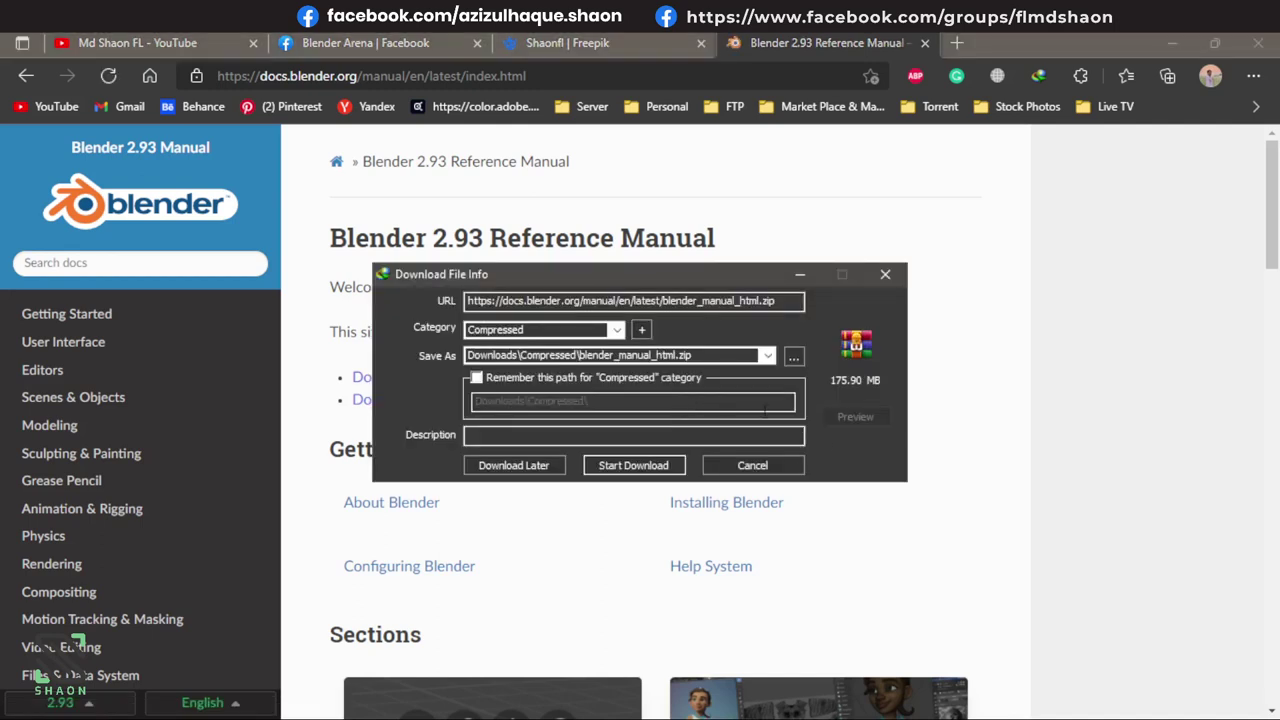
{"action": "left_click", "coordinate": [745, 465]}
{"action": "left_click", "coordinate": [220, 263]}
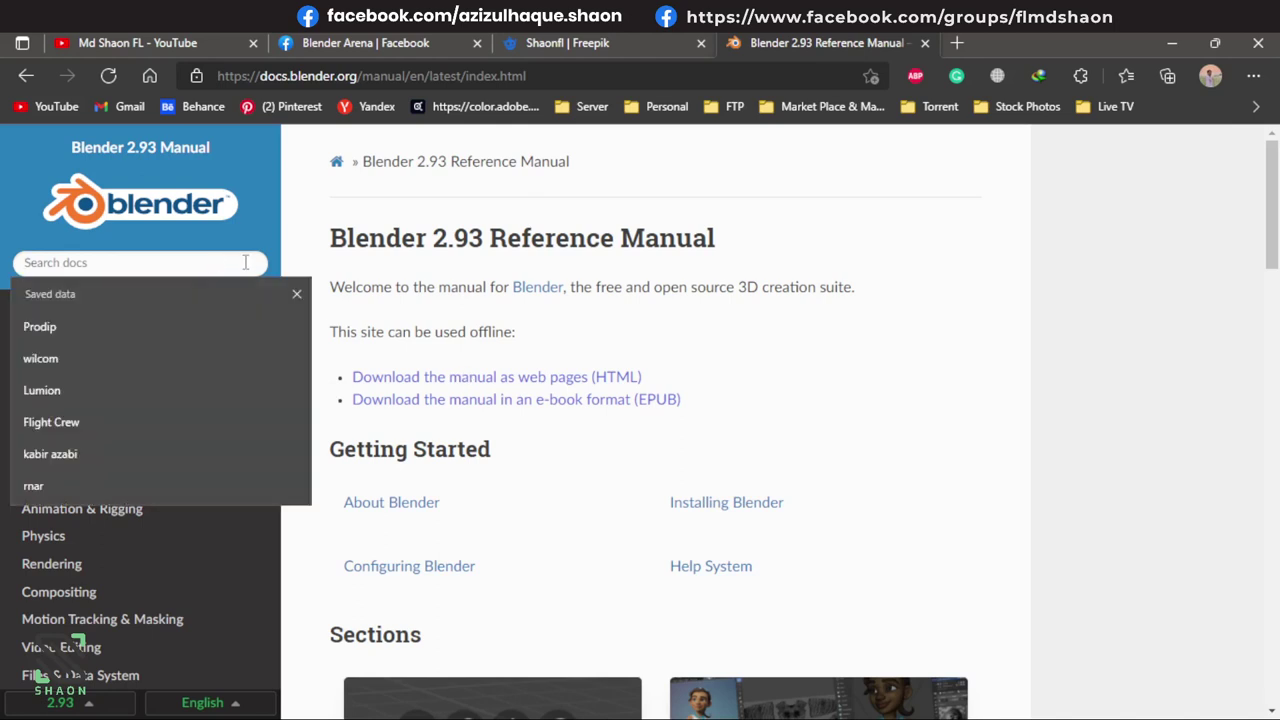
{"action": "left_click", "coordinate": [296, 293]}
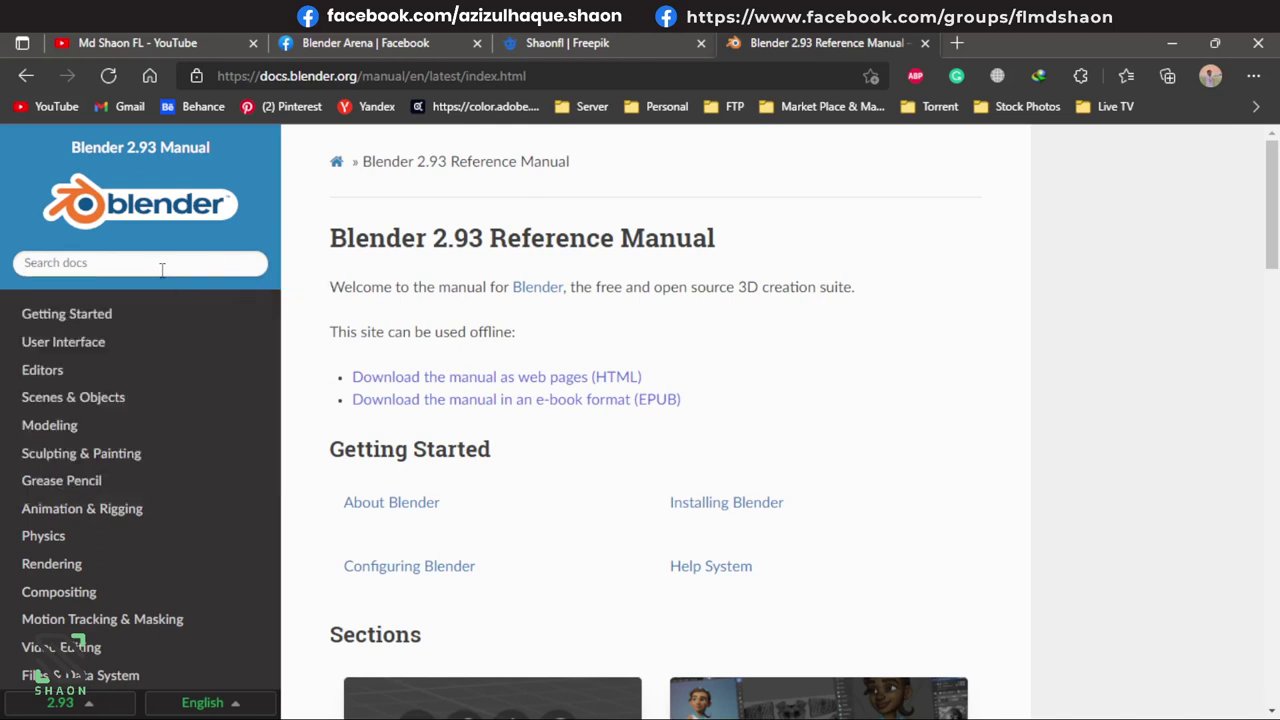
{"action": "left_click", "coordinate": [202, 264]}
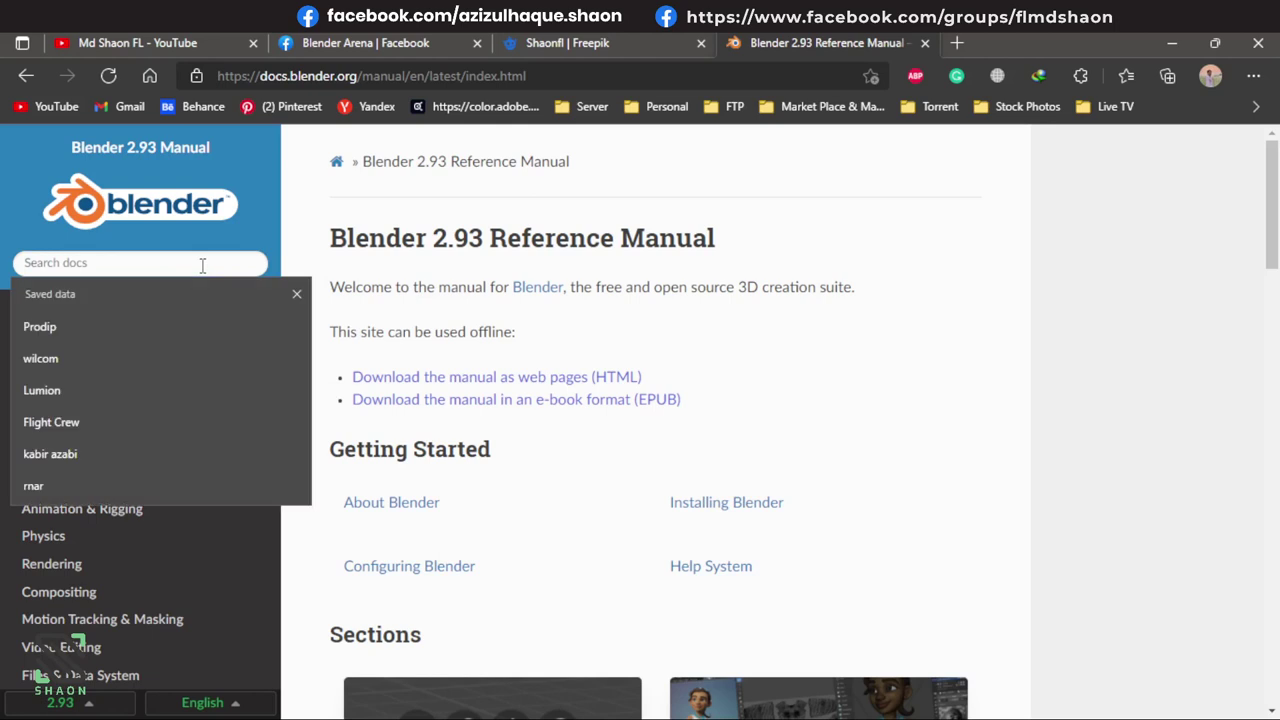
{"action": "left_click", "coordinate": [297, 294]}
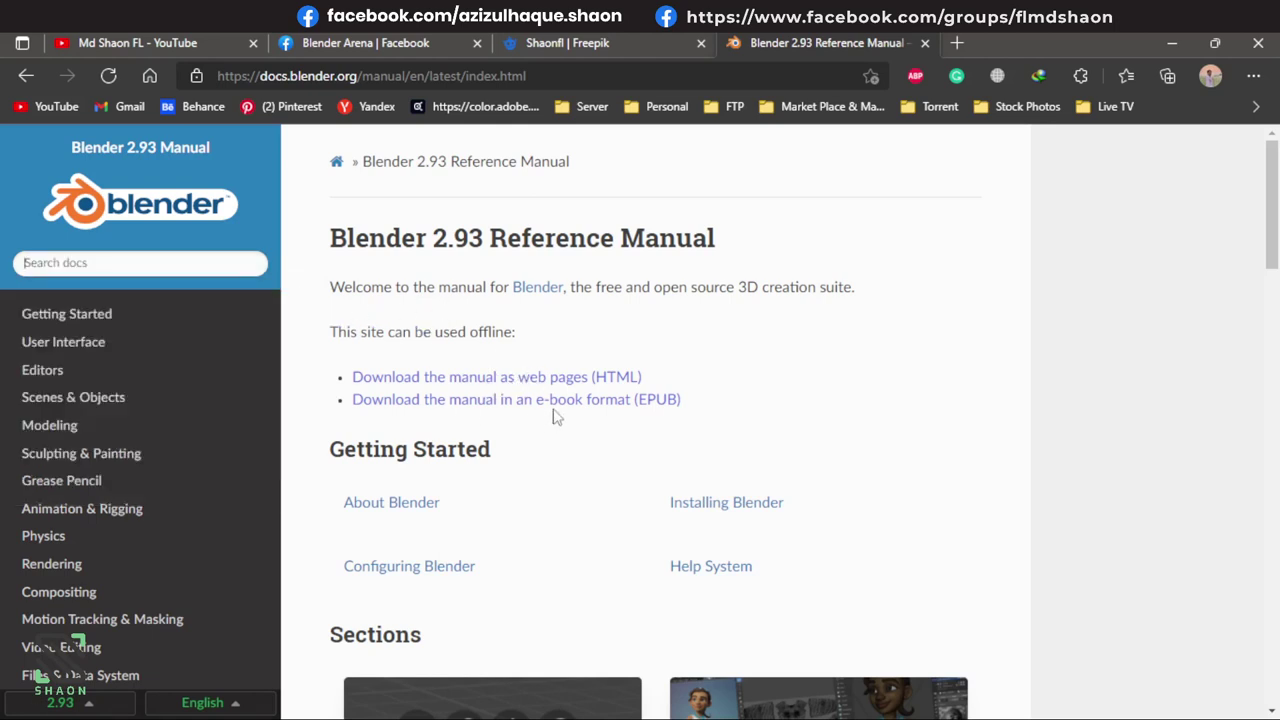
Scroll through the manual's Sections cards, then bring OBS Studio to the front.
{"action": "scroll", "coordinate": [540, 400], "scroll_direction": "down", "scroll_amount": 2}
{"action": "scroll", "coordinate": [510, 420], "scroll_direction": "down", "scroll_amount": 2}
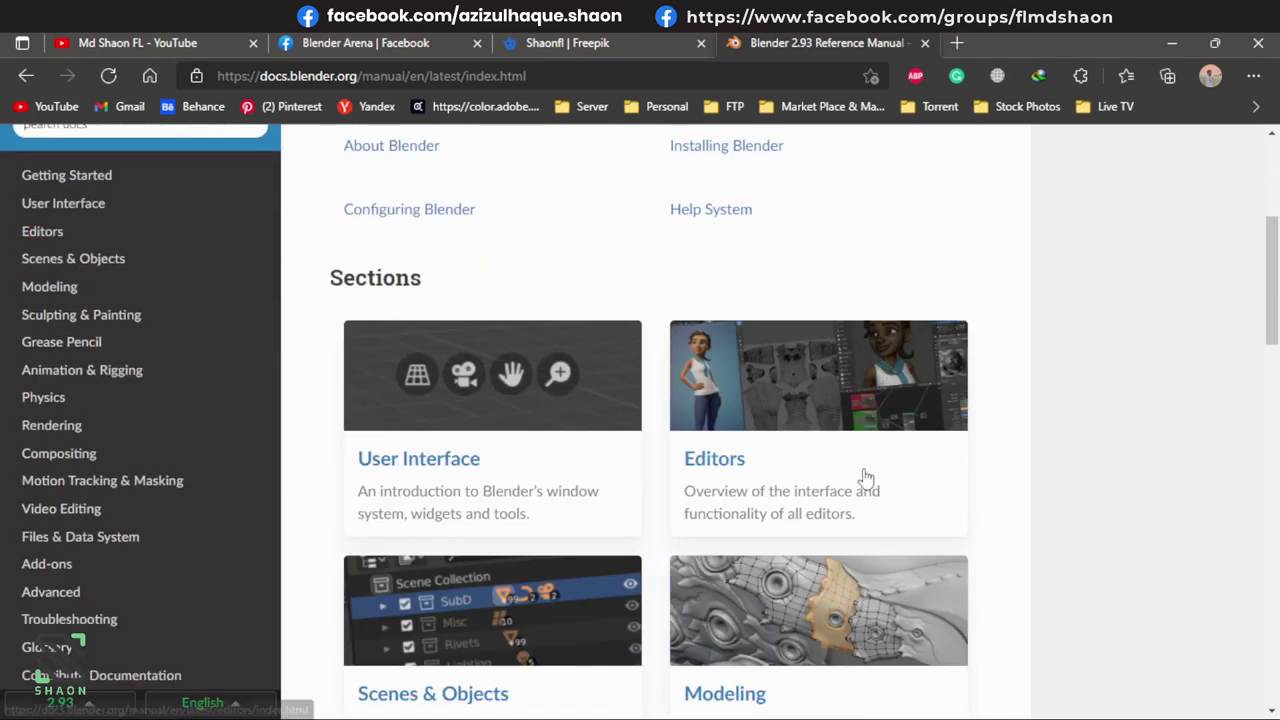
{"action": "scroll", "coordinate": [866, 478], "scroll_direction": "down", "scroll_amount": 3}
{"action": "scroll", "coordinate": [765, 435], "scroll_direction": "down", "scroll_amount": 4}
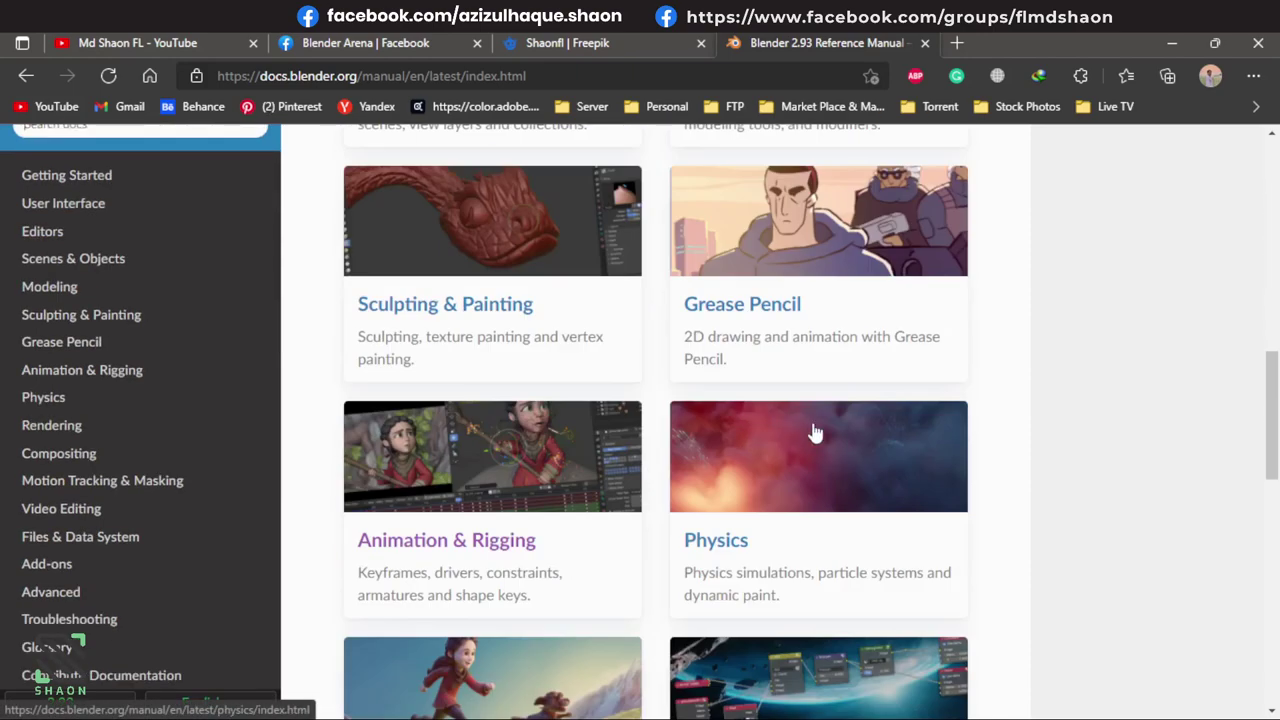
{"action": "scroll", "coordinate": [800, 430], "scroll_direction": "up", "scroll_amount": 4}
{"action": "scroll", "coordinate": [760, 424], "scroll_direction": "up", "scroll_amount": 3}
{"action": "scroll", "coordinate": [766, 422], "scroll_direction": "up", "scroll_amount": 3}
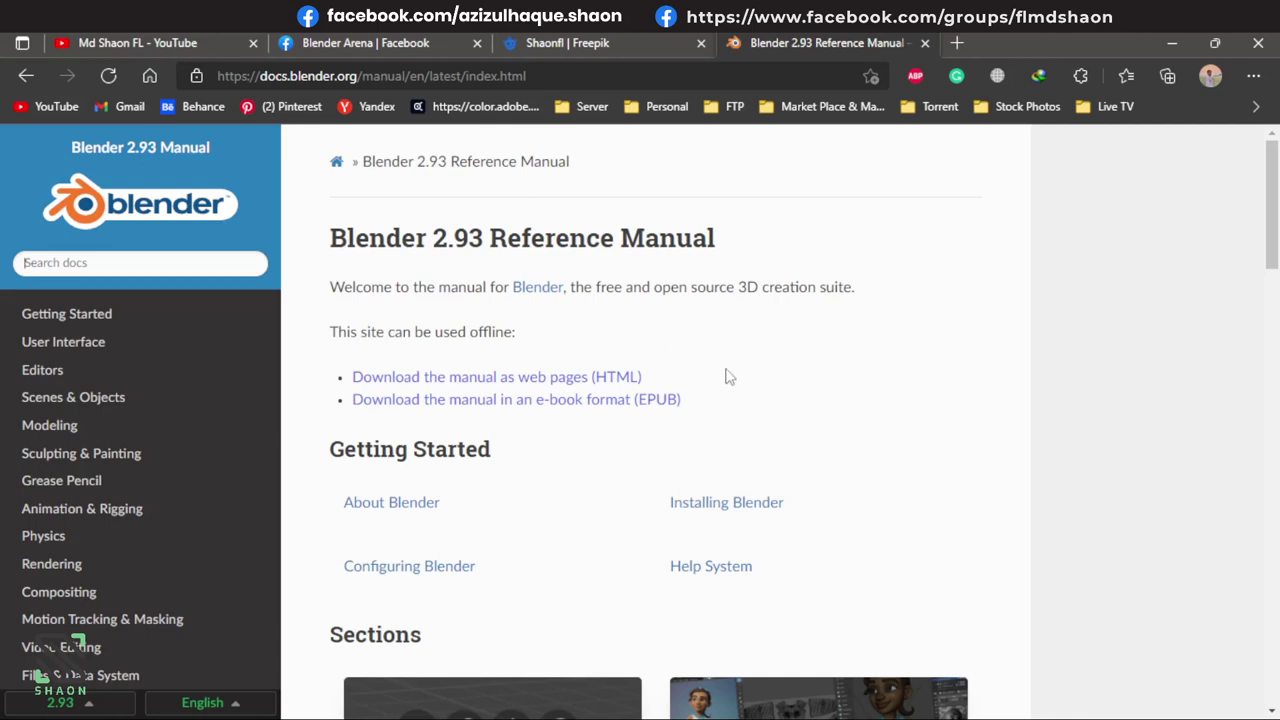
{"action": "scroll", "coordinate": [552, 303], "scroll_direction": "down", "scroll_amount": 3}
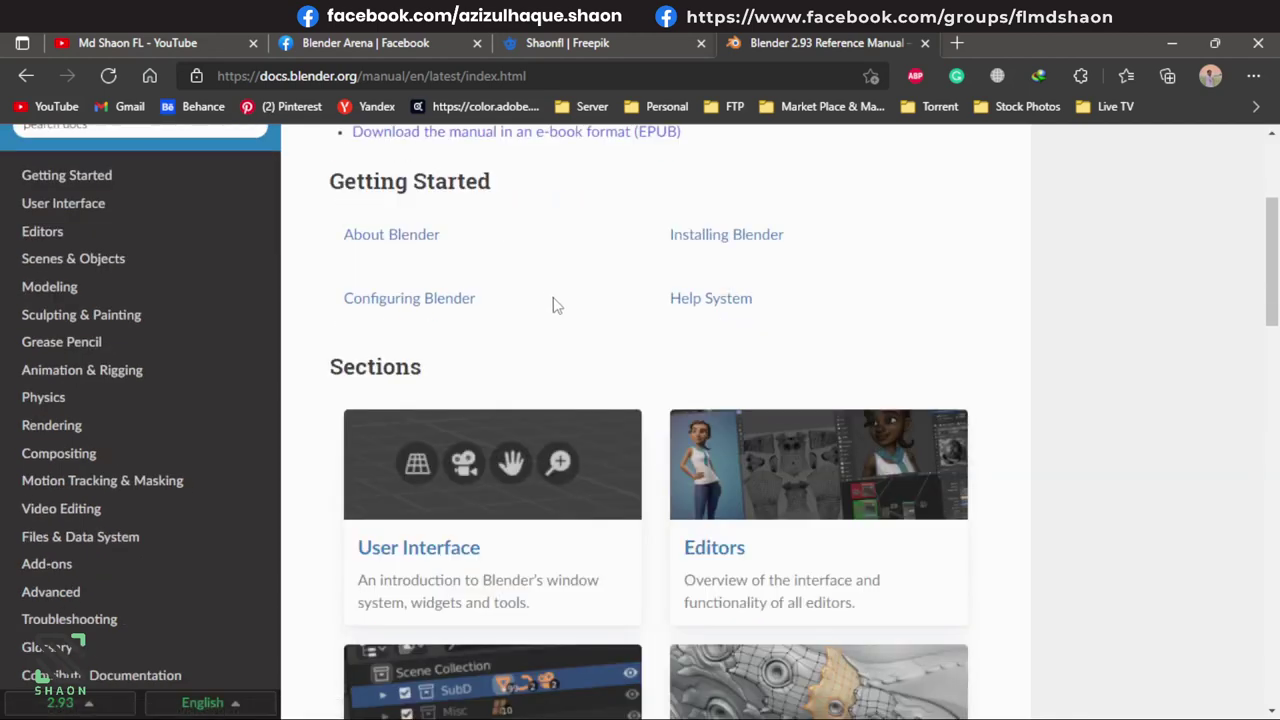
{"action": "left_click", "coordinate": [297, 75]}
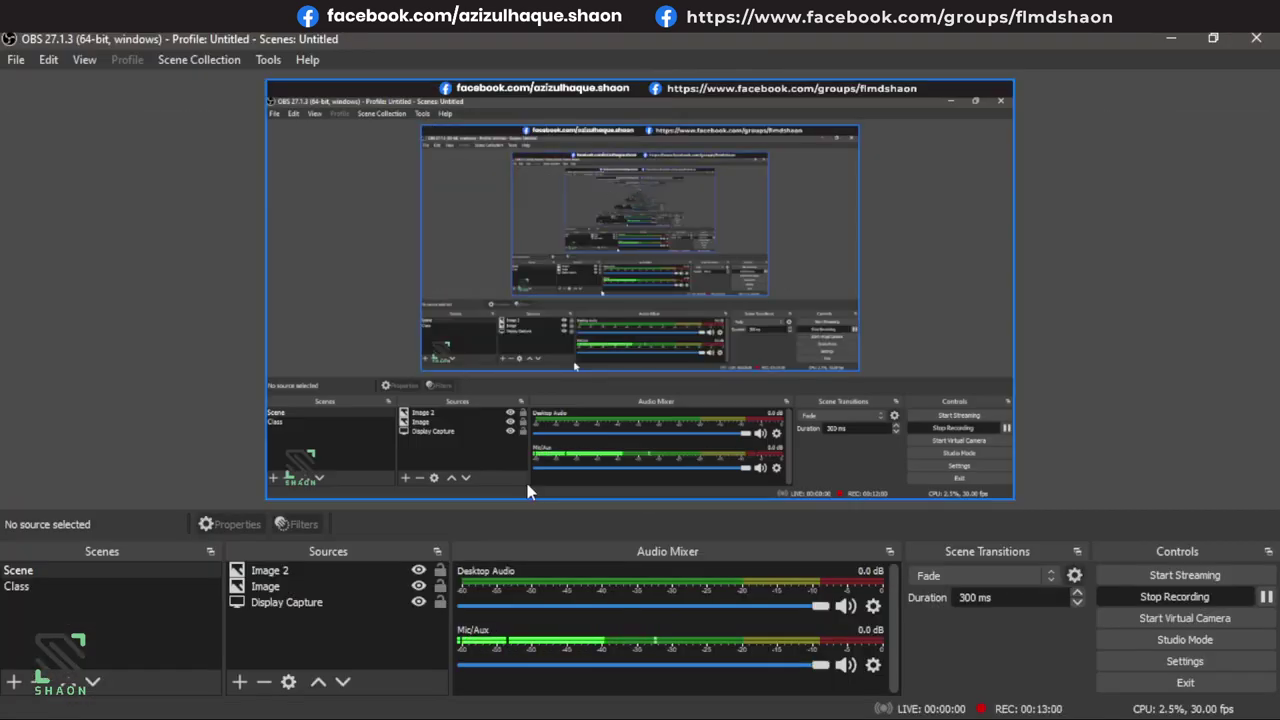
Minimize OBS Studio and scroll up the Blender 2.93 Reference Manual home page.
{"action": "left_click", "coordinate": [1170, 39]}
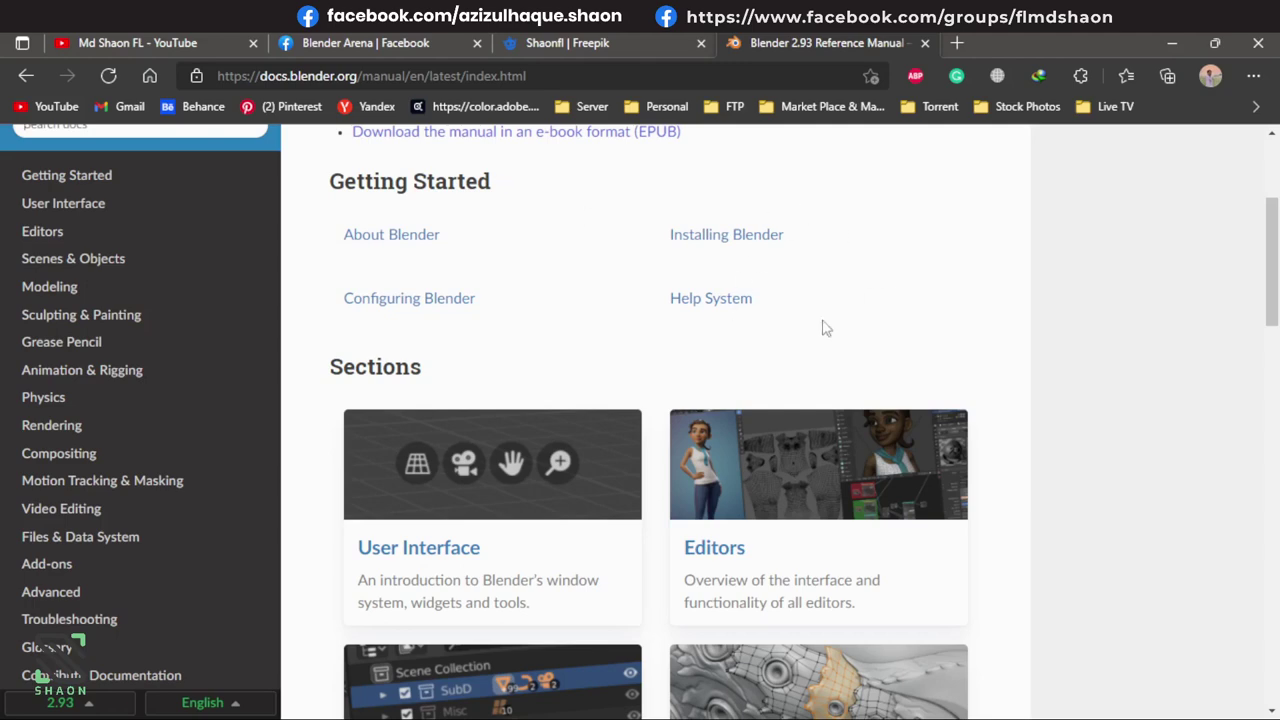
{"action": "scroll", "coordinate": [1049, 354], "scroll_direction": "up", "scroll_amount": 3}
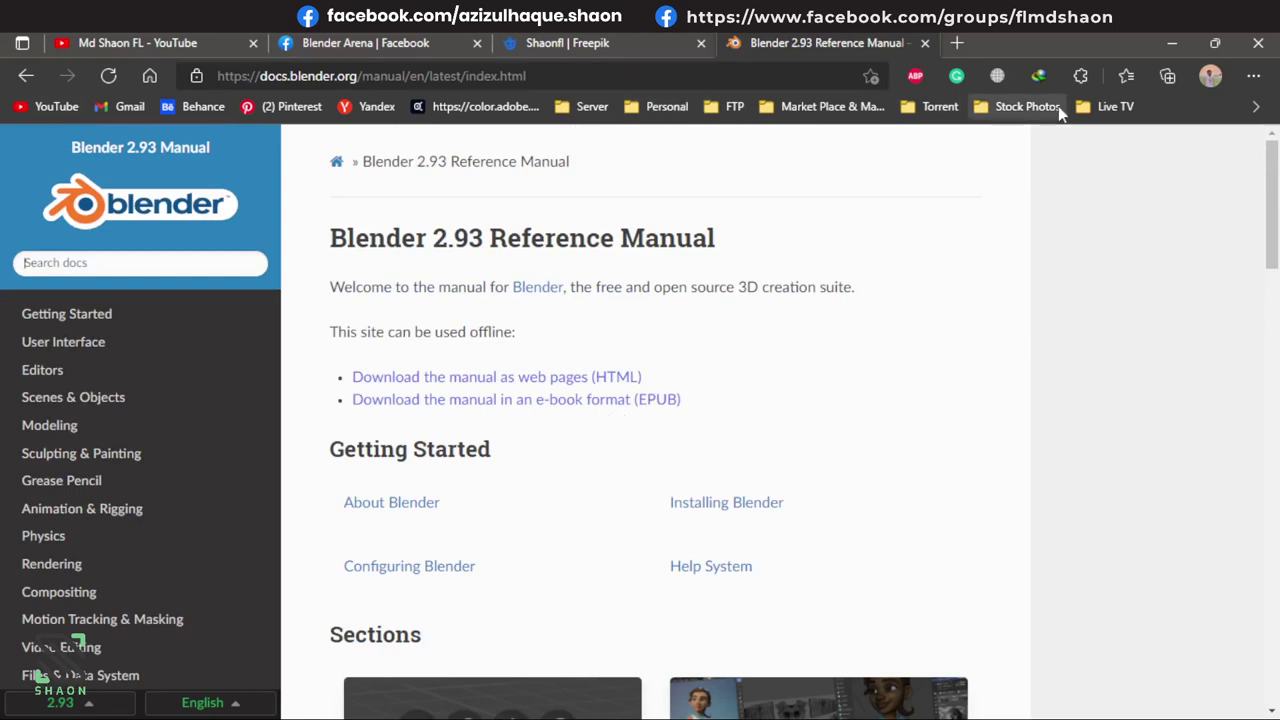
Search Google Images for 'keyboard' and open the full-size black V7 keyboard photo.
{"action": "left_click", "coordinate": [955, 50]}
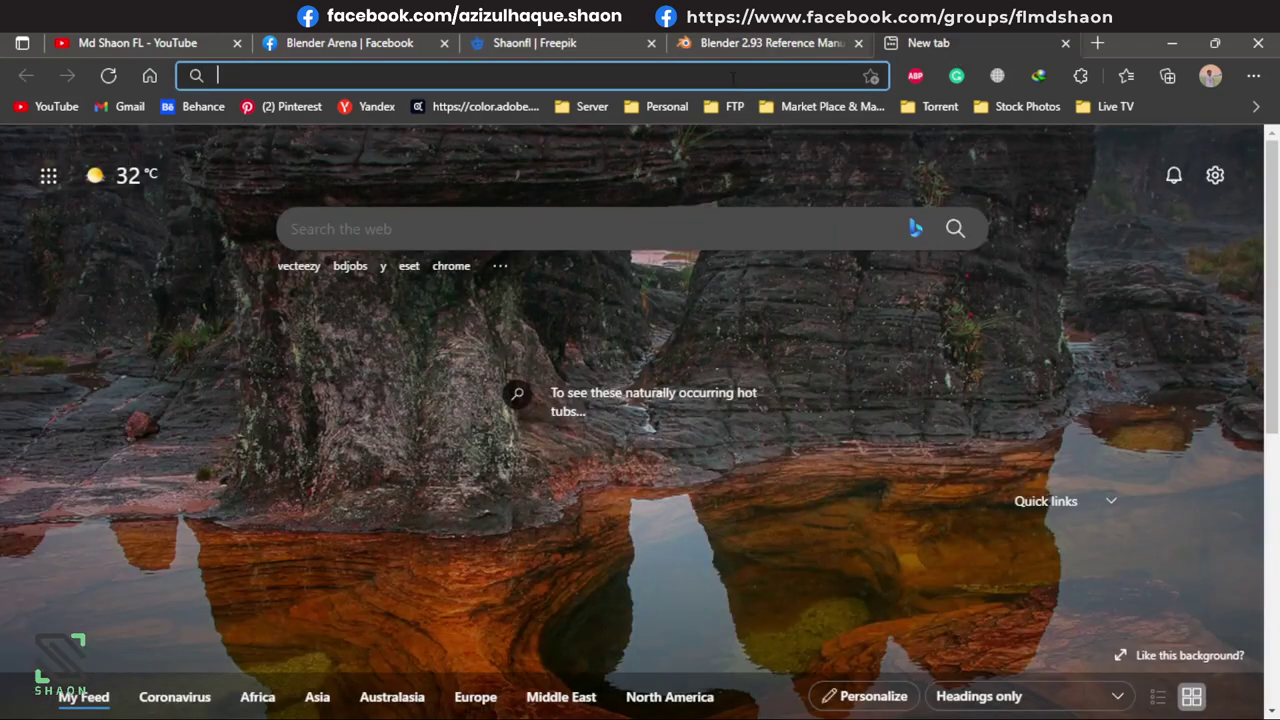
{"action": "type", "text": "key"}
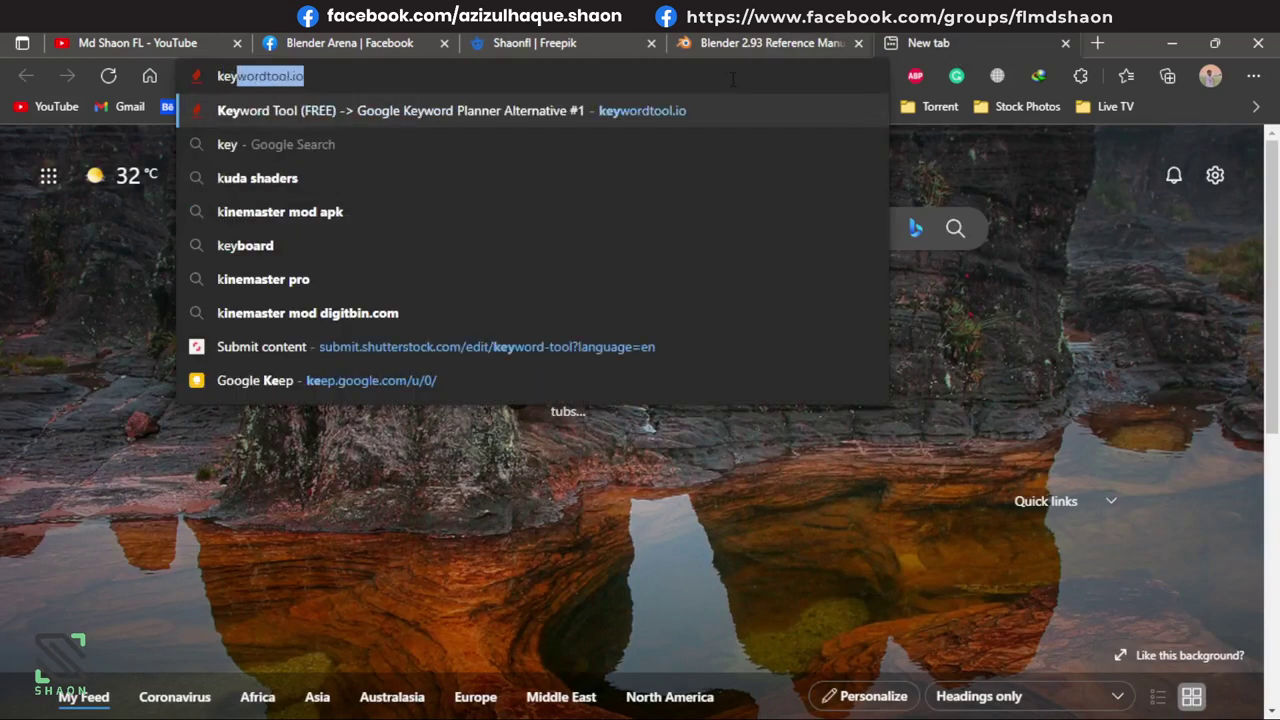
{"action": "type", "text": "board"}
{"action": "key", "text": "Return"}
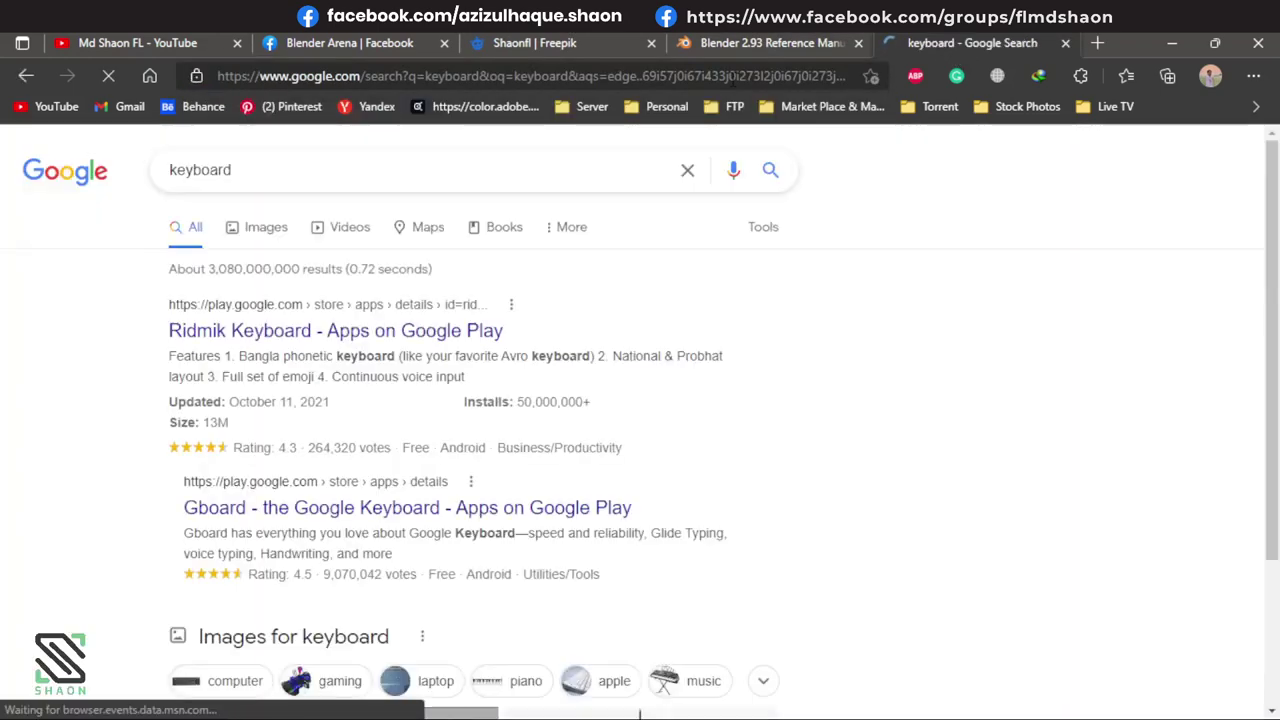
{"action": "left_click", "coordinate": [263, 226]}
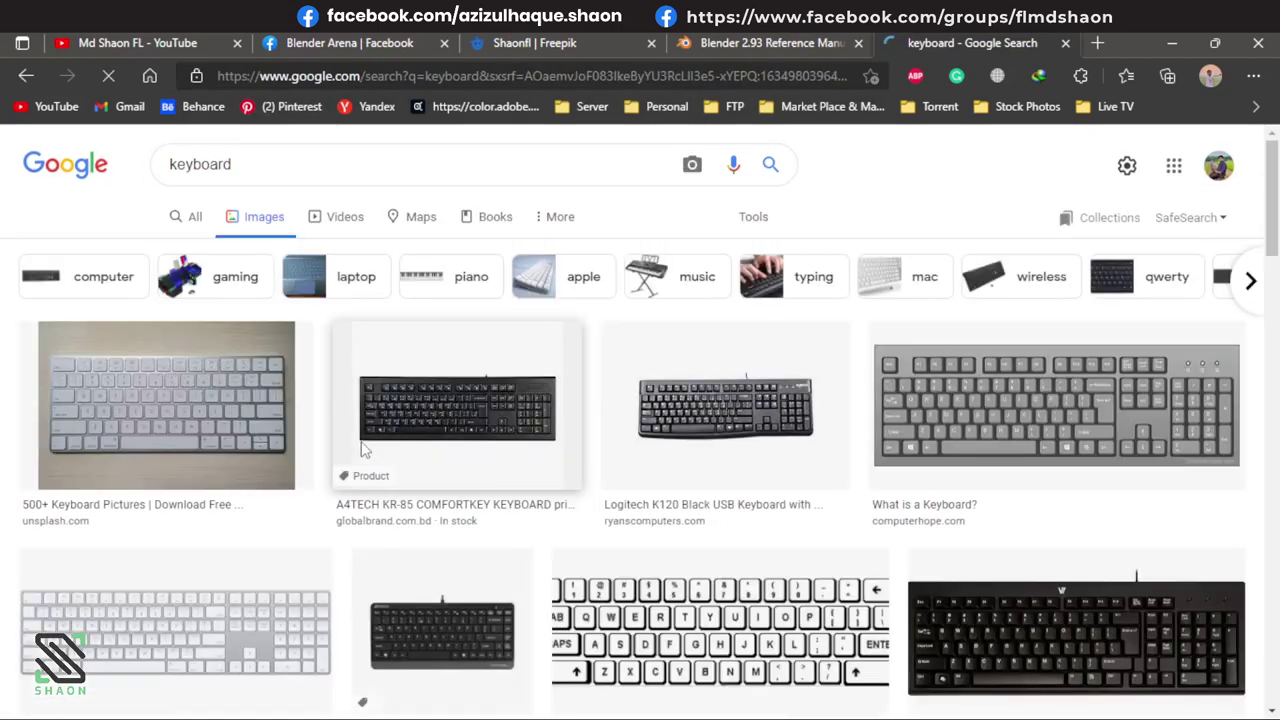
{"action": "left_click", "coordinate": [990, 618]}
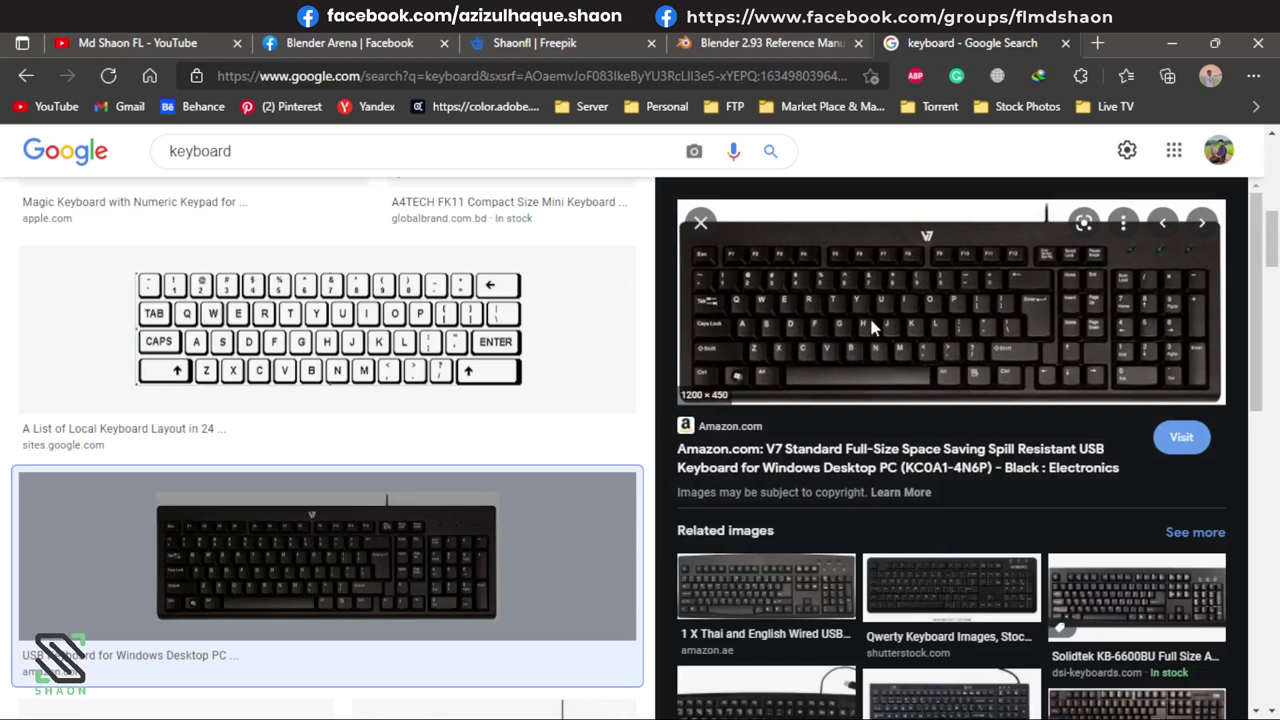
Save the keyboard photo as a jpg into a new folder on the Desktop.
{"action": "right_click", "coordinate": [870, 326]}
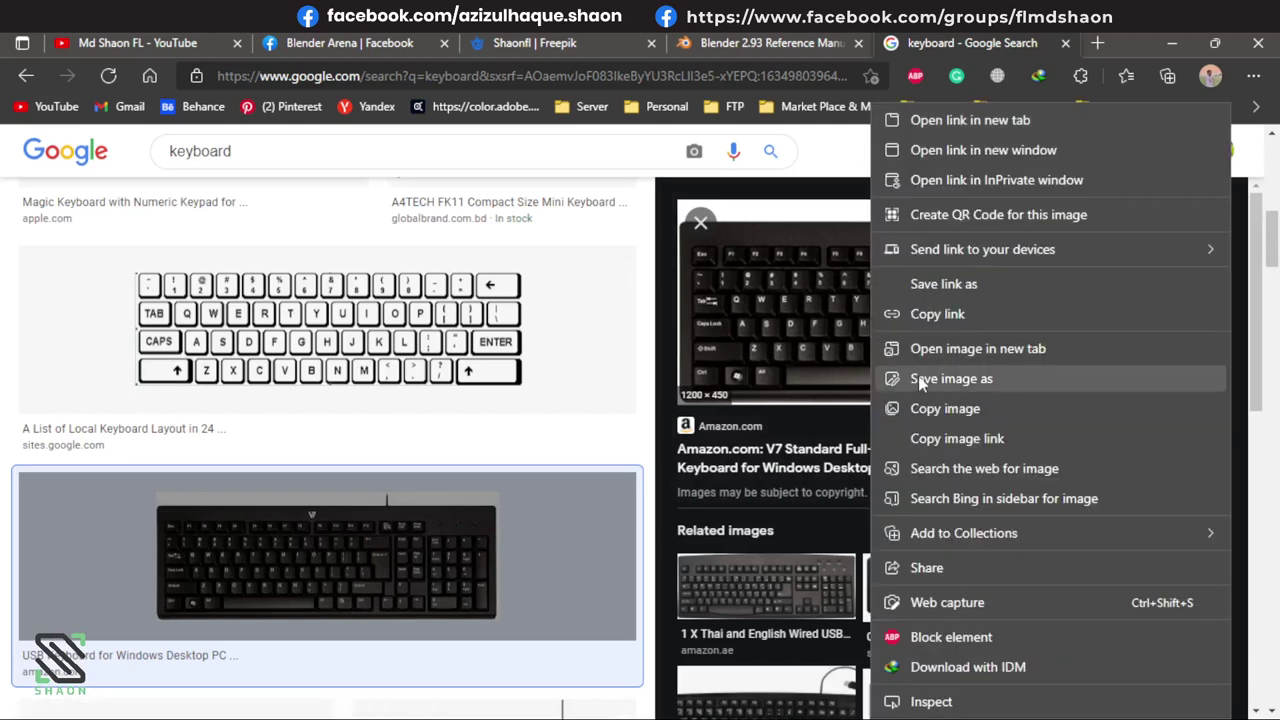
{"action": "left_click", "coordinate": [921, 380]}
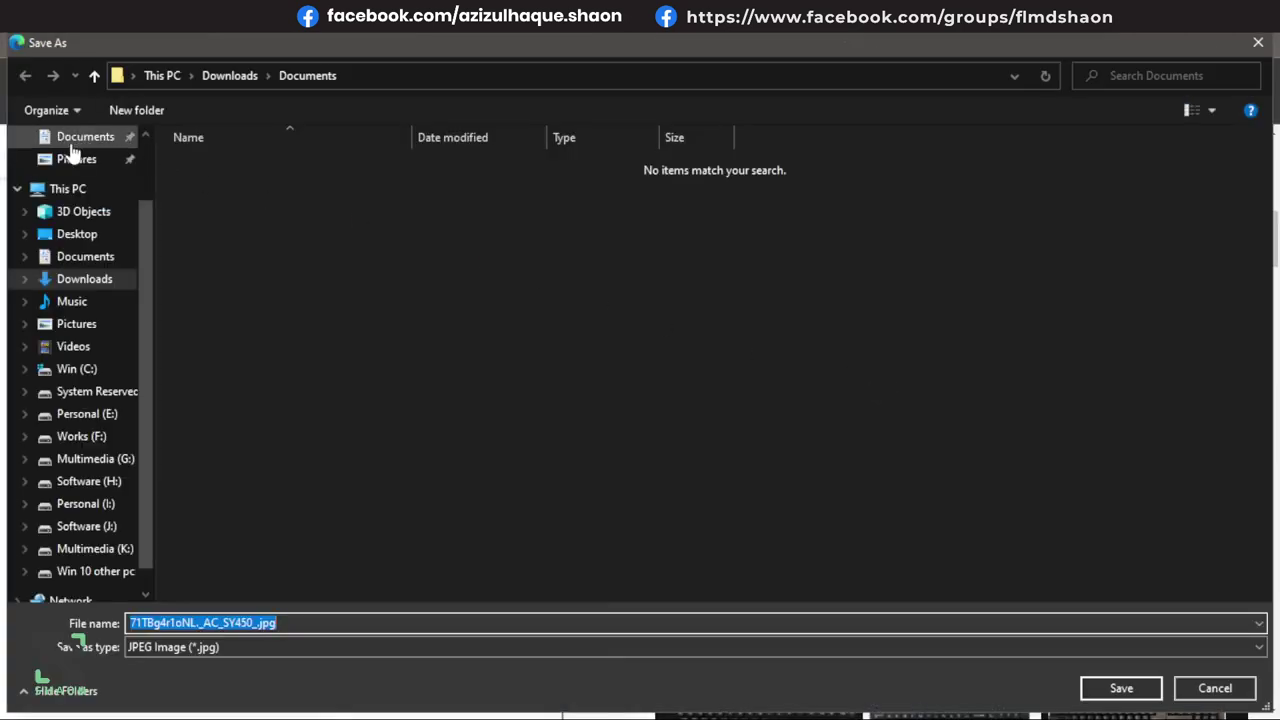
{"action": "left_click", "coordinate": [70, 234]}
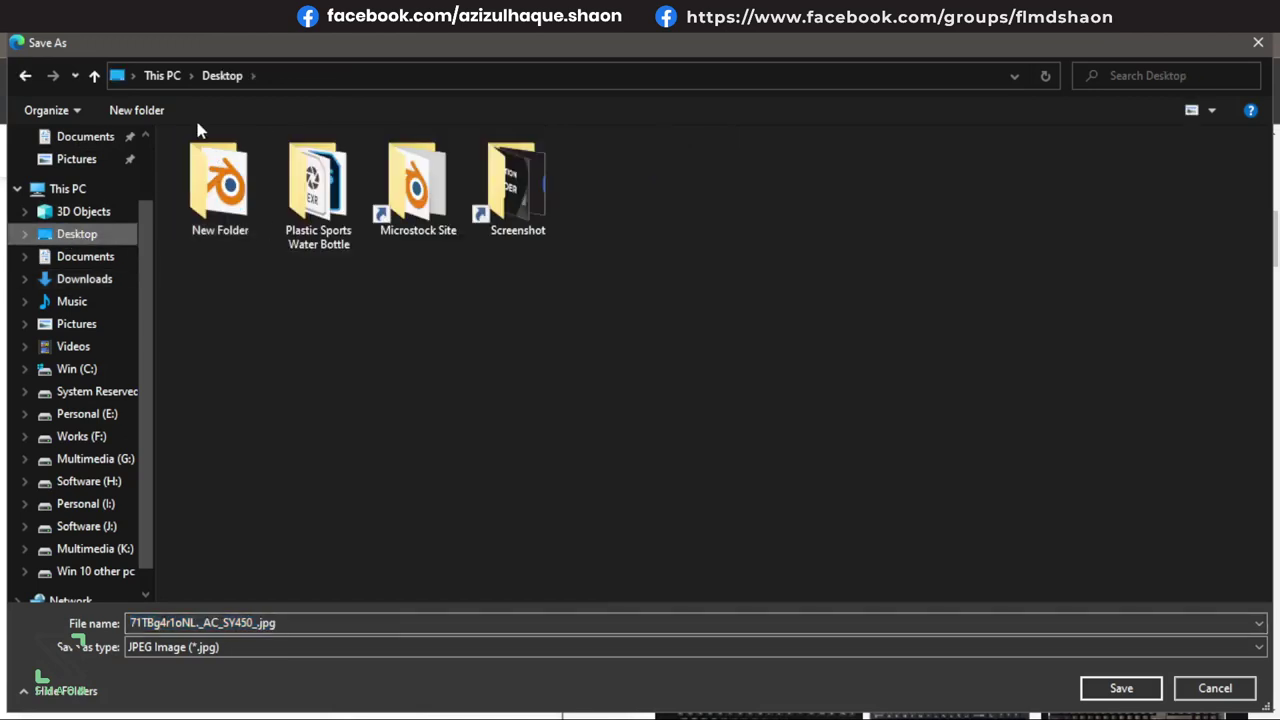
{"action": "left_click", "coordinate": [145, 112]}
{"action": "double_click", "coordinate": [644, 201]}
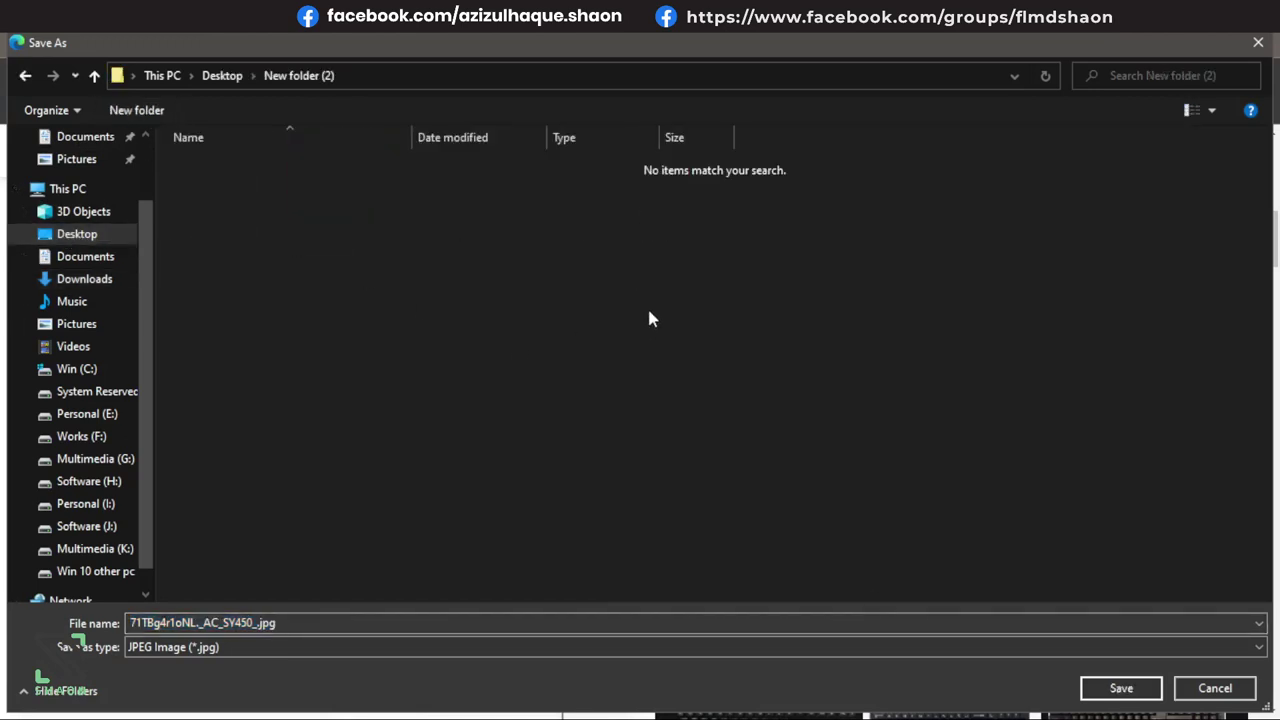
{"action": "left_click", "coordinate": [1118, 688]}
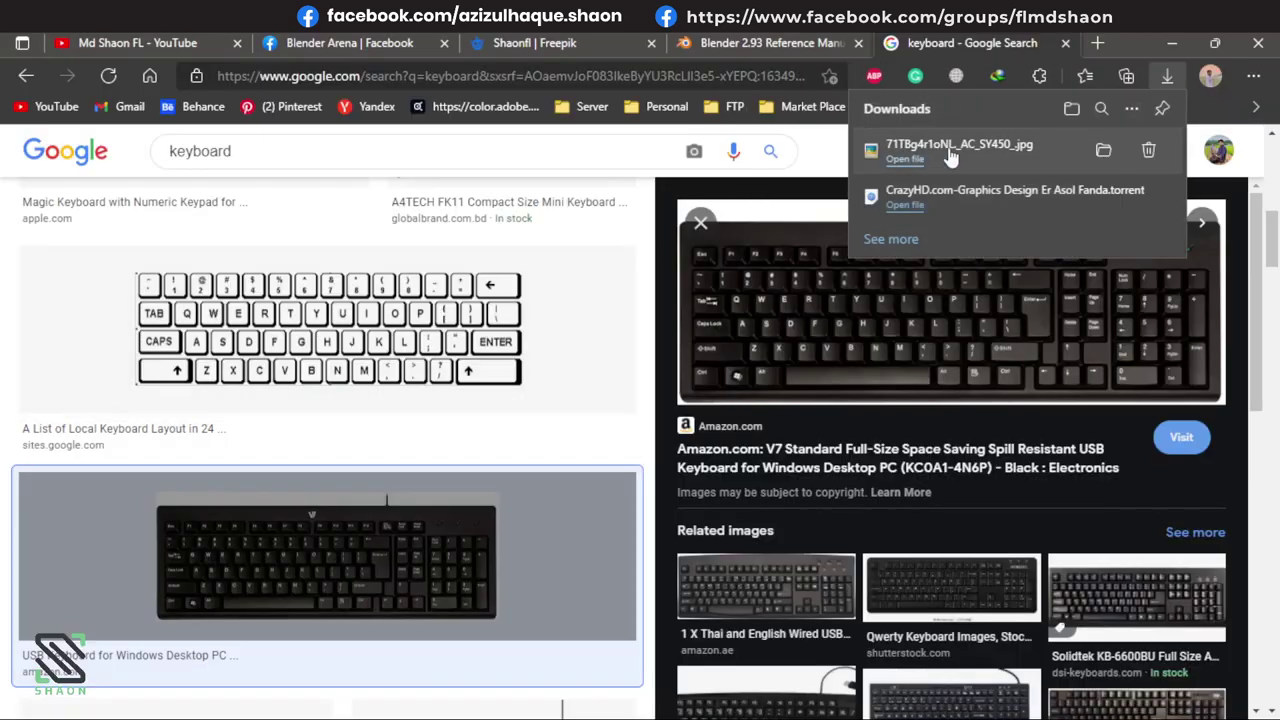
Check the downloaded 71TBg4r1oNL._AC_SY450_.jpg, then minimize the browser.
{"action": "left_click", "coordinate": [915, 148]}
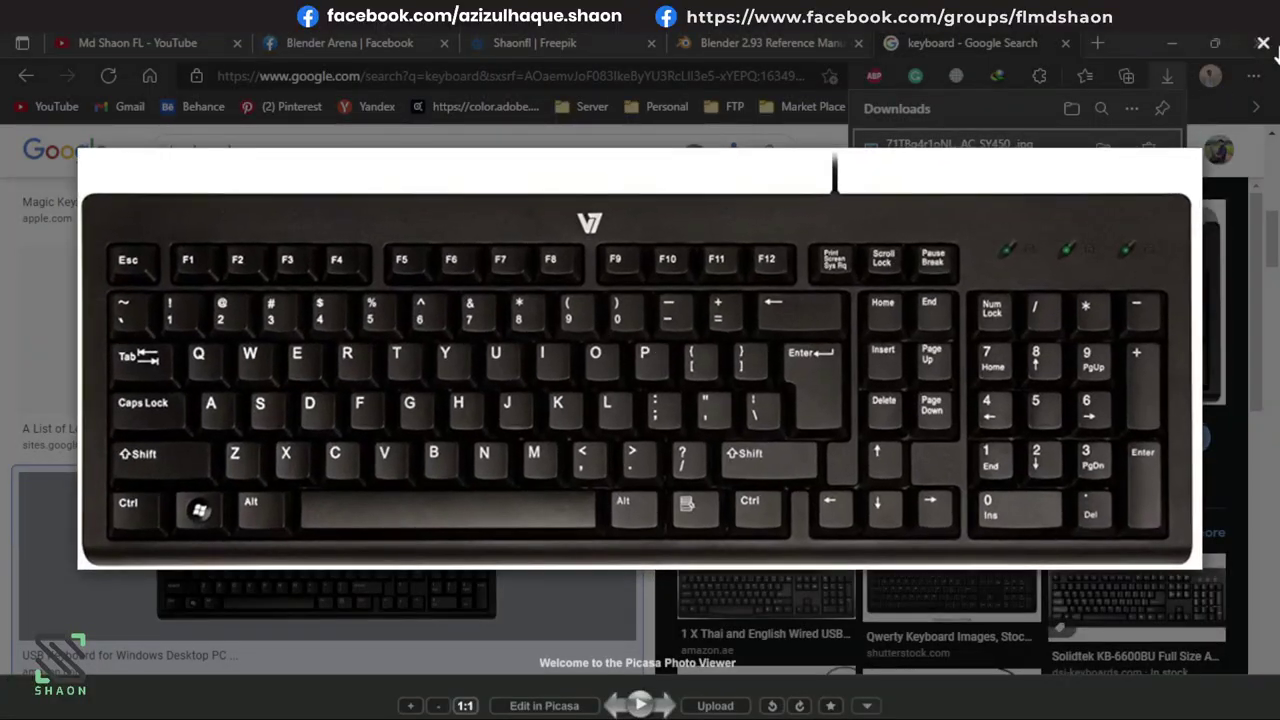
{"action": "left_click", "coordinate": [1263, 44]}
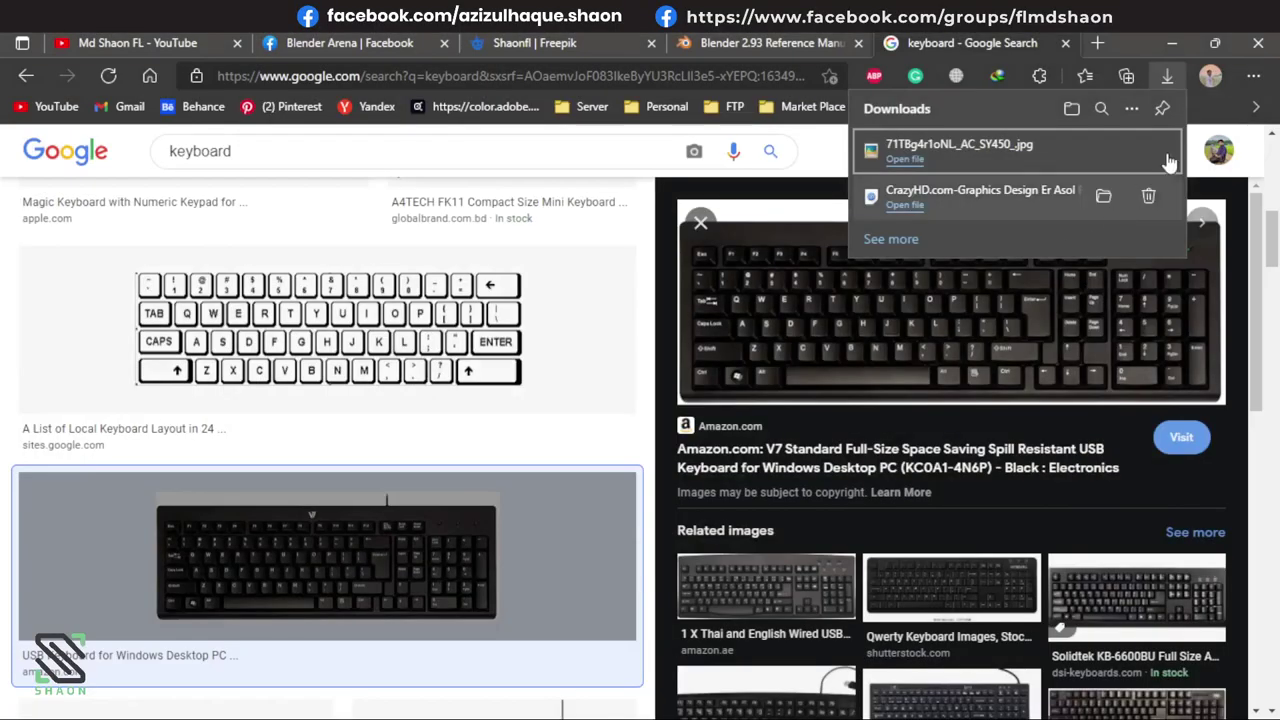
{"action": "left_click", "coordinate": [1161, 44]}
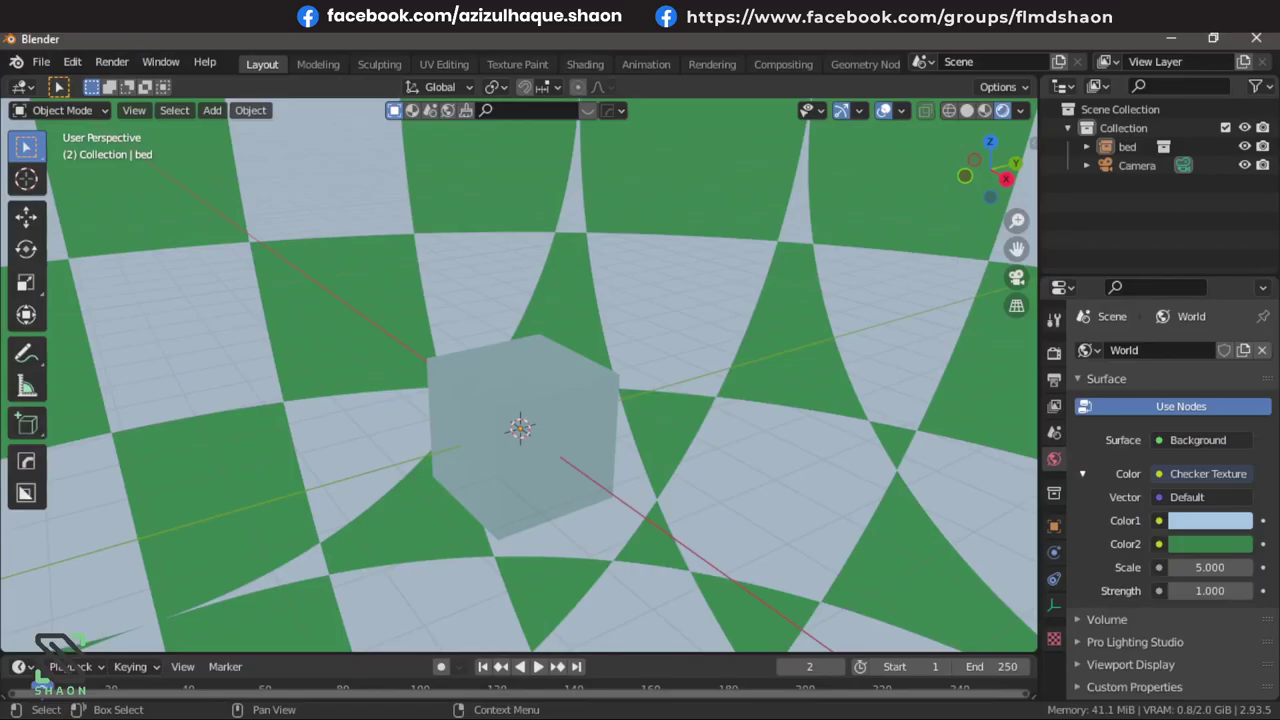
Start a new General scene without saving and delete its camera.
{"action": "left_click", "coordinate": [45, 62]}
{"action": "mouse_move", "coordinate": [64, 83]}
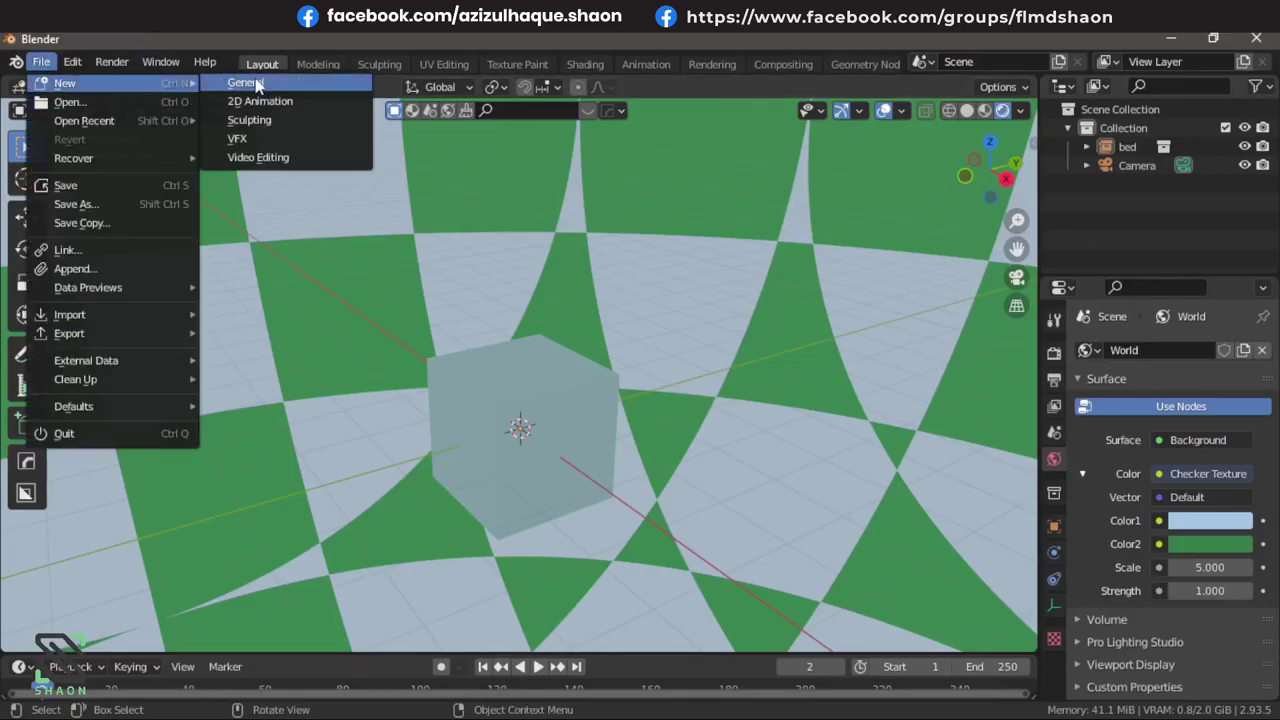
{"action": "left_click", "coordinate": [245, 82]}
{"action": "left_click", "coordinate": [667, 424]}
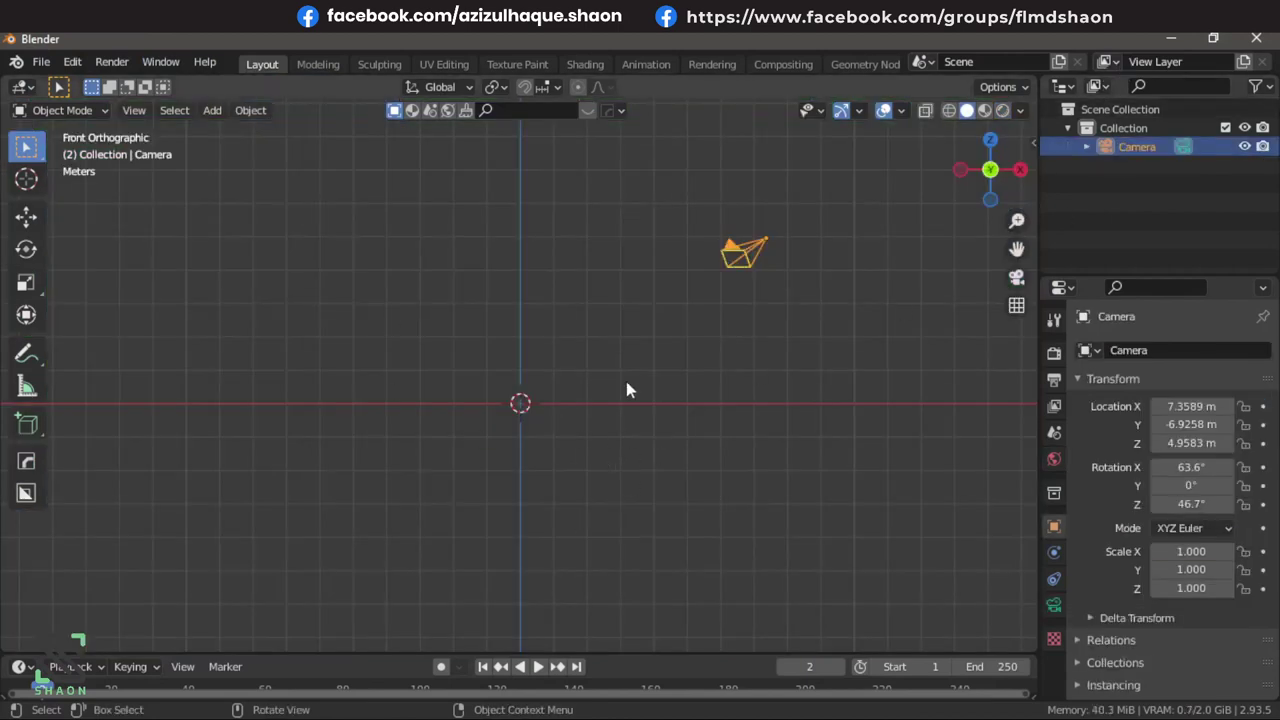
{"action": "left_click_drag", "start_coordinate": [646, 220], "coordinate": [838, 368]}
{"action": "key", "text": "Delete"}
Drag the keyboard jpg from New folder (2) into the viewport as a reference image.
{"action": "key", "text": "super+d"}
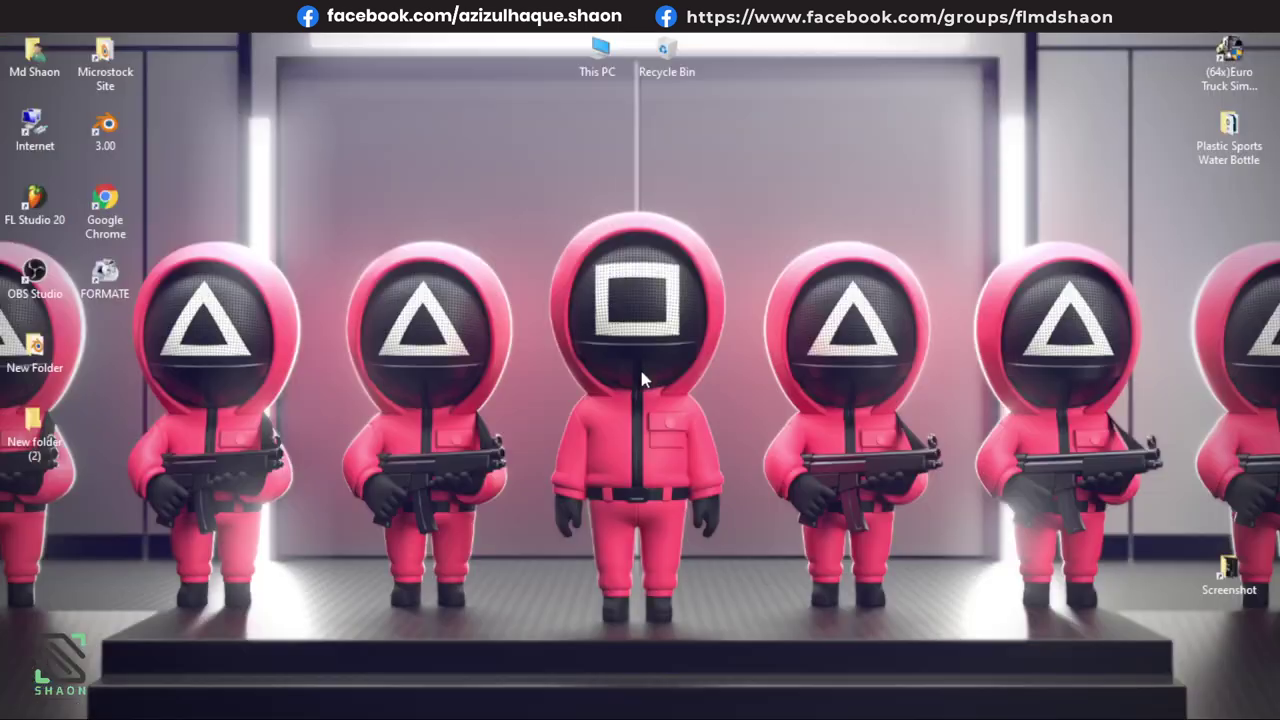
{"action": "left_click", "coordinate": [34, 440]}
{"action": "left_click", "coordinate": [55, 447]}
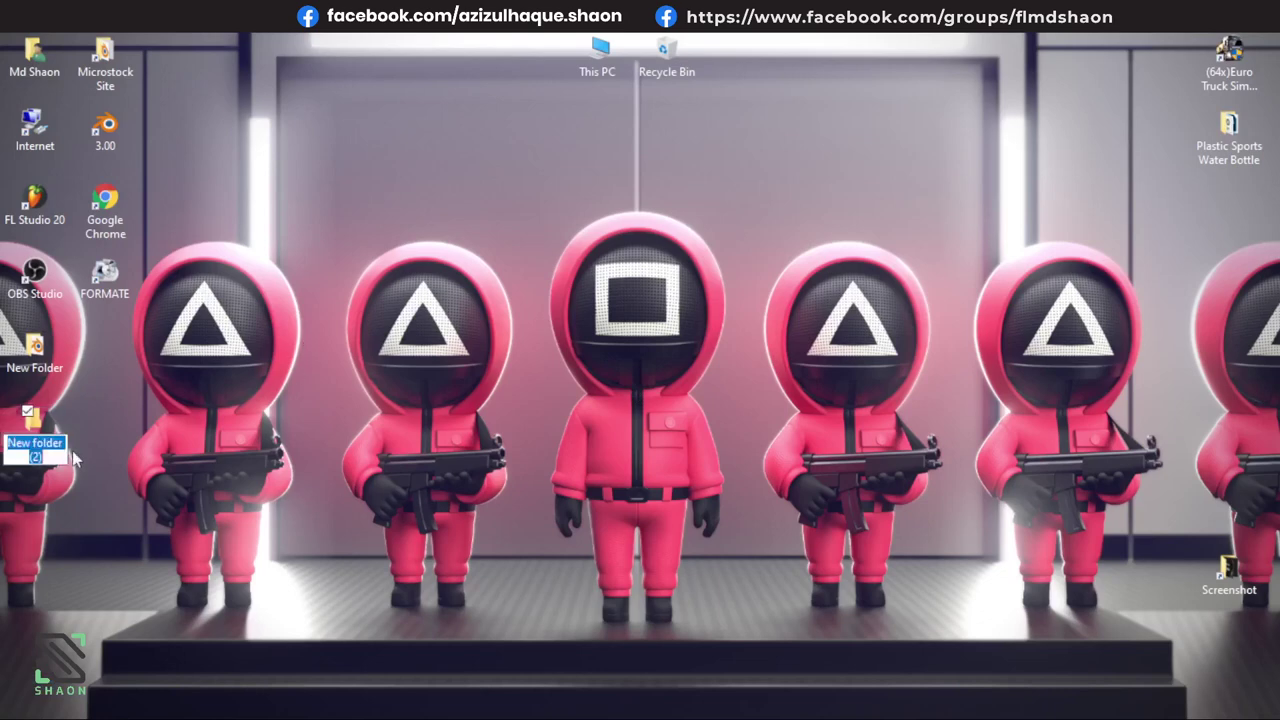
{"action": "key", "text": "Return"}
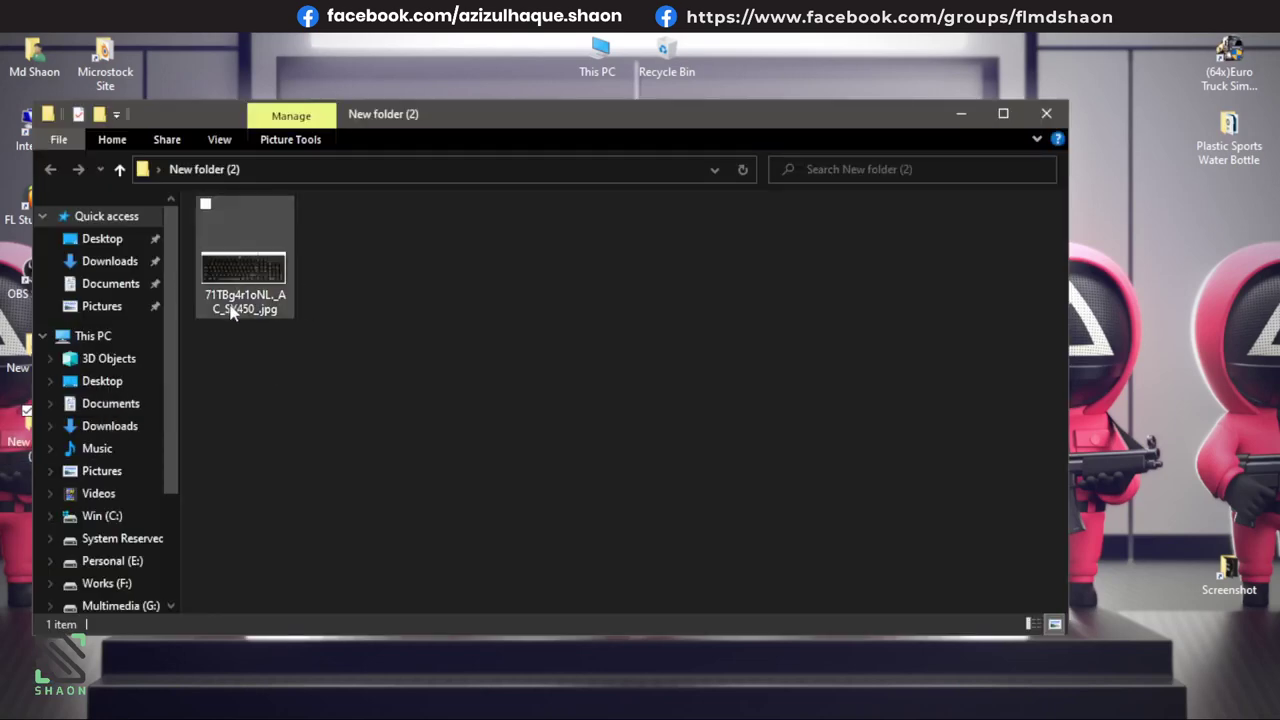
{"action": "mouse_move", "coordinate": [243, 268]}
{"action": "left_mouse_down"}
{"action": "mouse_move", "coordinate": [210, 35]}
{"action": "mouse_move", "coordinate": [514, 371]}
{"action": "left_mouse_up"}
{"action": "scroll", "coordinate": [560, 394], "scroll_direction": "up", "scroll_amount": 3}
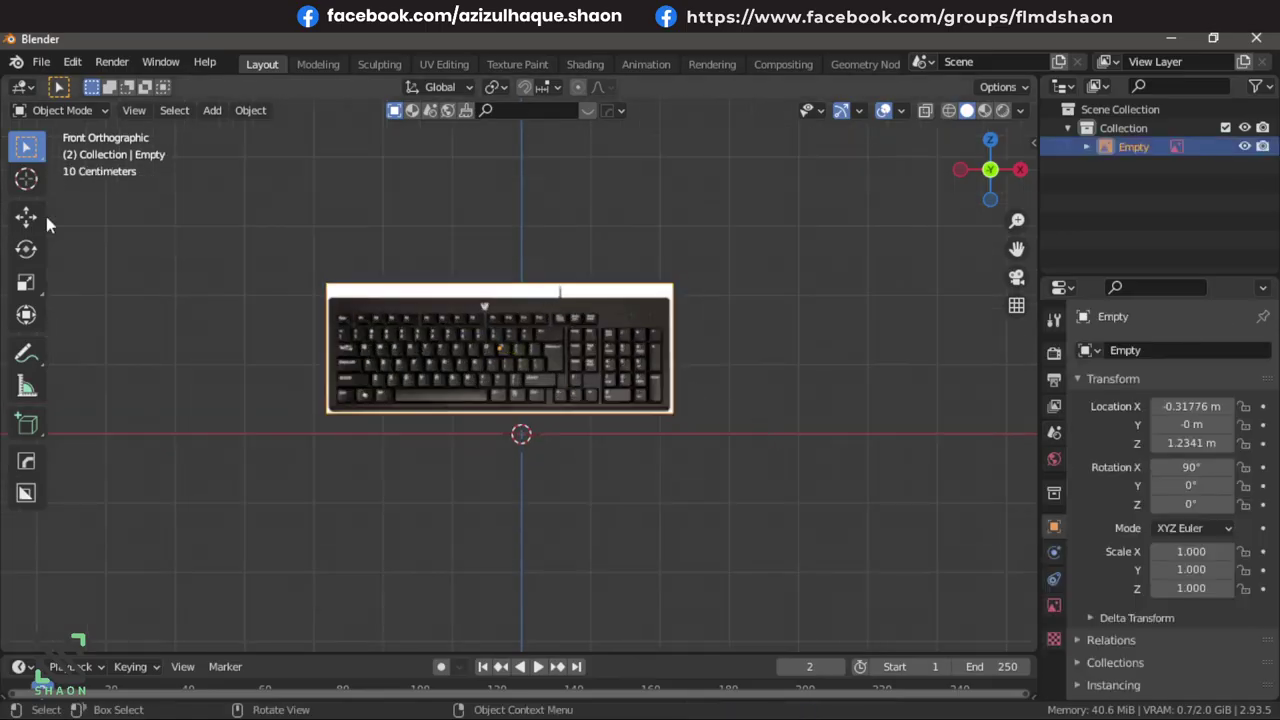
Scale the keyboard reference image up to 1.621 and reposition it.
{"action": "key", "text": "s"}
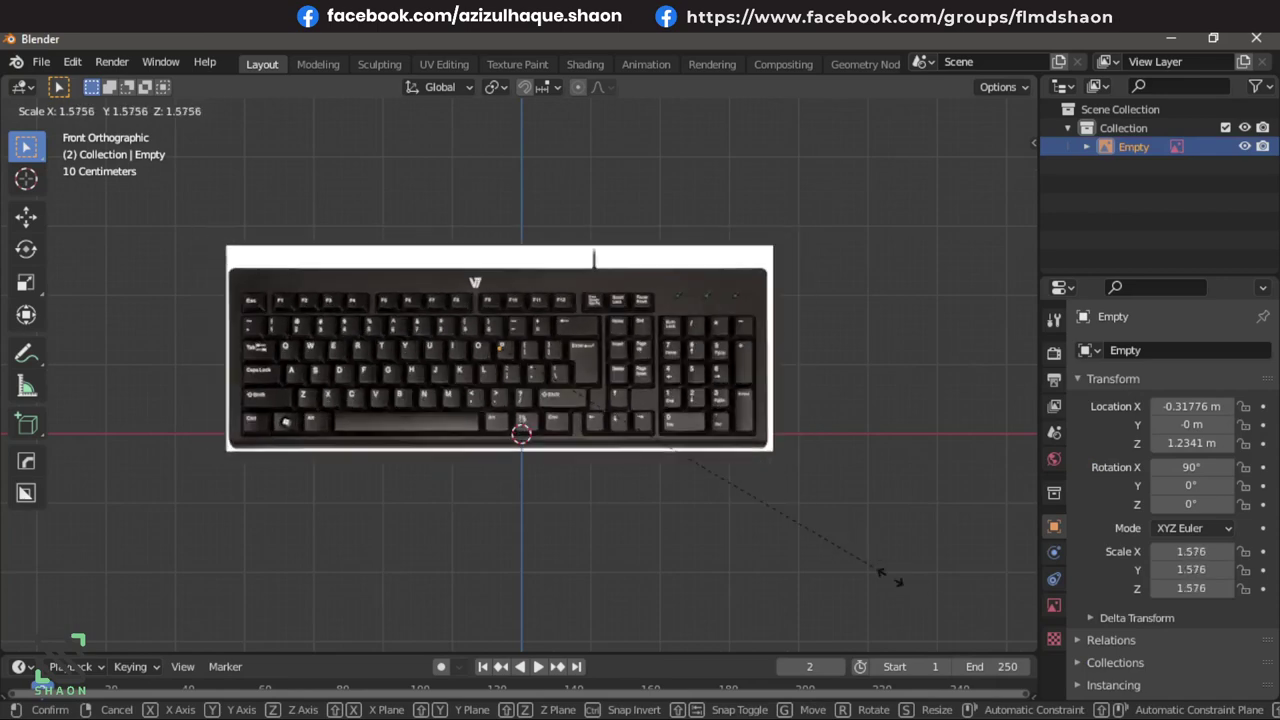
{"action": "left_click", "coordinate": [894, 583]}
{"action": "scroll", "coordinate": [688, 505], "scroll_direction": "up", "scroll_amount": 2}
{"action": "key", "text": "g"}
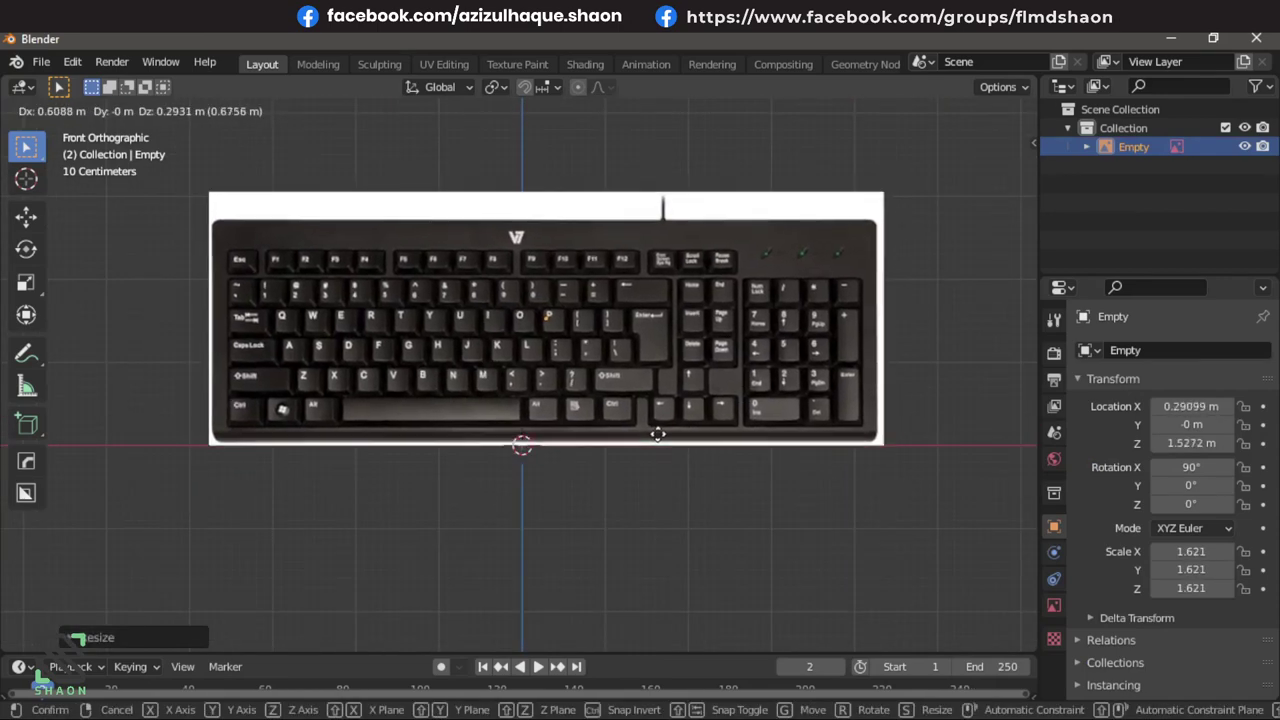
{"action": "left_click", "coordinate": [657, 430]}
{"action": "scroll", "coordinate": [665, 432], "scroll_direction": "down", "scroll_amount": 3}
{"action": "middle_click_drag", "start_coordinate": [674, 434], "coordinate": [508, 482]}
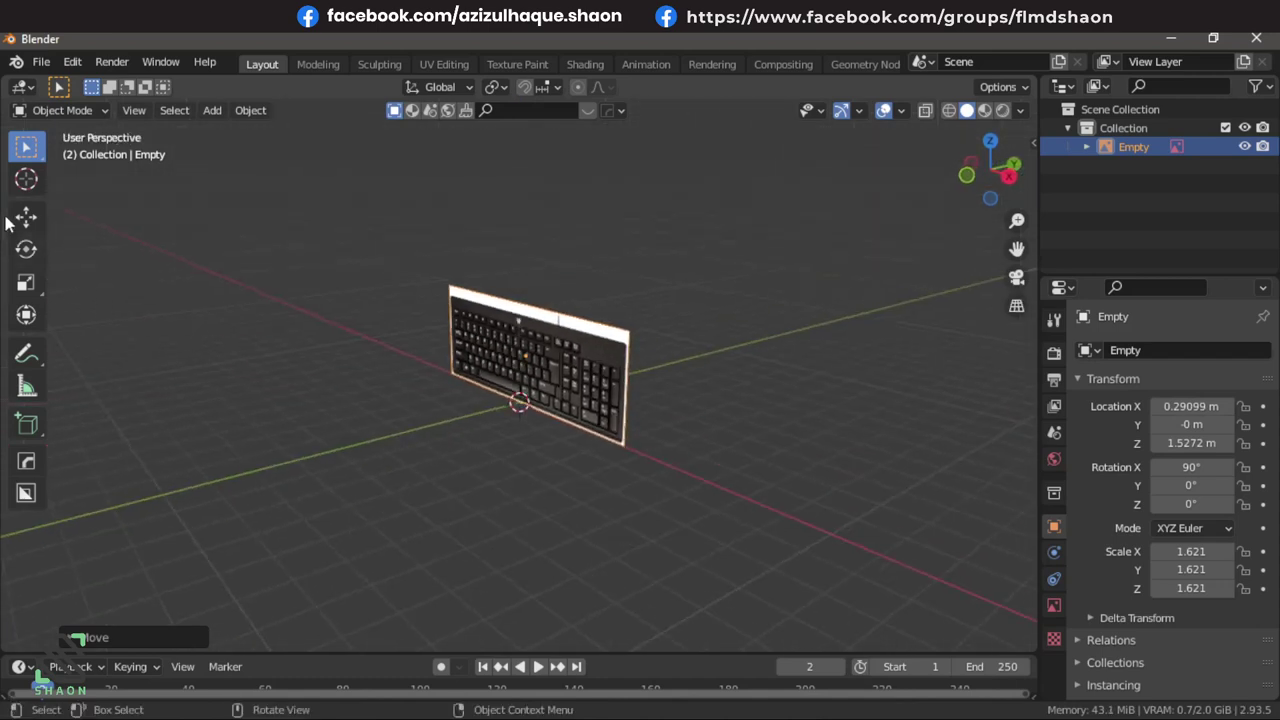
Drag the image along Y to 5.8118 m and open the outliner filter options.
{"action": "left_click", "coordinate": [42, 215]}
{"action": "left_click", "coordinate": [527, 355]}
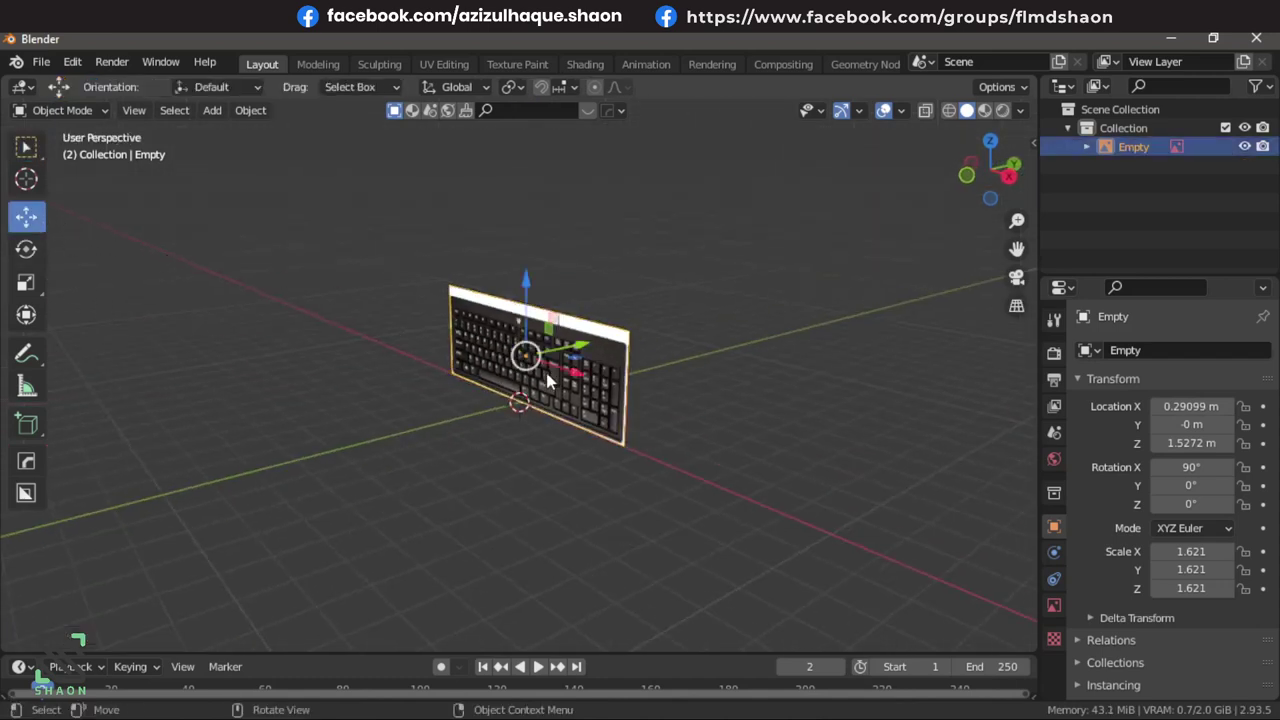
{"action": "left_click_drag", "start_coordinate": [570, 352], "coordinate": [705, 324]}
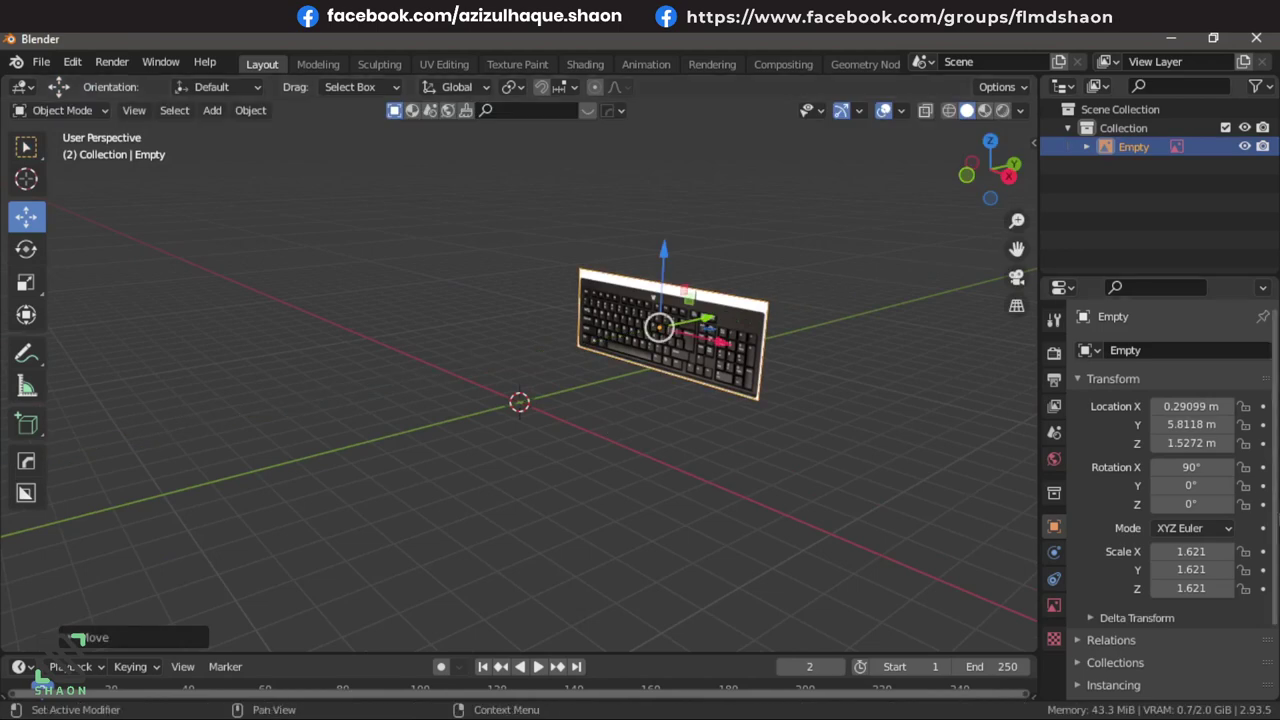
{"action": "left_click", "coordinate": [1260, 87]}
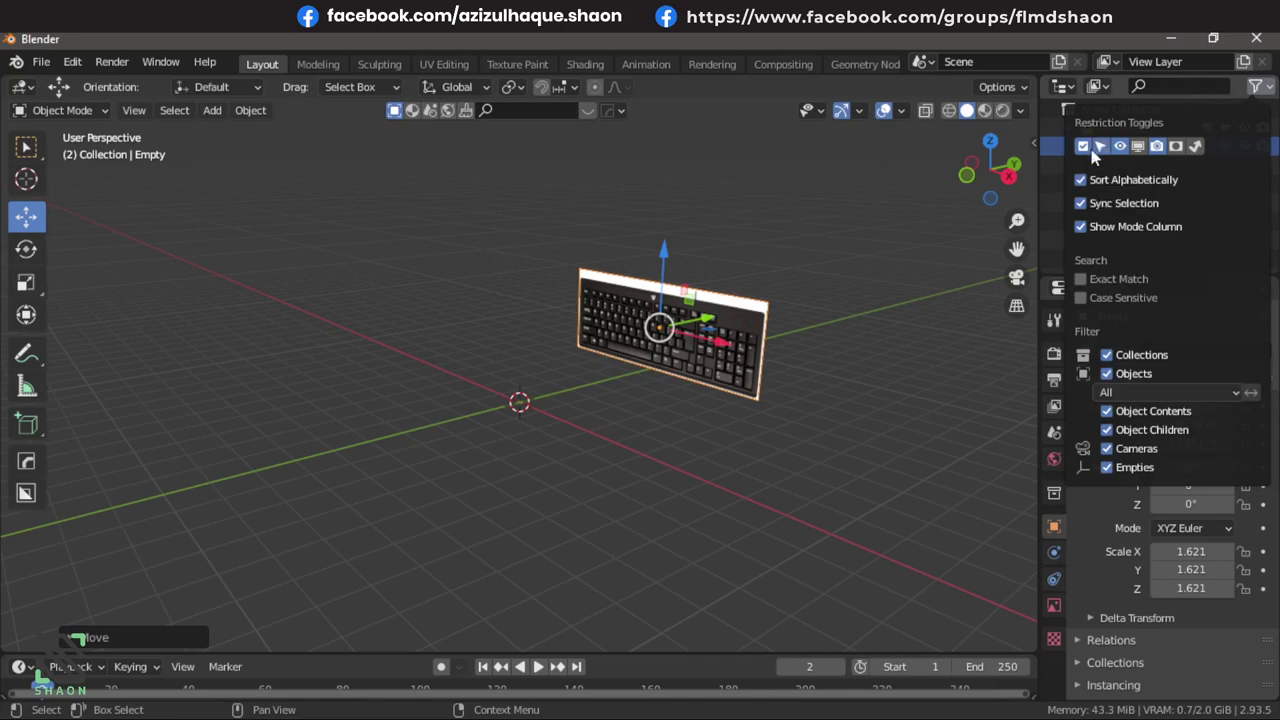
Make the keyboard image unselectable and set its opacity to 0.637.
{"action": "left_click", "coordinate": [1100, 146]}
{"action": "middle_click_drag", "start_coordinate": [596, 405], "coordinate": [732, 380]}
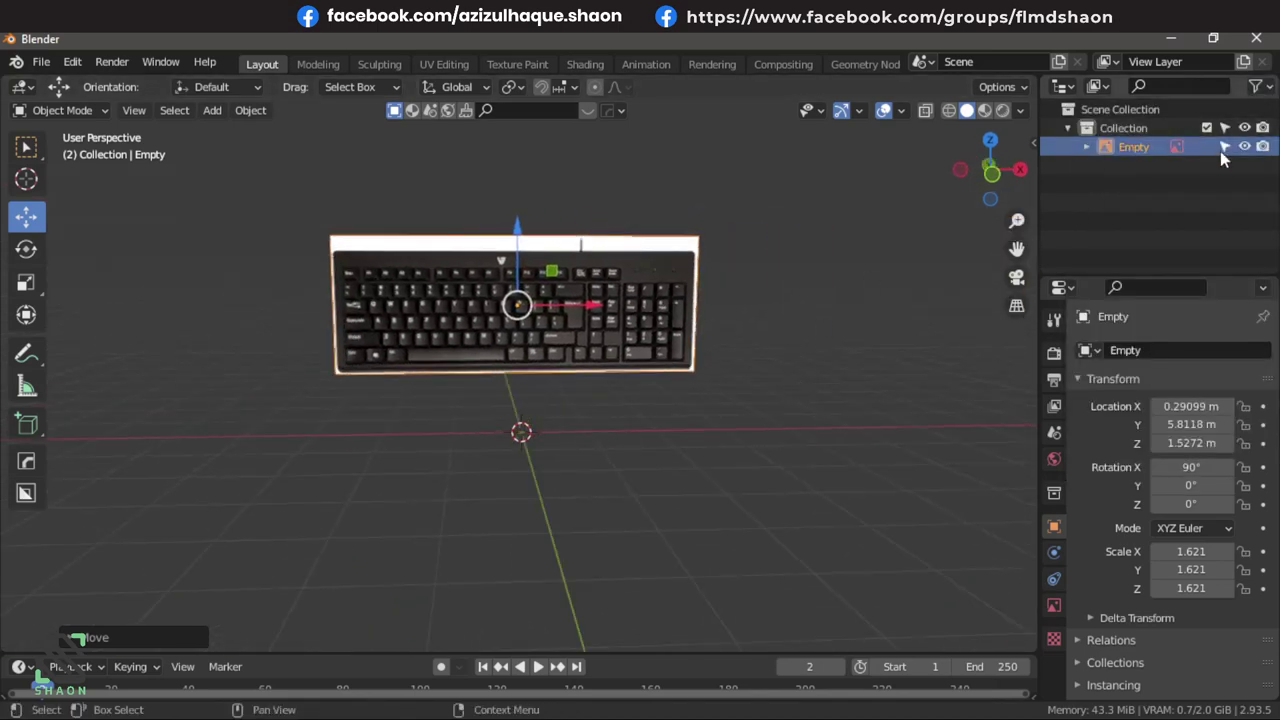
{"action": "left_click", "coordinate": [1223, 147]}
{"action": "left_click", "coordinate": [1046, 604]}
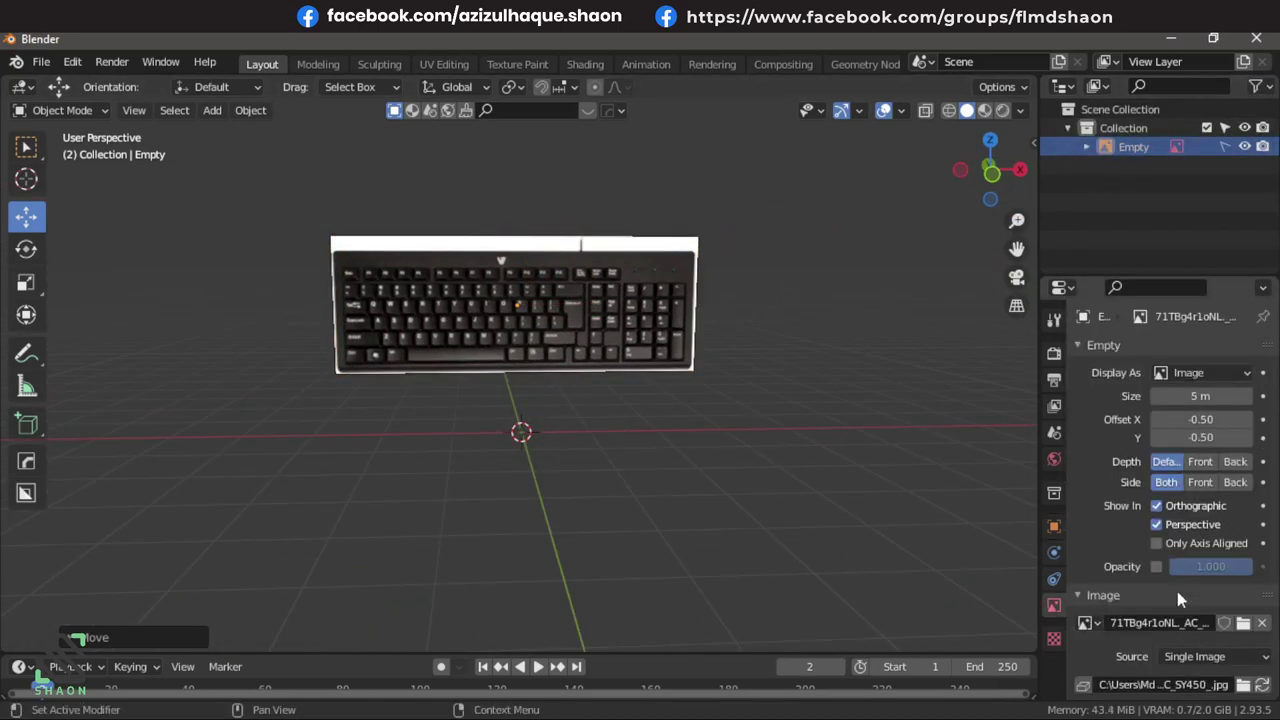
{"action": "left_click", "coordinate": [1156, 567]}
{"action": "left_click_drag", "start_coordinate": [1210, 566], "coordinate": [1170, 566]}
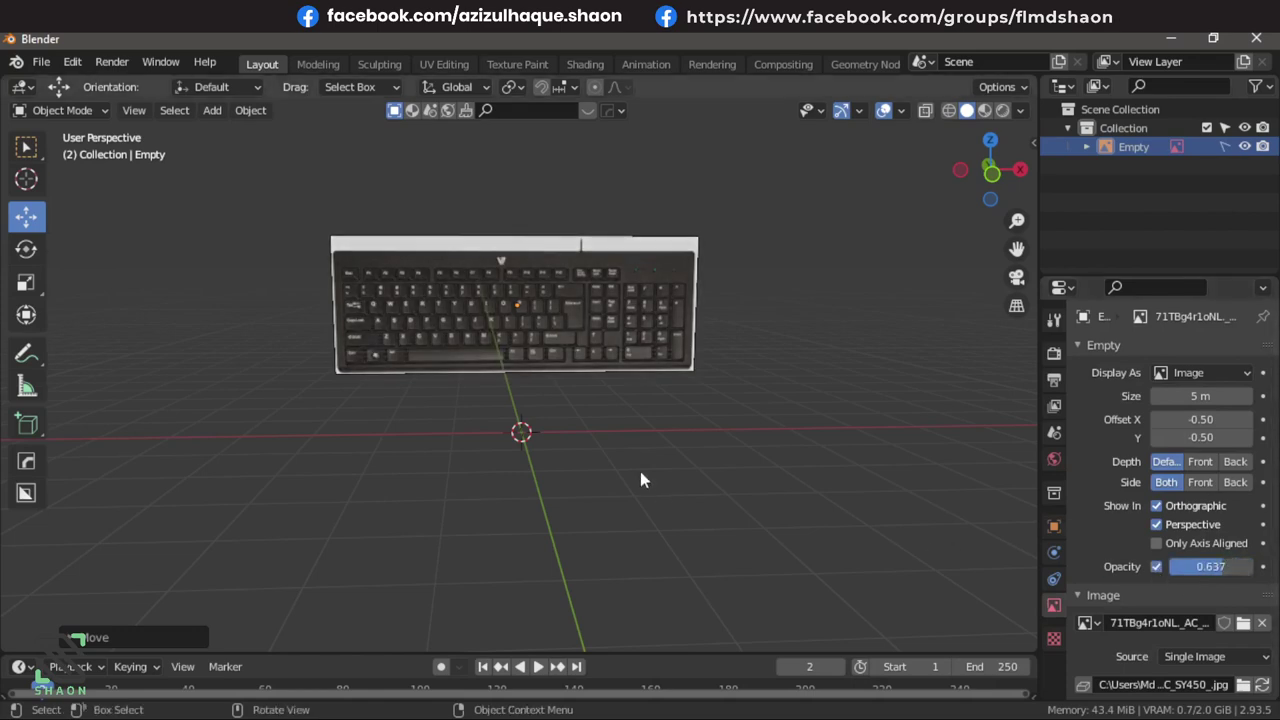
Switch to front view and zoom in on the number row keys.
{"action": "key", "text": "KP_1"}
{"action": "scroll", "coordinate": [640, 471], "scroll_direction": "up", "scroll_amount": 2}
{"action": "scroll", "coordinate": [521, 432], "scroll_direction": "up", "scroll_amount": 1}
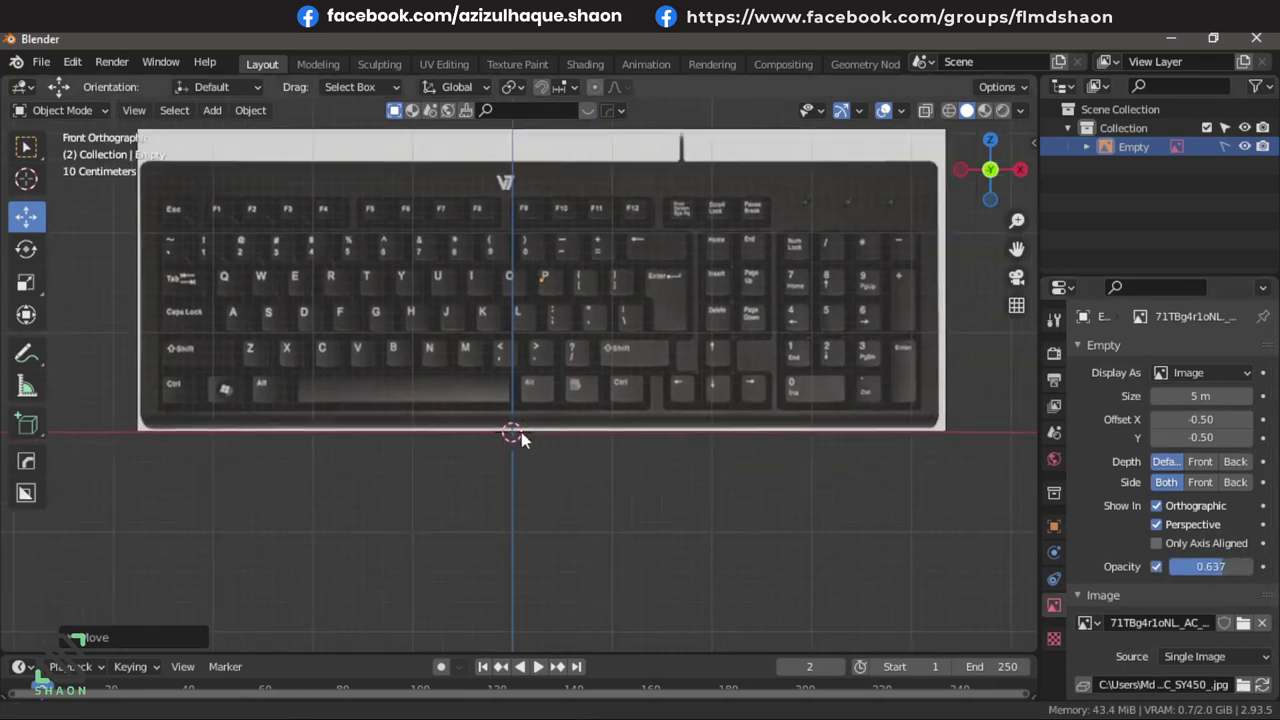
{"action": "scroll", "coordinate": [320, 290], "scroll_direction": "up", "scroll_amount": 2}
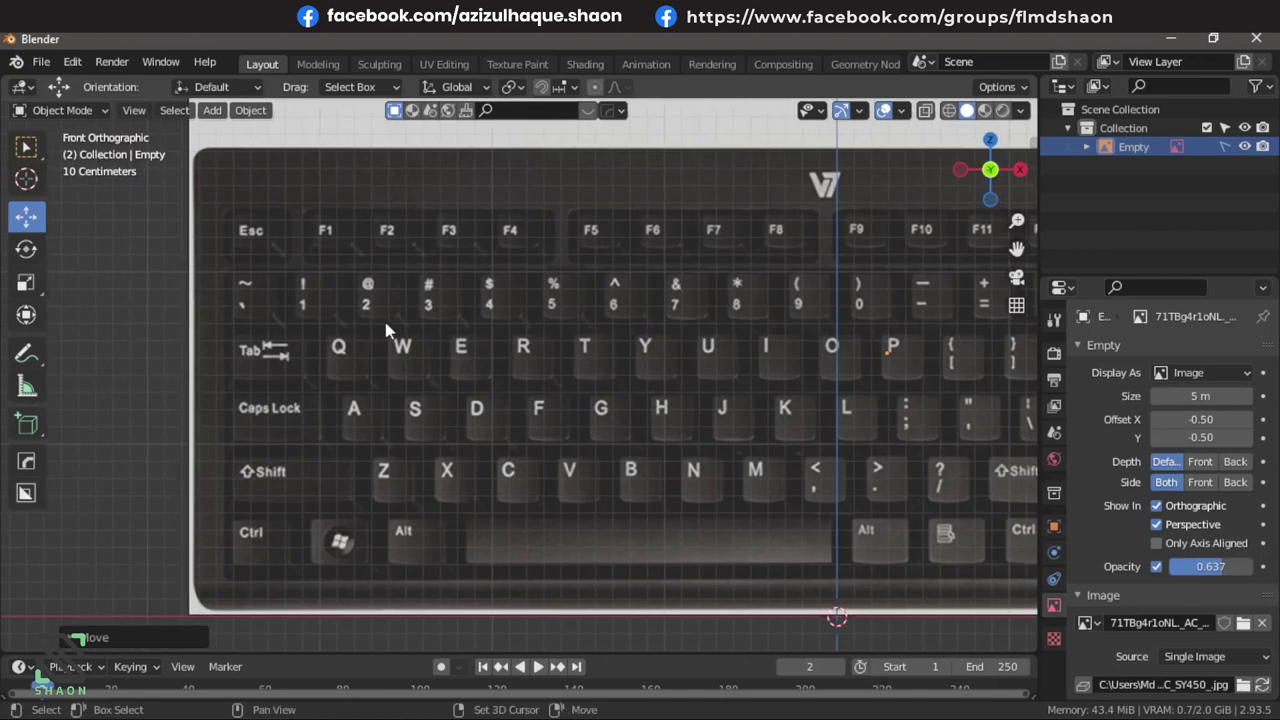
{"action": "middle_click_drag", "start_coordinate": [283, 305], "coordinate": [343, 318], "text": "shift"}
{"action": "scroll", "coordinate": [343, 318], "scroll_direction": "up", "scroll_amount": 1}
{"action": "scroll", "coordinate": [351, 307], "scroll_direction": "up", "scroll_amount": 2}
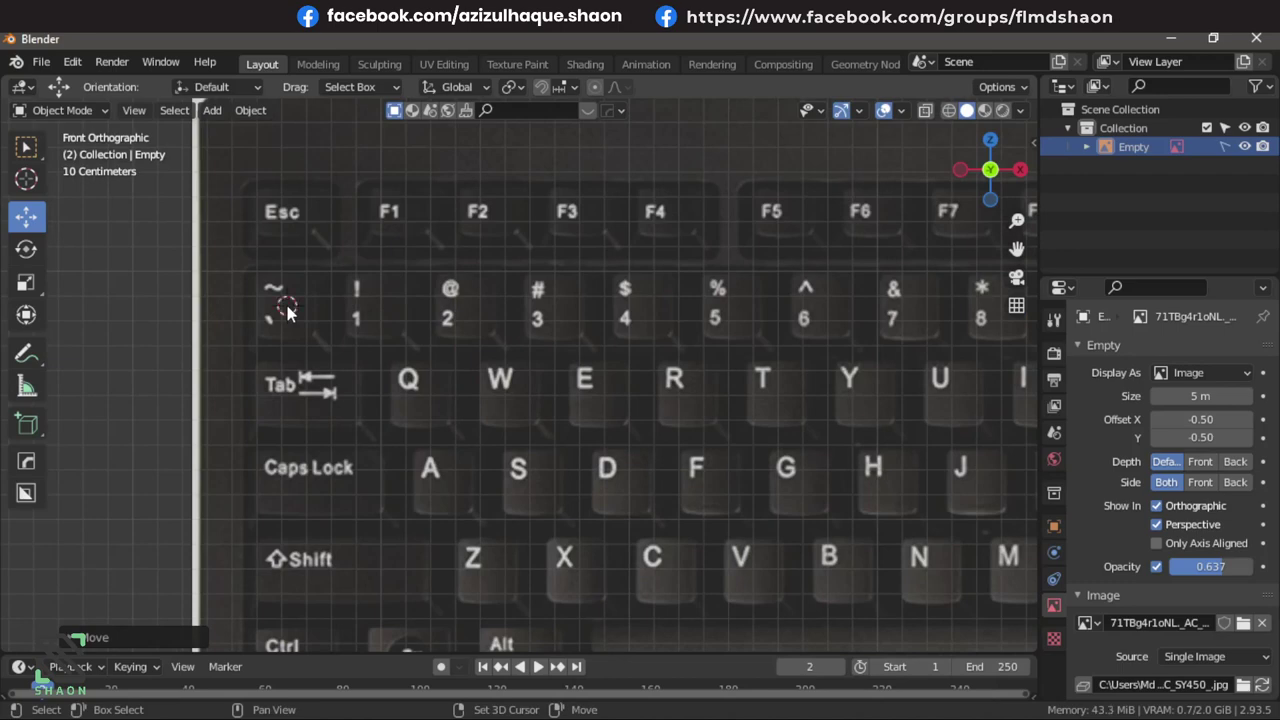
Add a plane and rotate it 90° on X to stand upright.
{"action": "key", "text": "shift+a"}
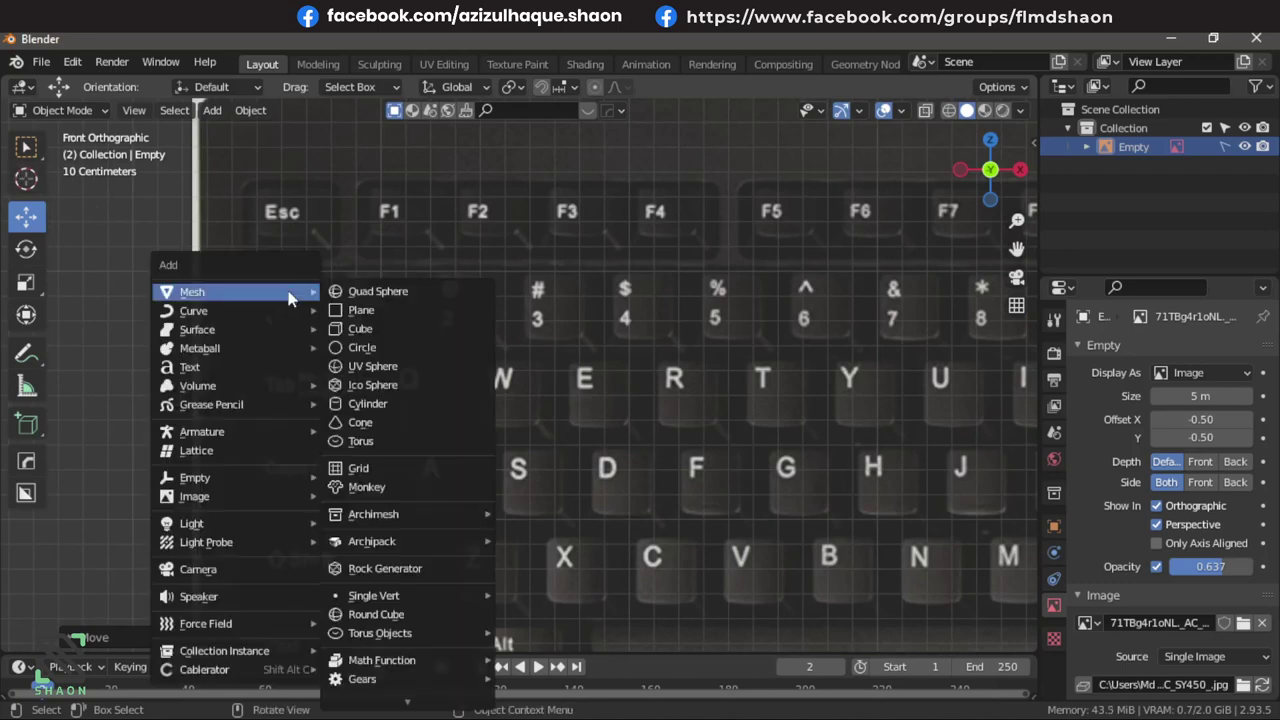
{"action": "left_click", "coordinate": [383, 289]}
{"action": "key", "text": "r"}
{"action": "key", "text": "x"}
{"action": "key", "text": "9"}
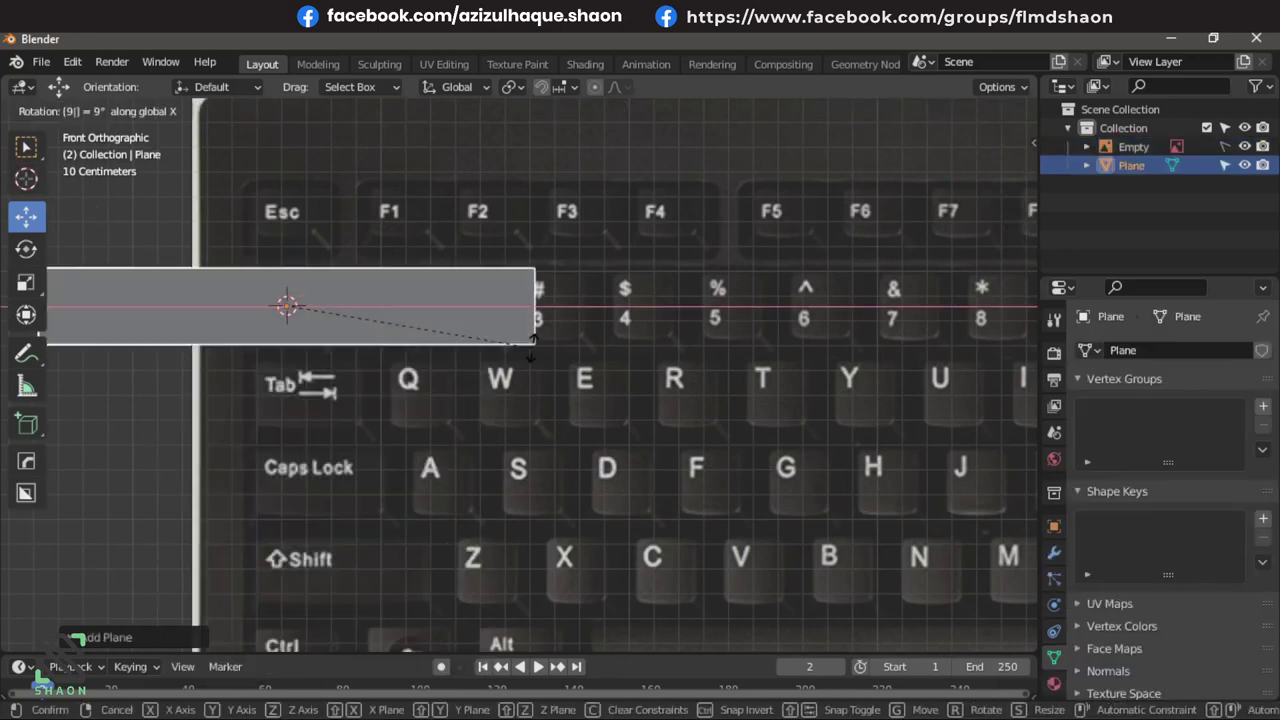
{"action": "key", "text": "0"}
{"action": "key", "text": "Return"}
Scale the plane to 0.1206 over the tilde key and check it from right view.
{"action": "key", "text": "s"}
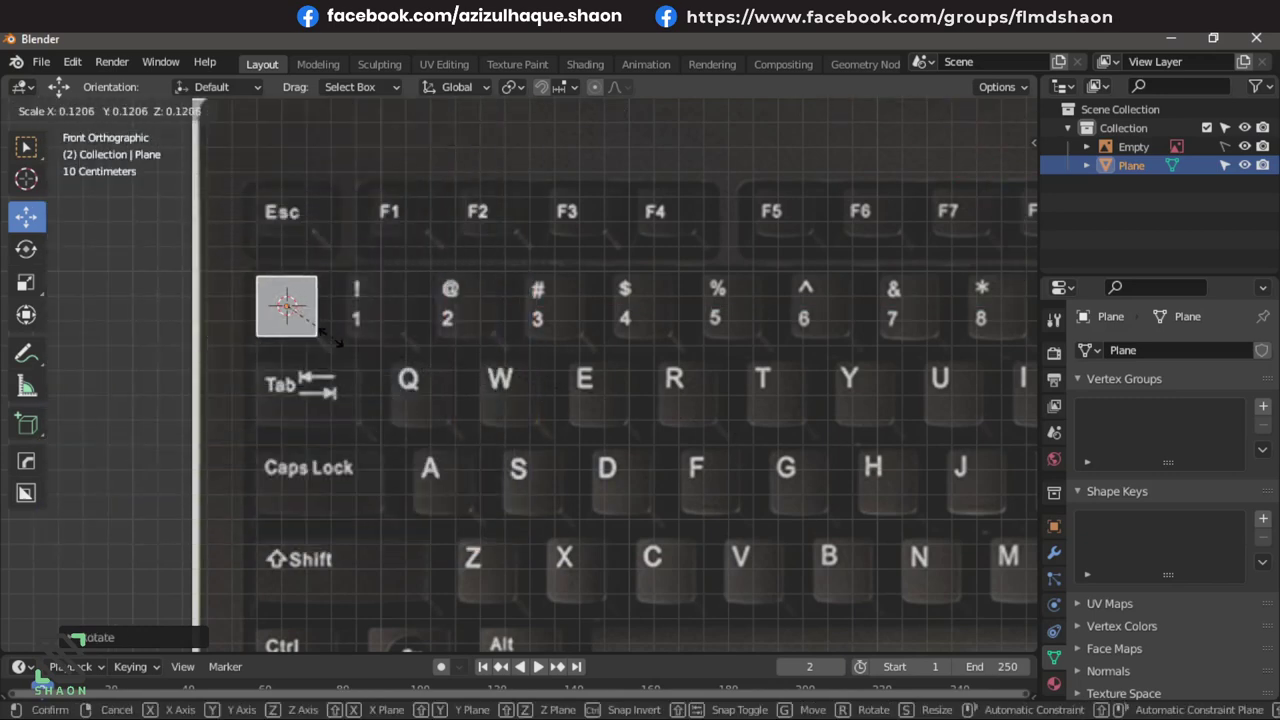
{"action": "left_click", "coordinate": [338, 349]}
{"action": "key", "text": "KP_3"}
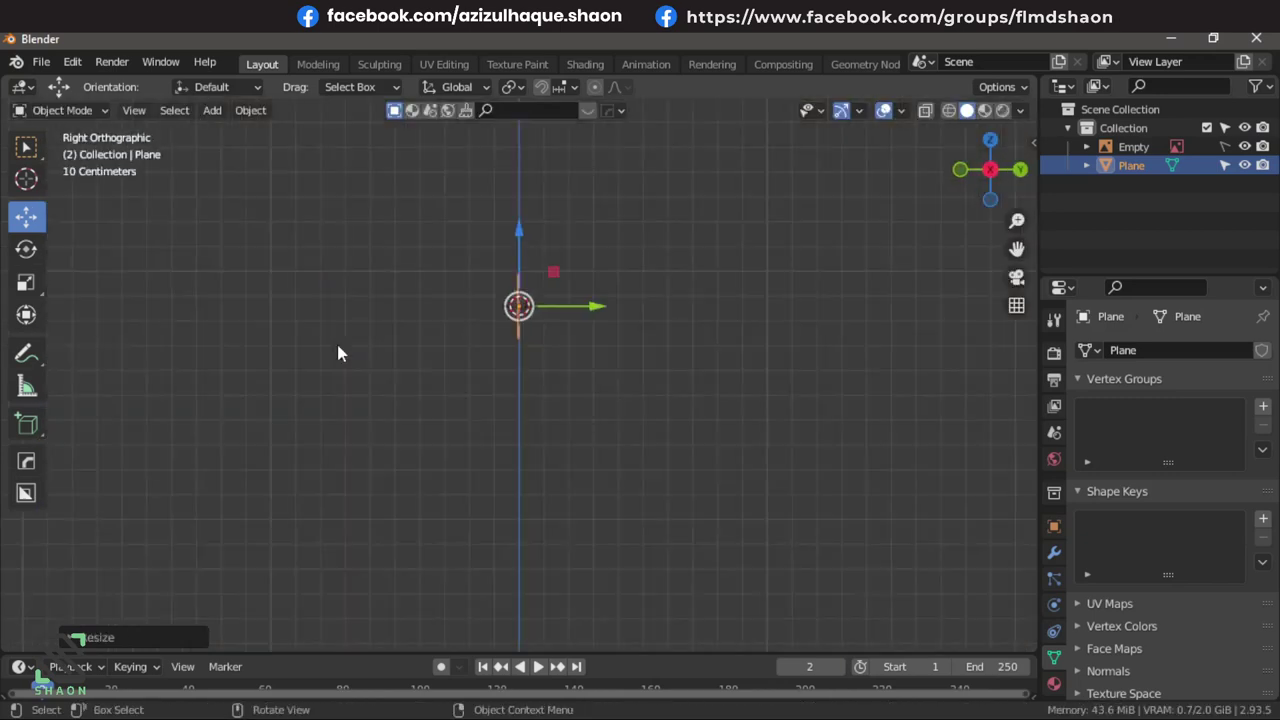
{"action": "mouse_move", "coordinate": [497, 423]}
{"action": "middle_mouse_down"}
{"action": "mouse_move", "coordinate": [452, 422]}
{"action": "mouse_move", "coordinate": [625, 388]}
{"action": "mouse_move", "coordinate": [503, 428]}
{"action": "middle_mouse_up"}
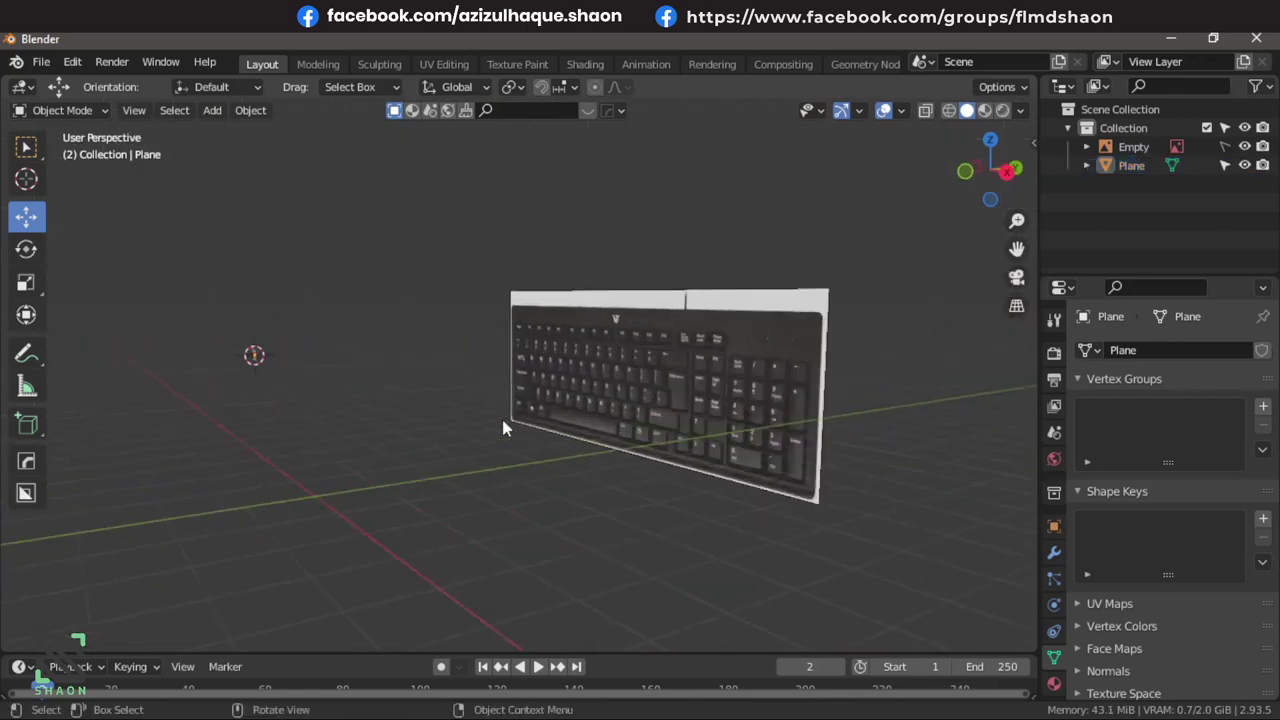
{"action": "key", "text": "KP_3"}
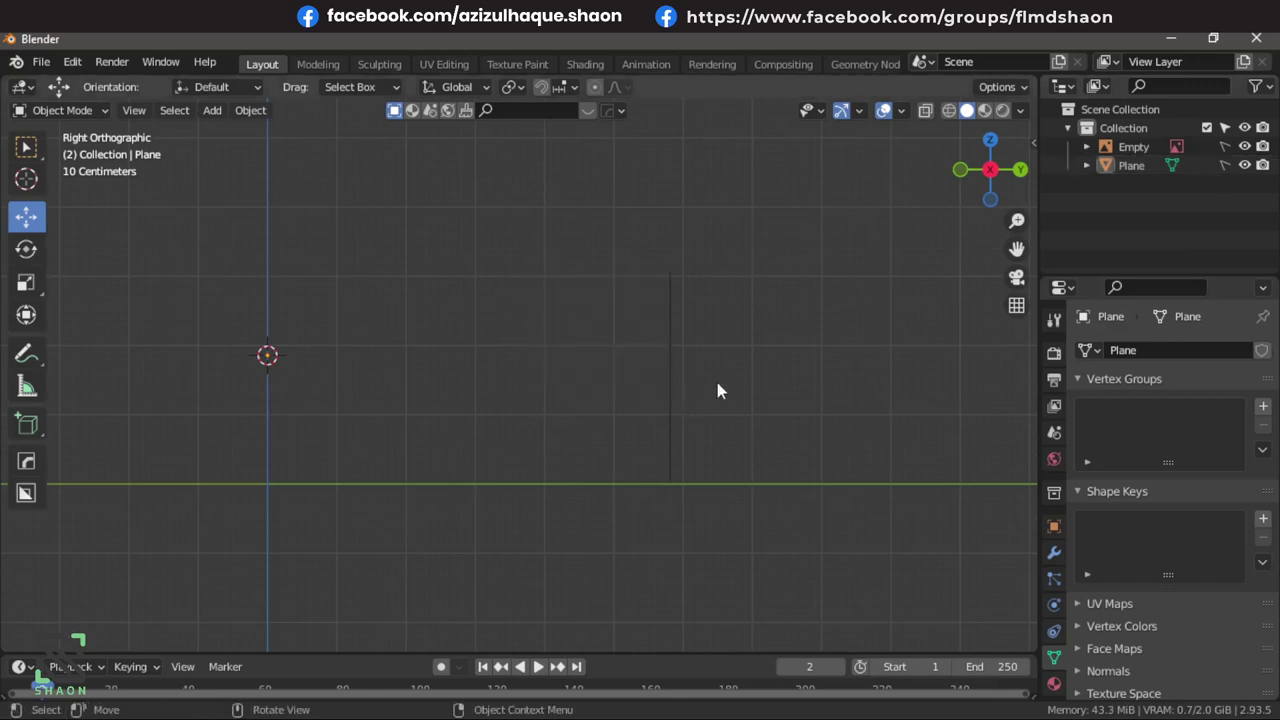
{"action": "key", "text": "x"}
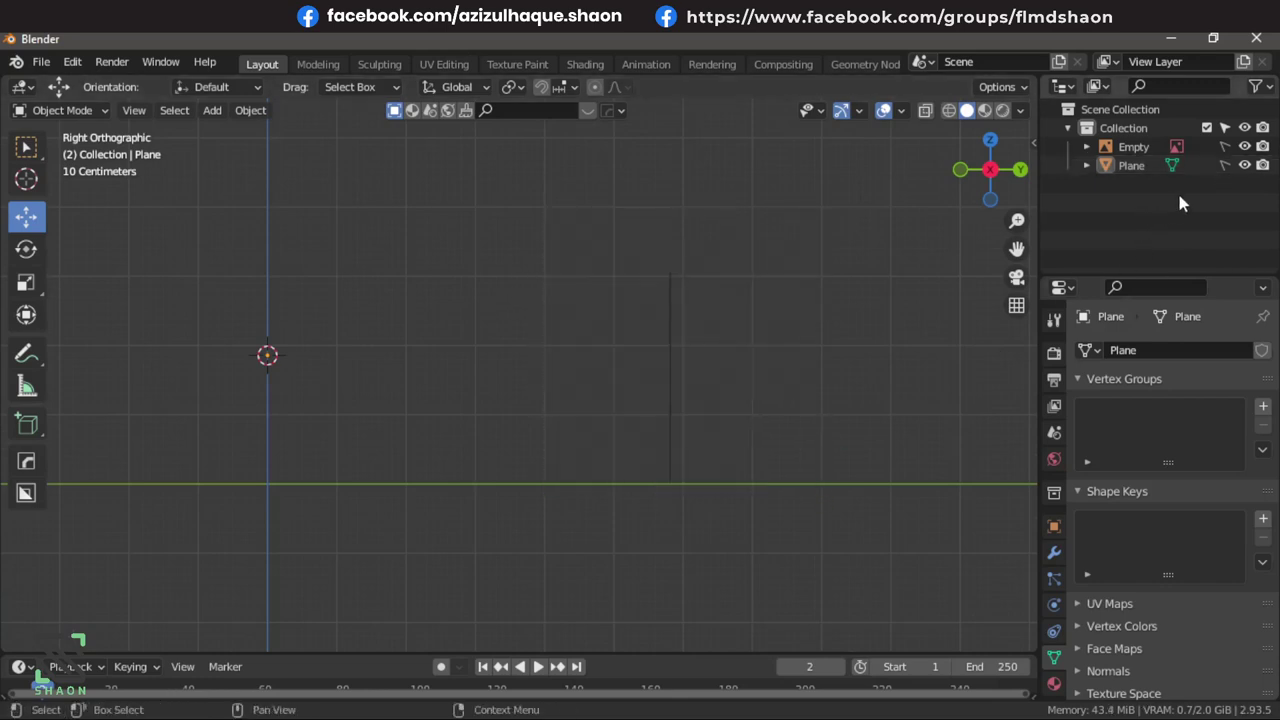
Rotate the keyboard reference image to lie flat on the ground plane.
{"action": "left_click", "coordinate": [1210, 148]}
{"action": "key", "text": "r"}
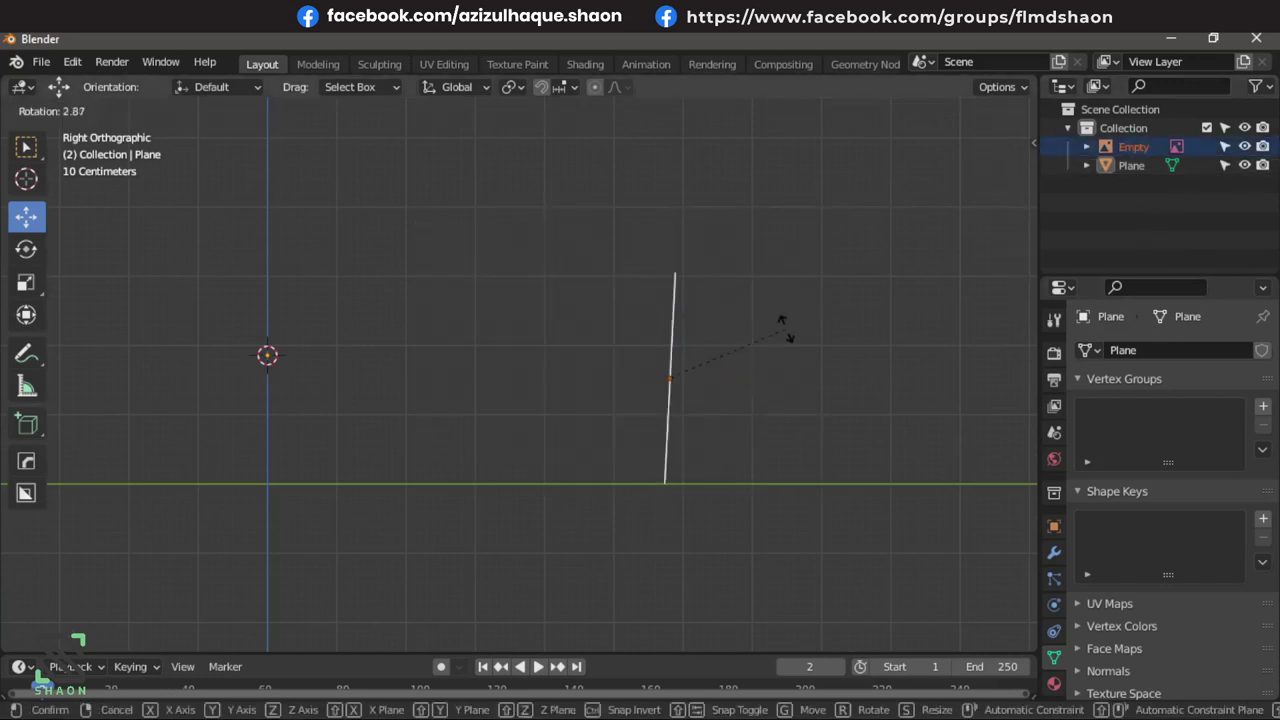
{"action": "right_click", "coordinate": [785, 456]}
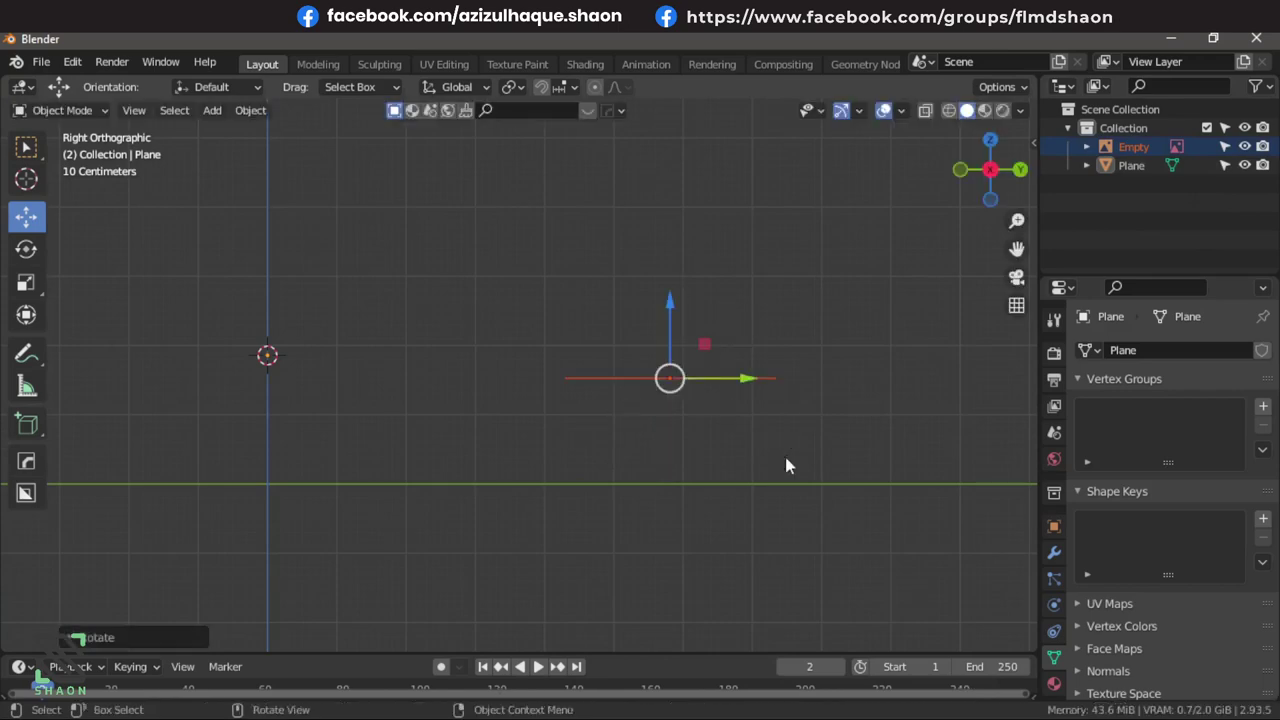
{"action": "mouse_move", "coordinate": [785, 465]}
{"action": "middle_mouse_down"}
{"action": "mouse_move", "coordinate": [800, 517]}
{"action": "mouse_move", "coordinate": [828, 546]}
{"action": "middle_mouse_up"}
{"action": "key", "text": "KP_7"}
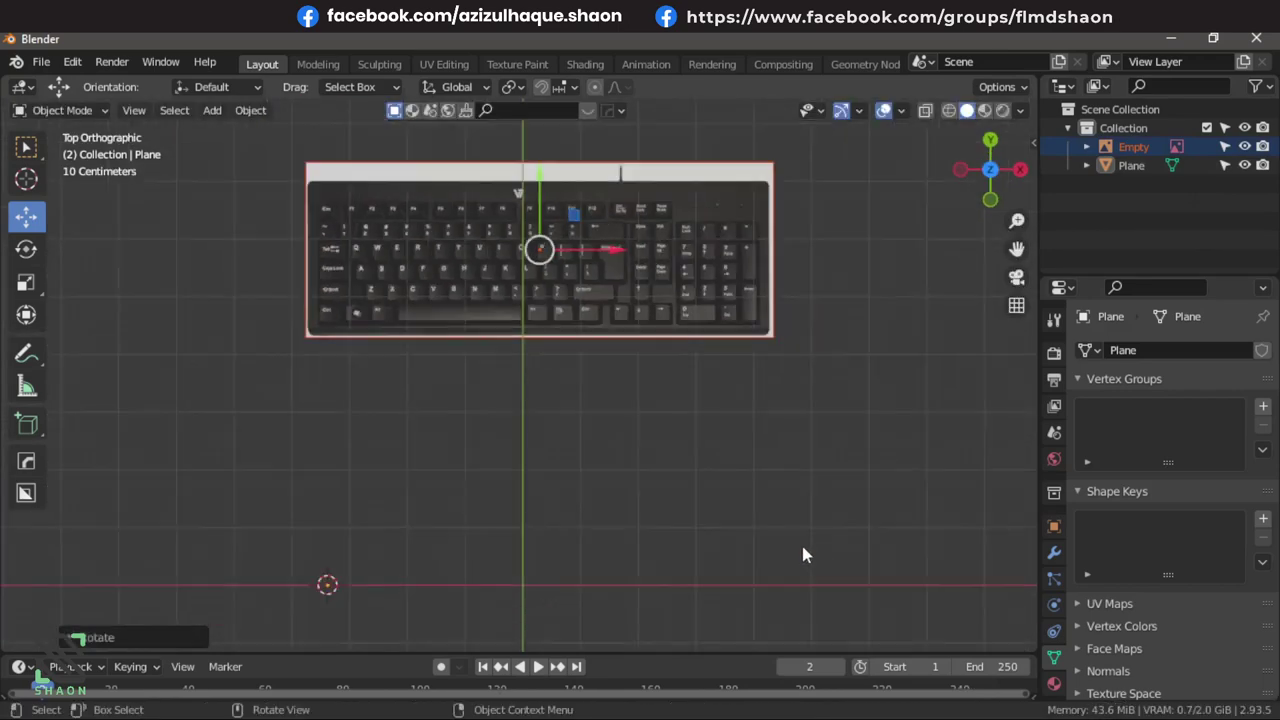
Move the image back toward the origin along Y and Z, then delete the small plane.
{"action": "scroll", "coordinate": [805, 555], "scroll_direction": "down", "scroll_amount": 3}
{"action": "left_click_drag", "start_coordinate": [537, 233], "coordinate": [531, 378]}
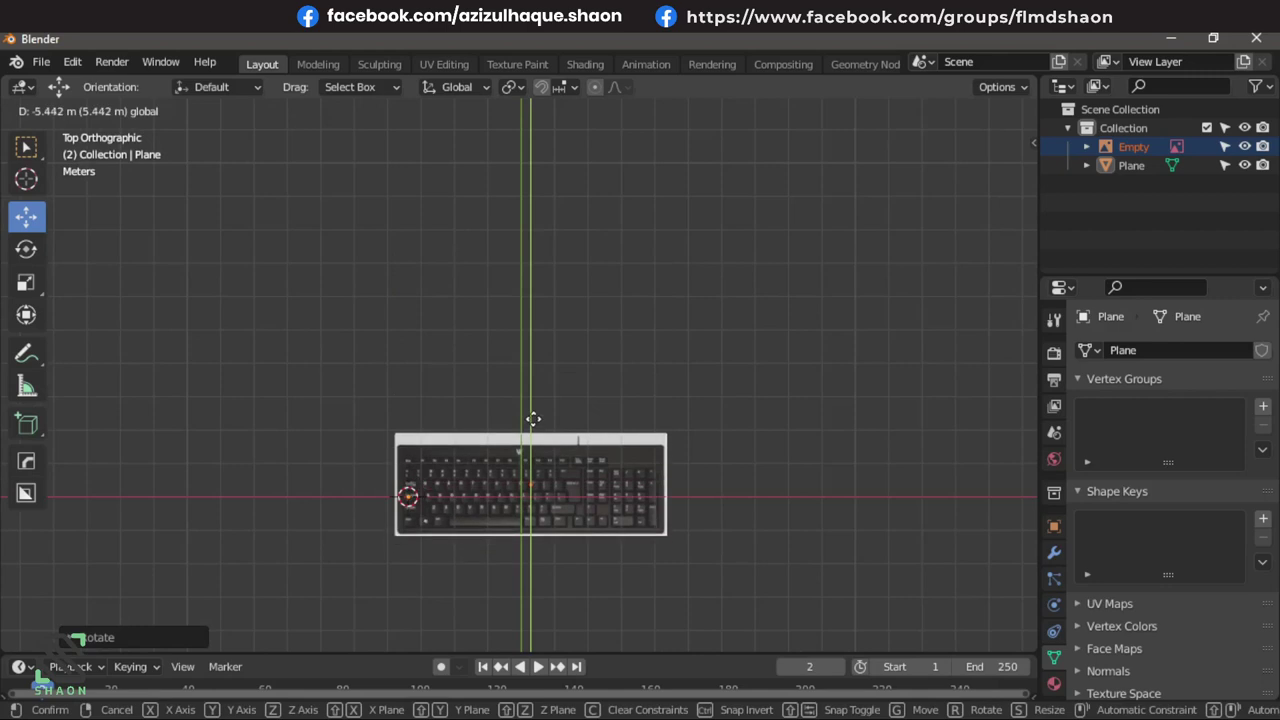
{"action": "middle_click_drag", "start_coordinate": [546, 510], "coordinate": [480, 316]}
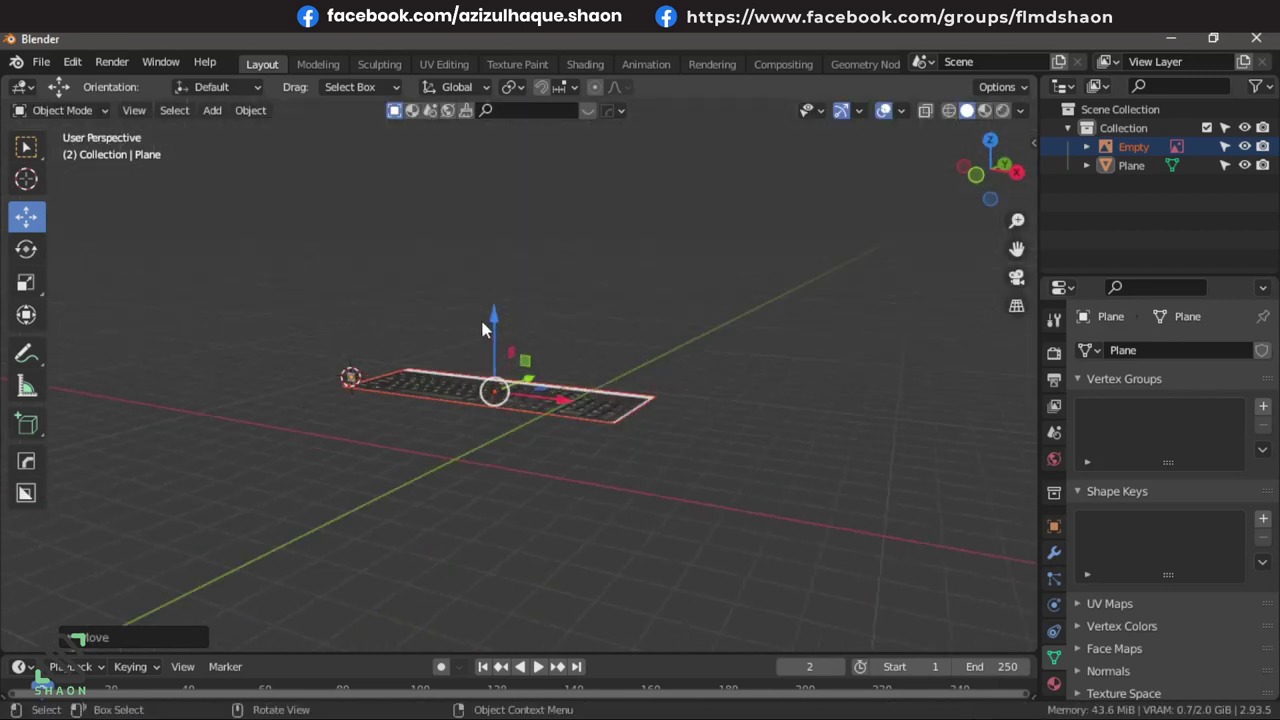
{"action": "left_click_drag", "start_coordinate": [488, 322], "coordinate": [500, 413]}
{"action": "left_click", "coordinate": [500, 413]}
{"action": "left_click", "coordinate": [349, 375]}
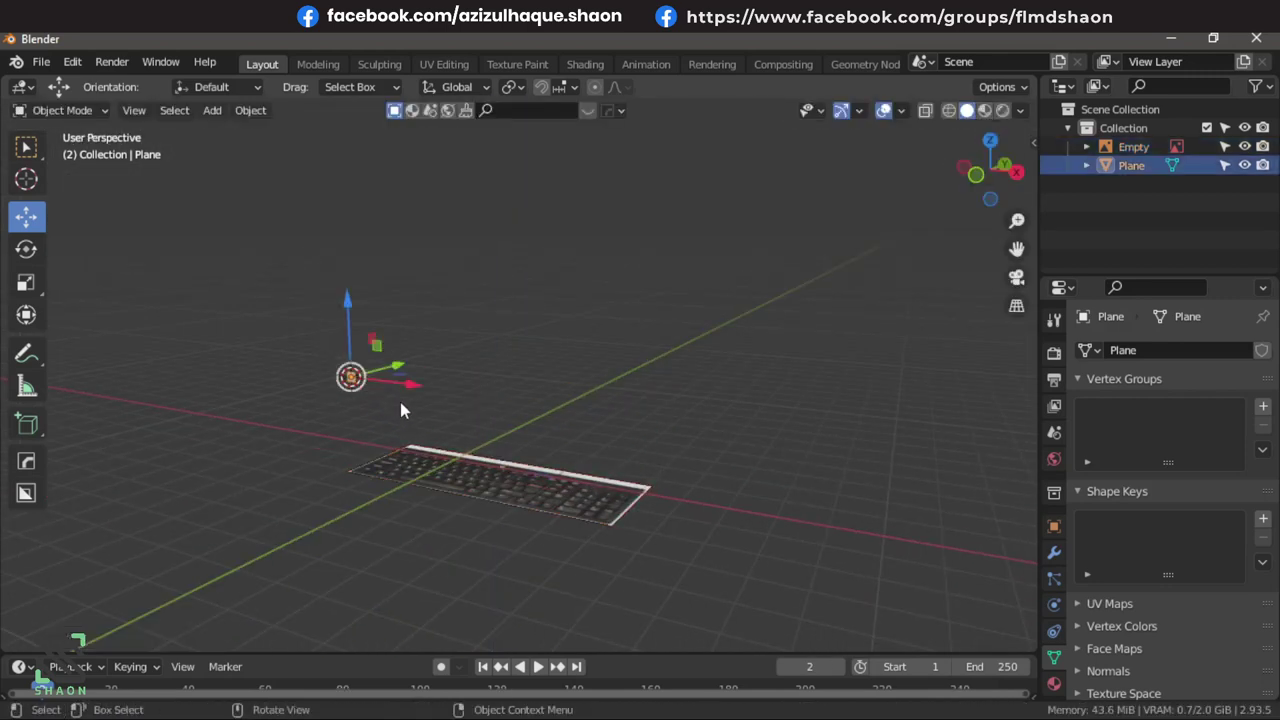
{"action": "key", "text": "Delete"}
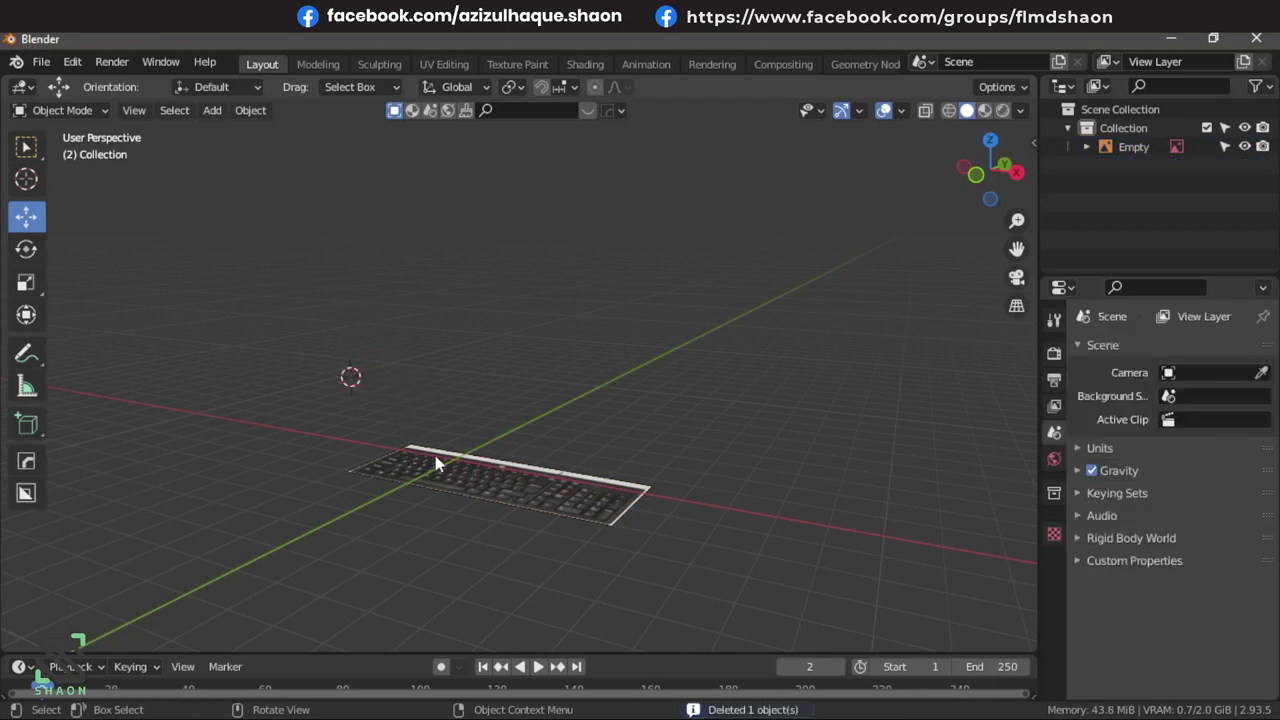
Add a plane in top view and shrink it to one key's size on the number row.
{"action": "left_click", "coordinate": [1219, 147]}
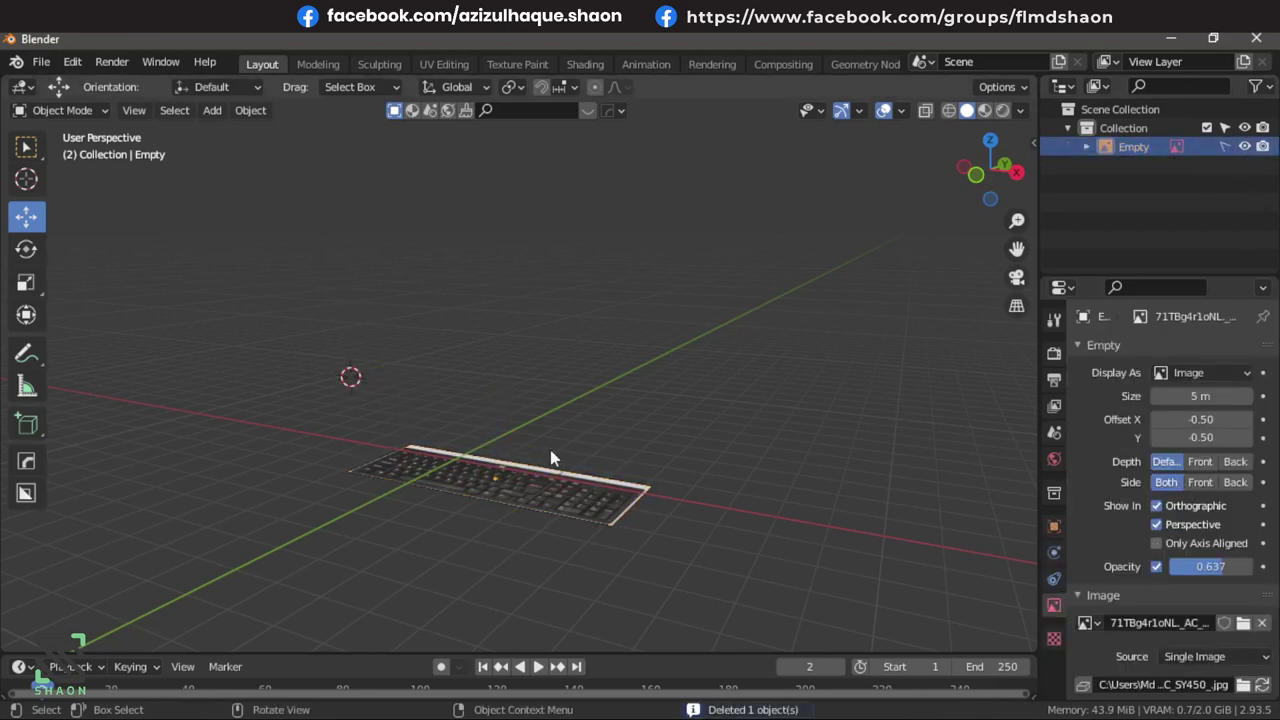
{"action": "key", "text": "KP_7"}
{"action": "scroll", "coordinate": [563, 484], "scroll_direction": "up", "scroll_amount": 6}
{"action": "scroll", "coordinate": [563, 484], "scroll_direction": "up", "scroll_amount": 2}
{"action": "scroll", "coordinate": [612, 394], "scroll_direction": "down", "scroll_amount": 2, "text": "shift"}
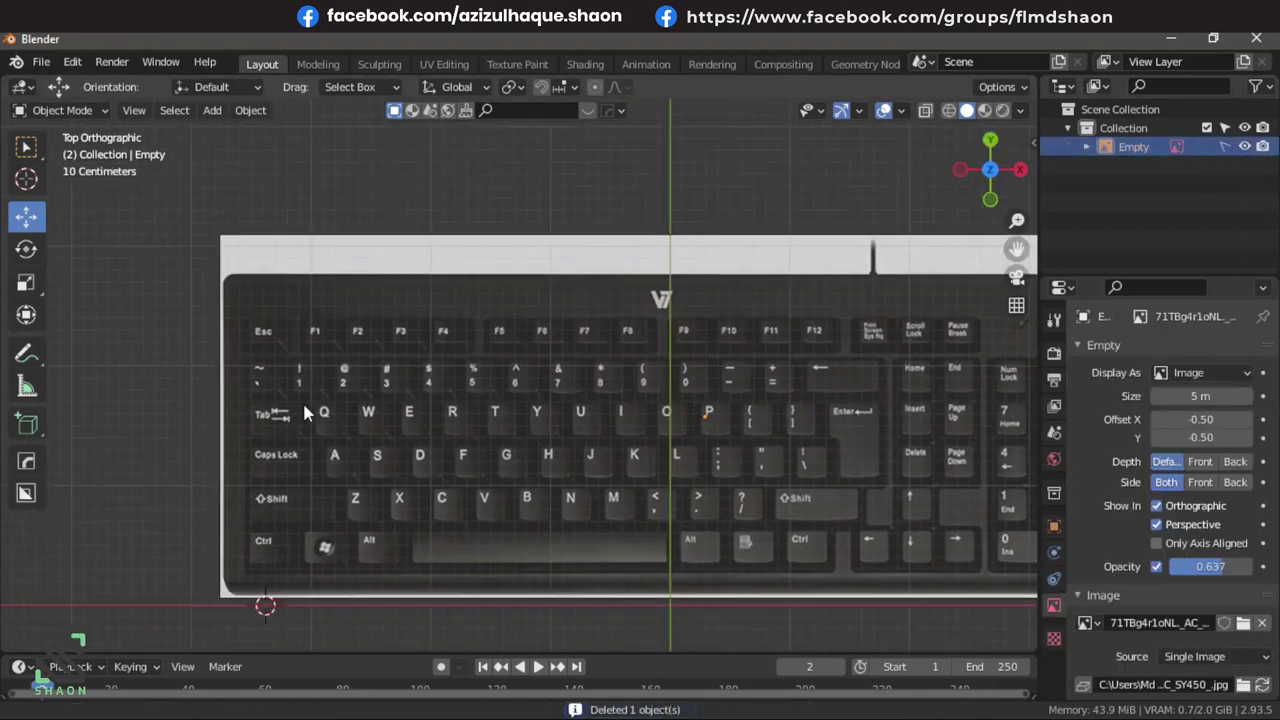
{"action": "scroll", "coordinate": [302, 400], "scroll_direction": "up", "scroll_amount": 3}
{"action": "scroll", "coordinate": [283, 379], "scroll_direction": "up", "scroll_amount": 2}
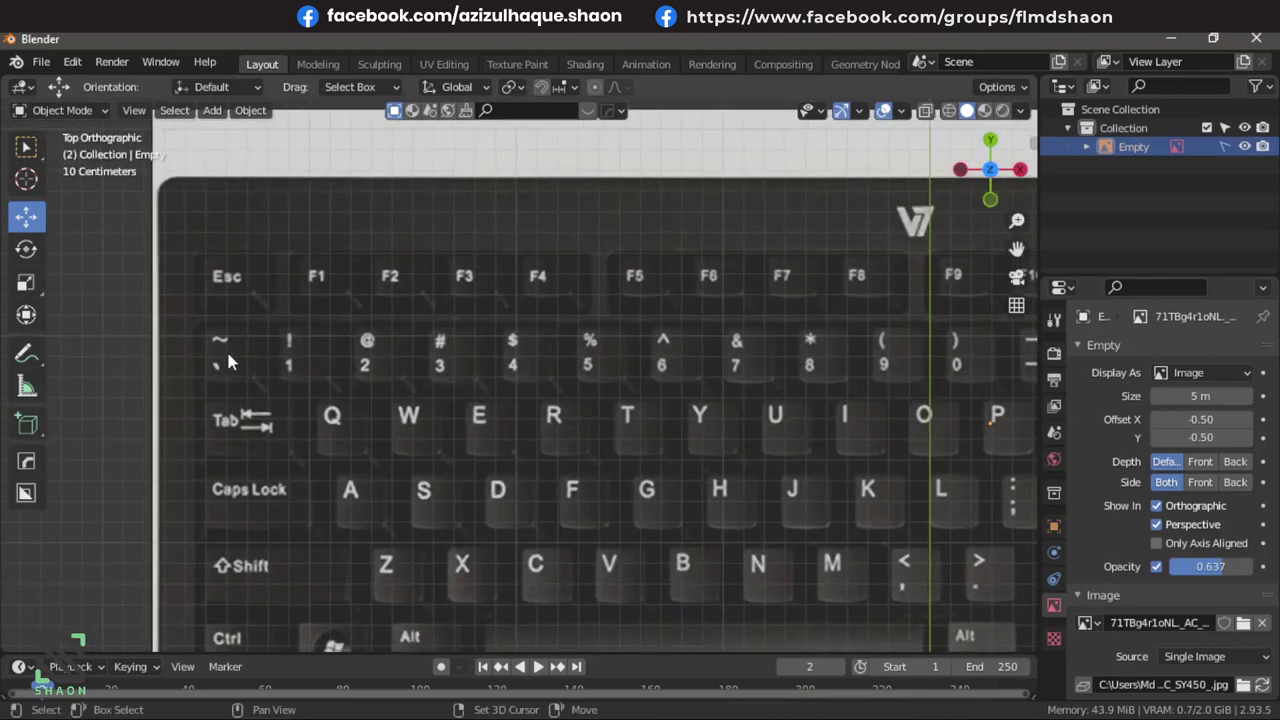
{"action": "key", "text": "shift+a"}
{"action": "mouse_move", "coordinate": [133, 318]}
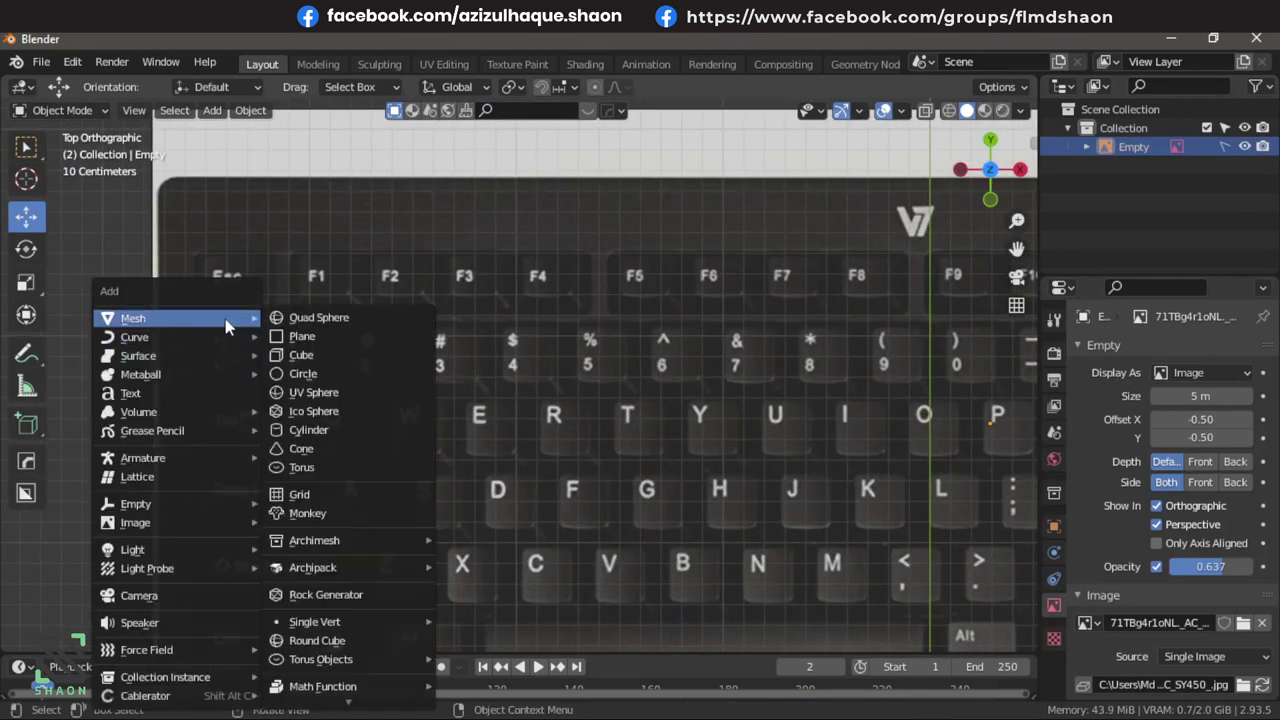
{"action": "left_click", "coordinate": [350, 318]}
{"action": "key", "text": "s"}
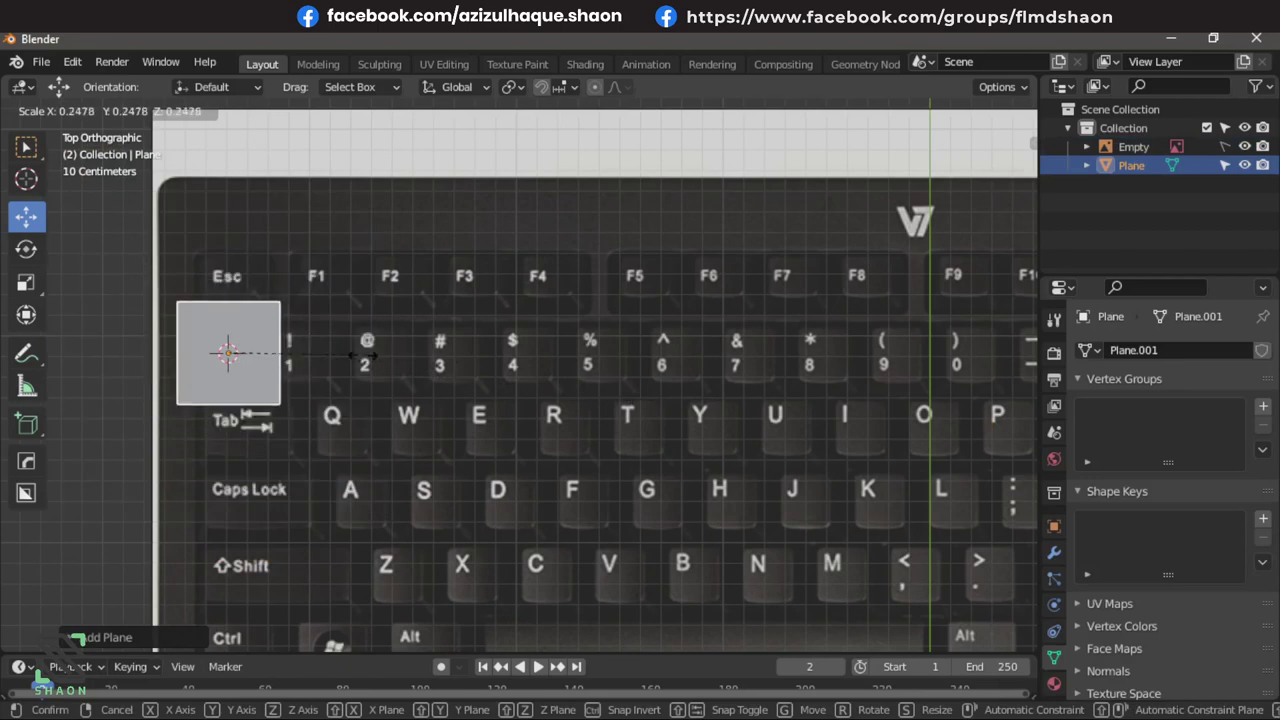
{"action": "left_click", "coordinate": [309, 362]}
{"action": "key", "text": "KP_3"}
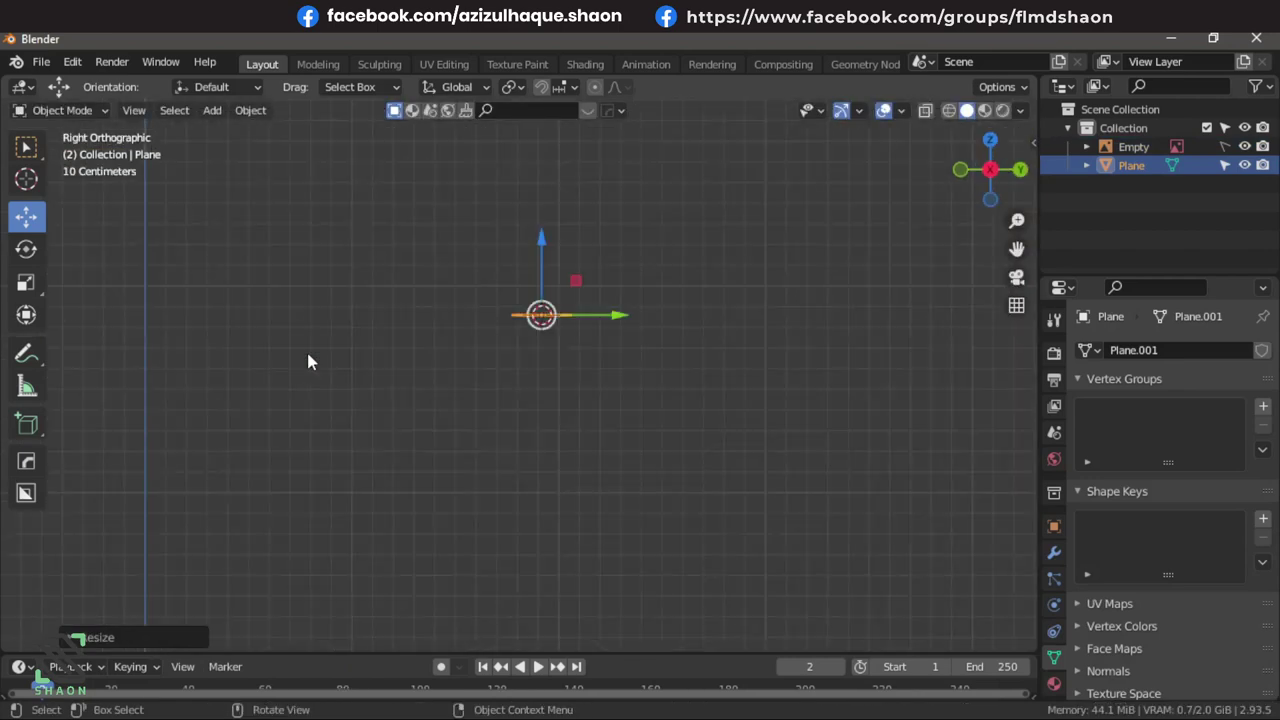
{"action": "middle_click_drag", "start_coordinate": [528, 348], "coordinate": [541, 497], "text": "shift"}
In Edit Mode, extrude the plane's face up along Z into a thin box.
{"action": "key", "text": "Tab"}
{"action": "scroll", "coordinate": [679, 489], "scroll_direction": "up", "scroll_amount": 2}
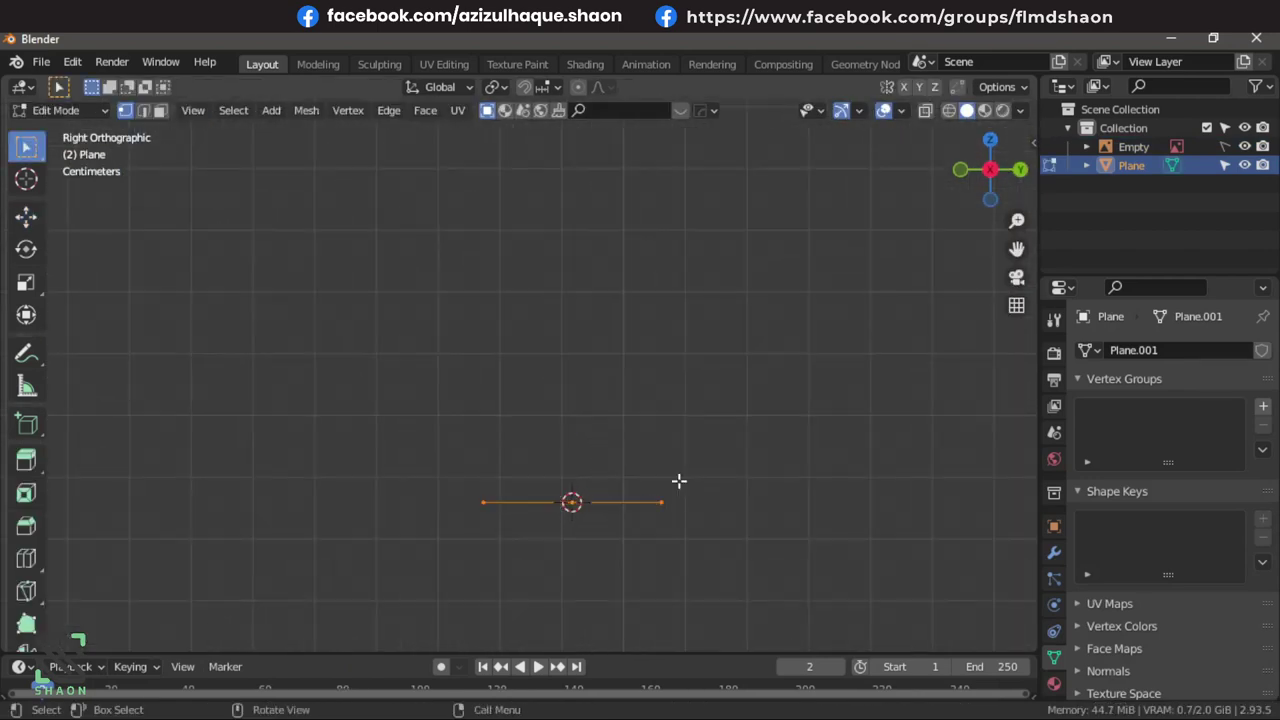
{"action": "left_click_drag", "start_coordinate": [378, 421], "coordinate": [738, 570]}
{"action": "middle_click_drag", "start_coordinate": [580, 471], "coordinate": [329, 291]}
{"action": "key", "text": "e"}
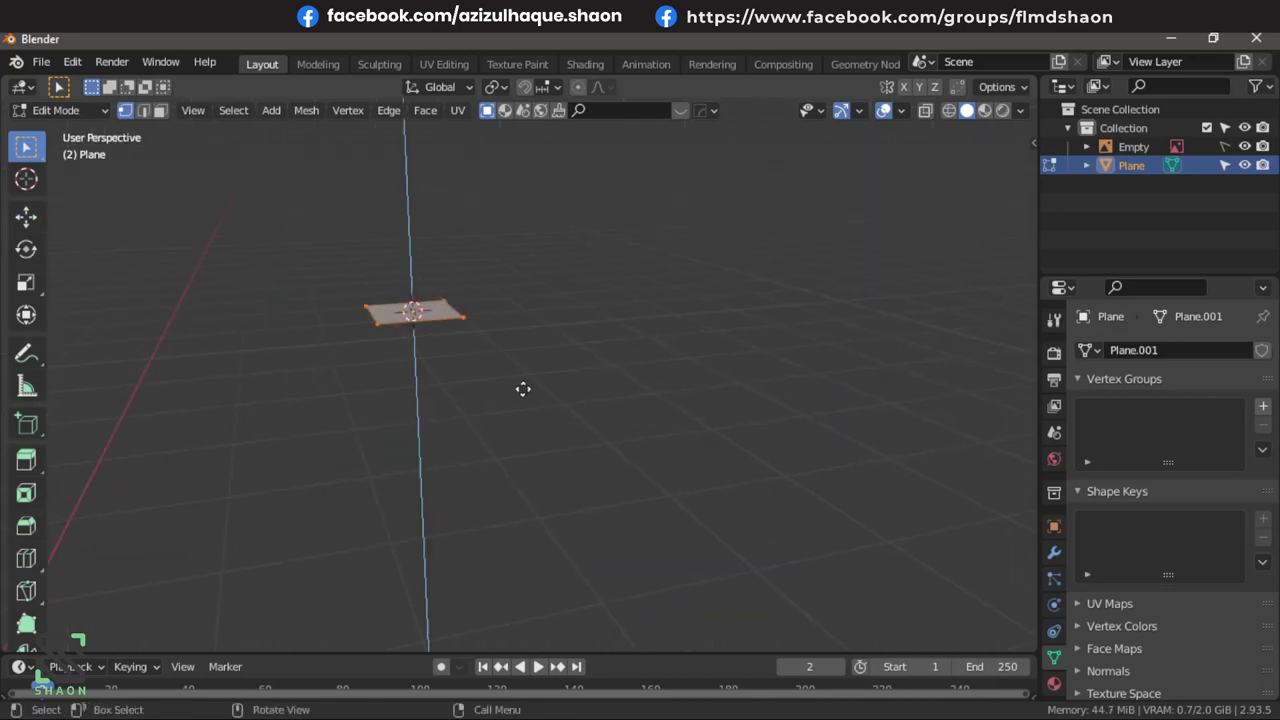
{"action": "key", "text": "z"}
{"action": "key", "text": "z"}
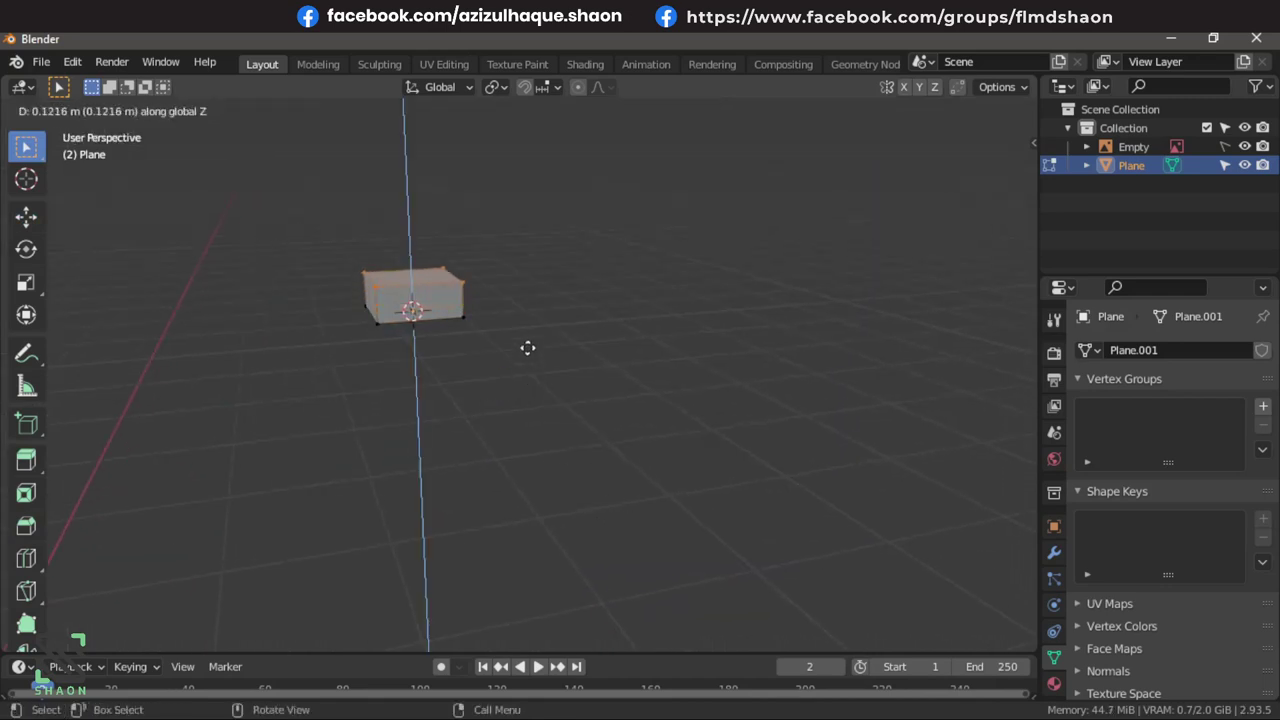
{"action": "left_click", "coordinate": [536, 360]}
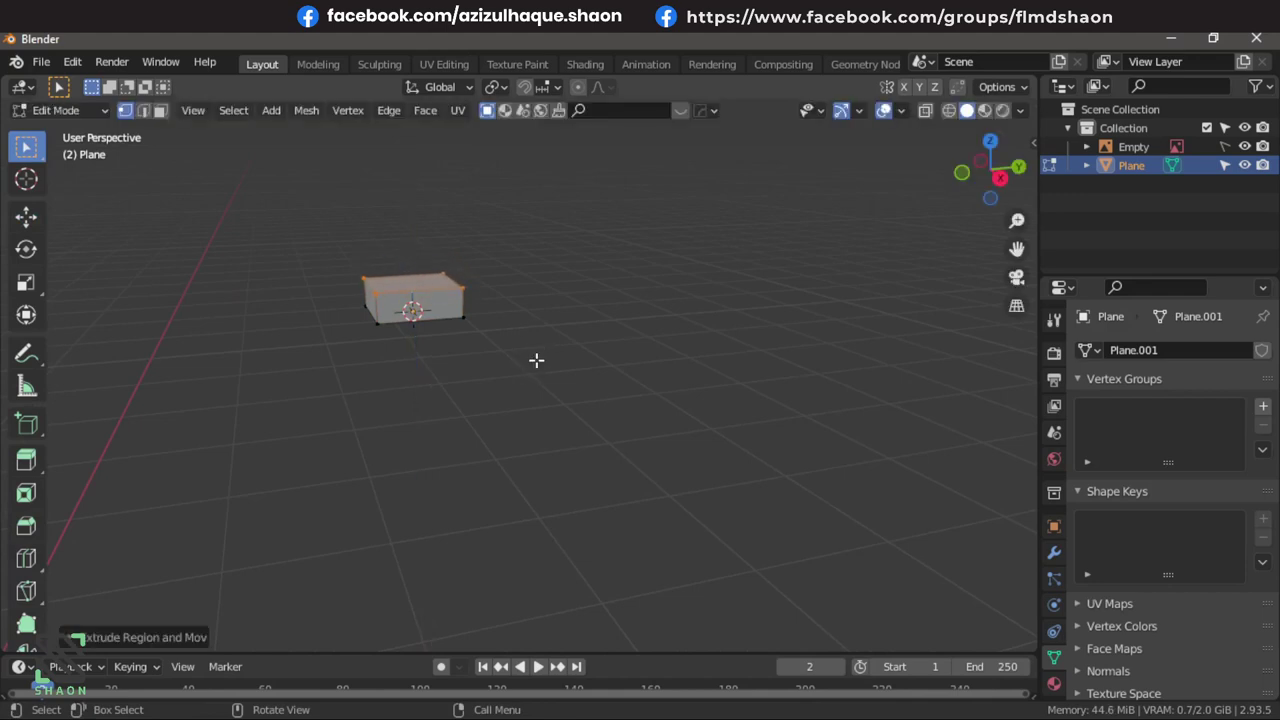
{"action": "key", "text": "KP_1"}
{"action": "scroll", "coordinate": [534, 357], "scroll_direction": "down", "scroll_amount": 2}
{"action": "scroll", "coordinate": [494, 327], "scroll_direction": "down", "scroll_amount": 2}
{"action": "mouse_move", "coordinate": [494, 327]}
{"action": "middle_mouse_down", "text": "shift"}
{"action": "mouse_move", "coordinate": [406, 391]}
{"action": "mouse_move", "coordinate": [674, 414]}
{"action": "mouse_move", "coordinate": [523, 420]}
{"action": "mouse_move", "coordinate": [562, 420]}
{"action": "middle_mouse_up", "text": "shift"}
{"action": "scroll", "coordinate": [674, 414], "scroll_direction": "up", "scroll_amount": 2}
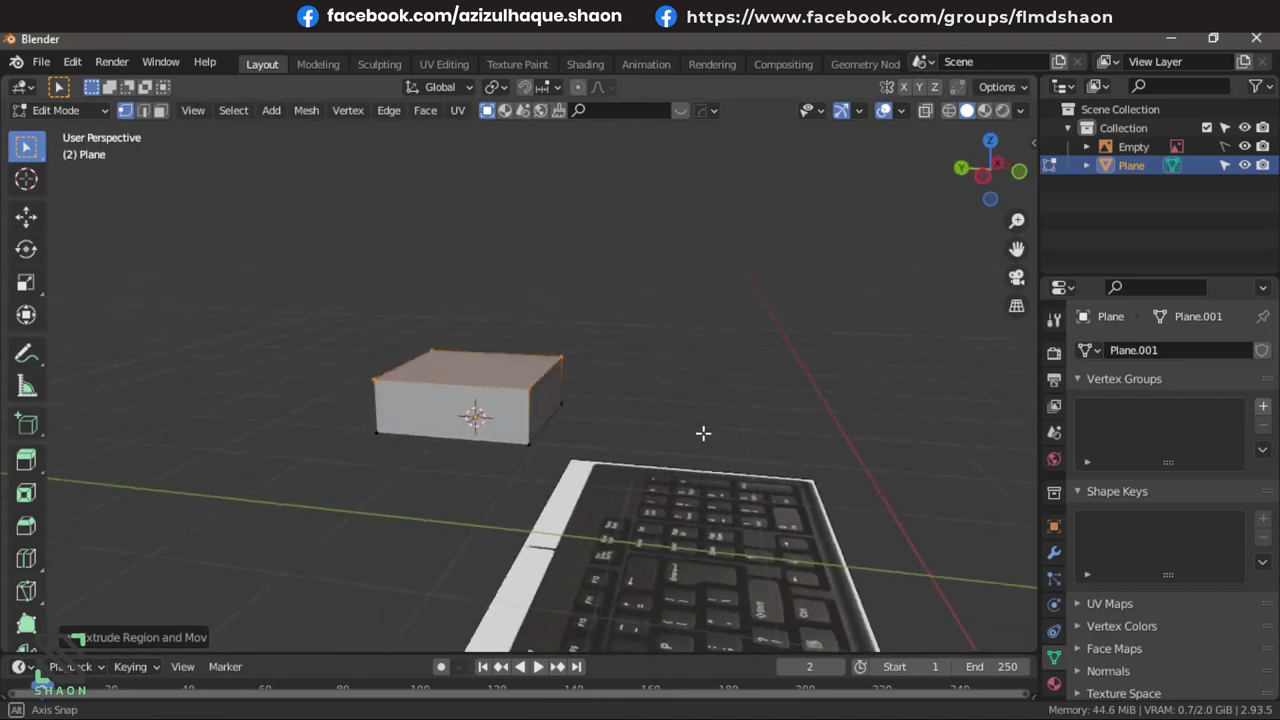
Select the box's top face and return to top view.
{"action": "key", "text": "KP_7"}
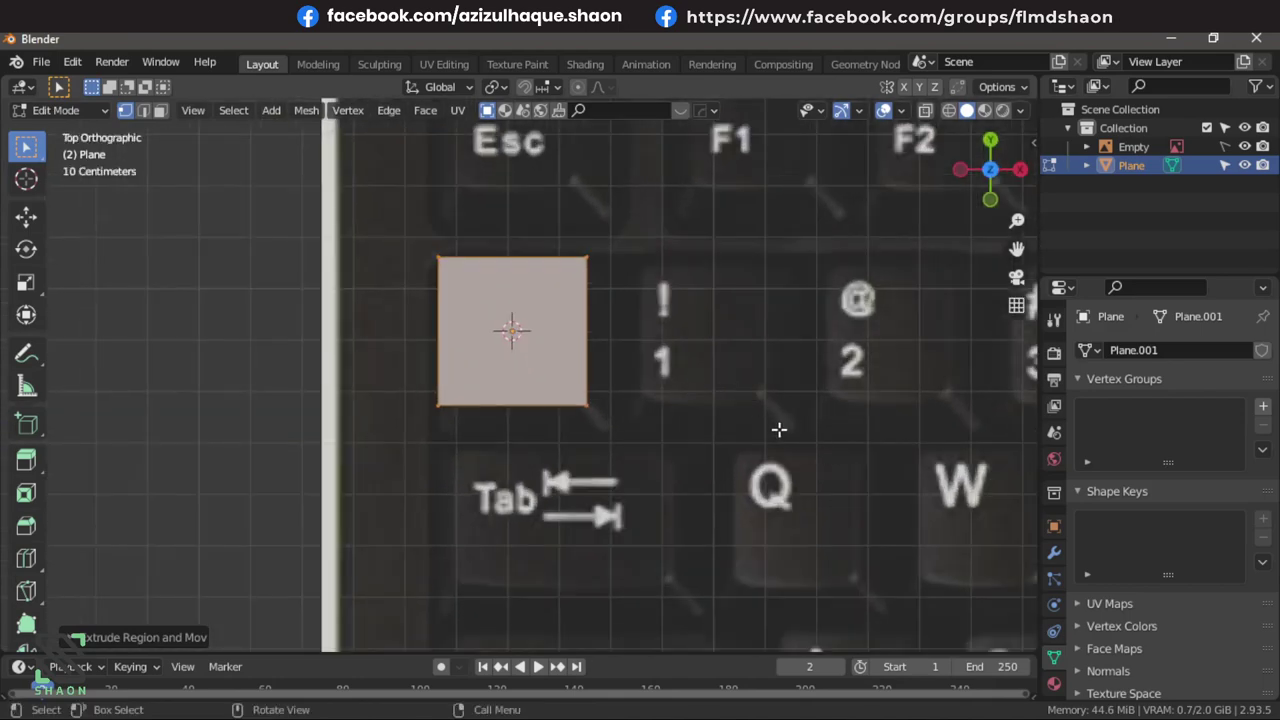
{"action": "scroll", "coordinate": [697, 437], "scroll_direction": "up", "scroll_amount": 1}
{"action": "left_click", "coordinate": [600, 409]}
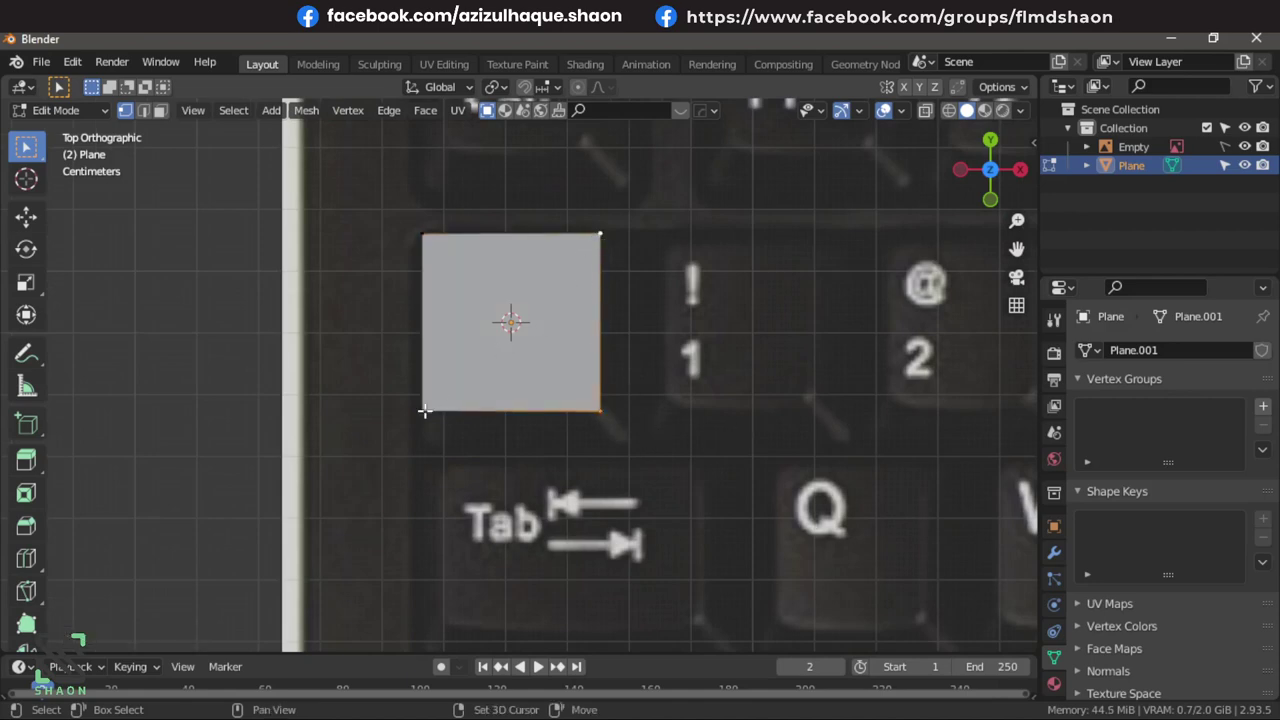
{"action": "left_click_drag", "start_coordinate": [343, 149], "coordinate": [680, 466]}
{"action": "middle_click_drag", "start_coordinate": [680, 466], "coordinate": [411, 280]}
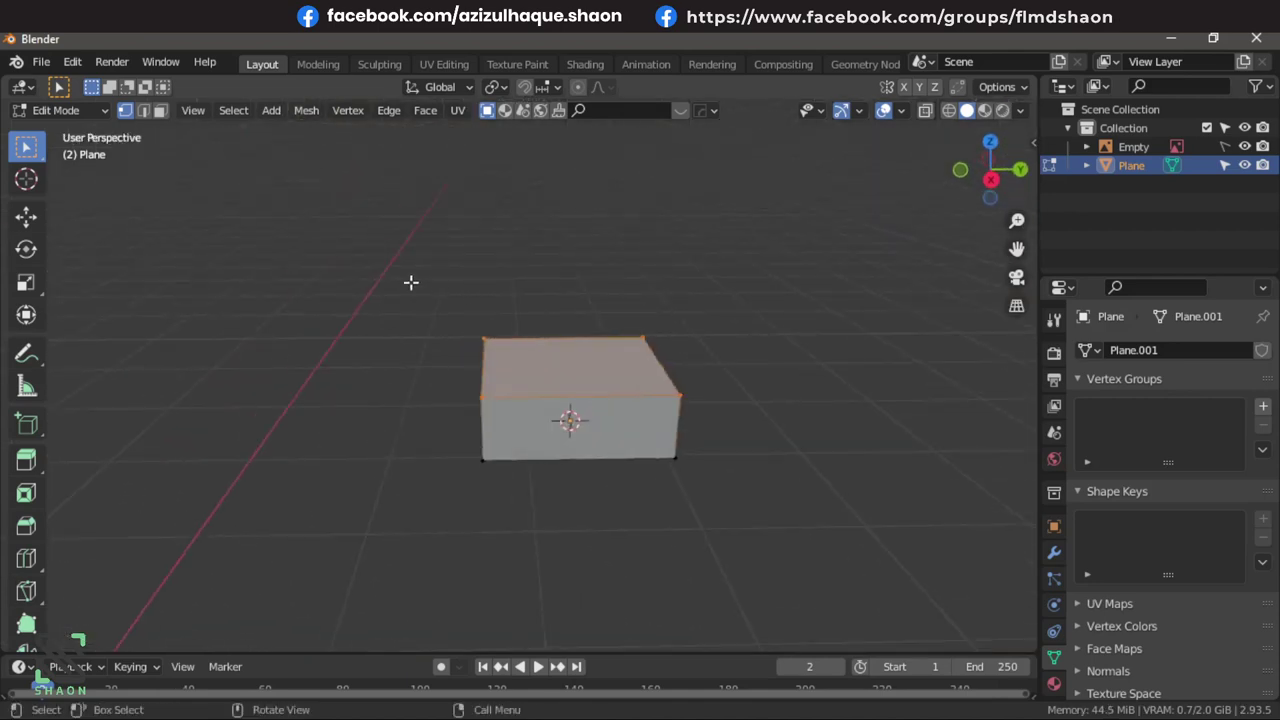
{"action": "mouse_move", "coordinate": [650, 360]}
{"action": "middle_mouse_down"}
{"action": "mouse_move", "coordinate": [806, 314]}
{"action": "mouse_move", "coordinate": [629, 346]}
{"action": "mouse_move", "coordinate": [405, 280]}
{"action": "middle_mouse_up"}
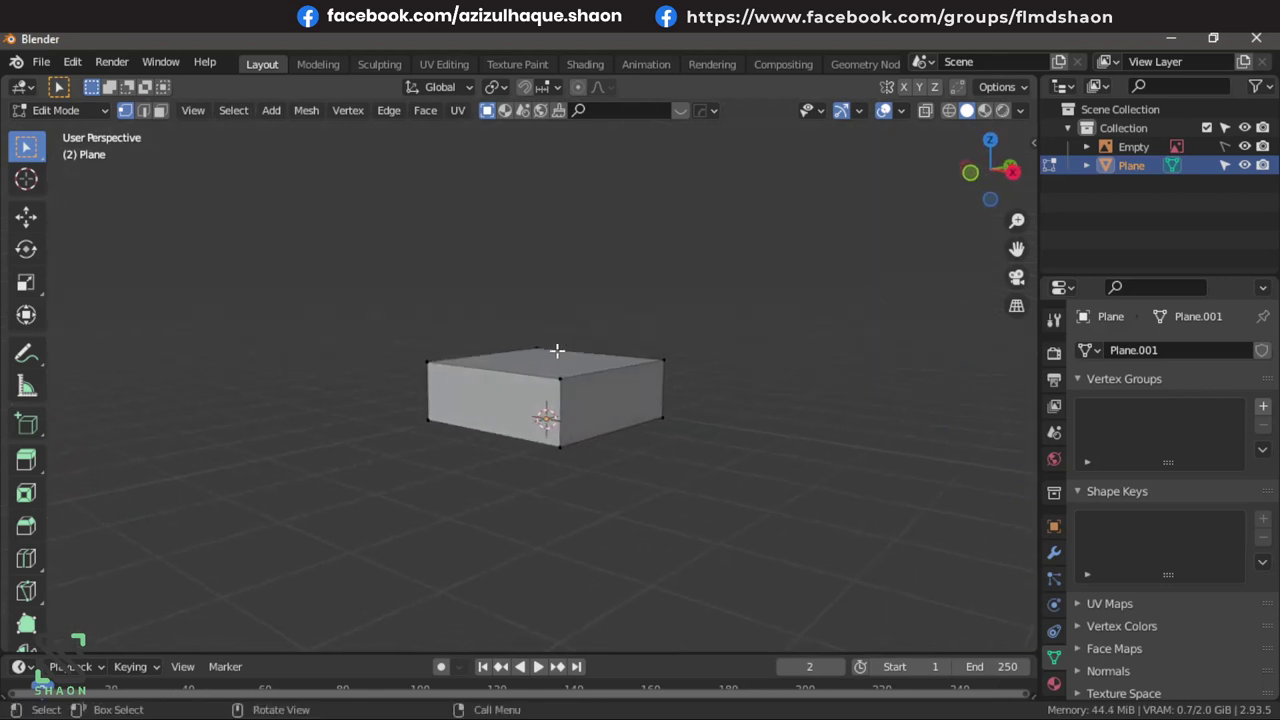
{"action": "mouse_move", "coordinate": [410, 271]}
{"action": "left_mouse_down"}
{"action": "mouse_move", "coordinate": [572, 355]}
{"action": "mouse_move", "coordinate": [689, 389]}
{"action": "left_mouse_up"}
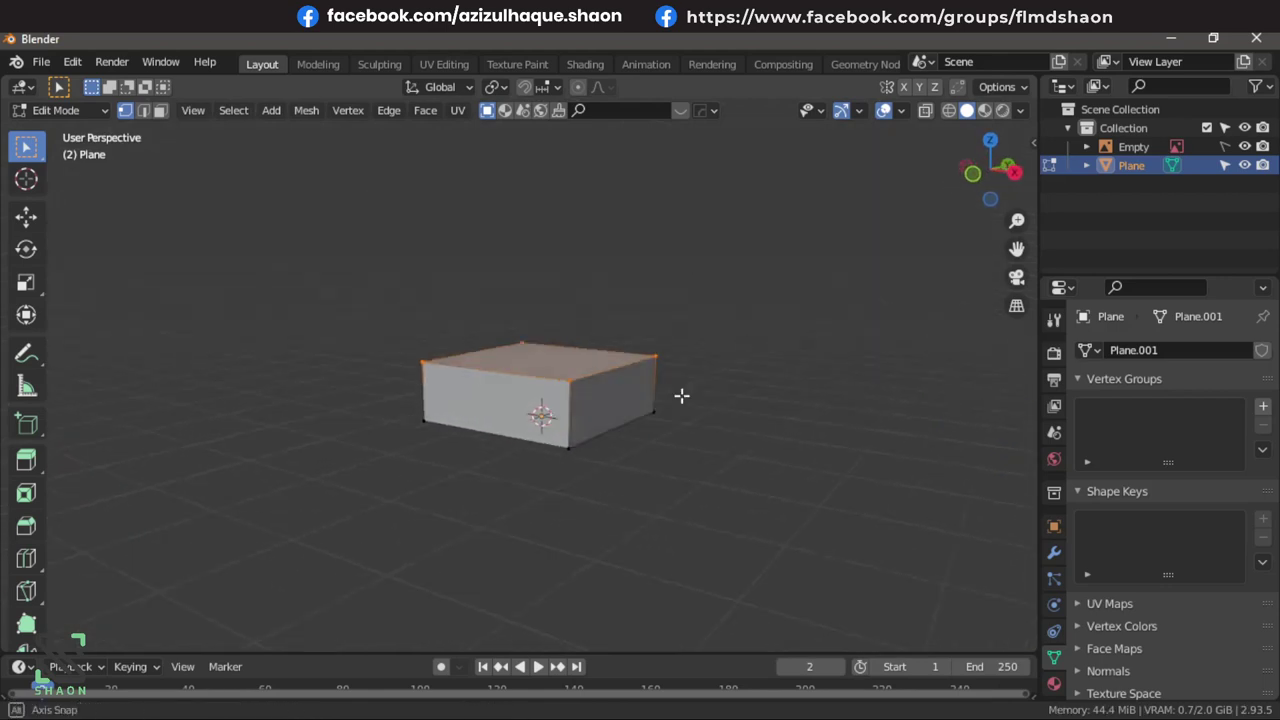
{"action": "middle_click_drag", "start_coordinate": [680, 397], "coordinate": [716, 406]}
{"action": "key", "text": "KP_7"}
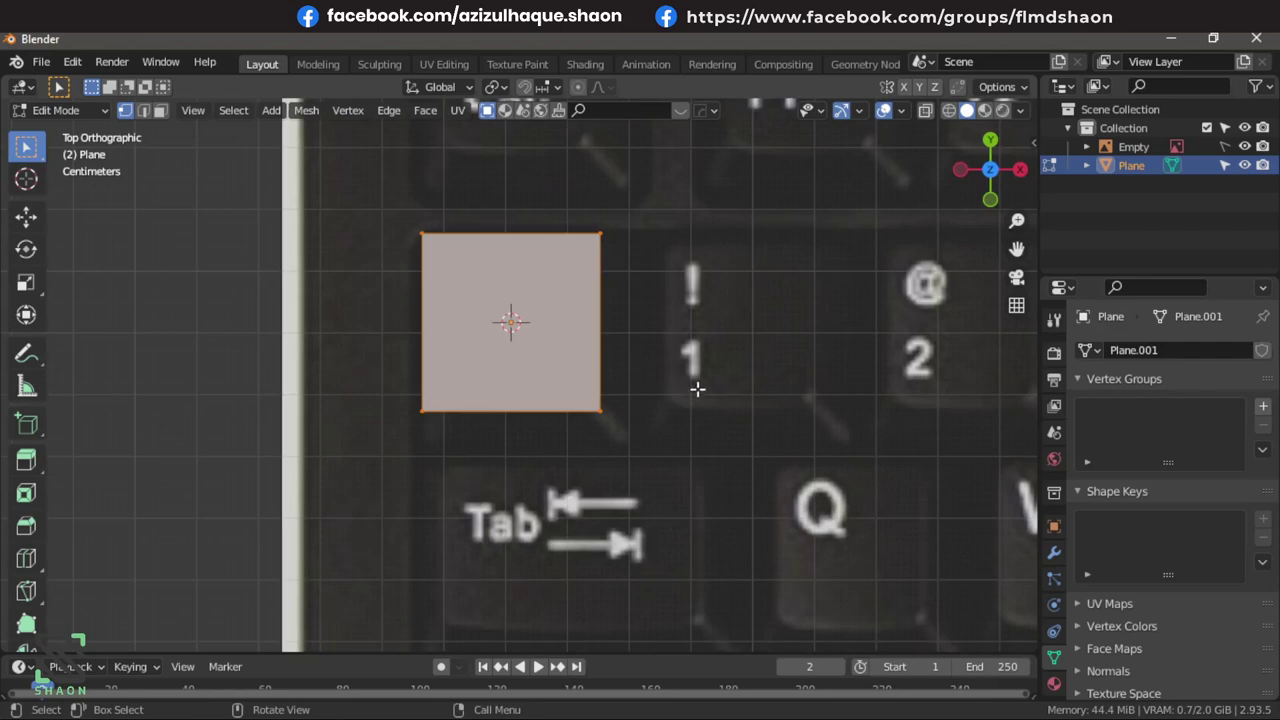
Extrude and shrink the top face inward, then shift it left and up to taper the keycap.
{"action": "key", "text": "e"}
{"action": "key", "text": "s"}
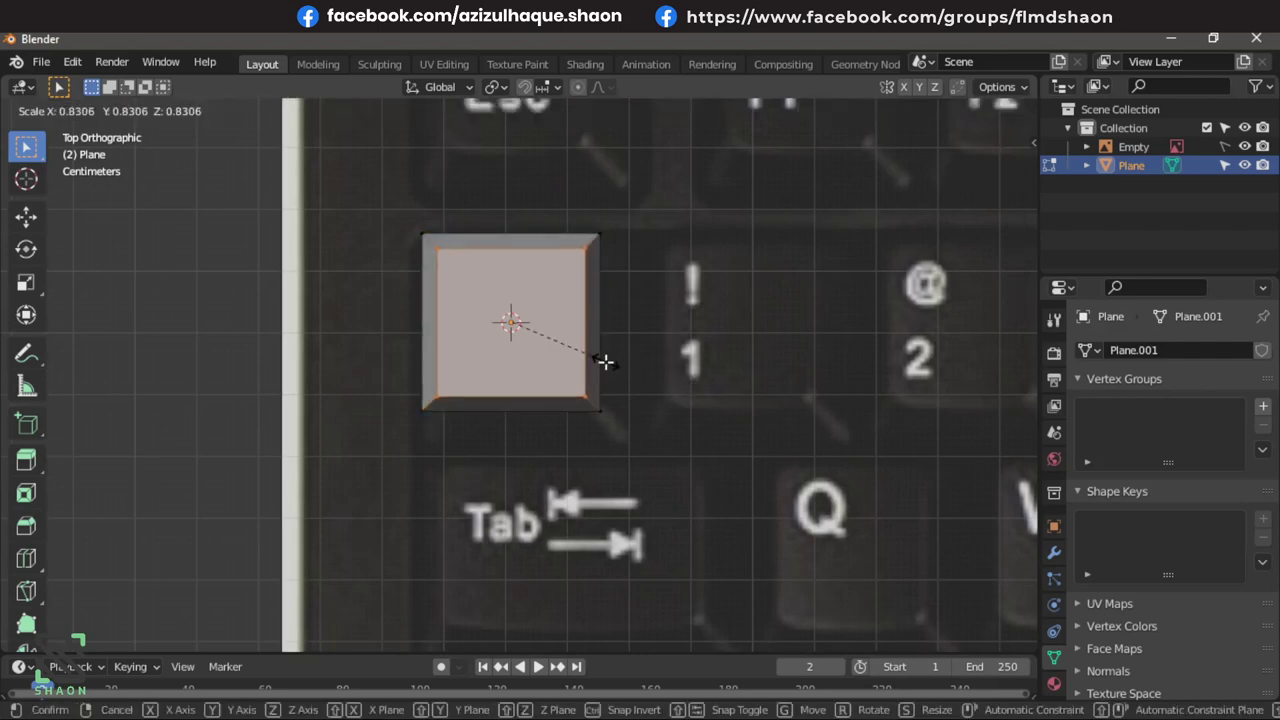
{"action": "left_click", "coordinate": [600, 360]}
{"action": "scroll", "coordinate": [590, 363], "scroll_direction": "up", "scroll_amount": 3}
{"action": "middle_click_drag", "start_coordinate": [567, 321], "coordinate": [573, 384], "text": "shift"}
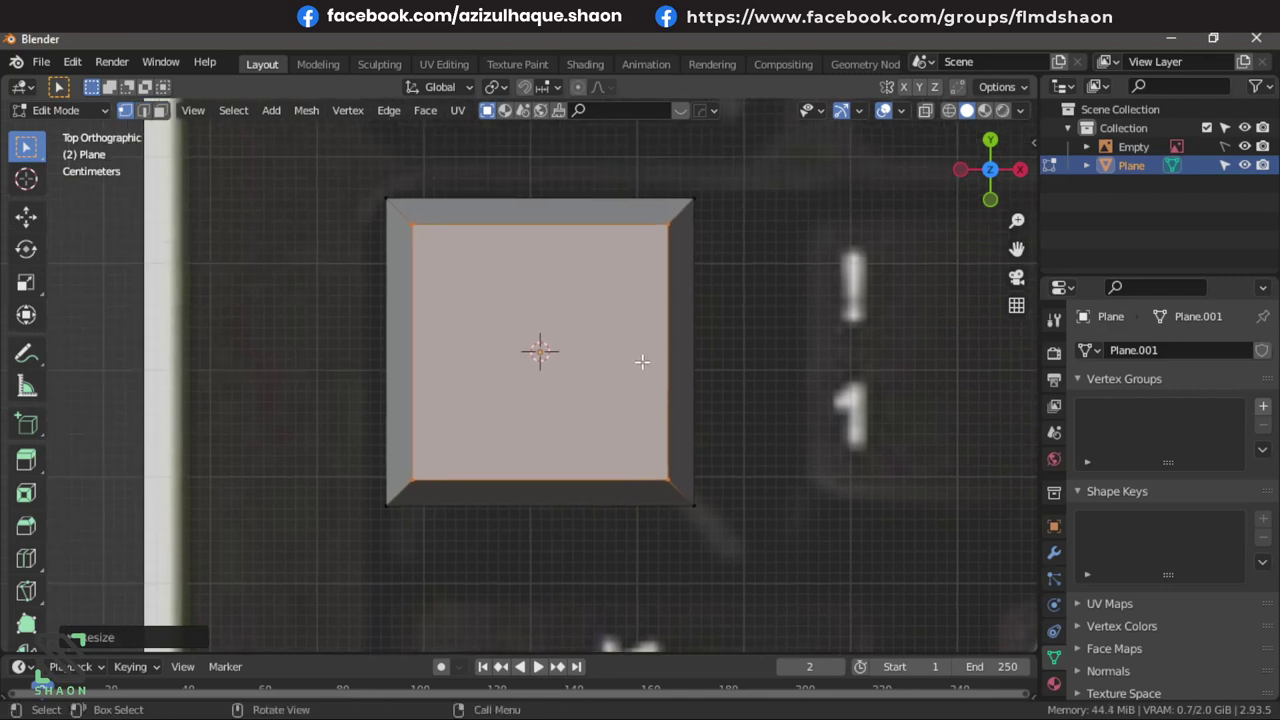
{"action": "left_click", "coordinate": [28, 218]}
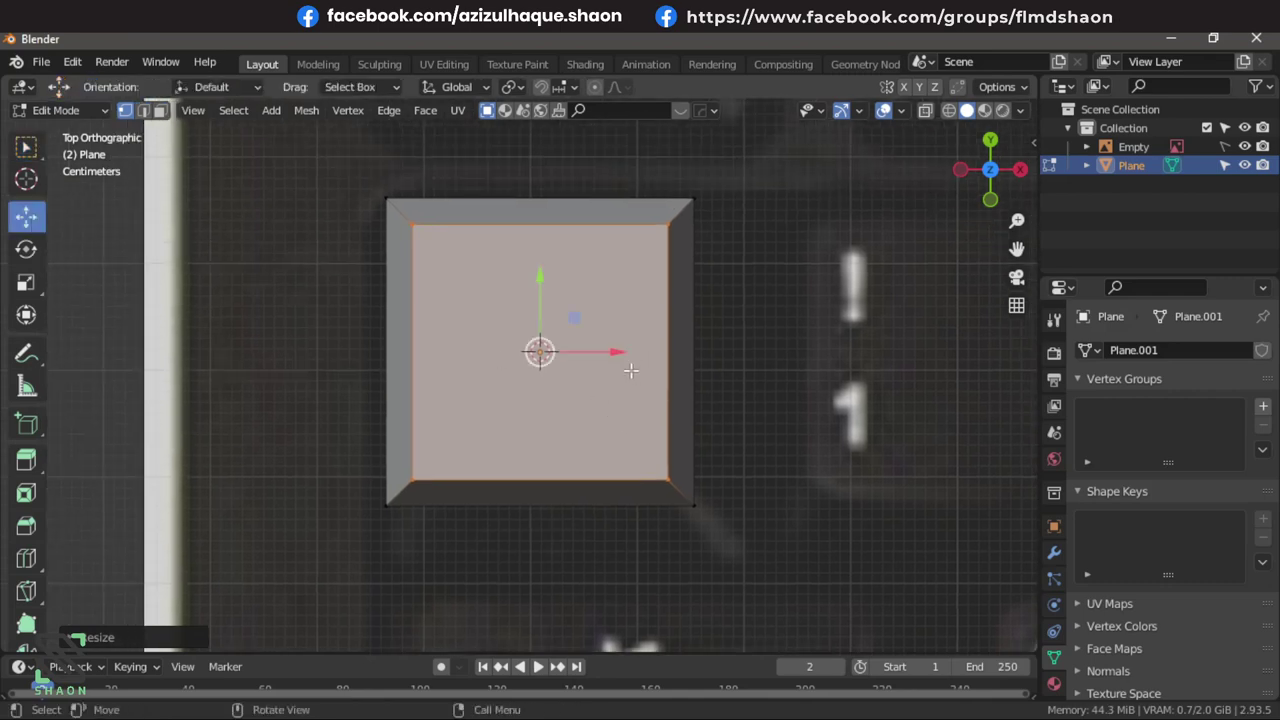
{"action": "left_click_drag", "start_coordinate": [618, 357], "coordinate": [600, 357]}
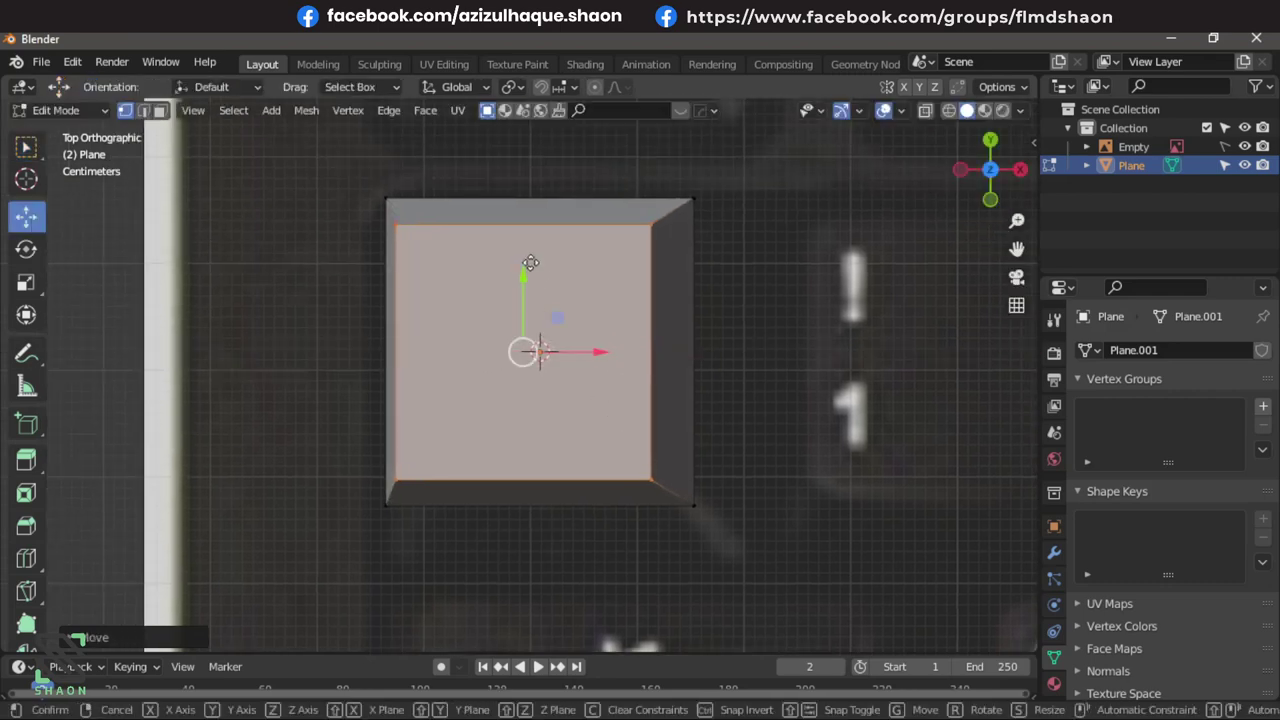
{"action": "left_click_drag", "start_coordinate": [533, 272], "coordinate": [532, 252]}
{"action": "scroll", "coordinate": [644, 464], "scroll_direction": "down", "scroll_amount": 3}
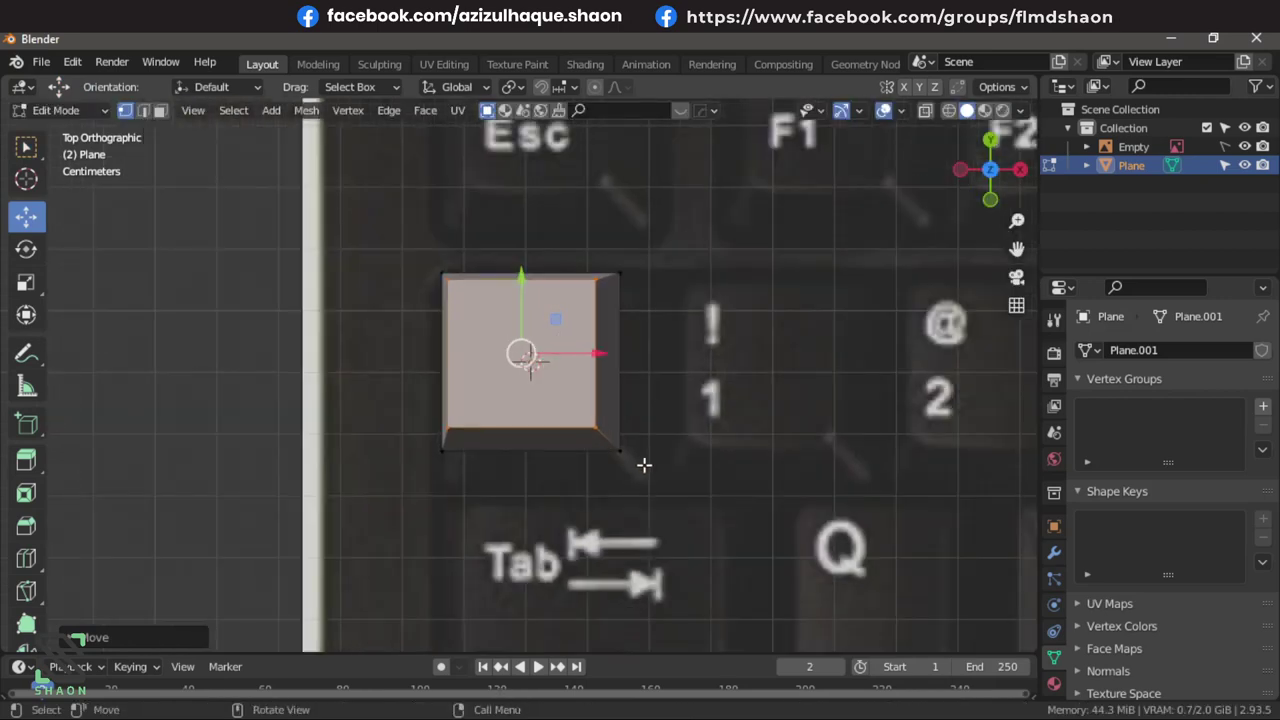
In Object Mode, enlarge the keycap slightly and place it over the number row's leftmost key.
{"action": "key", "text": "Tab"}
{"action": "key", "text": "s"}
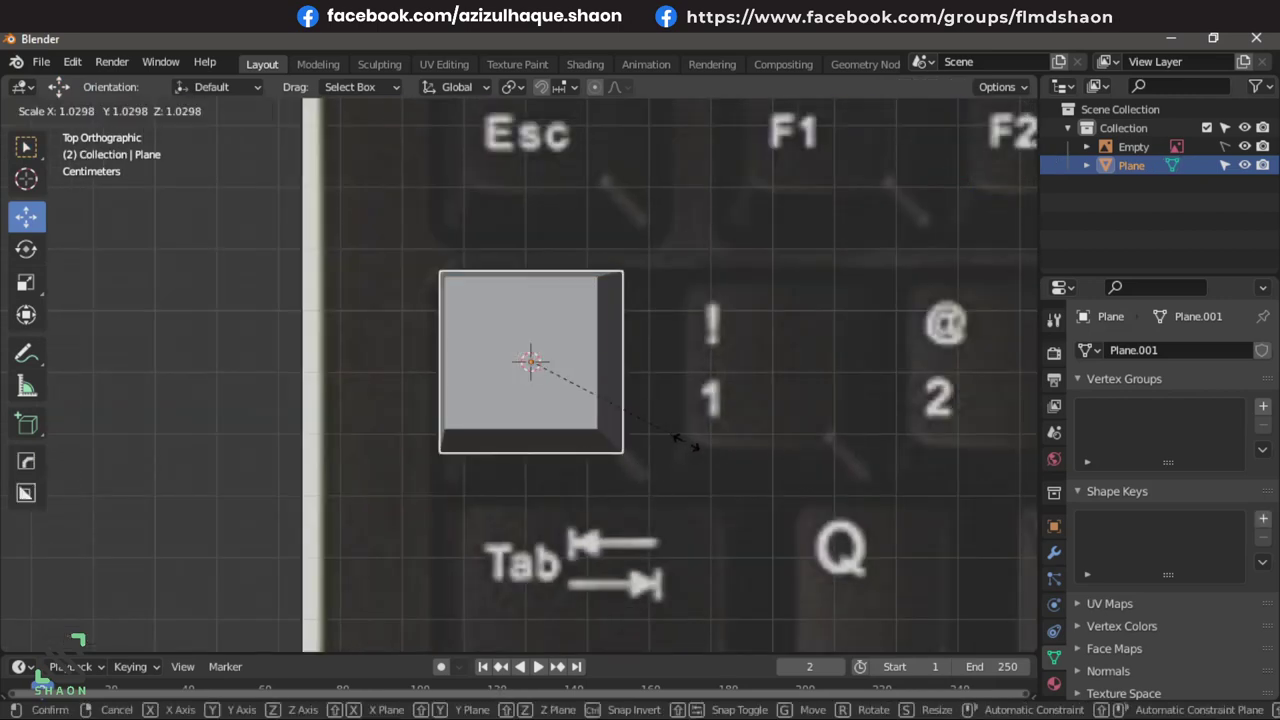
{"action": "left_click", "coordinate": [672, 450]}
{"action": "key", "text": "g"}
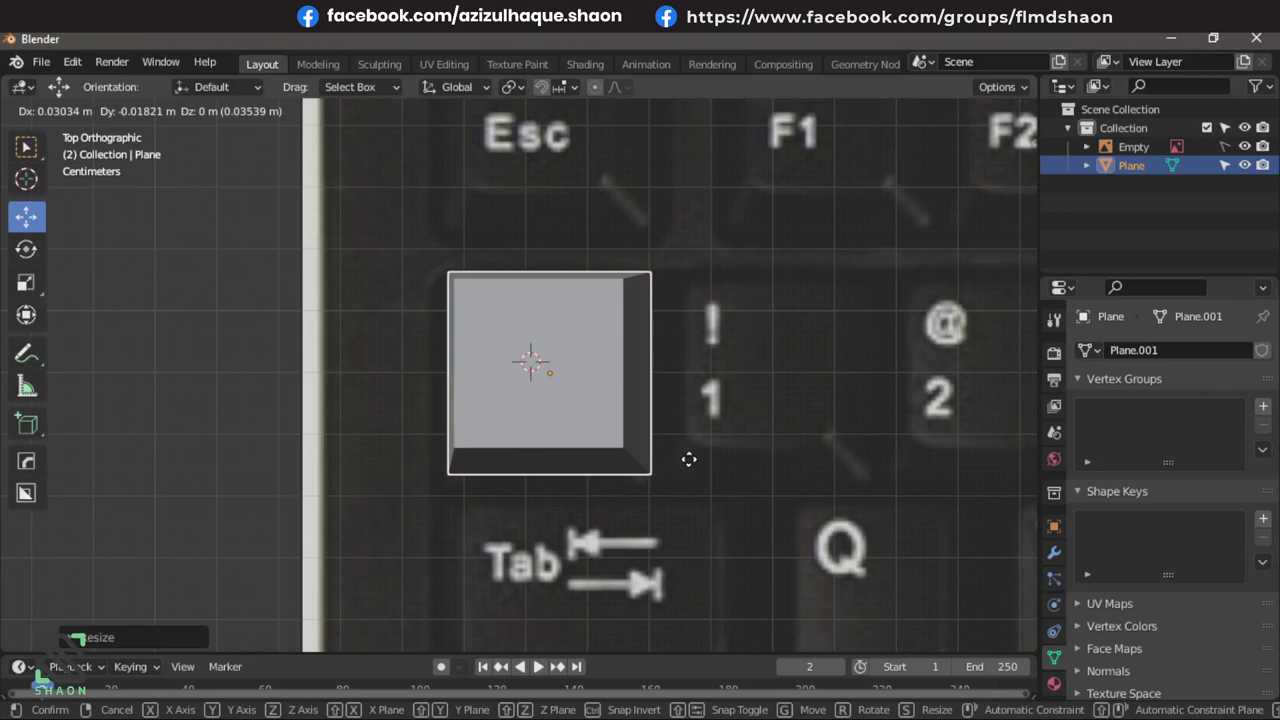
{"action": "left_click", "coordinate": [689, 459]}
{"action": "scroll", "coordinate": [790, 458], "scroll_direction": "down", "scroll_amount": 3}
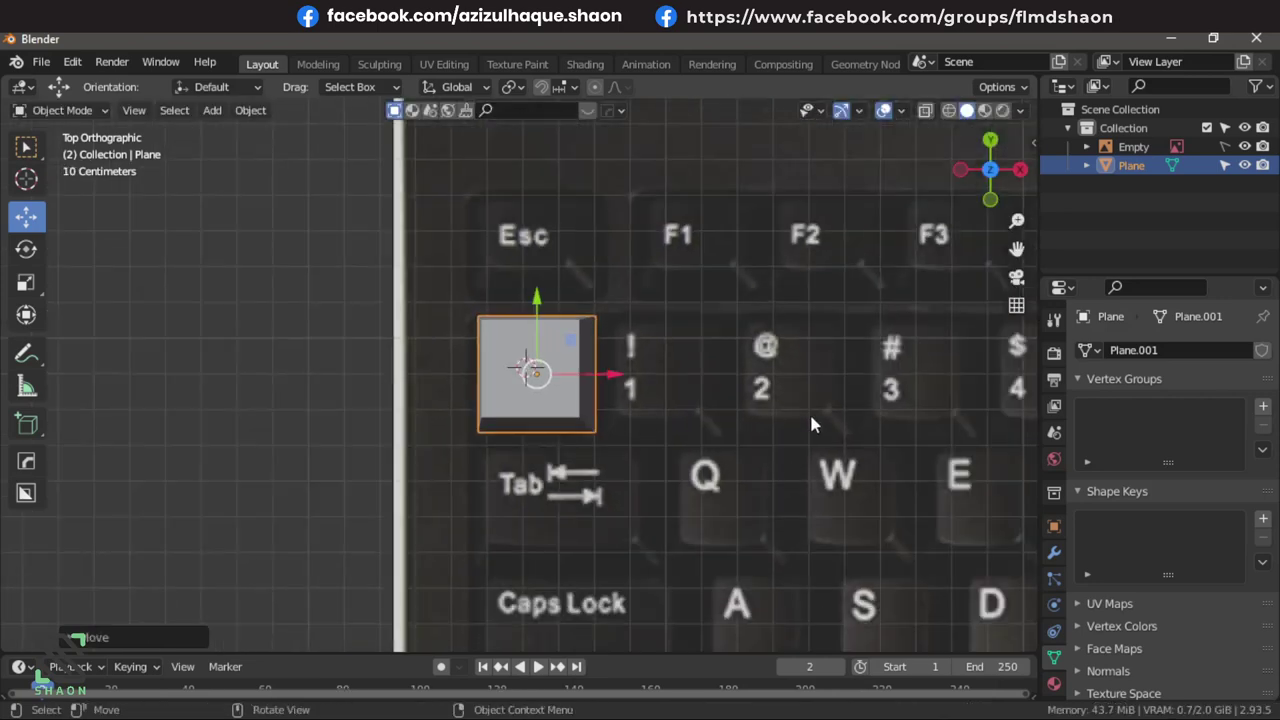
{"action": "scroll", "coordinate": [611, 413], "scroll_direction": "up", "scroll_amount": 2}
{"action": "mouse_move", "coordinate": [734, 434]}
{"action": "middle_mouse_down", "text": "shift"}
{"action": "mouse_move", "coordinate": [614, 414]}
{"action": "mouse_move", "coordinate": [533, 352]}
{"action": "middle_mouse_up", "text": "shift"}
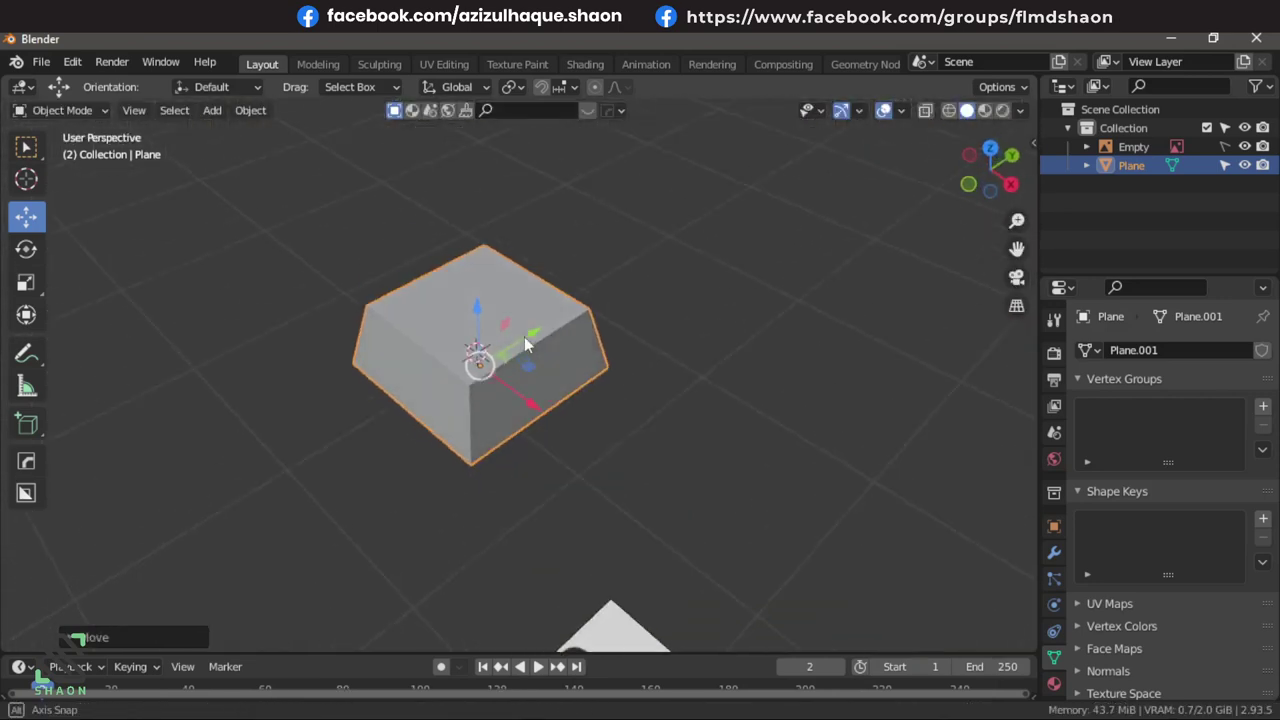
Apply the keycap's scale and add a Bevel modifier to it.
{"action": "key", "text": "ctrl+a"}
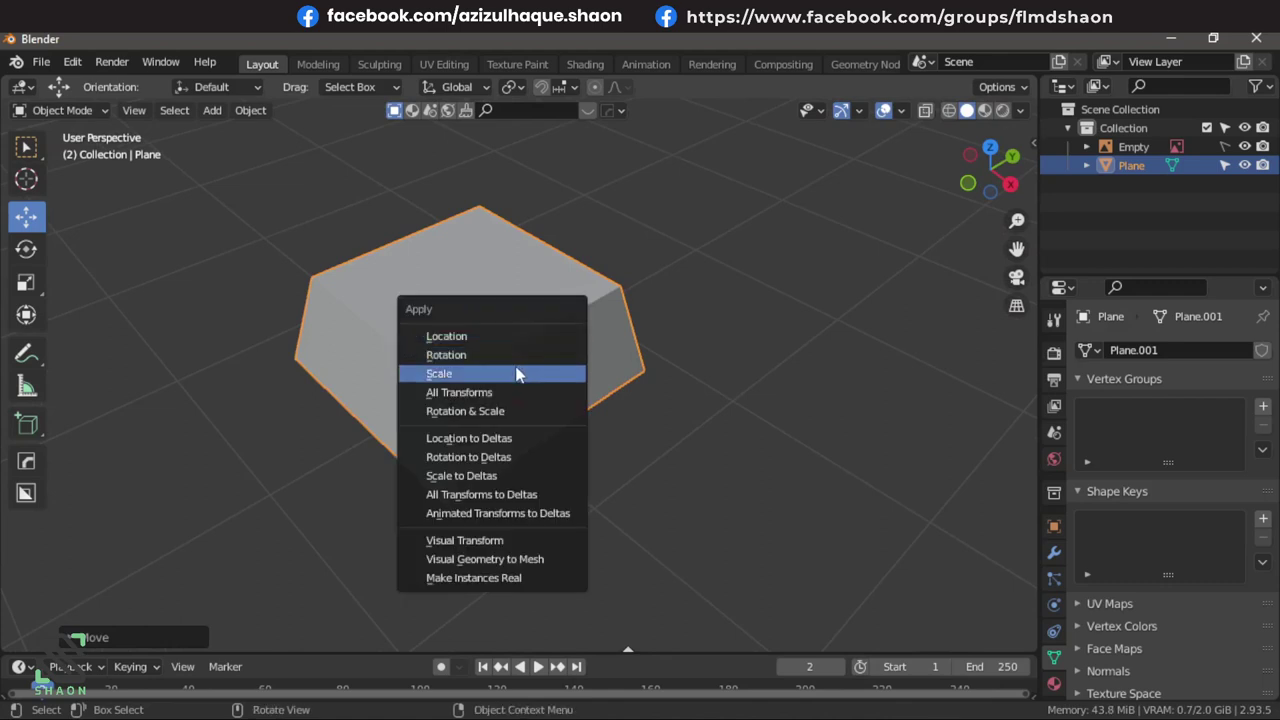
{"action": "left_click", "coordinate": [514, 373]}
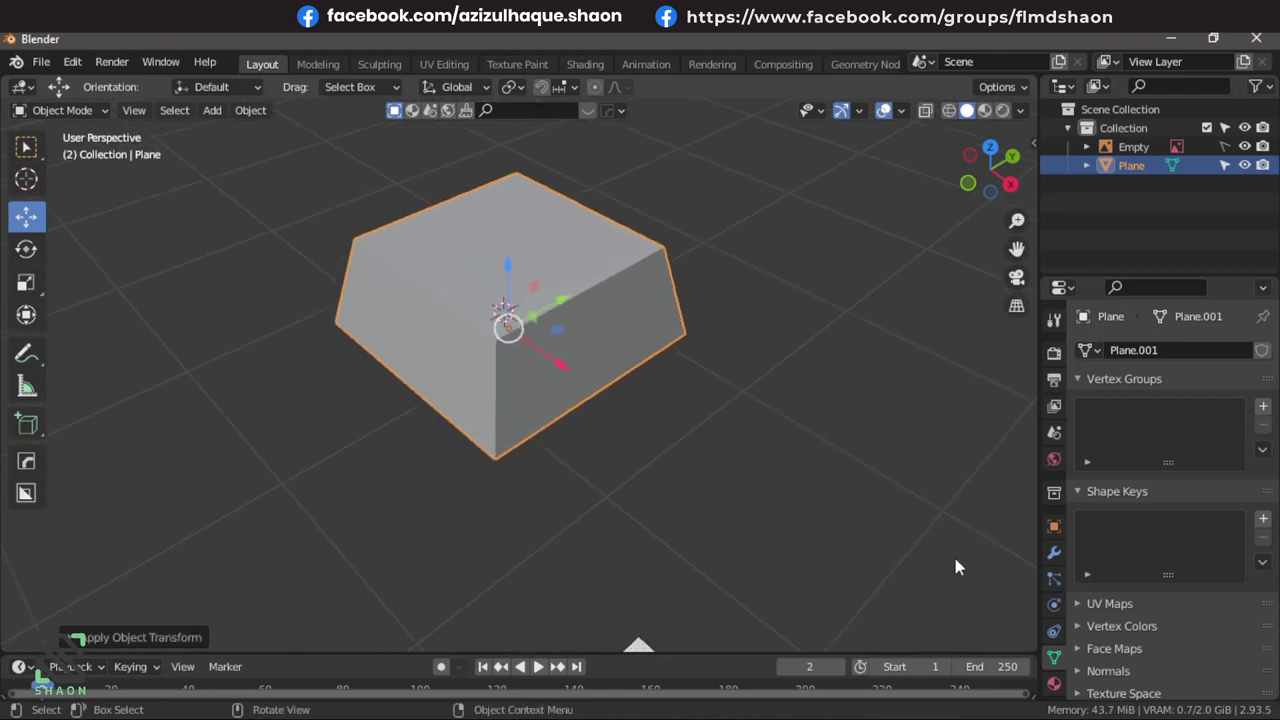
{"action": "left_click", "coordinate": [1053, 552]}
{"action": "left_click", "coordinate": [1130, 350]}
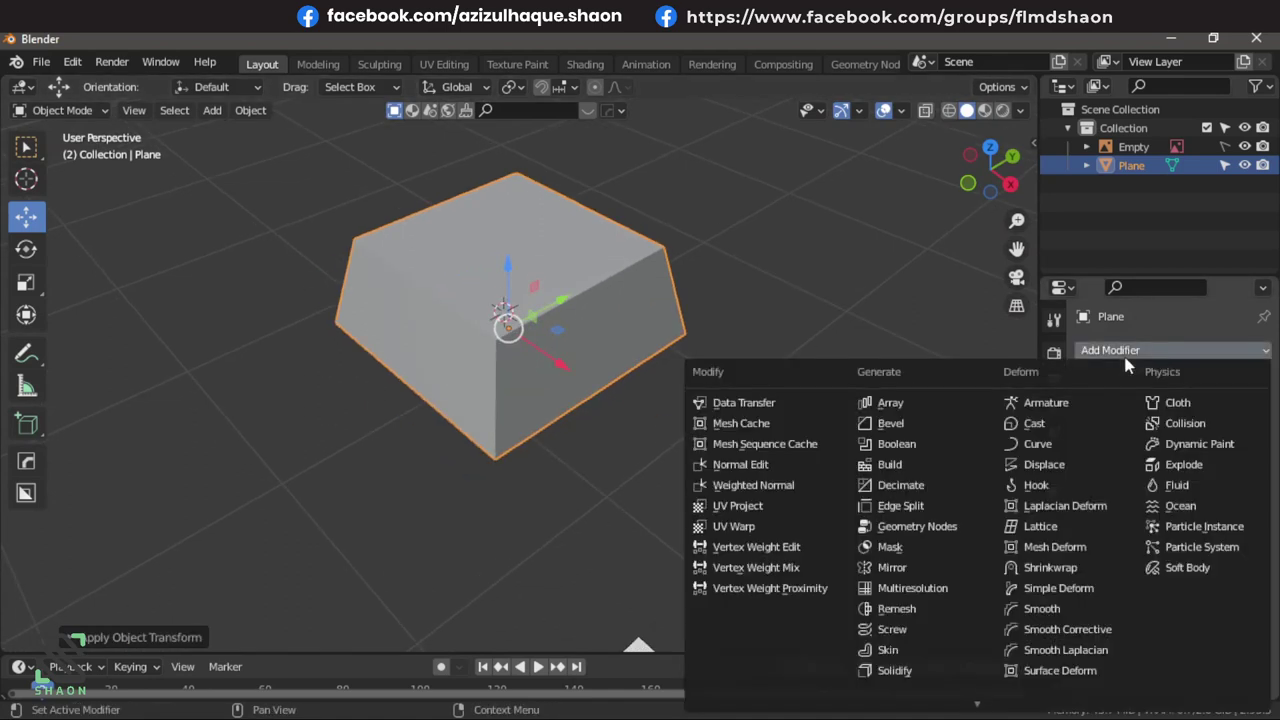
{"action": "left_click", "coordinate": [860, 423]}
{"action": "scroll", "coordinate": [548, 337], "scroll_direction": "up", "scroll_amount": 4}
{"action": "mouse_move", "coordinate": [548, 337]}
{"action": "middle_mouse_down", "text": "shift"}
{"action": "mouse_move", "coordinate": [613, 537]}
{"action": "mouse_move", "coordinate": [614, 478]}
{"action": "middle_mouse_up", "text": "shift"}
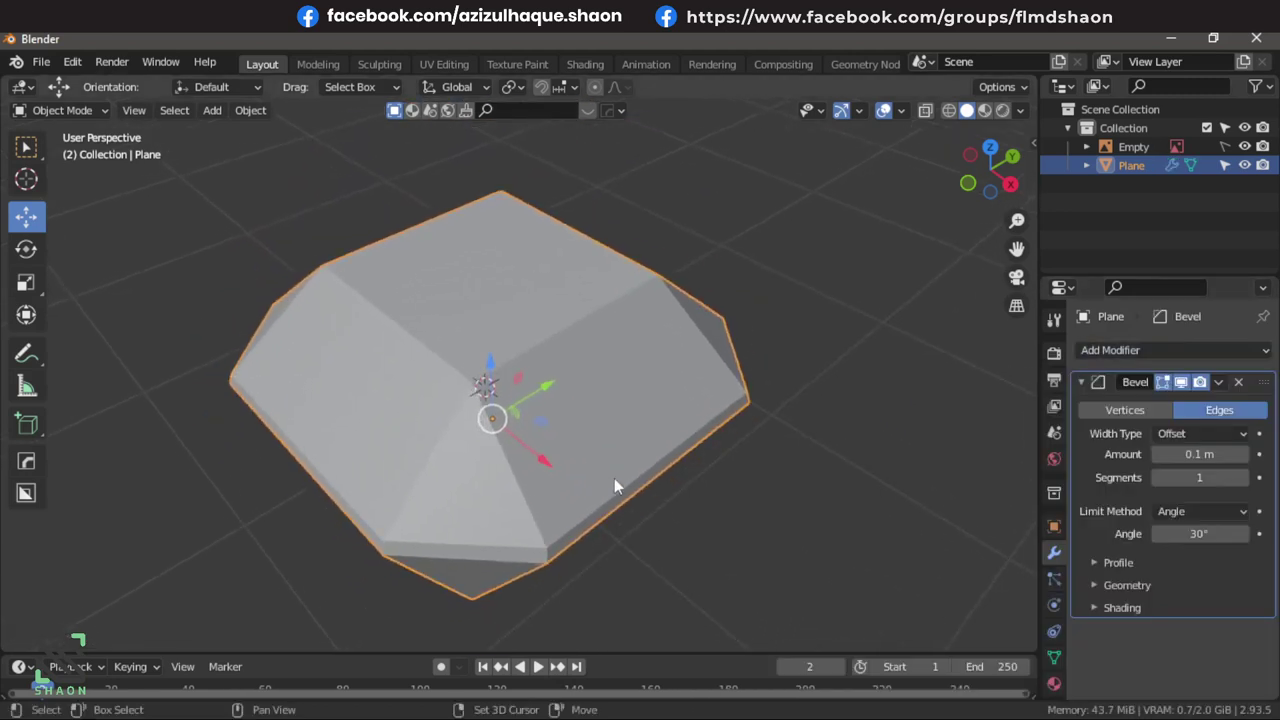
Lower the bevel amount to 0.01 m and set its segments to 10.
{"action": "left_click", "coordinate": [1158, 454]}
{"action": "left_click", "coordinate": [1158, 454]}
{"action": "left_click", "coordinate": [1158, 454]}
{"action": "left_click", "coordinate": [1158, 454]}
{"action": "left_click", "coordinate": [1158, 454]}
{"action": "left_click", "coordinate": [1158, 454]}
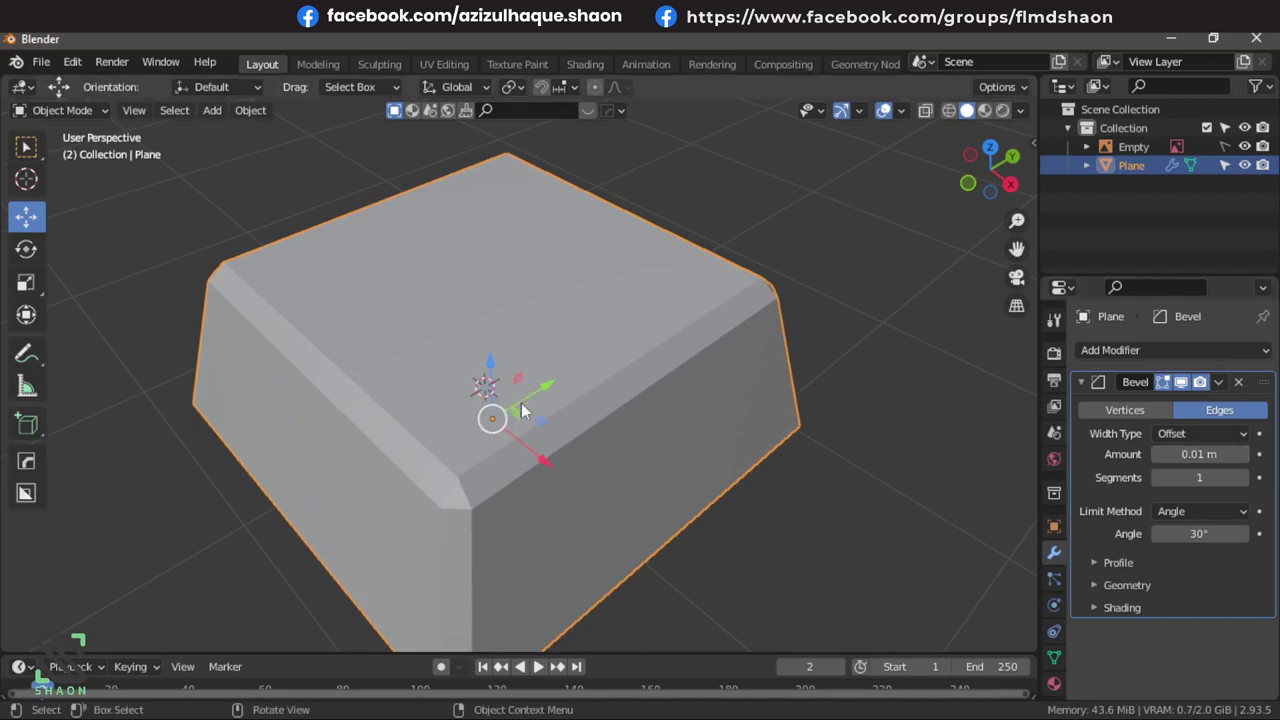
{"action": "scroll", "coordinate": [521, 410], "scroll_direction": "up", "scroll_amount": 2}
{"action": "mouse_move", "coordinate": [580, 464]}
{"action": "middle_mouse_down"}
{"action": "mouse_move", "coordinate": [583, 386]}
{"action": "mouse_move", "coordinate": [500, 443]}
{"action": "middle_mouse_up"}
{"action": "scroll", "coordinate": [543, 466], "scroll_direction": "up", "scroll_amount": 2}
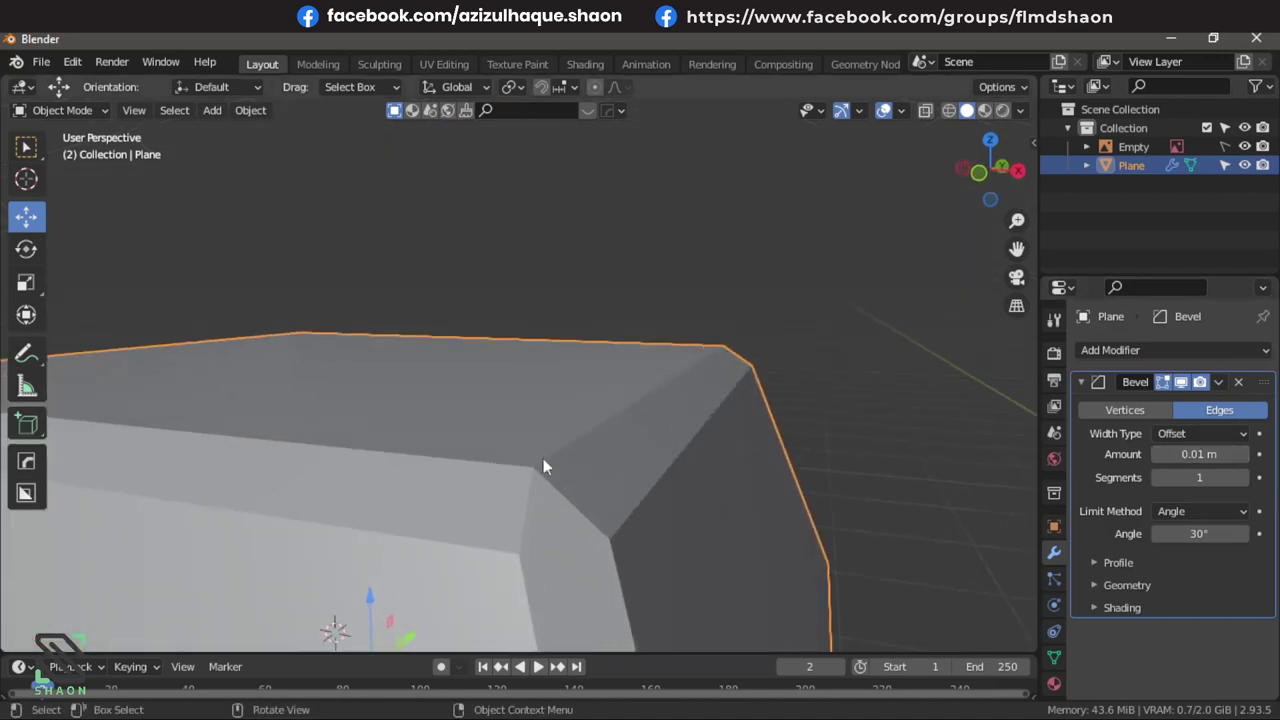
{"action": "scroll", "coordinate": [543, 466], "scroll_direction": "down", "scroll_amount": 1}
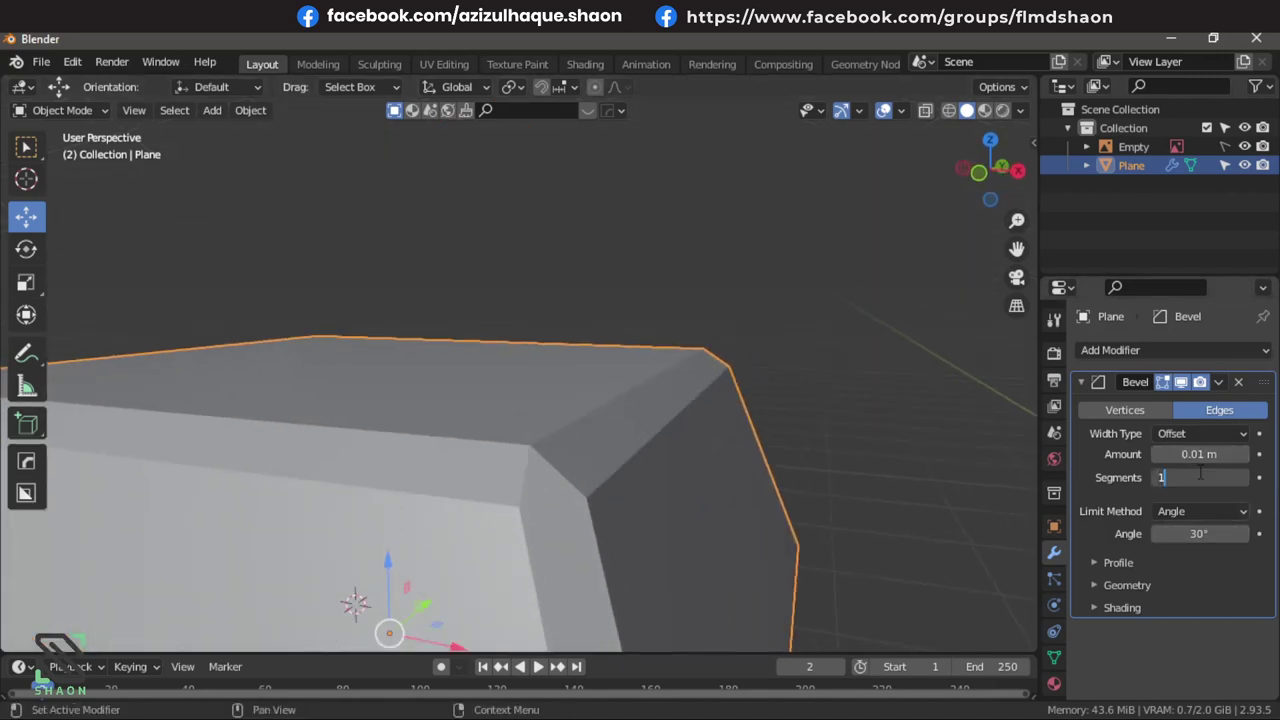
{"action": "type", "text": "0"}
{"action": "key", "text": "Return"}
{"action": "scroll", "coordinate": [600, 440], "scroll_direction": "down", "scroll_amount": 3}
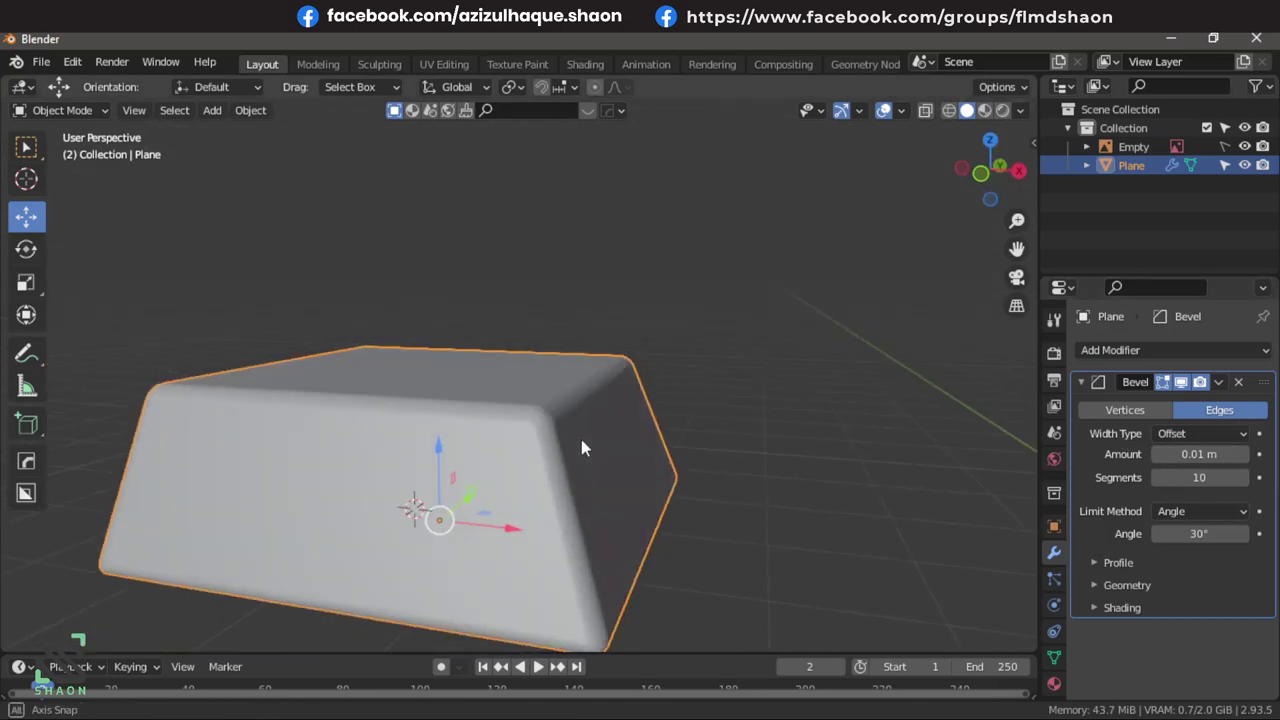
{"action": "scroll", "coordinate": [584, 448], "scroll_direction": "up", "scroll_amount": 2}
Shade the keycap smooth and view it from the top over the keyboard reference.
{"action": "right_click", "coordinate": [581, 443]}
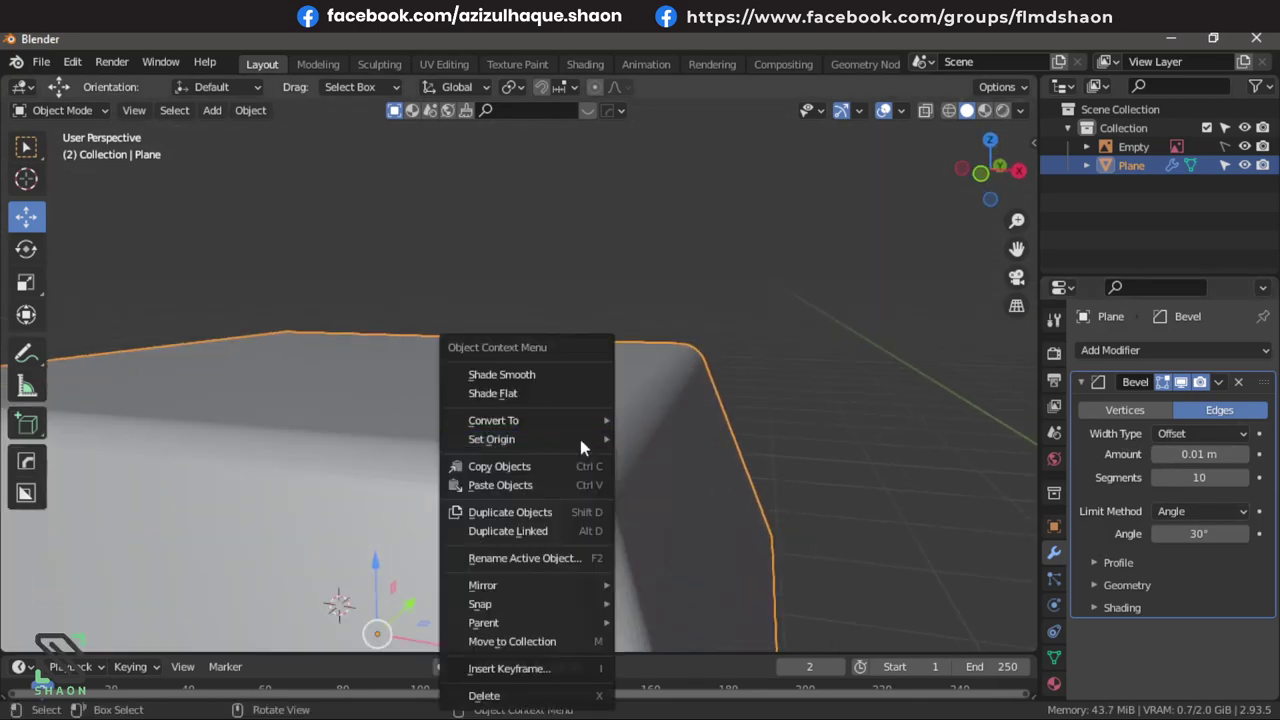
{"action": "left_click", "coordinate": [556, 377]}
{"action": "scroll", "coordinate": [560, 410], "scroll_direction": "down", "scroll_amount": 3}
{"action": "mouse_move", "coordinate": [569, 445]}
{"action": "middle_mouse_down"}
{"action": "mouse_move", "coordinate": [772, 487]}
{"action": "mouse_move", "coordinate": [498, 504]}
{"action": "mouse_move", "coordinate": [440, 451]}
{"action": "middle_mouse_up"}
{"action": "key", "text": "KP_7"}
{"action": "scroll", "coordinate": [498, 504], "scroll_direction": "down", "scroll_amount": 2}
Add an Array modifier to the keycap.
{"action": "left_click", "coordinate": [1110, 350]}
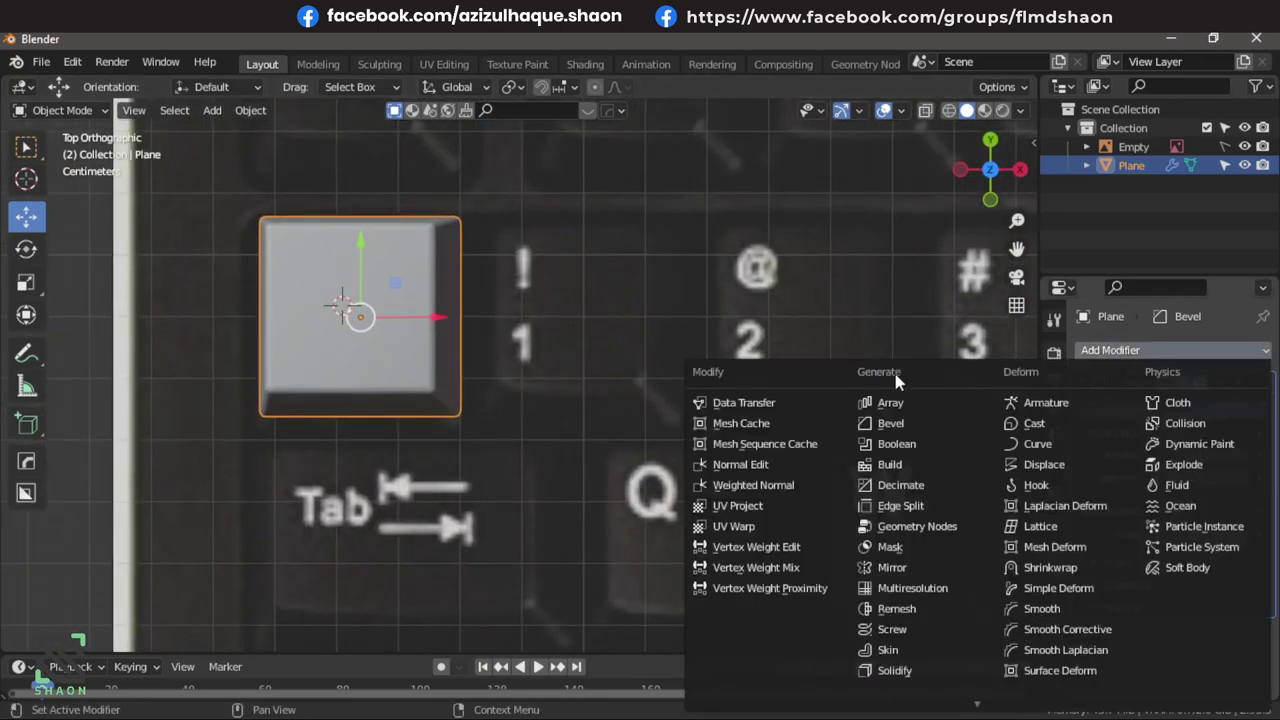
{"action": "left_click", "coordinate": [890, 402]}
{"action": "scroll", "coordinate": [706, 389], "scroll_direction": "down", "scroll_amount": 4}
{"action": "scroll", "coordinate": [707, 396], "scroll_direction": "up", "scroll_amount": 3}
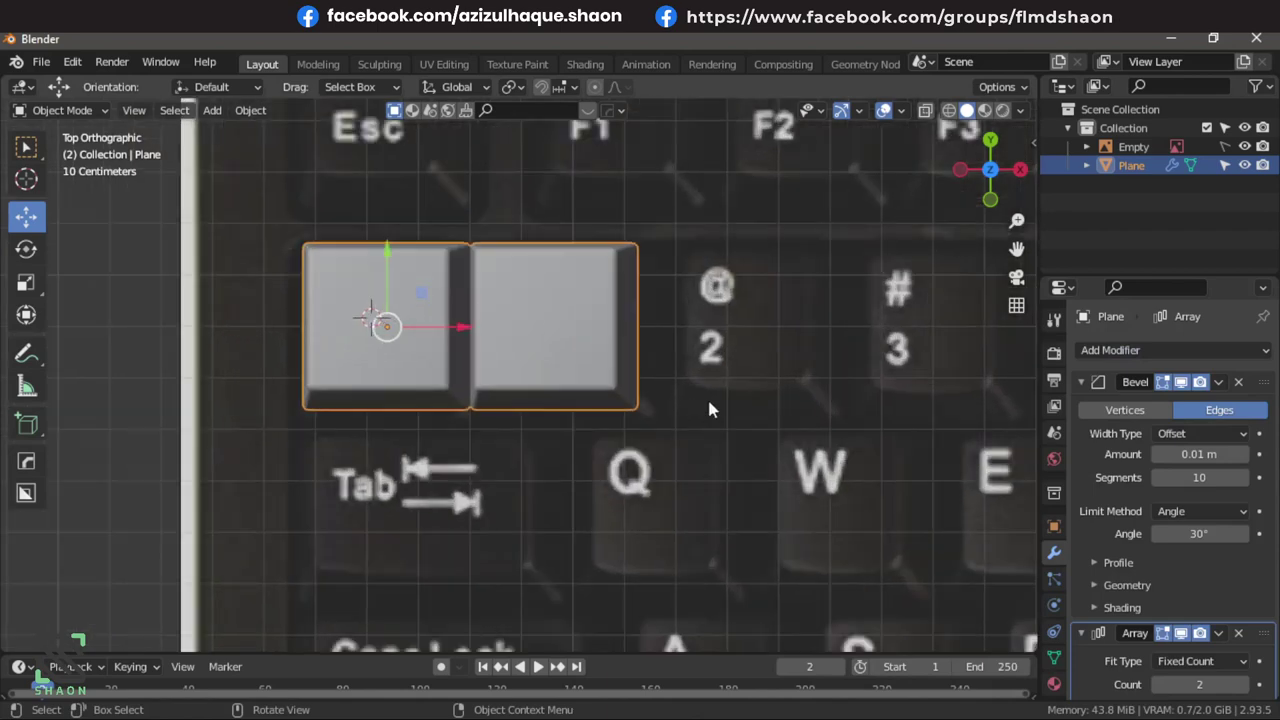
{"action": "scroll", "coordinate": [470, 375], "scroll_direction": "up", "scroll_amount": 1}
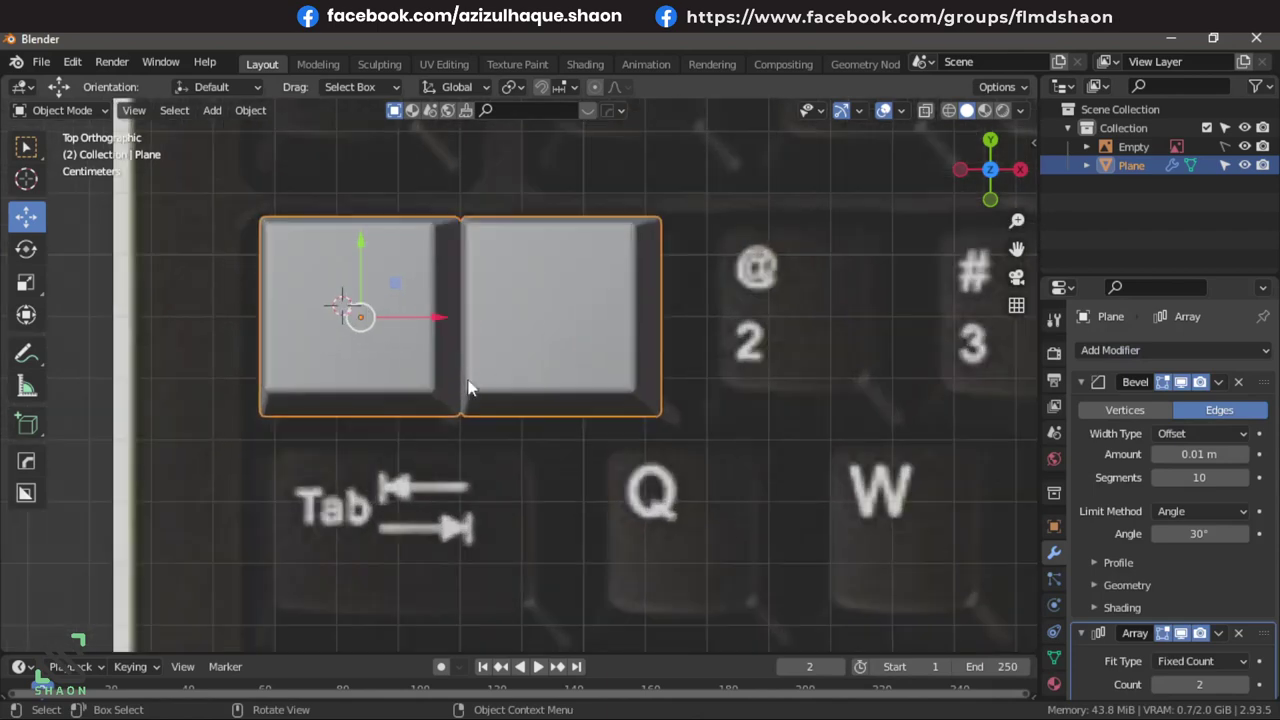
Reselect the keycap and scale it slightly smaller.
{"action": "key", "text": "alt+a"}
{"action": "left_click", "coordinate": [411, 348]}
{"action": "key", "text": "s"}
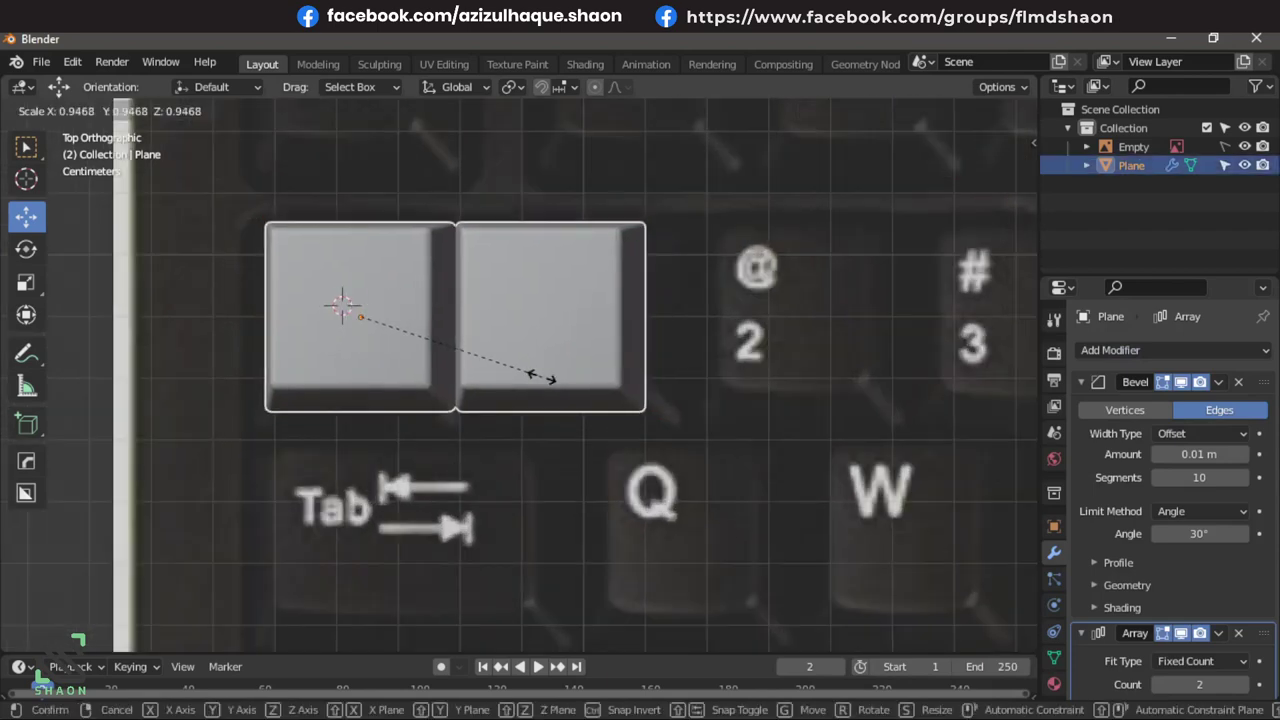
{"action": "left_click", "coordinate": [543, 376]}
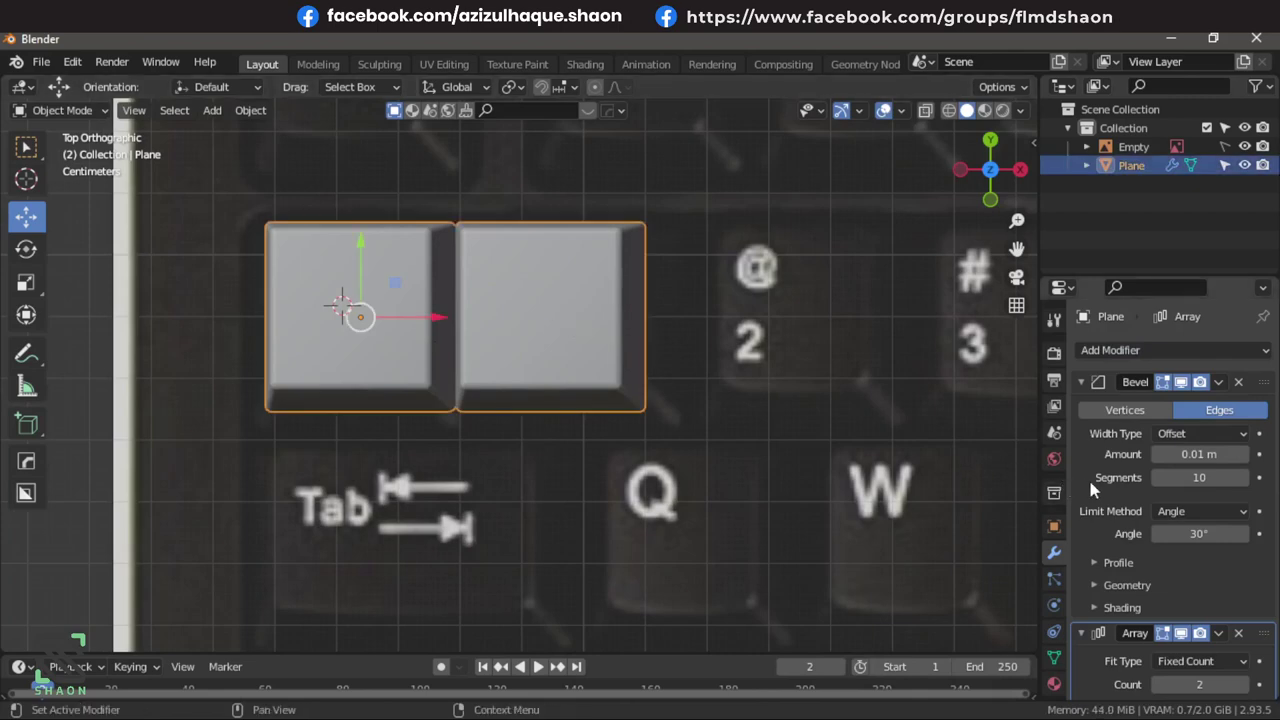
{"action": "scroll", "coordinate": [1199, 560], "scroll_direction": "down", "scroll_amount": 5}
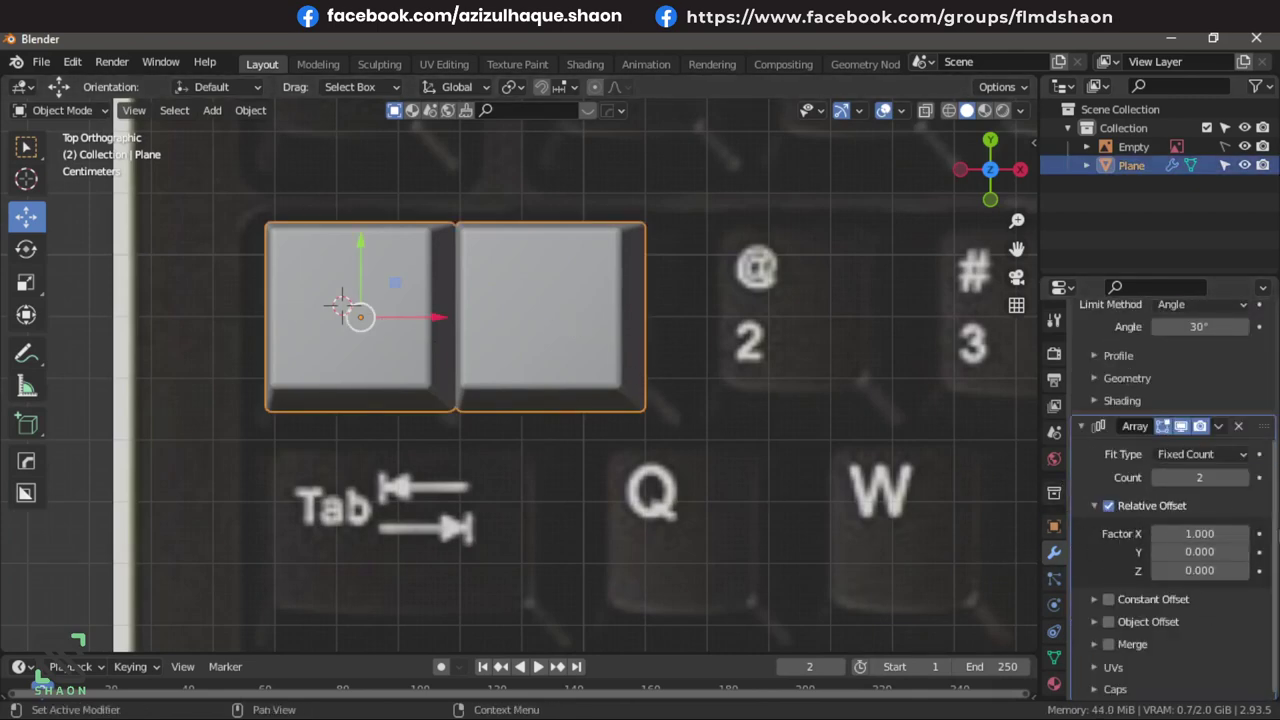
Set the Array's relative X offset to 1.16, then deselect the keycap pair.
{"action": "left_click", "coordinate": [1196, 535]}
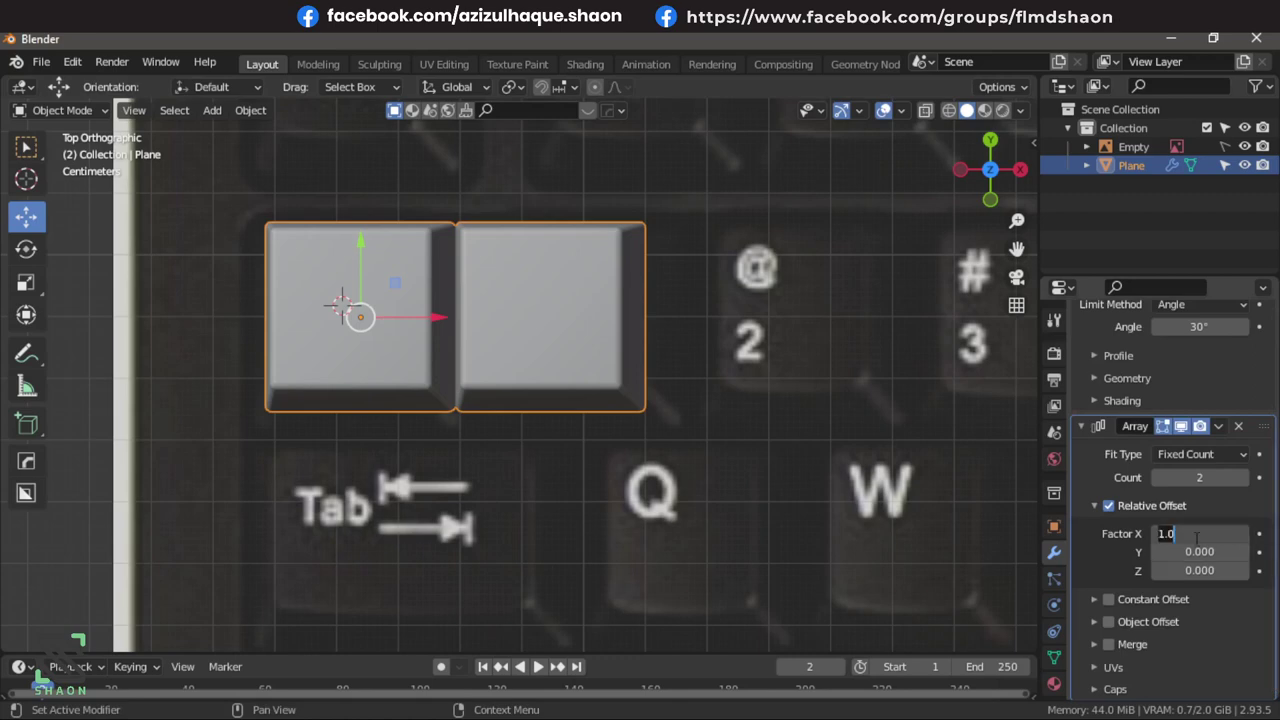
{"action": "type", "text": "1.1"}
{"action": "key", "text": "Return"}
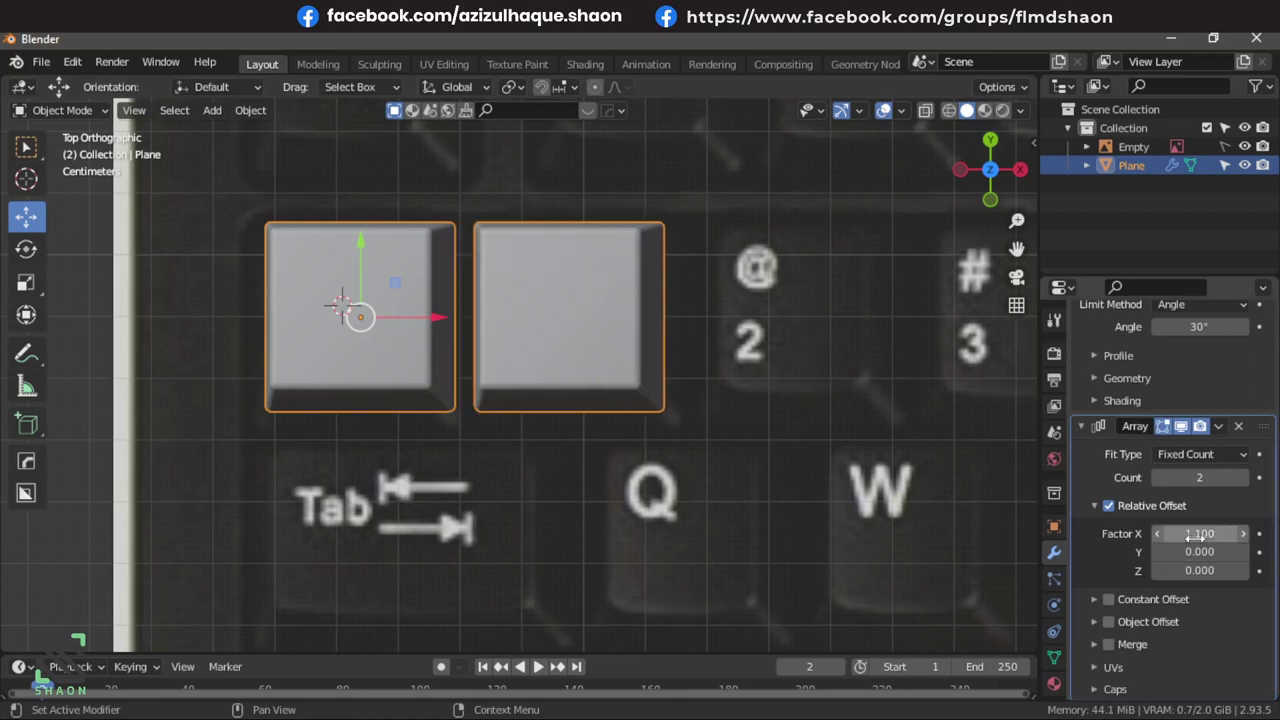
{"action": "left_click", "coordinate": [1196, 533]}
{"action": "type", "text": "5"}
{"action": "key", "text": "Return"}
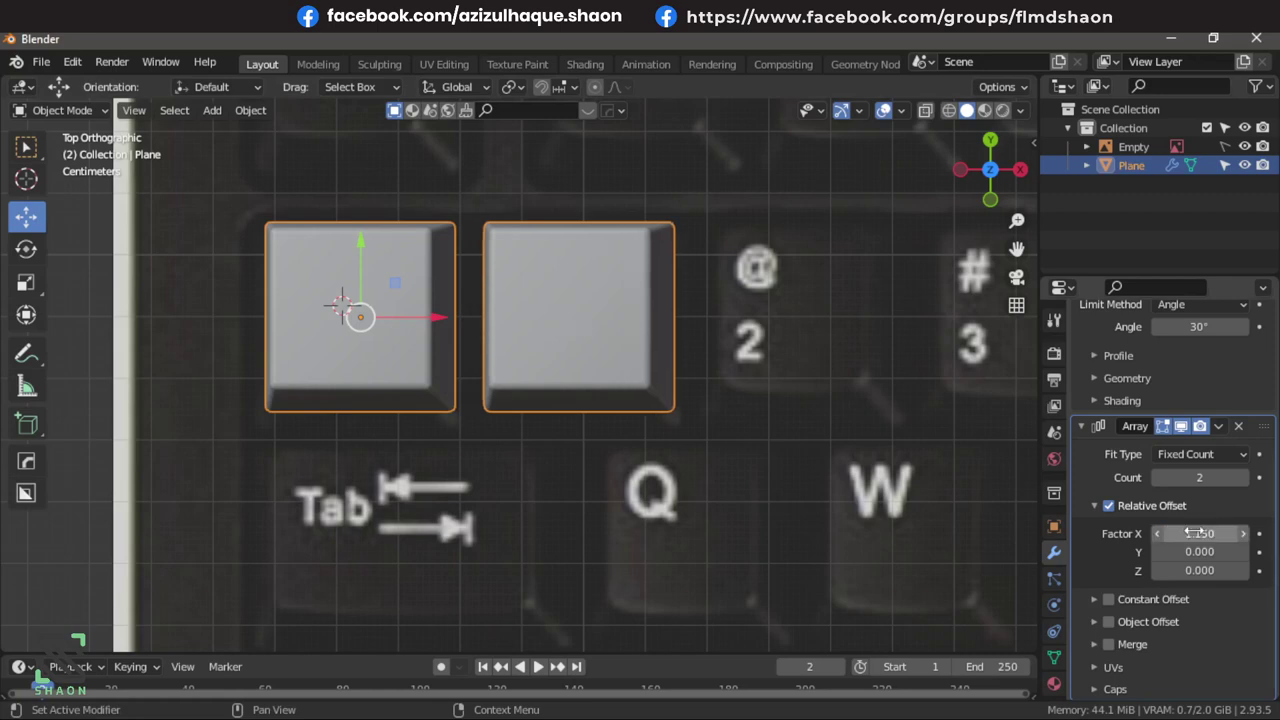
{"action": "left_click", "coordinate": [1198, 534]}
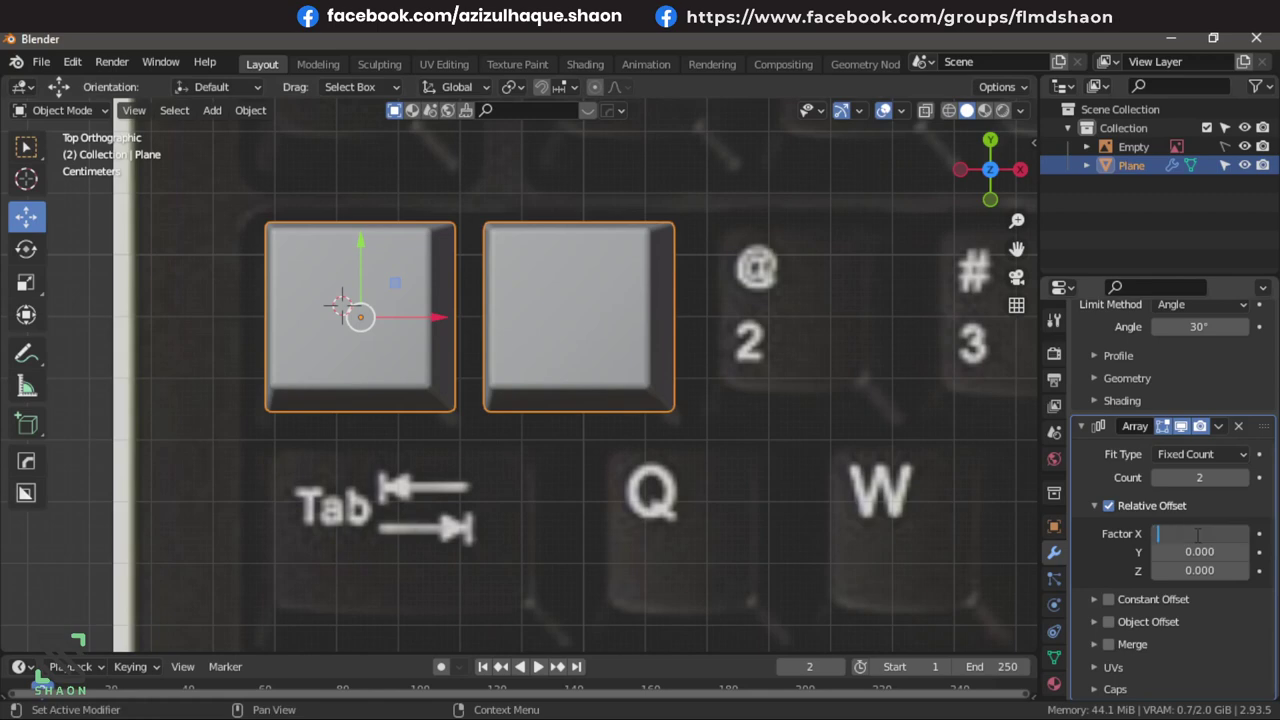
{"action": "type", "text": "1.16"}
{"action": "key", "text": "Return"}
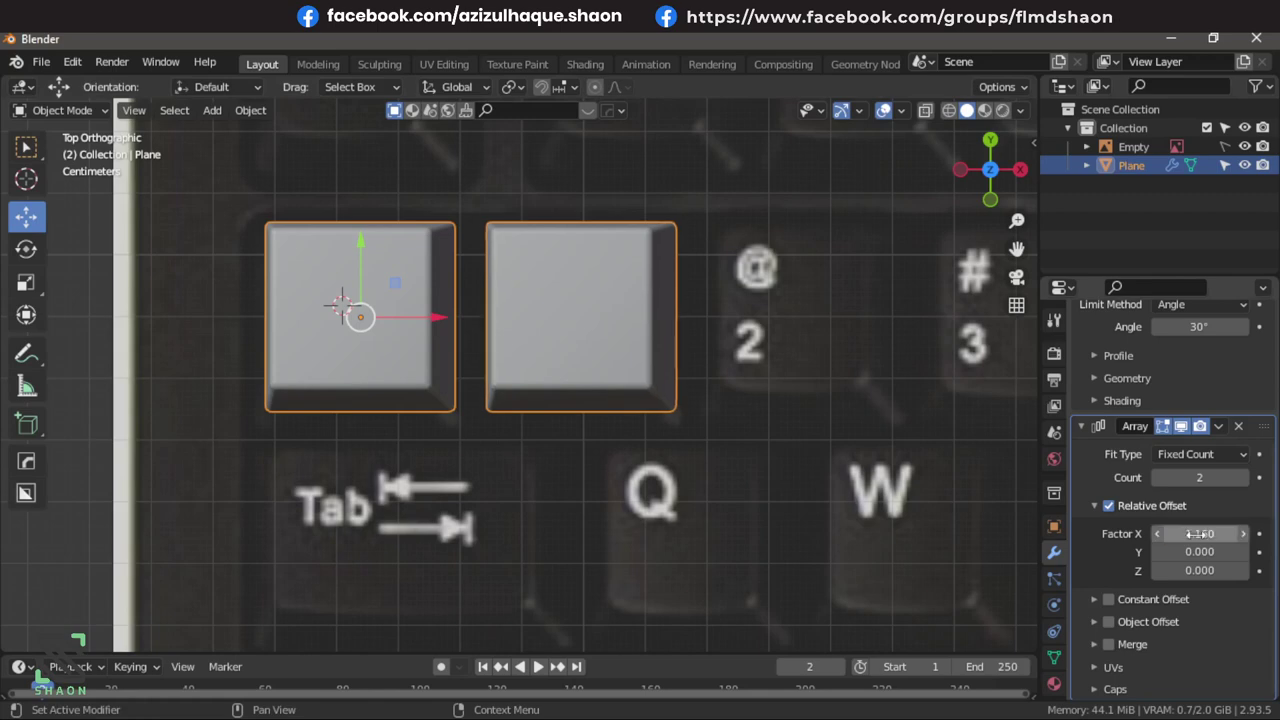
{"action": "scroll", "coordinate": [634, 323], "scroll_direction": "down", "scroll_amount": 4}
{"action": "left_click", "coordinate": [615, 380]}
Raise the keycap Array count to 13 to fill the number row.
{"action": "scroll", "coordinate": [617, 378], "scroll_direction": "down", "scroll_amount": 4}
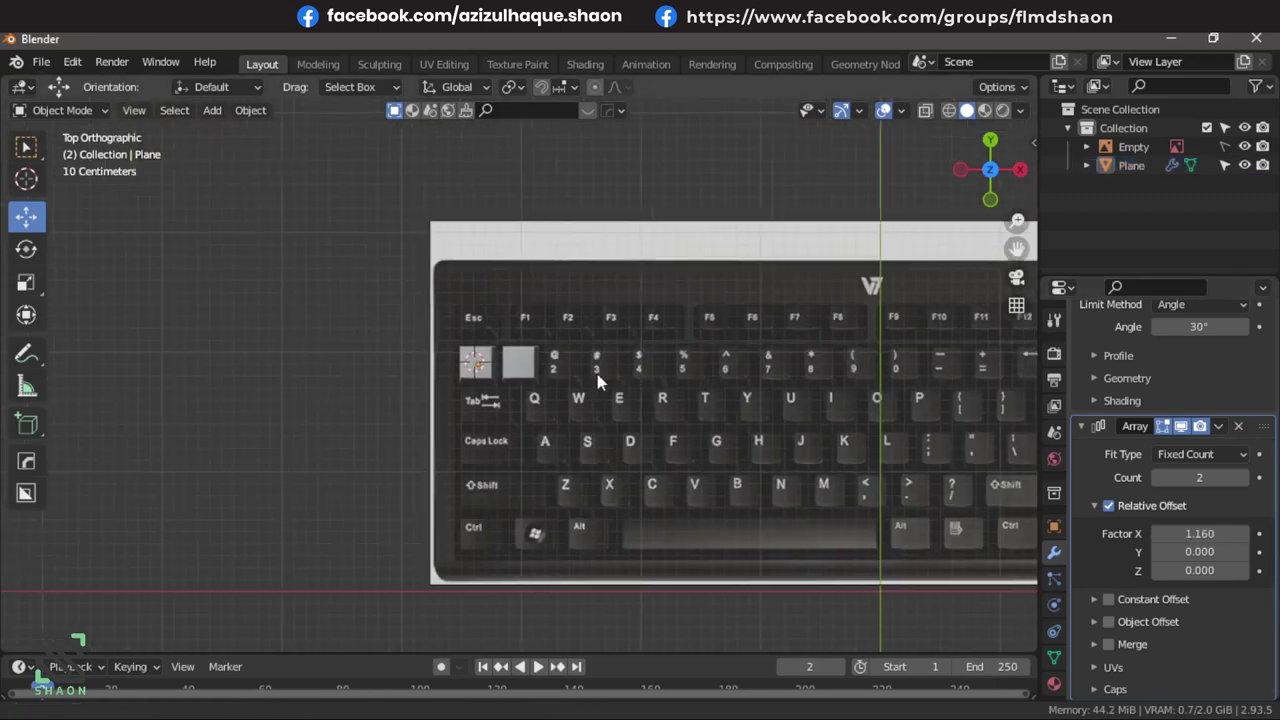
{"action": "scroll", "coordinate": [629, 366], "scroll_direction": "up", "scroll_amount": 2}
{"action": "scroll", "coordinate": [142, 376], "scroll_direction": "up", "scroll_amount": 1}
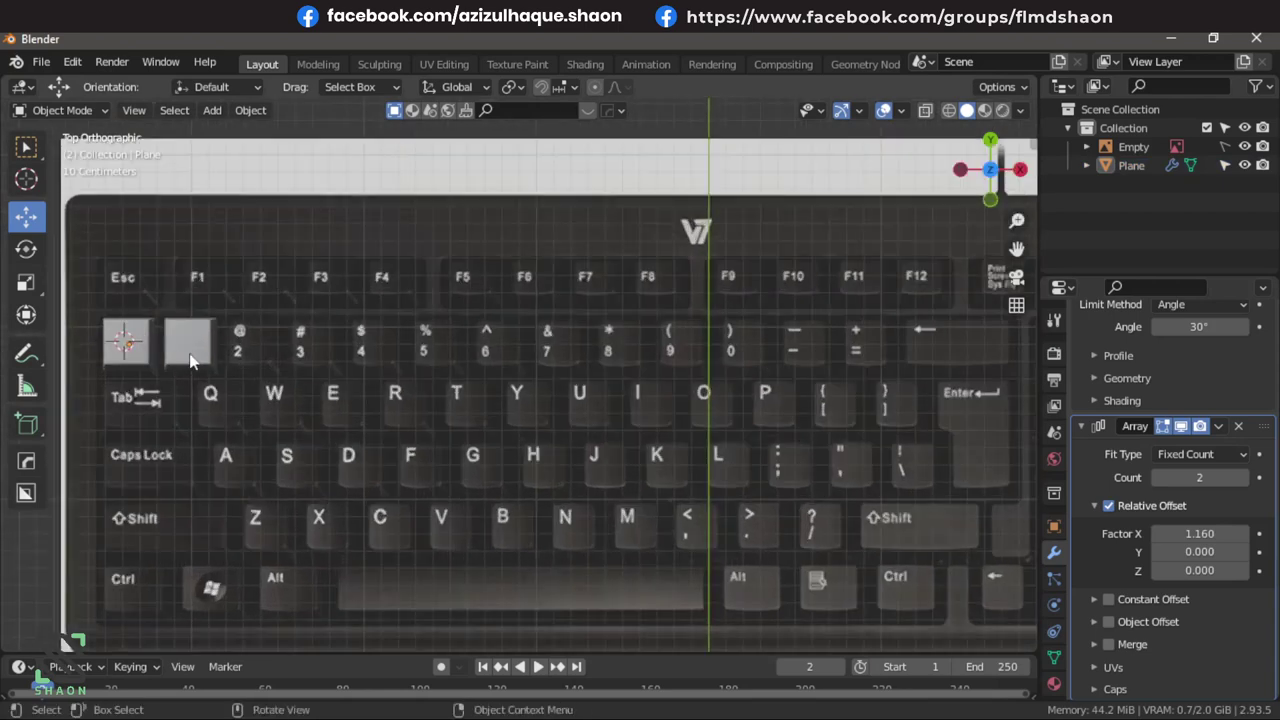
{"action": "left_click", "coordinate": [172, 350]}
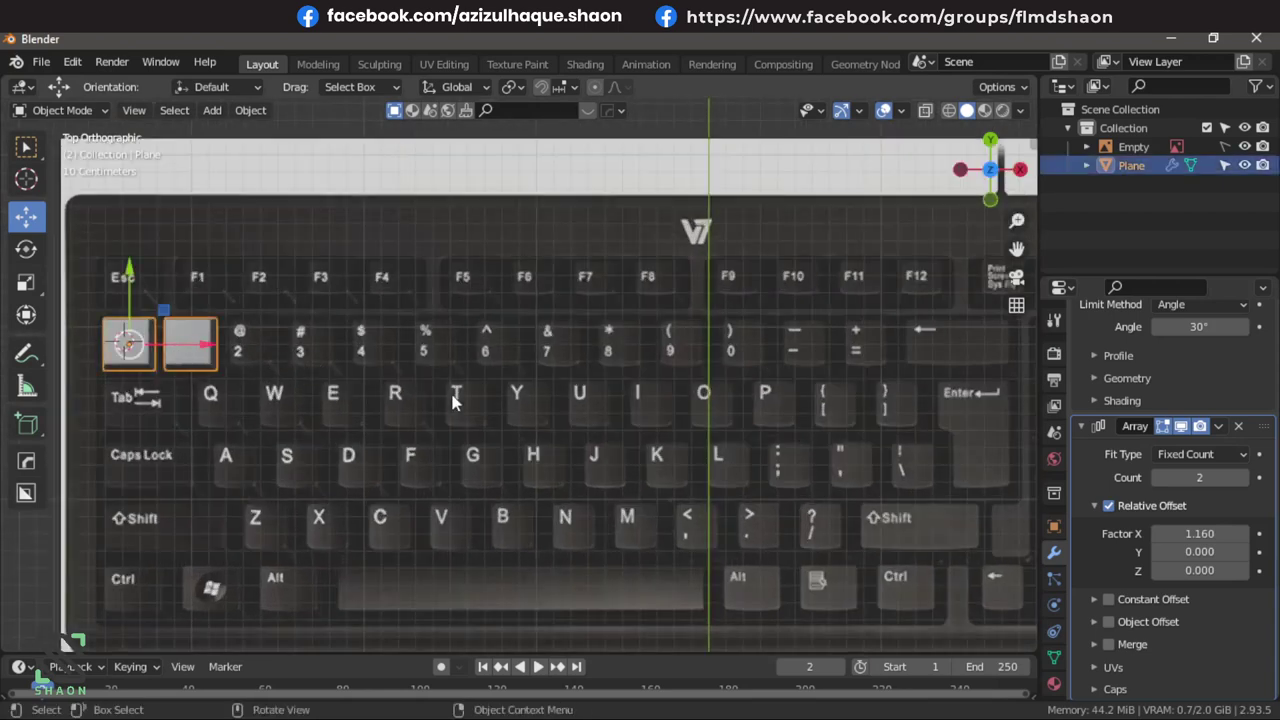
{"action": "middle_click_drag", "start_coordinate": [180, 350], "coordinate": [201, 337], "text": "shift"}
{"action": "double_click", "coordinate": [1240, 478]}
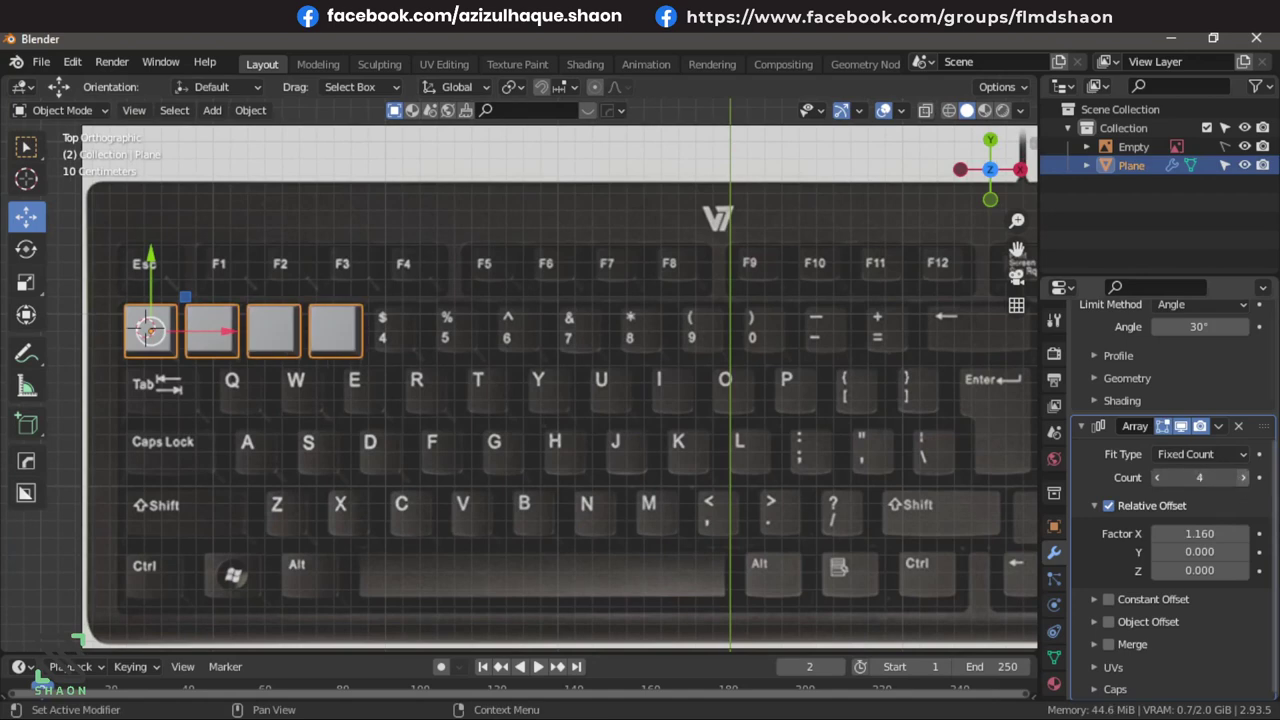
{"action": "double_click", "coordinate": [1240, 478]}
{"action": "left_click", "coordinate": [1240, 478]}
{"action": "double_click", "coordinate": [1240, 478]}
{"action": "left_click", "coordinate": [1240, 478]}
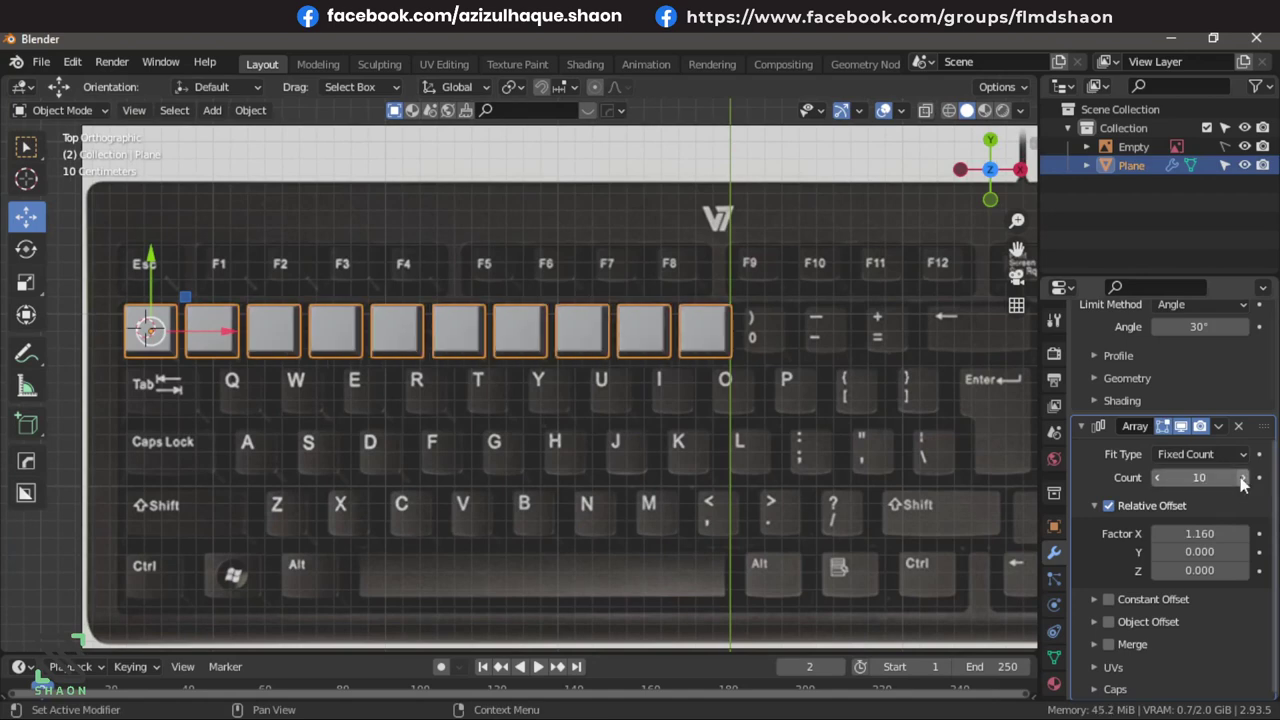
{"action": "left_click", "coordinate": [1240, 478]}
{"action": "left_click", "coordinate": [1240, 478]}
{"action": "left_click", "coordinate": [1240, 478]}
{"action": "scroll", "coordinate": [358, 419], "scroll_direction": "down", "scroll_amount": 3}
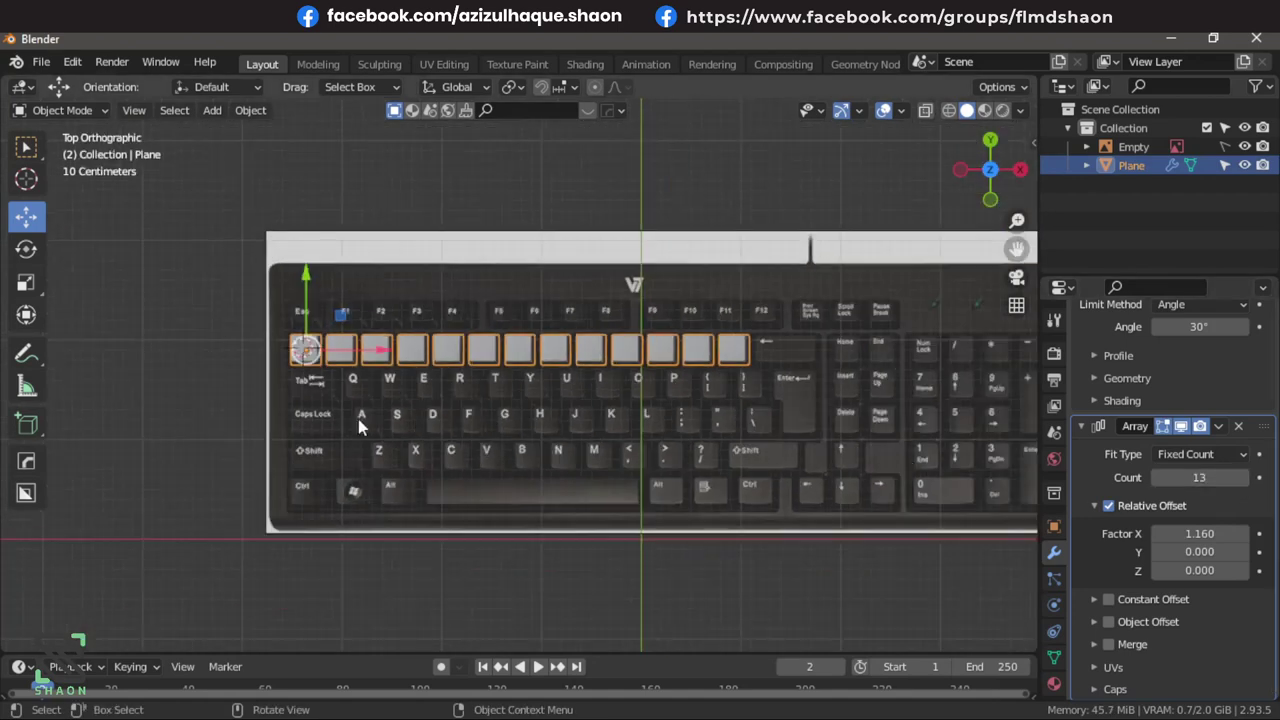
Select the keycap row and duplicate it with Shift+D to move toward the Q row.
{"action": "left_click", "coordinate": [357, 413]}
{"action": "scroll", "coordinate": [458, 413], "scroll_direction": "up", "scroll_amount": 2}
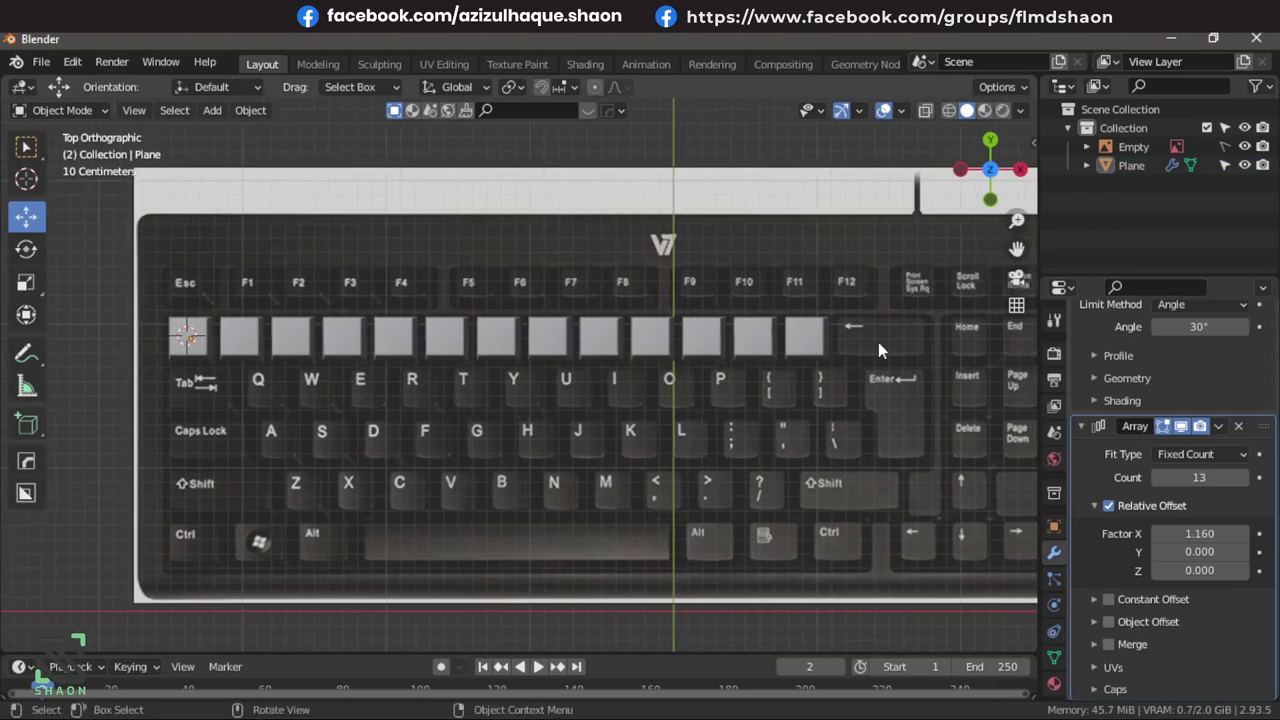
{"action": "scroll", "coordinate": [700, 340], "scroll_direction": "up", "scroll_amount": 2}
{"action": "scroll", "coordinate": [446, 342], "scroll_direction": "up", "scroll_amount": 1}
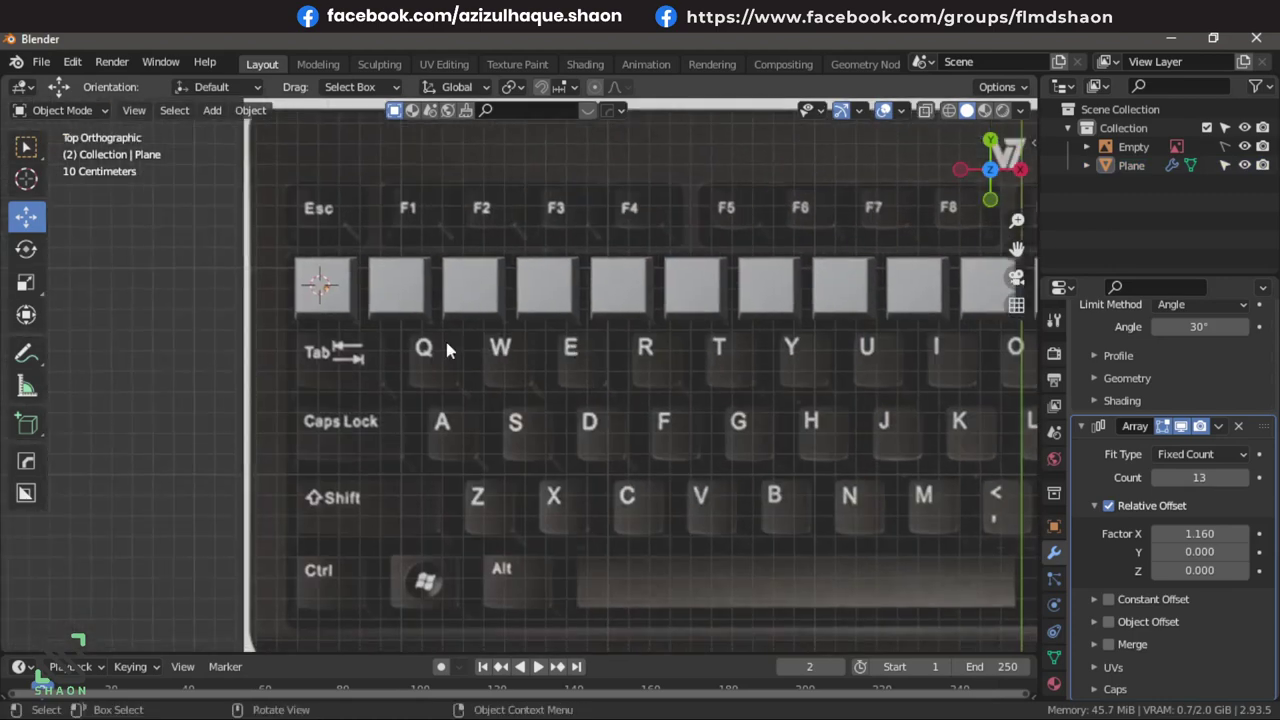
{"action": "scroll", "coordinate": [300, 285], "scroll_direction": "up", "scroll_amount": 1}
{"action": "left_click", "coordinate": [280, 272]}
{"action": "key", "text": "shift+d"}
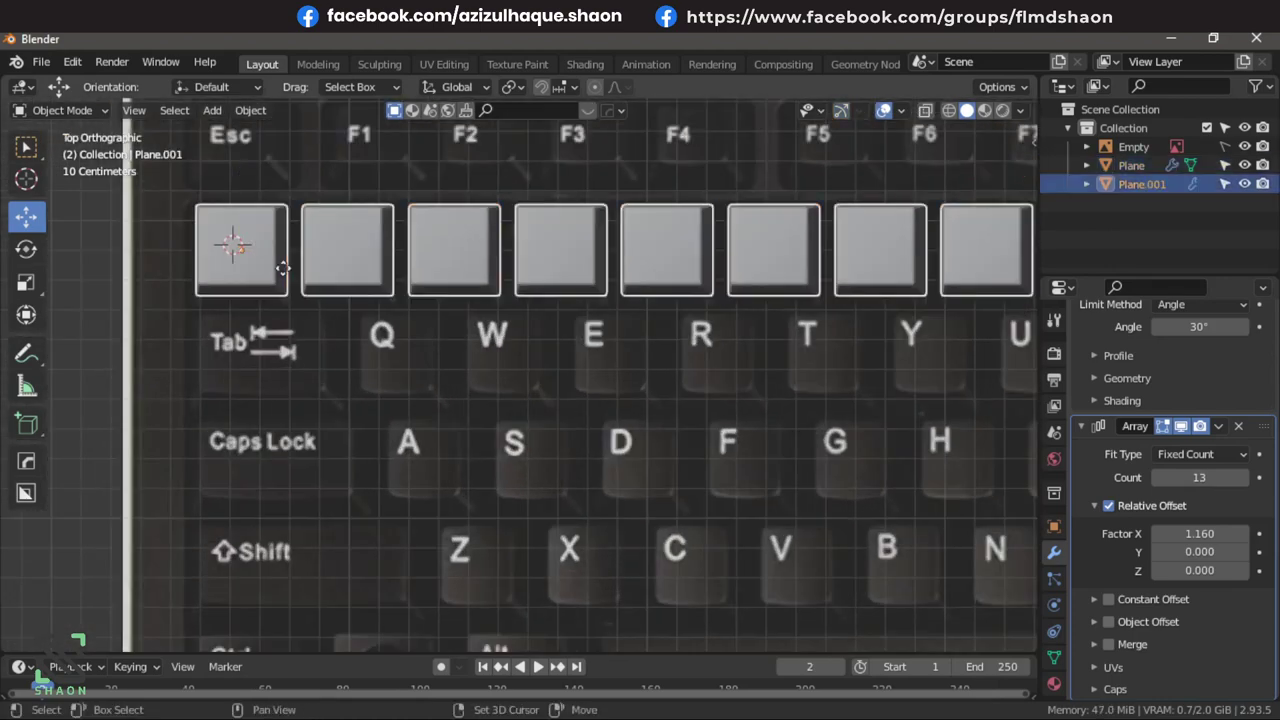
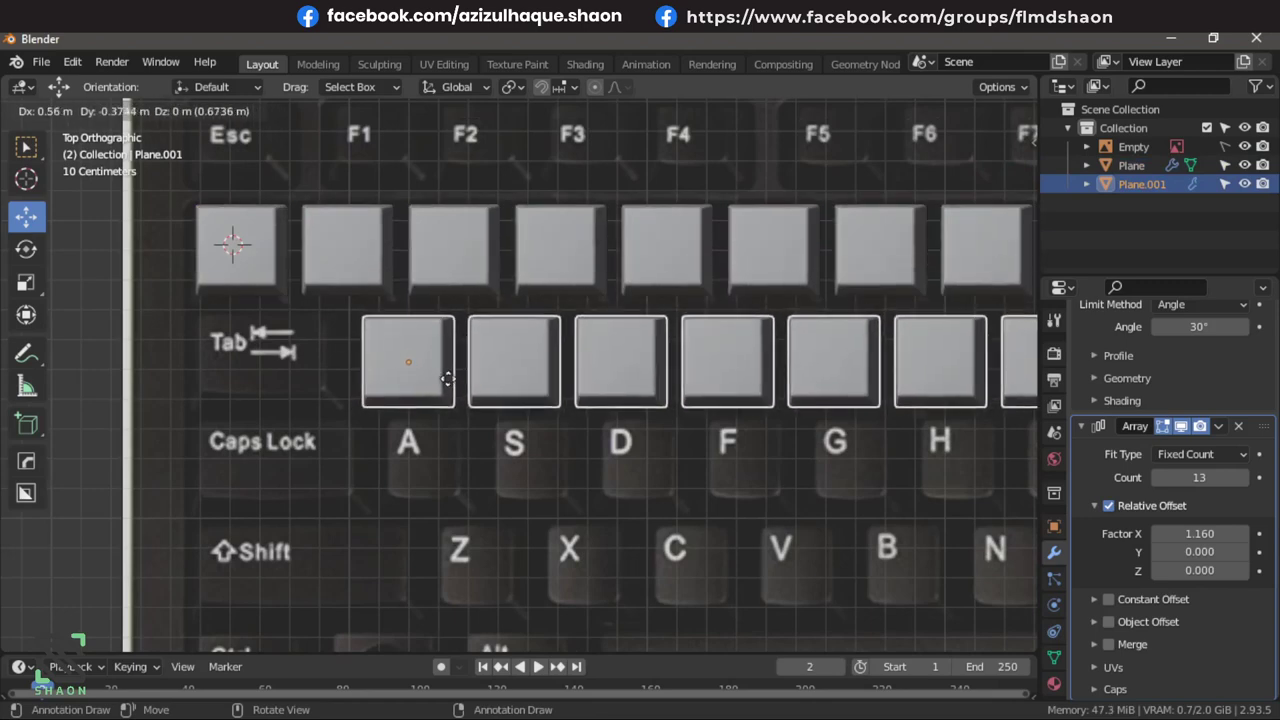
Place the duplicated keycap row and slide it along X over the Q-row letters in X-ray.
{"action": "left_click", "coordinate": [440, 380]}
{"action": "key", "text": "alt+z"}
{"action": "scroll", "coordinate": [447, 378], "scroll_direction": "up", "scroll_amount": 2}
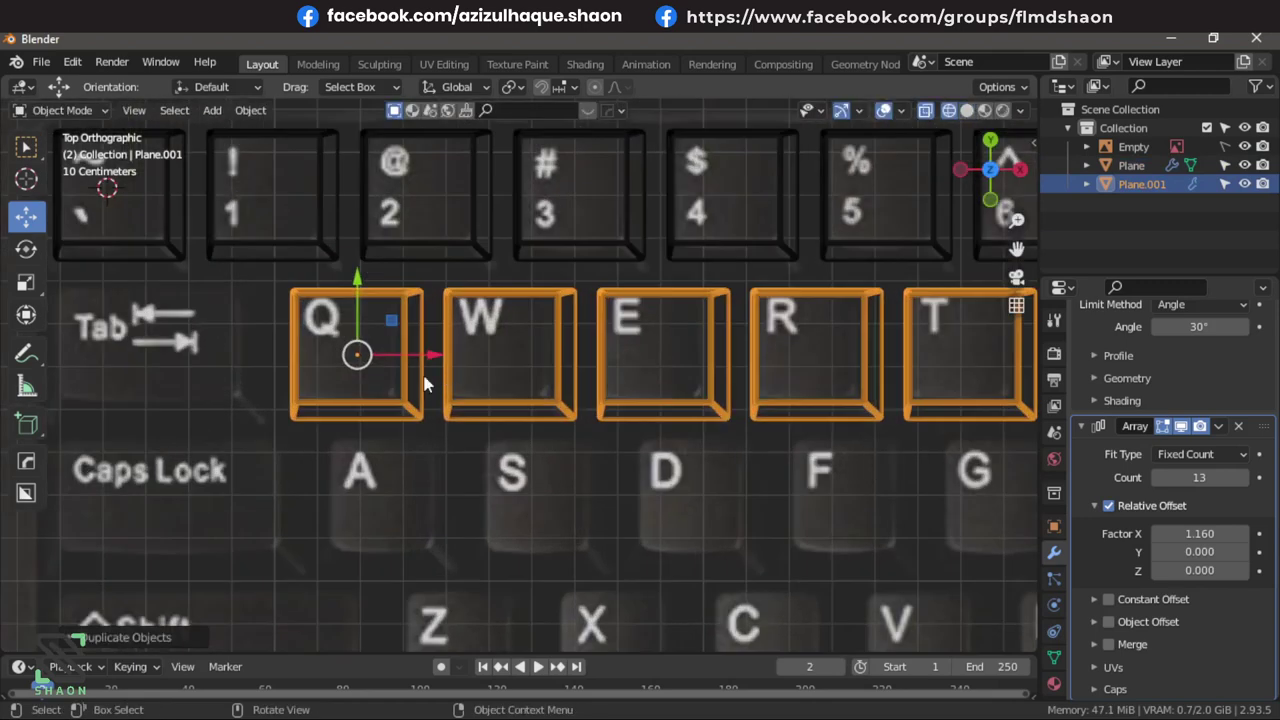
{"action": "key", "text": "g"}
{"action": "key", "text": "x"}
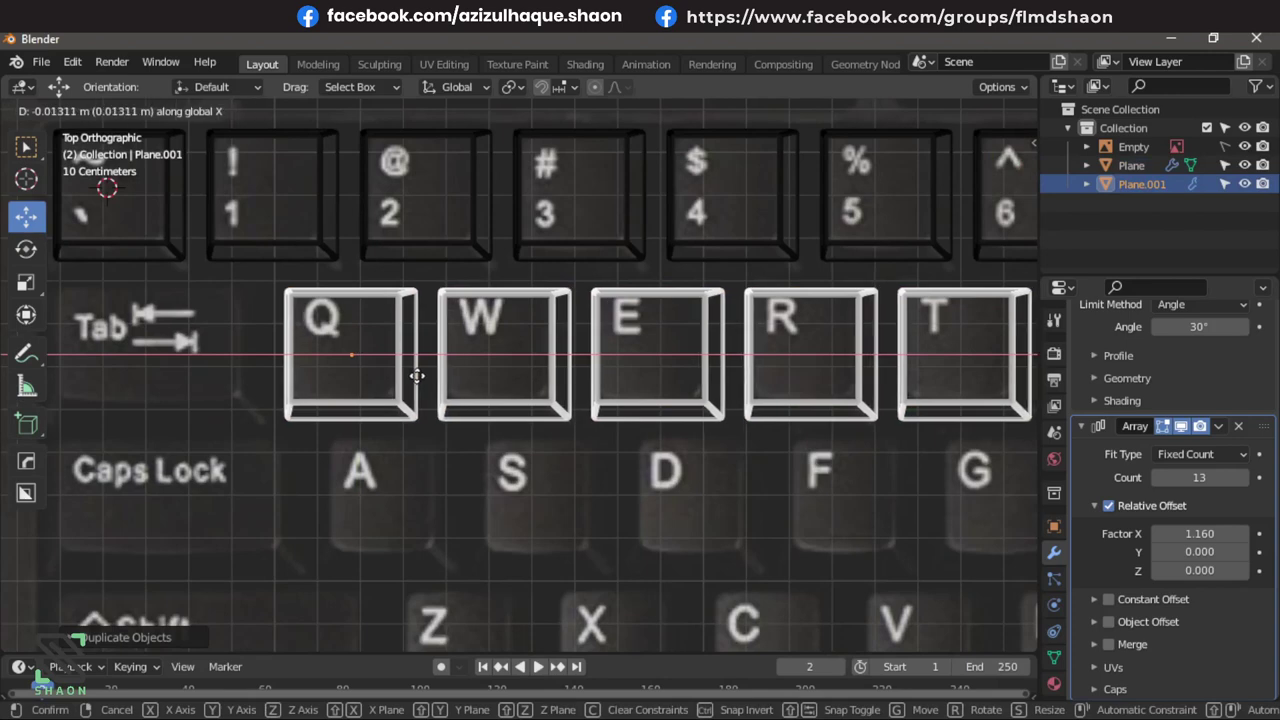
{"action": "left_click", "coordinate": [417, 375]}
{"action": "key", "text": "alt+z"}
{"action": "scroll", "coordinate": [420, 365], "scroll_direction": "down", "scroll_amount": 2}
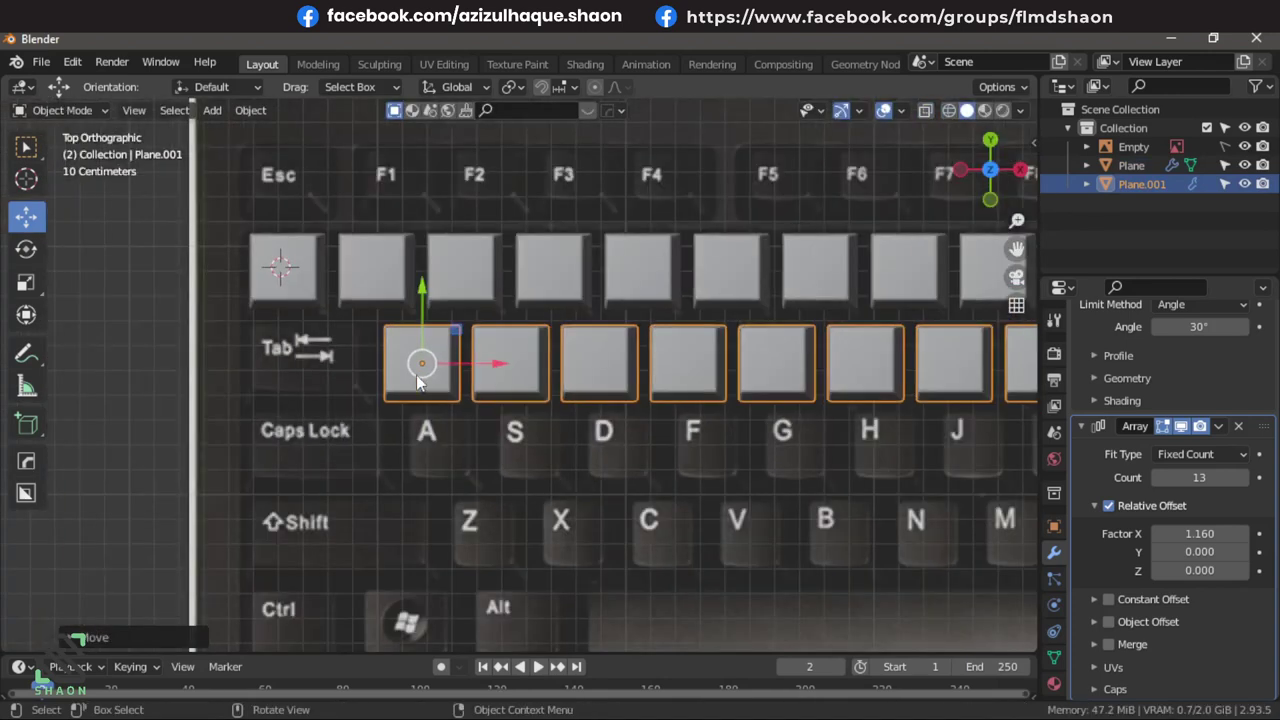
{"action": "scroll", "coordinate": [313, 290], "scroll_direction": "up", "scroll_amount": 2}
{"action": "scroll", "coordinate": [350, 345], "scroll_direction": "down", "scroll_amount": 5, "text": "ctrl"}
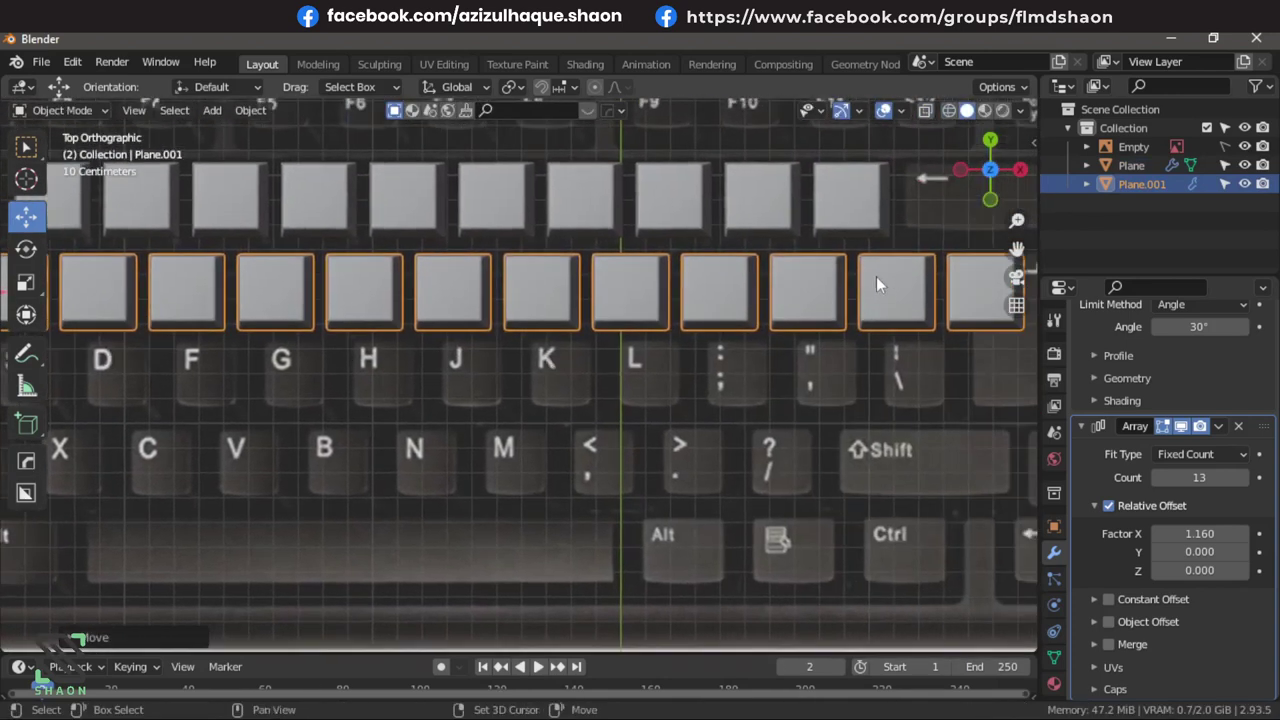
{"action": "scroll", "coordinate": [876, 285], "scroll_direction": "down", "scroll_amount": 3, "text": "ctrl"}
Set the row's Array count to 12 and nudge it along Z into place.
{"action": "left_click", "coordinate": [1158, 478]}
{"action": "left_click", "coordinate": [1158, 478]}
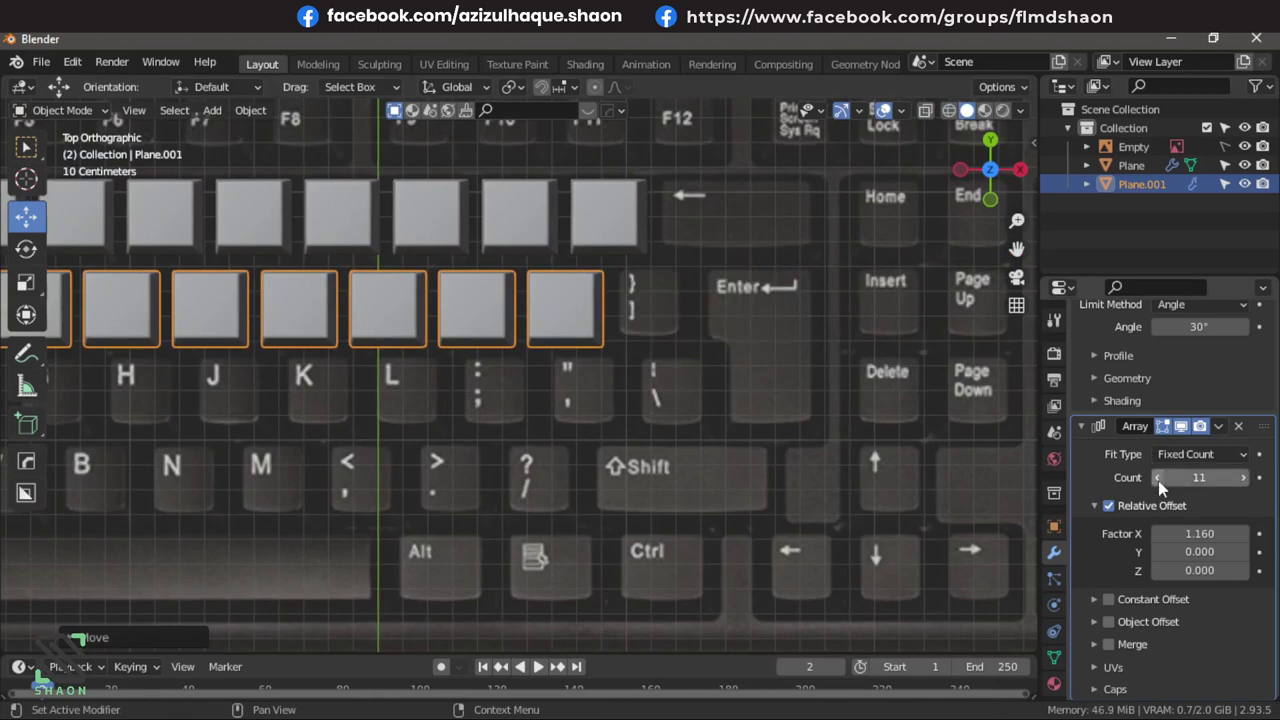
{"action": "left_click", "coordinate": [1244, 477]}
{"action": "scroll", "coordinate": [780, 345], "scroll_direction": "up", "scroll_amount": 2}
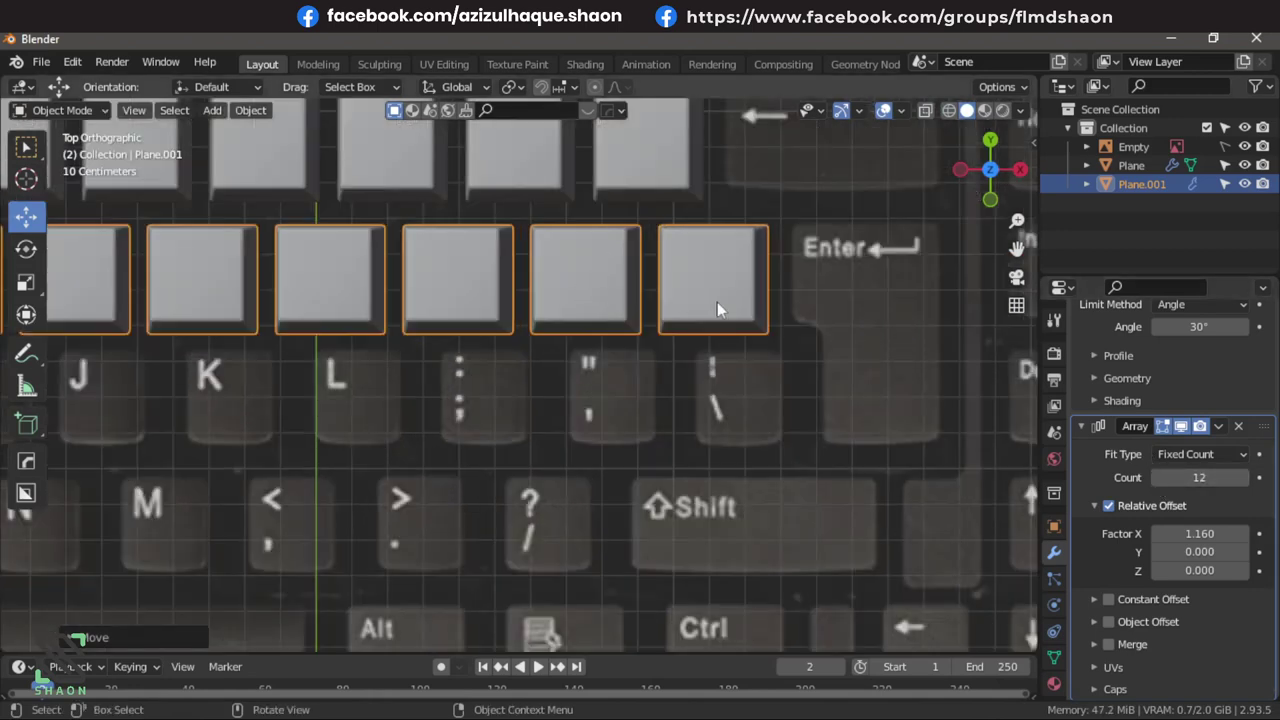
{"action": "key", "text": "g"}
{"action": "key", "text": "z"}
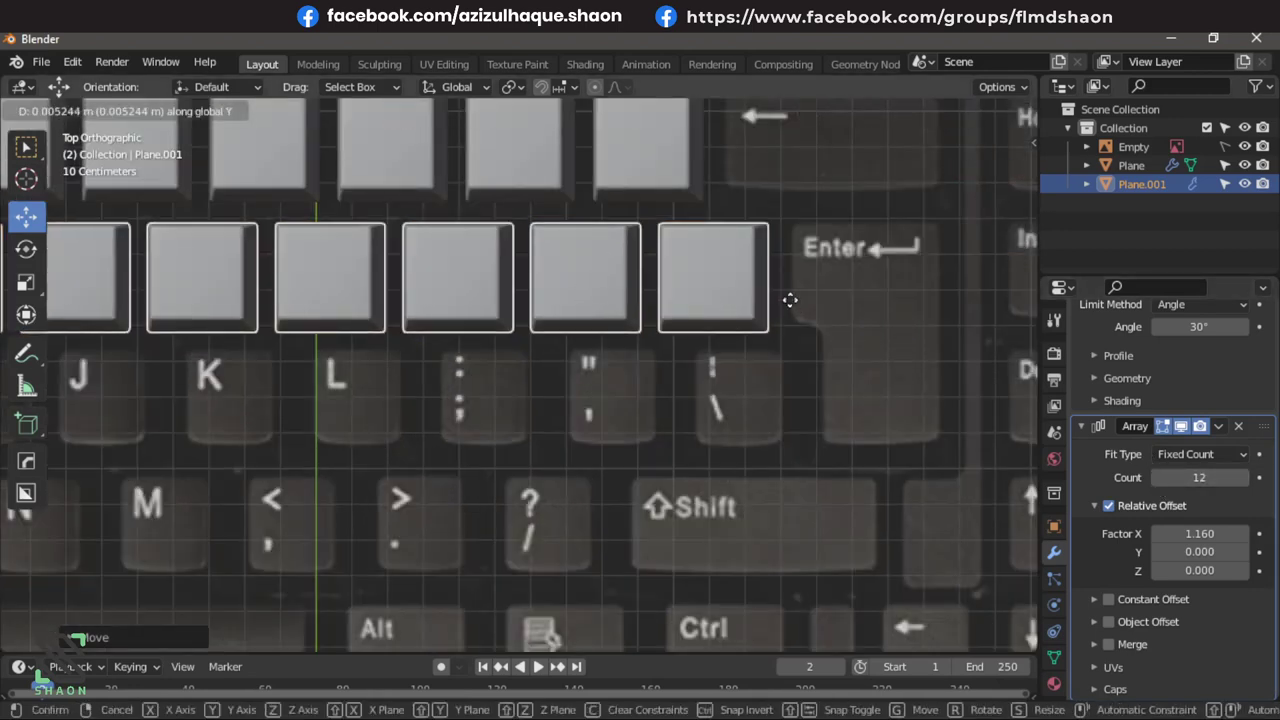
{"action": "left_click", "coordinate": [791, 298]}
{"action": "scroll", "coordinate": [700, 320], "scroll_direction": "down", "scroll_amount": 2}
{"action": "scroll", "coordinate": [688, 290], "scroll_direction": "down", "scroll_amount": 3}
{"action": "scroll", "coordinate": [233, 272], "scroll_direction": "up", "scroll_amount": 3}
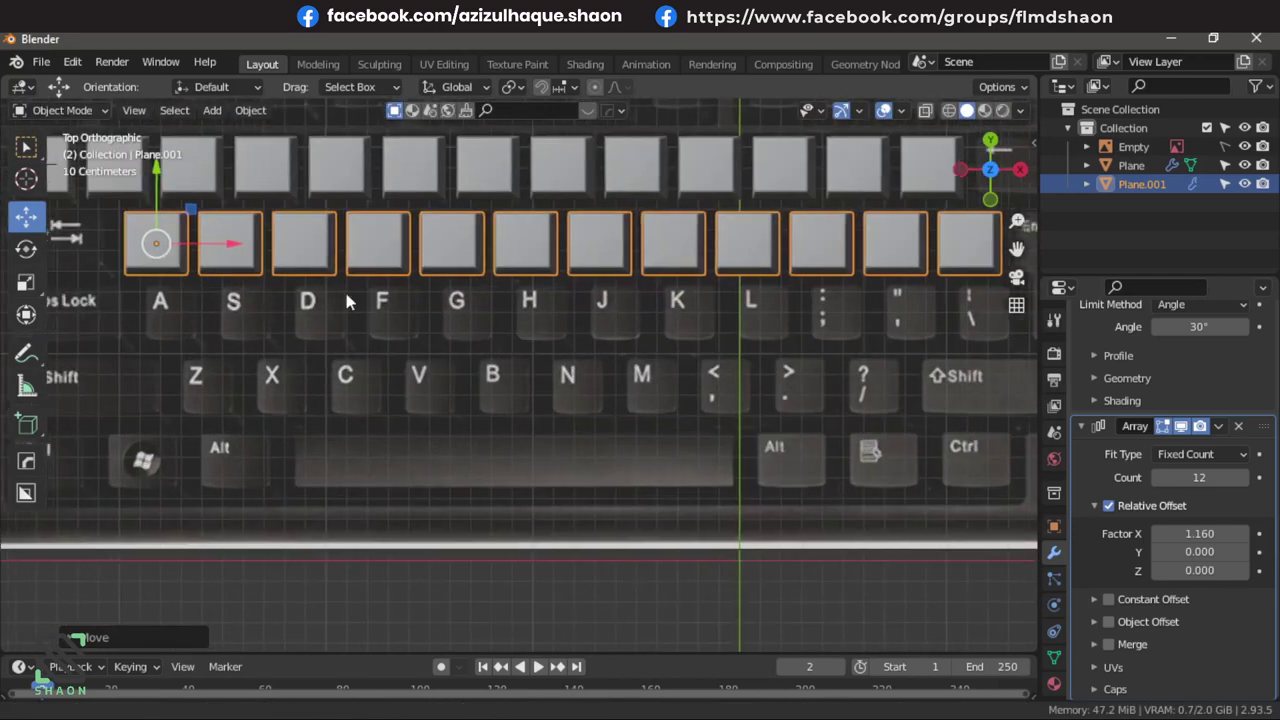
Duplicate the Q row, move it down onto the Caps Lock row and nudge it to line up with A.
{"action": "key", "text": "shift+d"}
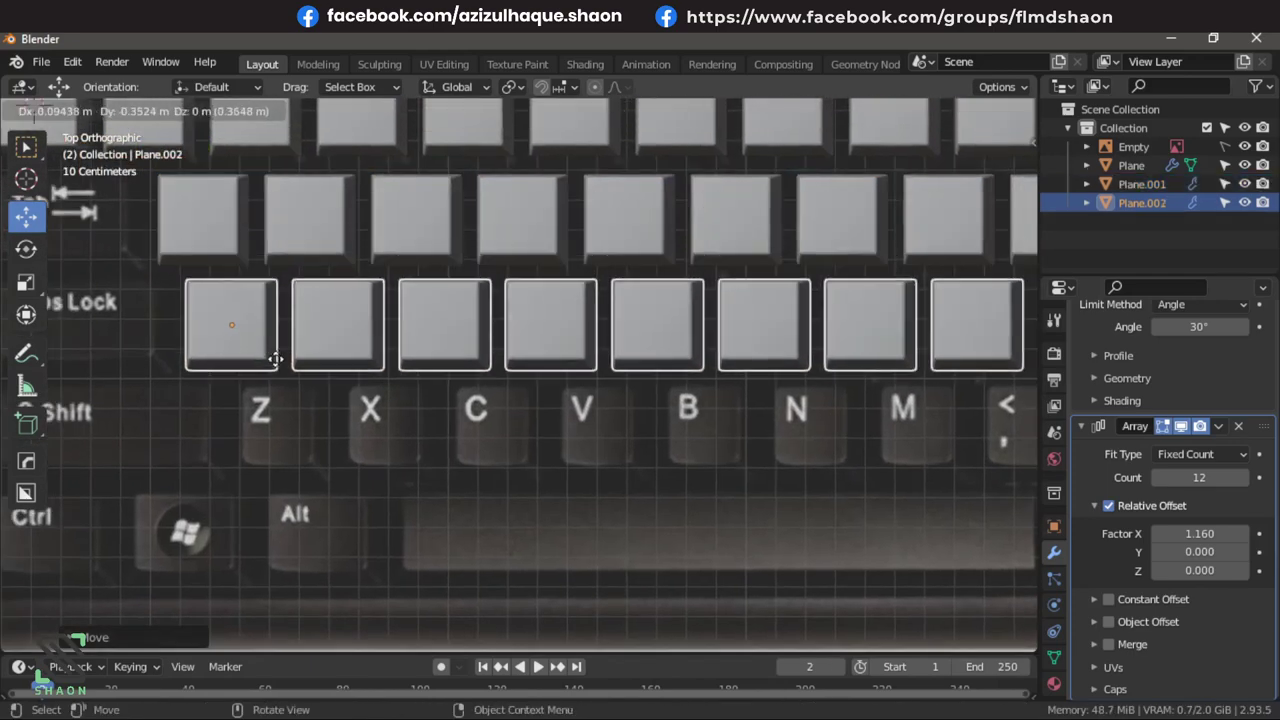
{"action": "key", "text": "y"}
{"action": "left_click", "coordinate": [284, 371]}
{"action": "scroll", "coordinate": [209, 340], "scroll_direction": "up", "scroll_amount": 1}
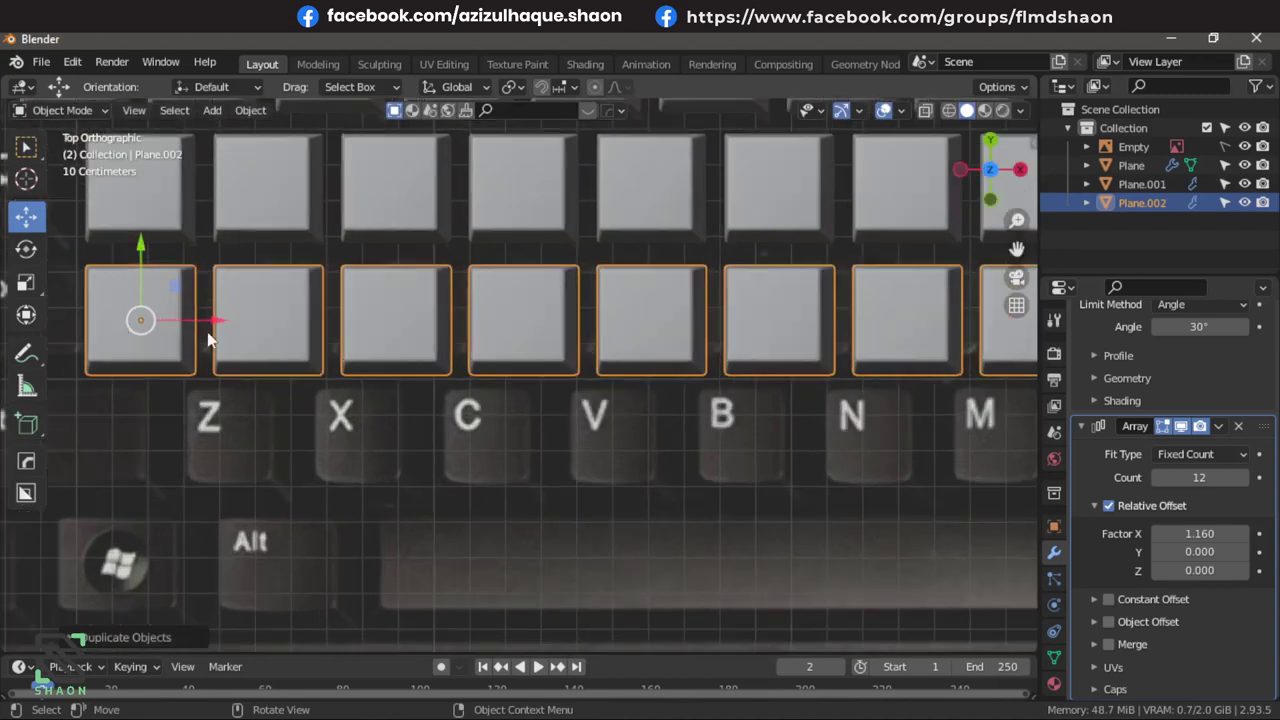
{"action": "left_click_drag", "start_coordinate": [215, 326], "coordinate": [244, 326]}
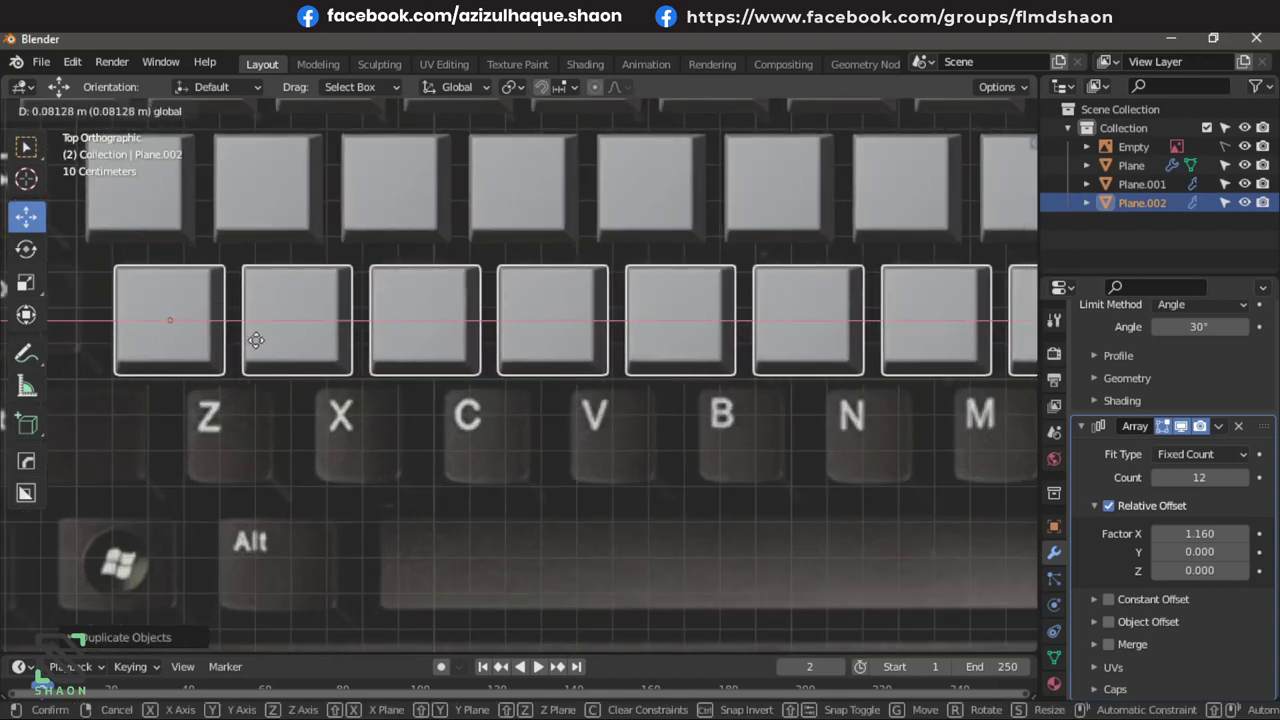
Check the home-row keys' alignment against the reference letters, then duplicate the row.
{"action": "key", "text": "shift+z"}
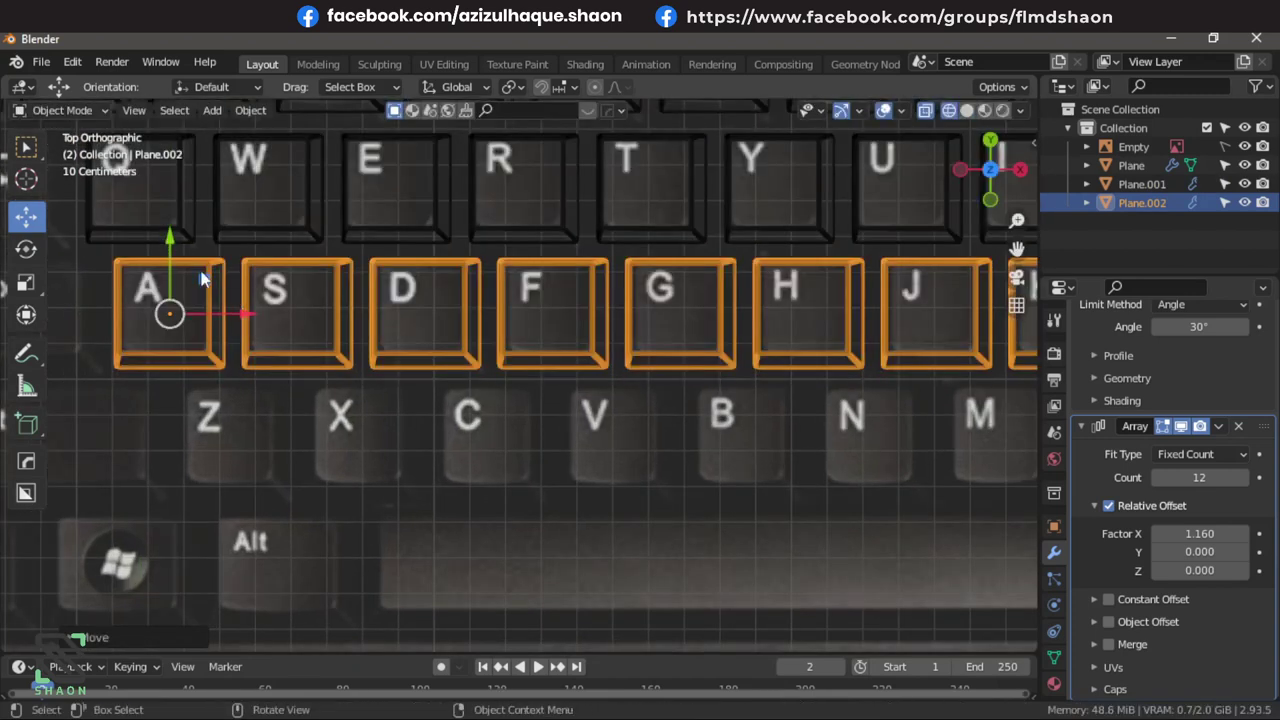
{"action": "key", "text": "g"}
{"action": "right_click", "coordinate": [171, 240]}
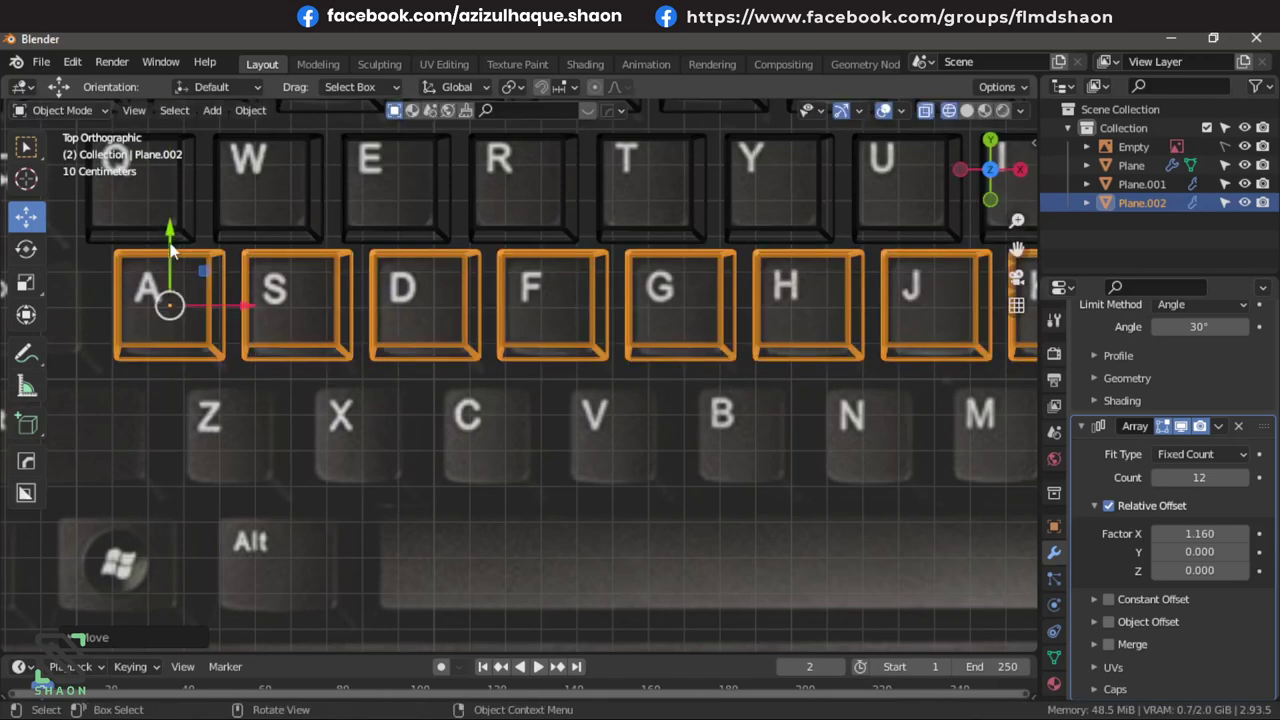
{"action": "scroll", "coordinate": [440, 355], "scroll_direction": "down", "scroll_amount": 5}
{"action": "scroll", "coordinate": [440, 355], "scroll_direction": "up", "scroll_amount": 3}
{"action": "key", "text": "shift+z"}
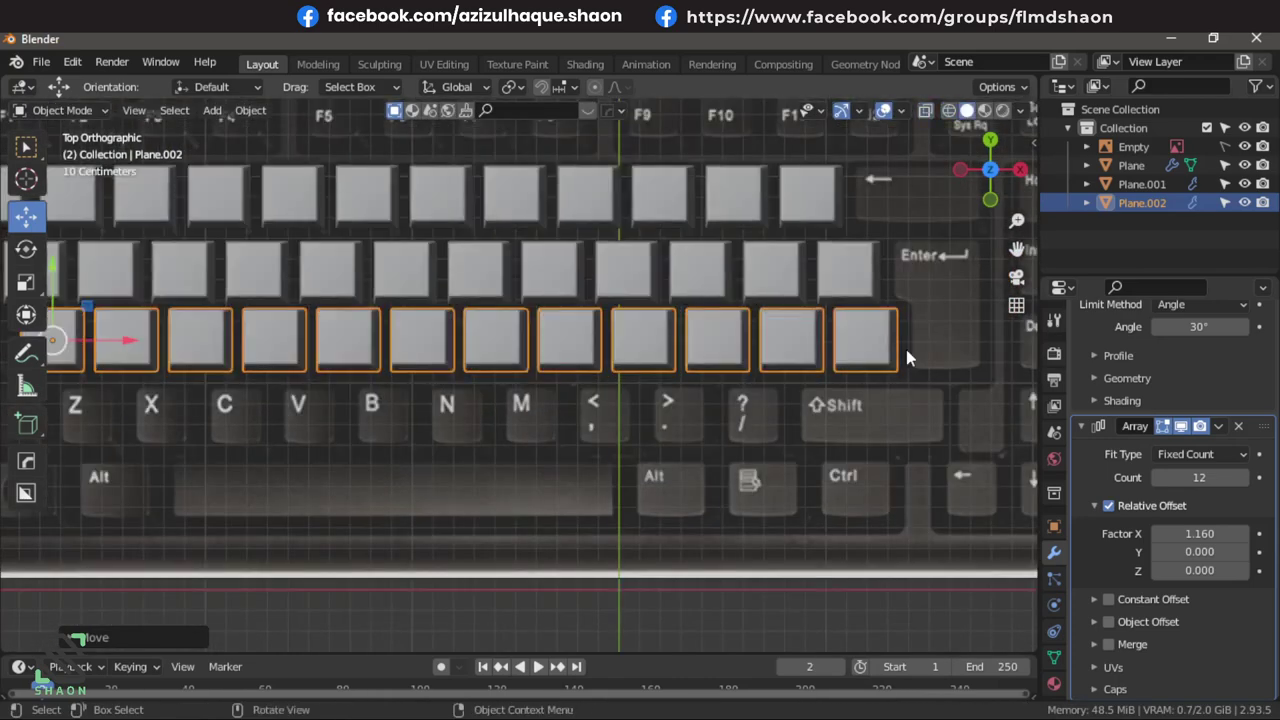
{"action": "scroll", "coordinate": [643, 377], "scroll_direction": "up", "scroll_amount": 5, "text": "ctrl"}
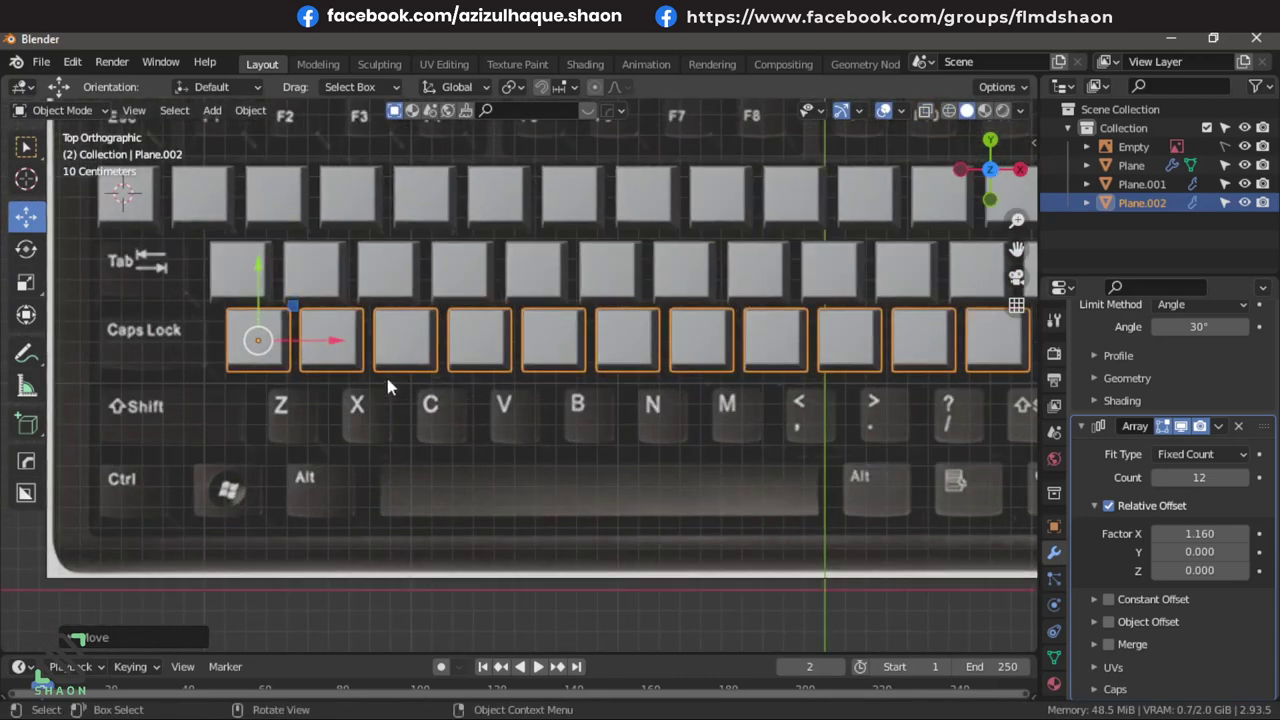
{"action": "key", "text": "shift+d"}
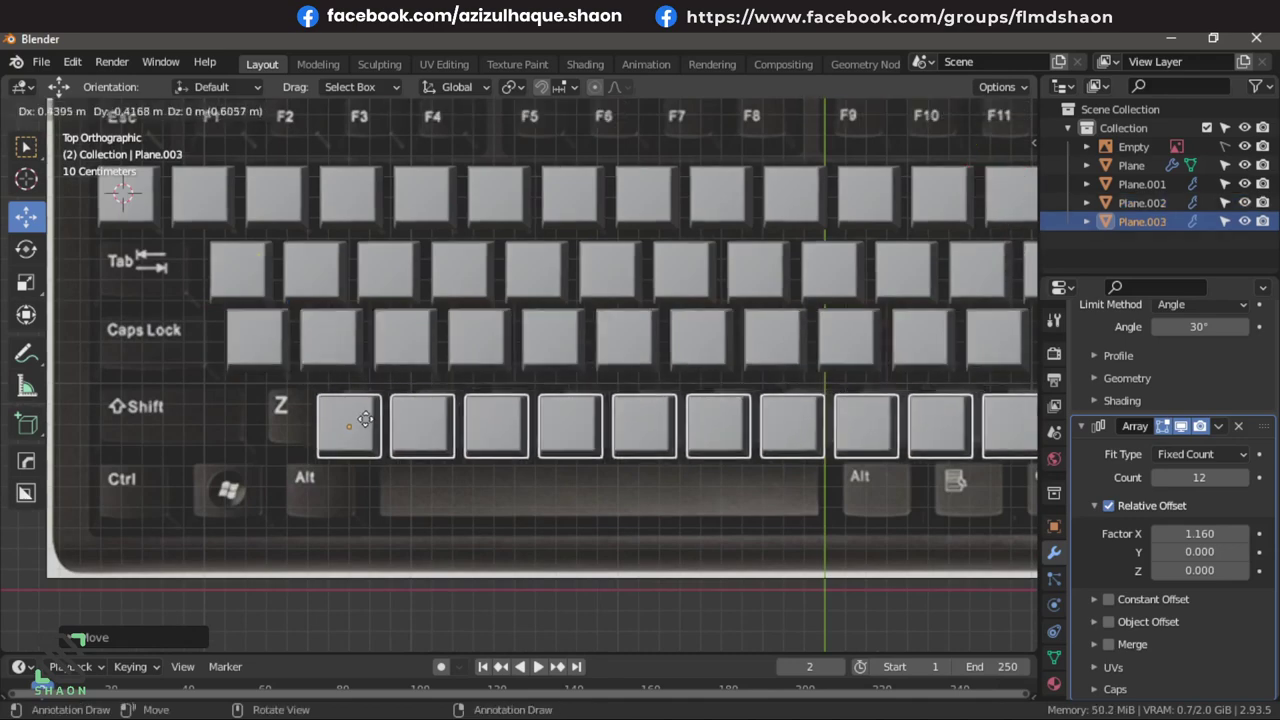
Place the copied row on the Shift row and nudge it vertically into line.
{"action": "left_click", "coordinate": [328, 414]}
{"action": "scroll", "coordinate": [389, 419], "scroll_direction": "down", "scroll_amount": 3}
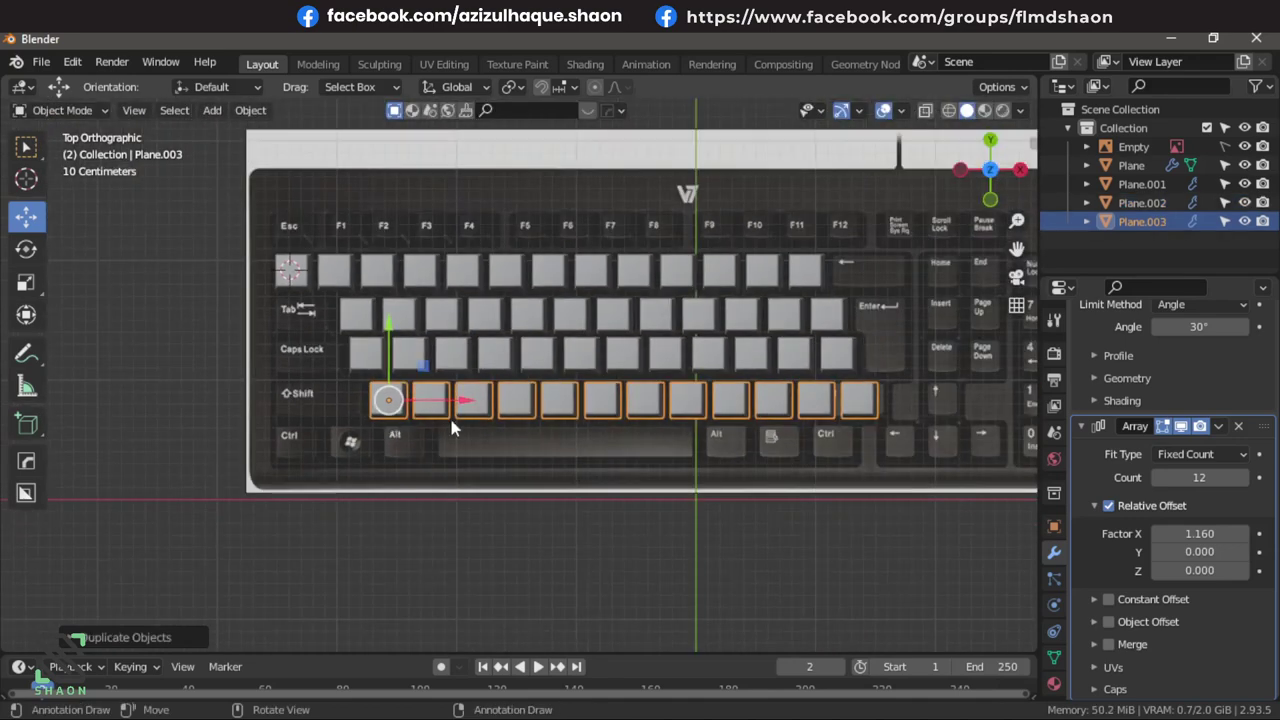
{"action": "scroll", "coordinate": [630, 425], "scroll_direction": "up", "scroll_amount": 4}
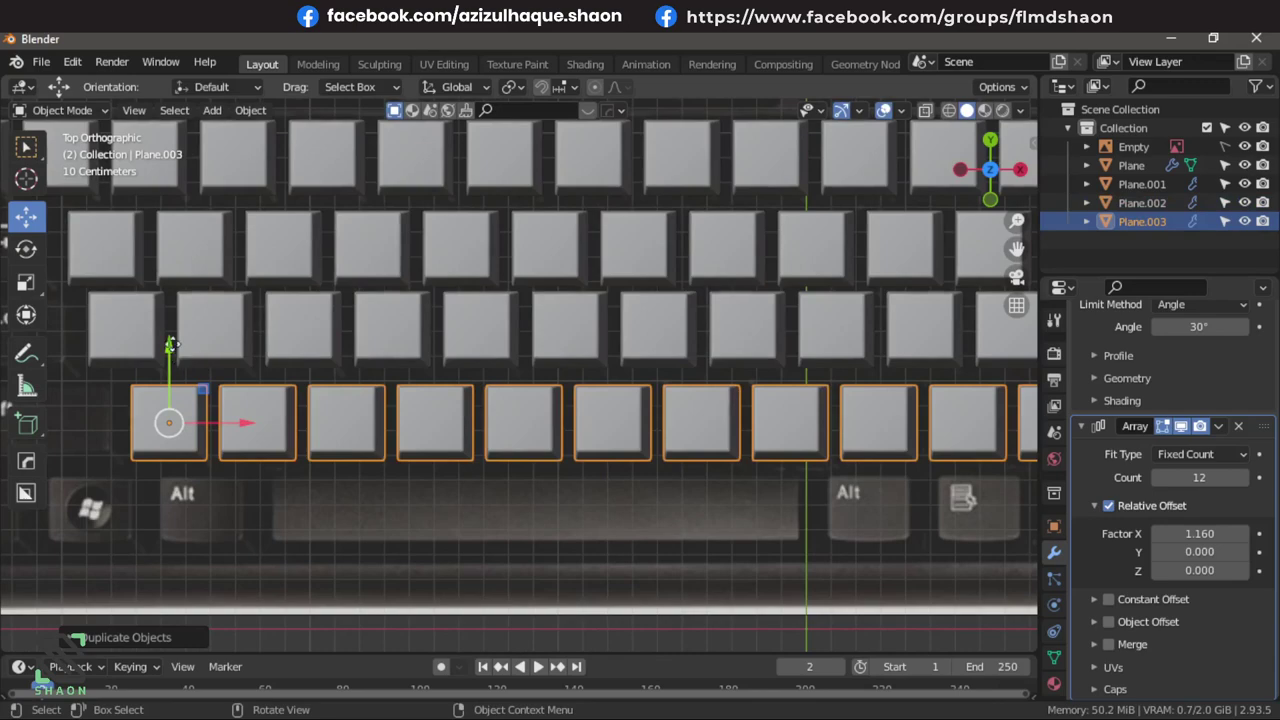
{"action": "left_click_drag", "start_coordinate": [170, 345], "coordinate": [171, 337]}
{"action": "scroll", "coordinate": [380, 360], "scroll_direction": "down", "scroll_amount": 5}
{"action": "scroll", "coordinate": [877, 420], "scroll_direction": "up", "scroll_amount": 3}
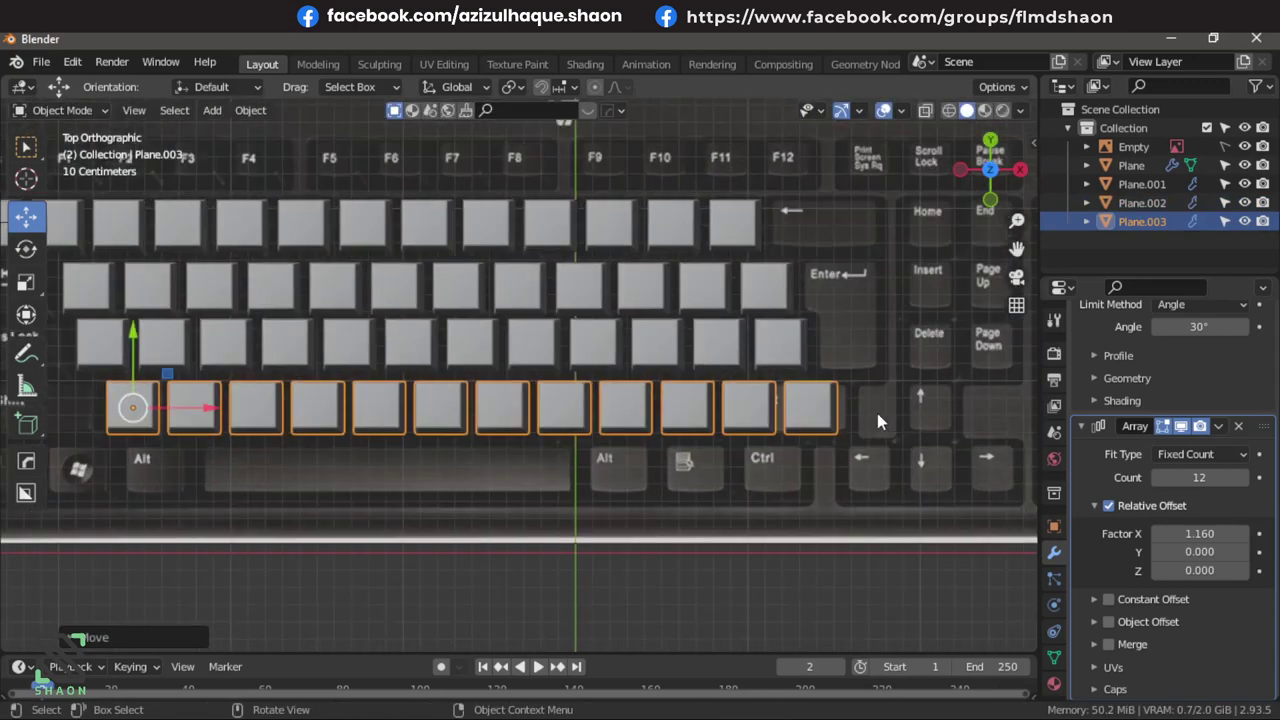
{"action": "scroll", "coordinate": [877, 413], "scroll_direction": "up", "scroll_amount": 1}
{"action": "scroll", "coordinate": [709, 411], "scroll_direction": "up", "scroll_amount": 1}
{"action": "scroll", "coordinate": [732, 421], "scroll_direction": "down", "scroll_amount": 1, "text": "ctrl"}
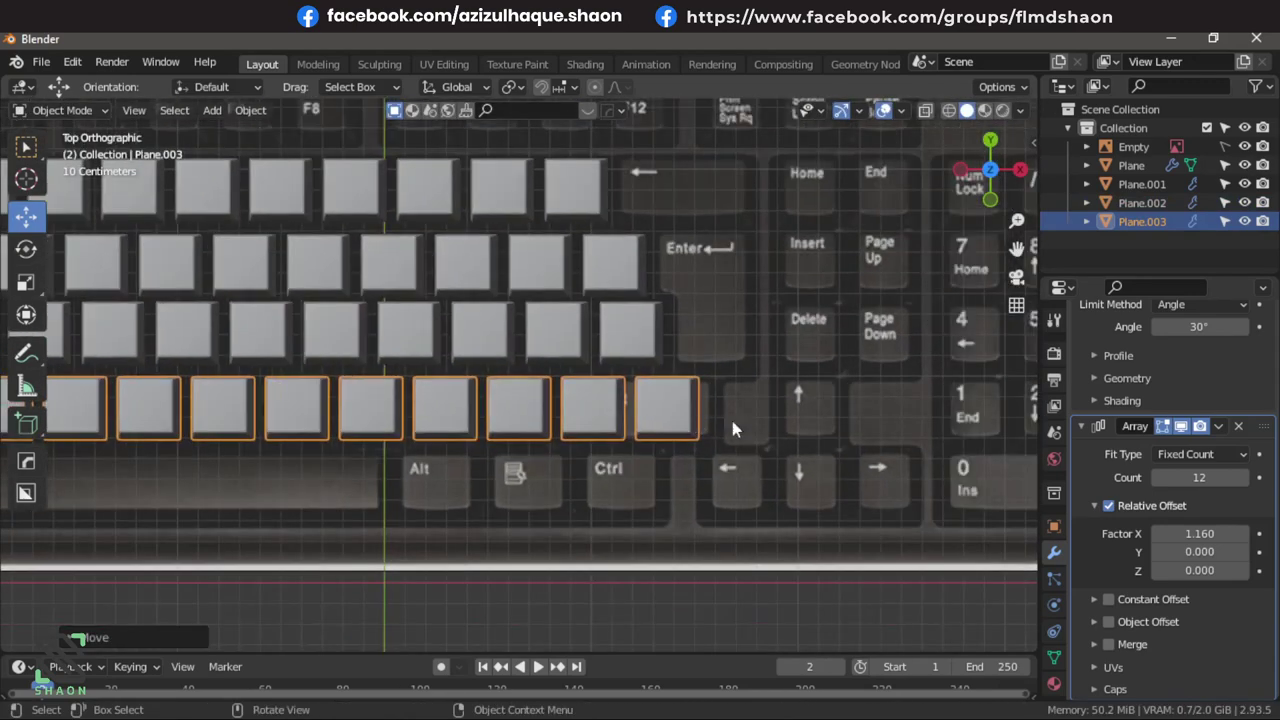
Lower the Shift-row Array count to 10 keys, then duplicate the row.
{"action": "left_click", "coordinate": [1157, 477]}
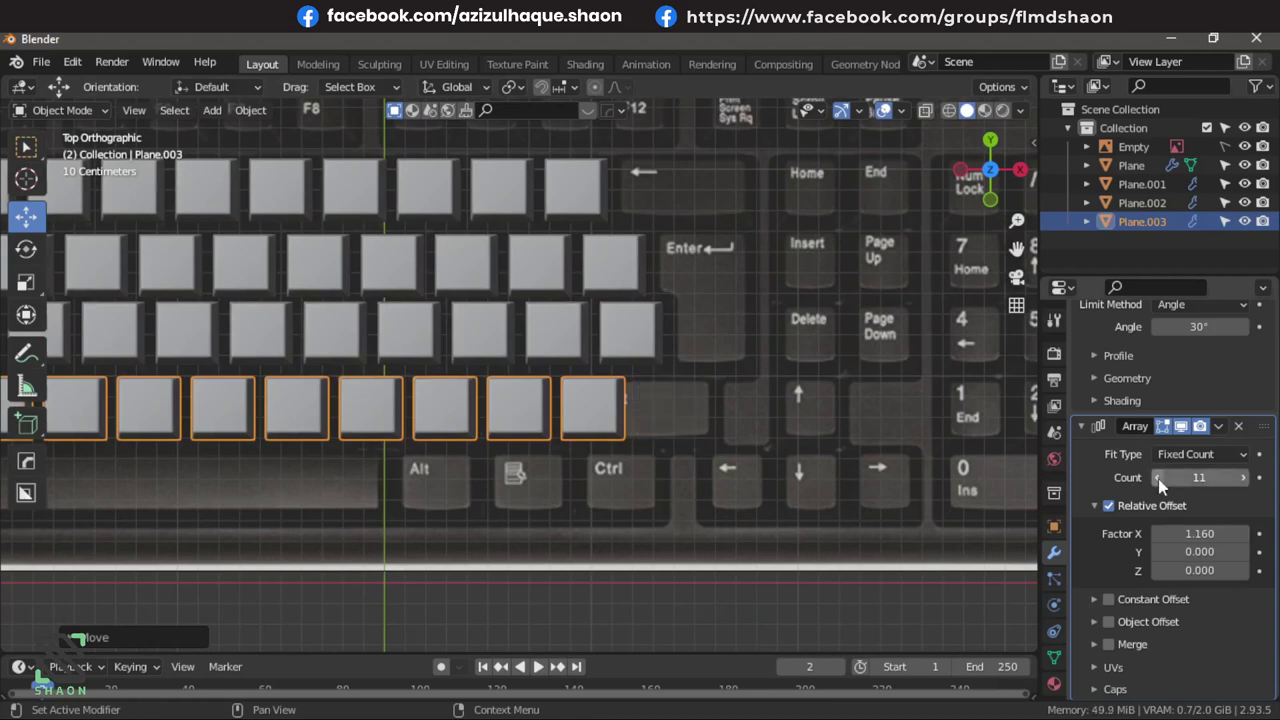
{"action": "left_click", "coordinate": [1157, 477]}
{"action": "scroll", "coordinate": [685, 470], "scroll_direction": "down", "scroll_amount": 3}
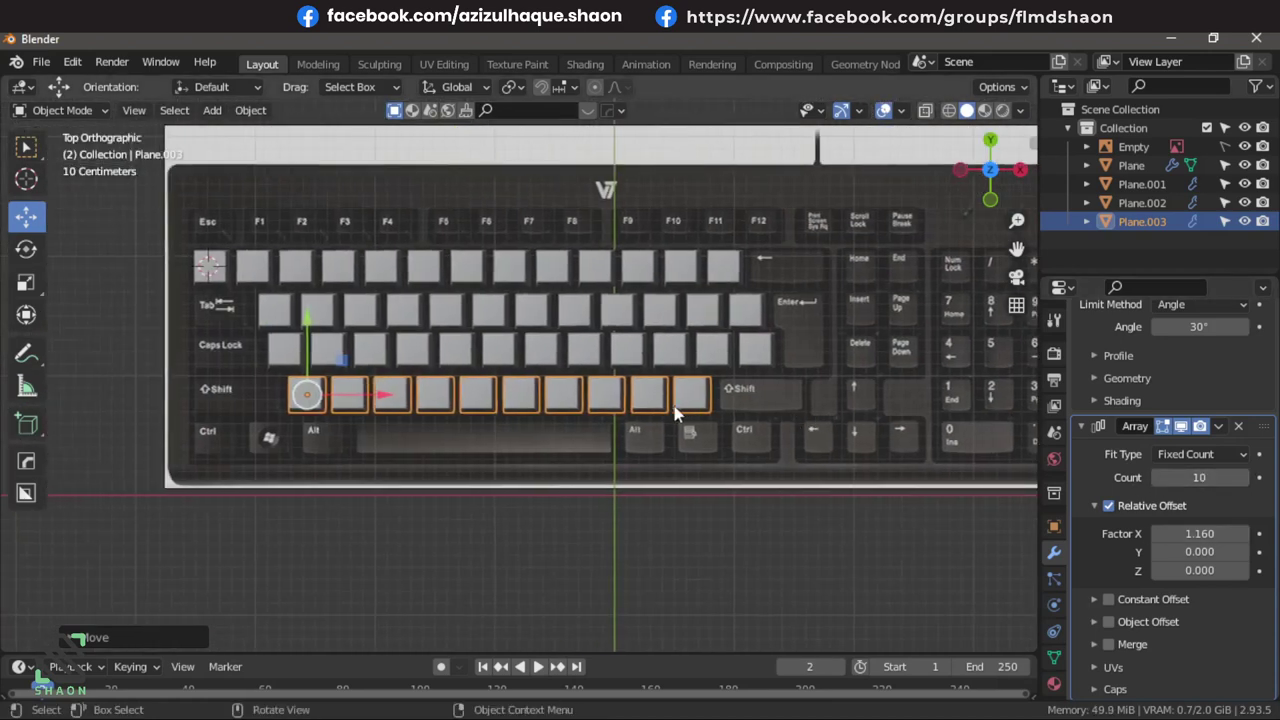
{"action": "scroll", "coordinate": [627, 406], "scroll_direction": "up", "scroll_amount": 1}
{"action": "scroll", "coordinate": [421, 443], "scroll_direction": "up", "scroll_amount": 1}
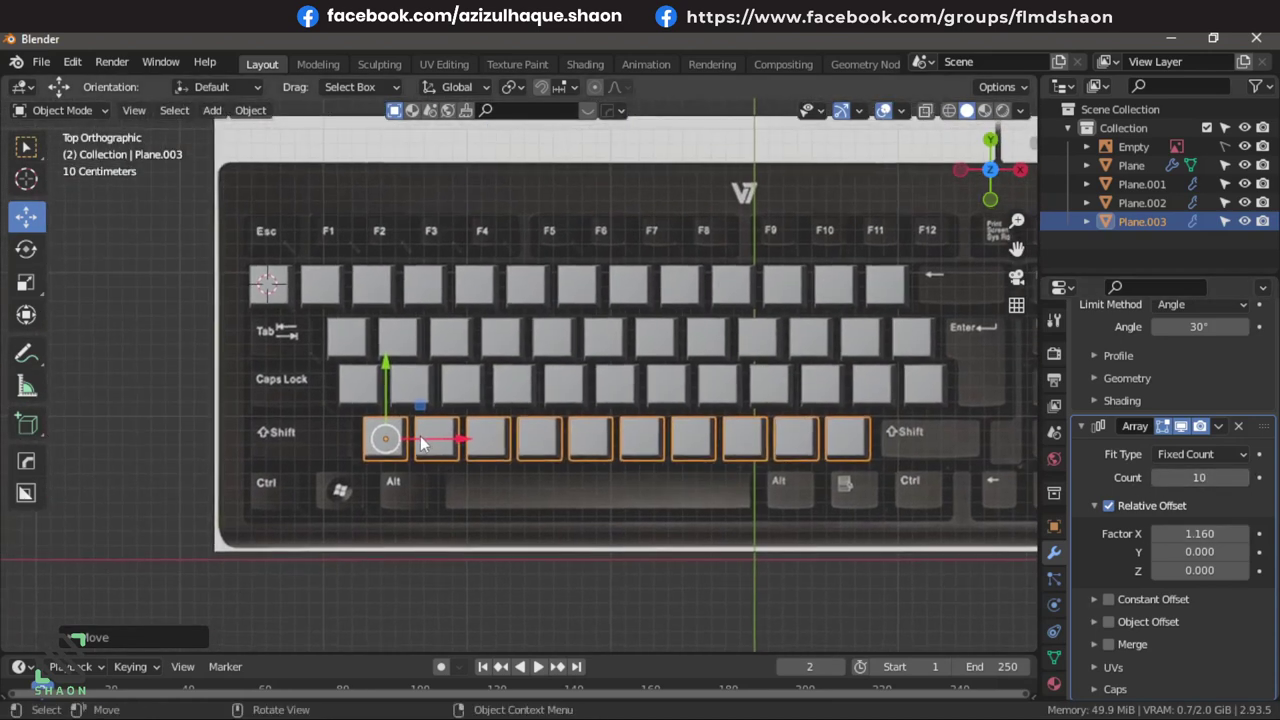
{"action": "key", "text": "shift+d"}
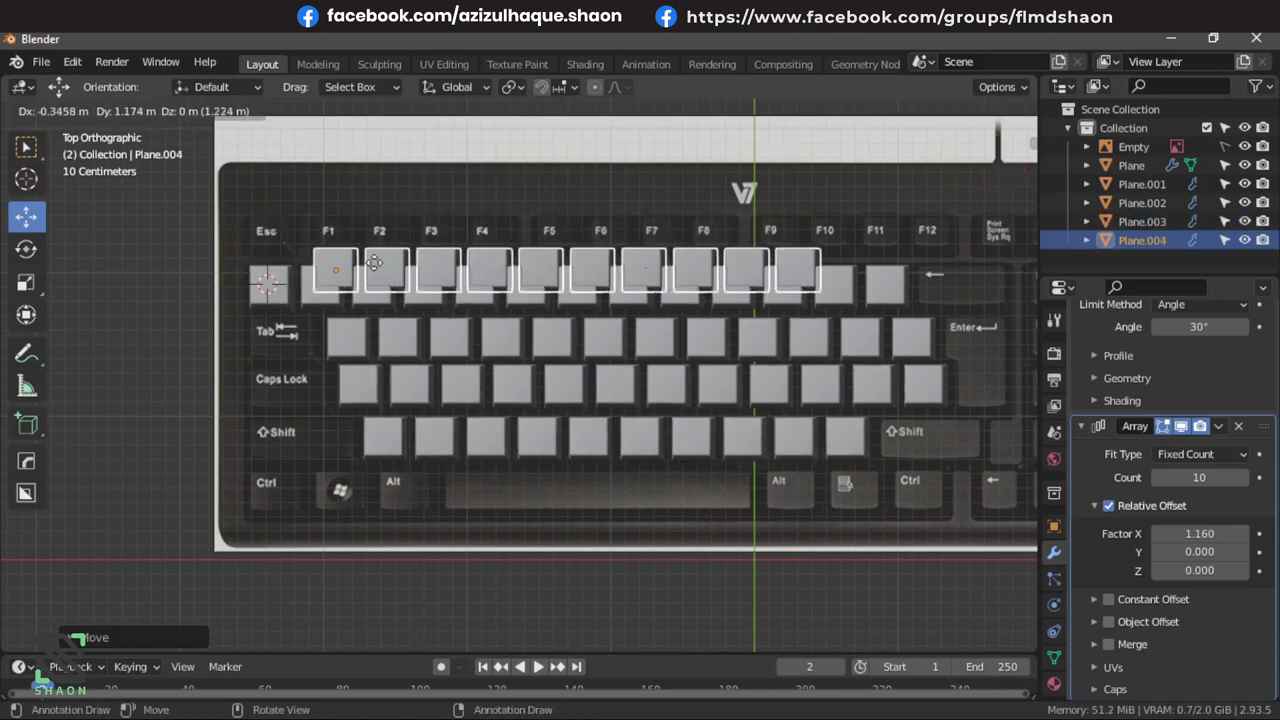
Drop the copied row onto the function-key row and view it in X-ray near Esc and F1.
{"action": "left_click", "coordinate": [364, 233]}
{"action": "scroll", "coordinate": [314, 251], "scroll_direction": "up", "scroll_amount": 3}
{"action": "middle_click_drag", "start_coordinate": [314, 251], "coordinate": [398, 390], "text": "shift"}
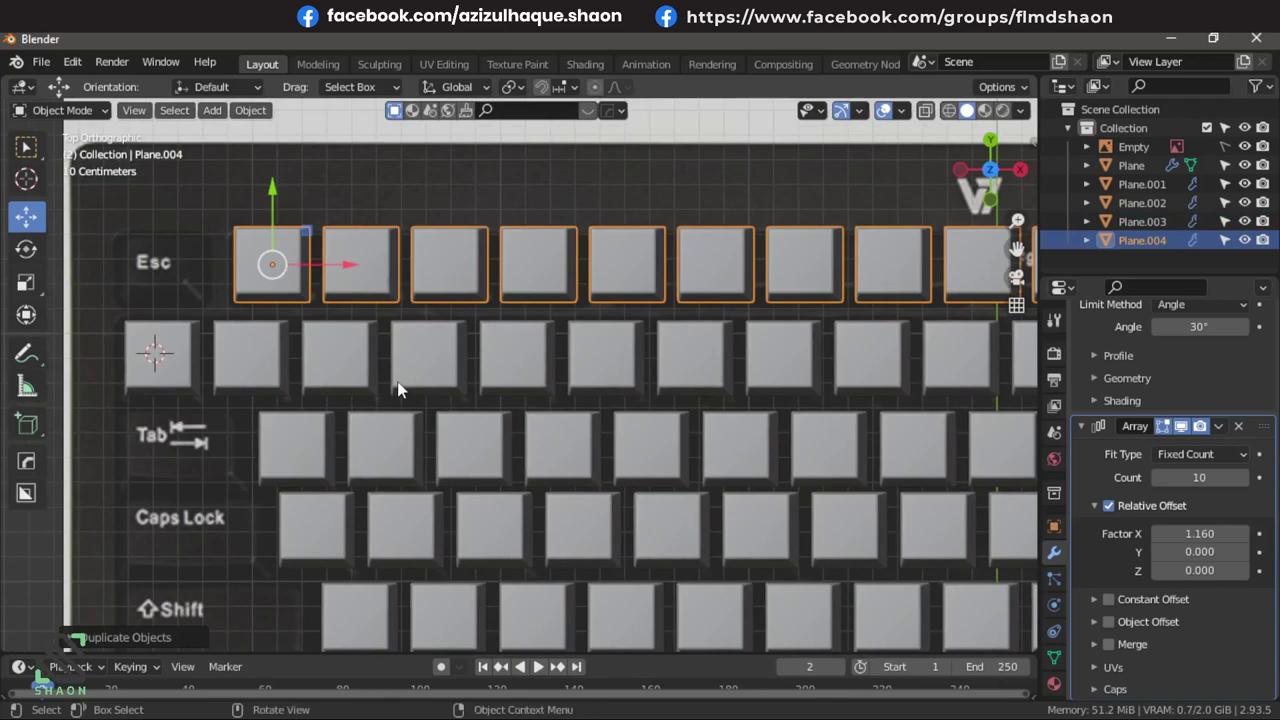
{"action": "key", "text": "alt+z"}
{"action": "scroll", "coordinate": [414, 371], "scroll_direction": "up", "scroll_amount": 2}
{"action": "scroll", "coordinate": [414, 371], "scroll_direction": "up", "scroll_amount": 2}
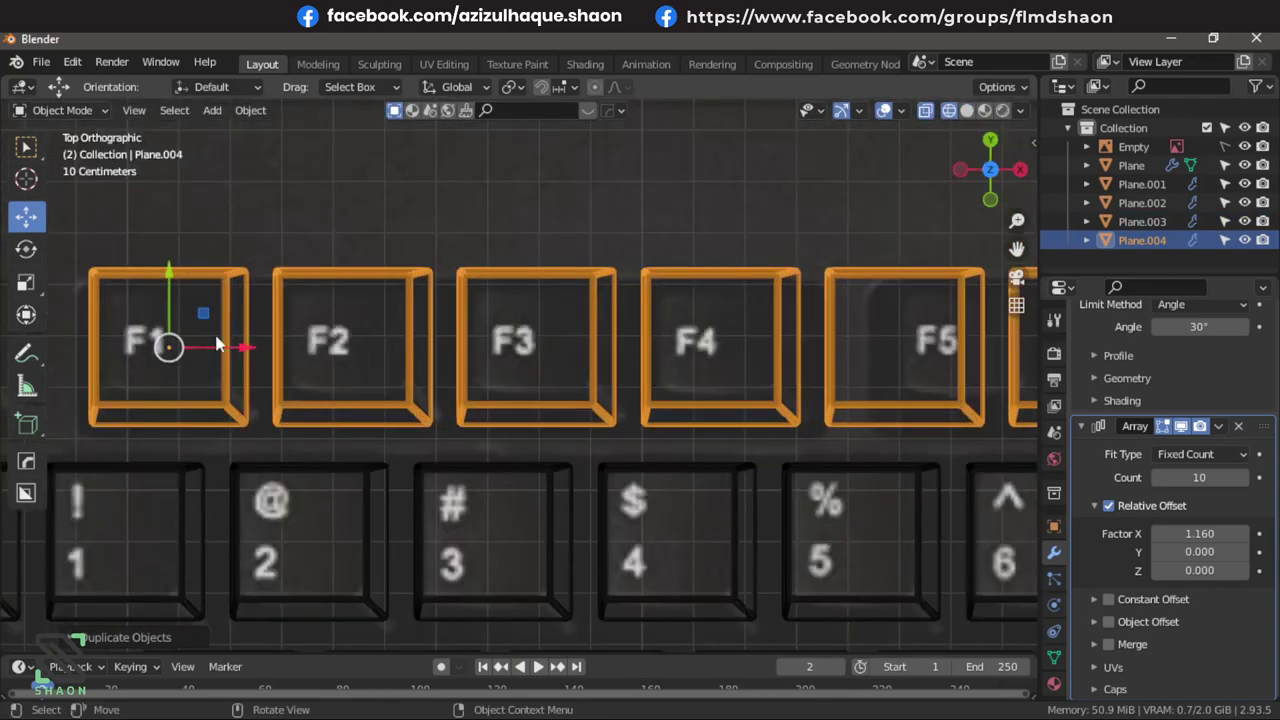
{"action": "middle_click_drag", "start_coordinate": [217, 343], "coordinate": [361, 376], "text": "shift"}
In Edit Mode, move the keycap's top and bottom edges inward to match F1's height.
{"action": "key", "text": "Tab"}
{"action": "left_click_drag", "start_coordinate": [160, 243], "coordinate": [414, 337]}
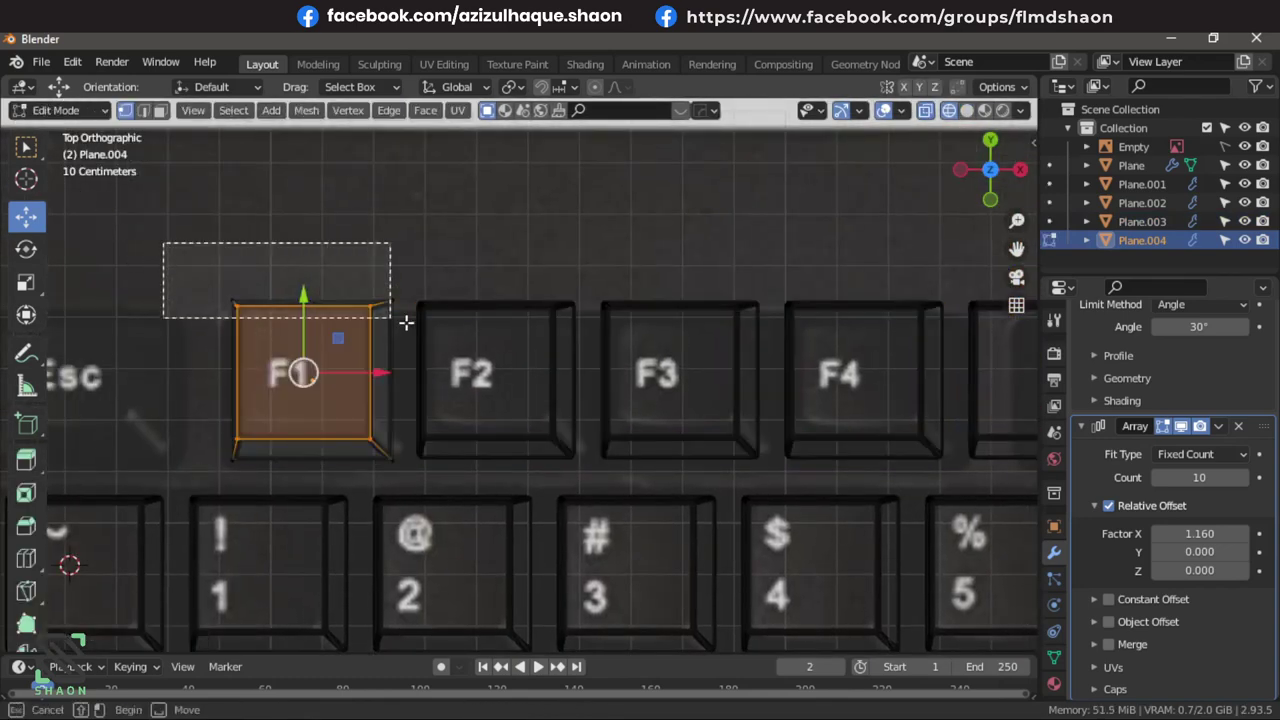
{"action": "left_click_drag", "start_coordinate": [308, 262], "coordinate": [310, 292]}
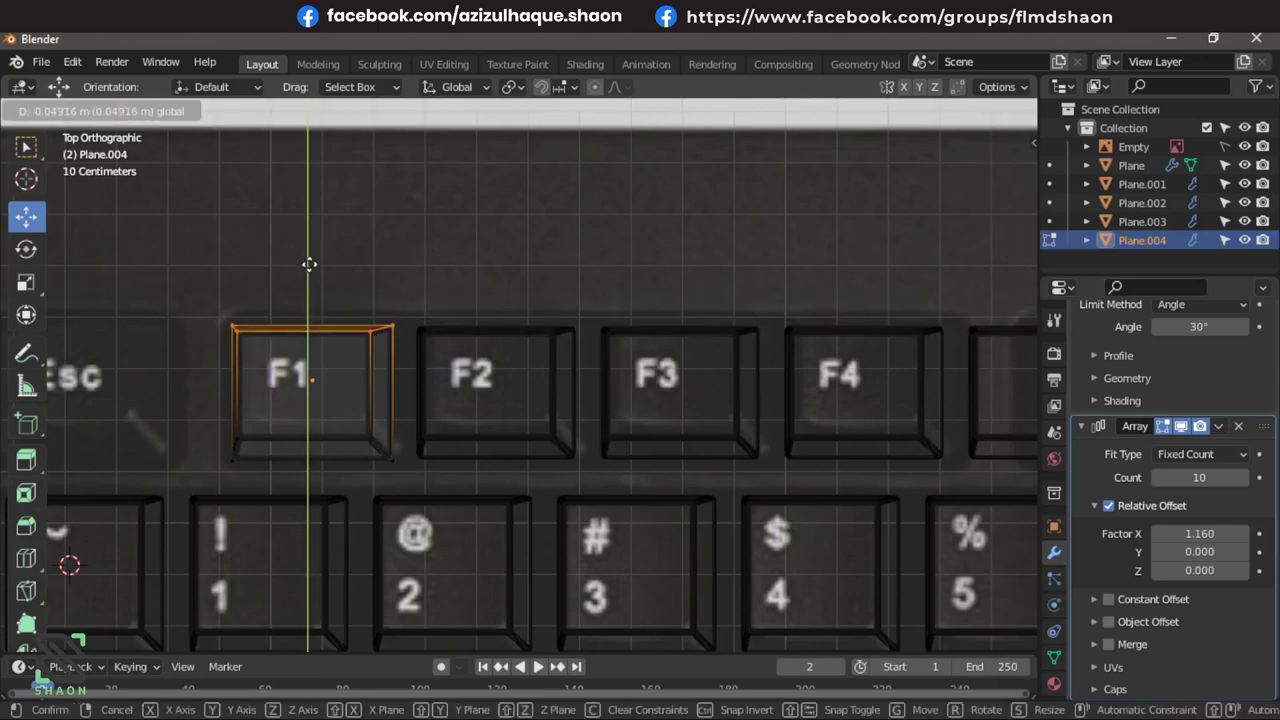
{"action": "left_click_drag", "start_coordinate": [398, 466], "coordinate": [229, 434]}
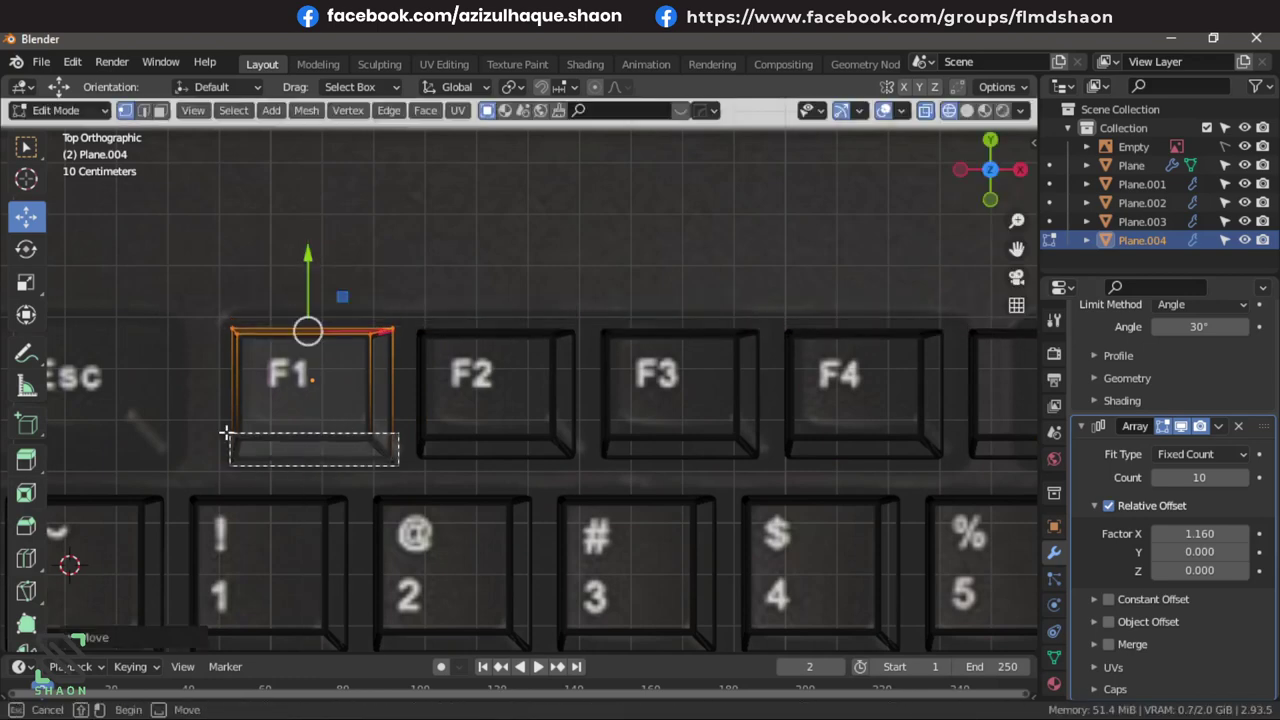
{"action": "mouse_move", "coordinate": [307, 375]}
{"action": "left_mouse_down"}
{"action": "mouse_move", "coordinate": [308, 360]}
{"action": "mouse_move", "coordinate": [343, 351]}
{"action": "left_mouse_up"}
Back in Object Mode, reduce the function-row Array count to 8 keys.
{"action": "scroll", "coordinate": [343, 351], "scroll_direction": "down", "scroll_amount": 5}
{"action": "key", "text": "Tab"}
{"action": "scroll", "coordinate": [238, 396], "scroll_direction": "up", "scroll_amount": 3}
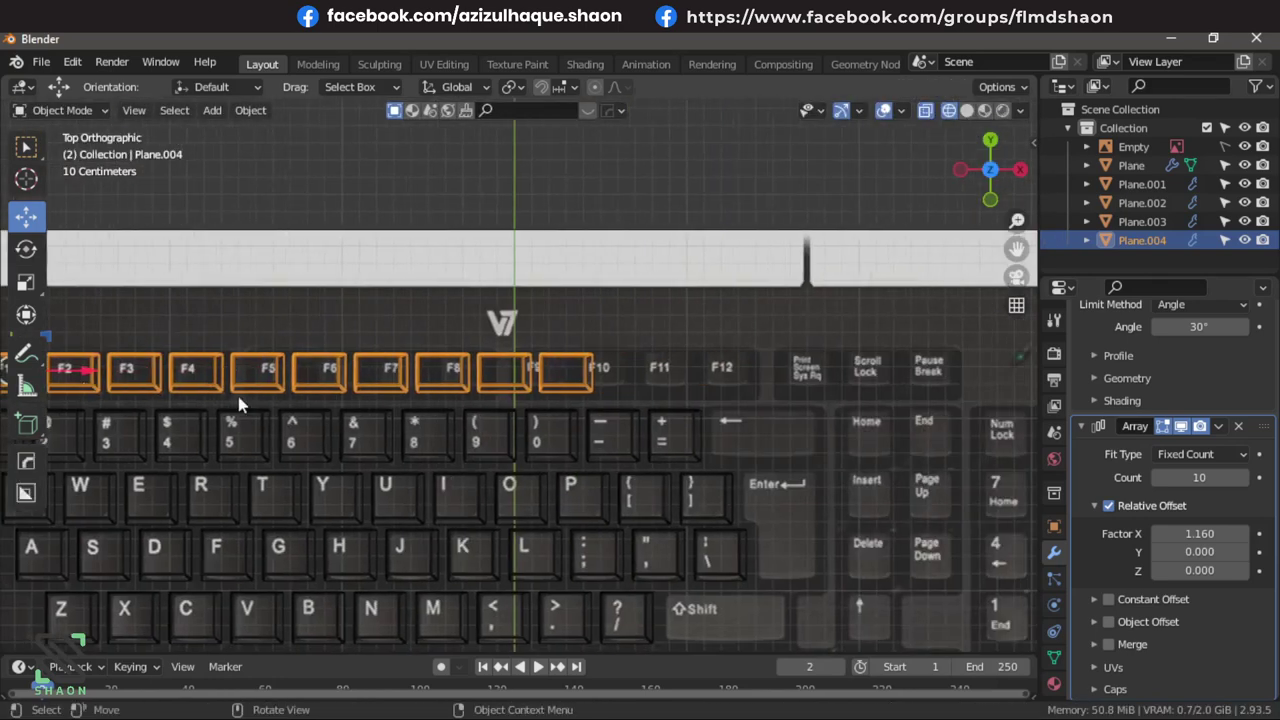
{"action": "scroll", "coordinate": [535, 409], "scroll_direction": "up", "scroll_amount": 1}
{"action": "middle_click_drag", "start_coordinate": [535, 409], "coordinate": [592, 414], "text": "shift"}
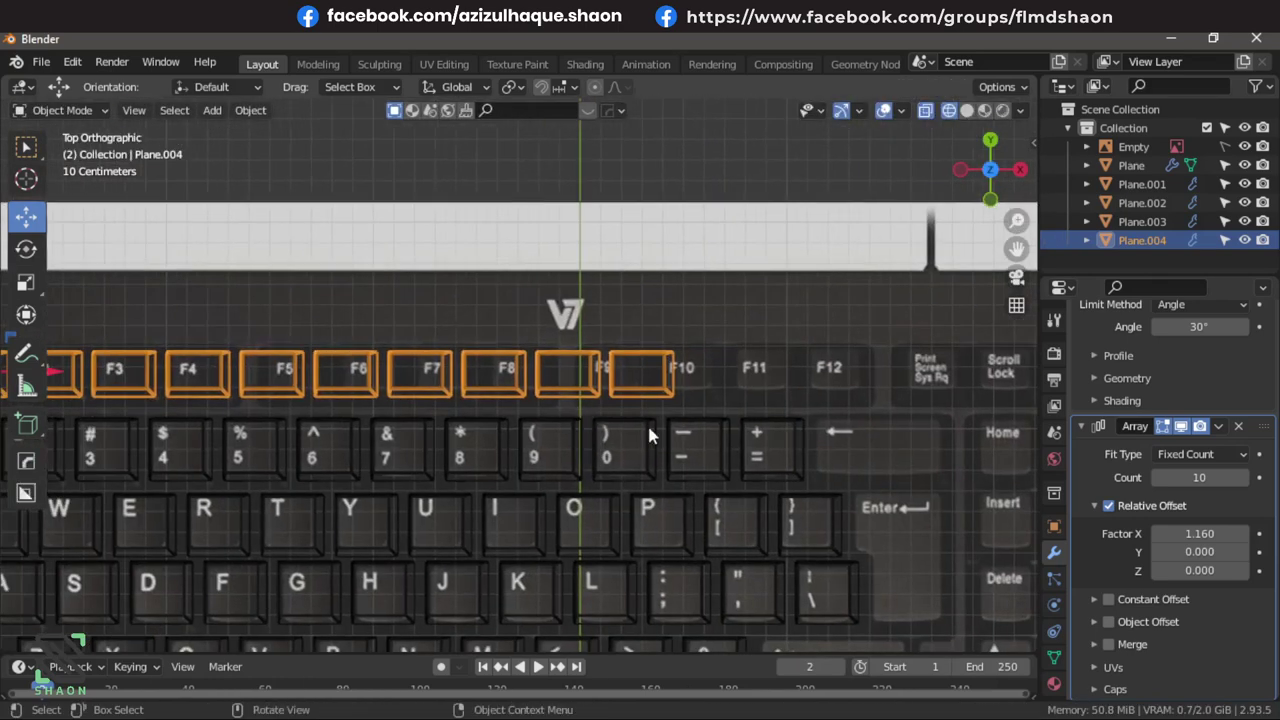
{"action": "left_click", "coordinate": [1157, 478]}
{"action": "left_click", "coordinate": [1157, 478]}
{"action": "middle_click_drag", "start_coordinate": [190, 388], "coordinate": [256, 393], "text": "shift"}
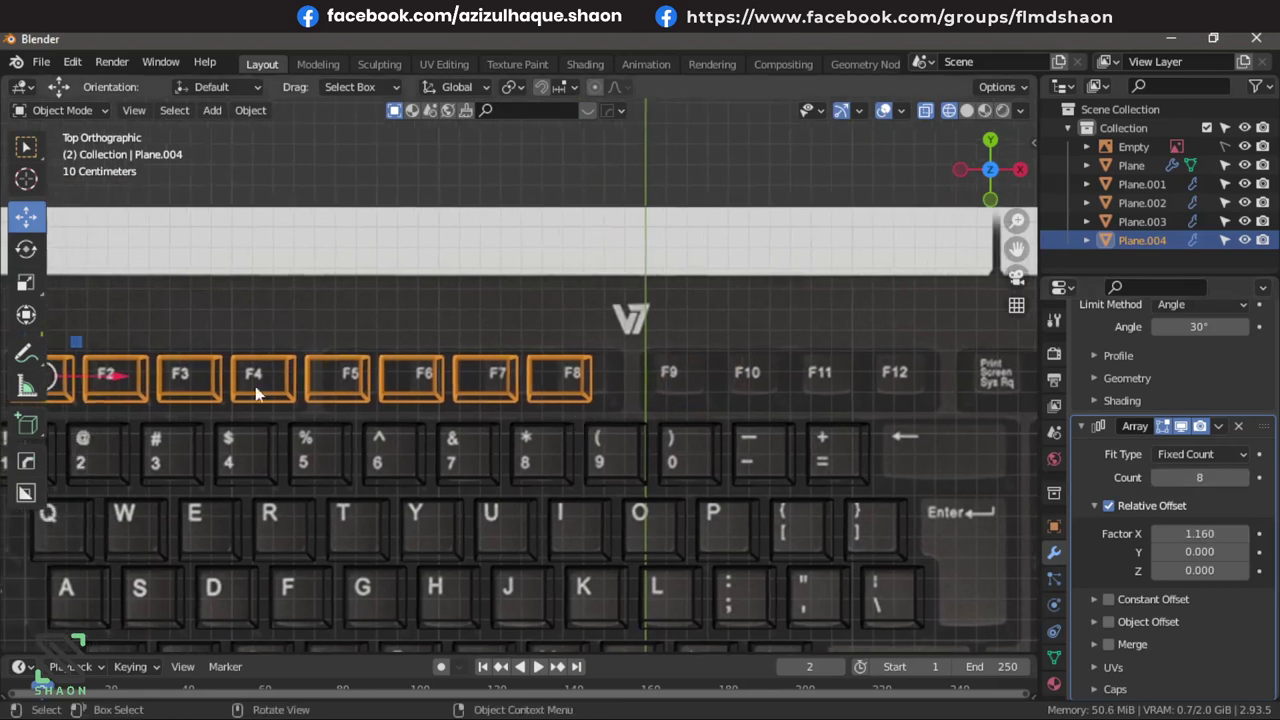
{"action": "middle_click_drag", "start_coordinate": [60, 390], "coordinate": [226, 407], "text": "shift"}
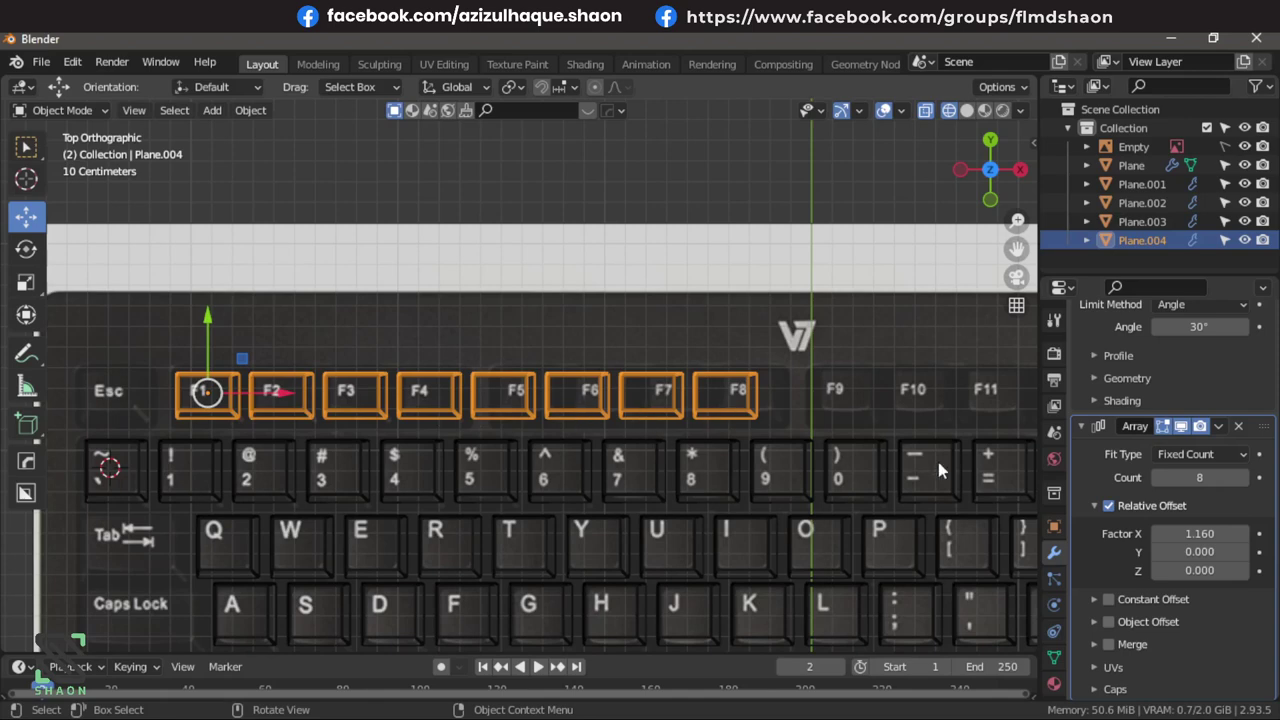
Tune the Array Relative Offset X to 1.220 so the keys sit over F1–F8, then duplicate the row.
{"action": "left_click", "coordinate": [1210, 533]}
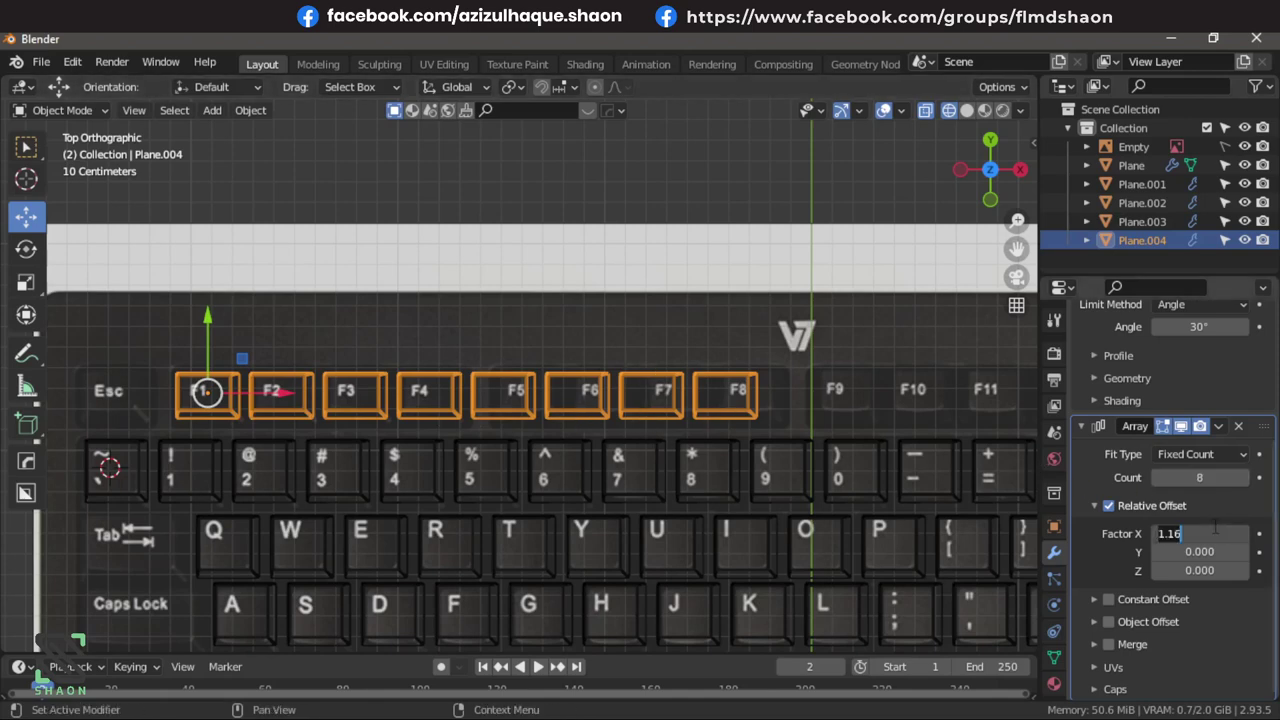
{"action": "type", "text": "1.9"}
{"action": "key", "text": "Return"}
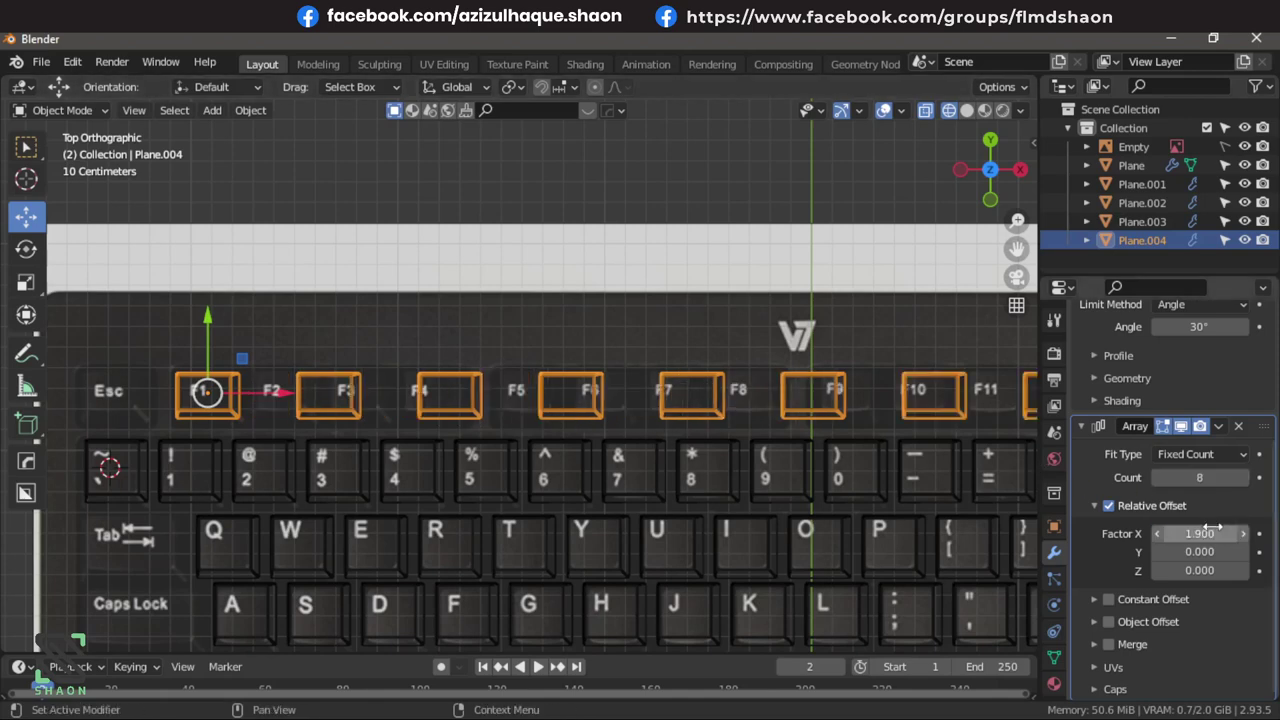
{"action": "left_click", "coordinate": [1213, 533]}
{"action": "type", "text": "1.700"}
{"action": "key", "text": "Return"}
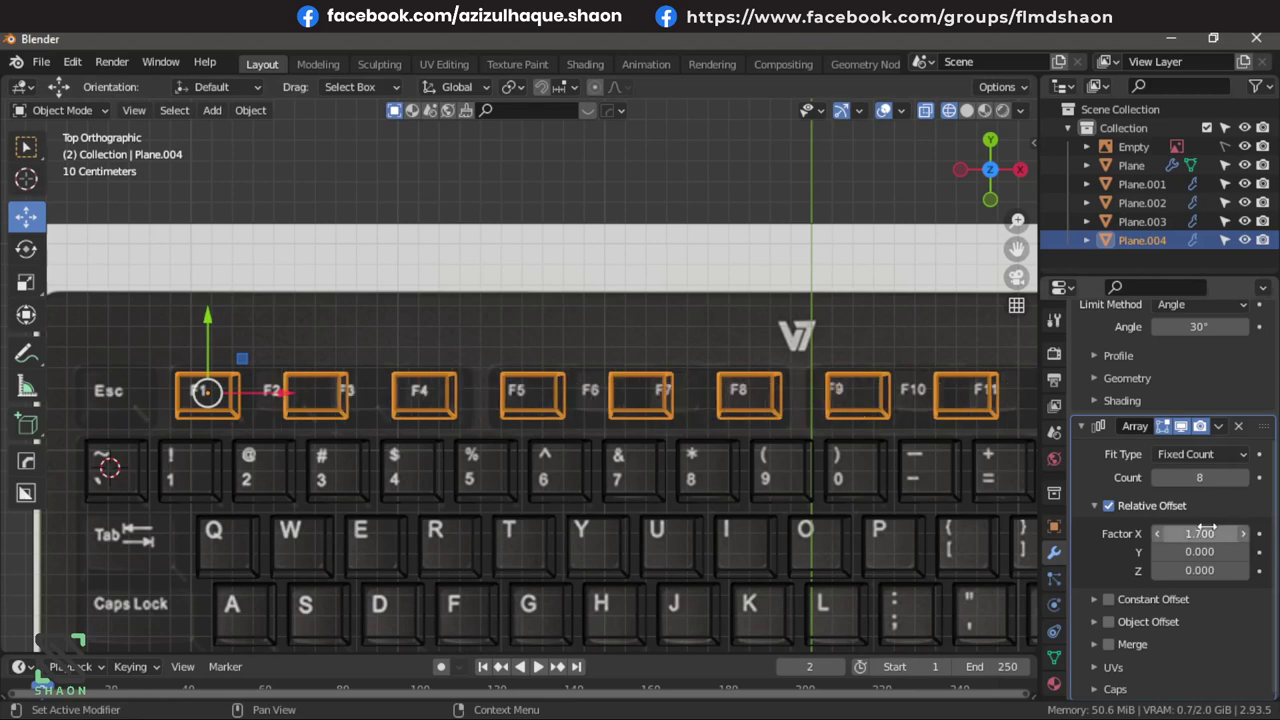
{"action": "left_click", "coordinate": [1208, 527]}
{"action": "type", "text": "1.200"}
{"action": "key", "text": "Return"}
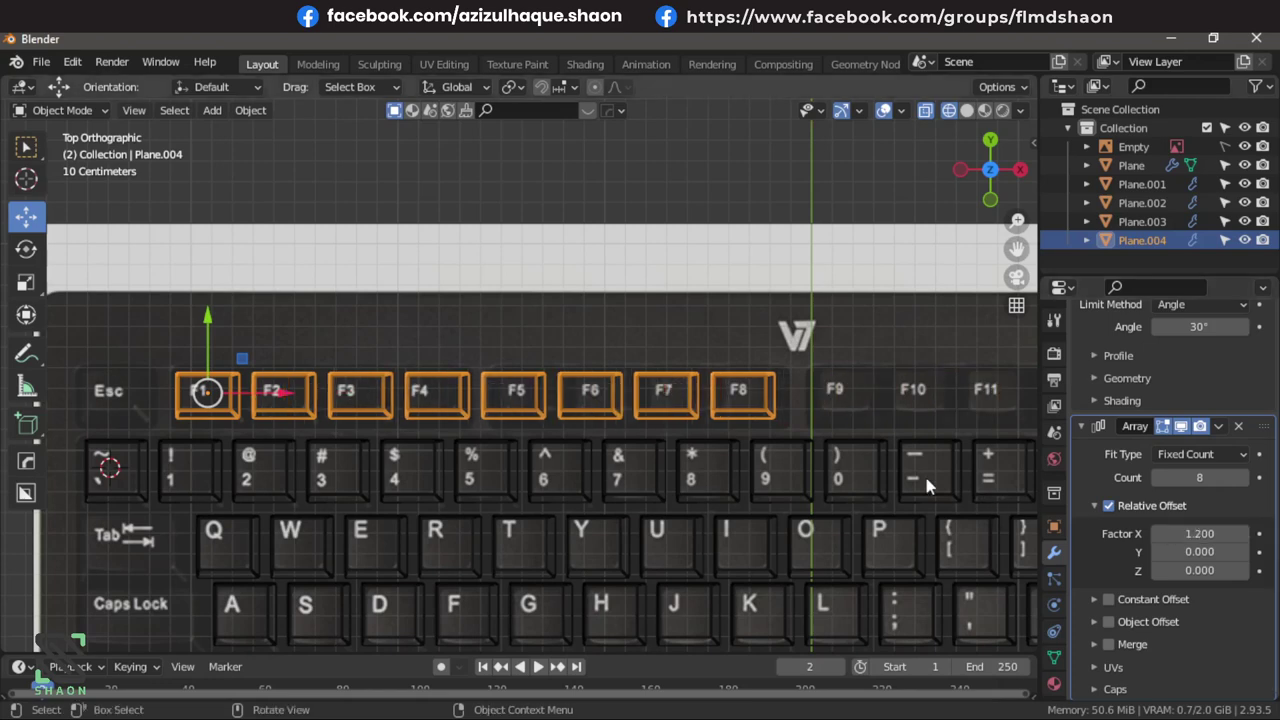
{"action": "double_click", "coordinate": [1202, 533]}
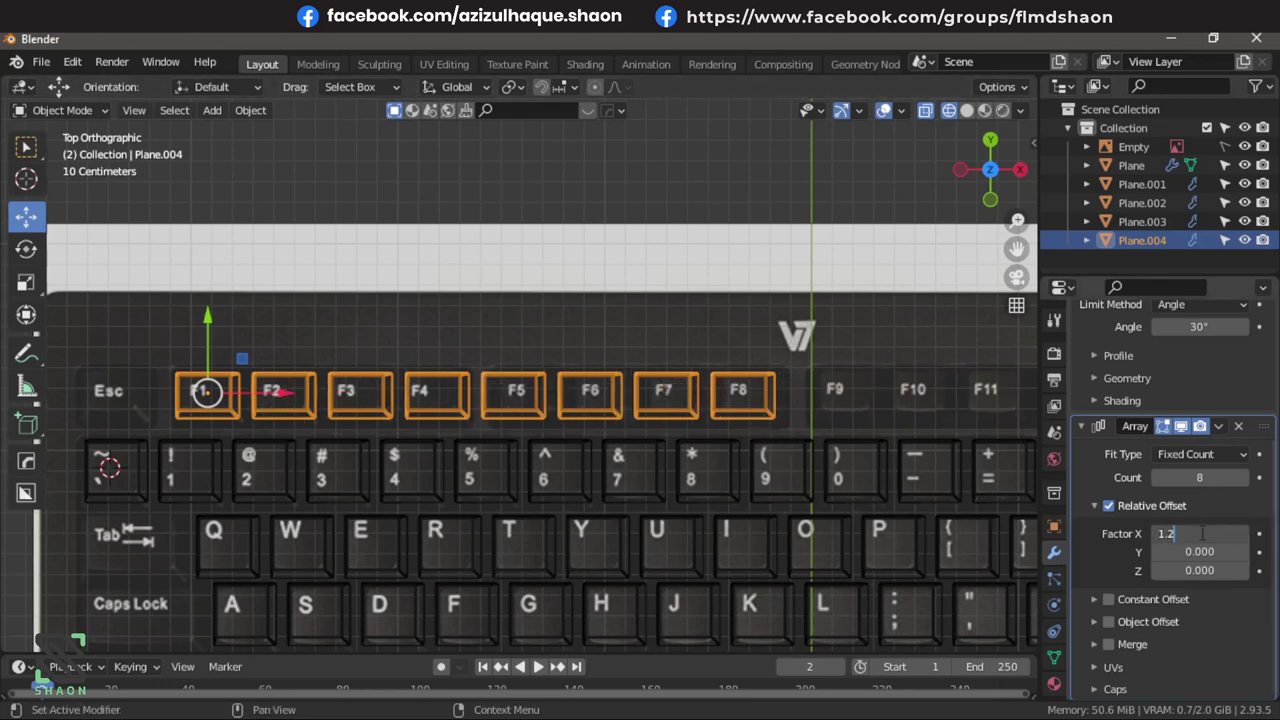
{"action": "type", "text": "2"}
{"action": "key", "text": "Return"}
{"action": "scroll", "coordinate": [599, 420], "scroll_direction": "down", "scroll_amount": 2}
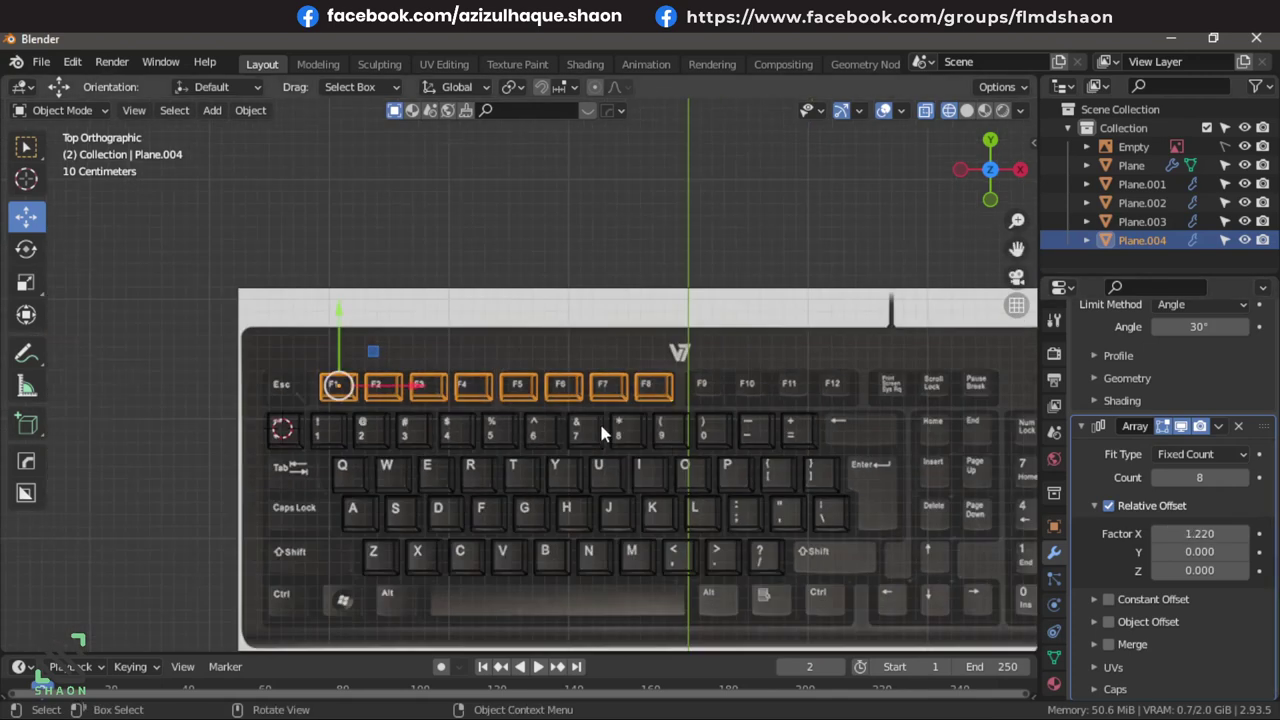
{"action": "scroll", "coordinate": [415, 405], "scroll_direction": "down", "scroll_amount": 1}
{"action": "key", "text": "shift+d"}
Copy the F-row along X to start at F9 and set its Array count to 4.
{"action": "key", "text": "x"}
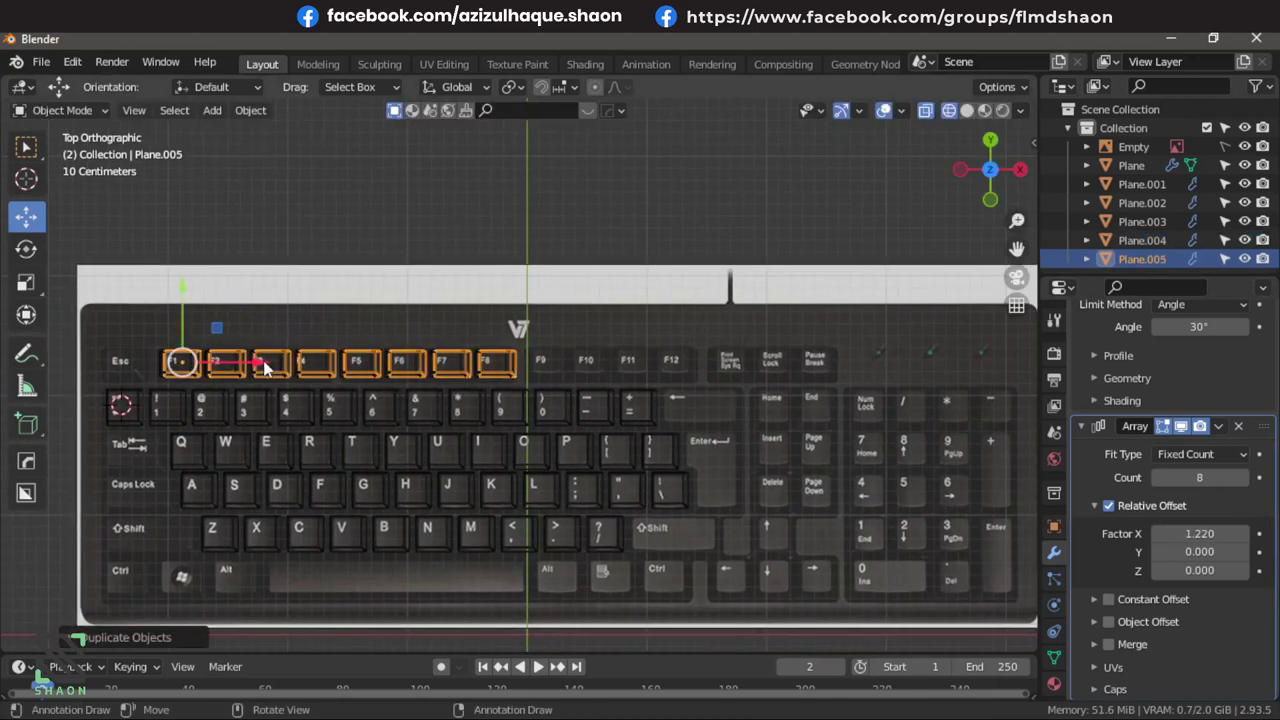
{"action": "left_click", "coordinate": [643, 416]}
{"action": "scroll", "coordinate": [643, 416], "scroll_direction": "up", "scroll_amount": 3}
{"action": "scroll", "coordinate": [676, 380], "scroll_direction": "up", "scroll_amount": 2}
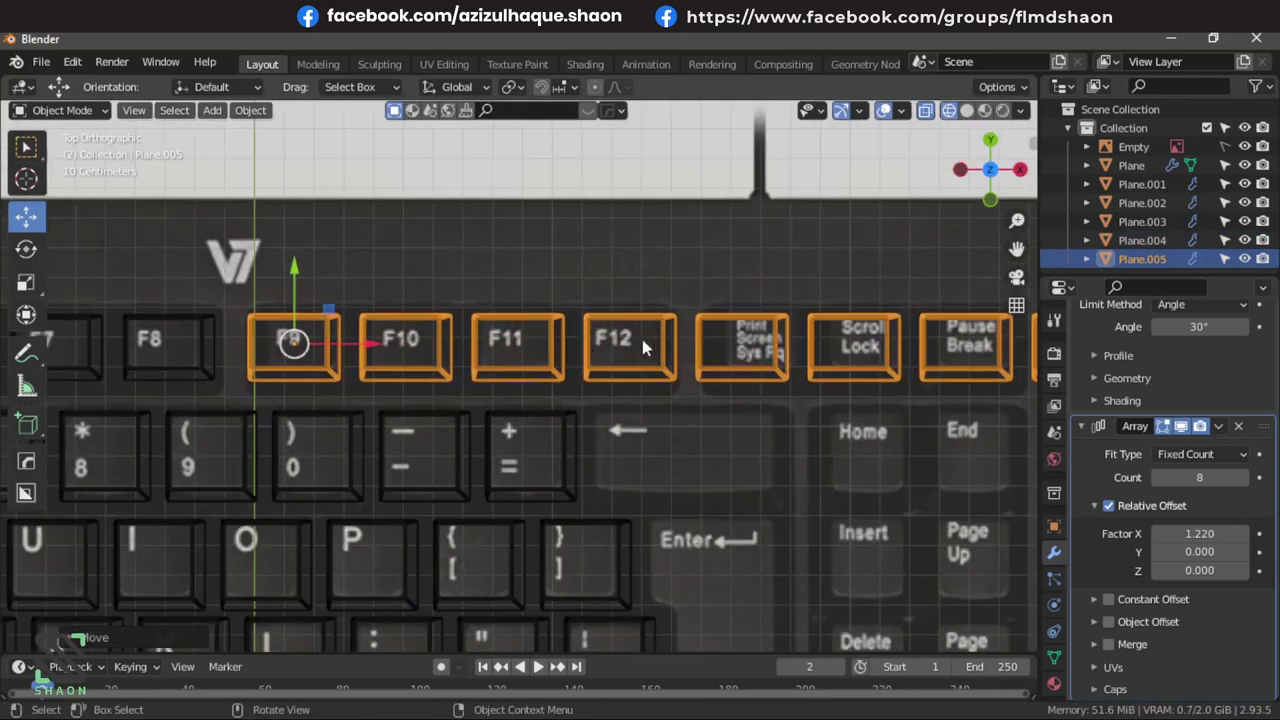
{"action": "left_click", "coordinate": [1201, 477]}
{"action": "type", "text": "4"}
{"action": "key", "text": "Return"}
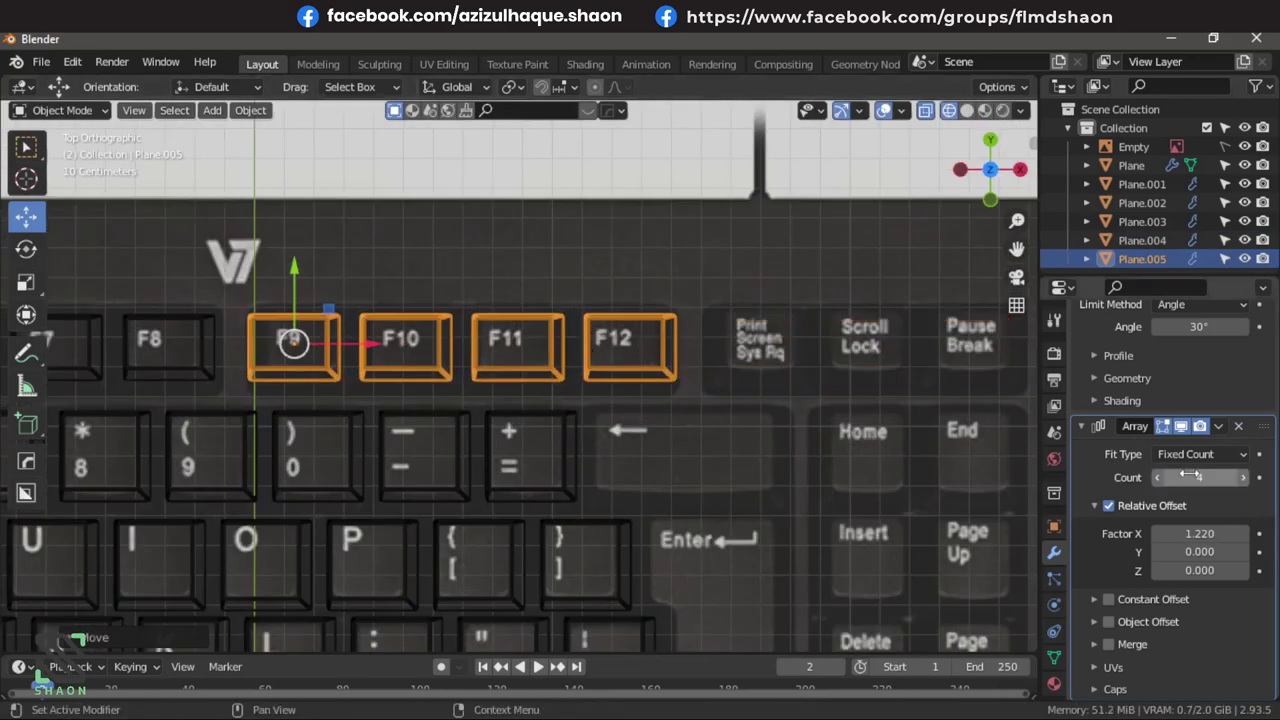
{"action": "scroll", "coordinate": [469, 436], "scroll_direction": "down", "scroll_amount": 1}
{"action": "scroll", "coordinate": [469, 436], "scroll_direction": "down", "scroll_amount": 2}
In solid view, copy the row over Print Screen, Scroll Lock and Pause with count 3.
{"action": "middle_click_drag", "start_coordinate": [551, 427], "coordinate": [404, 396], "text": "shift"}
{"action": "key", "text": "shift+z"}
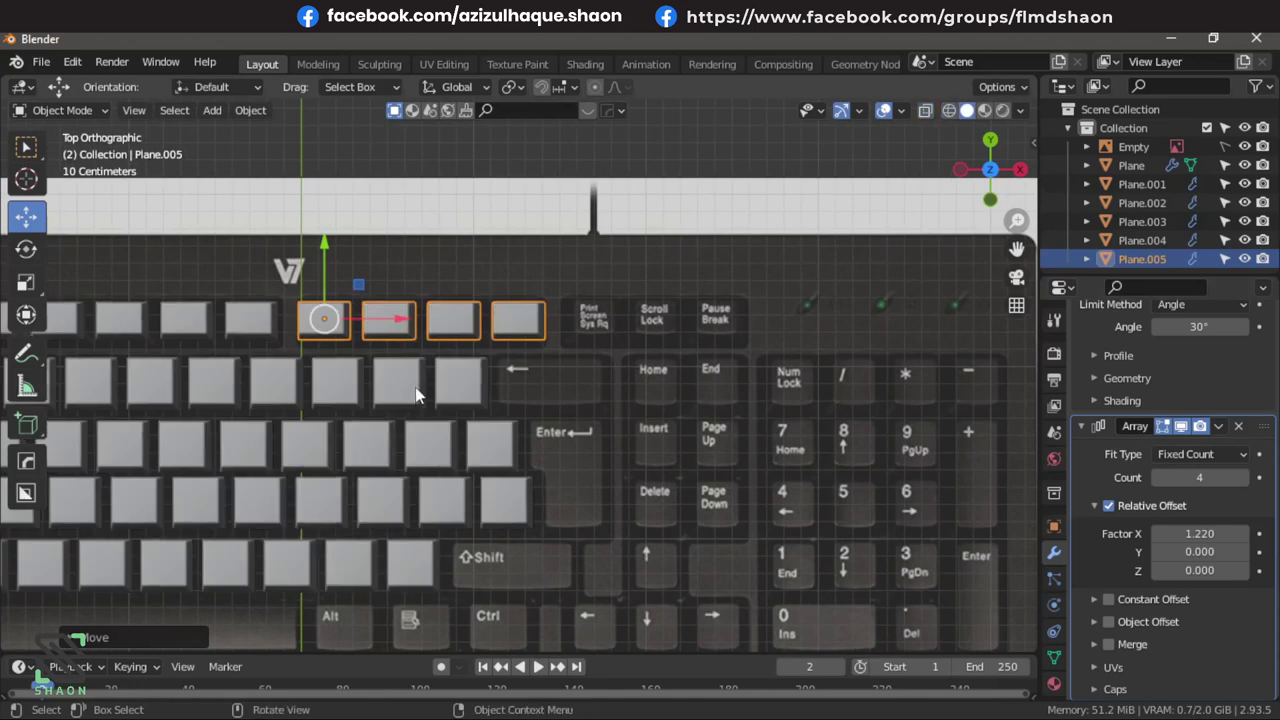
{"action": "key", "text": "shift+d"}
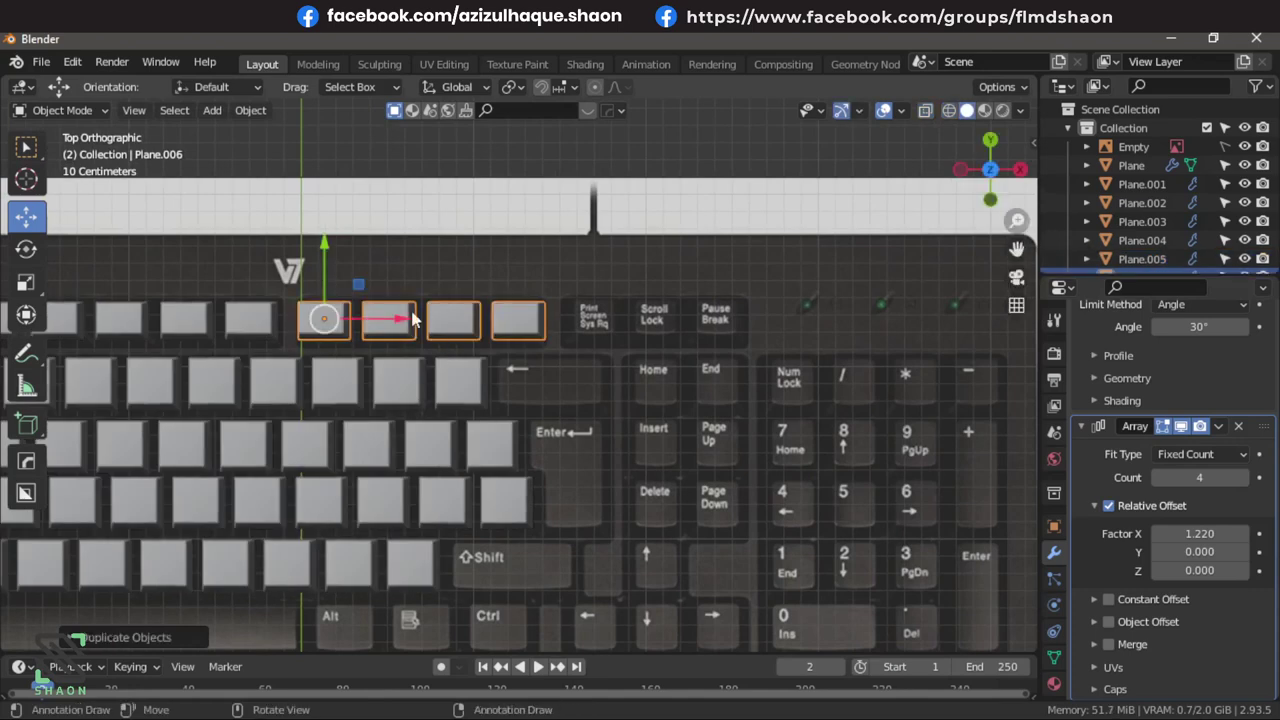
{"action": "left_click", "coordinate": [680, 320]}
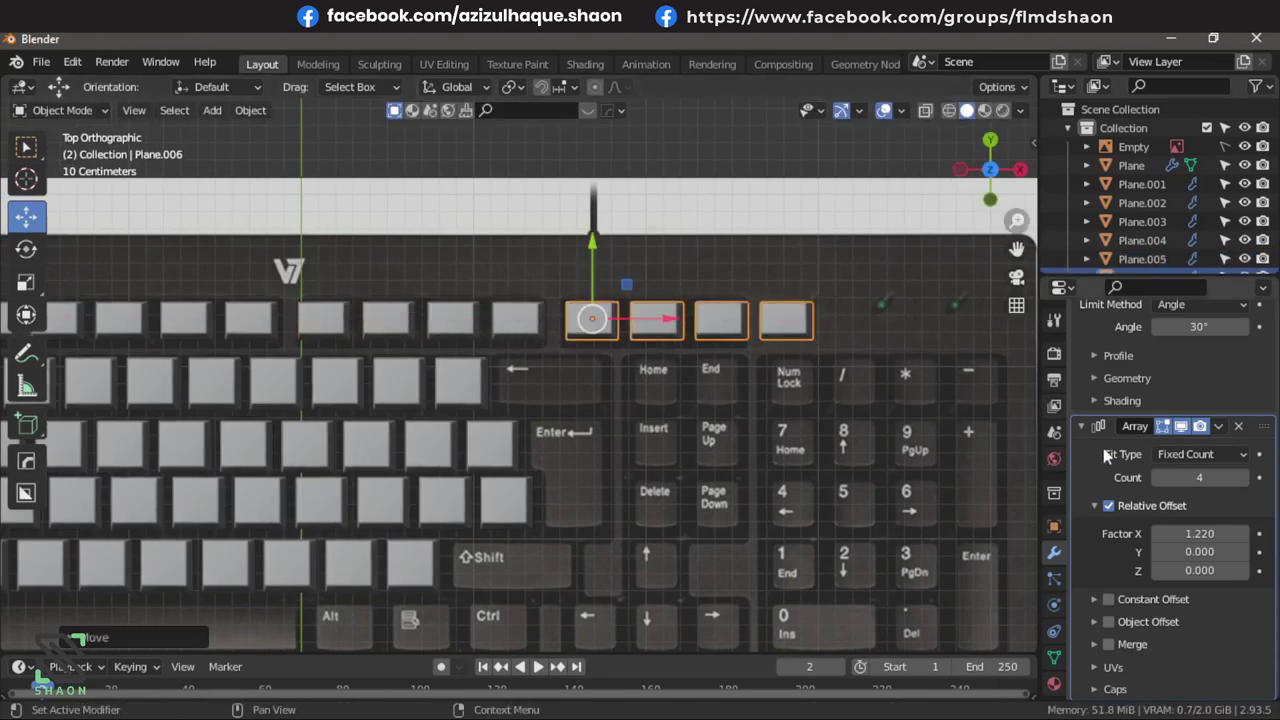
{"action": "left_click", "coordinate": [1201, 477]}
{"action": "type", "text": "3"}
{"action": "key", "text": "Return"}
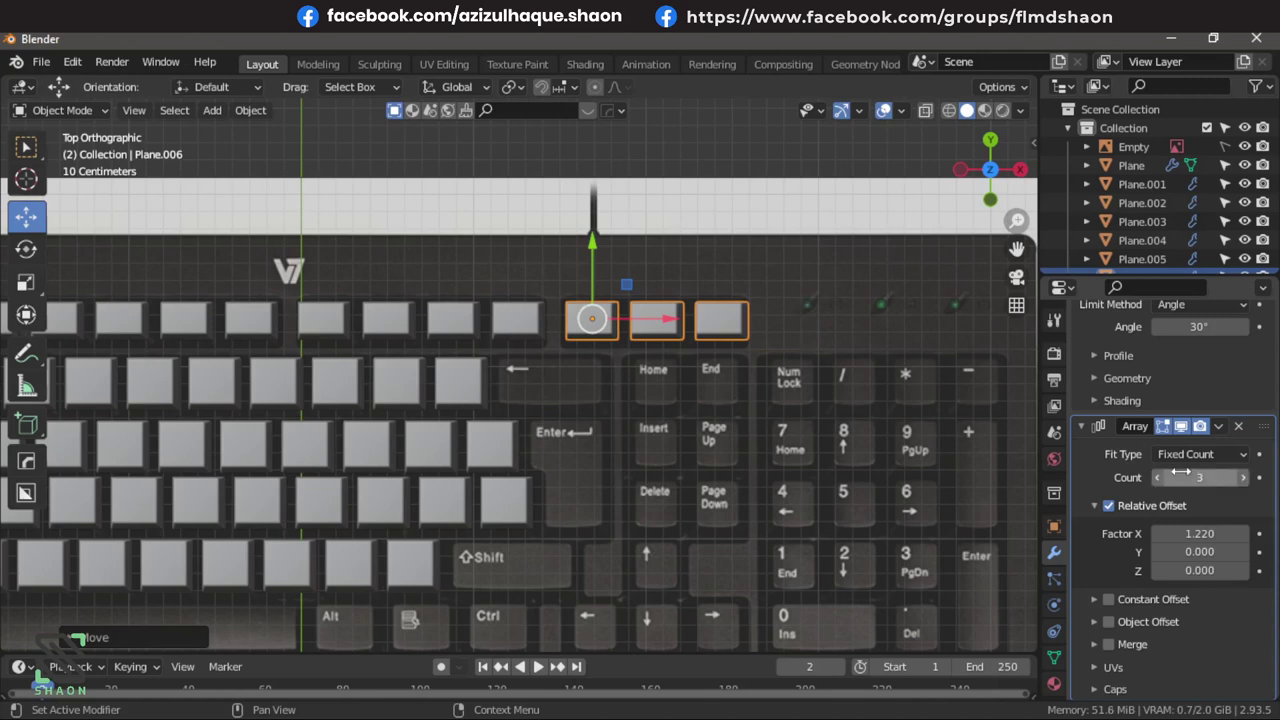
Select the three-key row and start an extra horizontal copy, then cancel its move.
{"action": "scroll", "coordinate": [618, 442], "scroll_direction": "down", "scroll_amount": 3}
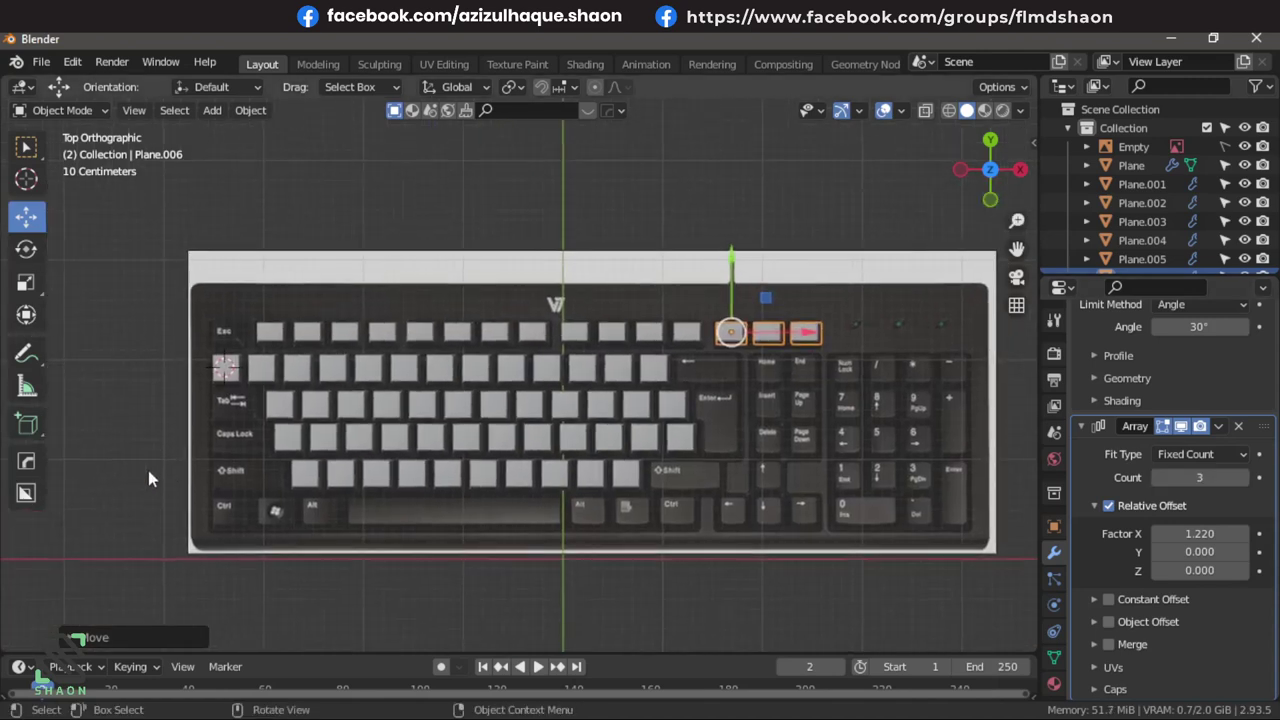
{"action": "scroll", "coordinate": [148, 472], "scroll_direction": "up", "scroll_amount": 2}
{"action": "middle_click_drag", "start_coordinate": [286, 508], "coordinate": [420, 490], "text": "shift"}
{"action": "middle_click_drag", "start_coordinate": [276, 472], "coordinate": [164, 439], "text": "shift"}
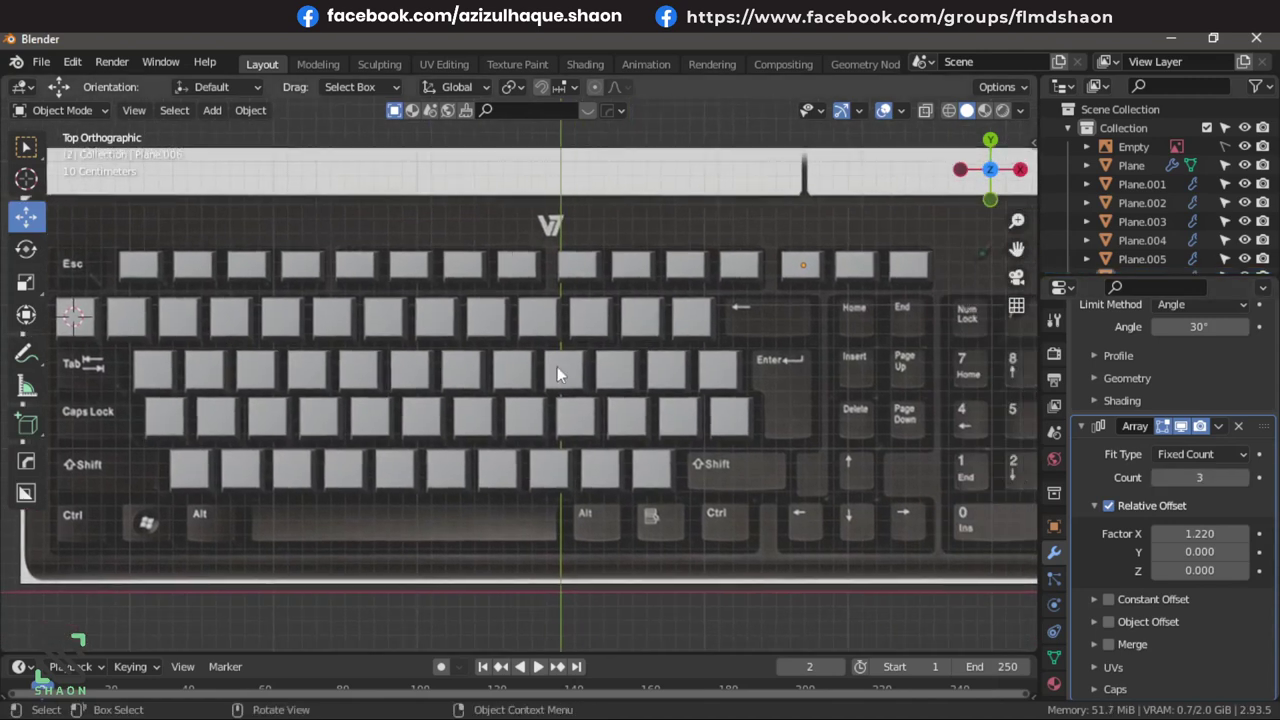
{"action": "left_click", "coordinate": [797, 261]}
{"action": "middle_click_drag", "start_coordinate": [807, 284], "coordinate": [553, 375], "text": "shift"}
{"action": "scroll", "coordinate": [553, 375], "scroll_direction": "up", "scroll_amount": 1}
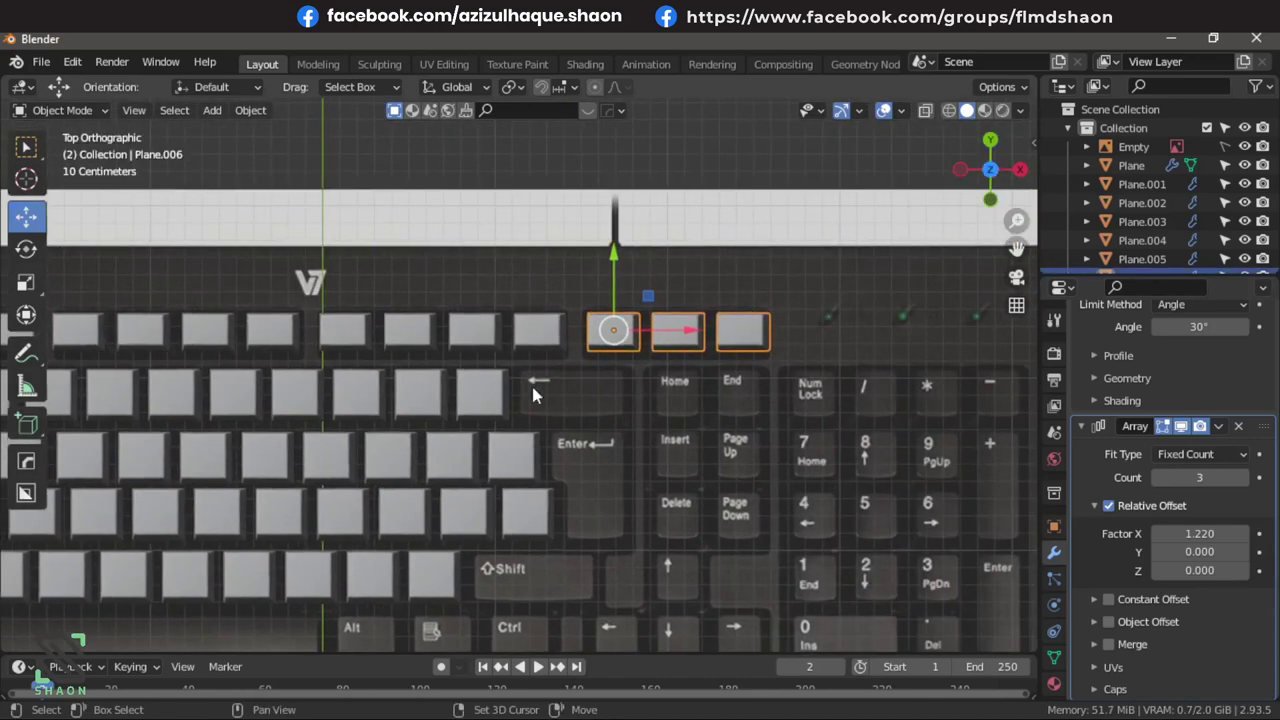
{"action": "scroll", "coordinate": [693, 348], "scroll_direction": "up", "scroll_amount": 3}
{"action": "key", "text": "shift+d"}
{"action": "key", "text": "x"}
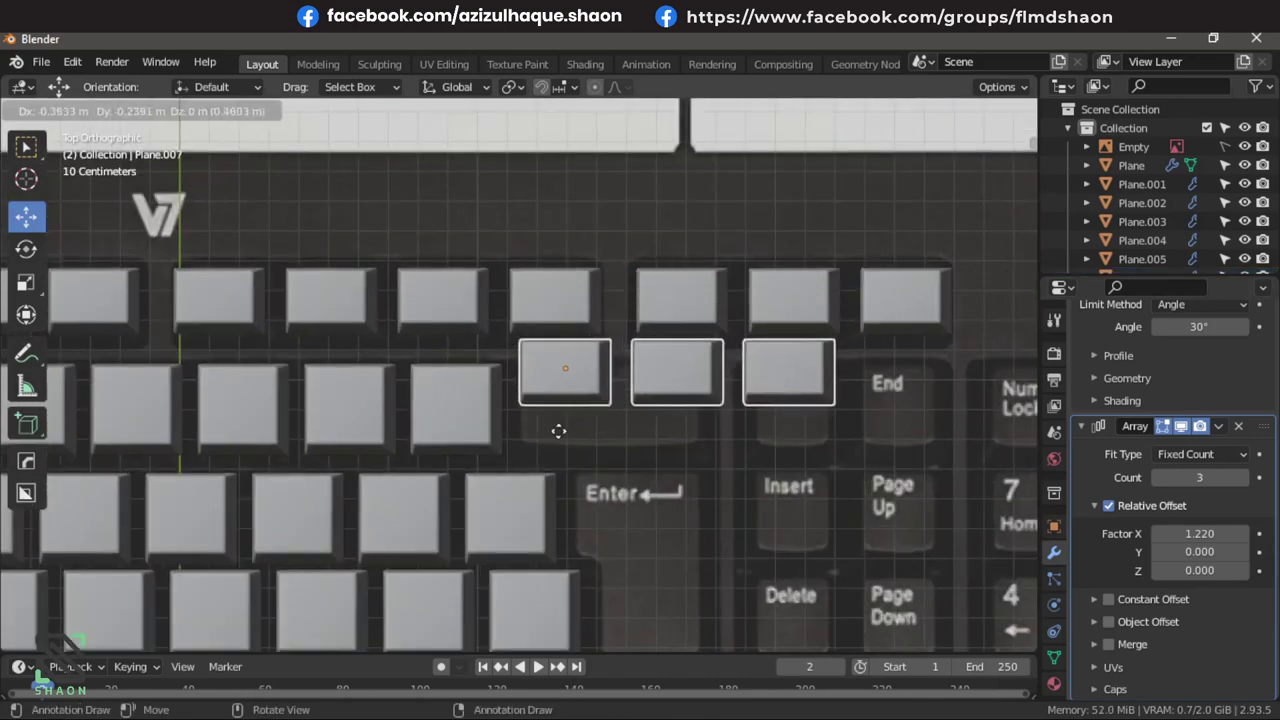
{"action": "right_click", "coordinate": [560, 450]}
Delete the unwanted duplicate and copy the number-row keys along X toward the right side.
{"action": "key", "text": "Delete"}
{"action": "scroll", "coordinate": [560, 450], "scroll_direction": "down", "scroll_amount": 5}
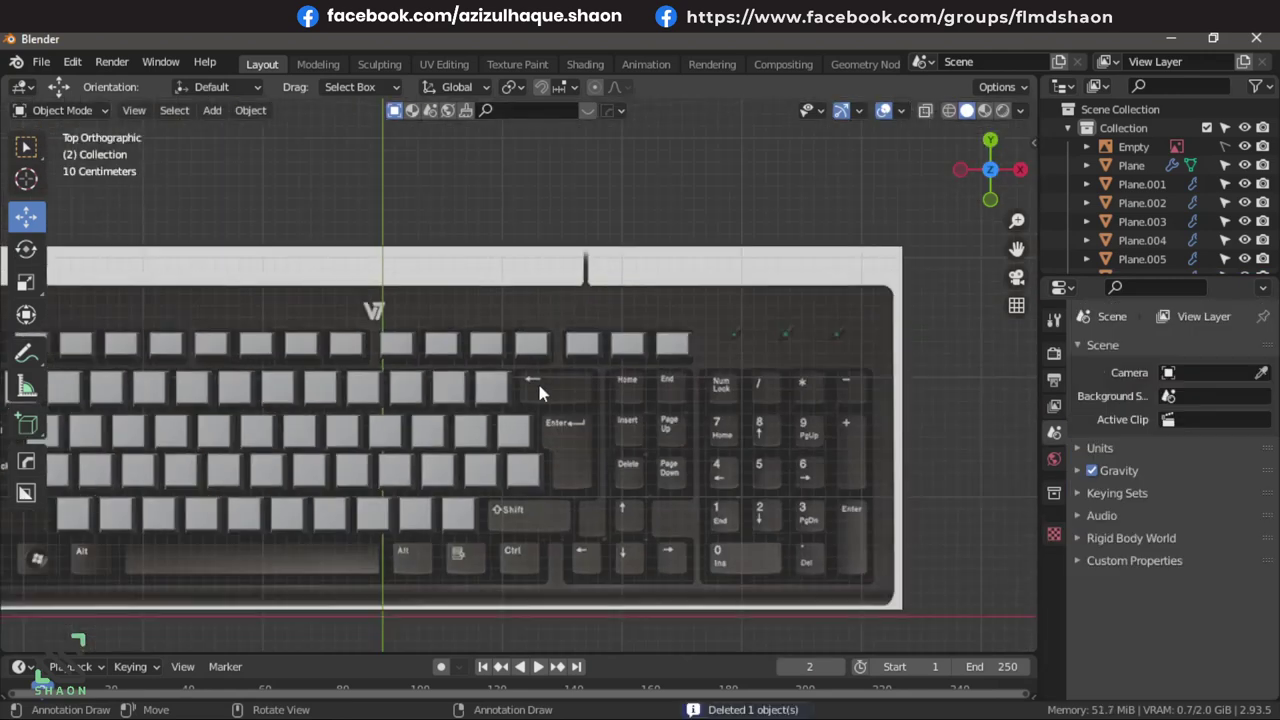
{"action": "left_click", "coordinate": [330, 383]}
{"action": "key", "text": "shift+d"}
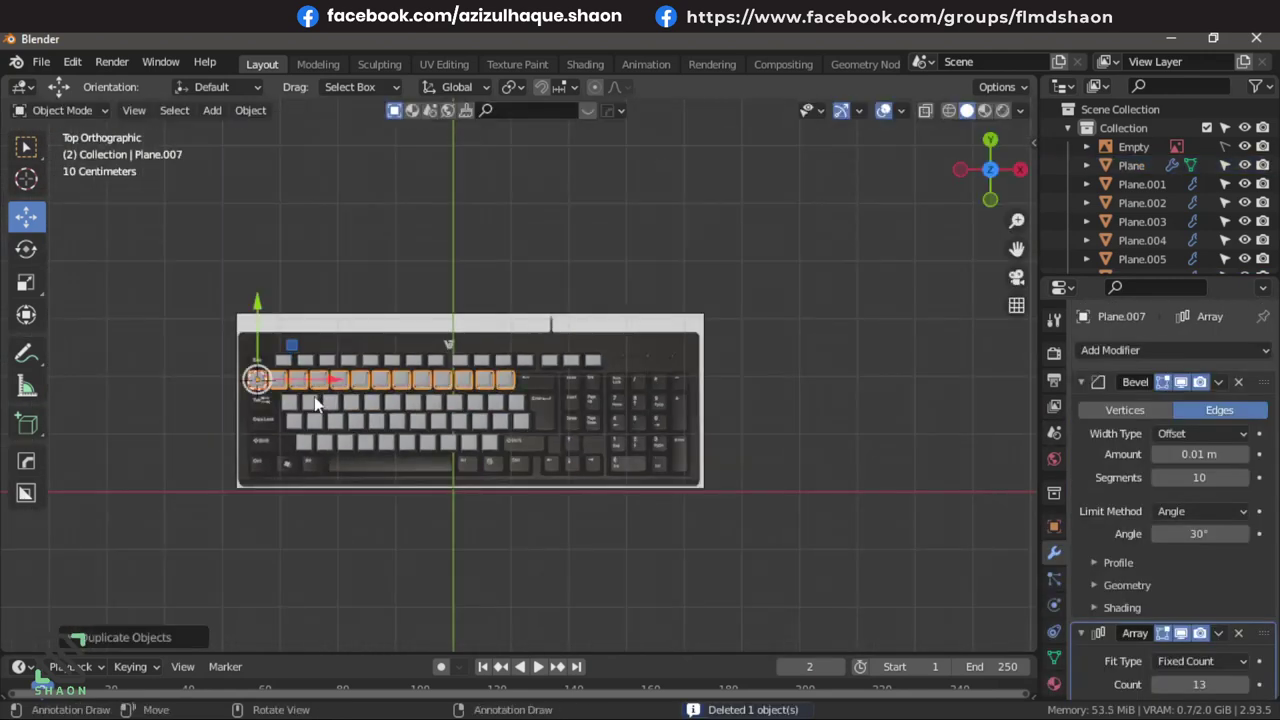
{"action": "key", "text": "x"}
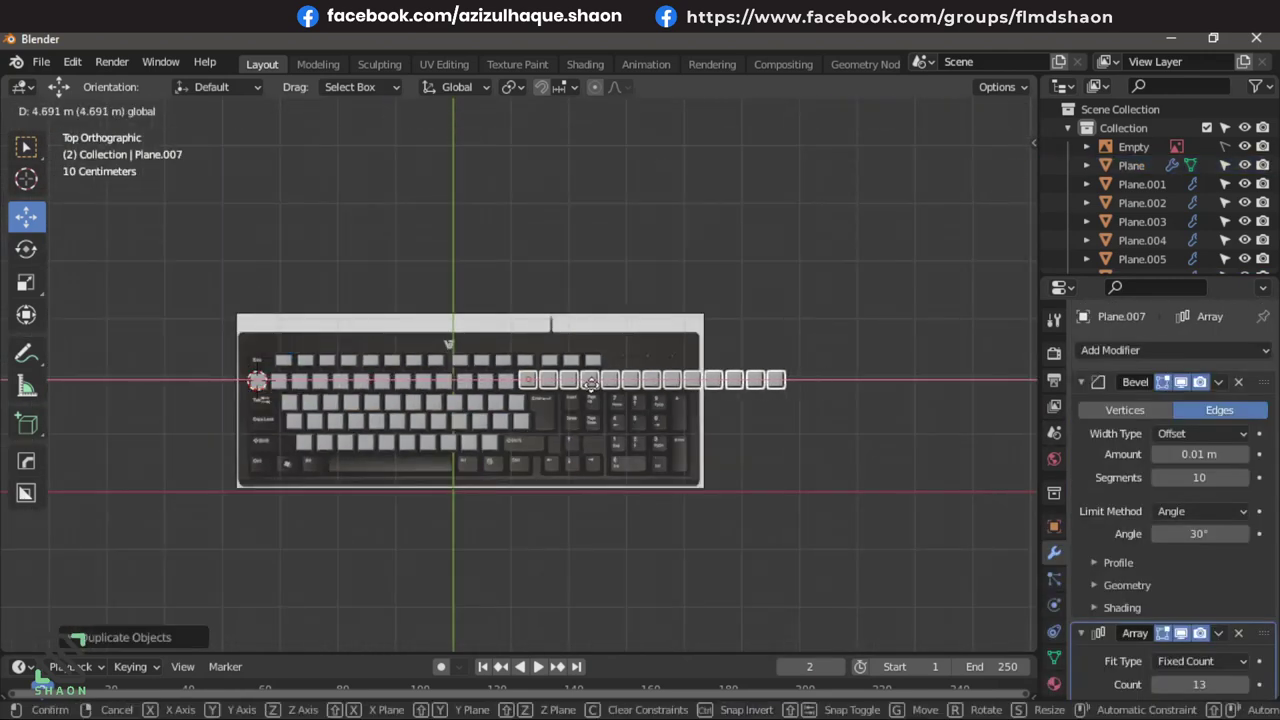
{"action": "left_click", "coordinate": [591, 383]}
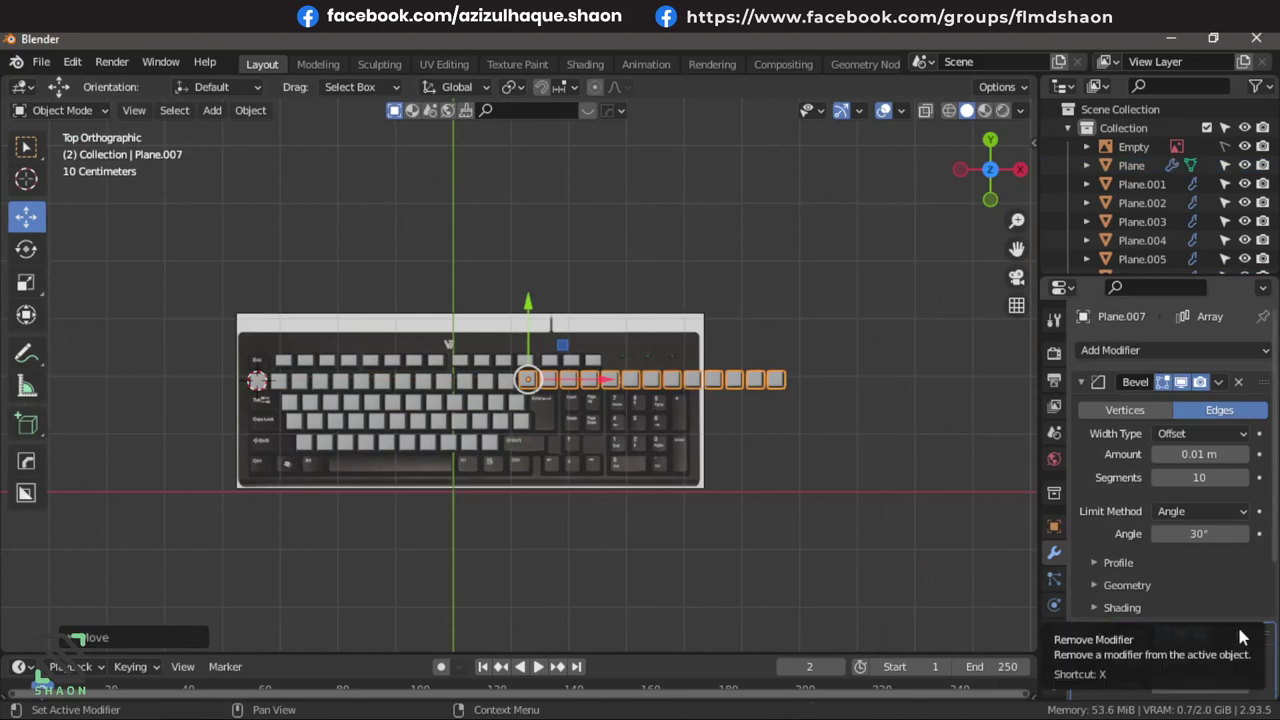
Select the copied row and move it along Y onto the number row.
{"action": "scroll", "coordinate": [708, 388], "scroll_direction": "up", "scroll_amount": 5}
{"action": "scroll", "coordinate": [708, 388], "scroll_direction": "up", "scroll_amount": 2}
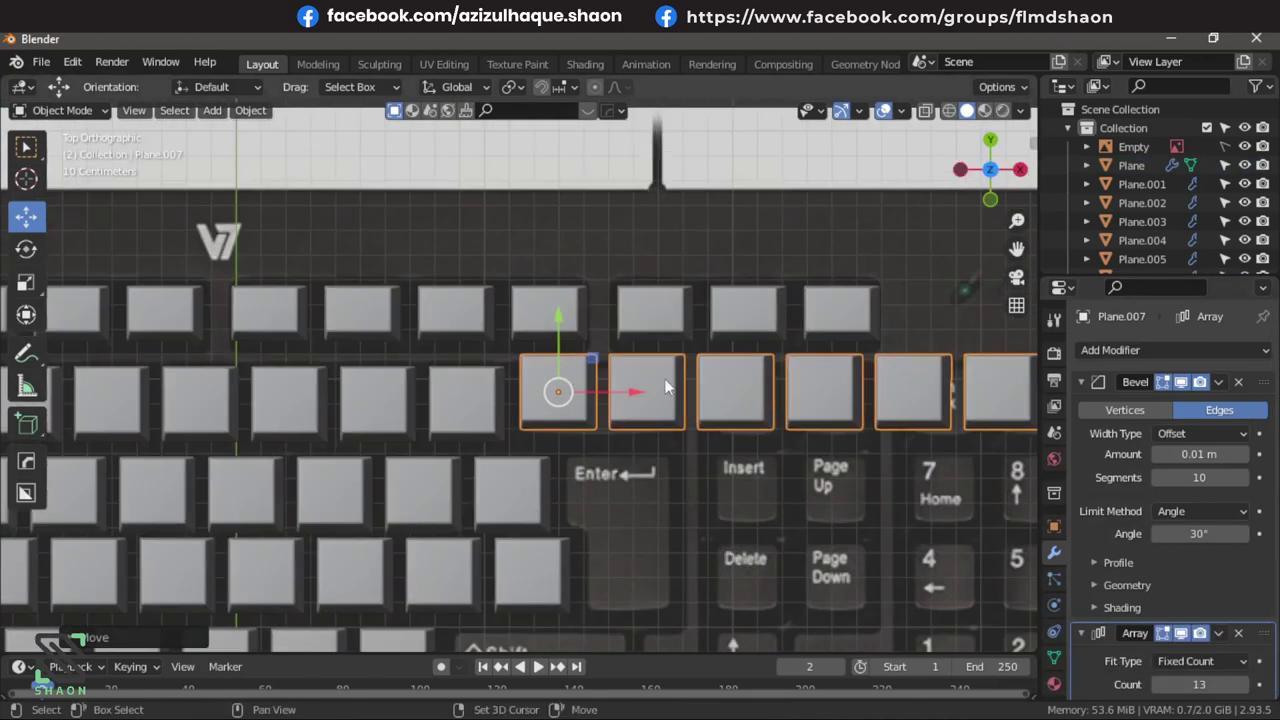
{"action": "middle_click_drag", "start_coordinate": [820, 300], "coordinate": [649, 292], "text": "shift"}
{"action": "left_click", "coordinate": [649, 292]}
{"action": "left_click", "coordinate": [257, 400]}
{"action": "left_click", "coordinate": [418, 372]}
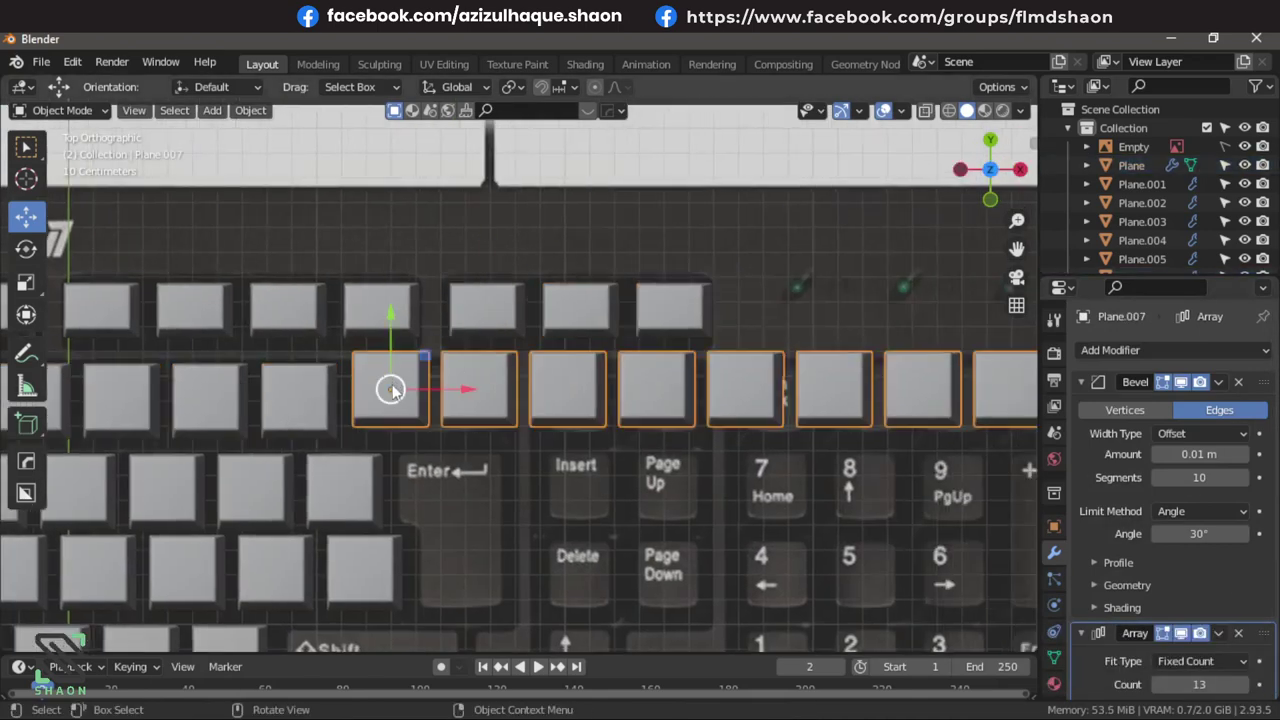
{"action": "scroll", "coordinate": [386, 386], "scroll_direction": "up", "scroll_amount": 2}
{"action": "key", "text": "g"}
{"action": "key", "text": "y"}
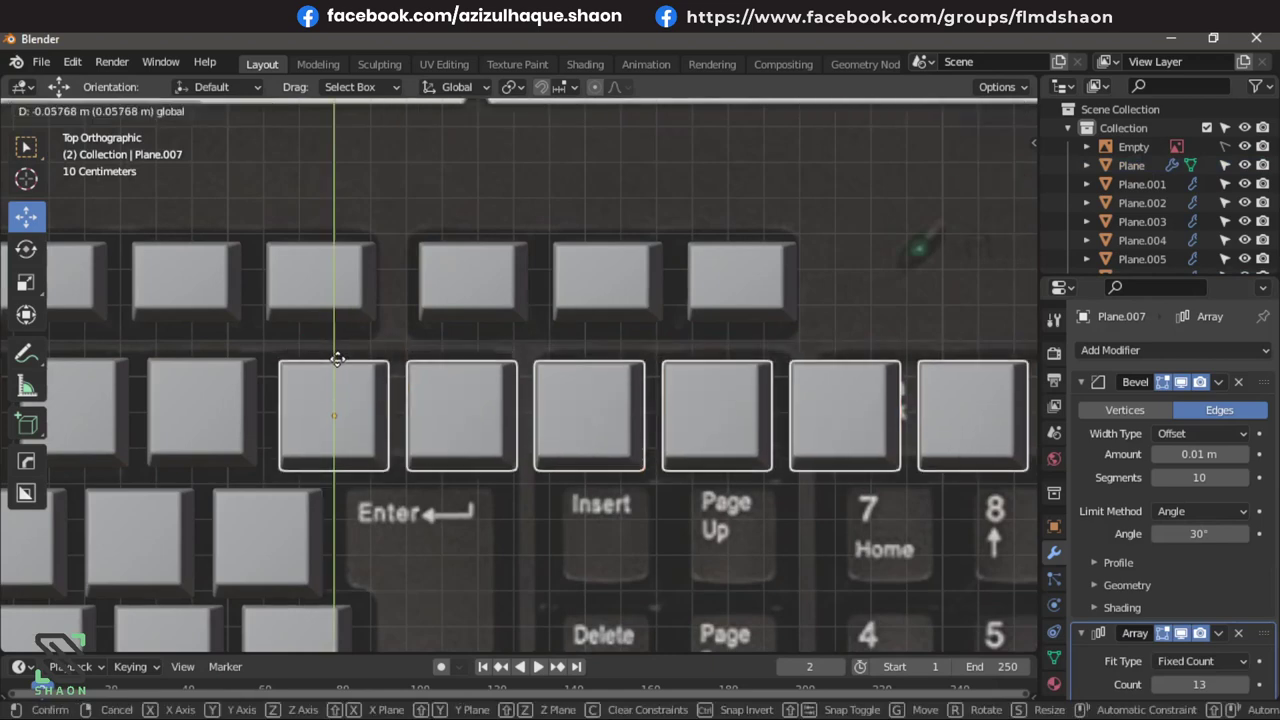
{"action": "left_click", "coordinate": [338, 355]}
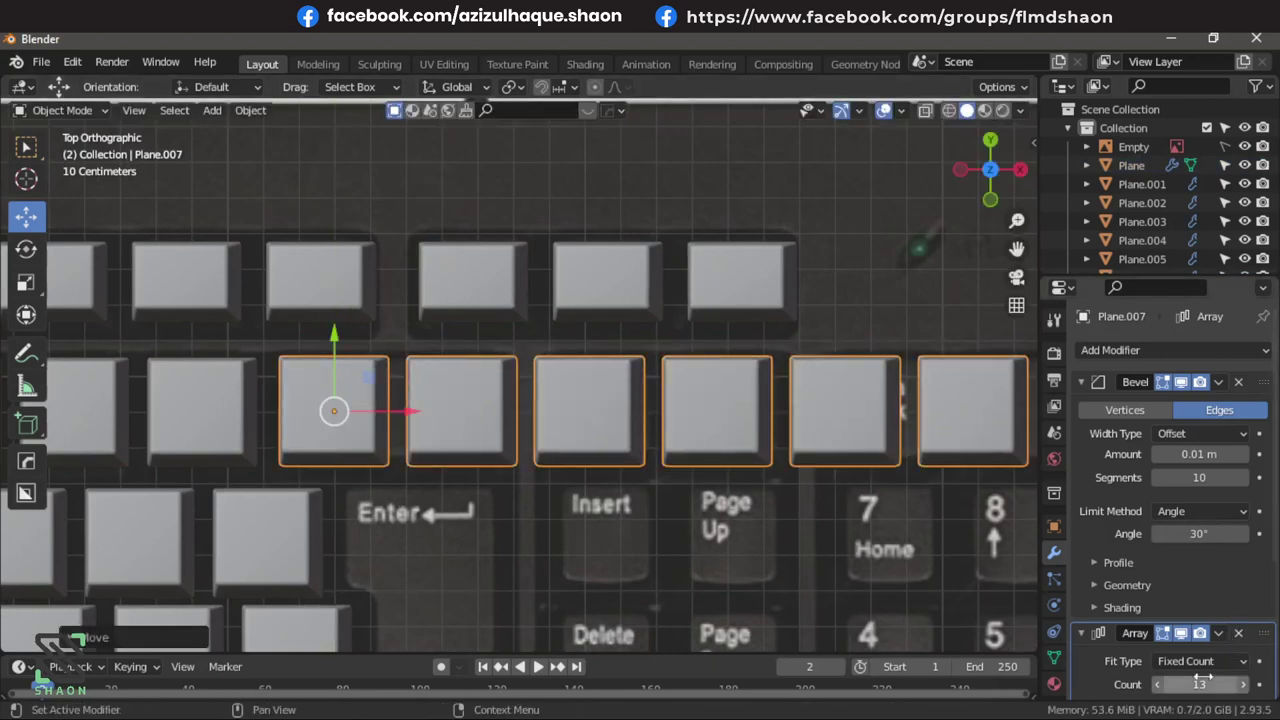
Remove the Array modifier and, in Edit Mode, stretch the key's right edge over Backspace.
{"action": "left_click", "coordinate": [1238, 634]}
{"action": "key", "text": "Tab"}
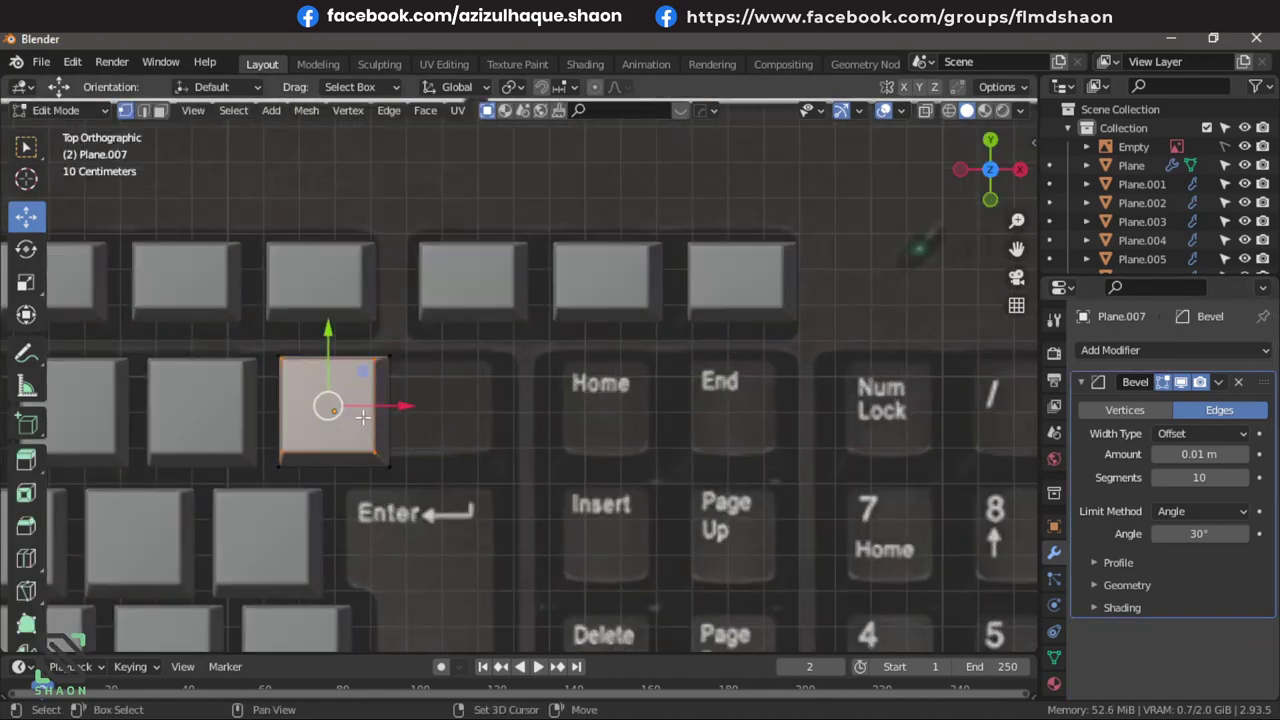
{"action": "key", "text": "alt+z"}
{"action": "middle_click_drag", "start_coordinate": [449, 457], "coordinate": [640, 466], "text": "shift"}
{"action": "scroll", "coordinate": [628, 466], "scroll_direction": "up", "scroll_amount": 2}
{"action": "left_click_drag", "start_coordinate": [658, 506], "coordinate": [572, 338]}
{"action": "left_click_drag", "start_coordinate": [670, 415], "coordinate": [818, 425]}
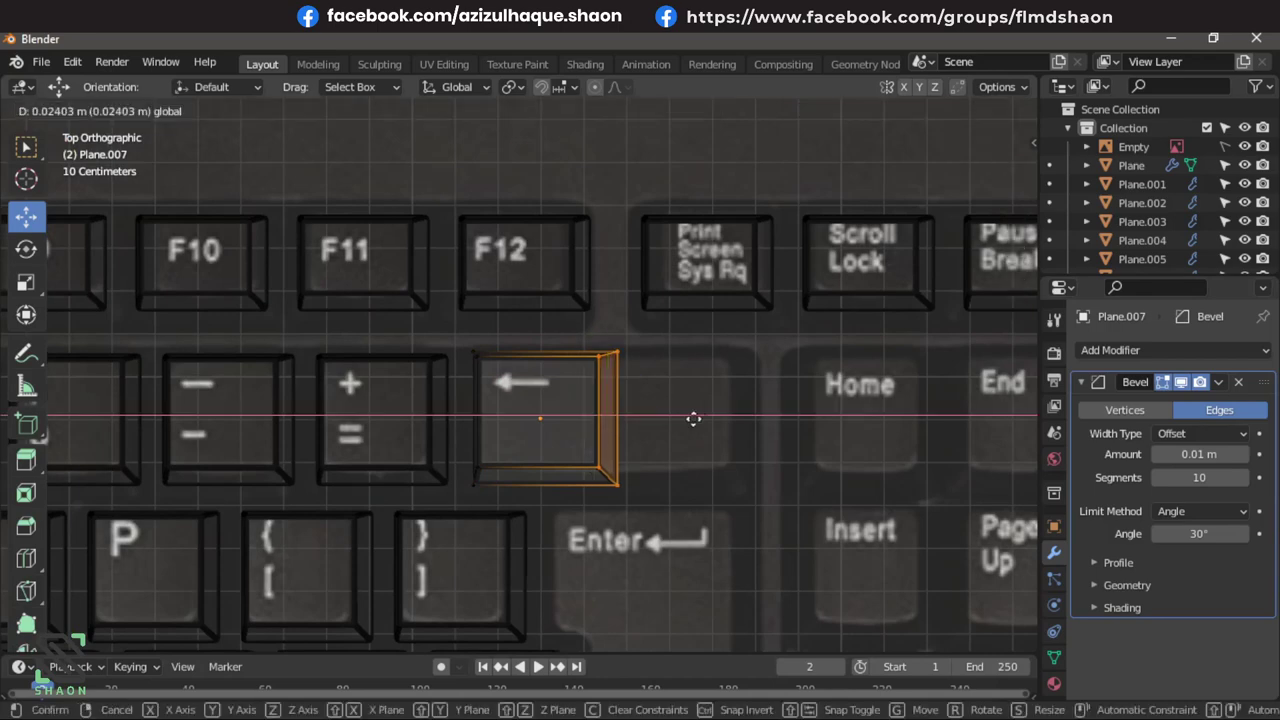
{"action": "left_click", "coordinate": [818, 425]}
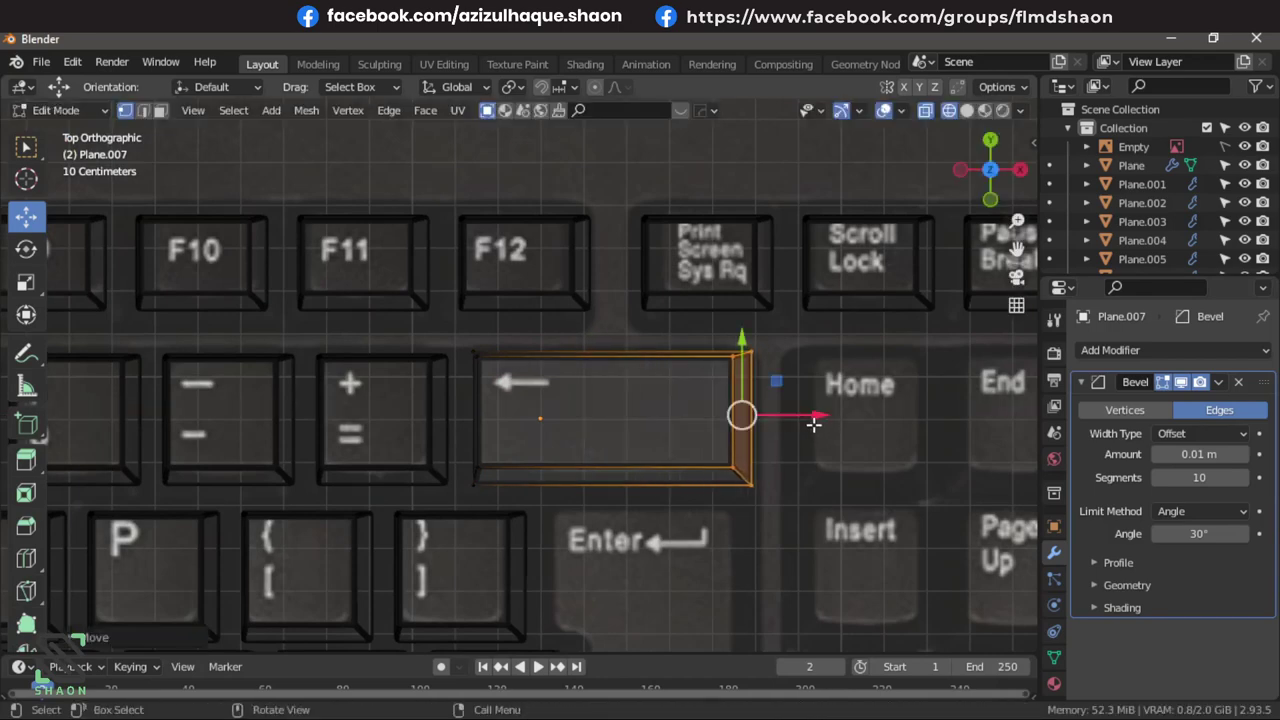
Return to Object Mode with X-ray off to review the widened Backspace key.
{"action": "key", "text": "Tab"}
{"action": "scroll", "coordinate": [814, 425], "scroll_direction": "down", "scroll_amount": 3}
{"action": "key", "text": "alt+z"}
{"action": "scroll", "coordinate": [602, 475], "scroll_direction": "down", "scroll_amount": 2}
{"action": "scroll", "coordinate": [602, 475], "scroll_direction": "down", "scroll_amount": 3}
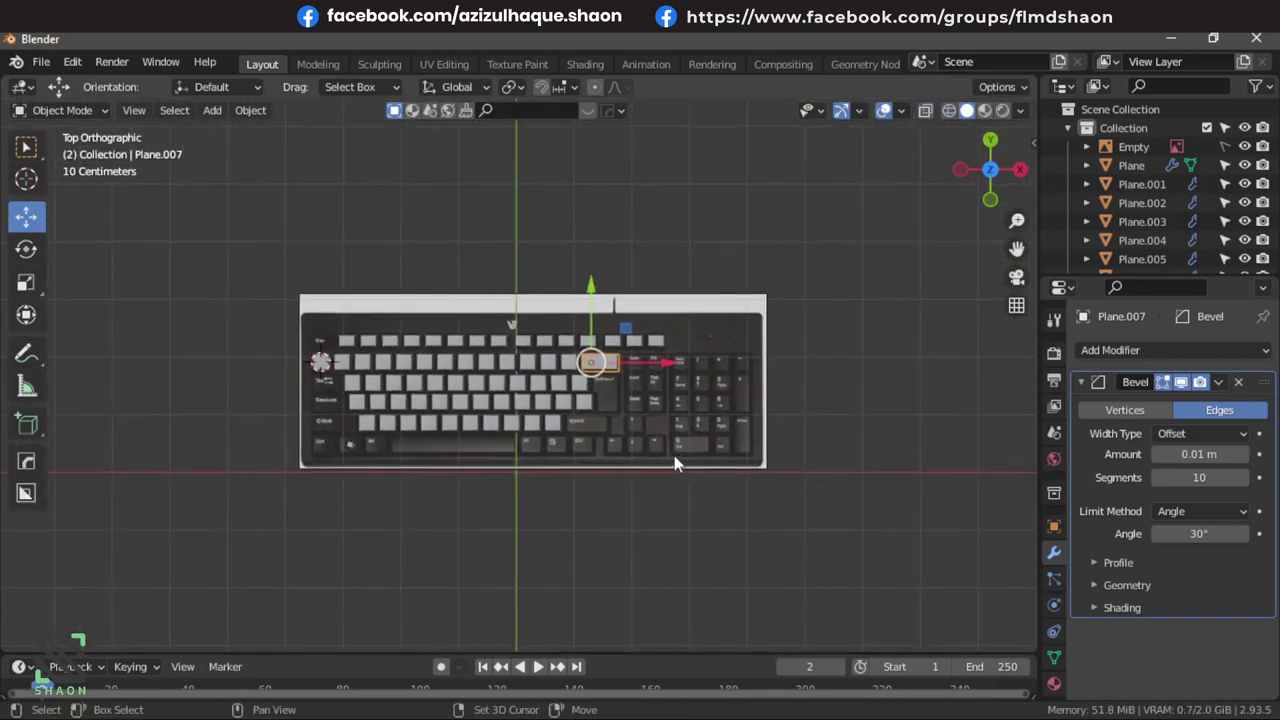
{"action": "scroll", "coordinate": [792, 382], "scroll_direction": "up", "scroll_amount": 2}
{"action": "scroll", "coordinate": [703, 490], "scroll_direction": "up", "scroll_amount": 1}
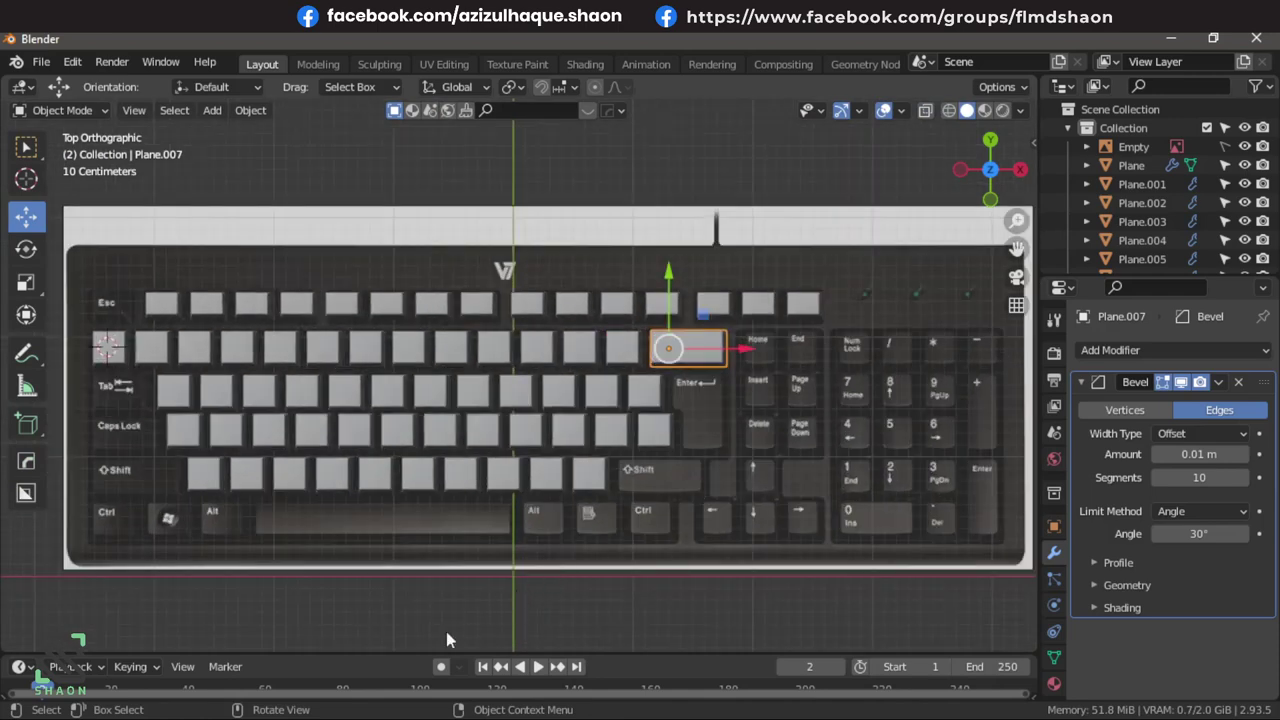
Duplicate the wide key cap and position the copy over the spacebar slot.
{"action": "key", "text": "shift+d"}
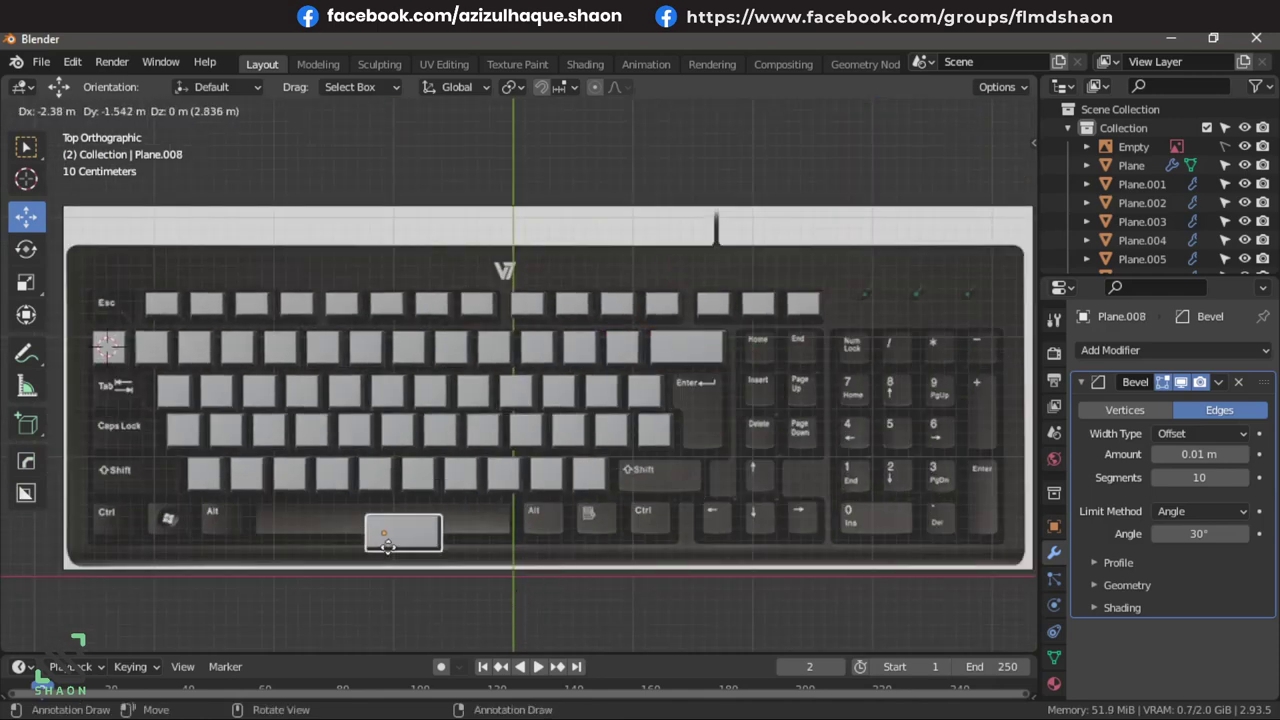
{"action": "left_click", "coordinate": [315, 533]}
{"action": "scroll", "coordinate": [209, 525], "scroll_direction": "up", "scroll_amount": 2}
{"action": "scroll", "coordinate": [209, 525], "scroll_direction": "up", "scroll_amount": 2}
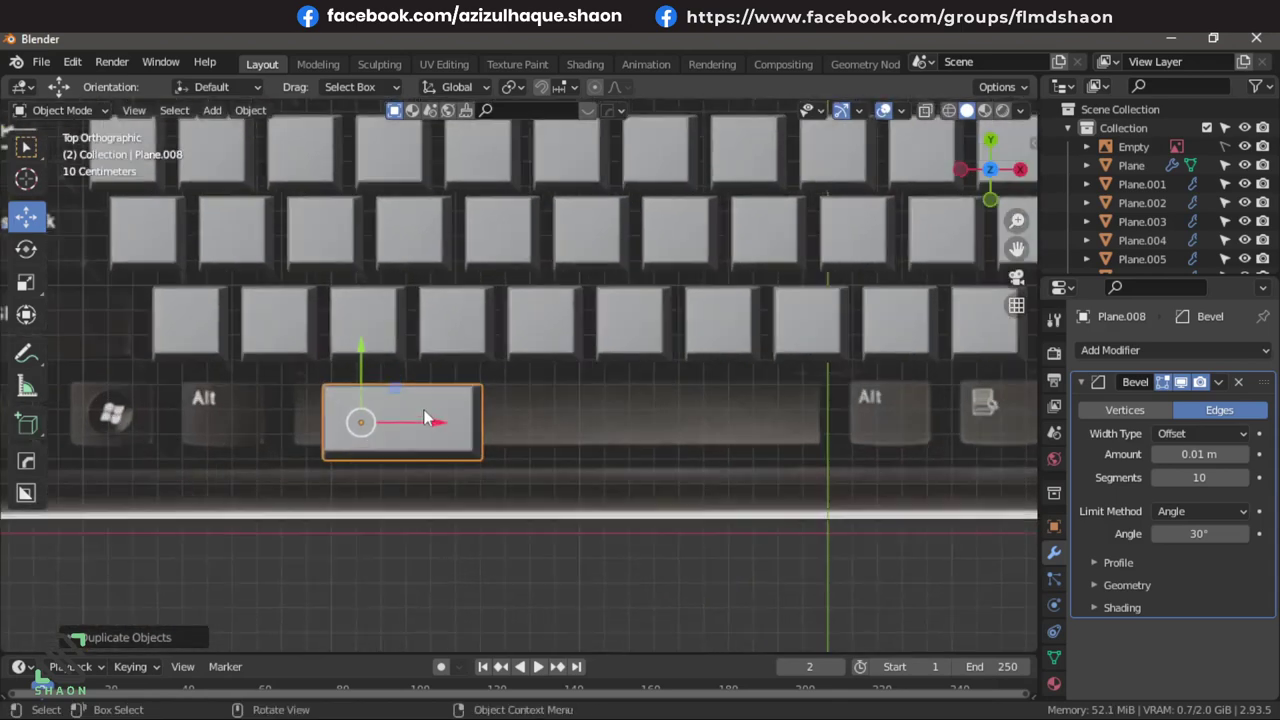
{"action": "scroll", "coordinate": [209, 525], "scroll_direction": "up", "scroll_amount": 1}
{"action": "key", "text": "g"}
{"action": "left_click", "coordinate": [420, 397]}
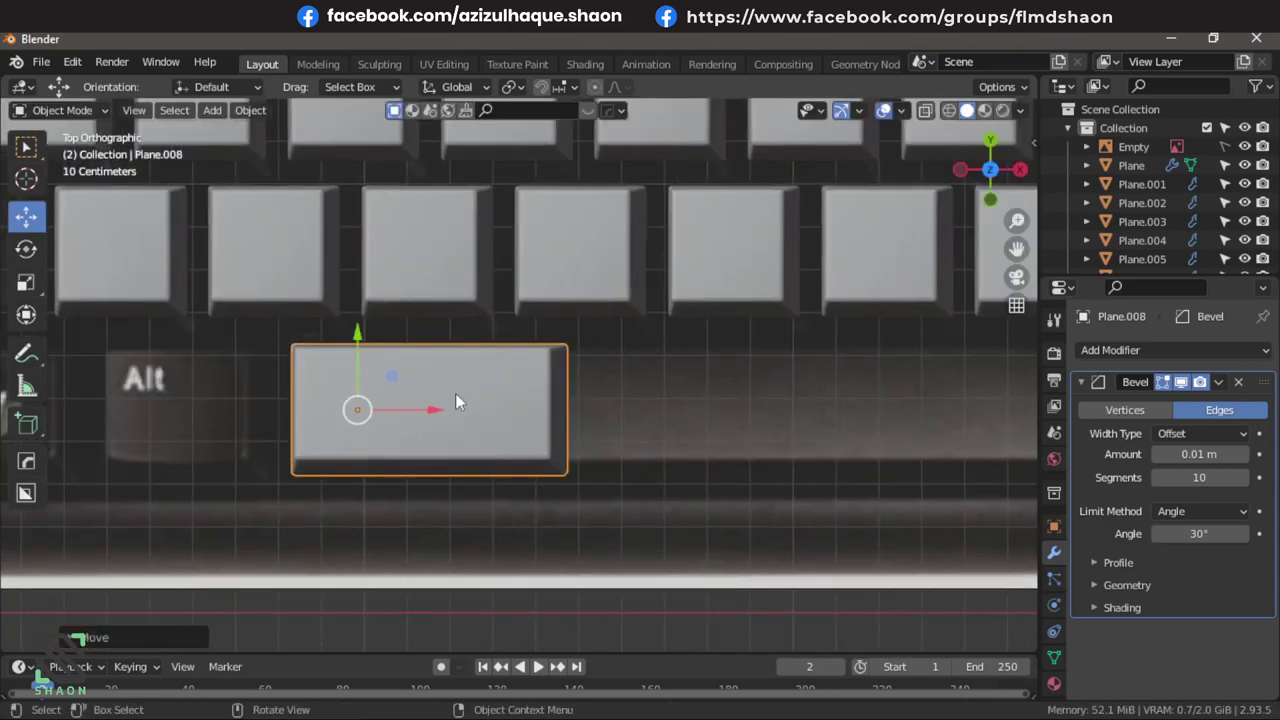
Stretch the copy's right edge rightward to full spacebar length in Edit Mode.
{"action": "key", "text": "Tab"}
{"action": "left_click", "coordinate": [557, 406]}
{"action": "scroll", "coordinate": [554, 426], "scroll_direction": "down", "scroll_amount": 4}
{"action": "left_click_drag", "start_coordinate": [605, 391], "coordinate": [917, 411]}
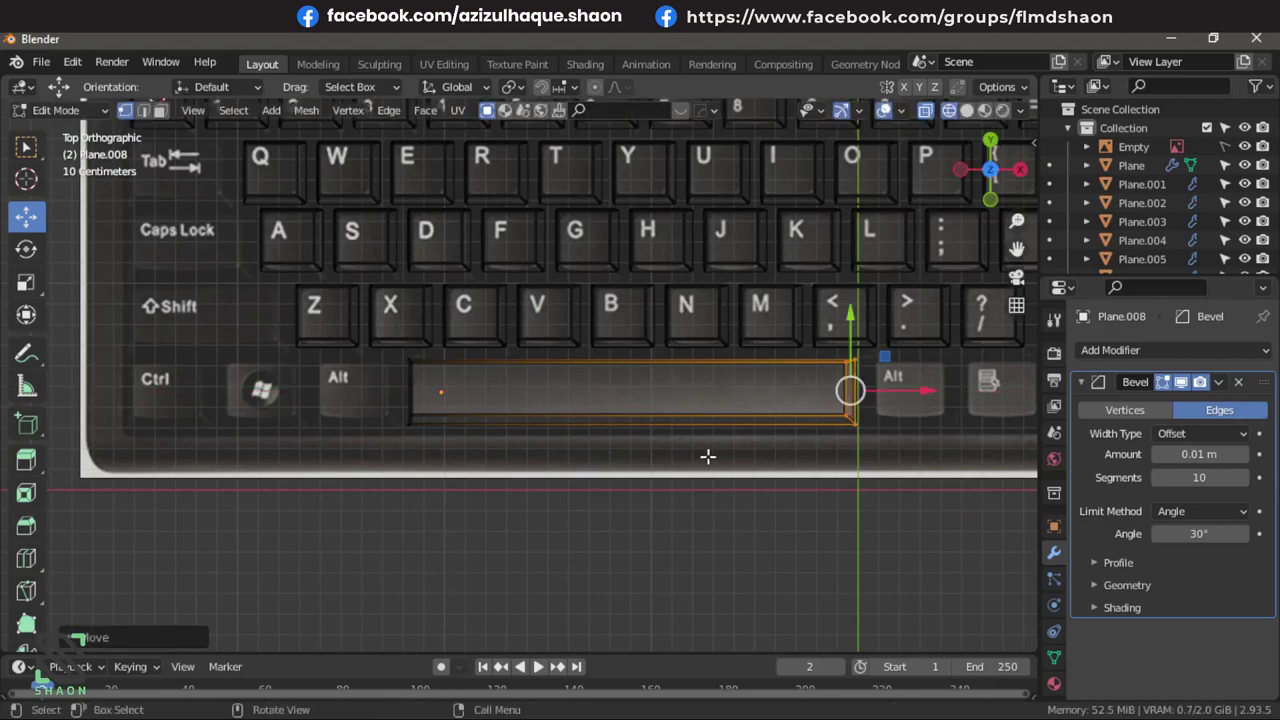
{"action": "key", "text": "Tab"}
Zoom back toward the top row and select the backspace key cap.
{"action": "scroll", "coordinate": [570, 538], "scroll_direction": "down", "scroll_amount": 3}
{"action": "scroll", "coordinate": [570, 538], "scroll_direction": "up", "scroll_amount": 1}
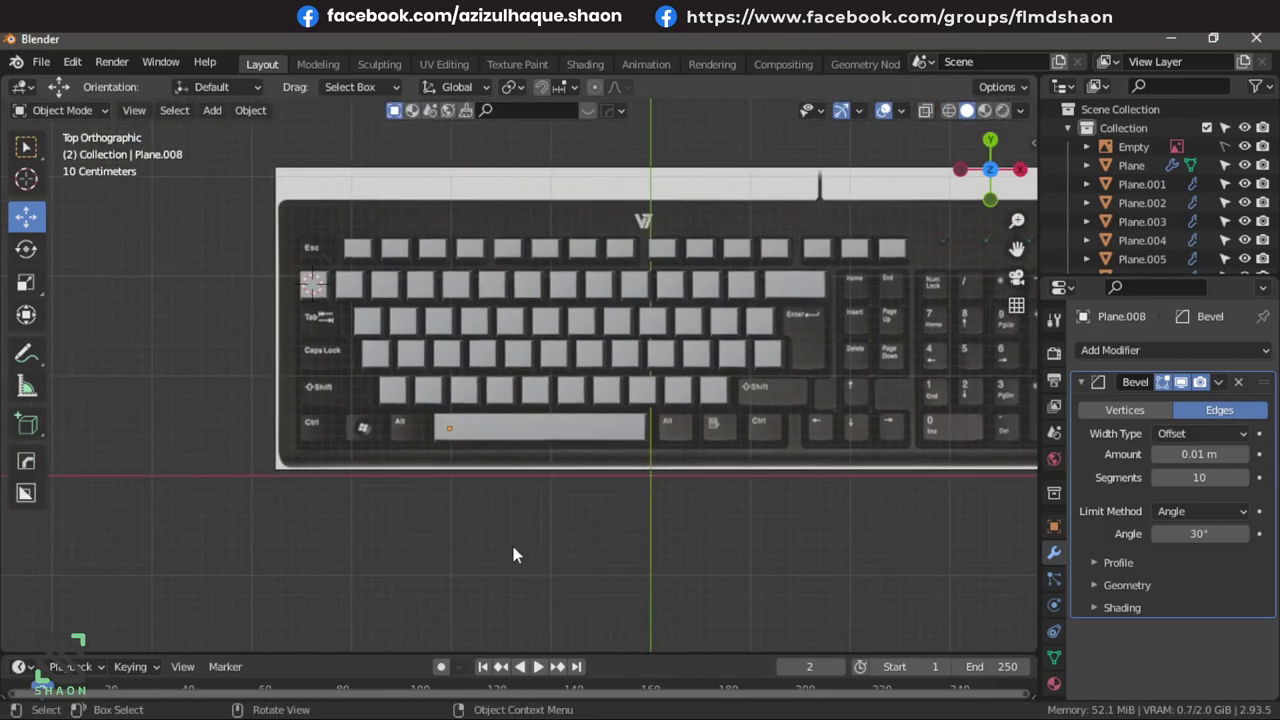
{"action": "scroll", "coordinate": [517, 551], "scroll_direction": "up", "scroll_amount": 2}
{"action": "scroll", "coordinate": [500, 551], "scroll_direction": "up", "scroll_amount": 2}
{"action": "scroll", "coordinate": [486, 497], "scroll_direction": "up", "scroll_amount": 2}
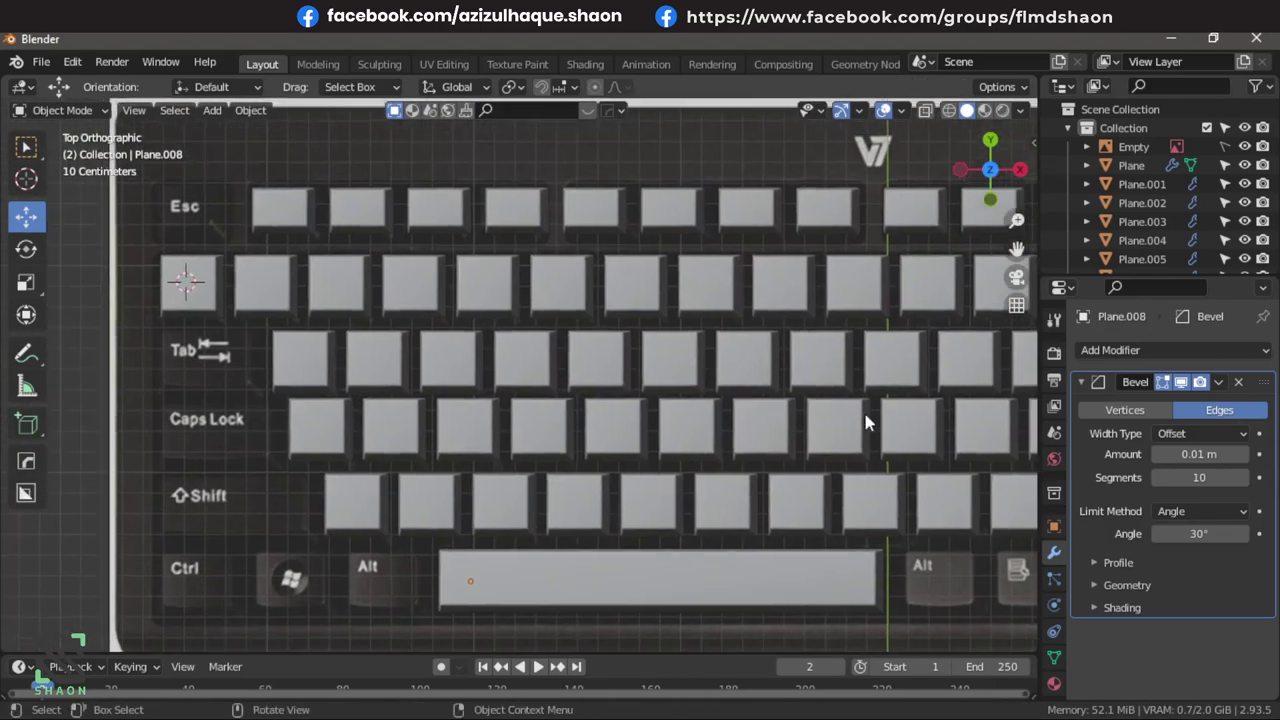
{"action": "scroll", "coordinate": [752, 372], "scroll_direction": "down", "scroll_amount": 3}
{"action": "left_click", "coordinate": [900, 330]}
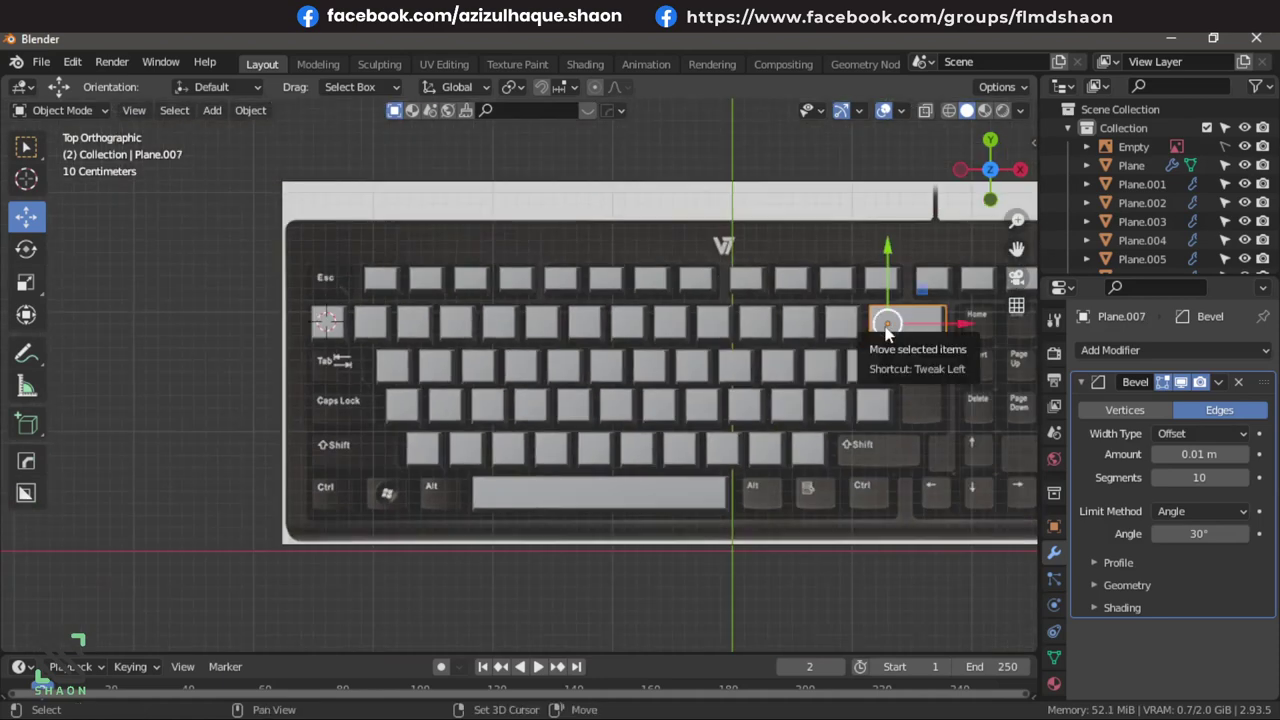
Duplicate the backspace key cap and position the copy at the Tab key.
{"action": "key", "text": "shift+d"}
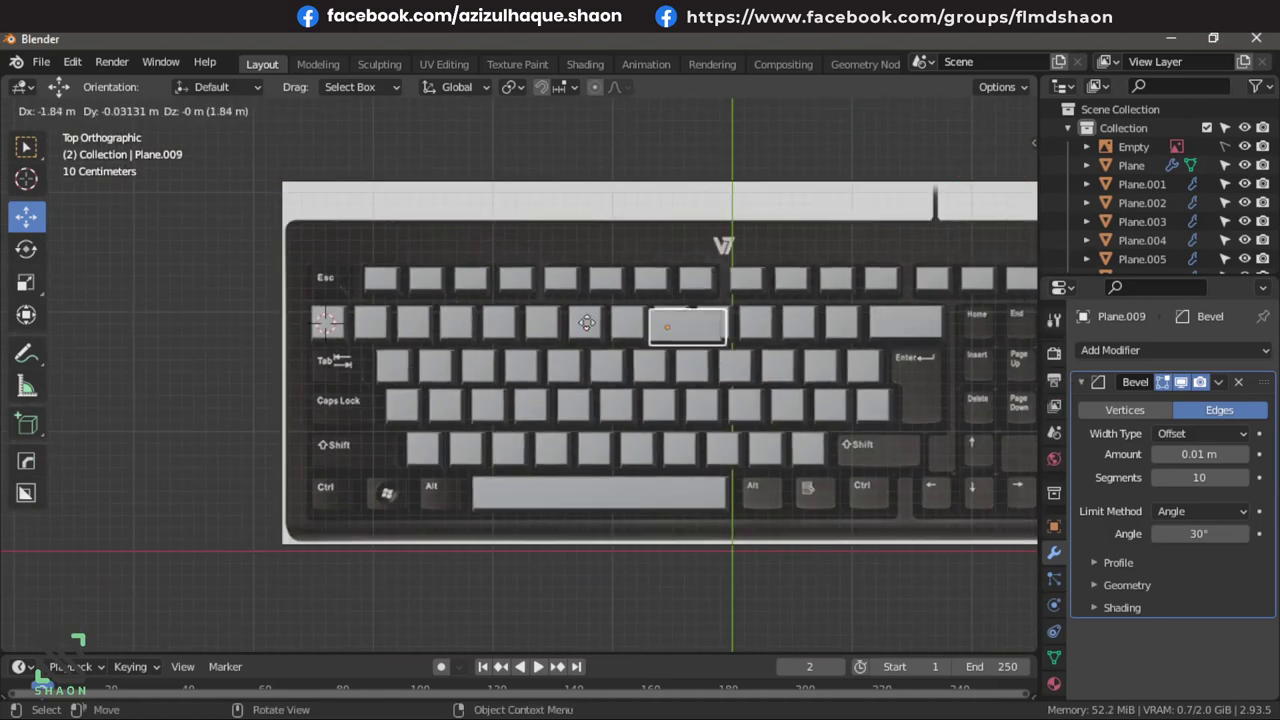
{"action": "left_click", "coordinate": [380, 368]}
{"action": "scroll", "coordinate": [289, 361], "scroll_direction": "up", "scroll_amount": 5}
{"action": "middle_click_drag", "start_coordinate": [781, 418], "coordinate": [938, 428], "text": "shift"}
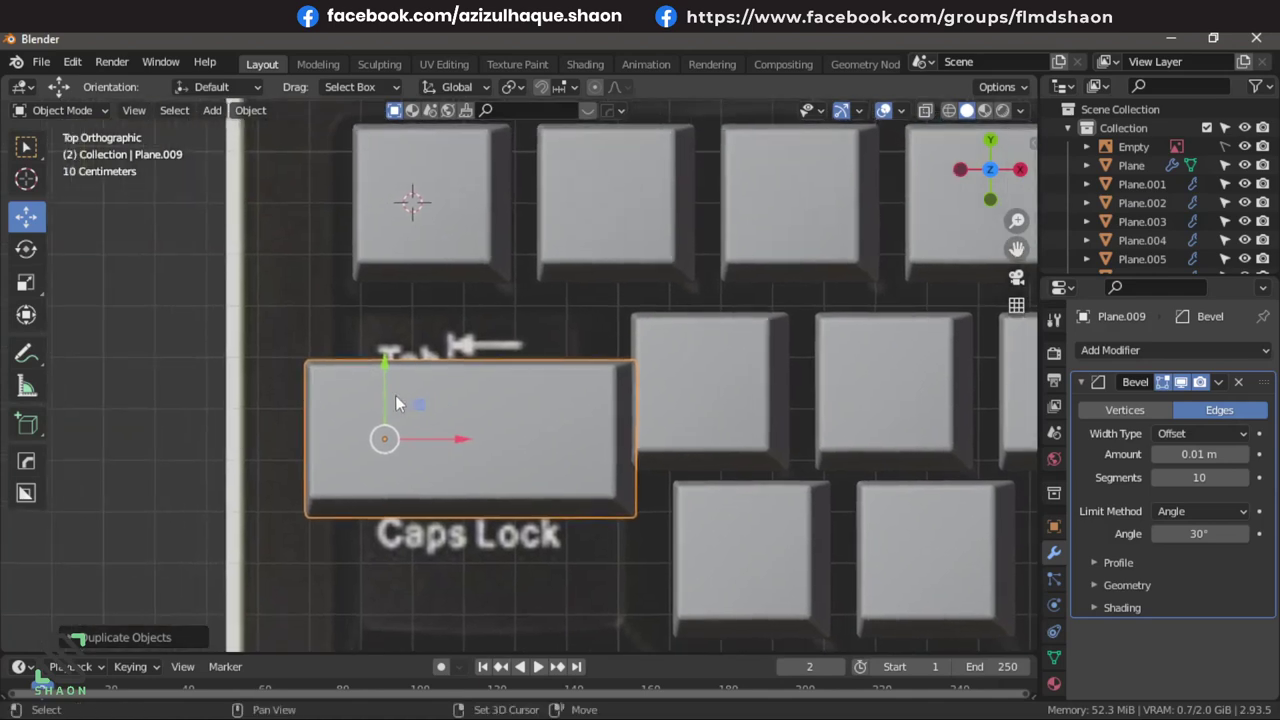
{"action": "key", "text": "g"}
{"action": "left_click", "coordinate": [419, 363]}
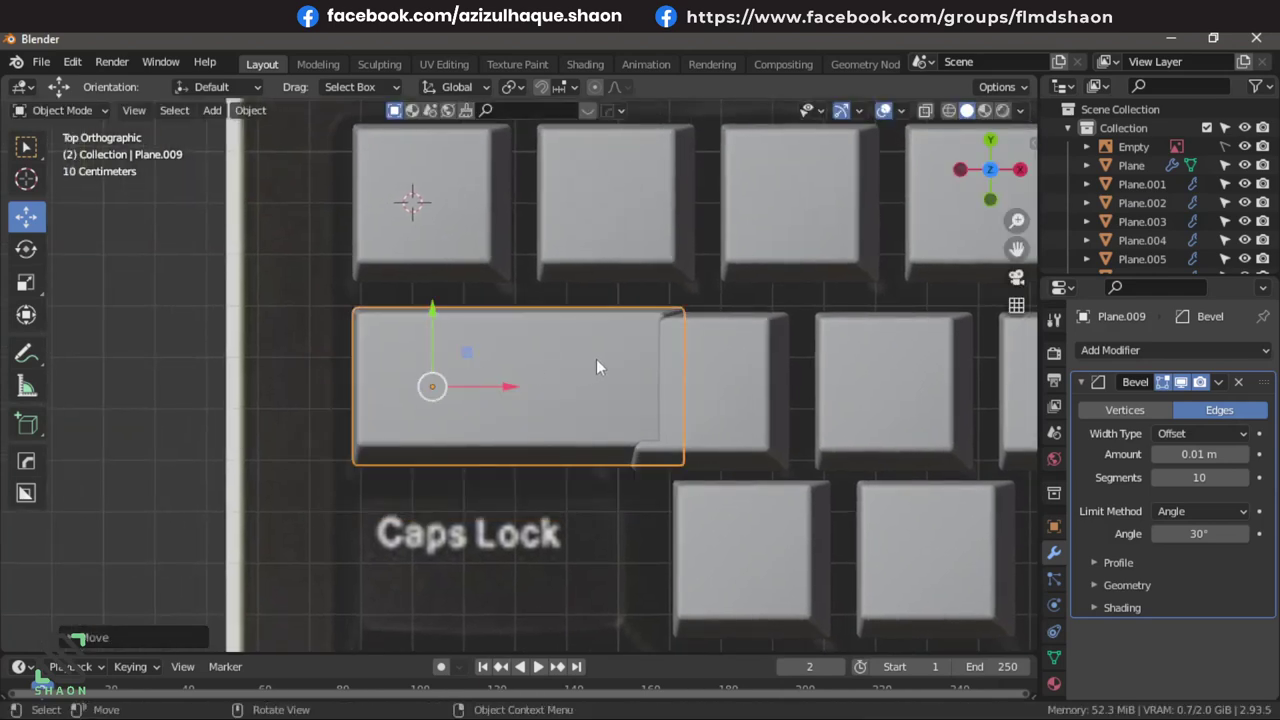
Shorten the copy to fit the Tab key and nudge its height along Z.
{"action": "key", "text": "Tab"}
{"action": "left_click_drag", "start_coordinate": [733, 388], "coordinate": [657, 403]}
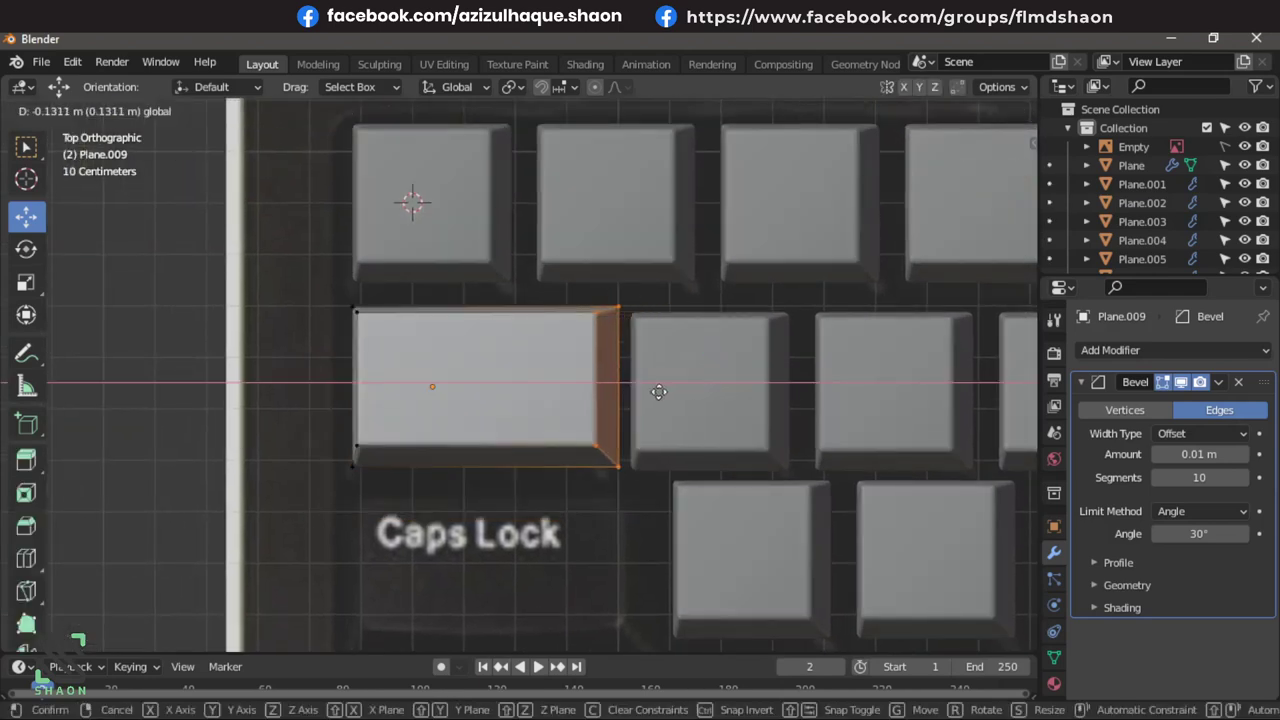
{"action": "key", "text": "Tab"}
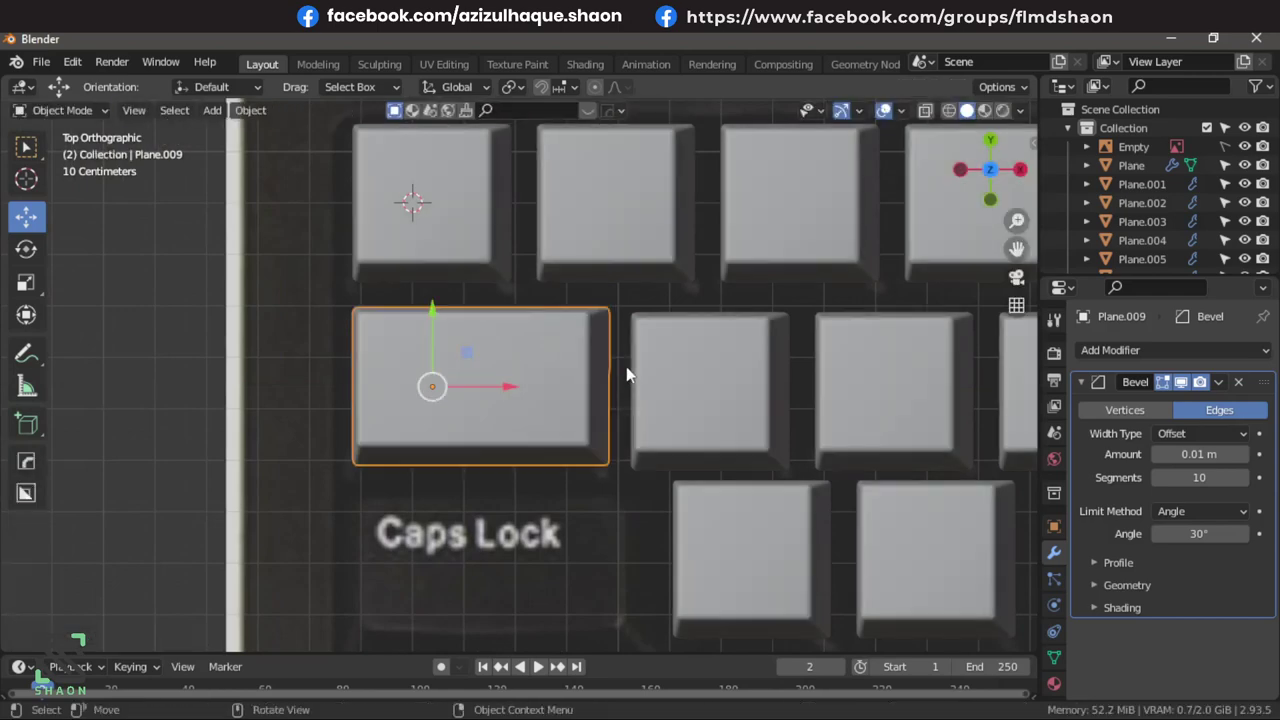
{"action": "key", "text": "g"}
{"action": "key", "text": "z"}
{"action": "left_click", "coordinate": [624, 378]}
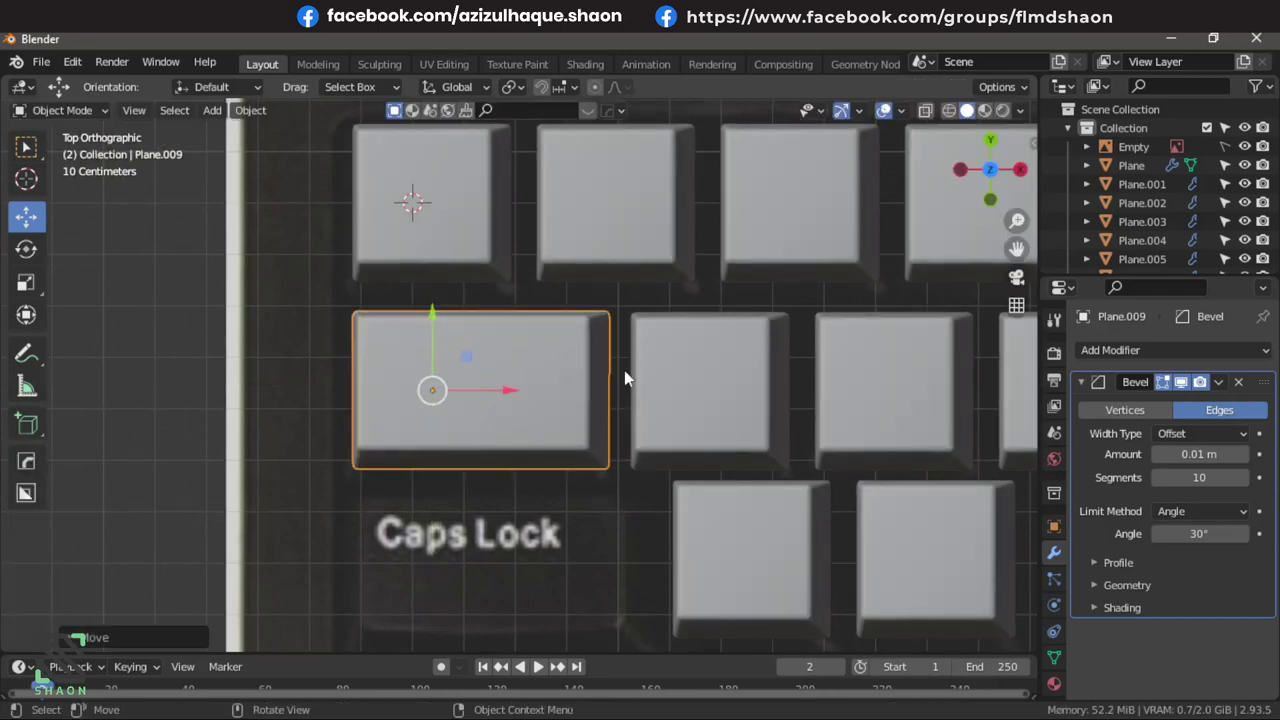
{"action": "scroll", "coordinate": [620, 368], "scroll_direction": "down", "scroll_amount": 3}
{"action": "scroll", "coordinate": [601, 358], "scroll_direction": "down", "scroll_amount": 1}
Copy the Tab cap down the Y axis to Caps Lock and widen it.
{"action": "key", "text": "shift+d"}
{"action": "right_click", "coordinate": [499, 292]}
{"action": "key", "text": "g"}
{"action": "key", "text": "y"}
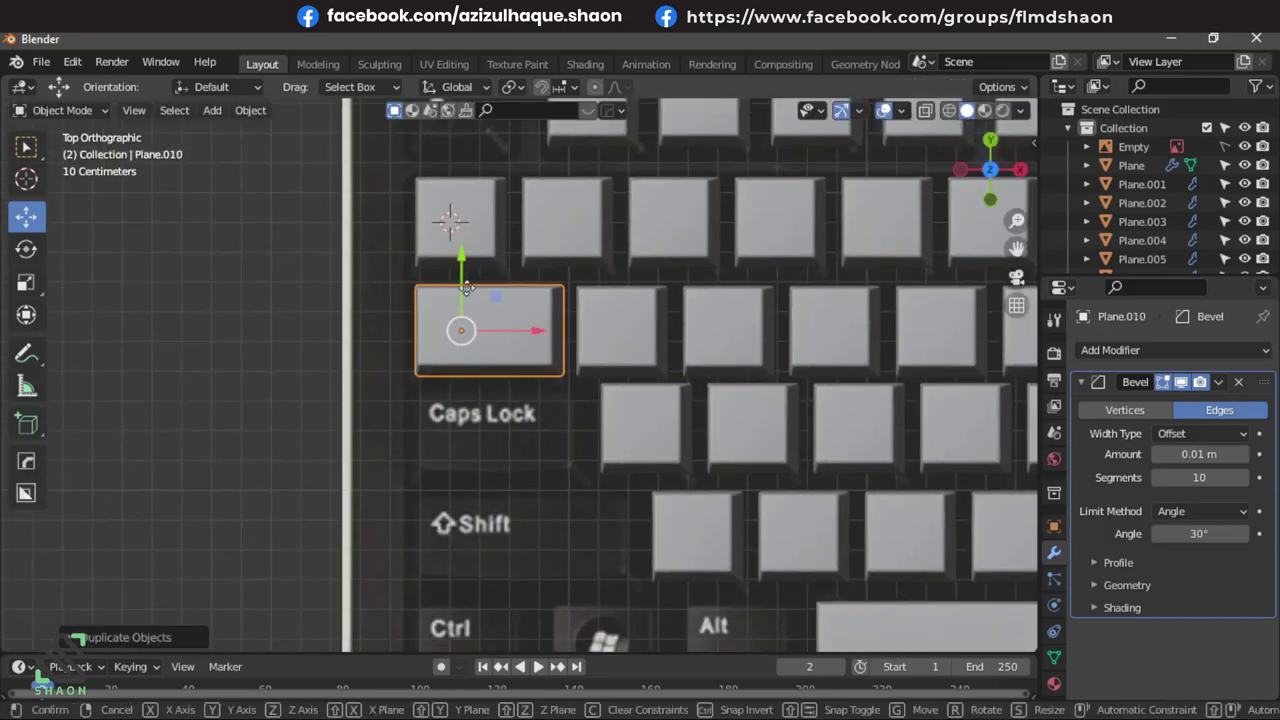
{"action": "left_click", "coordinate": [494, 377]}
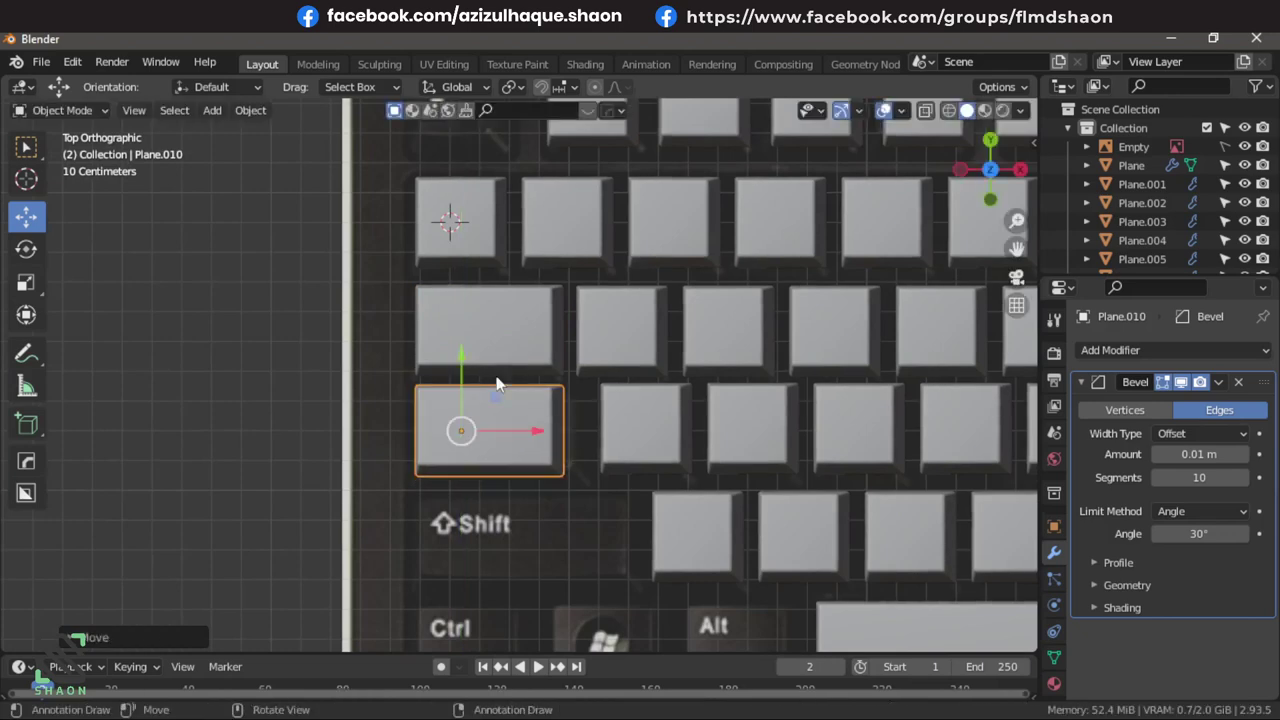
{"action": "key", "text": "Tab"}
{"action": "left_click_drag", "start_coordinate": [620, 430], "coordinate": [650, 432]}
{"action": "key", "text": "Tab"}
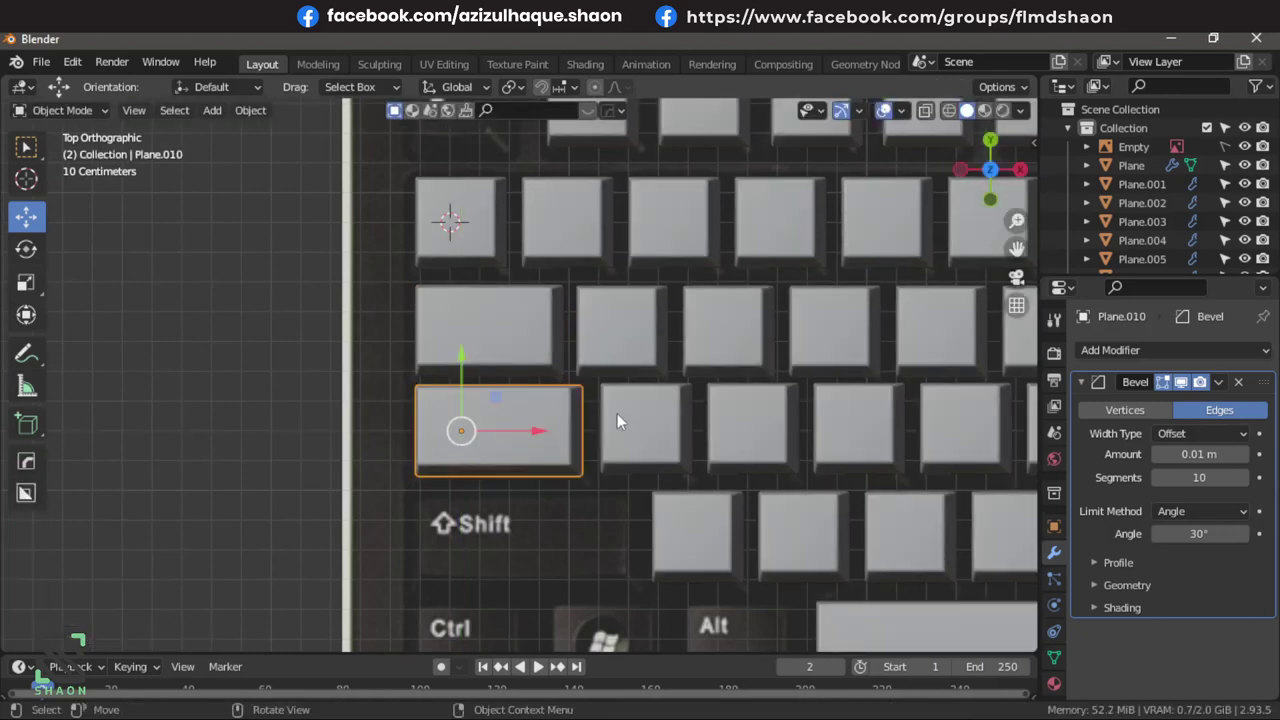
Copy the Caps Lock cap down to the Shift row and widen it for left Shift.
{"action": "key", "text": "shift+d"}
{"action": "right_click", "coordinate": [578, 387]}
{"action": "left_click_drag", "start_coordinate": [460, 360], "coordinate": [487, 472]}
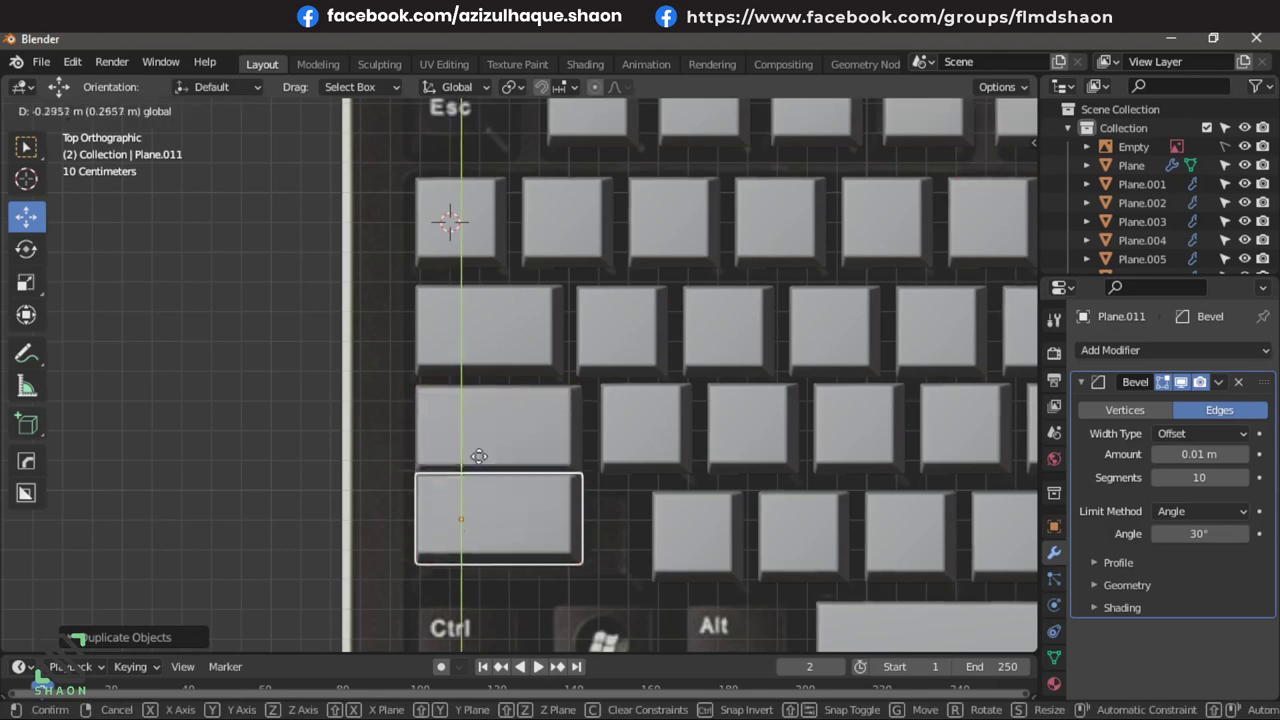
{"action": "key", "text": "Tab"}
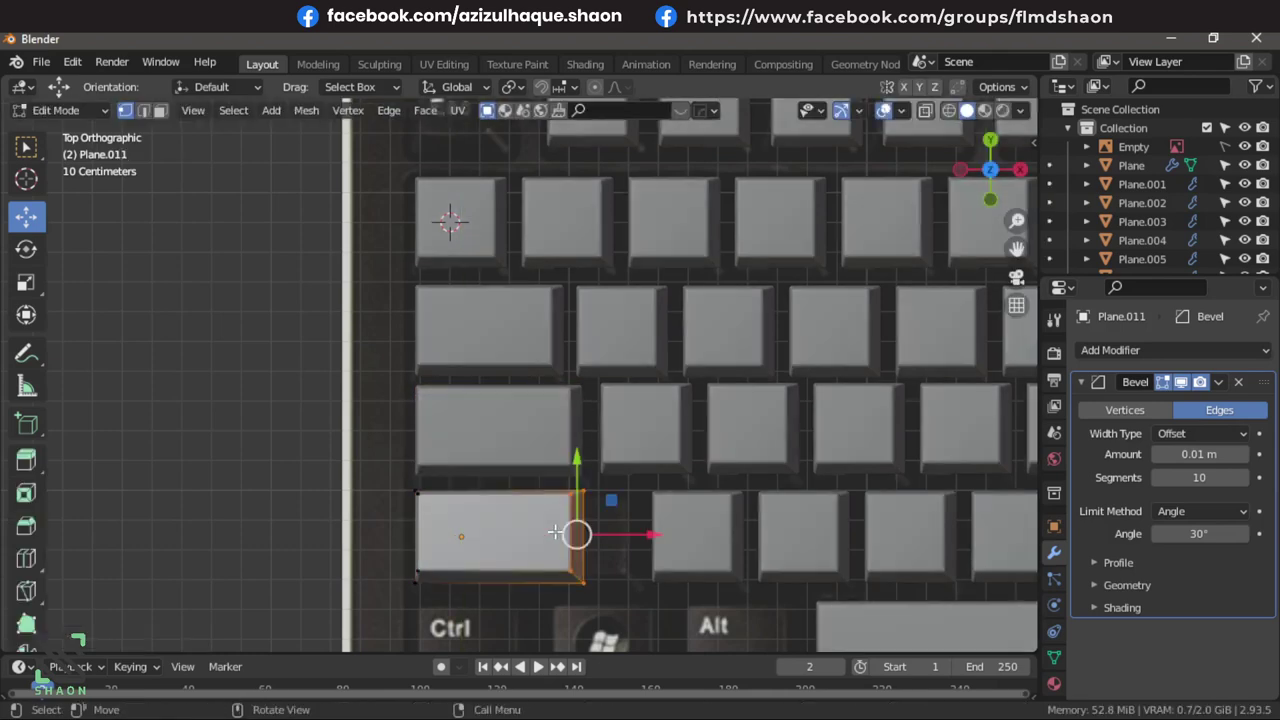
{"action": "left_click_drag", "start_coordinate": [646, 532], "coordinate": [703, 547]}
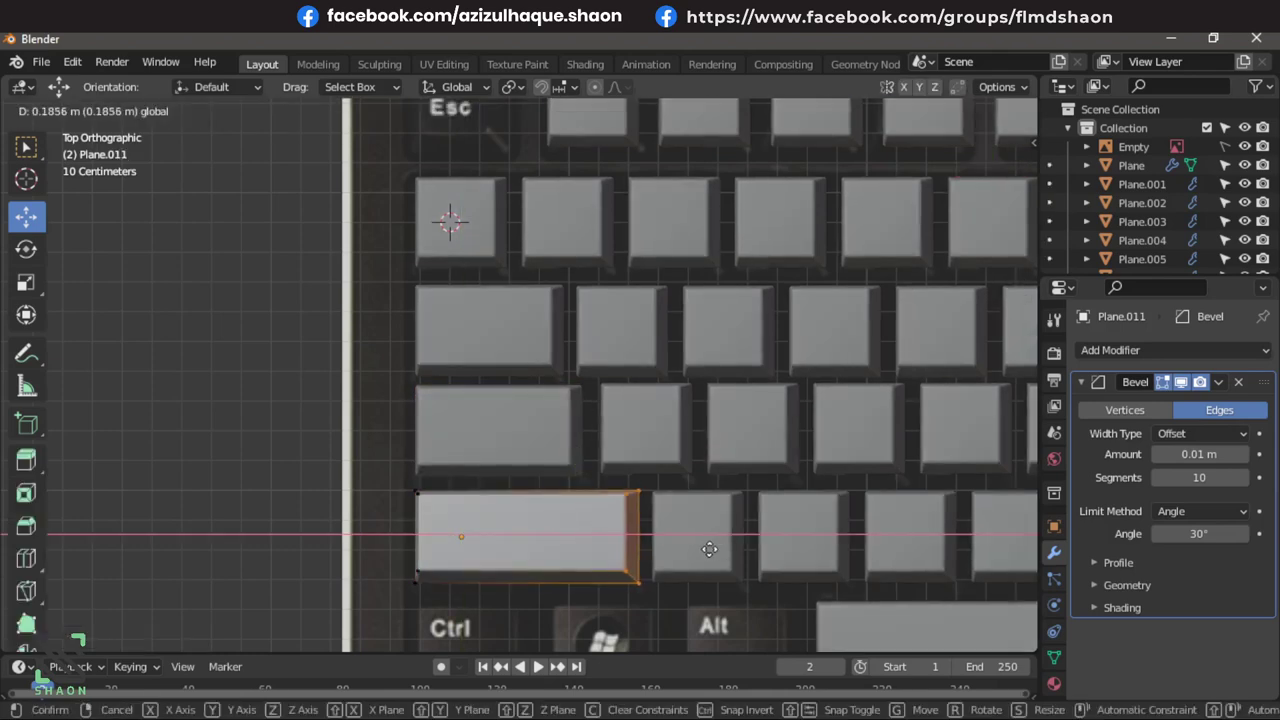
{"action": "left_click", "coordinate": [709, 549]}
{"action": "key", "text": "Tab"}
{"action": "scroll", "coordinate": [684, 511], "scroll_direction": "down", "scroll_amount": 5}
Add a new plane in top view and shrink it to about unit size.
{"action": "scroll", "coordinate": [631, 528], "scroll_direction": "down", "scroll_amount": 2}
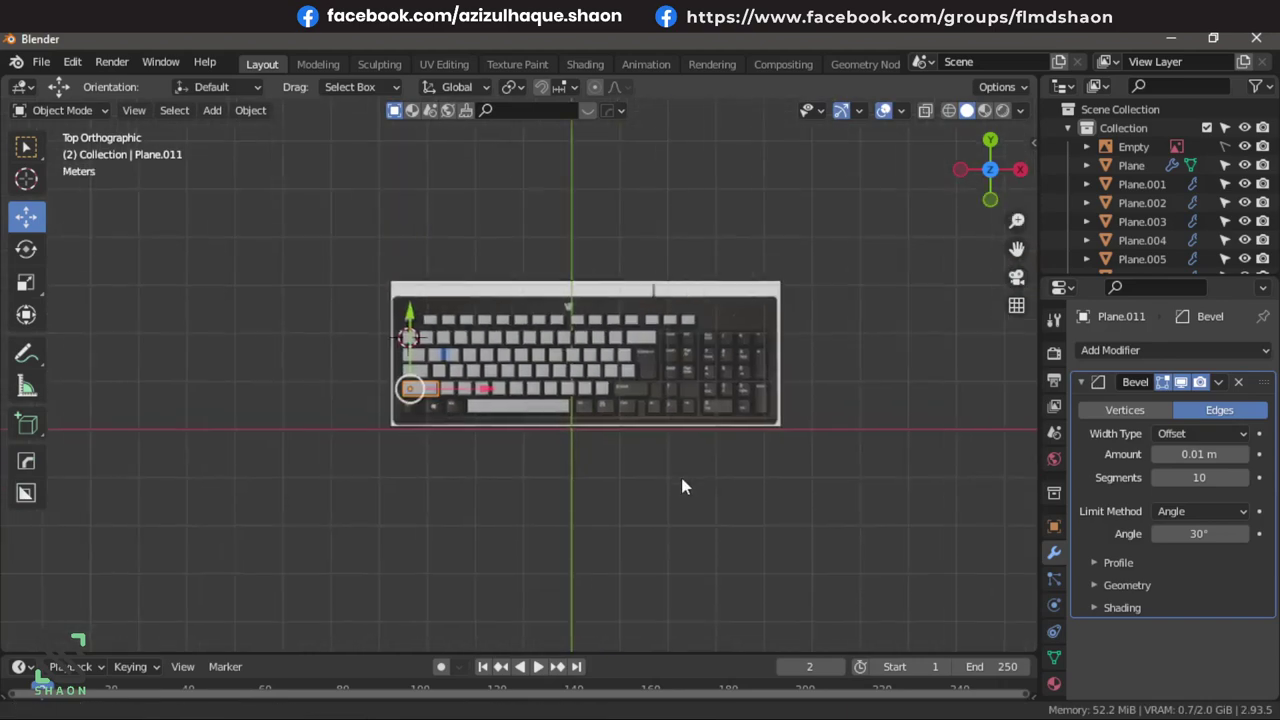
{"action": "mouse_move", "coordinate": [682, 486]}
{"action": "middle_mouse_down"}
{"action": "mouse_move", "coordinate": [498, 310]}
{"action": "mouse_move", "coordinate": [656, 440]}
{"action": "mouse_move", "coordinate": [492, 423]}
{"action": "middle_mouse_up"}
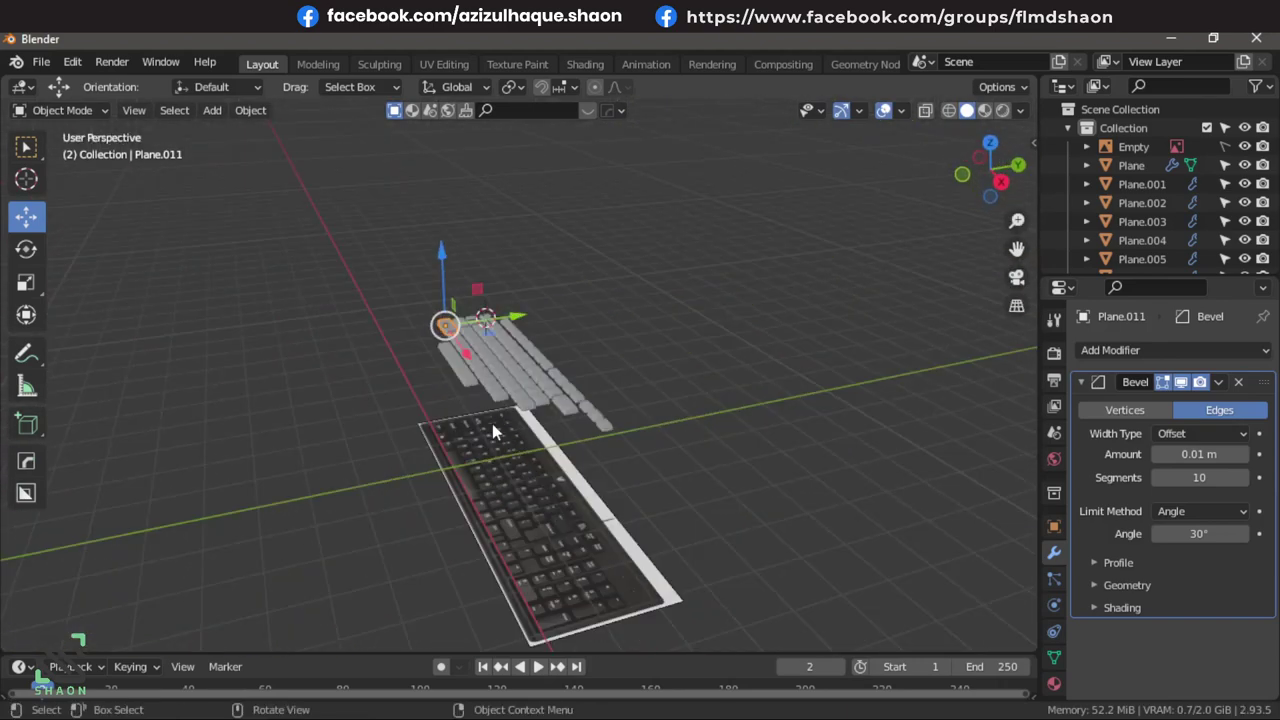
{"action": "key", "text": "KP_7"}
{"action": "key", "text": "shift+a"}
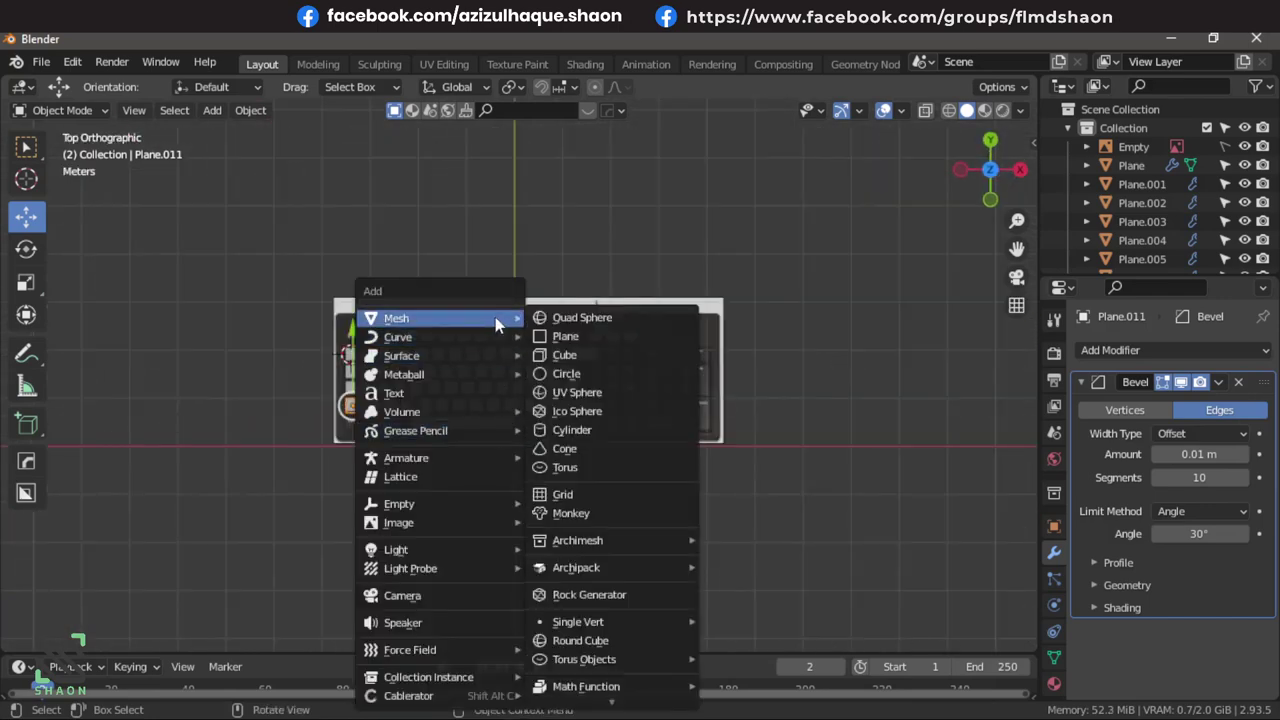
{"action": "left_click", "coordinate": [566, 337]}
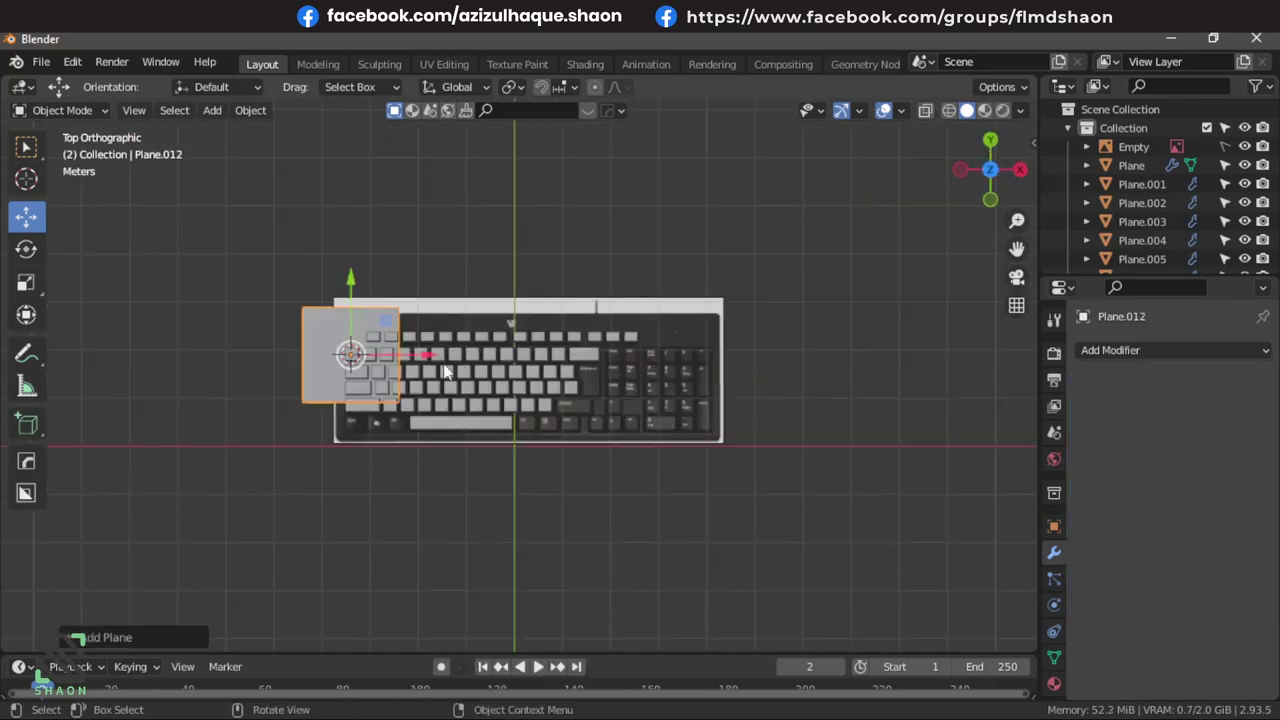
{"action": "key", "text": "s"}
{"action": "left_click", "coordinate": [543, 382]}
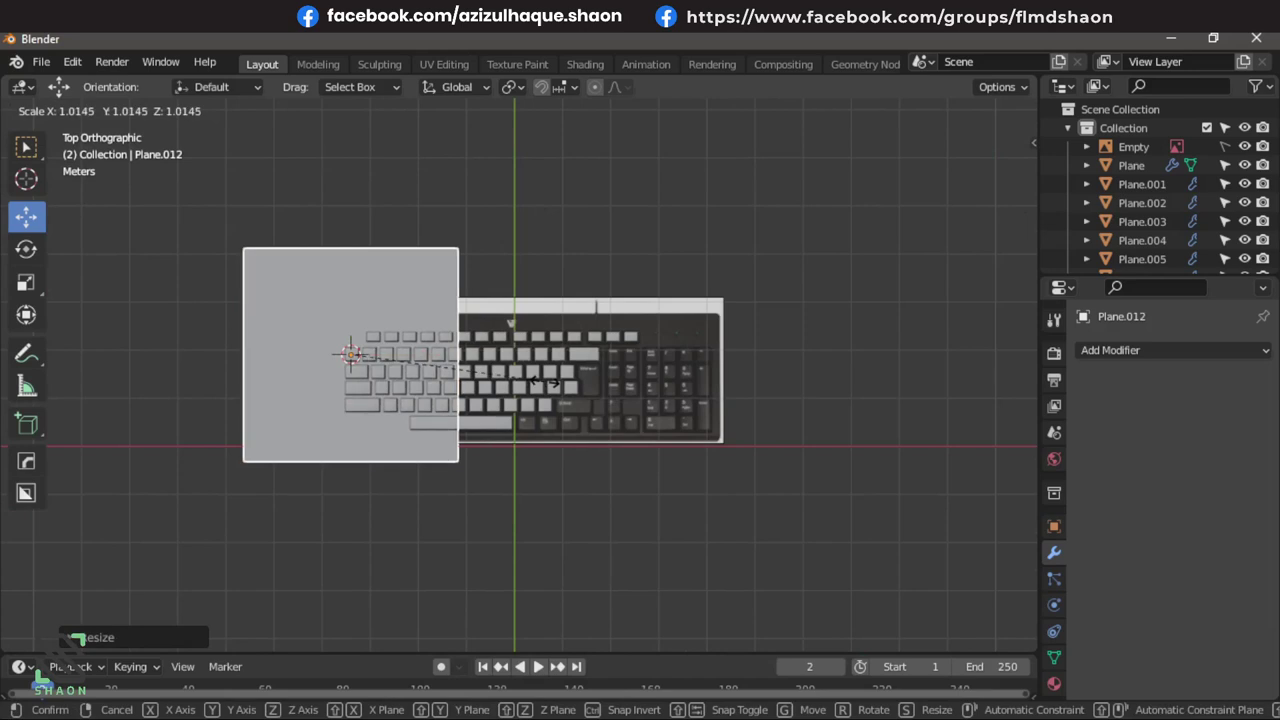
{"action": "left_click", "coordinate": [545, 383]}
Move and scale the plane over the key area, shortening its height.
{"action": "scroll", "coordinate": [547, 290], "scroll_direction": "up", "scroll_amount": 3}
{"action": "key", "text": "g"}
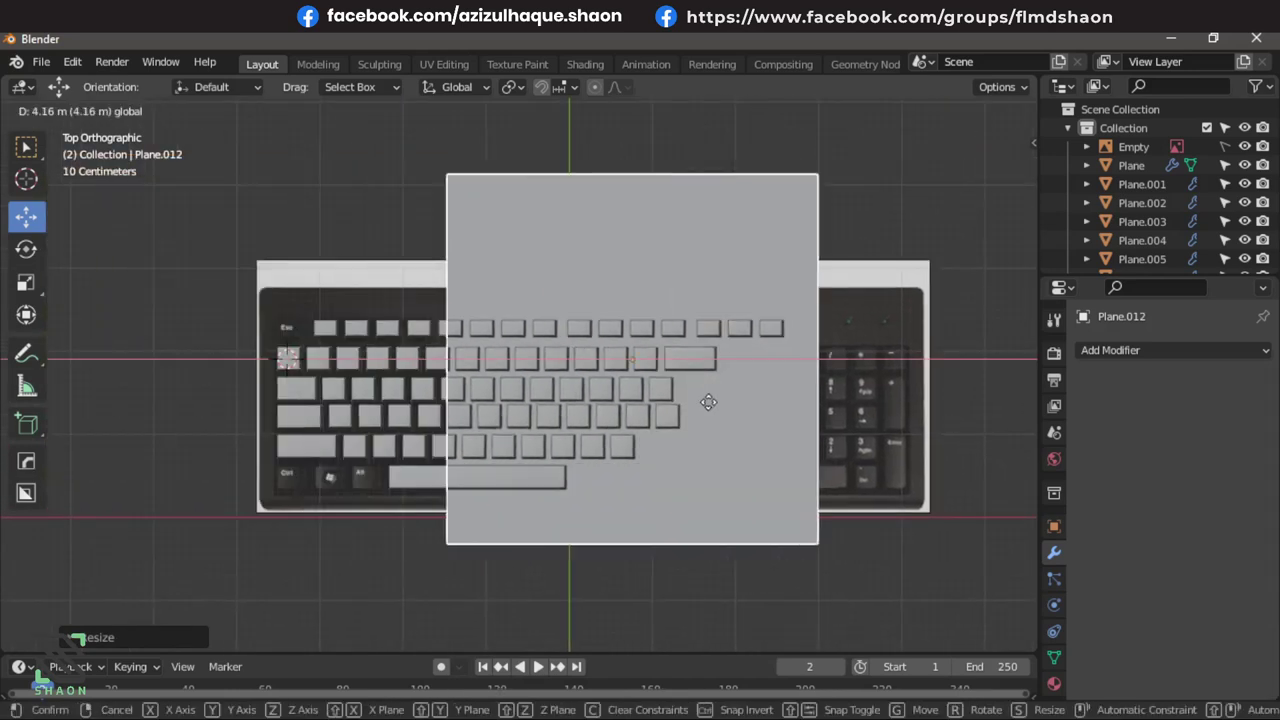
{"action": "left_click", "coordinate": [642, 402]}
{"action": "key", "text": "s"}
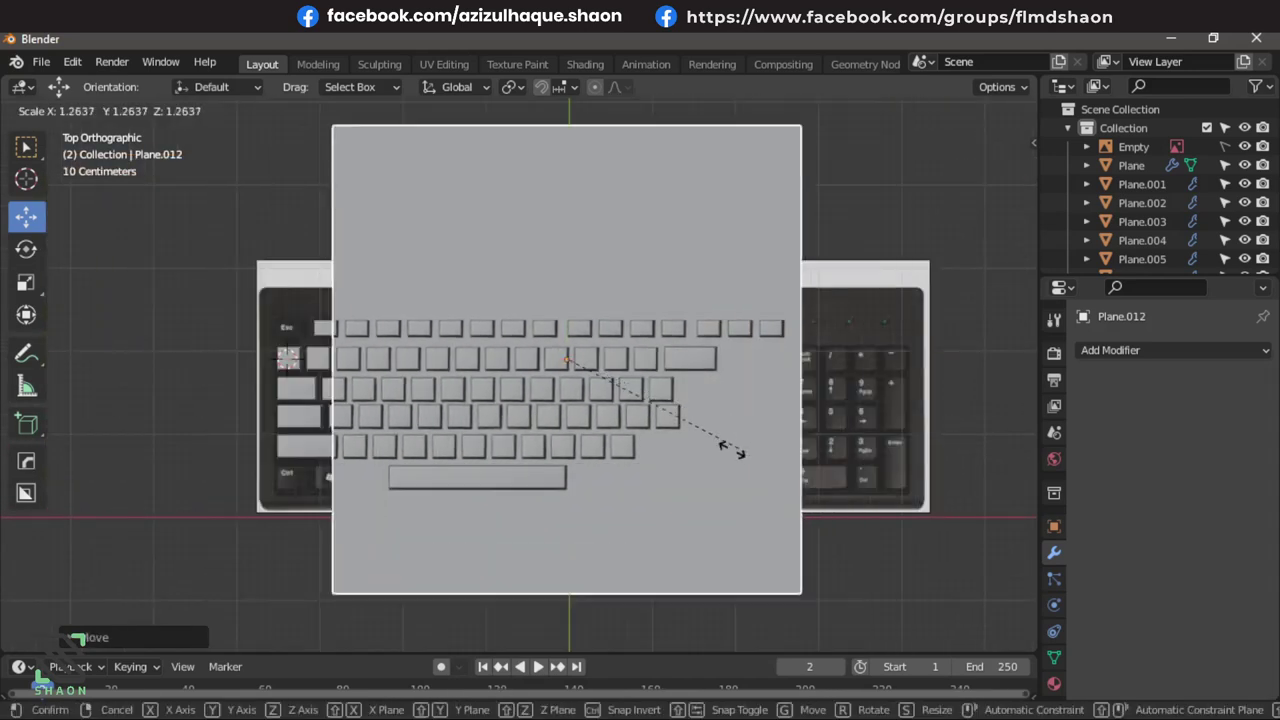
{"action": "left_click", "coordinate": [663, 429]}
{"action": "left_click_drag", "start_coordinate": [570, 285], "coordinate": [570, 311]}
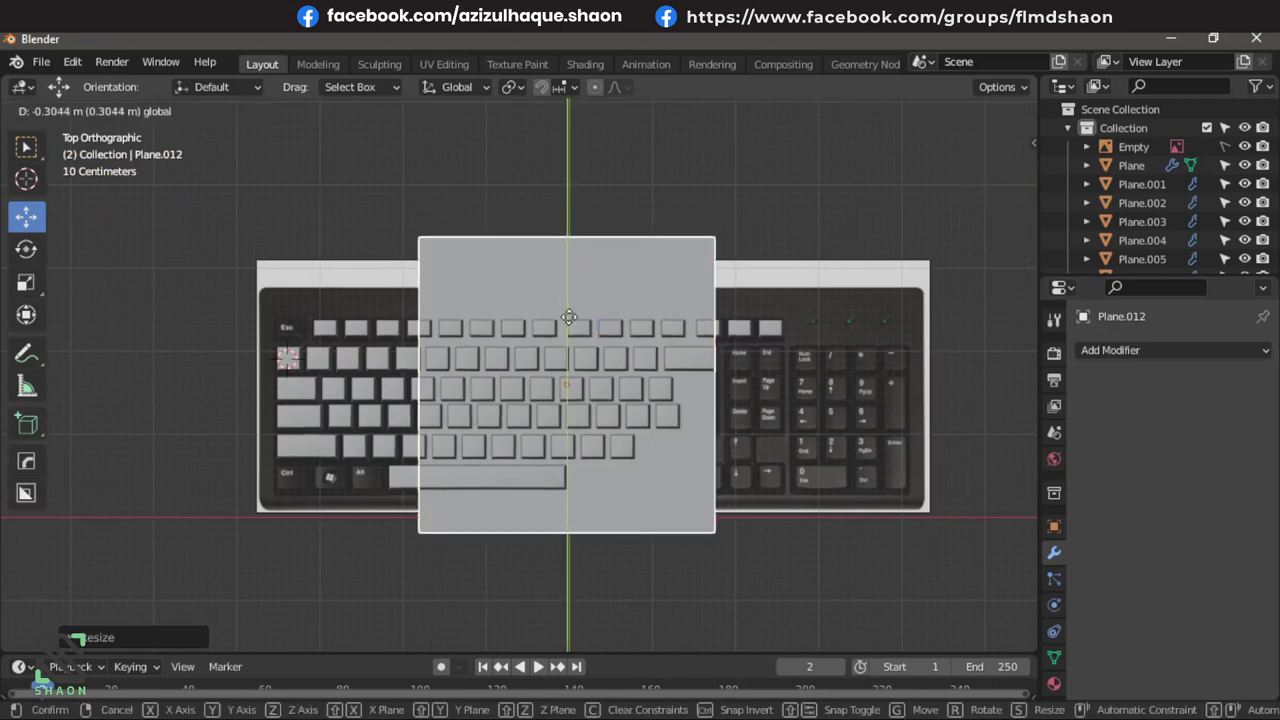
{"action": "key", "text": "s"}
{"action": "key", "text": "x"}
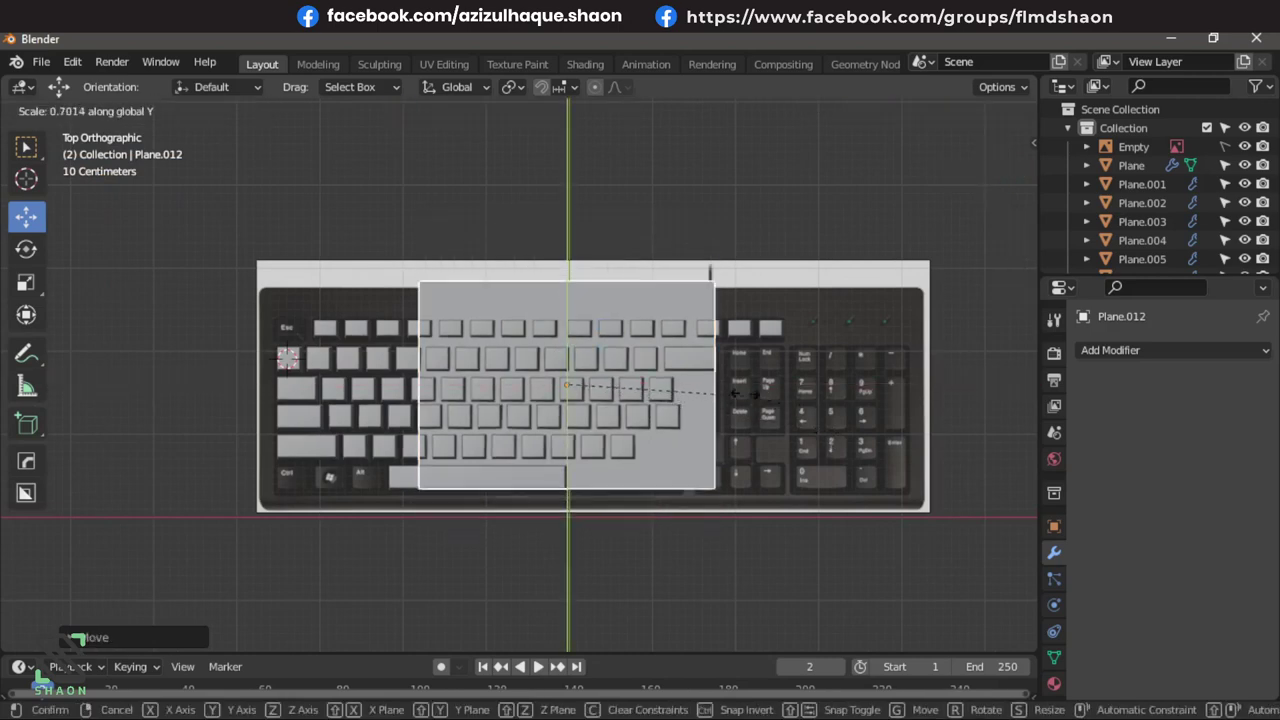
{"action": "left_click", "coordinate": [742, 420]}
Extend the plane's bottom edge below the spacebar and widen it along X.
{"action": "scroll", "coordinate": [742, 420], "scroll_direction": "up", "scroll_amount": 2}
{"action": "key", "text": "Tab"}
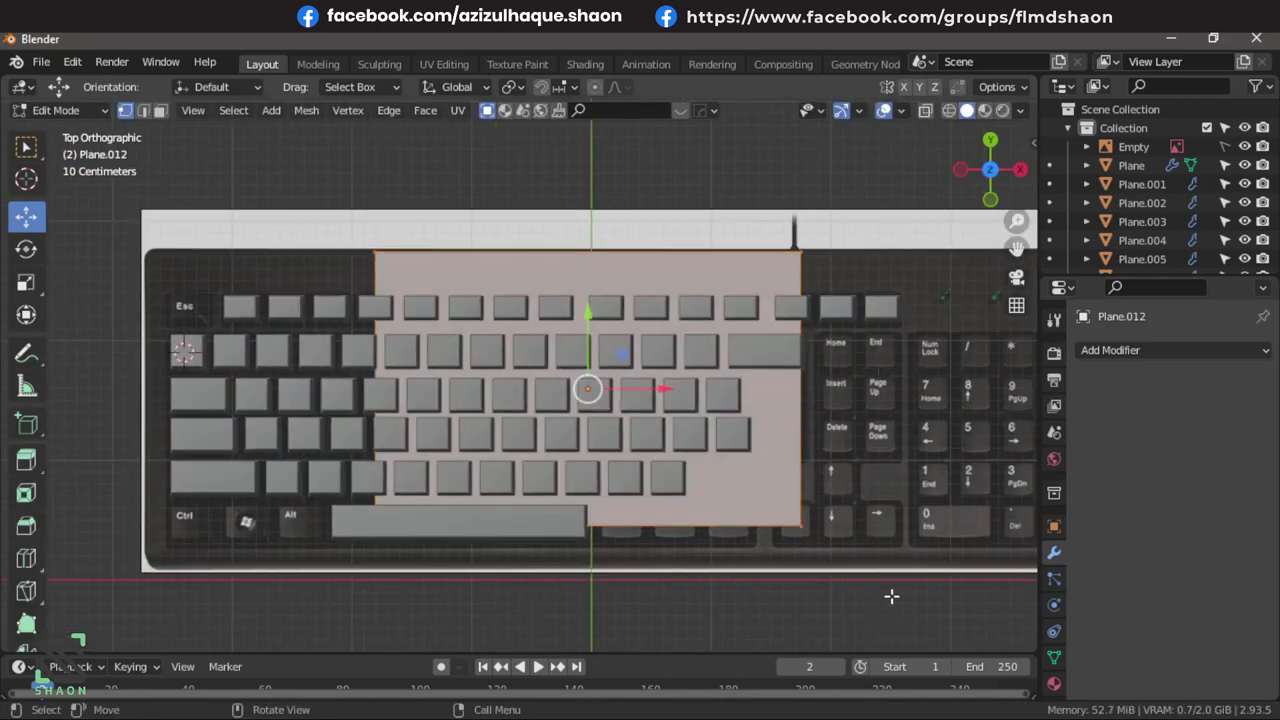
{"action": "key", "text": "b"}
{"action": "left_click_drag", "start_coordinate": [891, 592], "coordinate": [328, 500]}
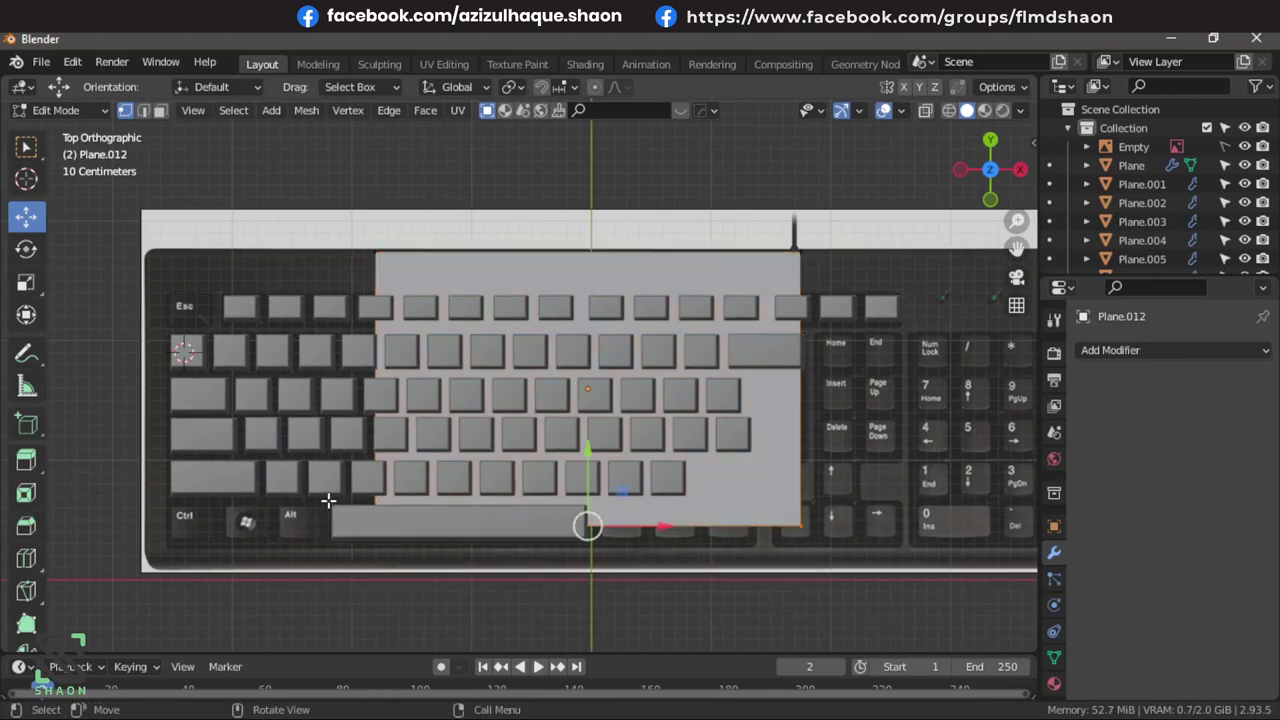
{"action": "left_click_drag", "start_coordinate": [600, 441], "coordinate": [594, 490]}
{"action": "key", "text": "Tab"}
{"action": "scroll", "coordinate": [776, 359], "scroll_direction": "down", "scroll_amount": 2}
{"action": "key", "text": "s"}
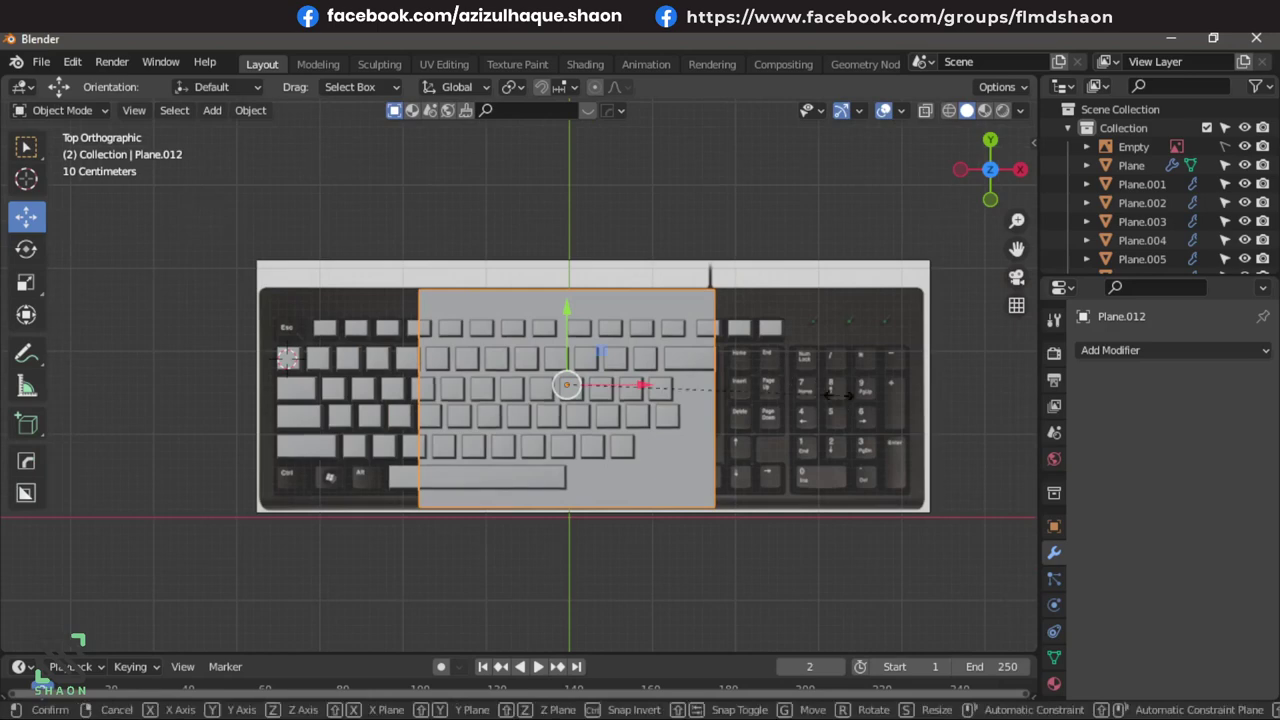
{"action": "key", "text": "x"}
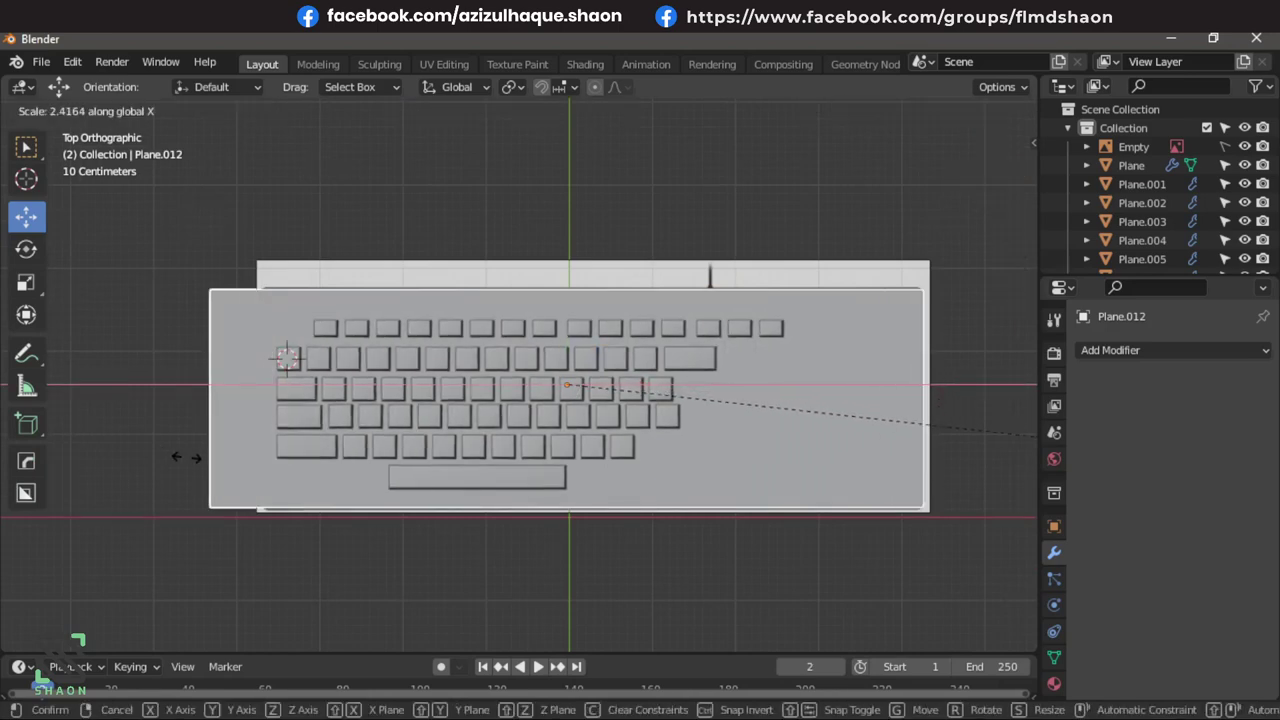
{"action": "left_click", "coordinate": [186, 457]}
Slide the plane's left edge to the keyboard image's left edge in top view.
{"action": "scroll", "coordinate": [637, 487], "scroll_direction": "down", "scroll_amount": 3}
{"action": "middle_click_drag", "start_coordinate": [637, 487], "coordinate": [609, 465]}
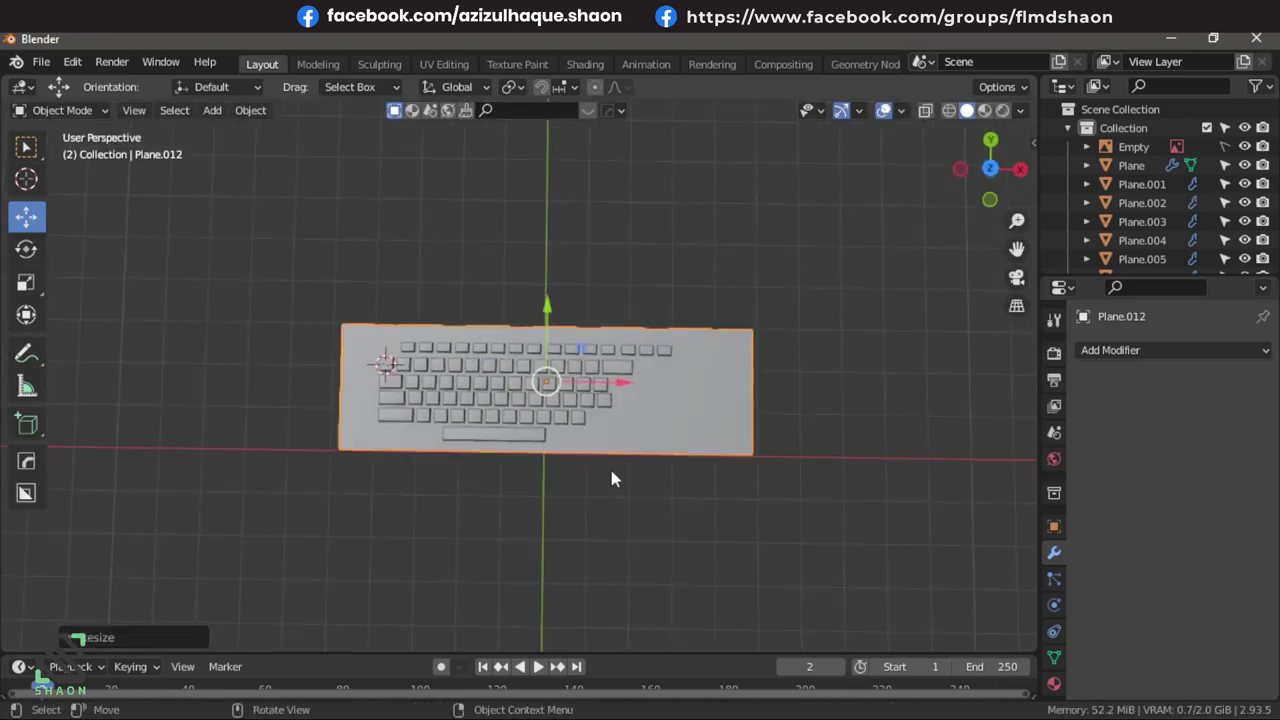
{"action": "key", "text": "Tab"}
{"action": "key", "text": "KP_7"}
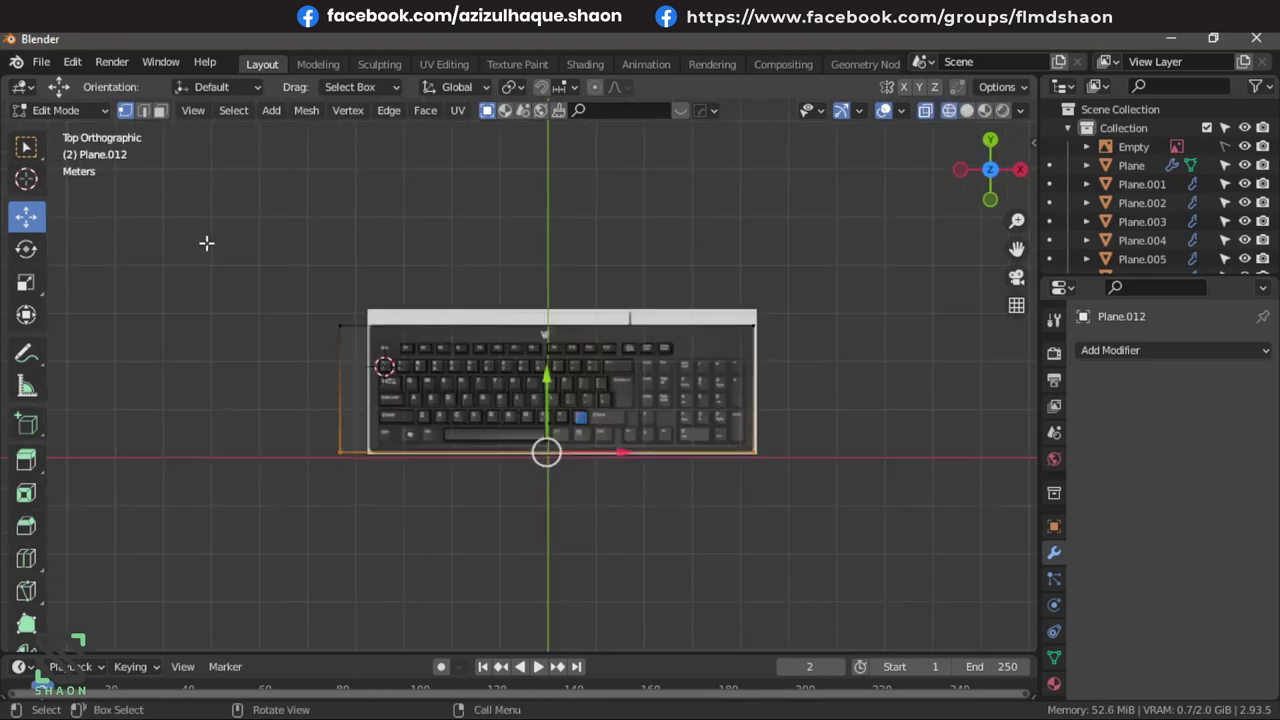
{"action": "left_click_drag", "start_coordinate": [250, 241], "coordinate": [358, 549]}
{"action": "key", "text": "g"}
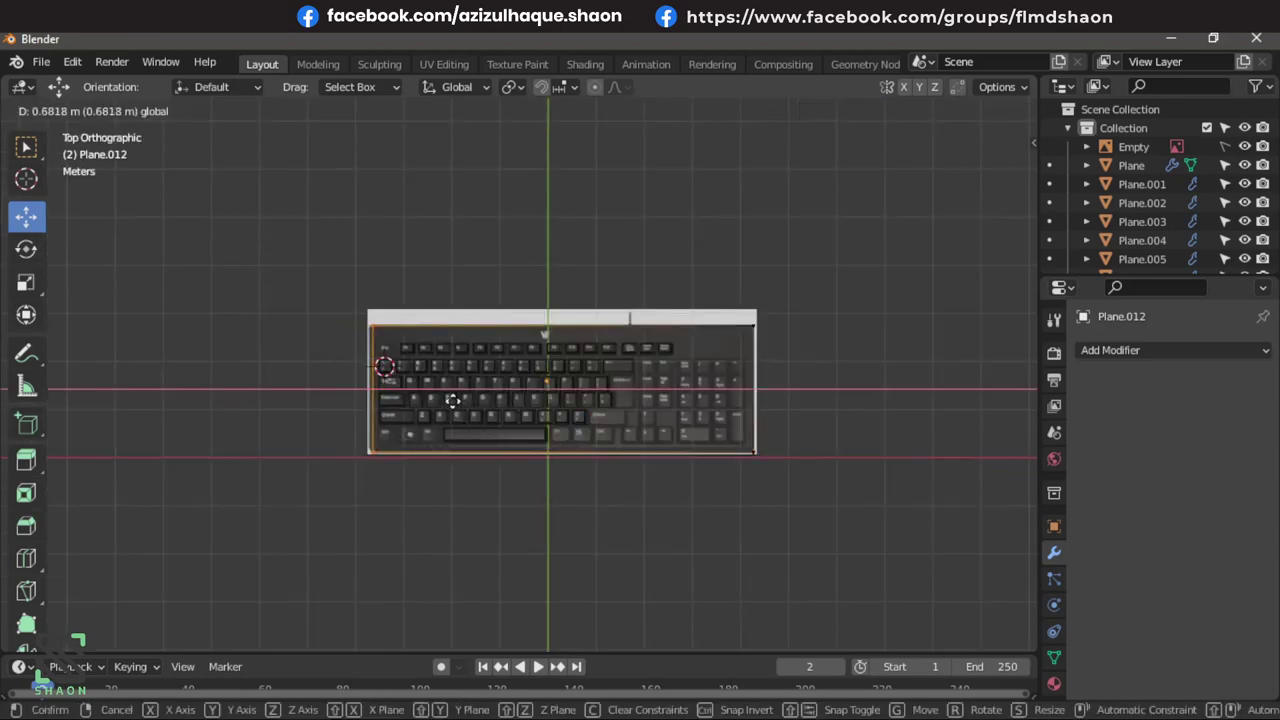
{"action": "left_click", "coordinate": [449, 400]}
Extrude the whole plane straight down along Z into a thick slab.
{"action": "mouse_move", "coordinate": [785, 478]}
{"action": "middle_mouse_down"}
{"action": "mouse_move", "coordinate": [672, 308]}
{"action": "mouse_move", "coordinate": [791, 437]}
{"action": "mouse_move", "coordinate": [762, 433]}
{"action": "mouse_move", "coordinate": [822, 531]}
{"action": "middle_mouse_up"}
{"action": "key", "text": "a"}
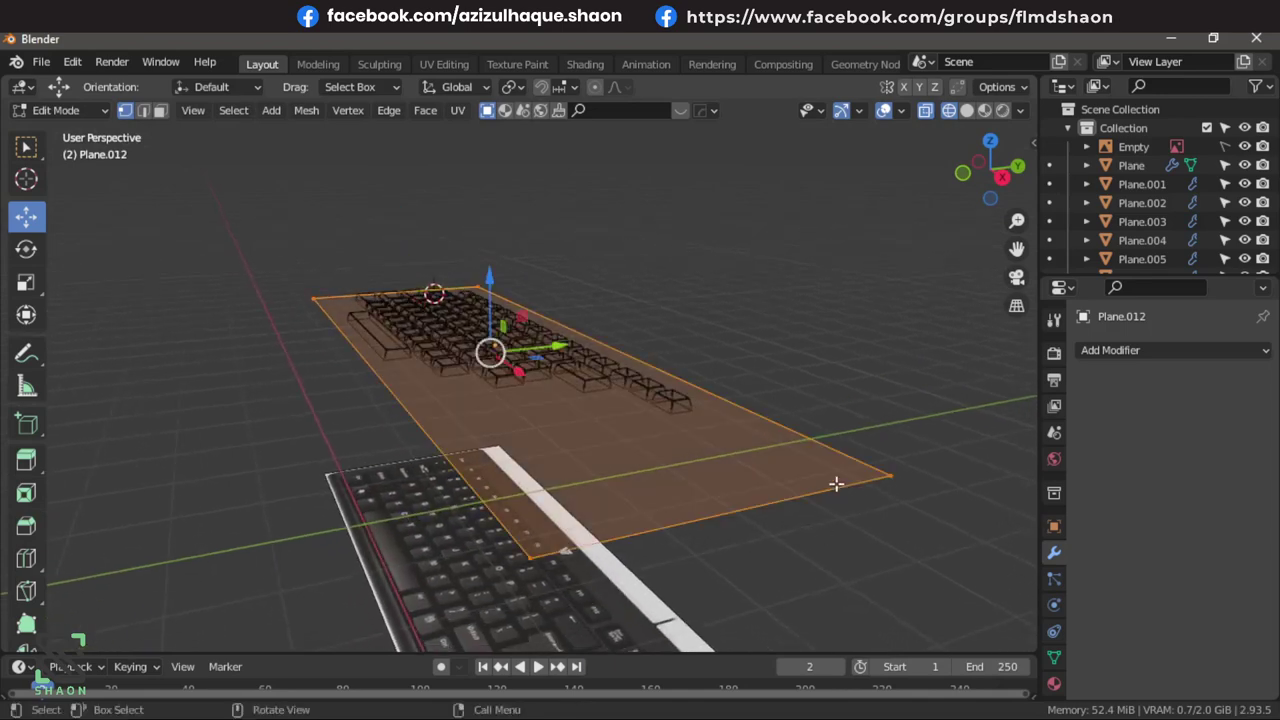
{"action": "key", "text": "e"}
{"action": "key", "text": "z"}
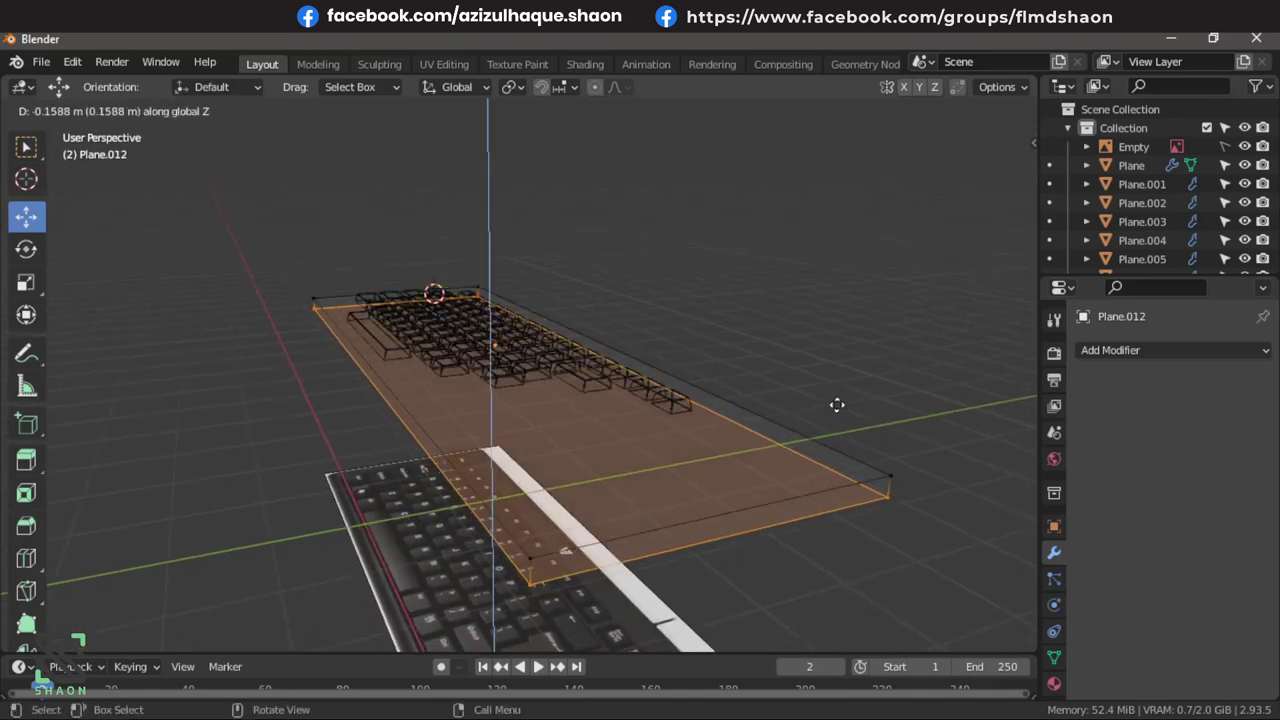
{"action": "left_click", "coordinate": [837, 405]}
{"action": "key", "text": "Tab"}
{"action": "key", "text": "KP_3"}
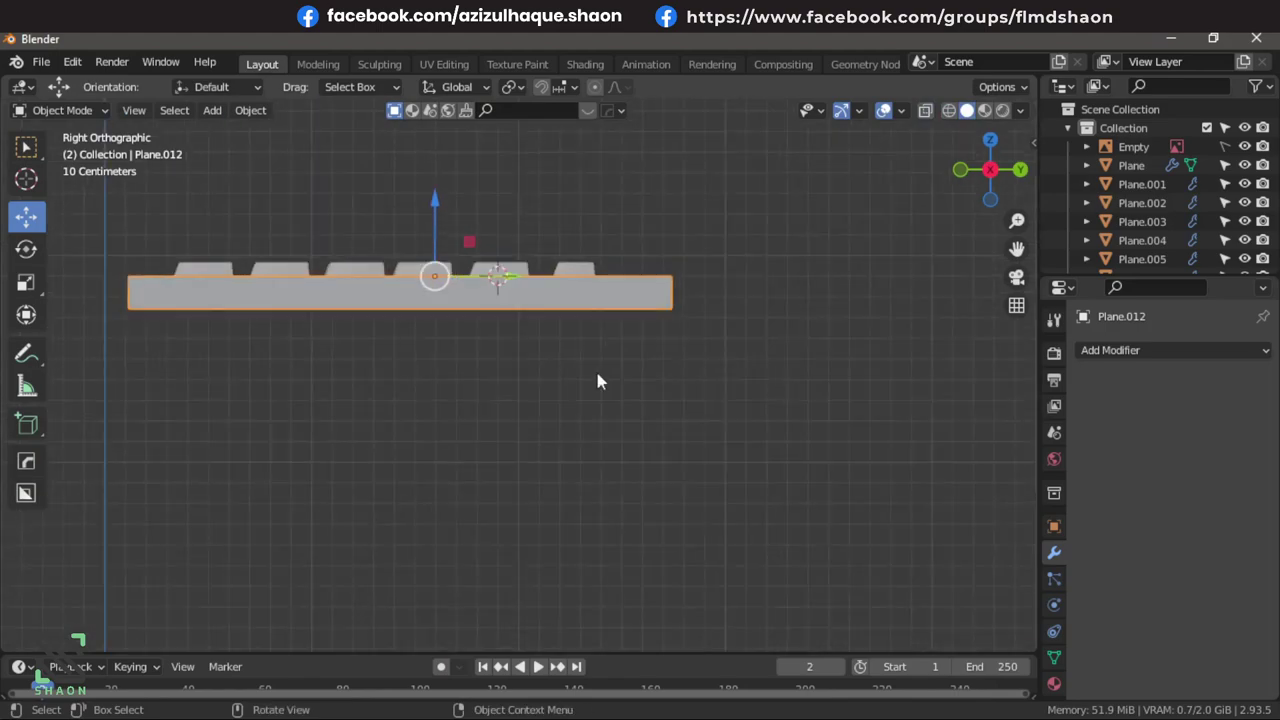
{"action": "mouse_move", "coordinate": [597, 381]}
{"action": "middle_mouse_down"}
{"action": "mouse_move", "coordinate": [706, 444]}
{"action": "mouse_move", "coordinate": [543, 209]}
{"action": "middle_mouse_up"}
{"action": "scroll", "coordinate": [706, 436], "scroll_direction": "down", "scroll_amount": 3}
{"action": "scroll", "coordinate": [576, 393], "scroll_direction": "up", "scroll_amount": 3}
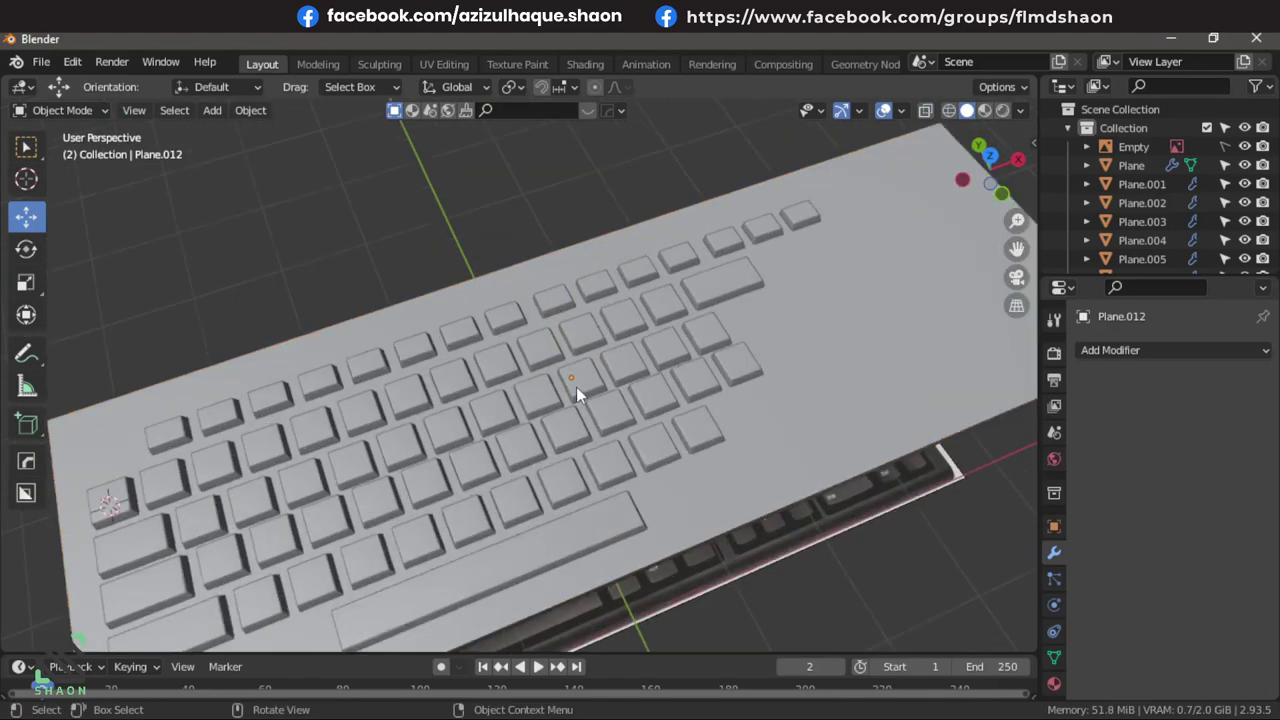
{"action": "middle_click_drag", "start_coordinate": [576, 387], "coordinate": [552, 258]}
{"action": "scroll", "coordinate": [683, 369], "scroll_direction": "down", "scroll_amount": 3}
{"action": "mouse_move", "coordinate": [683, 369]}
{"action": "middle_mouse_down"}
{"action": "mouse_move", "coordinate": [693, 276]}
{"action": "mouse_move", "coordinate": [825, 257]}
{"action": "middle_mouse_up"}
{"action": "scroll", "coordinate": [693, 276], "scroll_direction": "down", "scroll_amount": 2}
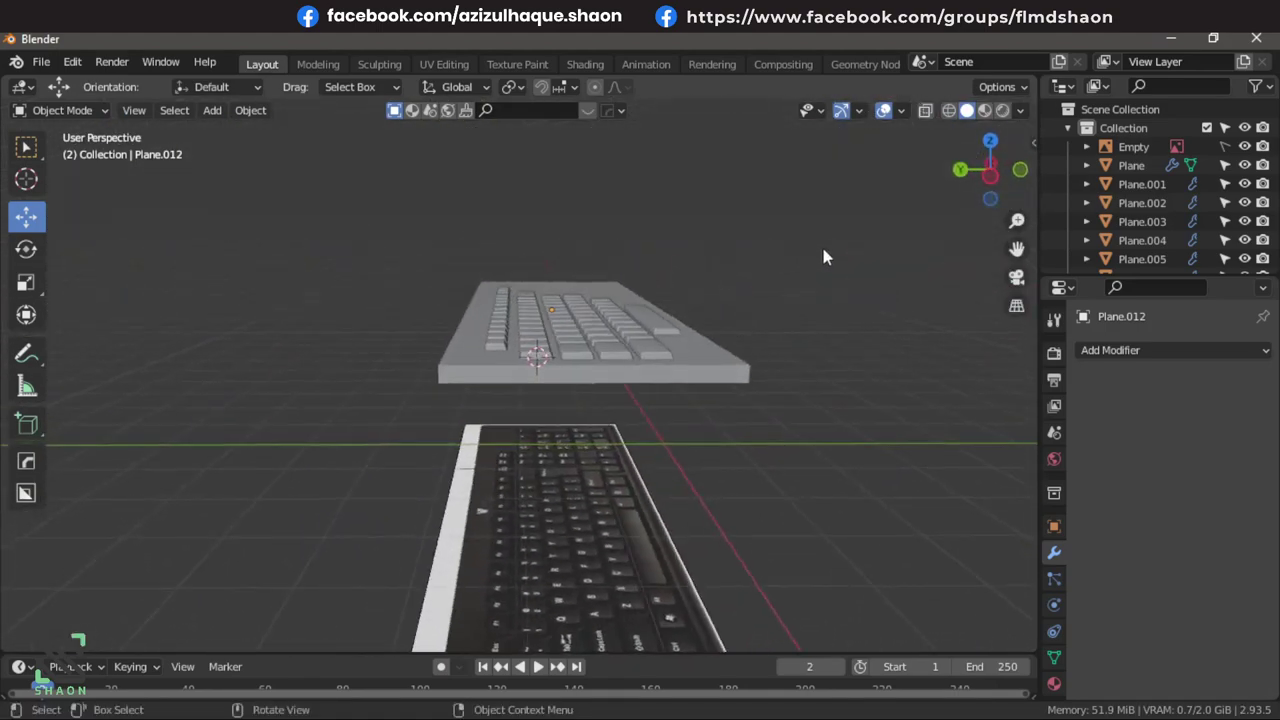
{"action": "scroll", "coordinate": [800, 290], "scroll_direction": "up", "scroll_amount": 4}
{"action": "middle_click_drag", "start_coordinate": [780, 324], "coordinate": [593, 380]}
{"action": "scroll", "coordinate": [640, 375], "scroll_direction": "down", "scroll_amount": 3}
{"action": "middle_click_drag", "start_coordinate": [679, 368], "coordinate": [706, 420]}
{"action": "scroll", "coordinate": [706, 420], "scroll_direction": "up", "scroll_amount": 3}
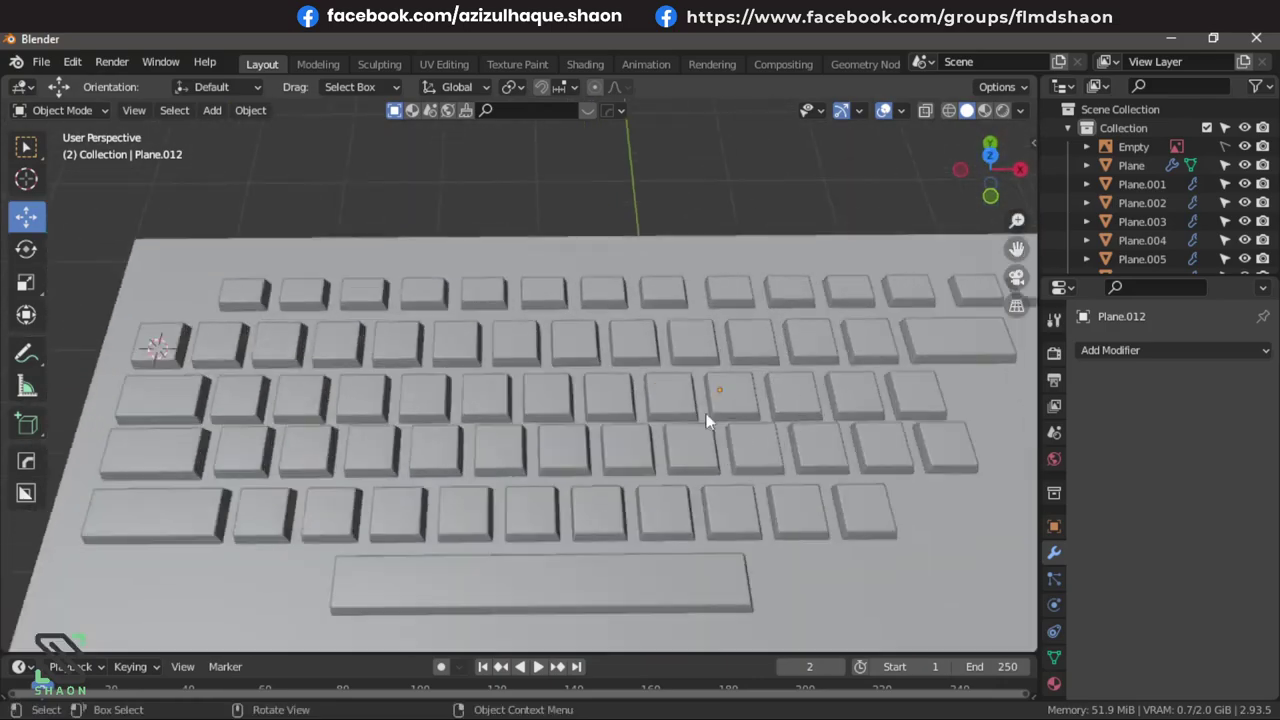
{"action": "scroll", "coordinate": [609, 451], "scroll_direction": "up", "scroll_amount": 3}
{"action": "scroll", "coordinate": [613, 445], "scroll_direction": "down", "scroll_amount": 3}
{"action": "mouse_move", "coordinate": [613, 445]}
{"action": "middle_mouse_down"}
{"action": "mouse_move", "coordinate": [786, 321]}
{"action": "mouse_move", "coordinate": [843, 351]}
{"action": "mouse_move", "coordinate": [571, 363]}
{"action": "mouse_move", "coordinate": [669, 365]}
{"action": "mouse_move", "coordinate": [587, 400]}
{"action": "mouse_move", "coordinate": [712, 359]}
{"action": "mouse_move", "coordinate": [665, 409]}
{"action": "mouse_move", "coordinate": [521, 361]}
{"action": "middle_mouse_up"}
{"action": "scroll", "coordinate": [669, 365], "scroll_direction": "up", "scroll_amount": 3}
{"action": "scroll", "coordinate": [690, 372], "scroll_direction": "down", "scroll_amount": 3}
{"action": "scroll", "coordinate": [730, 378], "scroll_direction": "up", "scroll_amount": 3}
{"action": "scroll", "coordinate": [713, 383], "scroll_direction": "down", "scroll_amount": 3}
{"action": "scroll", "coordinate": [712, 359], "scroll_direction": "down", "scroll_amount": 3}
{"action": "scroll", "coordinate": [666, 413], "scroll_direction": "up", "scroll_amount": 4}
{"action": "scroll", "coordinate": [666, 413], "scroll_direction": "down", "scroll_amount": 3}
{"action": "middle_click_drag", "start_coordinate": [690, 318], "coordinate": [393, 323]}
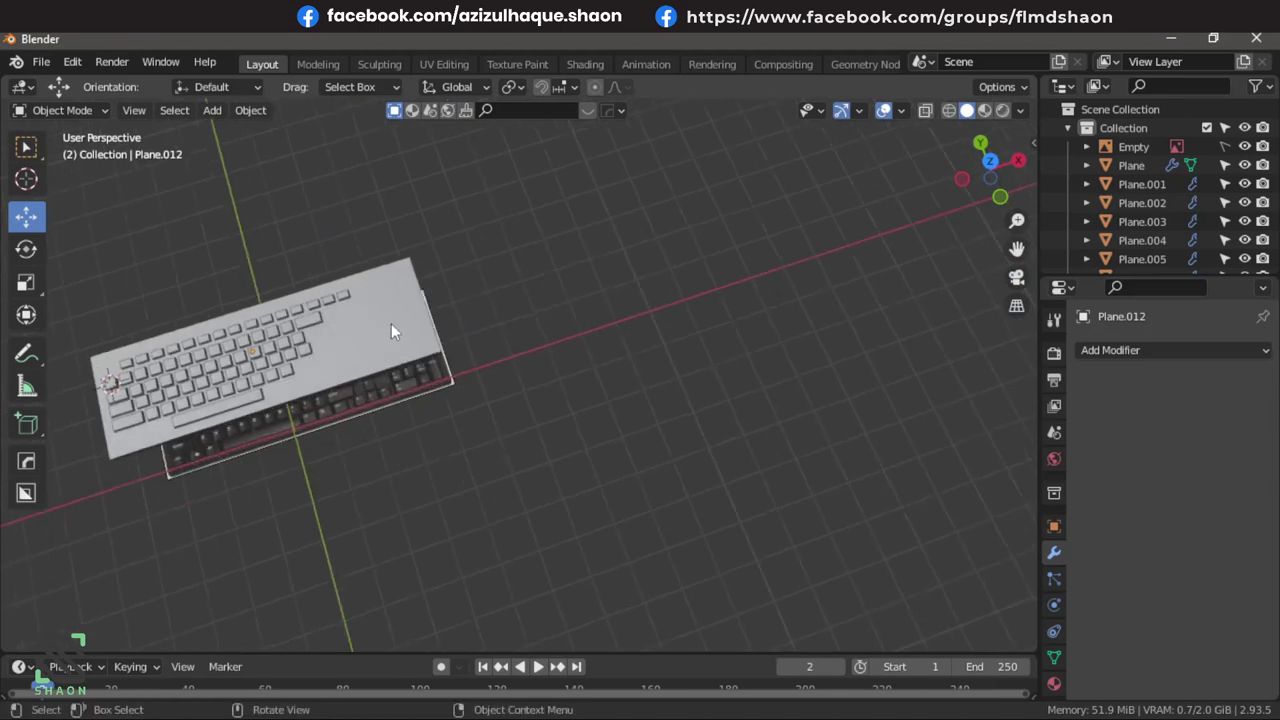
{"action": "key", "text": "KP_7"}
Add a cube to the right of the keyboard and lower it along Z.
{"action": "right_click", "coordinate": [496, 323], "text": "shift"}
{"action": "key", "text": "shift+a"}
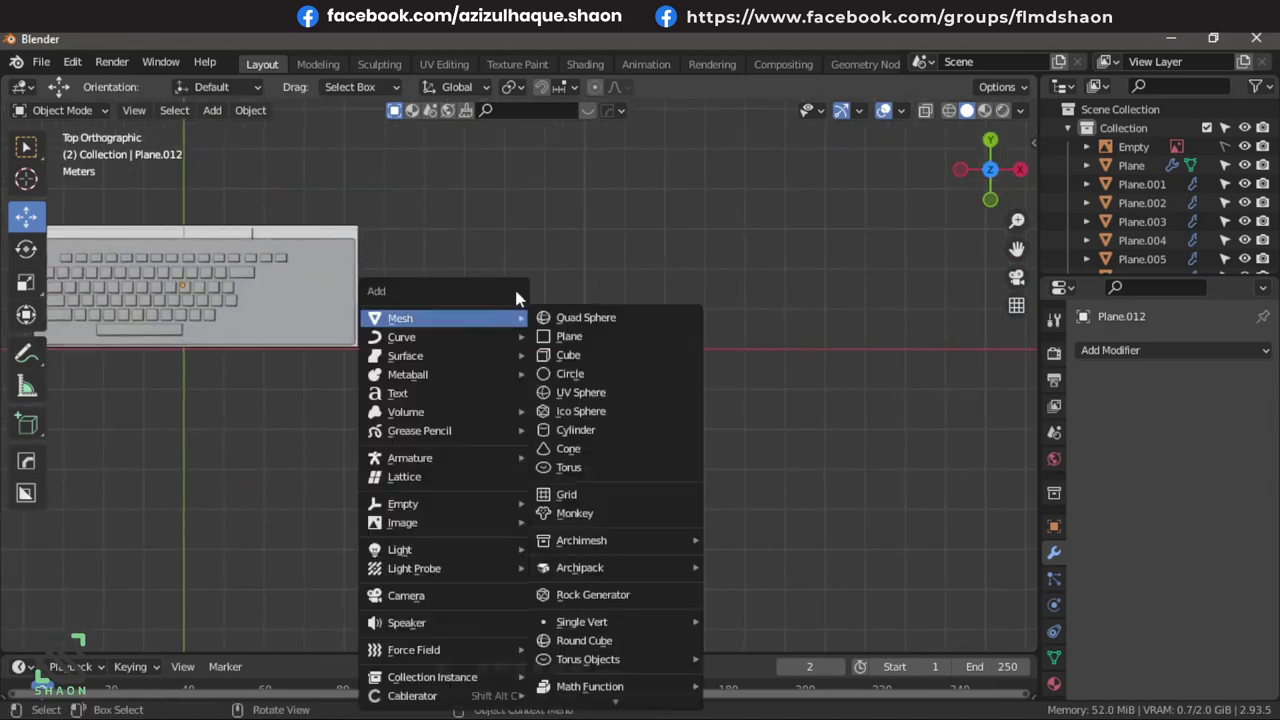
{"action": "left_click", "coordinate": [582, 354]}
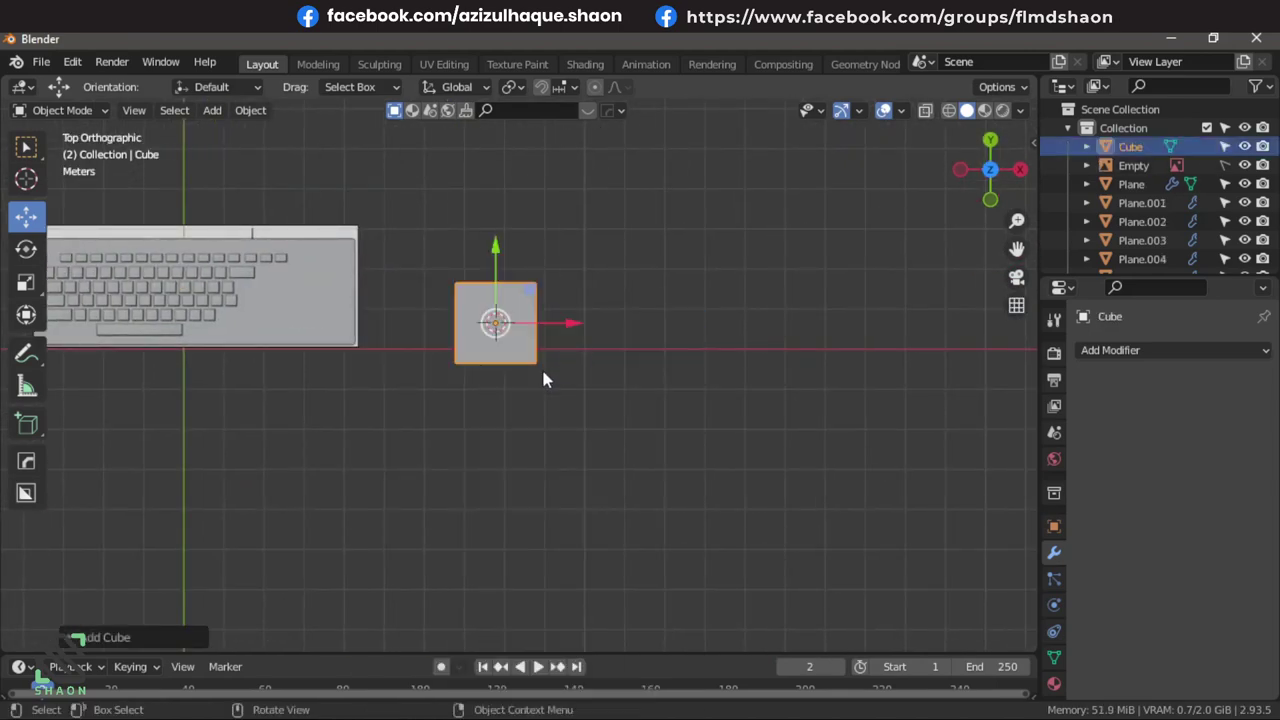
{"action": "key", "text": "KP_1"}
{"action": "scroll", "coordinate": [538, 366], "scroll_direction": "up", "scroll_amount": 3}
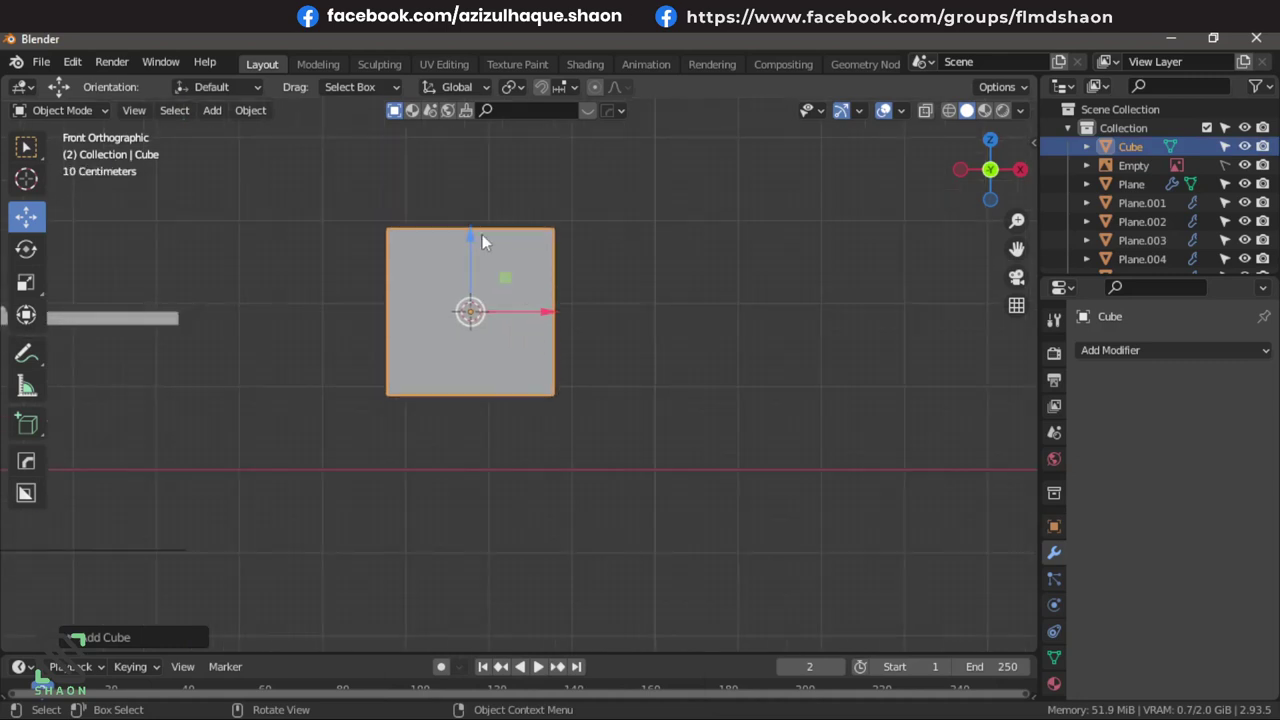
{"action": "key", "text": "g"}
{"action": "key", "text": "z"}
{"action": "left_click", "coordinate": [485, 322]}
Widen the cube along X, shrink it uniformly, and flatten it along Z.
{"action": "key", "text": "s"}
{"action": "key", "text": "x"}
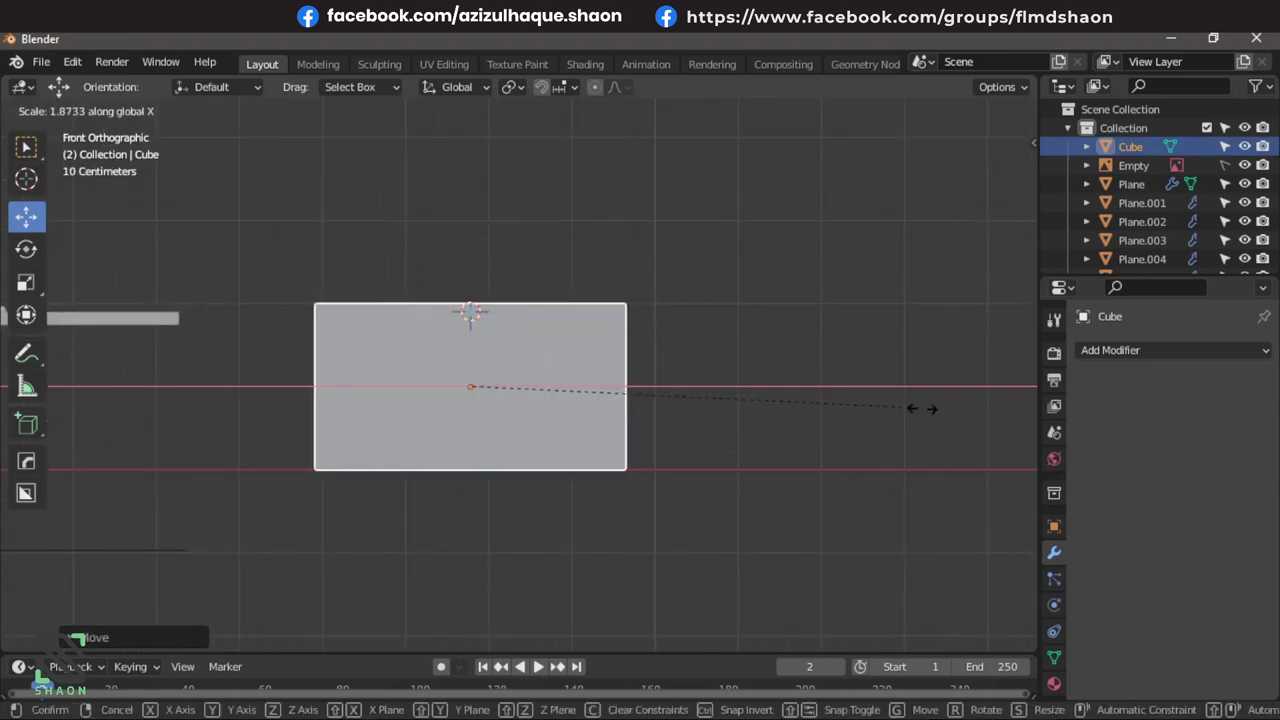
{"action": "left_click", "coordinate": [925, 406]}
{"action": "key", "text": "s"}
{"action": "left_click", "coordinate": [596, 407]}
{"action": "scroll", "coordinate": [596, 407], "scroll_direction": "up", "scroll_amount": 2}
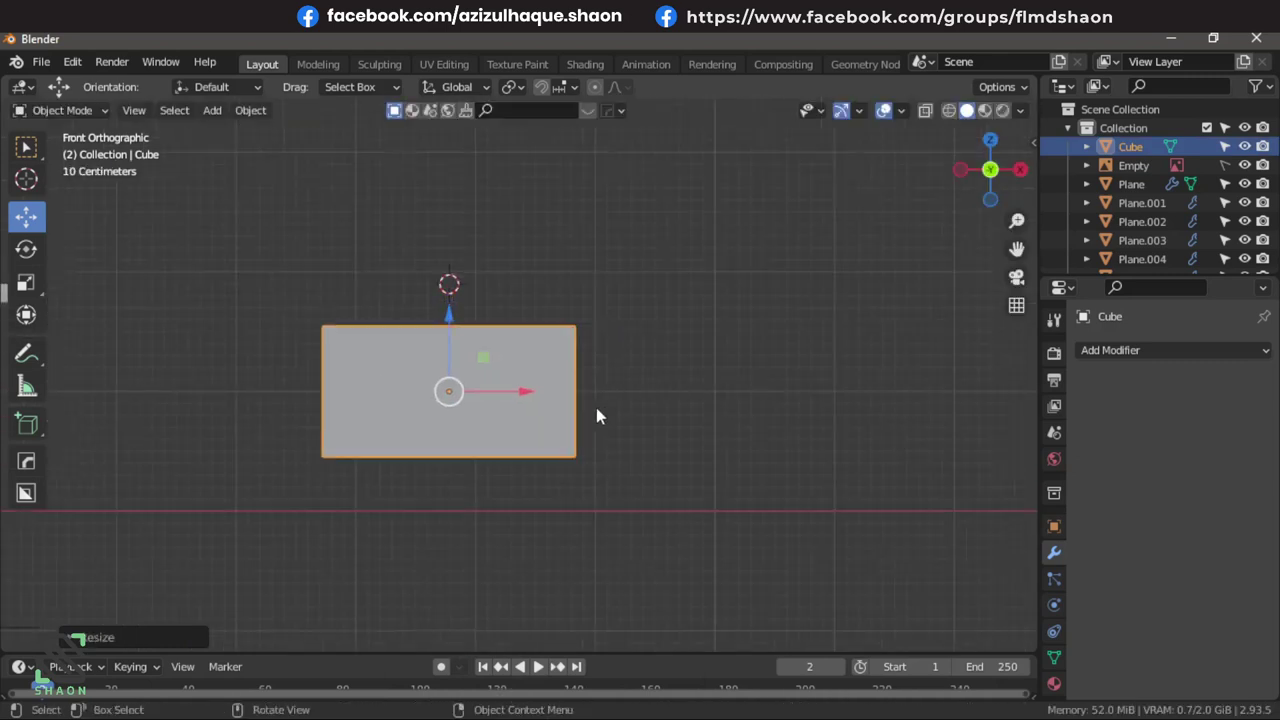
{"action": "key", "text": "s"}
{"action": "key", "text": "z"}
{"action": "left_click", "coordinate": [596, 375]}
Slide the flattened block down along Y in top view and enter Edit Mode.
{"action": "key", "text": "KP_7"}
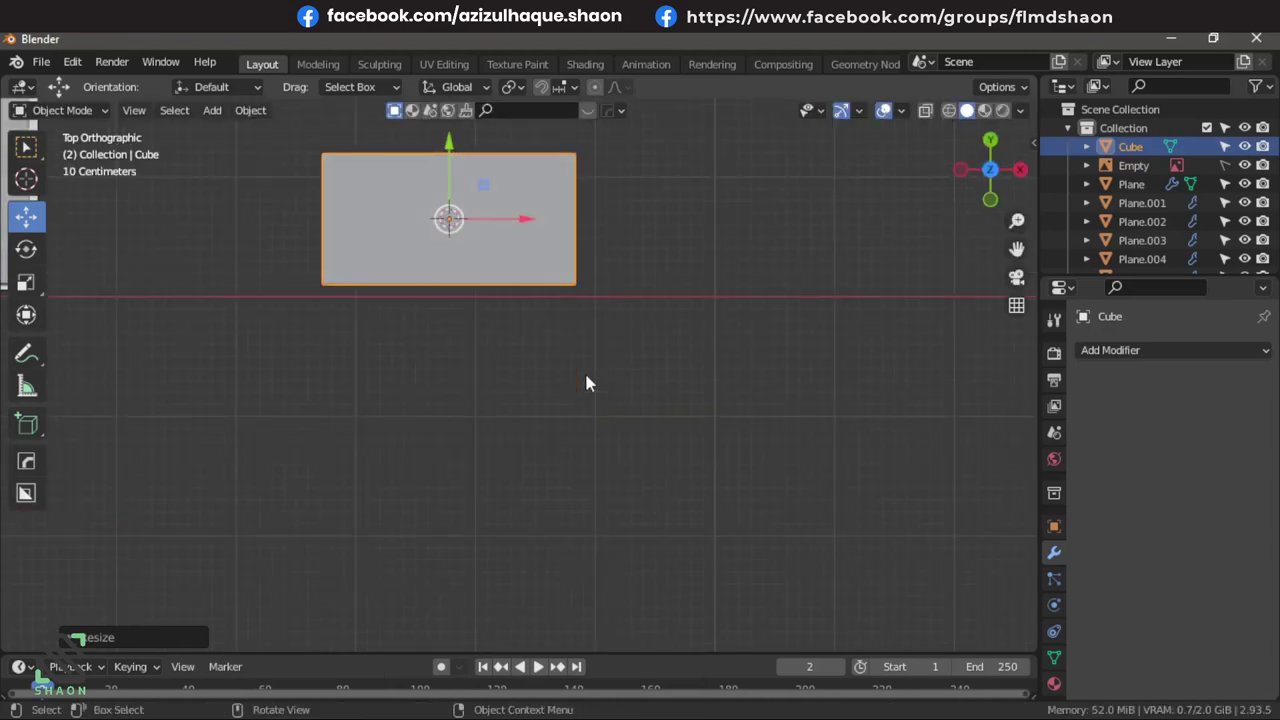
{"action": "middle_click_drag", "start_coordinate": [522, 299], "coordinate": [580, 454], "text": "shift"}
{"action": "left_click_drag", "start_coordinate": [494, 310], "coordinate": [517, 358]}
{"action": "scroll", "coordinate": [655, 413], "scroll_direction": "up", "scroll_amount": 1}
{"action": "key", "text": "Tab"}
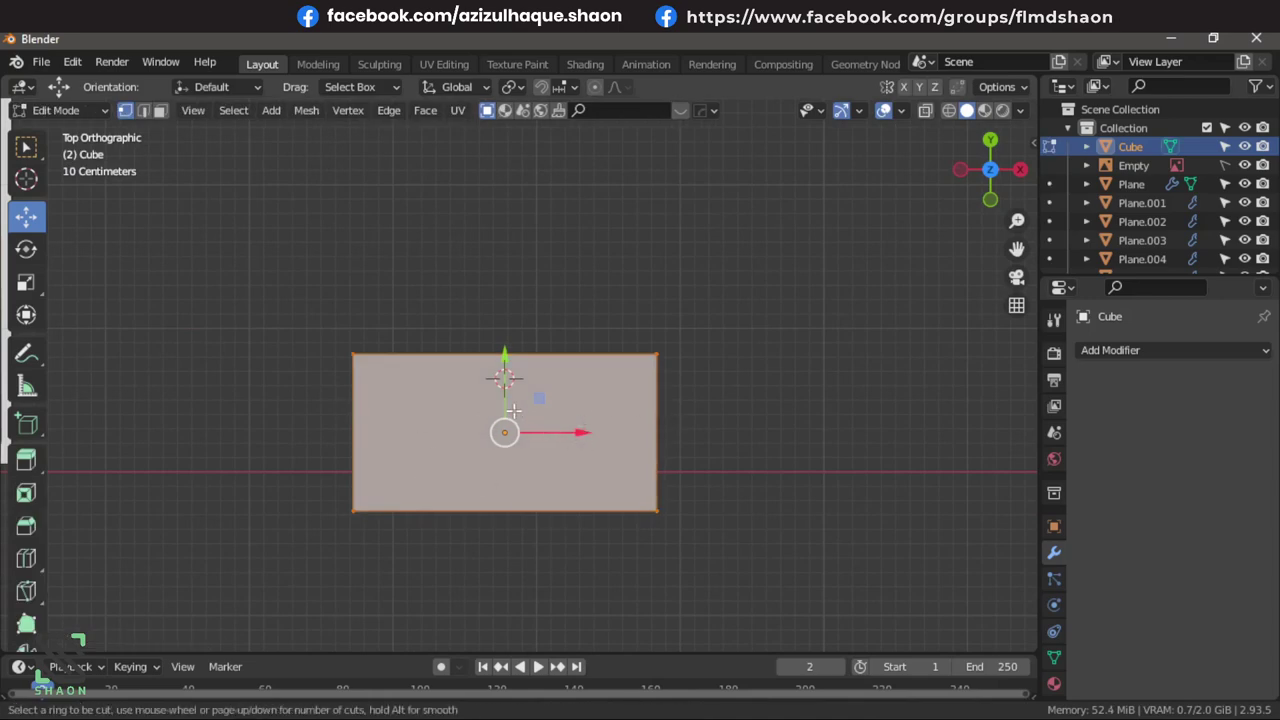
Cut four vertical and three horizontal evenly spaced edge loops into the block.
{"action": "left_click", "coordinate": [520, 330]}
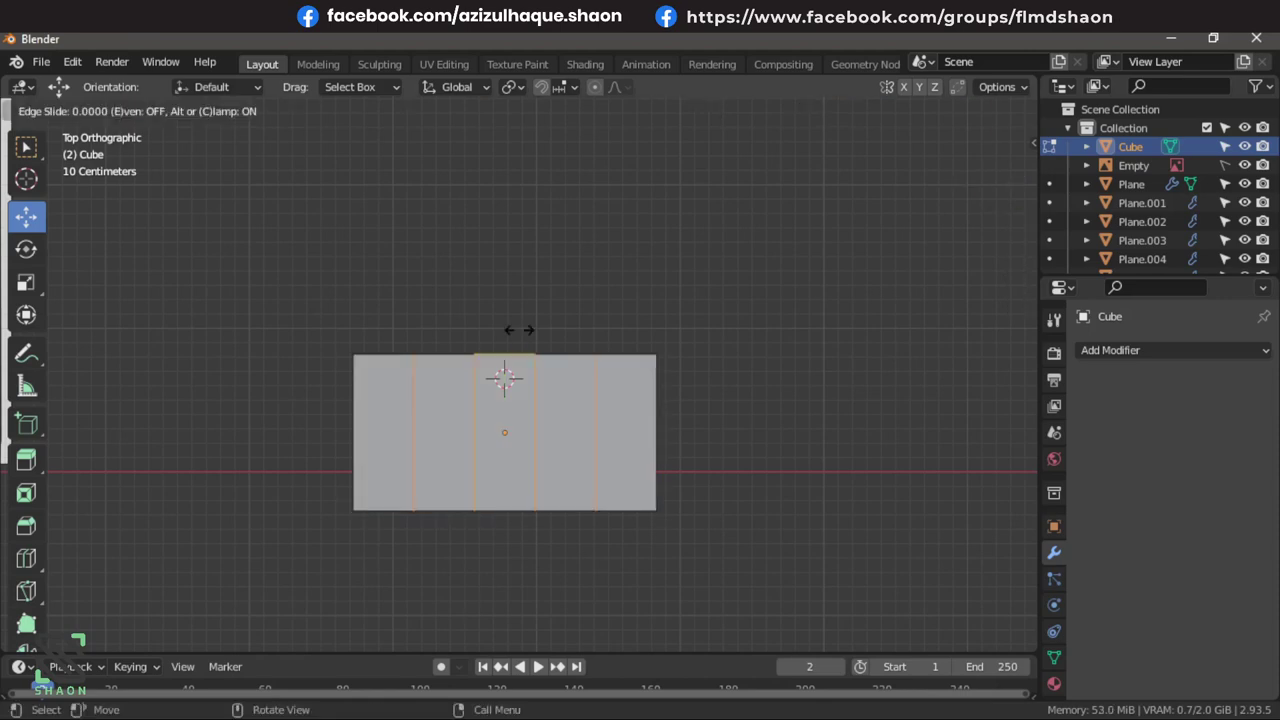
{"action": "right_click", "coordinate": [626, 527]}
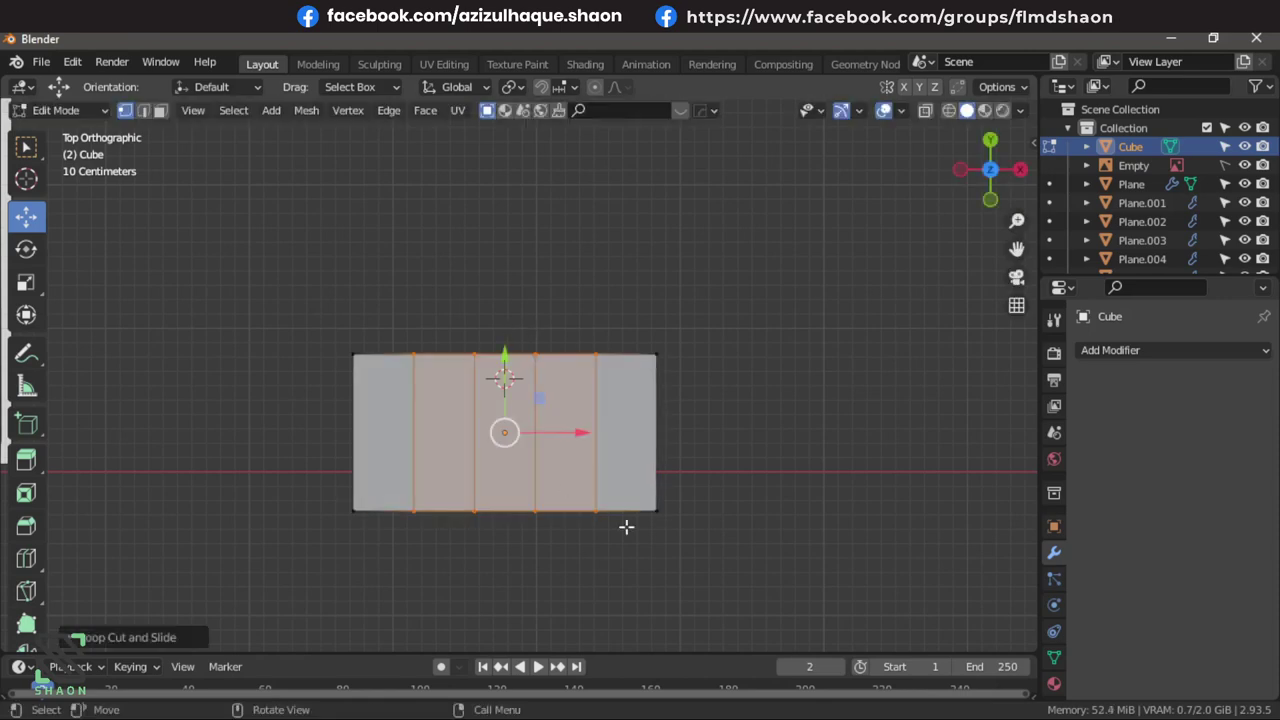
{"action": "left_click", "coordinate": [665, 453]}
{"action": "right_click", "coordinate": [670, 452]}
{"action": "scroll", "coordinate": [791, 442], "scroll_direction": "up", "scroll_amount": 1}
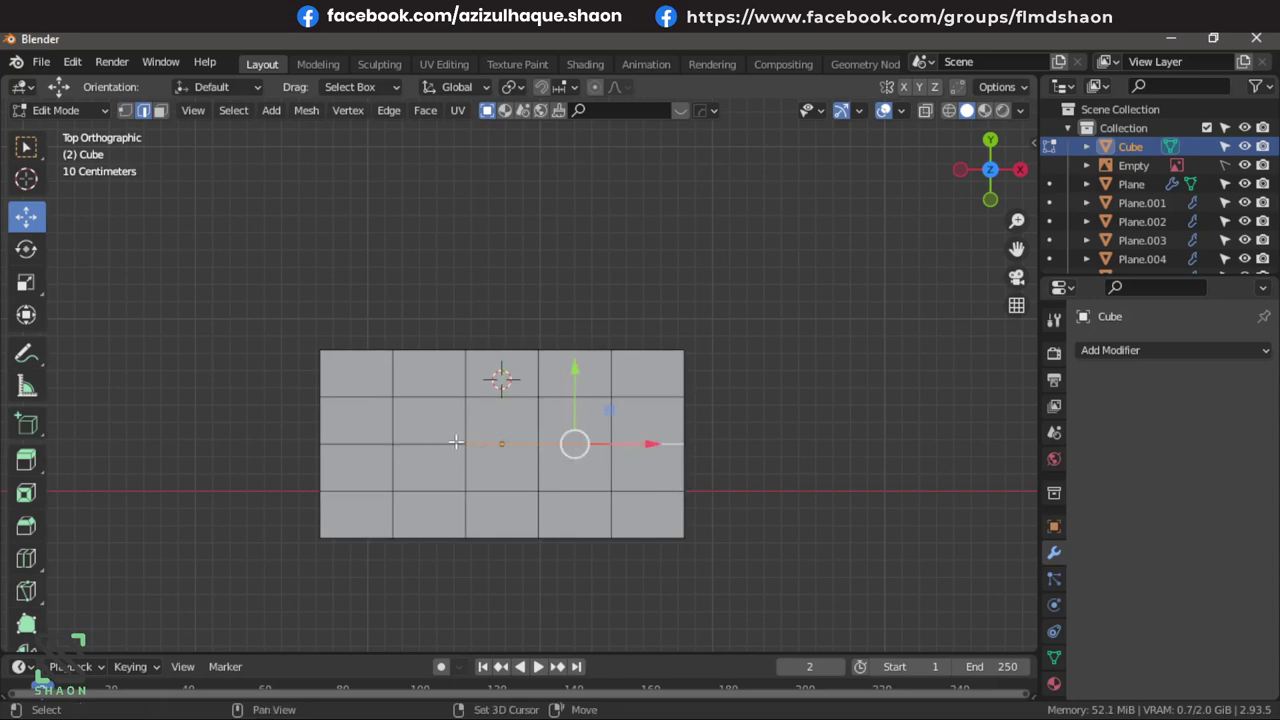
Raise the block's top edge along Z.
{"action": "middle_click_drag", "start_coordinate": [526, 476], "coordinate": [540, 440]}
{"action": "key", "text": "g"}
{"action": "key", "text": "z"}
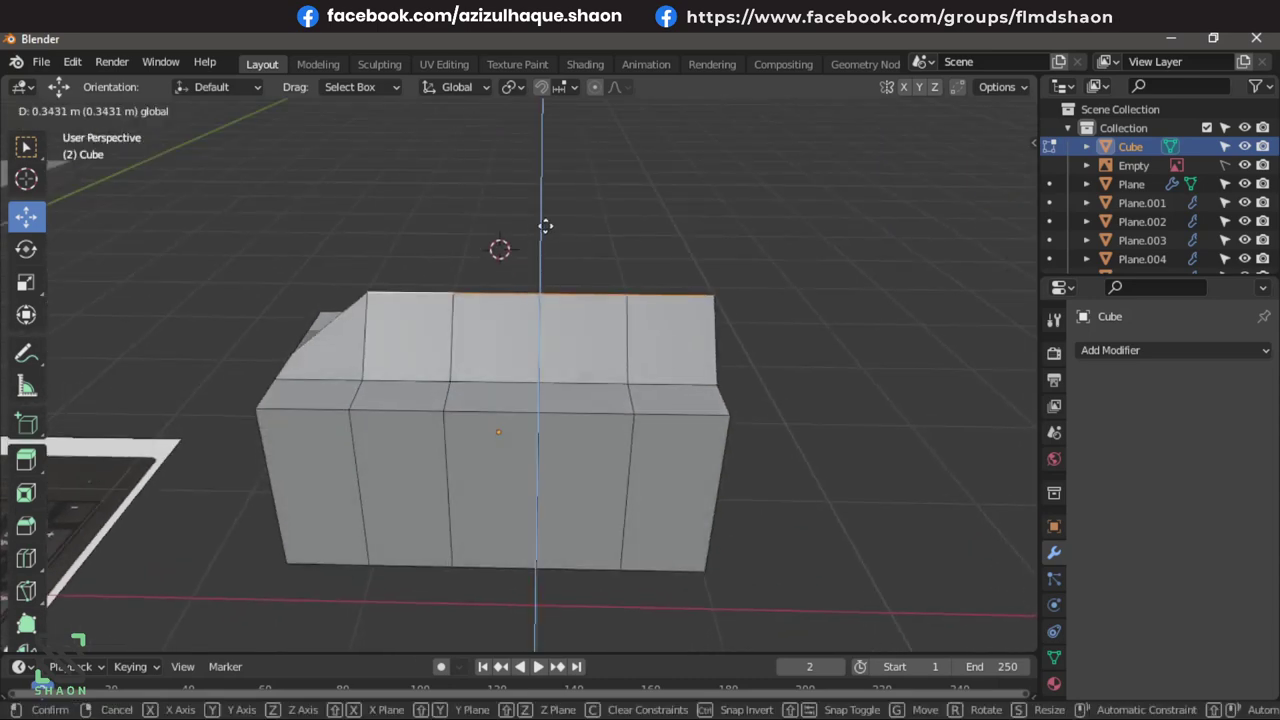
{"action": "left_click", "coordinate": [608, 333]}
{"action": "key", "text": "KP_1"}
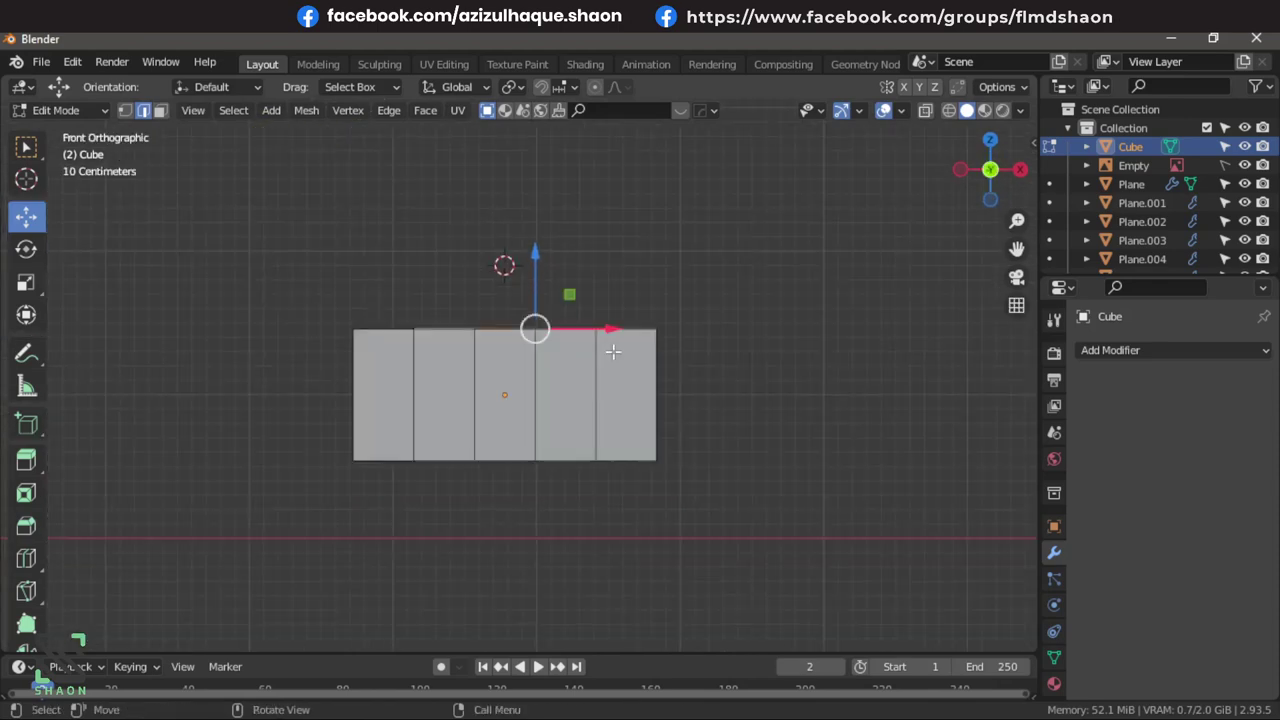
{"action": "scroll", "coordinate": [613, 351], "scroll_direction": "up", "scroll_amount": 1}
{"action": "scroll", "coordinate": [577, 383], "scroll_direction": "up", "scroll_amount": 1}
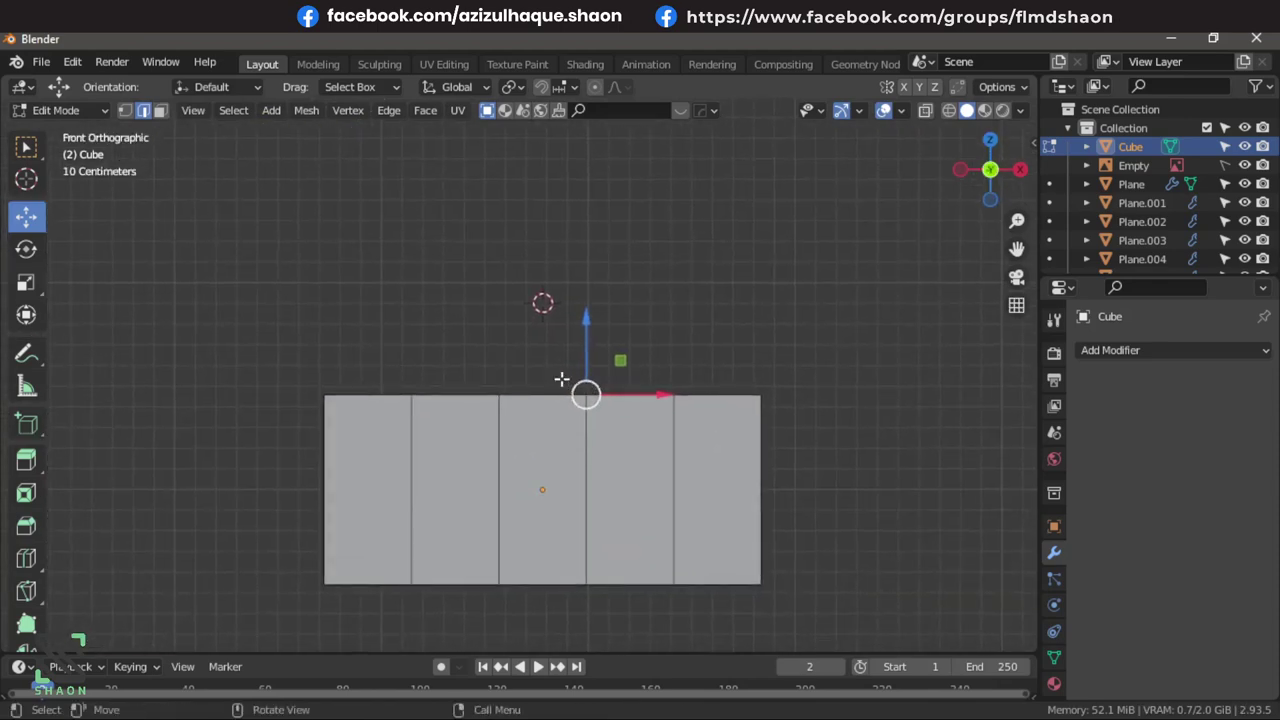
{"action": "key", "text": "KP_7"}
{"action": "key", "text": "KP_1"}
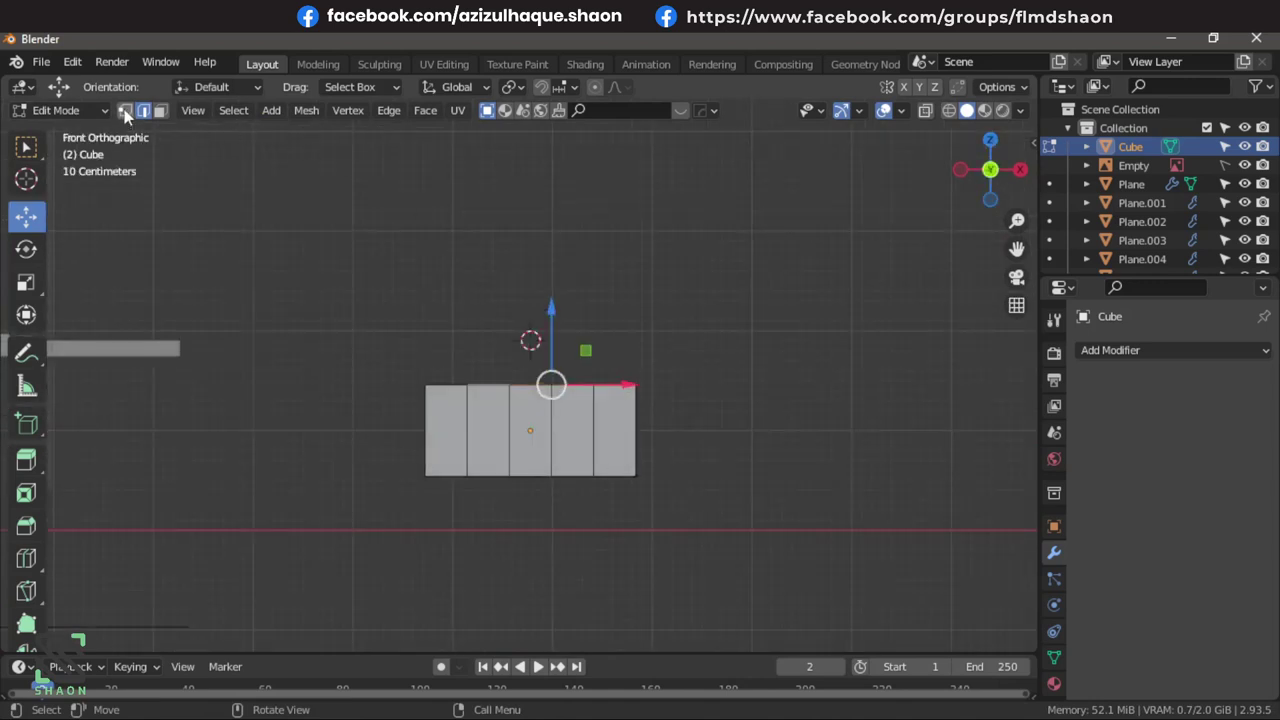
Select all vertices, scale the block shallower along Y, then shrink it uniformly.
{"action": "left_click_drag", "start_coordinate": [380, 321], "coordinate": [634, 420]}
{"action": "key", "text": "KP_7"}
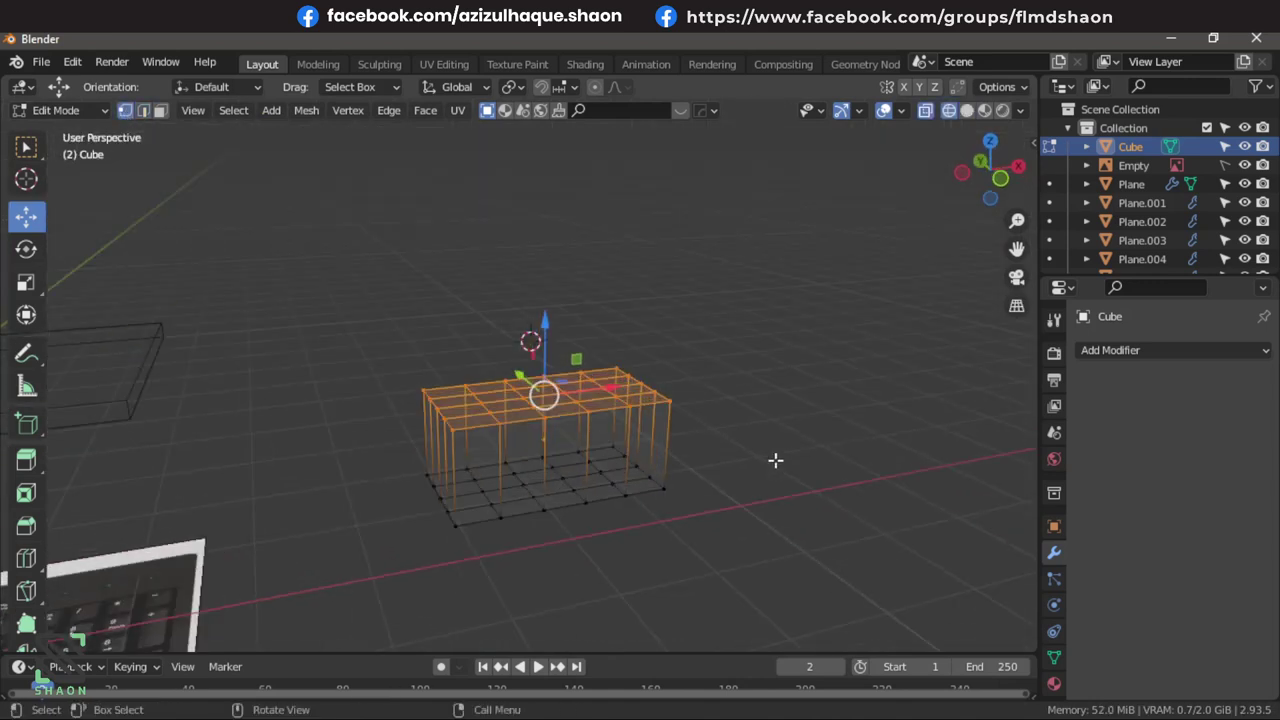
{"action": "key", "text": "s"}
{"action": "key", "text": "y"}
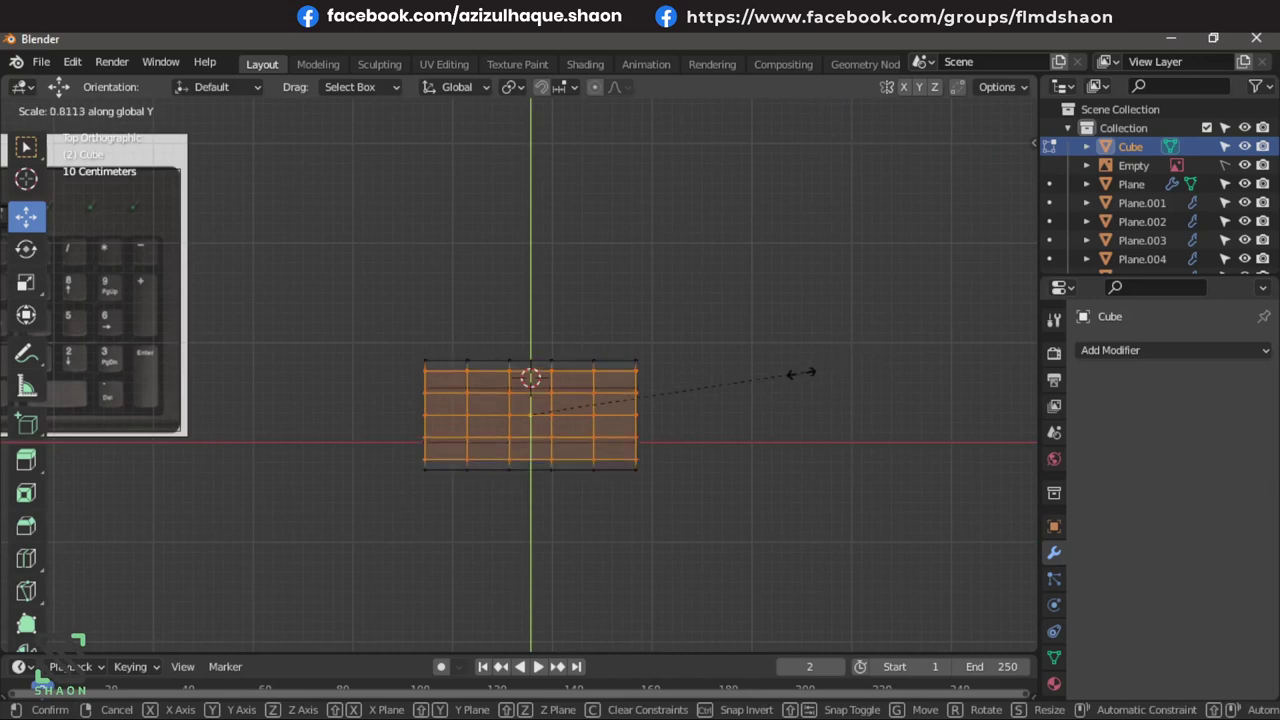
{"action": "left_click", "coordinate": [762, 385]}
{"action": "key", "text": "s"}
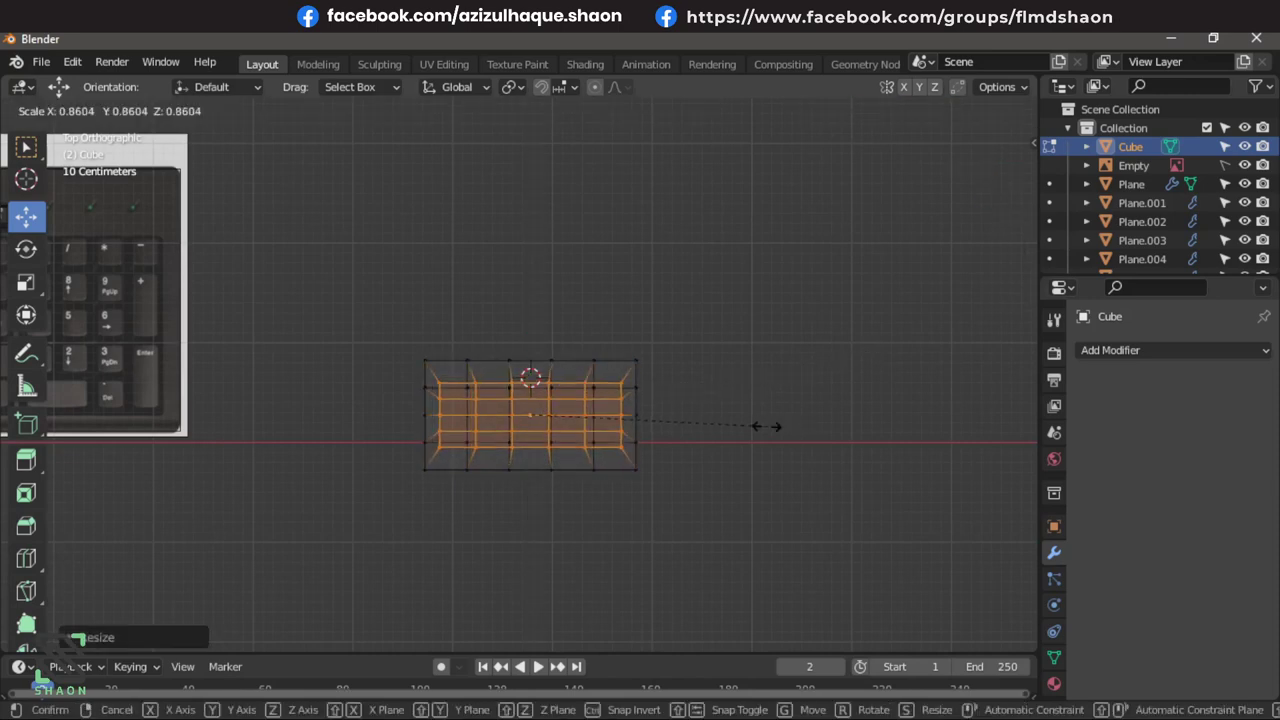
{"action": "left_click", "coordinate": [762, 426]}
{"action": "scroll", "coordinate": [643, 406], "scroll_direction": "up", "scroll_amount": 2}
Apply a level 2 Subdivision modifier with Ctrl+2 to round the block.
{"action": "key", "text": "Tab"}
{"action": "key", "text": "Tab"}
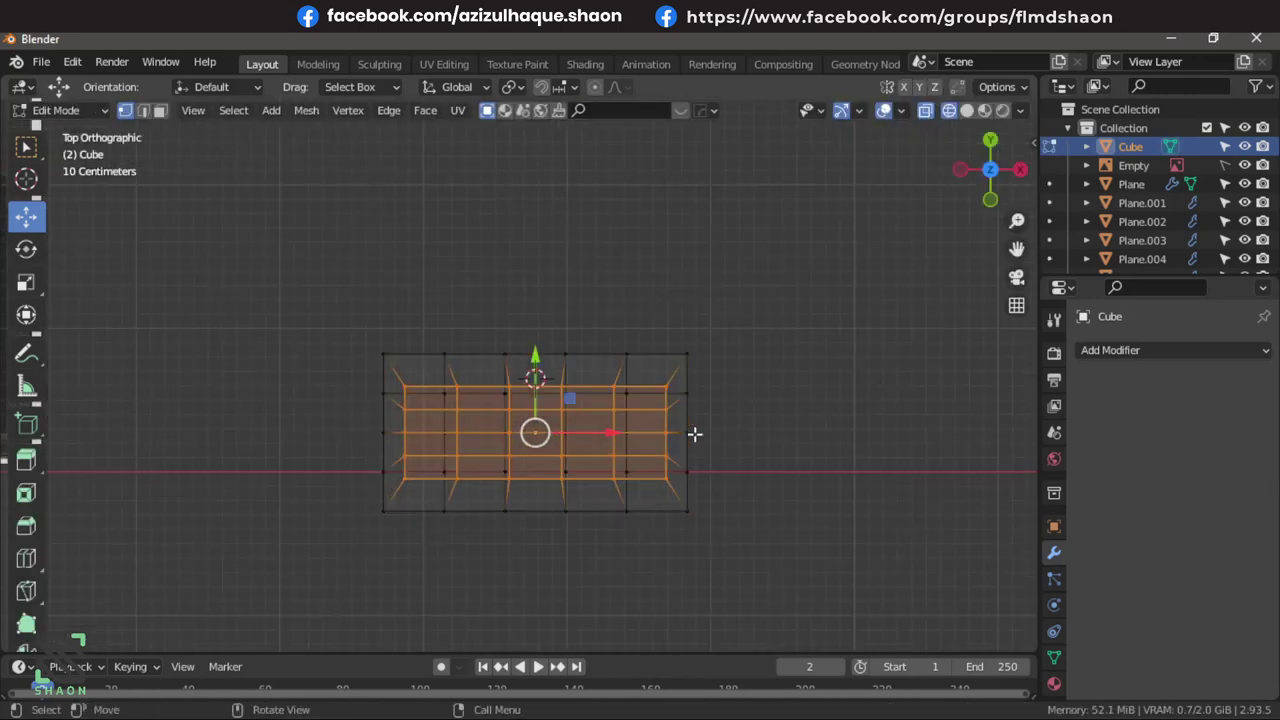
{"action": "key", "text": "Tab"}
{"action": "key", "text": "ctrl+2"}
{"action": "key", "text": "Tab"}
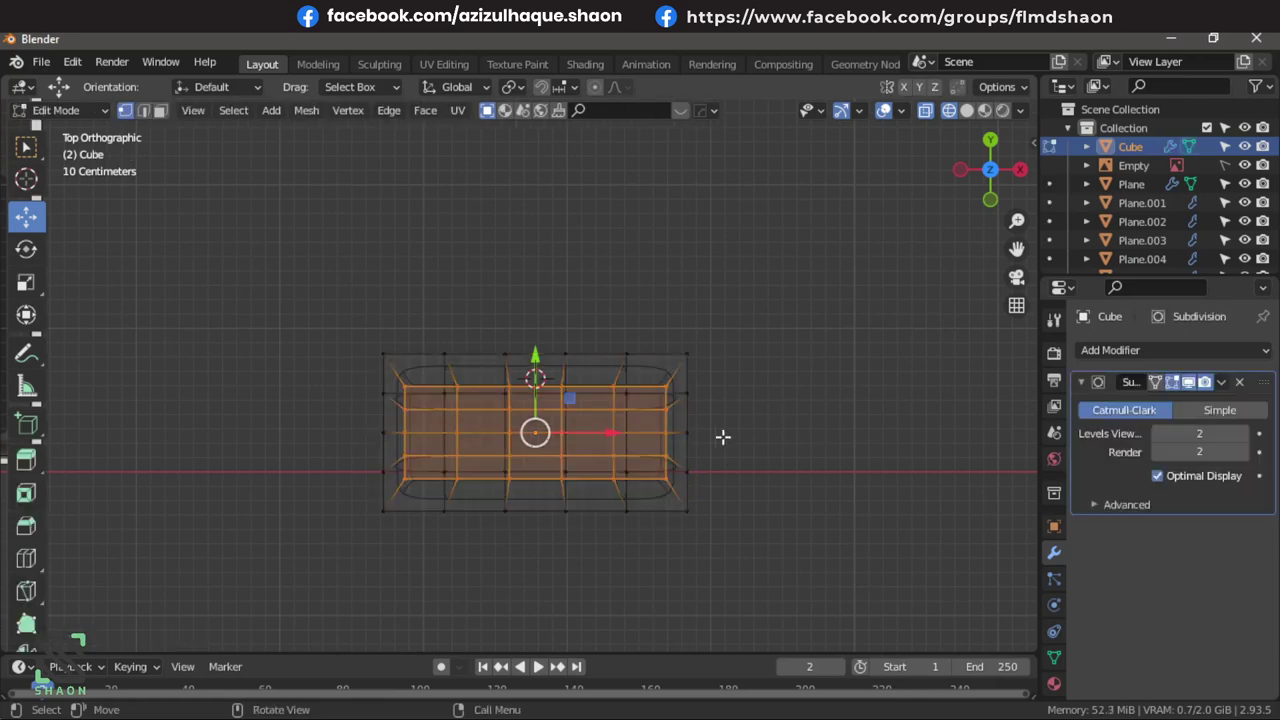
In Edit Mode, select the whole block and stretch it lengthwise along the Y axis.
{"action": "middle_click_drag", "start_coordinate": [722, 437], "coordinate": [675, 395]}
{"action": "key", "text": "KP_7"}
{"action": "left_click_drag", "start_coordinate": [597, 270], "coordinate": [802, 634]}
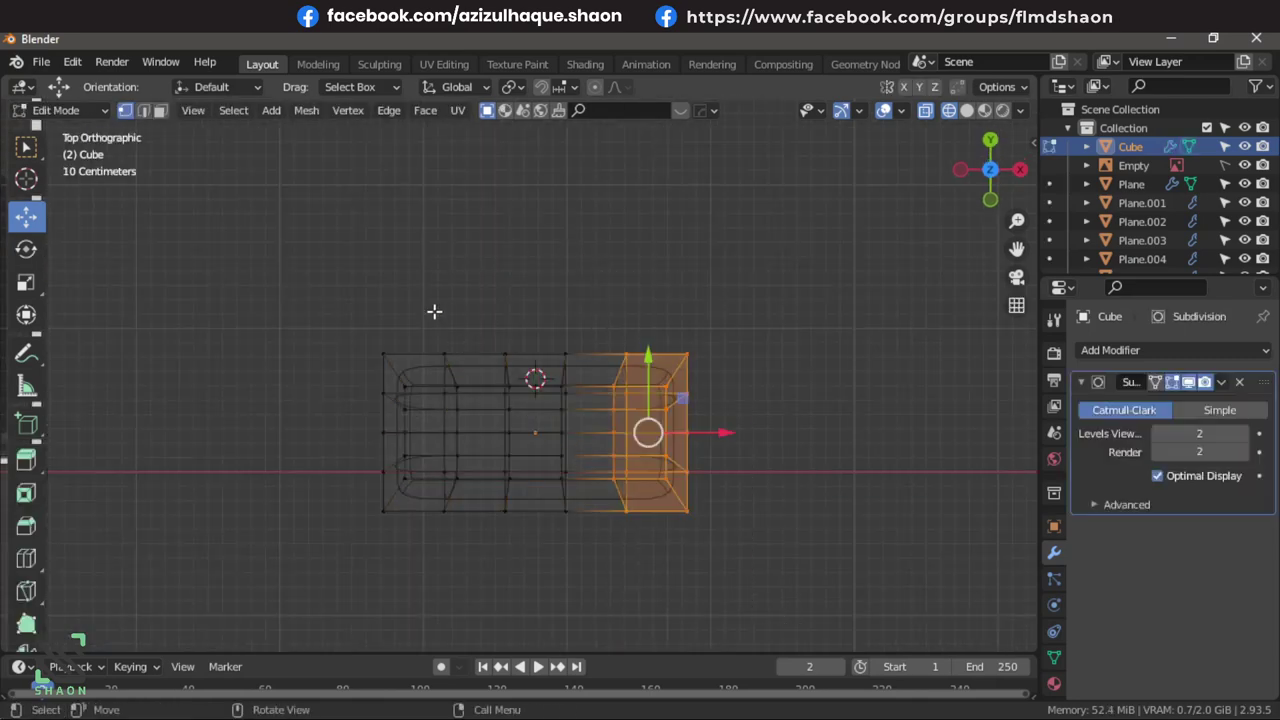
{"action": "mouse_move", "coordinate": [434, 311]}
{"action": "left_mouse_down"}
{"action": "mouse_move", "coordinate": [523, 471]}
{"action": "mouse_move", "coordinate": [786, 606]}
{"action": "left_mouse_up"}
{"action": "key", "text": "s"}
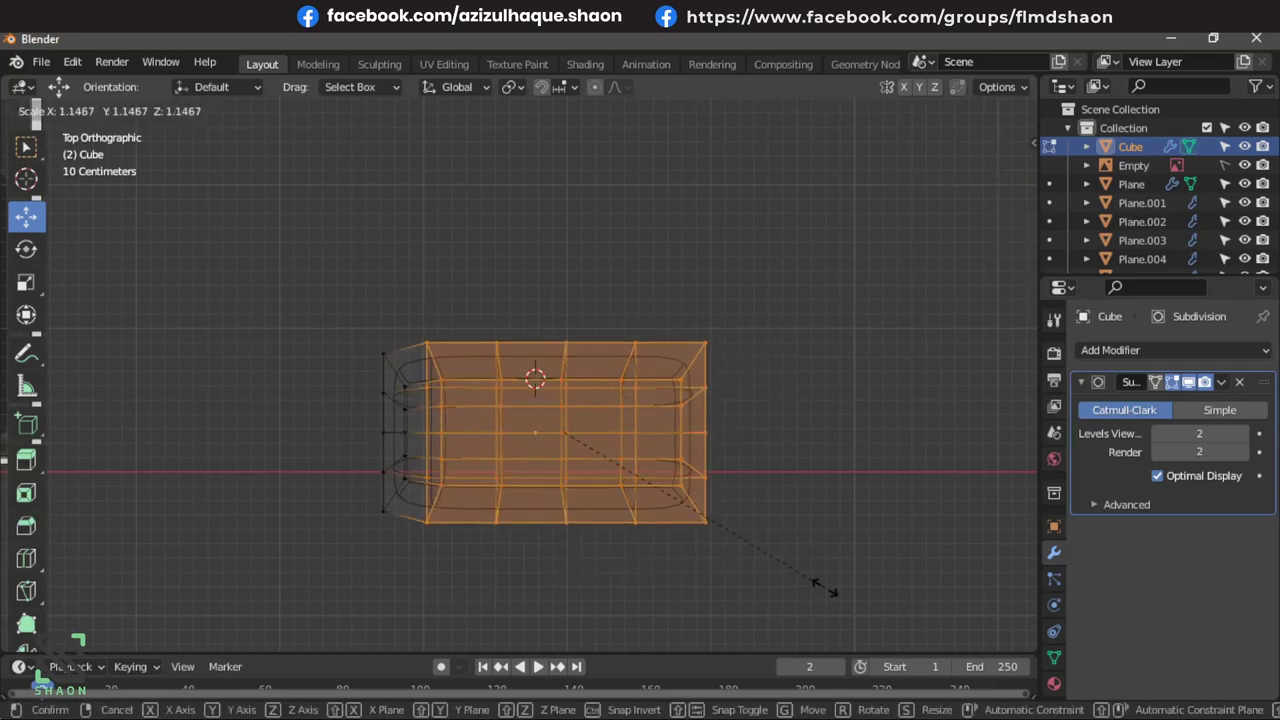
{"action": "right_click", "coordinate": [826, 588]}
{"action": "key", "text": "s"}
{"action": "key", "text": "y"}
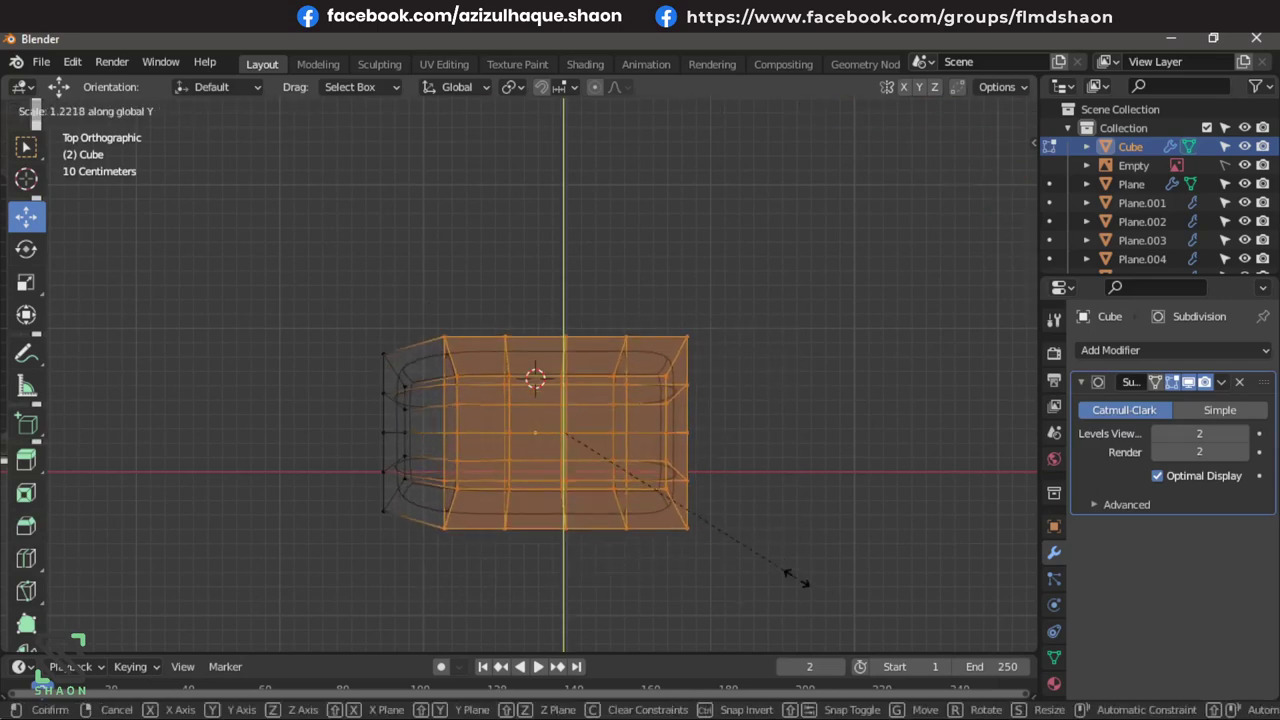
{"action": "left_click", "coordinate": [813, 643]}
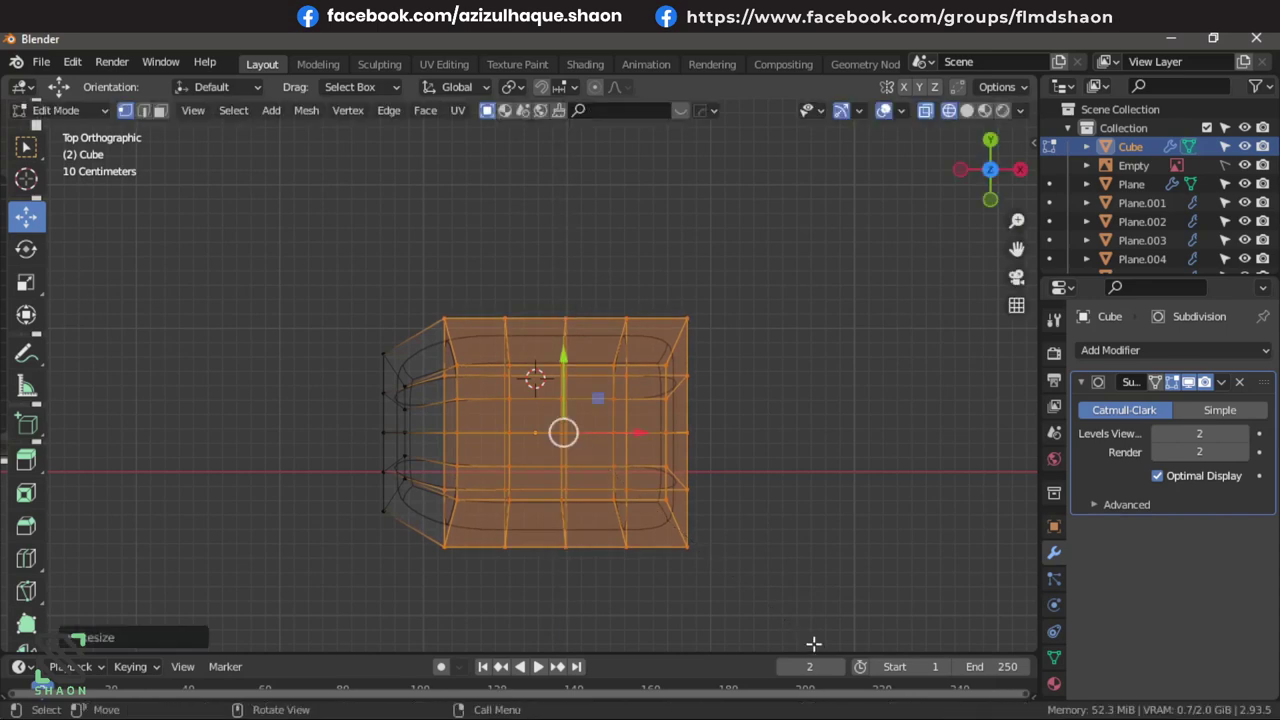
In Object Mode, flatten the block along the Z axis.
{"action": "key", "text": "Tab"}
{"action": "mouse_move", "coordinate": [743, 560]}
{"action": "middle_mouse_down"}
{"action": "mouse_move", "coordinate": [686, 320]}
{"action": "mouse_move", "coordinate": [740, 350]}
{"action": "middle_mouse_up"}
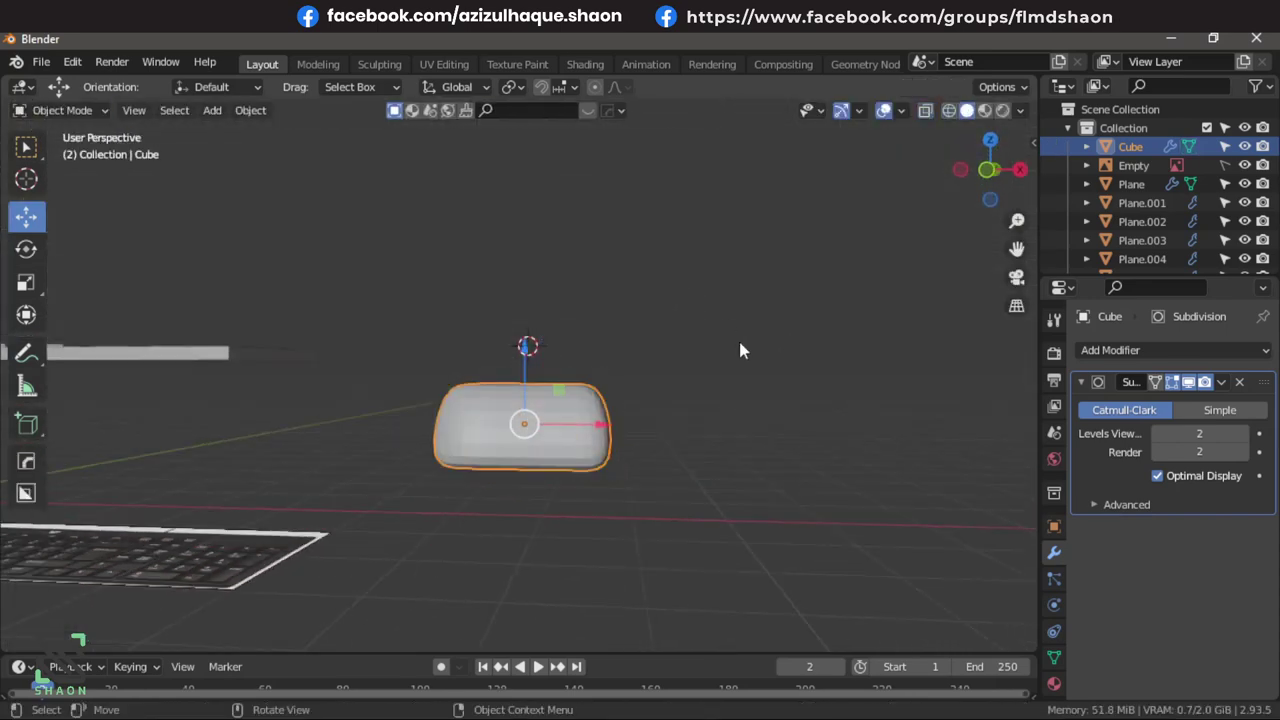
{"action": "key", "text": "s"}
{"action": "key", "text": "z"}
{"action": "left_click", "coordinate": [617, 366]}
Apply Shade Smooth to the block from the top view.
{"action": "key", "text": "KP_7"}
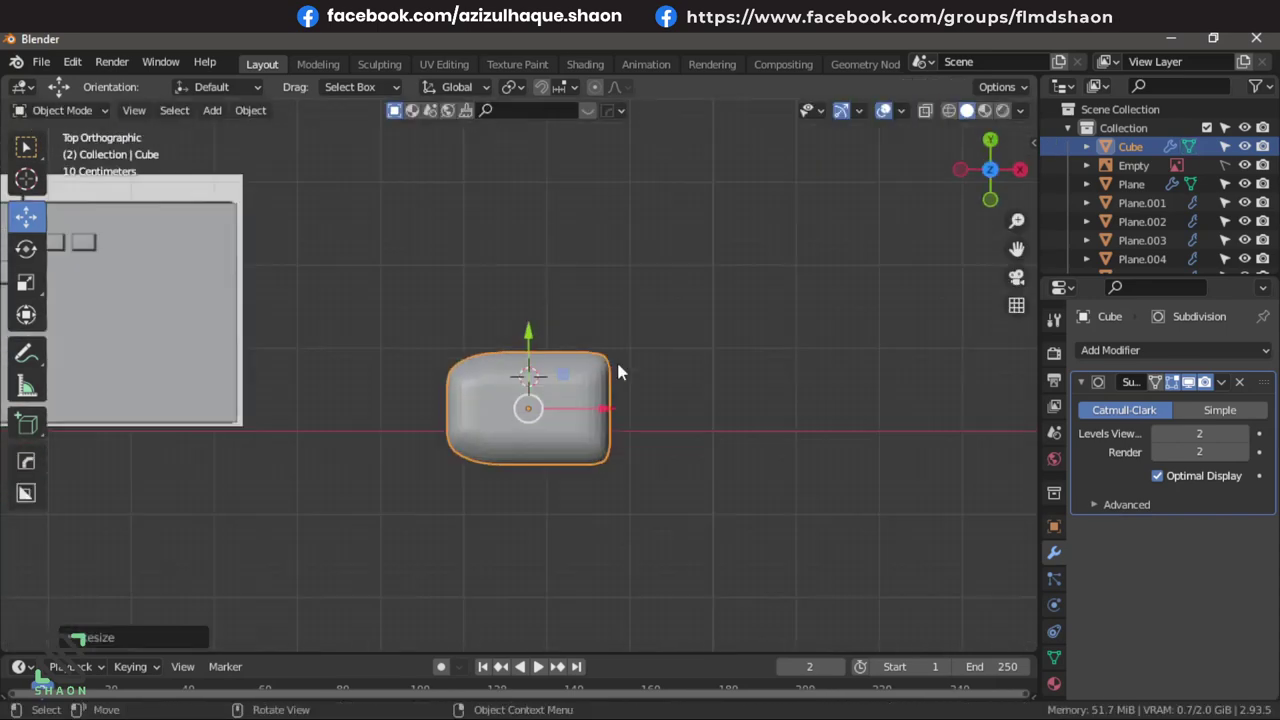
{"action": "scroll", "coordinate": [616, 359], "scroll_direction": "up", "scroll_amount": 3}
{"action": "scroll", "coordinate": [627, 399], "scroll_direction": "up", "scroll_amount": 2}
{"action": "key", "text": "Tab"}
{"action": "key", "text": "Tab"}
{"action": "right_click", "coordinate": [575, 357]}
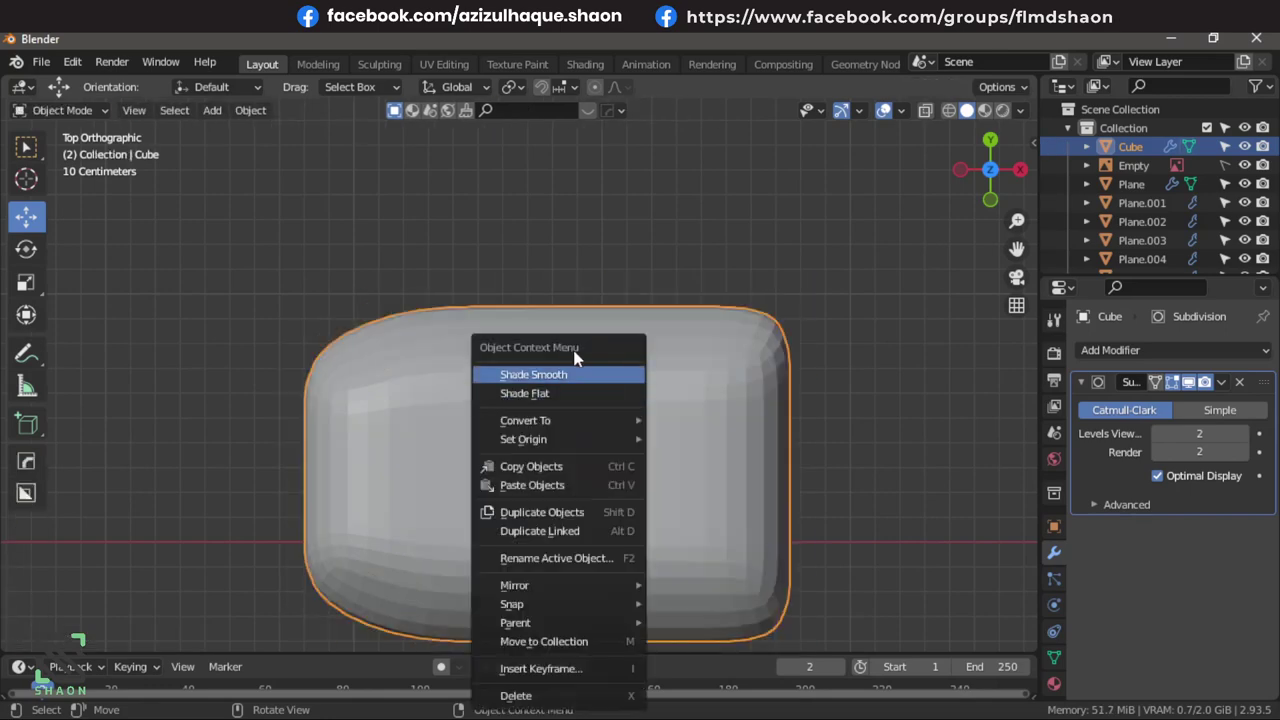
{"action": "left_click", "coordinate": [565, 376]}
{"action": "scroll", "coordinate": [591, 476], "scroll_direction": "up", "scroll_amount": 2}
{"action": "key", "text": "Tab"}
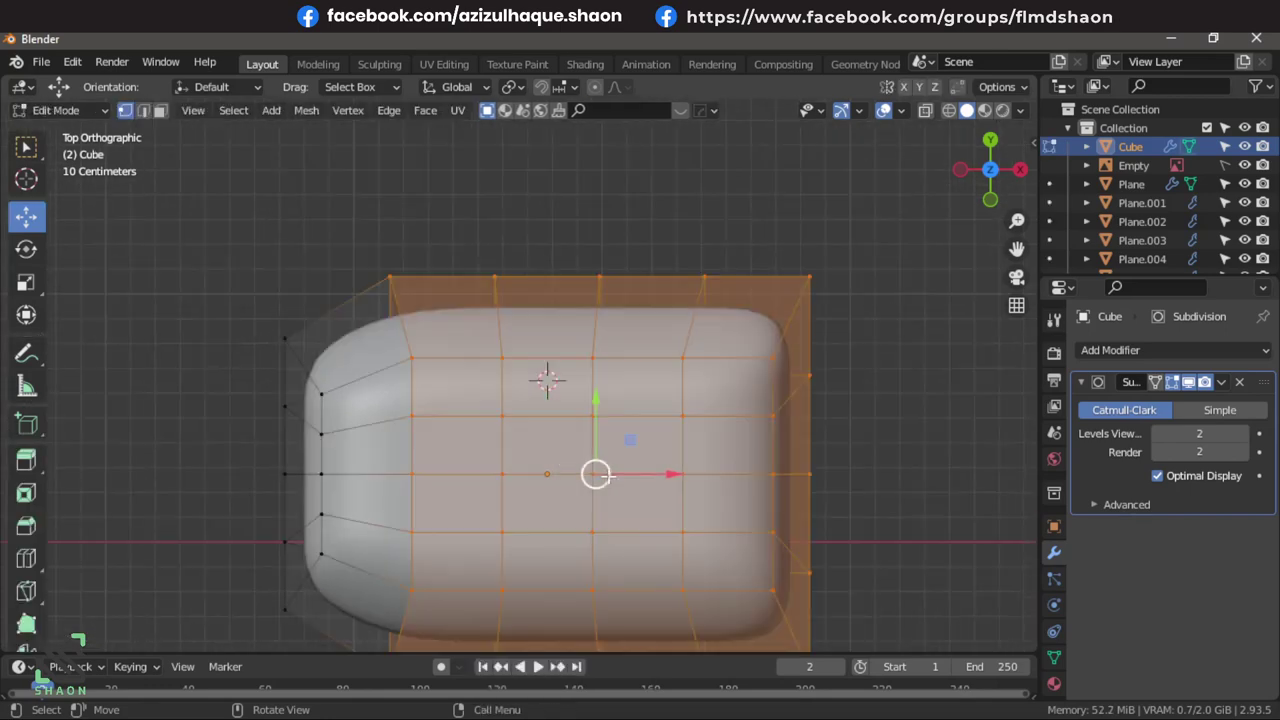
In front view, raise the block's top edge along Z with proportional editing.
{"action": "left_click", "coordinate": [815, 462]}
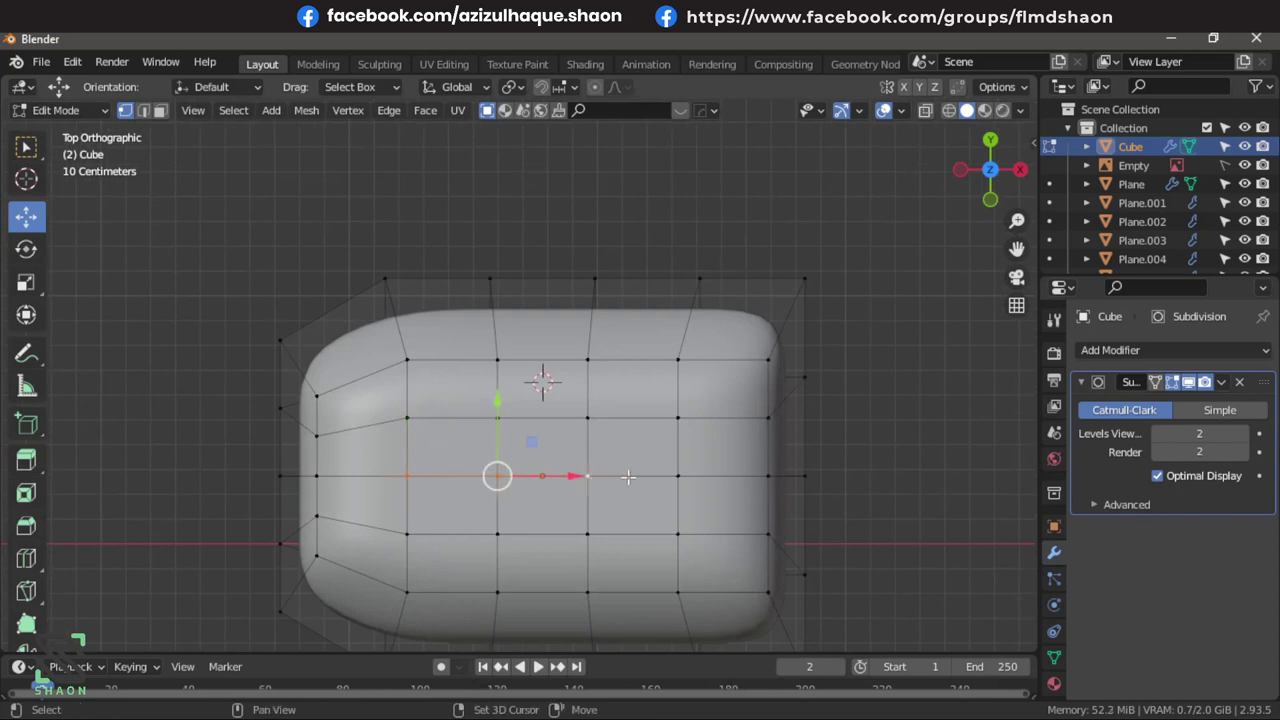
{"action": "key", "text": "KP_1"}
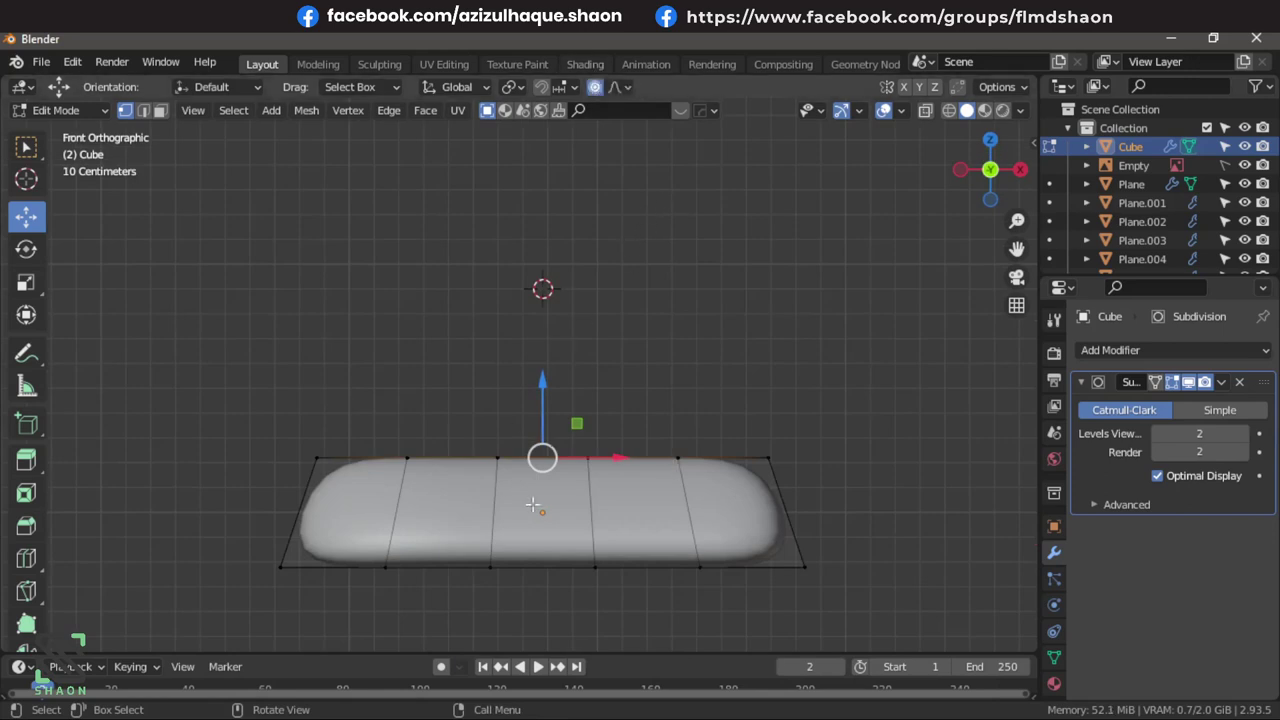
{"action": "key", "text": "g"}
{"action": "key", "text": "z"}
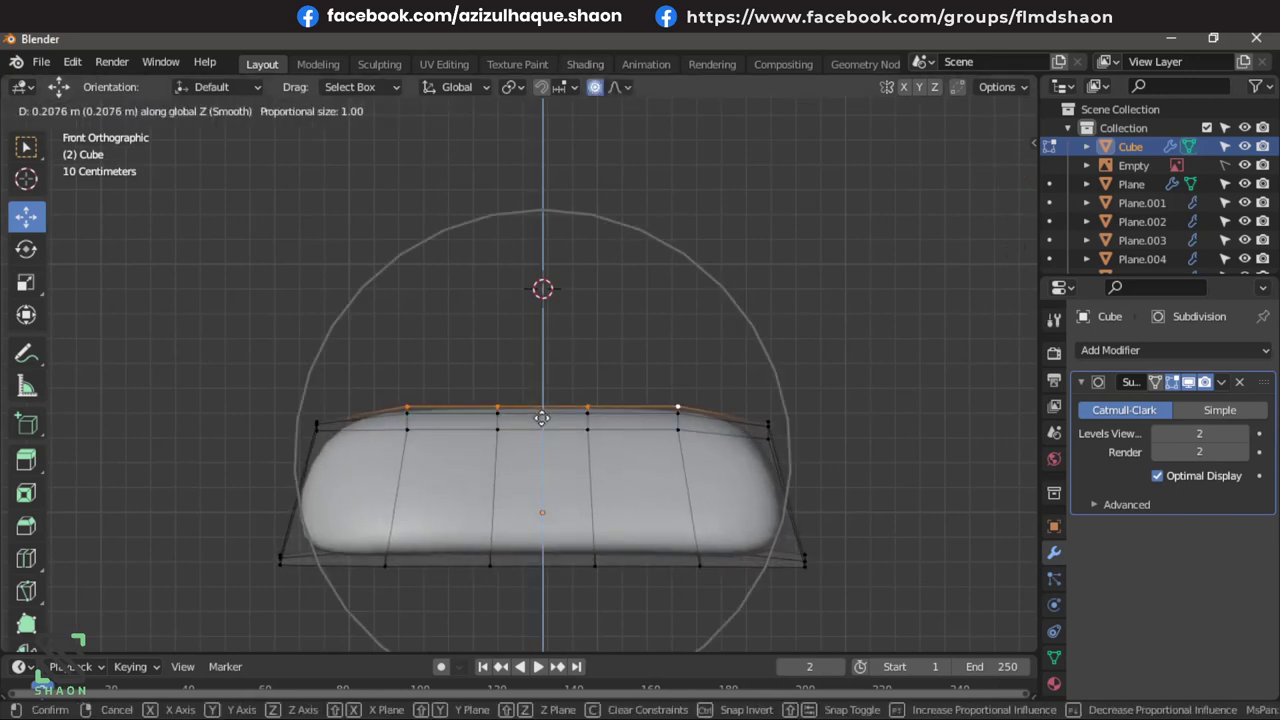
{"action": "left_click", "coordinate": [541, 418]}
Slope the front end of the block downward by moving its top-left vertex.
{"action": "left_click", "coordinate": [678, 408]}
{"action": "key", "text": "g"}
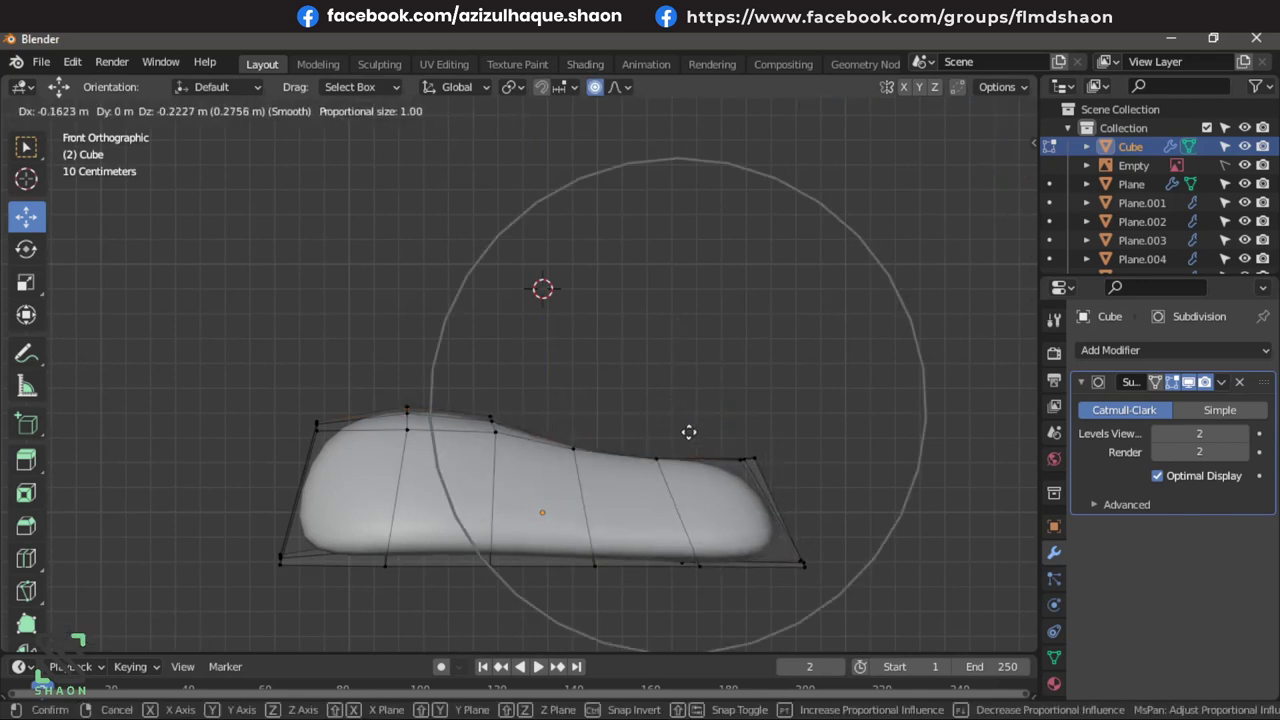
{"action": "right_click", "coordinate": [689, 432]}
{"action": "left_click", "coordinate": [326, 428]}
{"action": "mouse_move", "coordinate": [326, 428]}
{"action": "middle_mouse_down"}
{"action": "mouse_move", "coordinate": [457, 480]}
{"action": "mouse_move", "coordinate": [382, 543]}
{"action": "mouse_move", "coordinate": [504, 533]}
{"action": "middle_mouse_up"}
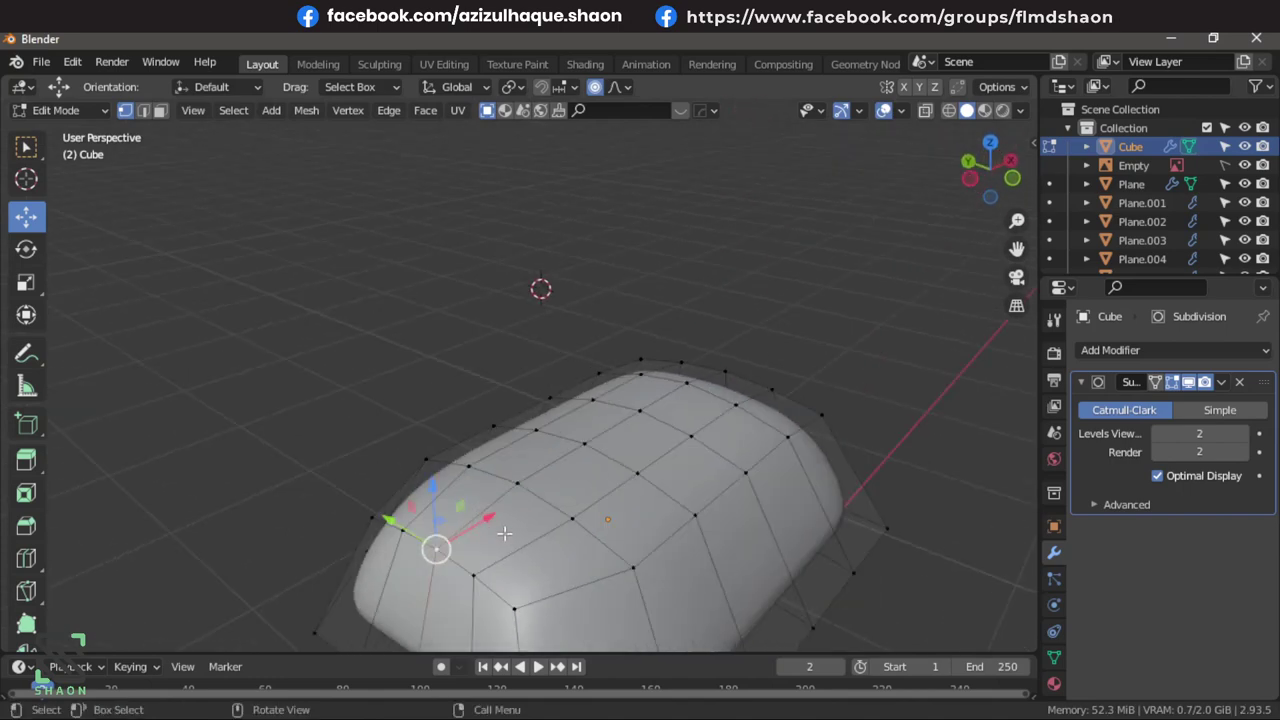
{"action": "key", "text": "KP_1"}
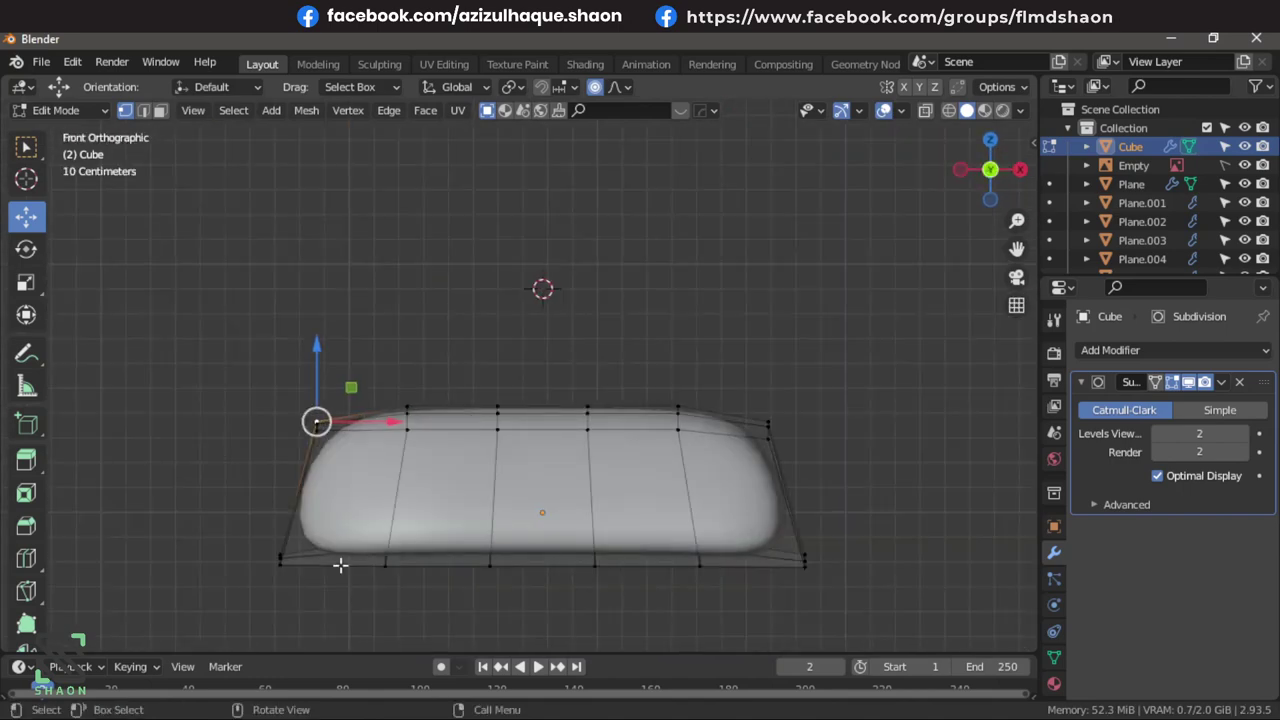
{"action": "key", "text": "g"}
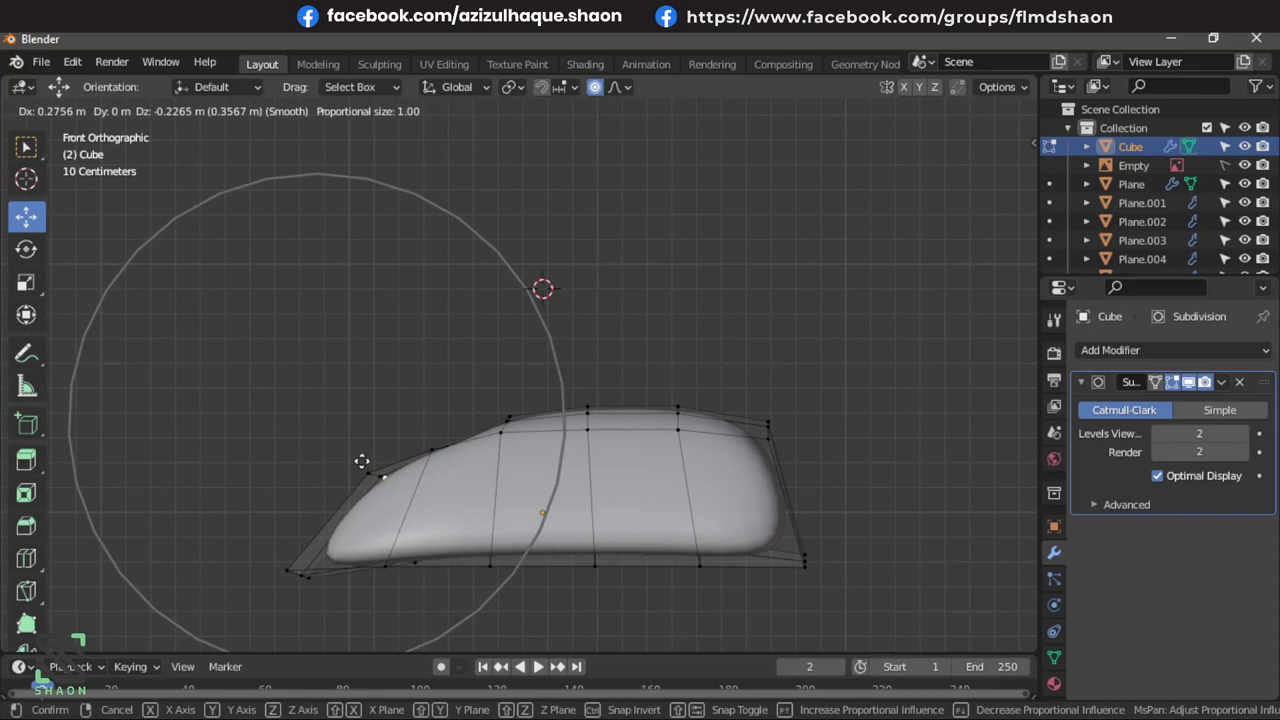
{"action": "left_click", "coordinate": [363, 461]}
{"action": "mouse_move", "coordinate": [363, 461]}
{"action": "middle_mouse_down"}
{"action": "mouse_move", "coordinate": [668, 488]}
{"action": "mouse_move", "coordinate": [552, 432]}
{"action": "mouse_move", "coordinate": [569, 429]}
{"action": "mouse_move", "coordinate": [460, 309]}
{"action": "mouse_move", "coordinate": [585, 436]}
{"action": "mouse_move", "coordinate": [643, 463]}
{"action": "mouse_move", "coordinate": [708, 547]}
{"action": "middle_mouse_up"}
Bend one side of the body inward along Y into a curved waist.
{"action": "key", "text": "Tab"}
{"action": "key", "text": "Tab"}
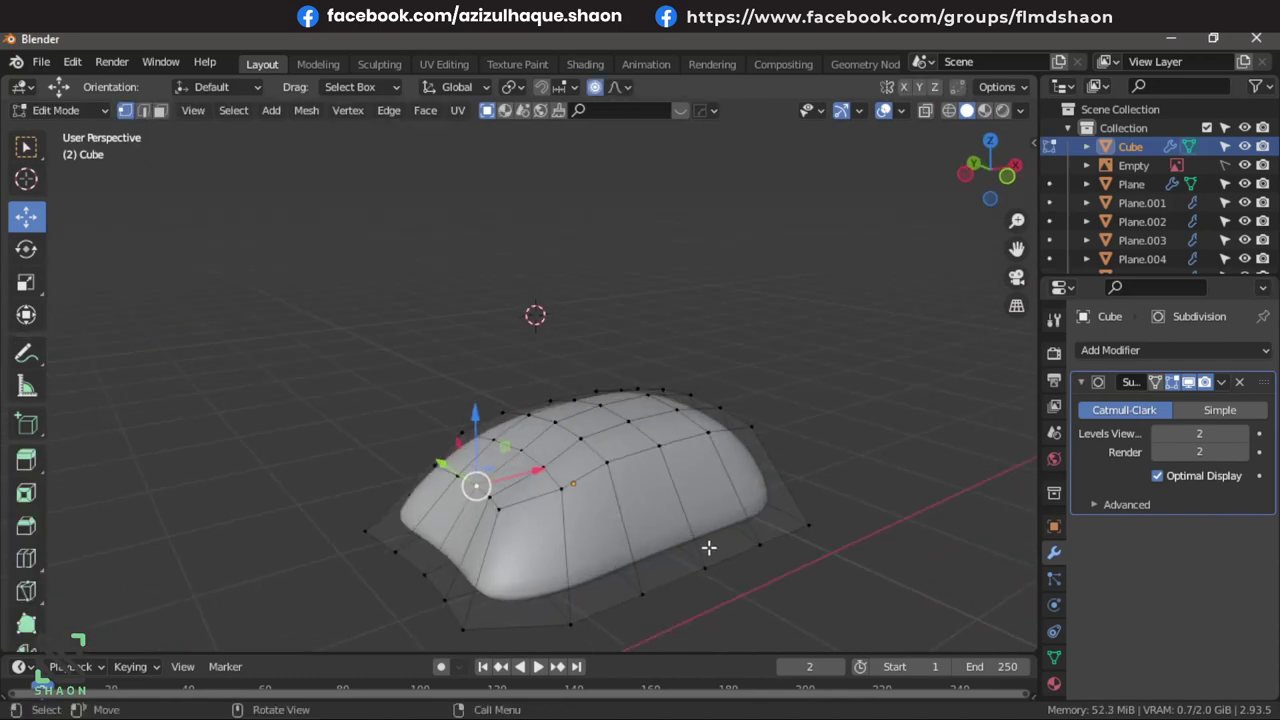
{"action": "key", "text": "g"}
{"action": "key", "text": "y"}
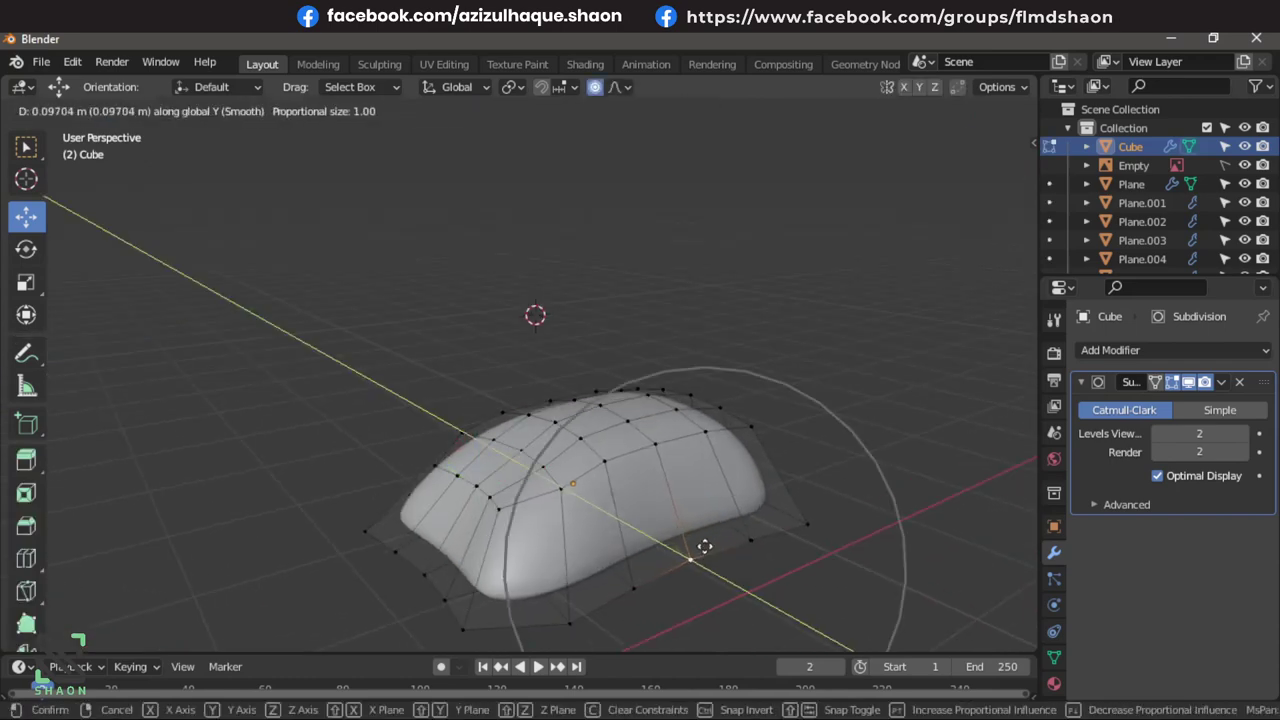
{"action": "left_click", "coordinate": [680, 534]}
{"action": "mouse_move", "coordinate": [652, 534]}
{"action": "middle_mouse_down"}
{"action": "mouse_move", "coordinate": [523, 540]}
{"action": "mouse_move", "coordinate": [449, 471]}
{"action": "middle_mouse_up"}
Inspect the reshaped body and select a side face of the cage.
{"action": "key", "text": "Tab"}
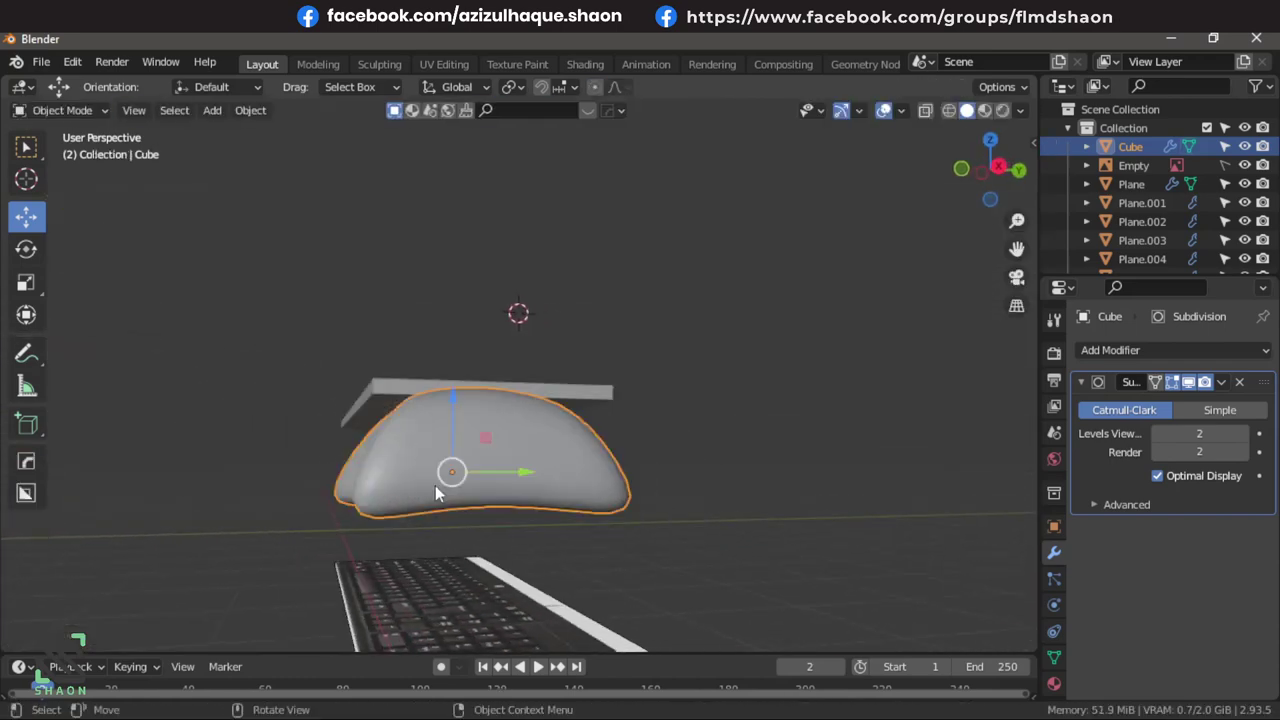
{"action": "scroll", "coordinate": [665, 552], "scroll_direction": "down", "scroll_amount": 2}
{"action": "scroll", "coordinate": [663, 552], "scroll_direction": "up", "scroll_amount": 3}
{"action": "mouse_move", "coordinate": [663, 552]}
{"action": "middle_mouse_down"}
{"action": "mouse_move", "coordinate": [748, 551]}
{"action": "mouse_move", "coordinate": [500, 430]}
{"action": "mouse_move", "coordinate": [220, 117]}
{"action": "middle_mouse_up"}
{"action": "key", "text": "Tab"}
{"action": "scroll", "coordinate": [551, 466], "scroll_direction": "up", "scroll_amount": 2}
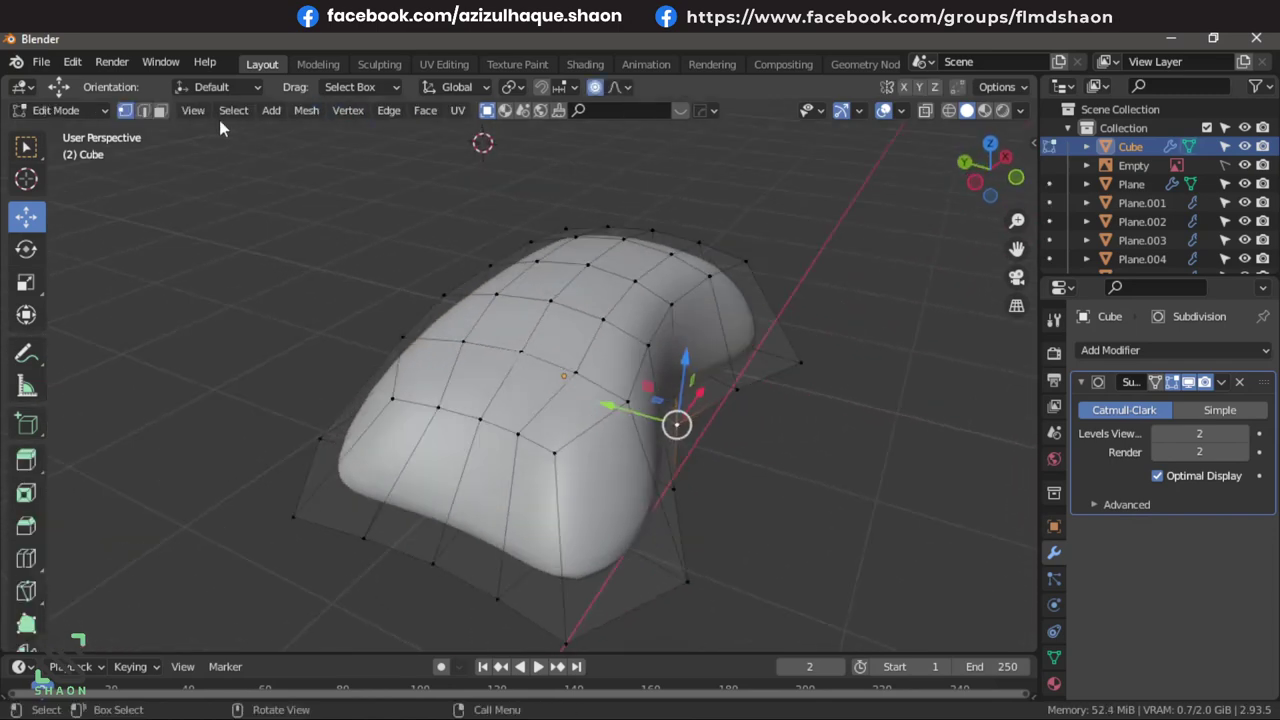
{"action": "left_click", "coordinate": [527, 522]}
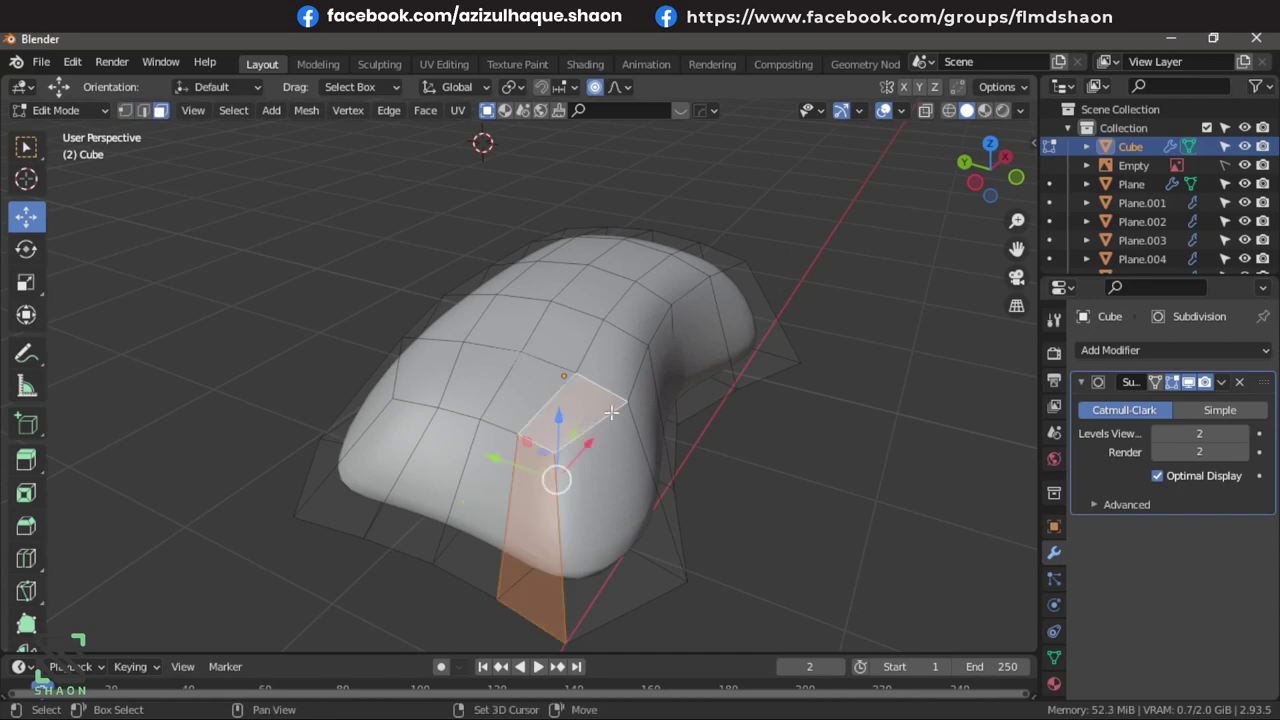
Inset the two selected side faces and push them inward as a recessed panel.
{"action": "left_click", "coordinate": [620, 454], "text": "shift"}
{"action": "mouse_move", "coordinate": [620, 454]}
{"action": "middle_mouse_down"}
{"action": "mouse_move", "coordinate": [630, 514]}
{"action": "mouse_move", "coordinate": [894, 517]}
{"action": "middle_mouse_up"}
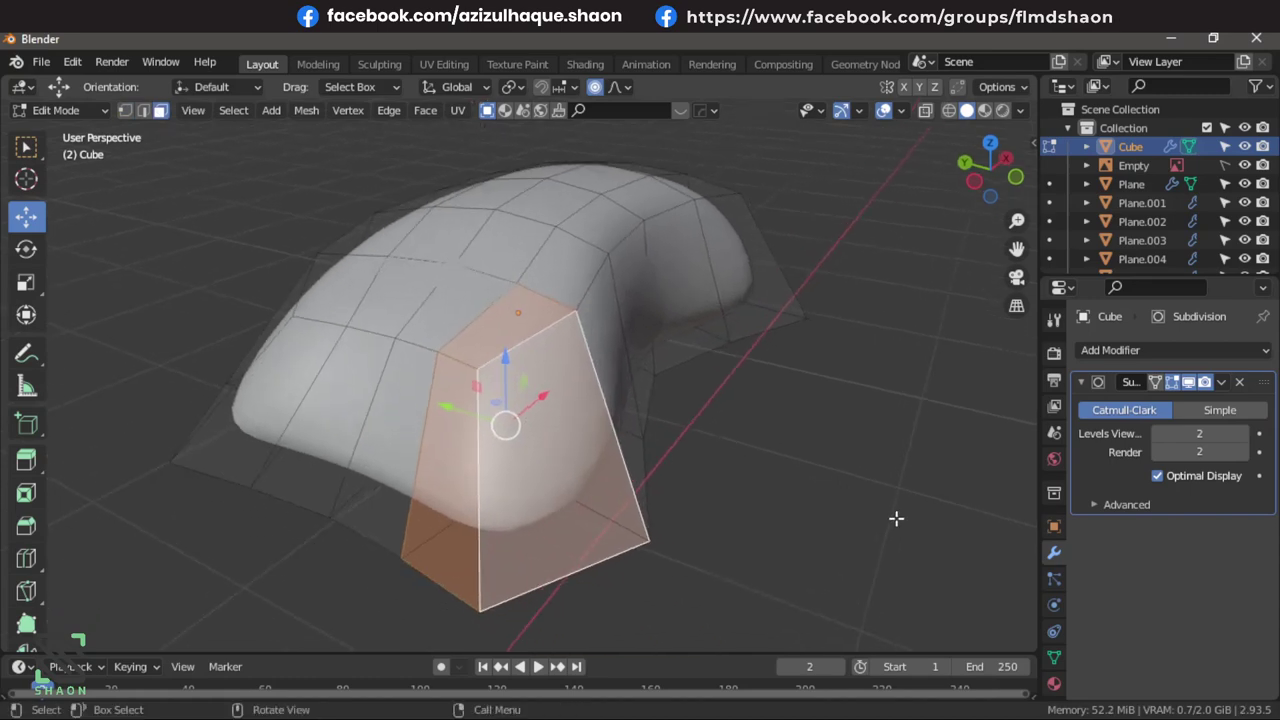
{"action": "key", "text": "i"}
{"action": "left_click", "coordinate": [828, 525]}
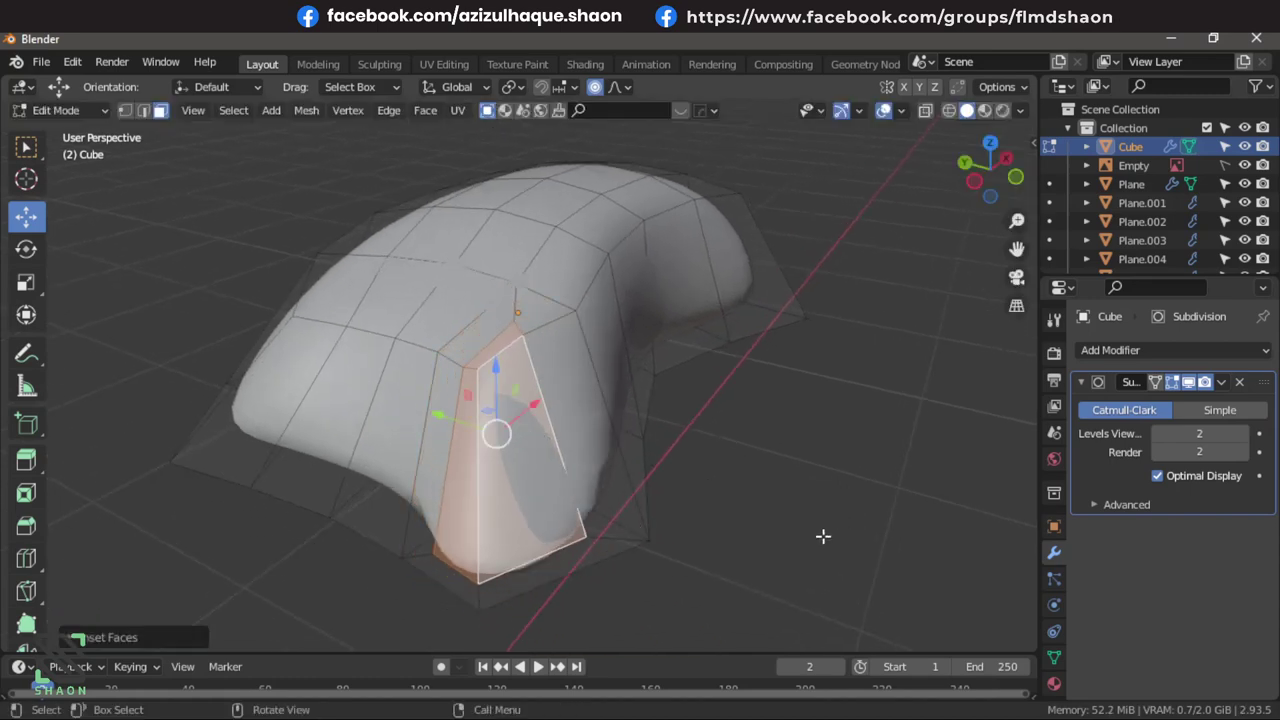
{"action": "key", "text": "e"}
{"action": "left_click", "coordinate": [752, 538]}
{"action": "key", "text": "Tab"}
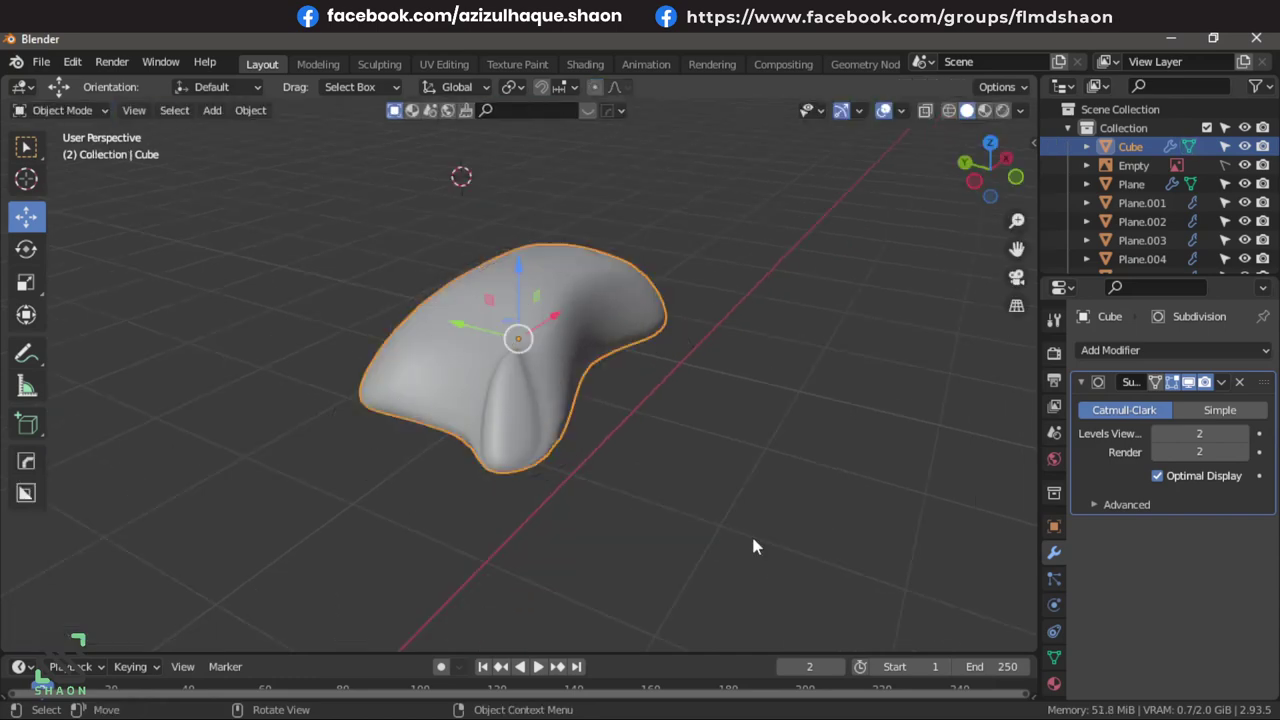
{"action": "key", "text": "Tab"}
{"action": "key", "text": "Tab"}
{"action": "middle_click_drag", "start_coordinate": [753, 538], "coordinate": [649, 518]}
{"action": "key", "text": "Tab"}
In edge select mode, select three edges along the recess border.
{"action": "left_click", "coordinate": [540, 357]}
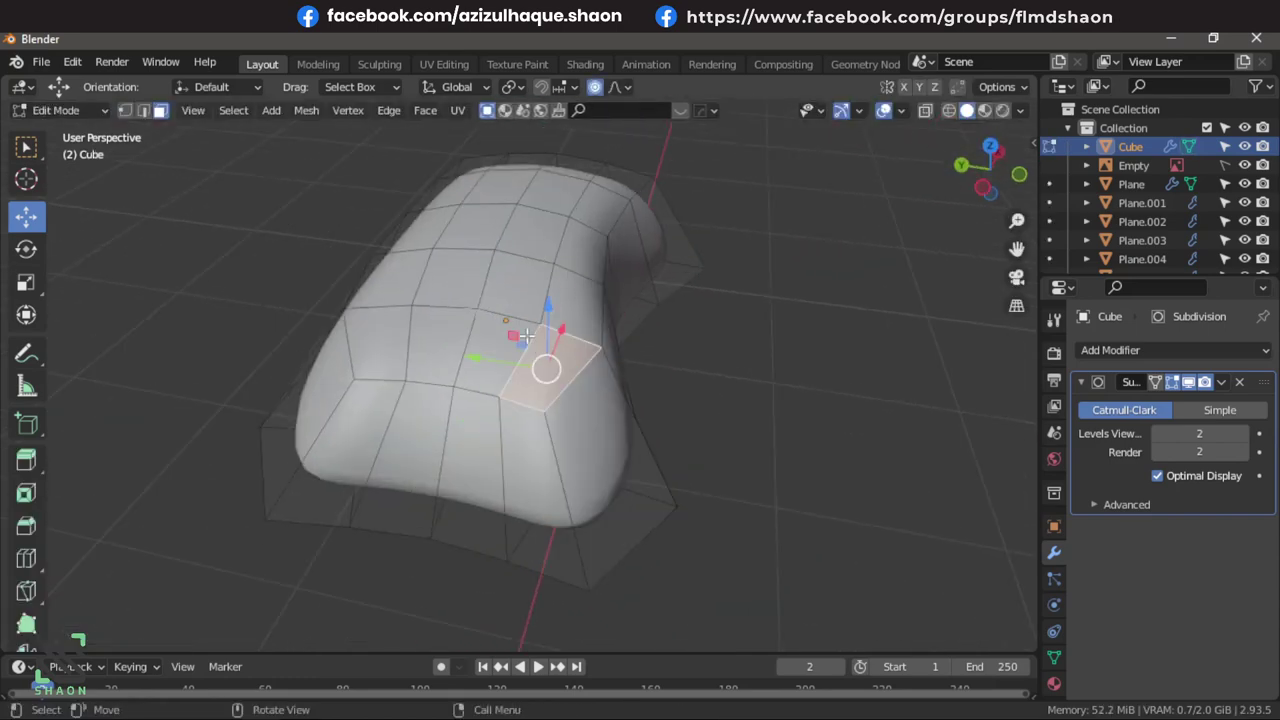
{"action": "scroll", "coordinate": [525, 335], "scroll_direction": "up", "scroll_amount": 3}
{"action": "key", "text": "alt+a"}
{"action": "left_click", "coordinate": [142, 110]}
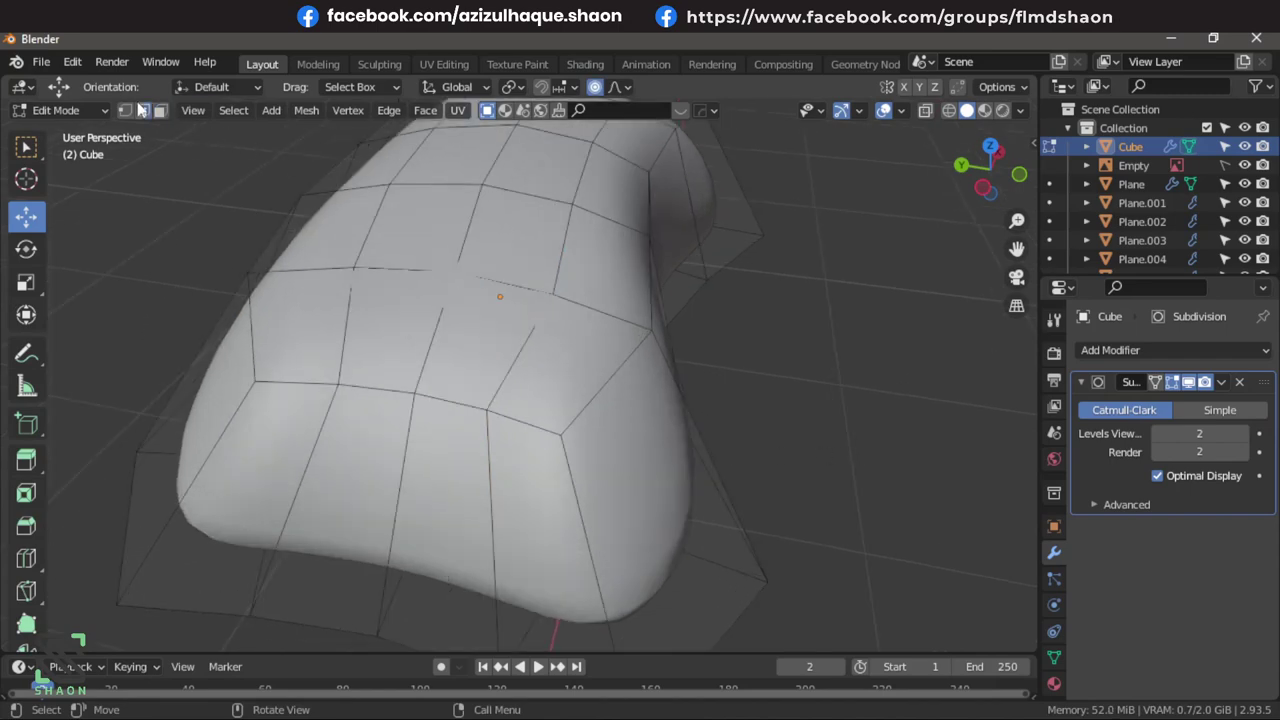
{"action": "left_click", "coordinate": [496, 489]}
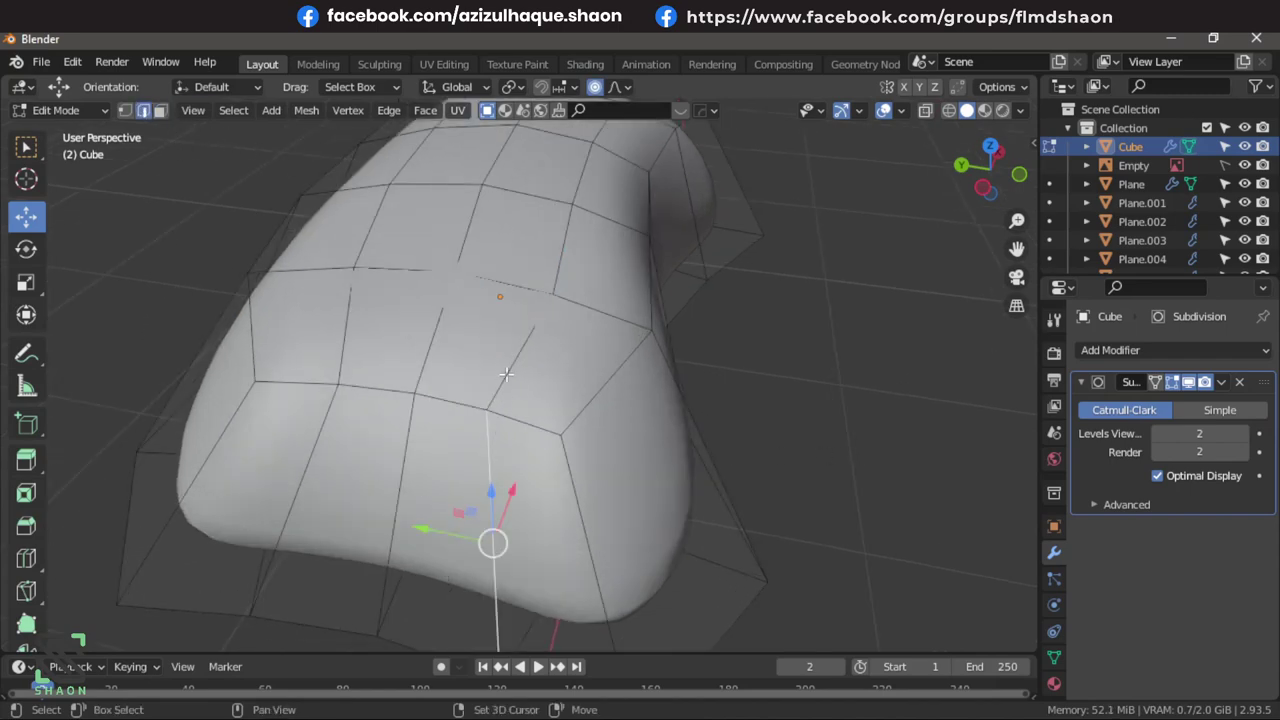
{"action": "middle_click_drag", "start_coordinate": [686, 320], "coordinate": [534, 300]}
{"action": "left_click", "coordinate": [473, 294], "text": "shift"}
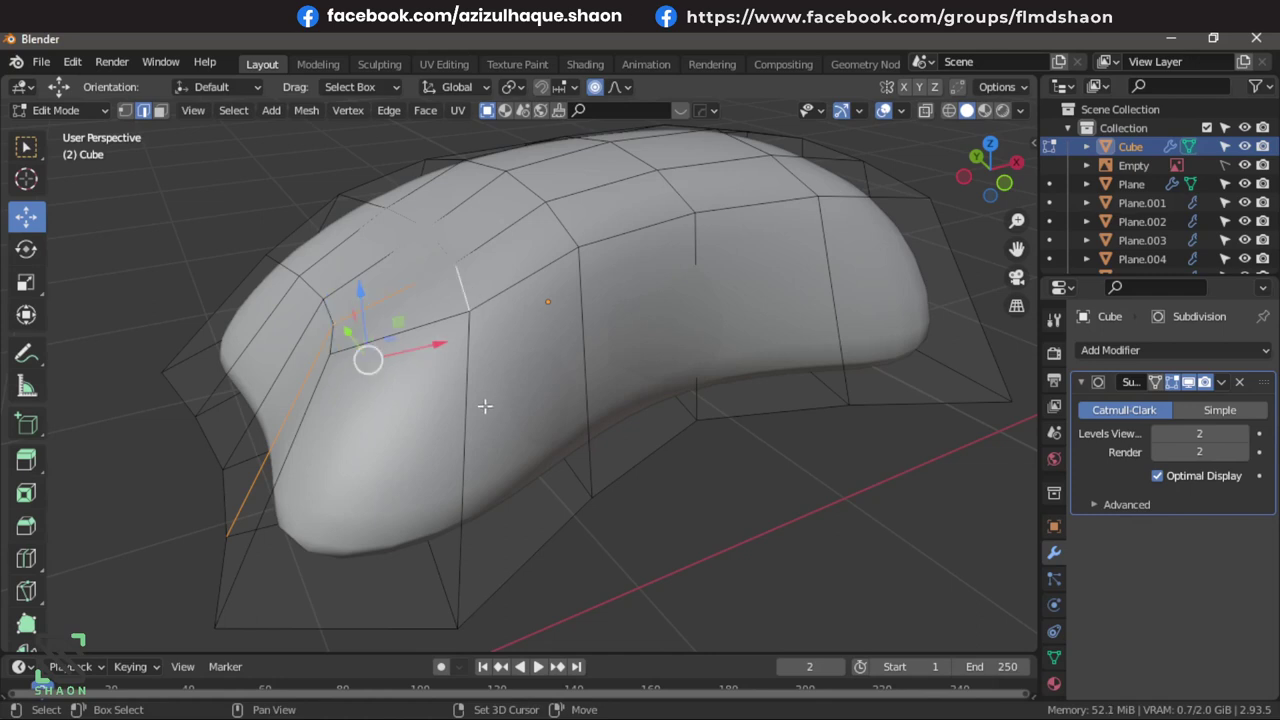
{"action": "left_click", "coordinate": [463, 422], "text": "shift"}
Bridge the selected edge loops and bevel the edges.
{"action": "key", "text": "ctrl+e"}
{"action": "left_click", "coordinate": [569, 234]}
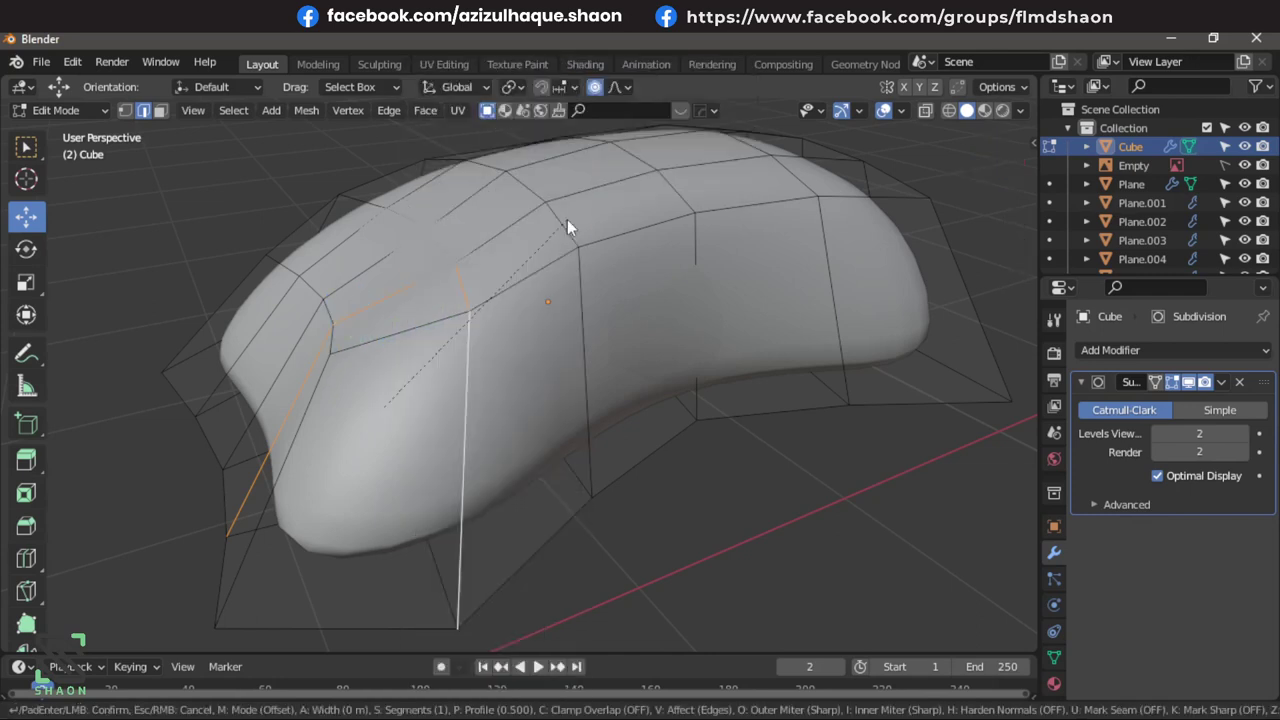
{"action": "key", "text": "ctrl+b"}
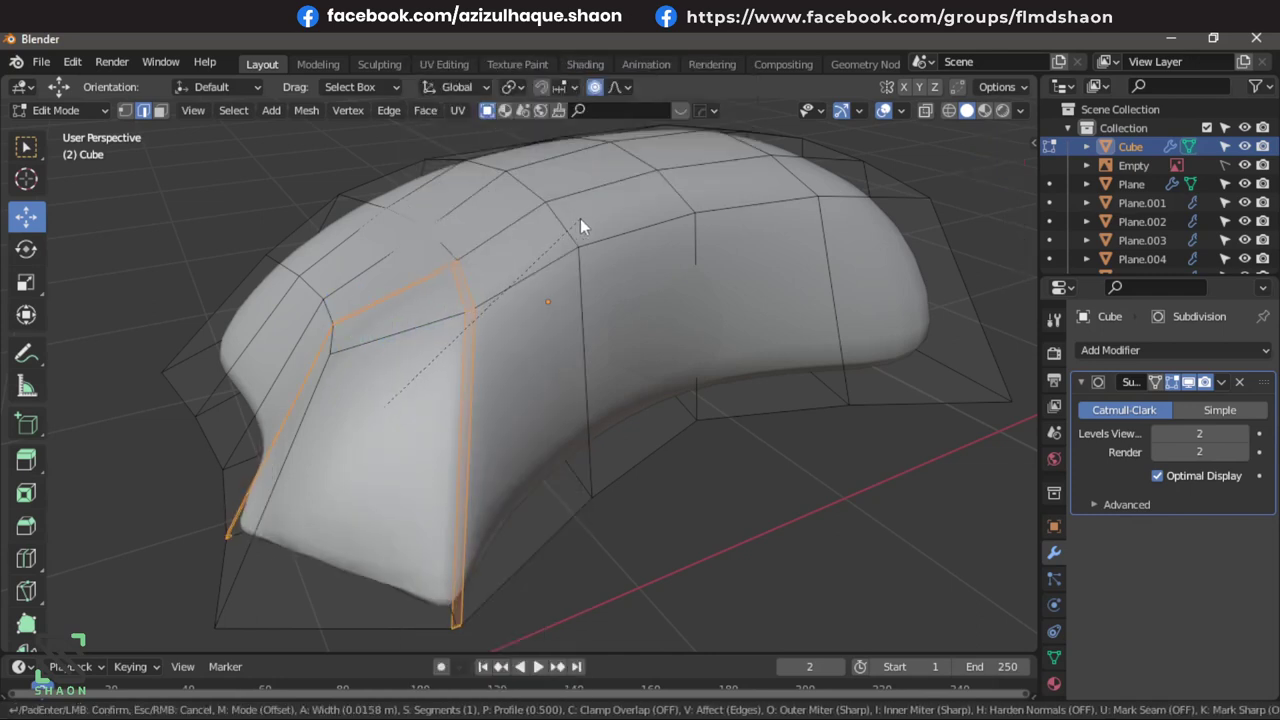
{"action": "left_click", "coordinate": [580, 226]}
Extrude the bevelled faces inward along their normals to form a thin groove.
{"action": "key", "text": "alt+e"}
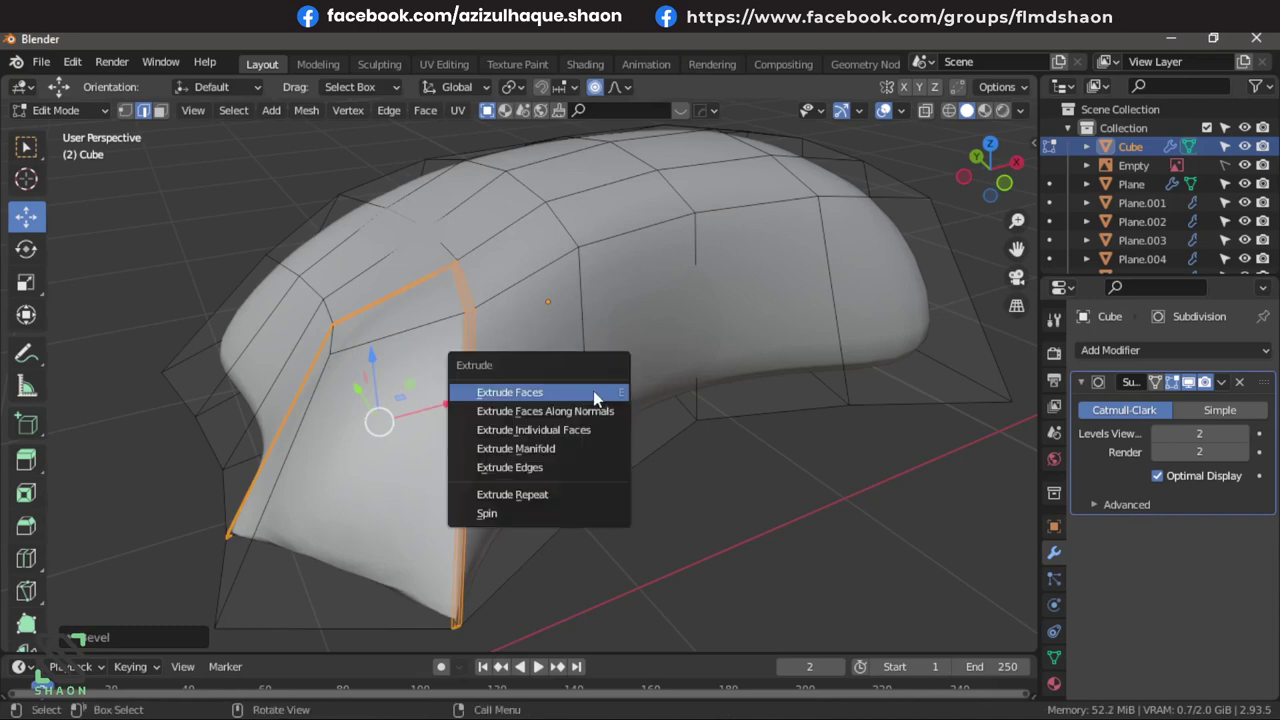
{"action": "left_click", "coordinate": [592, 408]}
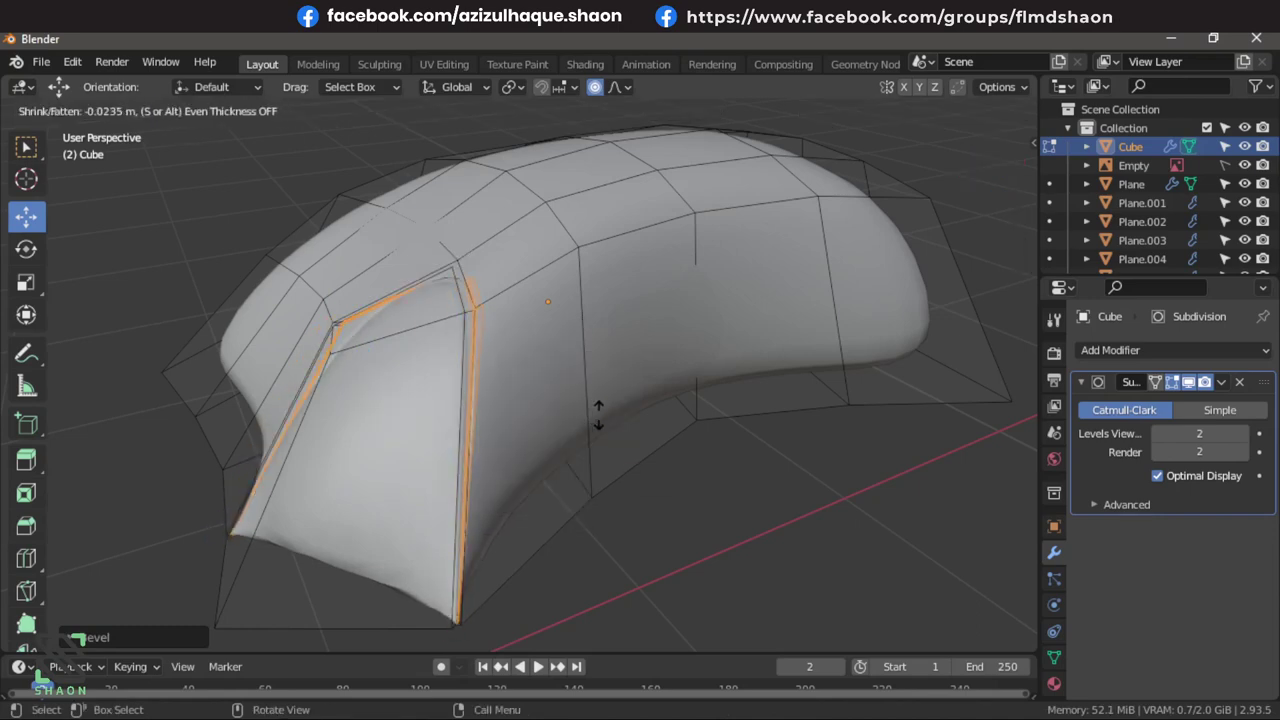
{"action": "left_click", "coordinate": [596, 413]}
{"action": "key", "text": "Tab"}
{"action": "mouse_move", "coordinate": [597, 414]}
{"action": "middle_mouse_down"}
{"action": "mouse_move", "coordinate": [535, 447]}
{"action": "mouse_move", "coordinate": [656, 466]}
{"action": "middle_mouse_up"}
{"action": "scroll", "coordinate": [582, 430], "scroll_direction": "up", "scroll_amount": 2}
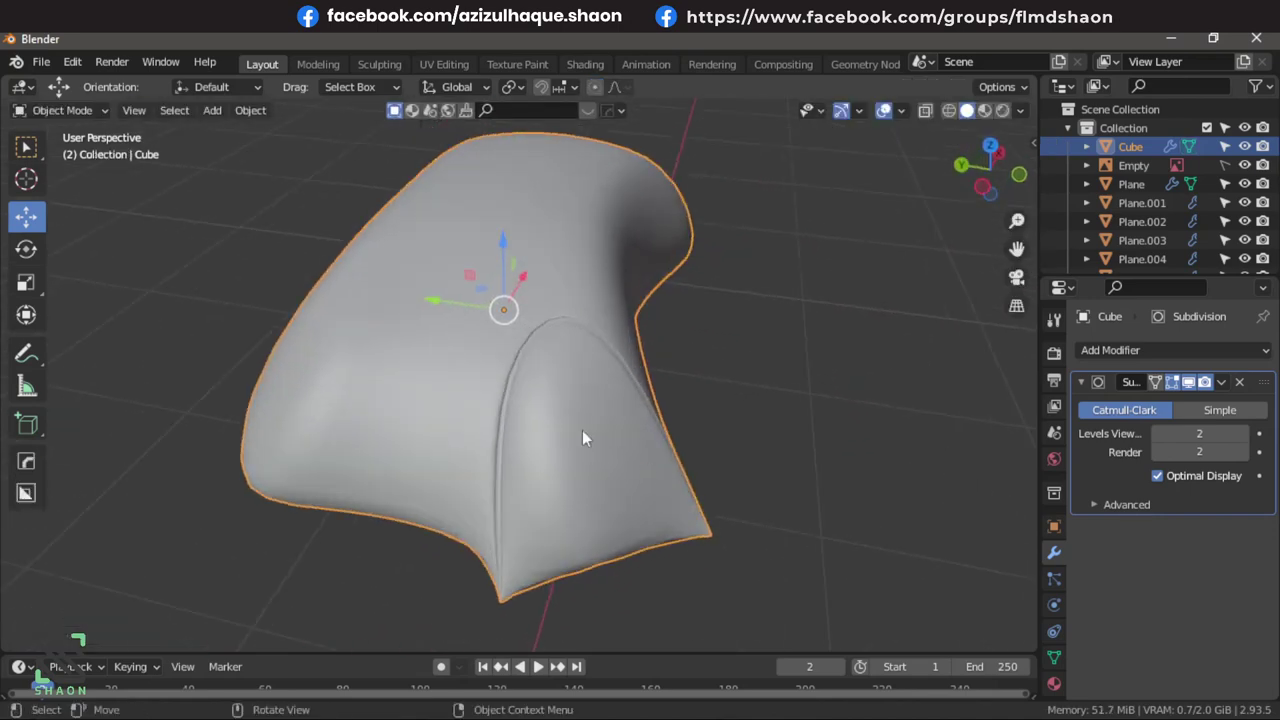
{"action": "mouse_move", "coordinate": [573, 447]}
{"action": "middle_mouse_down"}
{"action": "mouse_move", "coordinate": [686, 418]}
{"action": "mouse_move", "coordinate": [495, 427]}
{"action": "mouse_move", "coordinate": [512, 428]}
{"action": "mouse_move", "coordinate": [440, 360]}
{"action": "middle_mouse_up"}
Select the edge loop running down the front of the mouse body.
{"action": "key", "text": "Tab"}
{"action": "left_click", "coordinate": [440, 360]}
{"action": "left_click", "coordinate": [440, 360], "text": "alt"}
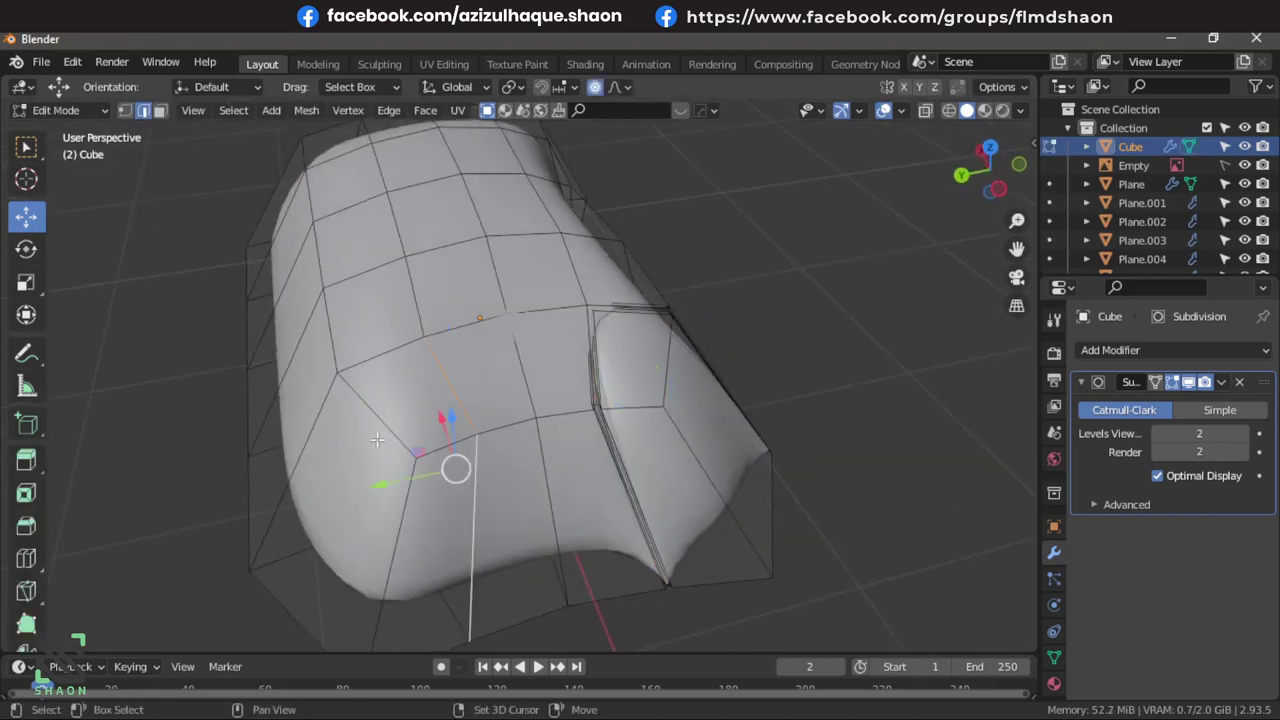
{"action": "left_click", "coordinate": [355, 437], "text": "shift"}
{"action": "mouse_move", "coordinate": [355, 437]}
{"action": "middle_mouse_down"}
{"action": "mouse_move", "coordinate": [450, 390]}
{"action": "mouse_move", "coordinate": [497, 330]}
{"action": "middle_mouse_up"}
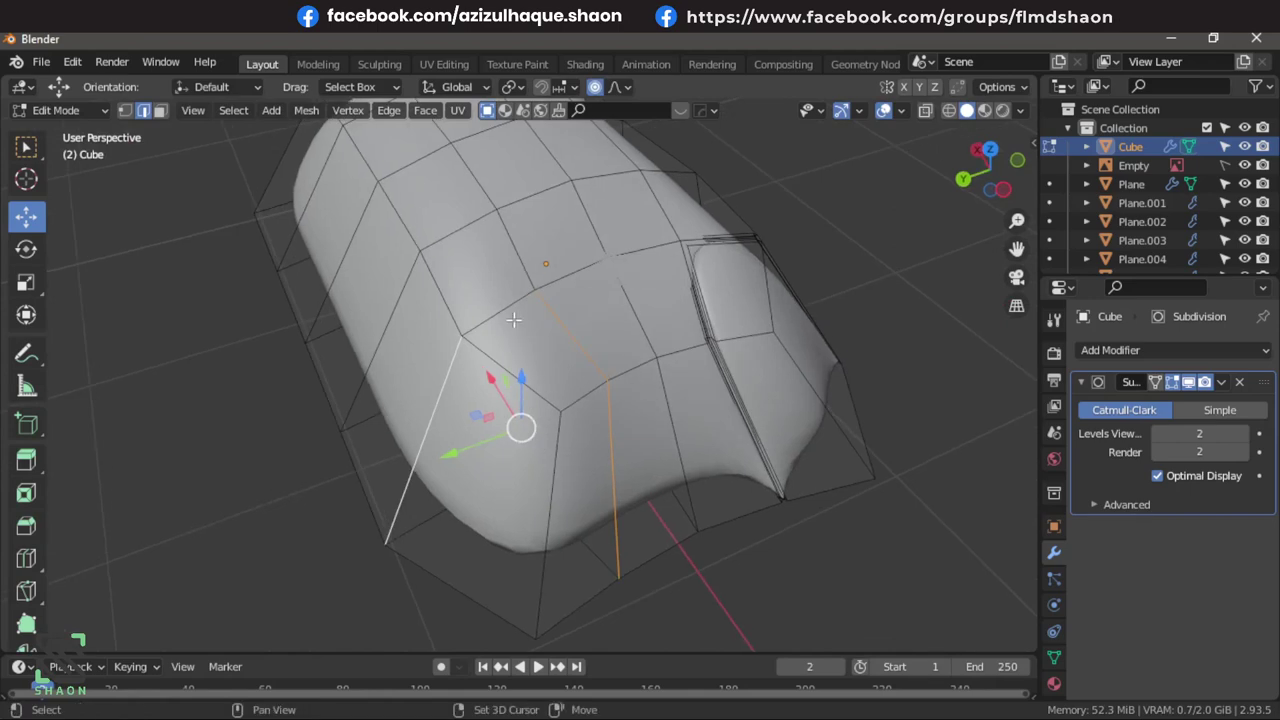
{"action": "left_click", "coordinate": [497, 315], "text": "shift"}
{"action": "mouse_move", "coordinate": [560, 415]}
{"action": "middle_mouse_down"}
{"action": "mouse_move", "coordinate": [443, 423]}
{"action": "mouse_move", "coordinate": [486, 366]}
{"action": "middle_mouse_up"}
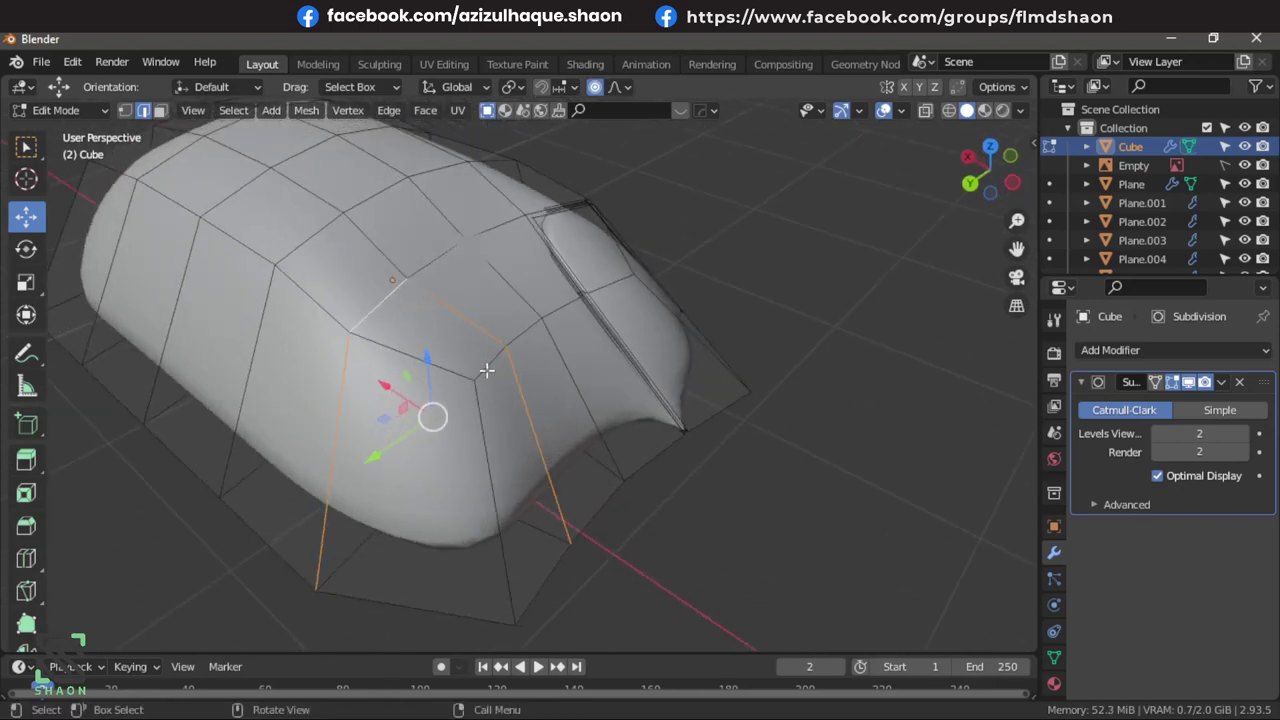
Bevel the edge loop and extrude it inward along normals to form the button-split groove.
{"action": "right_click", "coordinate": [485, 348]}
{"action": "left_click", "coordinate": [508, 219]}
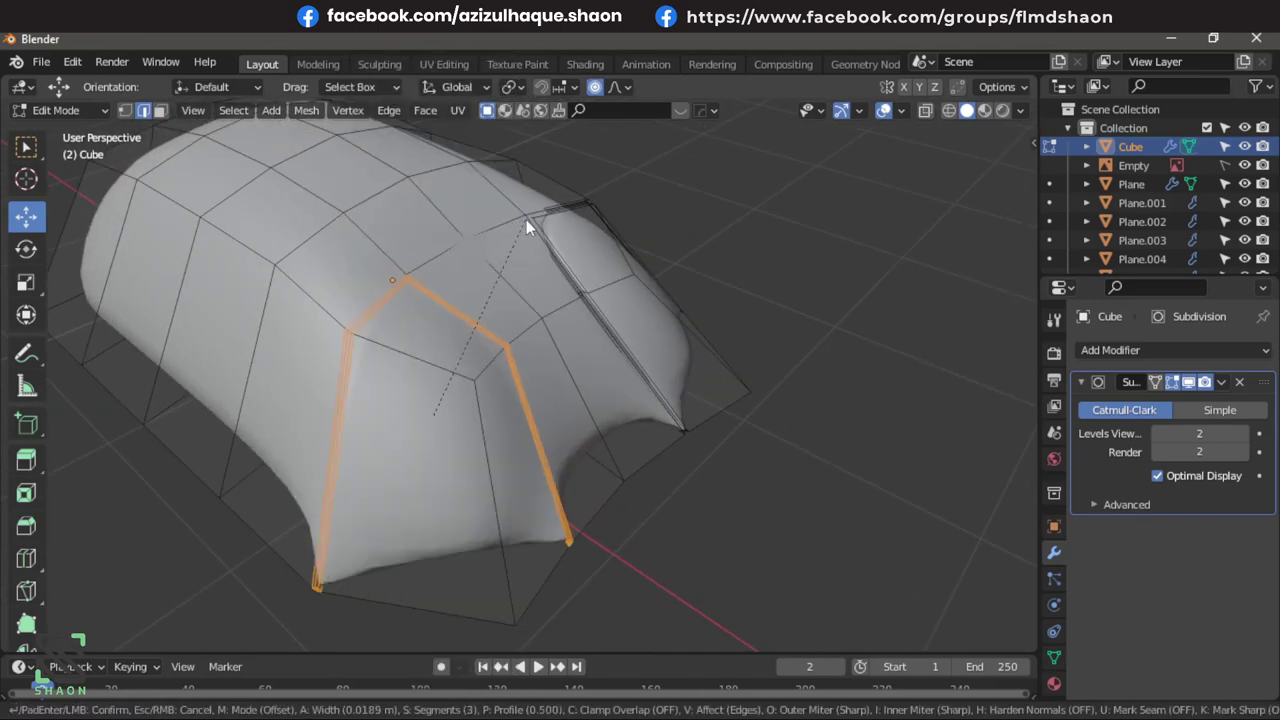
{"action": "left_click", "coordinate": [526, 219]}
{"action": "key", "text": "alt+e"}
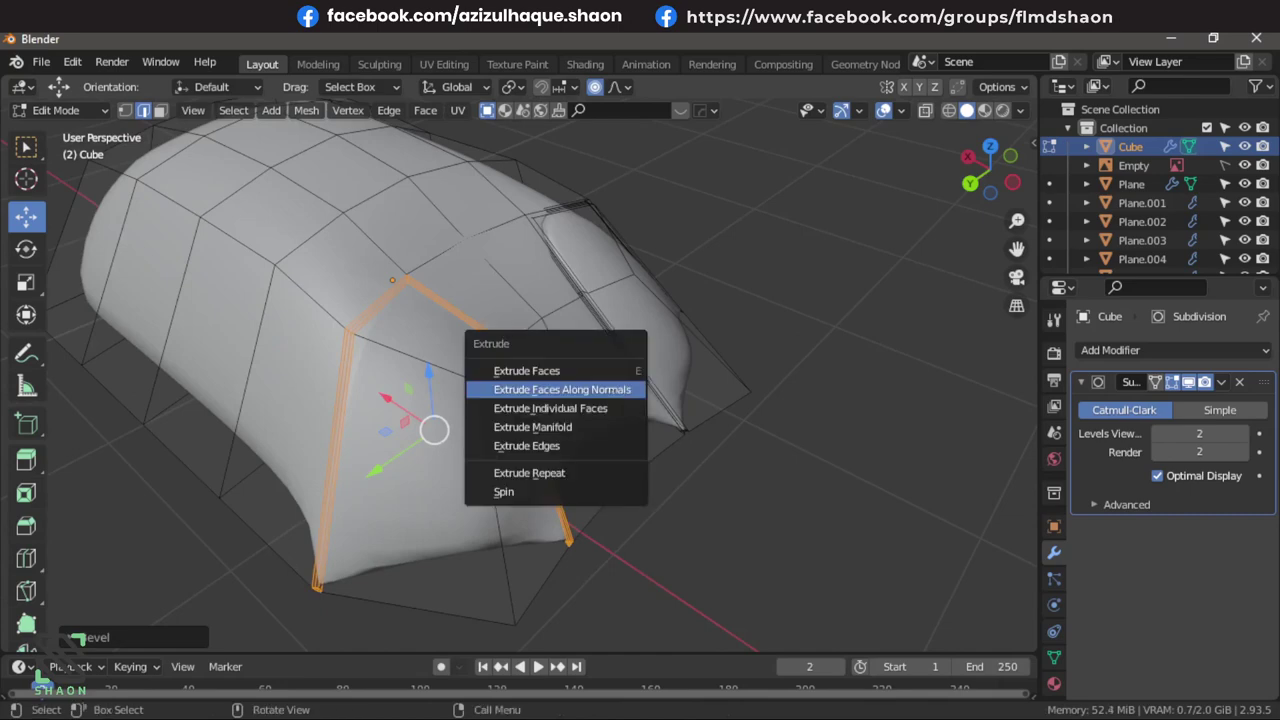
{"action": "left_click", "coordinate": [560, 389]}
{"action": "key", "text": "Tab"}
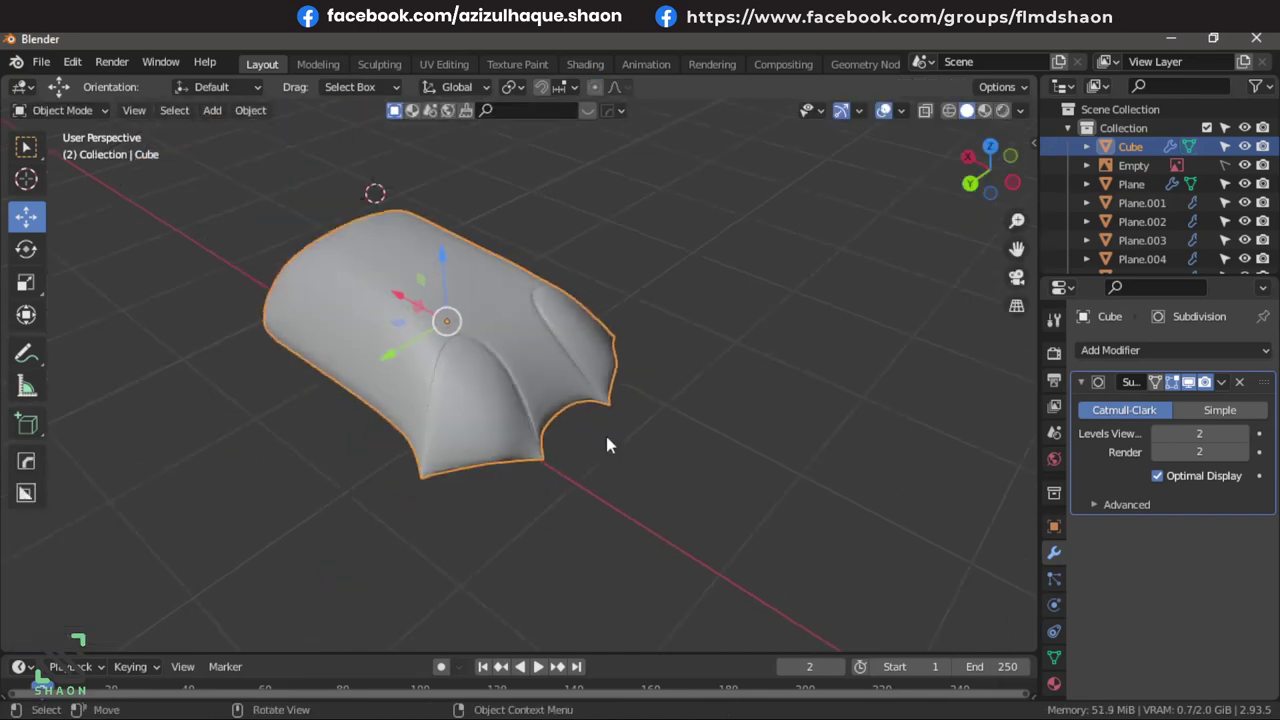
{"action": "mouse_move", "coordinate": [607, 445]}
{"action": "middle_mouse_down"}
{"action": "mouse_move", "coordinate": [643, 450]}
{"action": "mouse_move", "coordinate": [770, 409]}
{"action": "mouse_move", "coordinate": [676, 308]}
{"action": "mouse_move", "coordinate": [707, 461]}
{"action": "mouse_move", "coordinate": [417, 436]}
{"action": "mouse_move", "coordinate": [651, 402]}
{"action": "mouse_move", "coordinate": [813, 447]}
{"action": "mouse_move", "coordinate": [507, 392]}
{"action": "middle_mouse_up"}
{"action": "key", "text": "KP_7"}
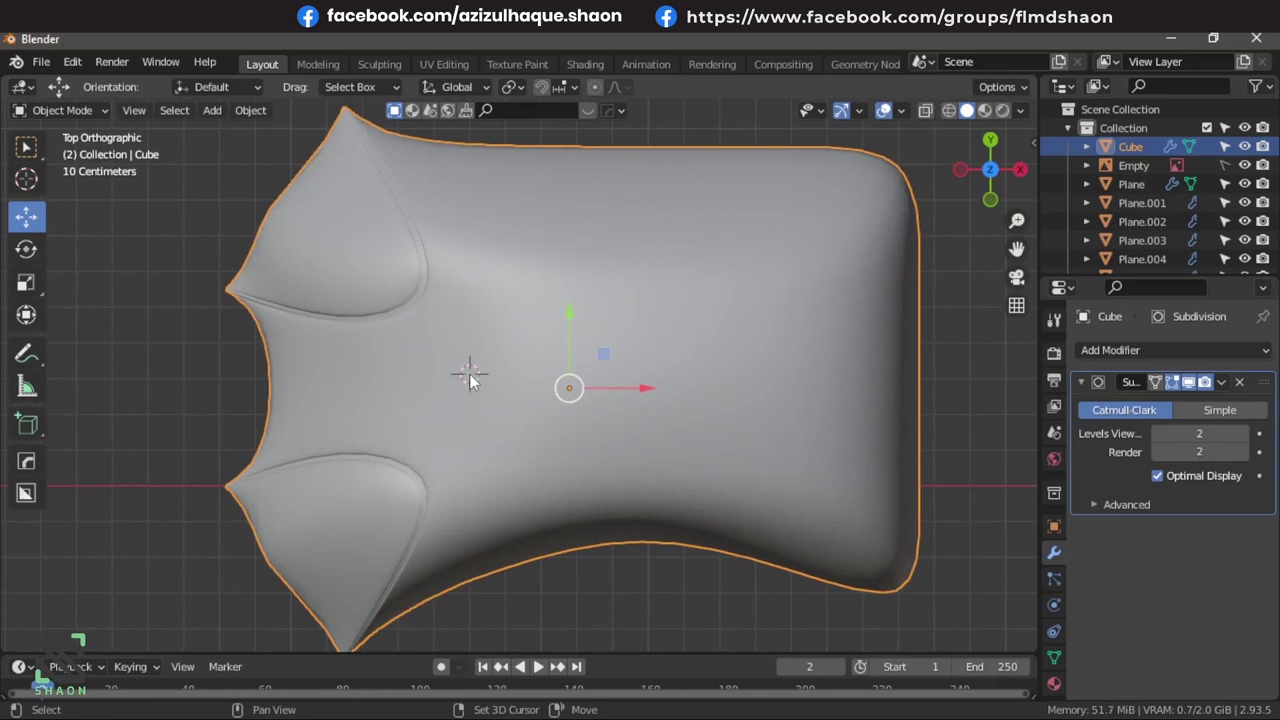
Add a small cylinder and rotate it 90° on X so it stands on edge.
{"action": "key", "text": "shift+a"}
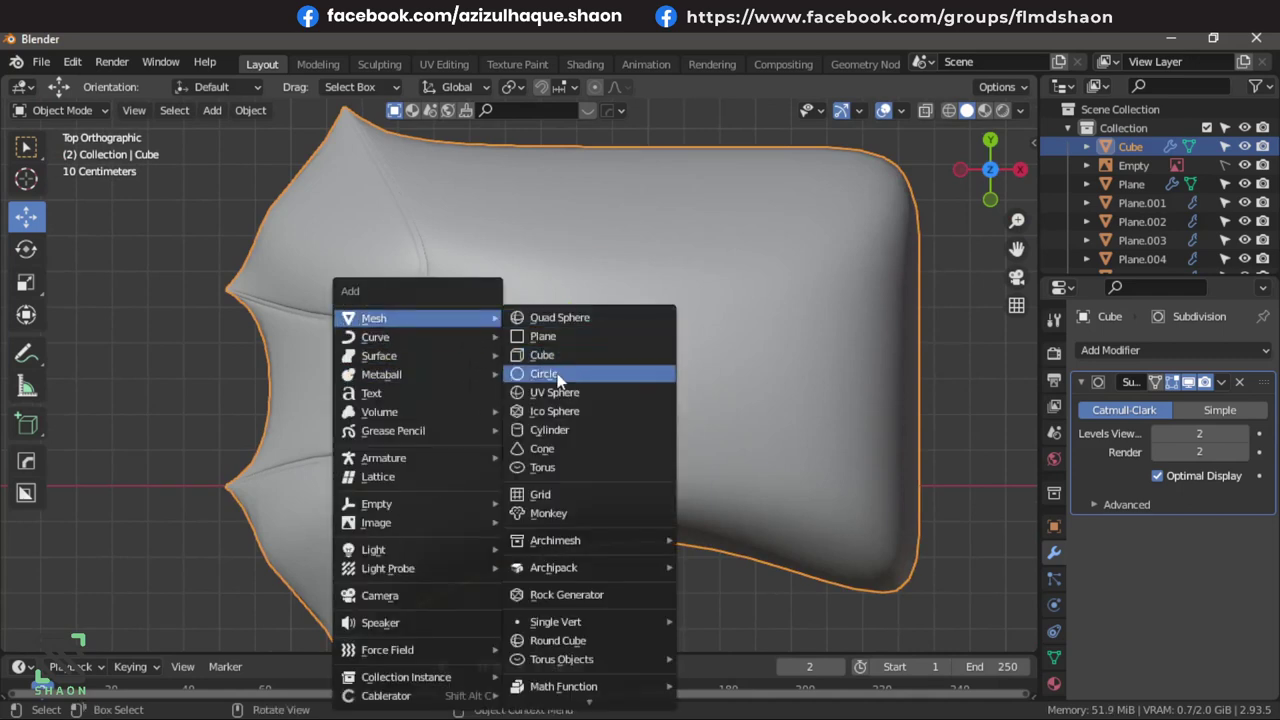
{"action": "left_click", "coordinate": [662, 434]}
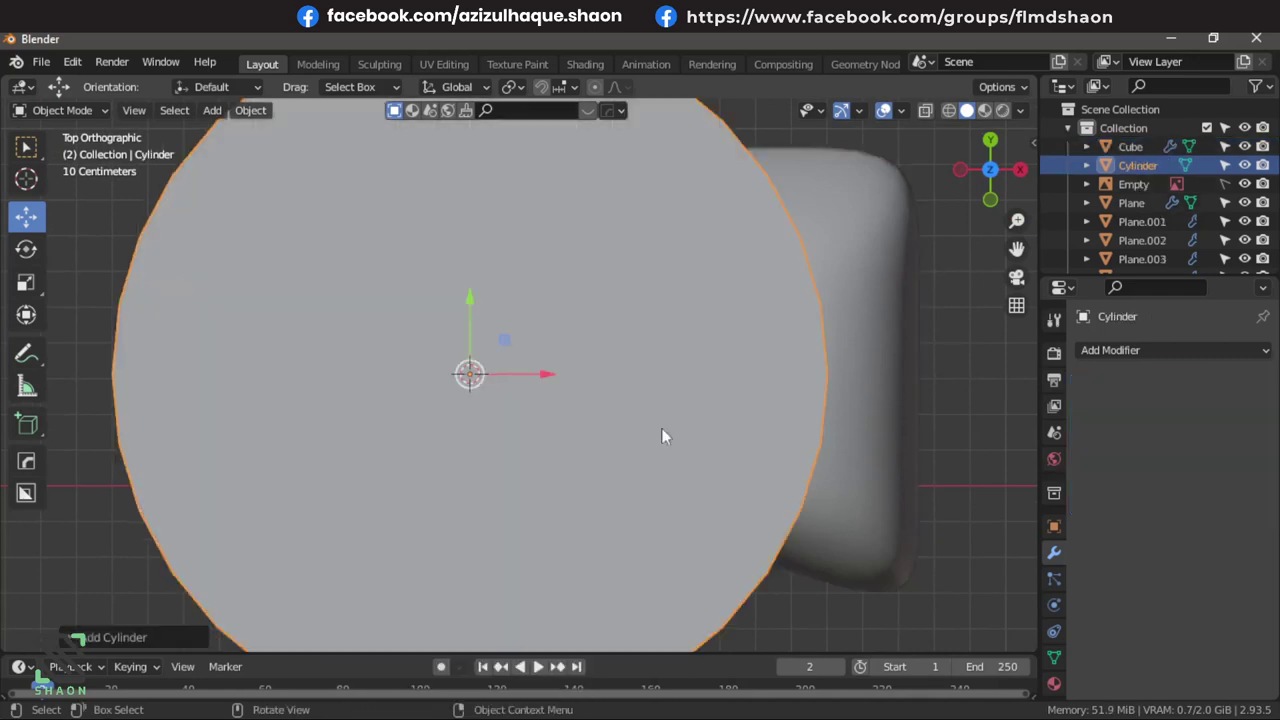
{"action": "key", "text": "s"}
{"action": "left_click", "coordinate": [592, 362]}
{"action": "type", "text": "rx90"}
{"action": "key", "text": "Return"}
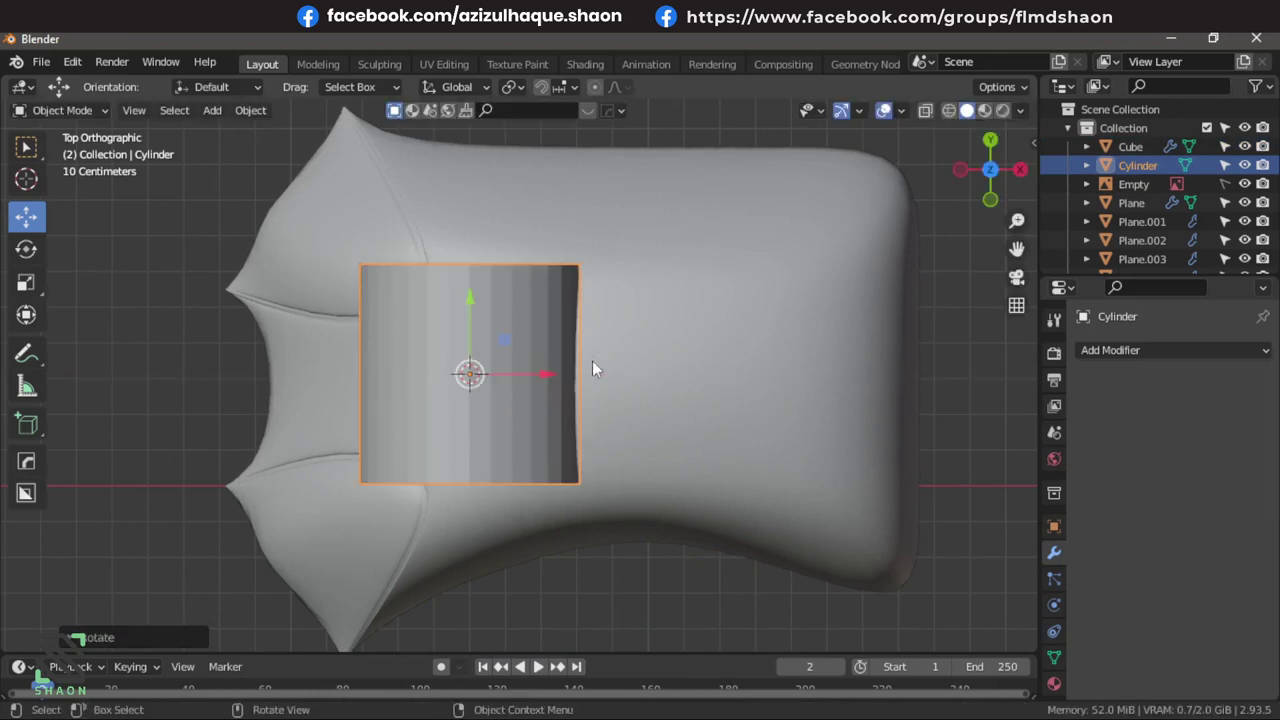
{"action": "key", "text": "s"}
{"action": "key", "text": "y"}
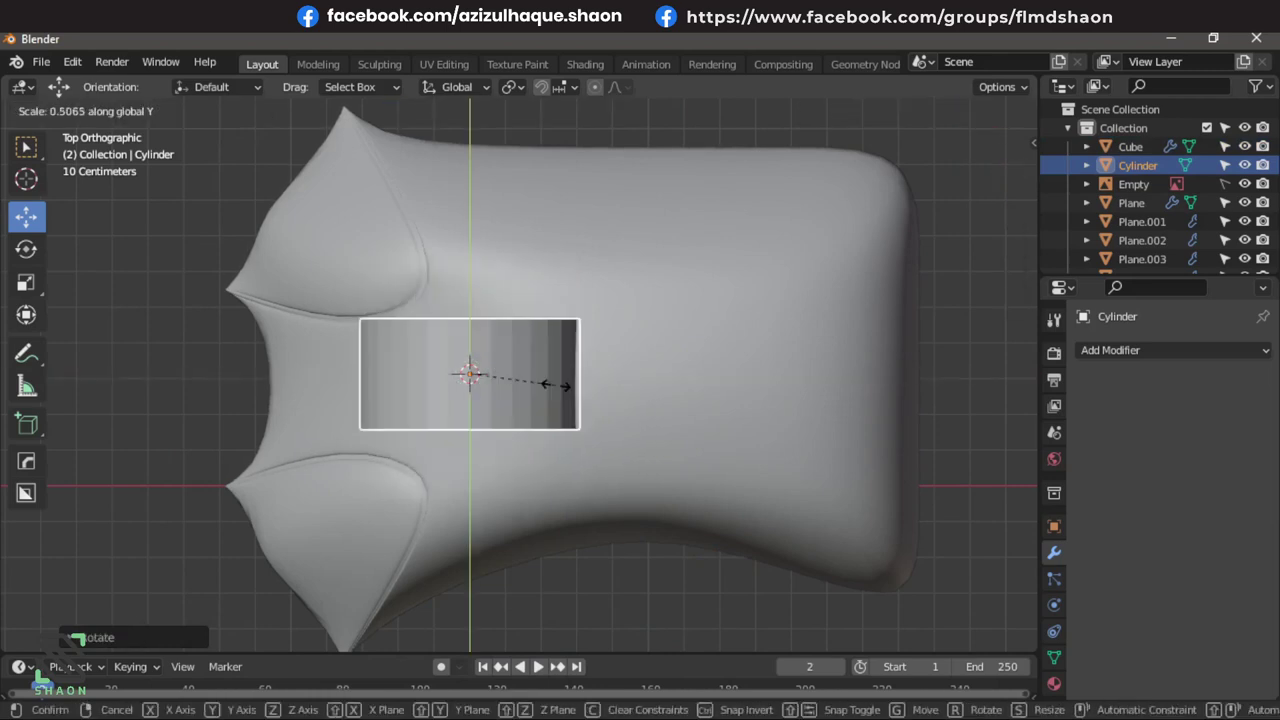
{"action": "key", "text": "y"}
{"action": "key", "text": "y"}
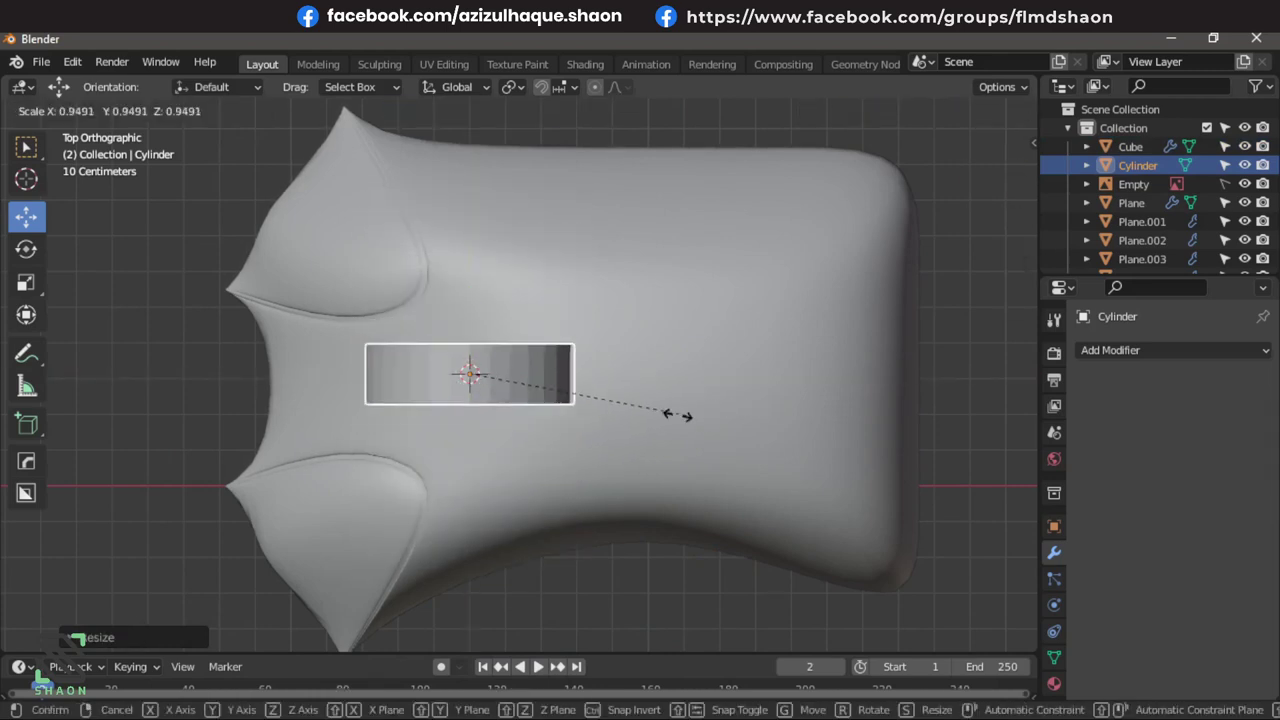
{"action": "left_click", "coordinate": [623, 419]}
Move the cylinder onto the mouse top and shrink it to about 0.71 as the scroll wheel.
{"action": "key", "text": "KP_3"}
{"action": "key", "text": "KP_1"}
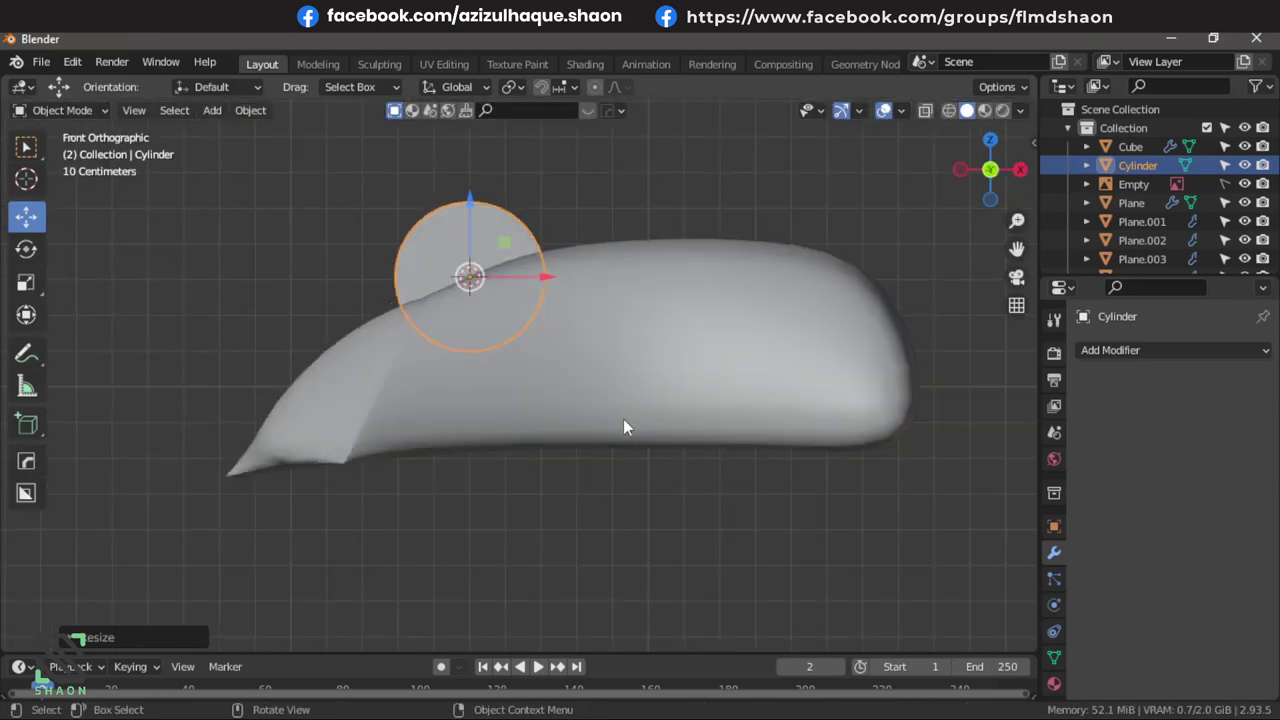
{"action": "key", "text": "g"}
{"action": "left_click", "coordinate": [470, 380]}
{"action": "key", "text": "s"}
{"action": "left_click", "coordinate": [565, 347]}
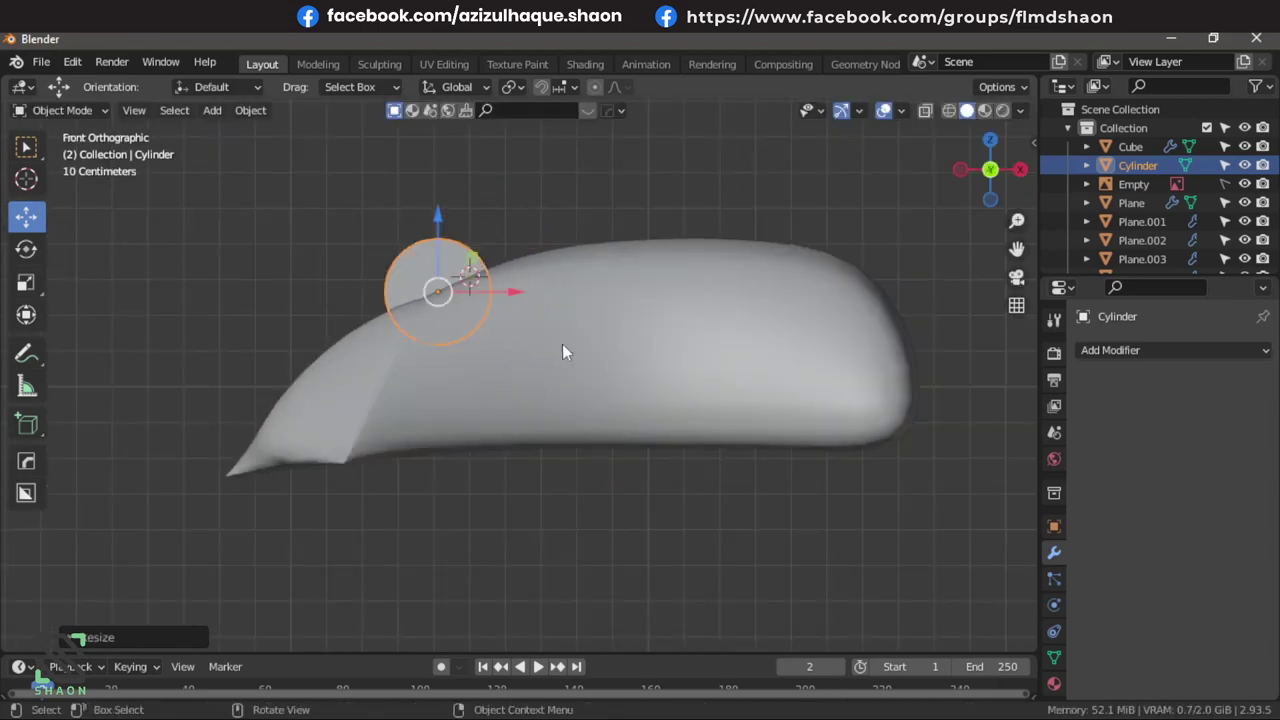
{"action": "mouse_move", "coordinate": [563, 352]}
{"action": "middle_mouse_down"}
{"action": "mouse_move", "coordinate": [615, 378]}
{"action": "mouse_move", "coordinate": [726, 398]}
{"action": "mouse_move", "coordinate": [697, 423]}
{"action": "middle_mouse_up"}
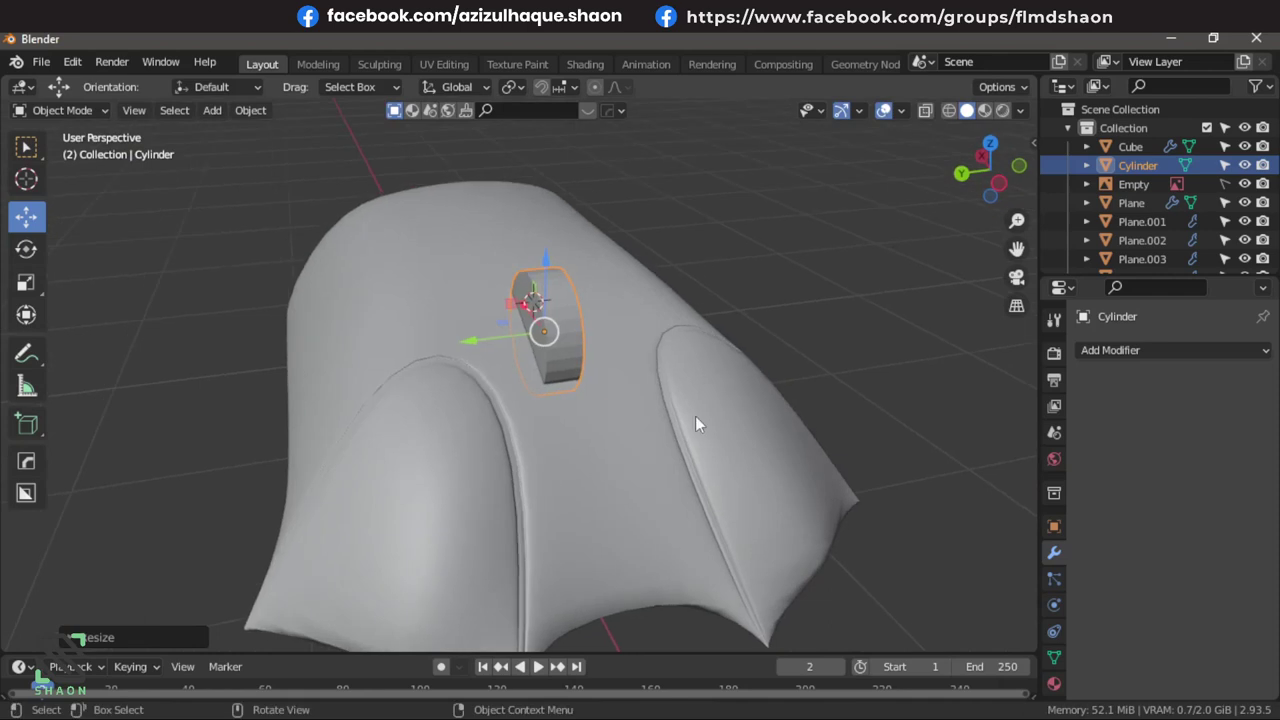
{"action": "key", "text": "KP_7"}
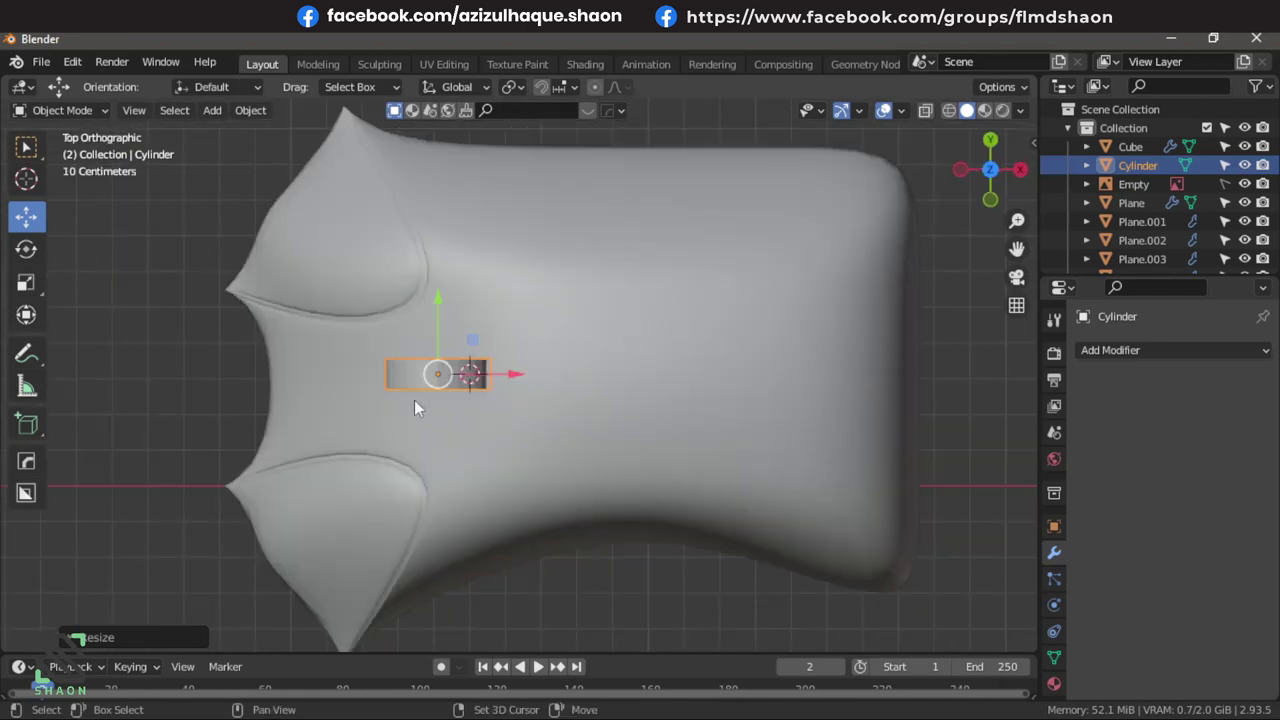
Duplicate the wheel in place, enlarge the copy as a cutter, and add the mouse body to the selection.
{"action": "key", "text": "shift+d"}
{"action": "right_click", "coordinate": [414, 400]}
{"action": "key", "text": "s"}
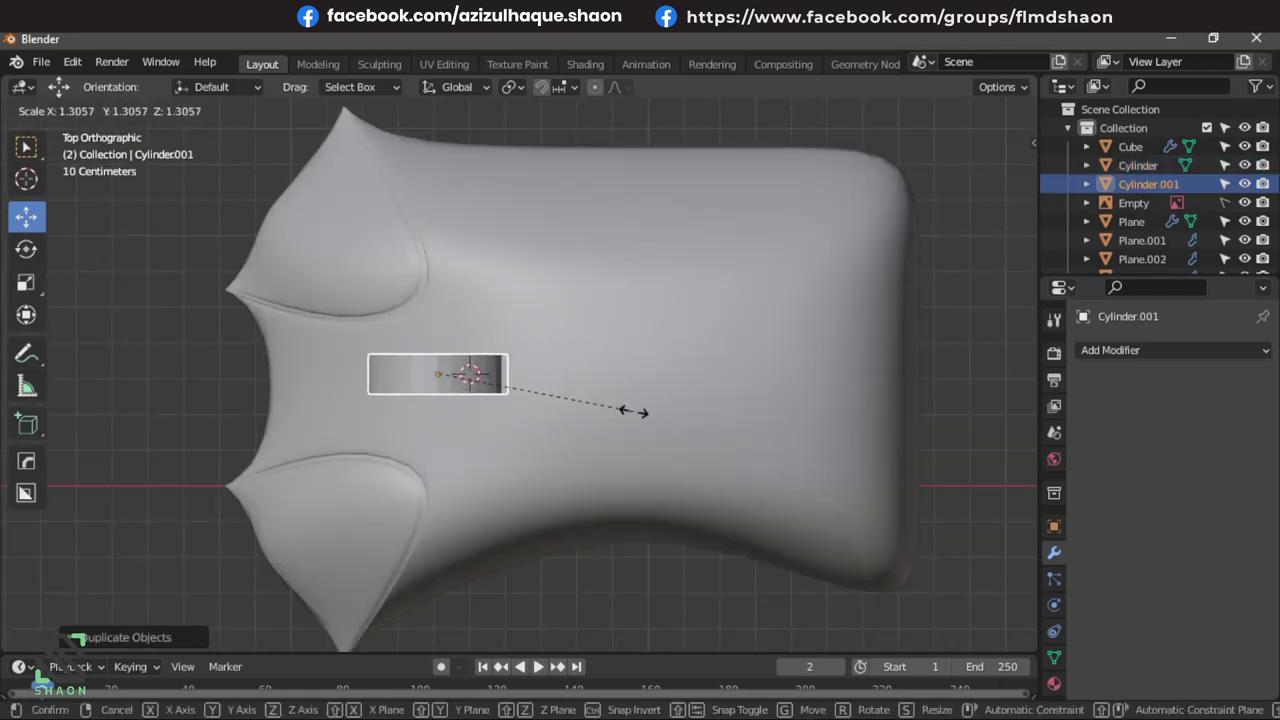
{"action": "left_click", "coordinate": [637, 420]}
{"action": "left_click", "coordinate": [608, 301], "text": "shift"}
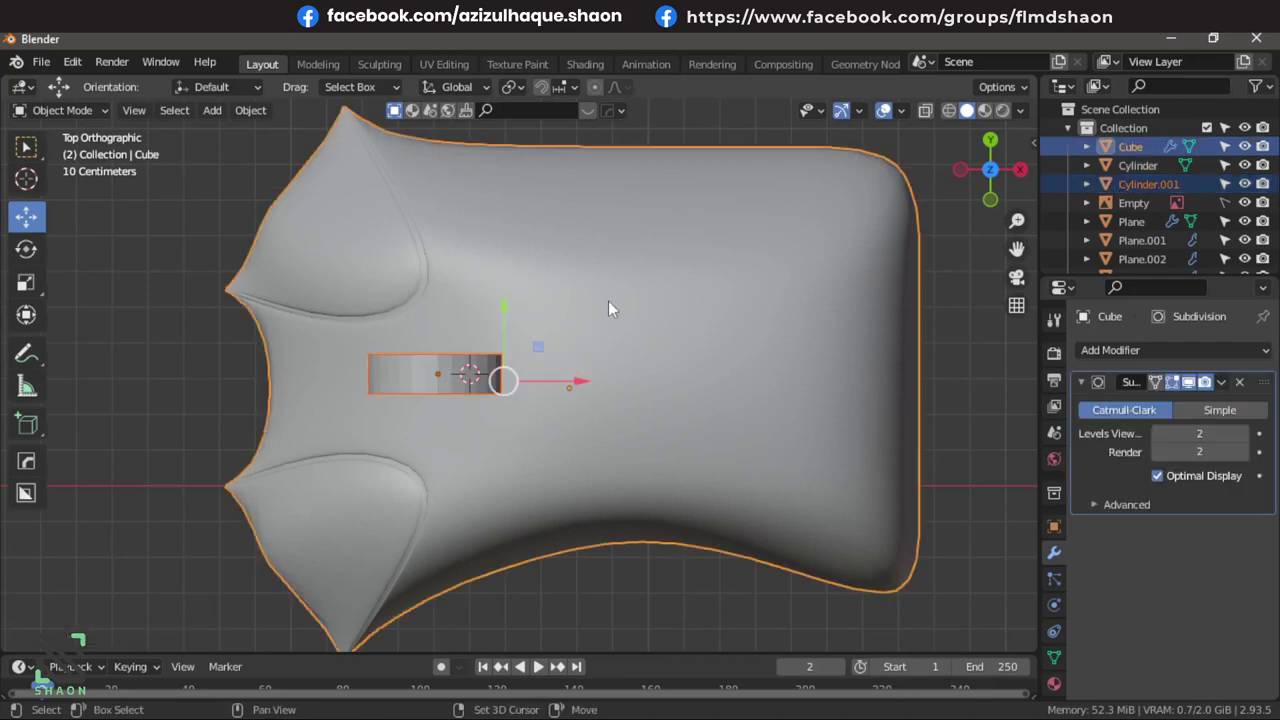
Cut the larger cylinder out of the mouse body with a HardOps Difference boolean.
{"action": "key", "text": "ctrl+KP_Subtract"}
{"action": "middle_click_drag", "start_coordinate": [608, 301], "coordinate": [603, 303]}
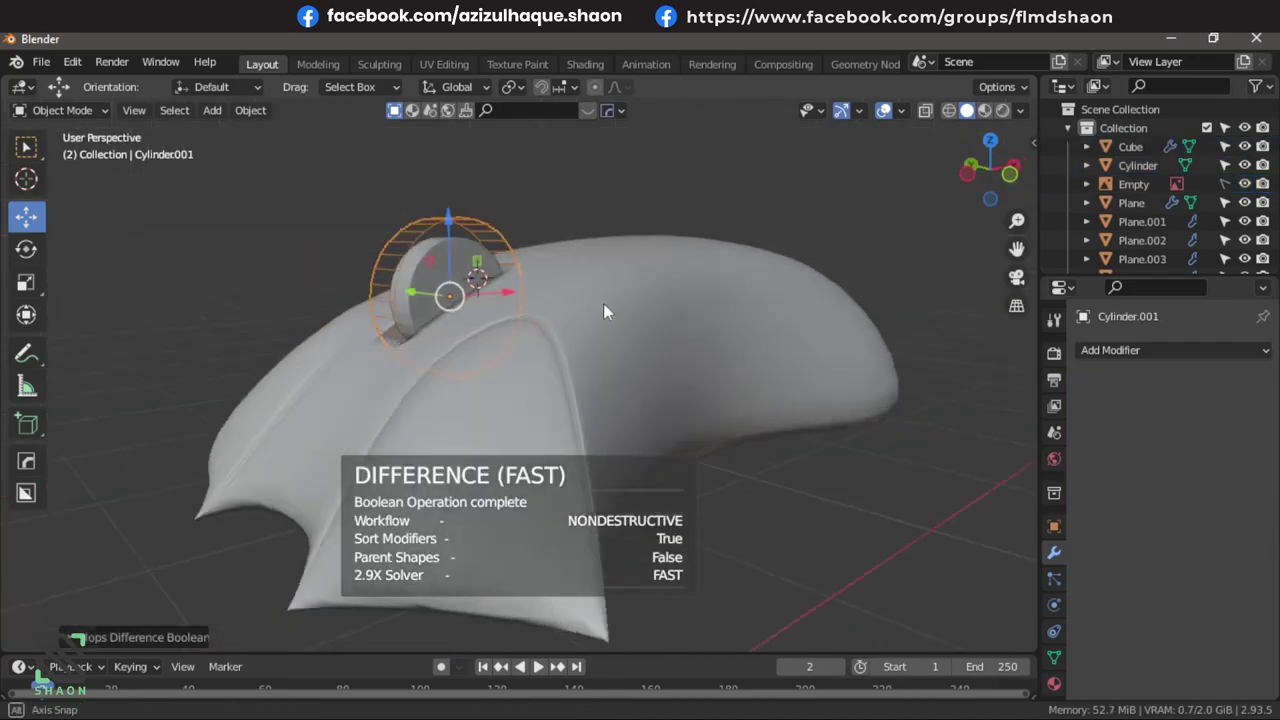
{"action": "mouse_move", "coordinate": [243, 212]}
{"action": "middle_mouse_down"}
{"action": "mouse_move", "coordinate": [559, 353]}
{"action": "mouse_move", "coordinate": [559, 388]}
{"action": "mouse_move", "coordinate": [503, 337]}
{"action": "middle_mouse_up"}
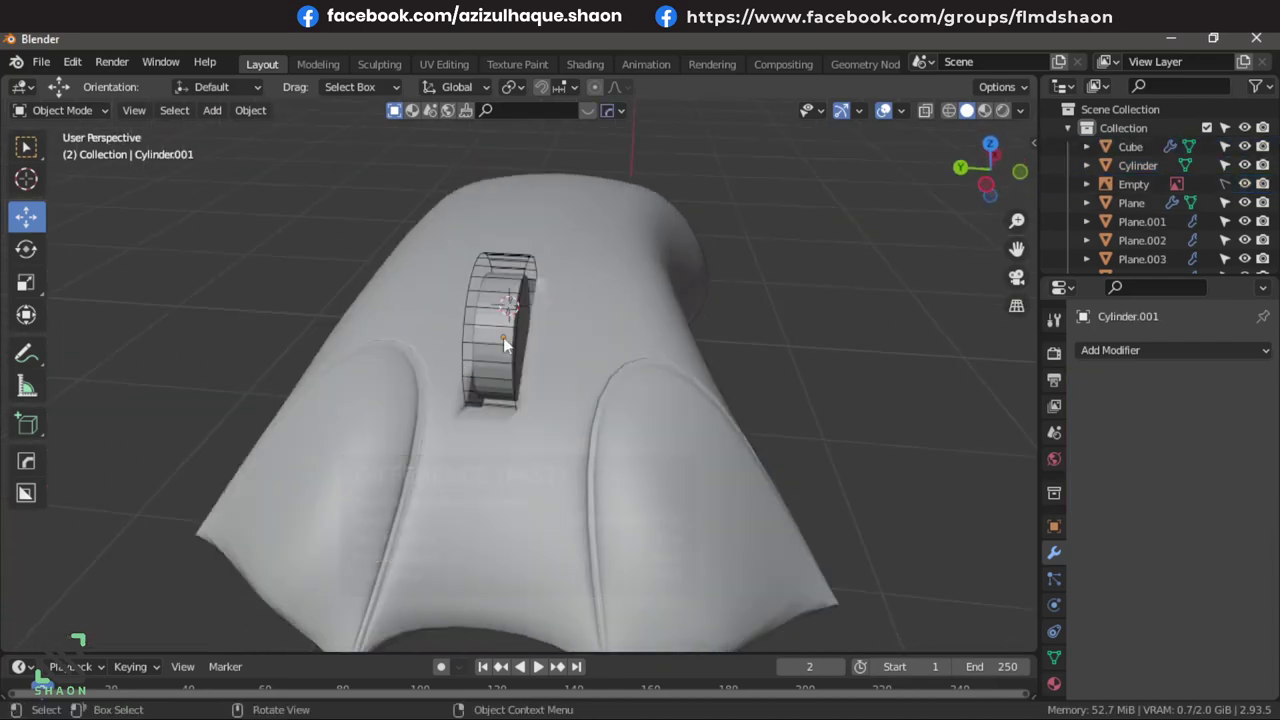
{"action": "mouse_move", "coordinate": [602, 362]}
{"action": "middle_mouse_down"}
{"action": "mouse_move", "coordinate": [674, 388]}
{"action": "mouse_move", "coordinate": [640, 397]}
{"action": "mouse_move", "coordinate": [736, 286]}
{"action": "middle_mouse_up"}
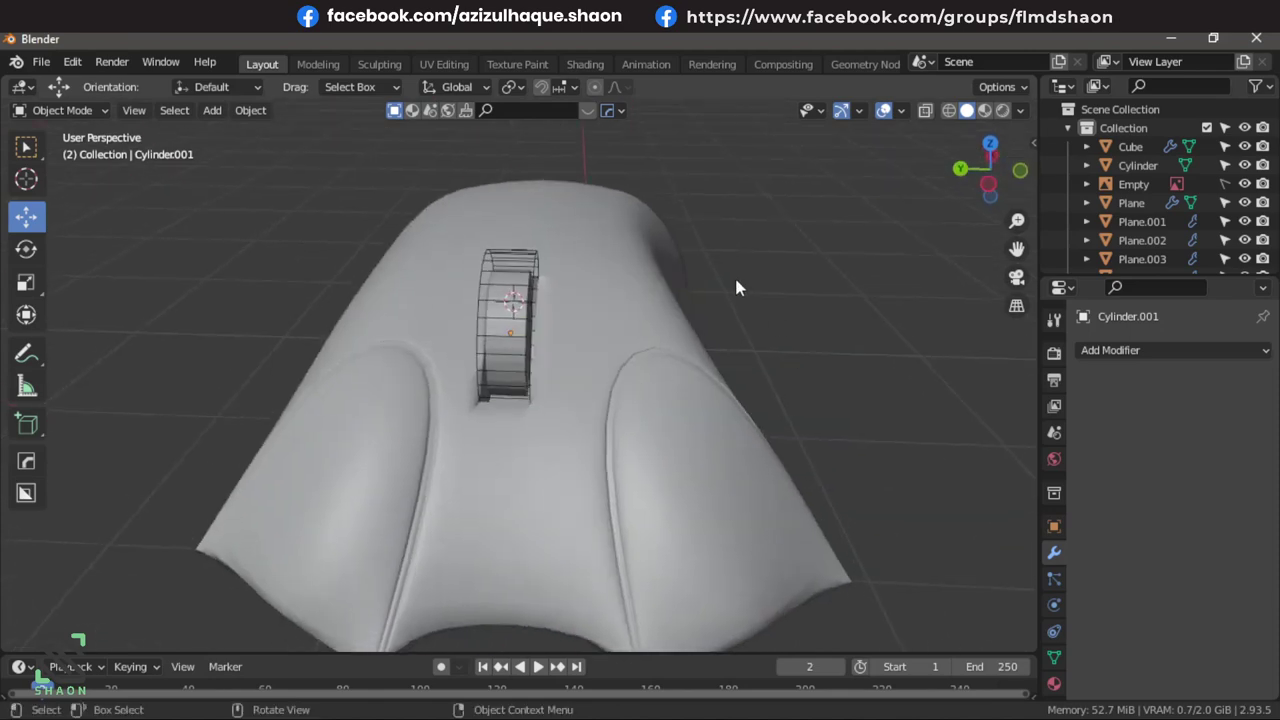
Apply the Boolean and Subdivision modifiers on the mouse body.
{"action": "left_click", "coordinate": [560, 256]}
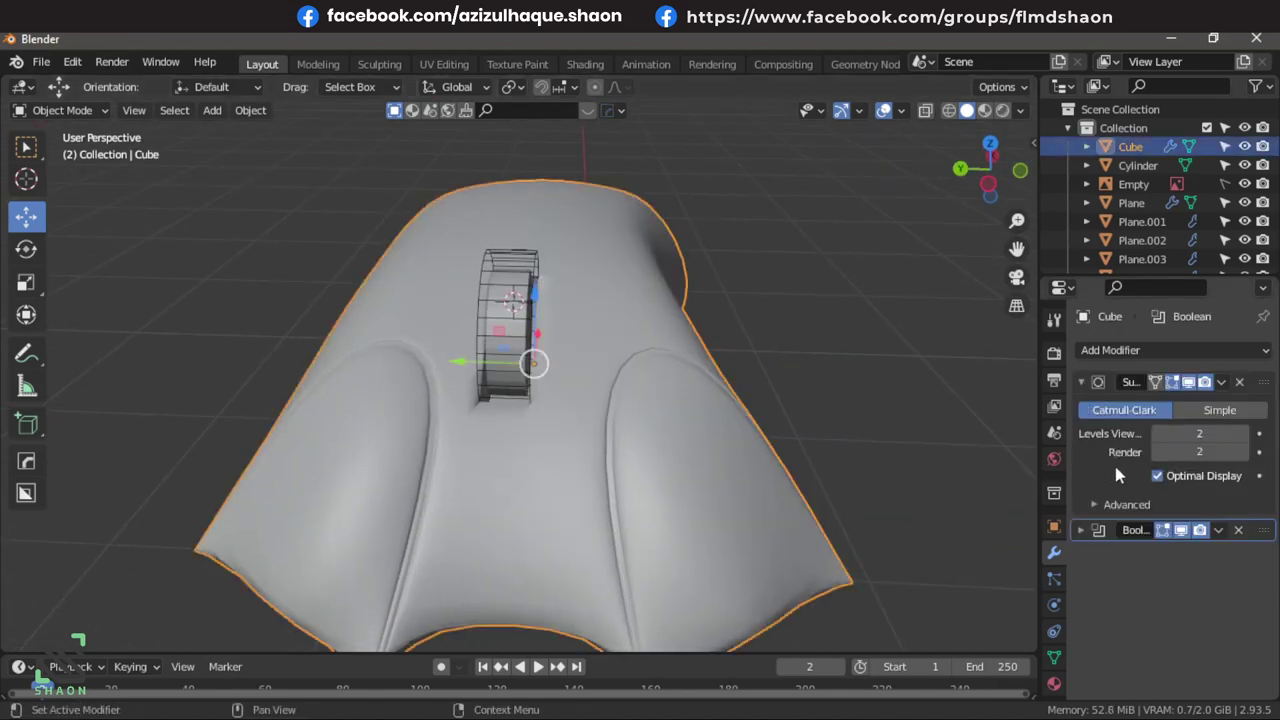
{"action": "left_click", "coordinate": [1219, 530]}
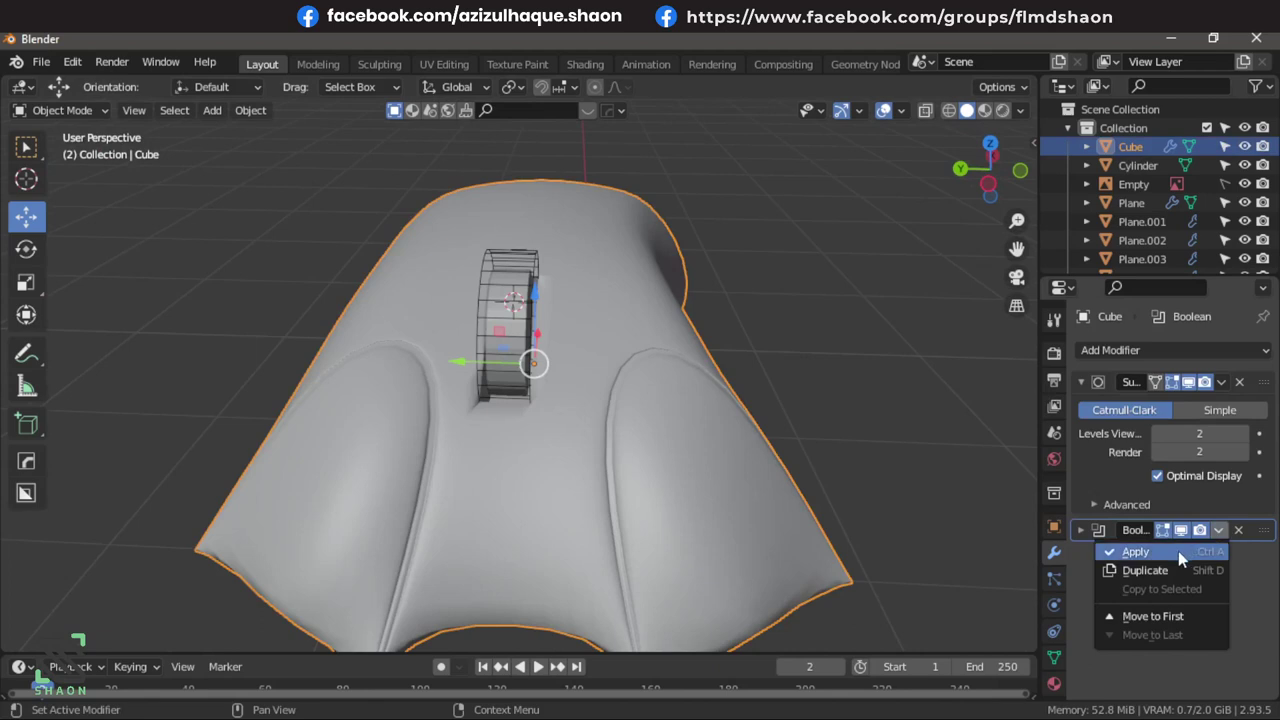
{"action": "left_click", "coordinate": [1178, 551]}
{"action": "left_click", "coordinate": [1220, 382]}
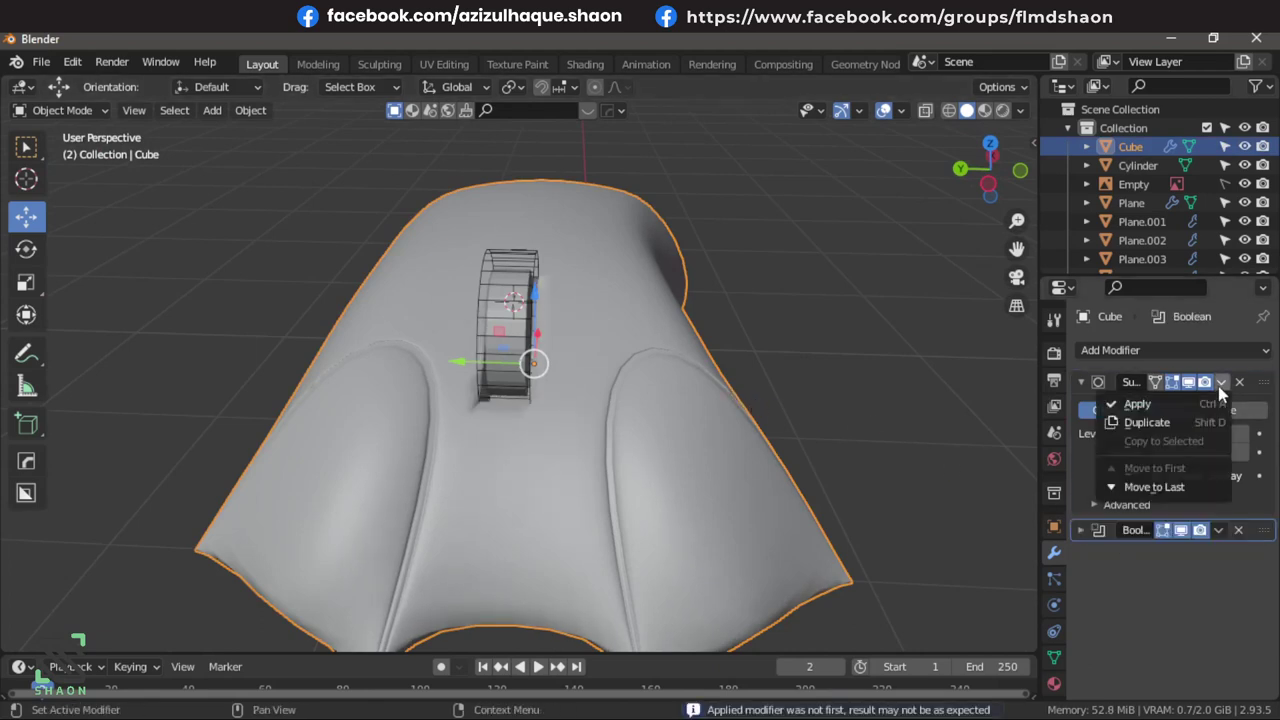
{"action": "left_click", "coordinate": [1194, 408]}
{"action": "left_click", "coordinate": [1219, 382]}
{"action": "left_click", "coordinate": [1183, 420]}
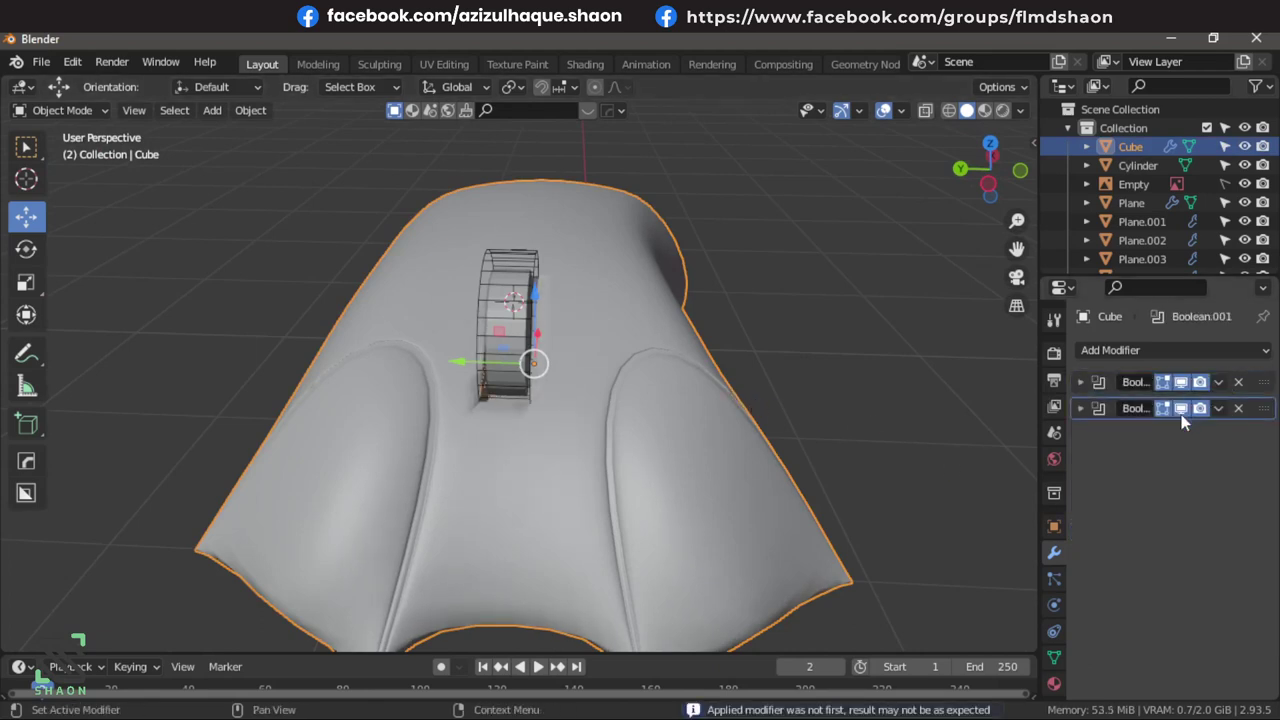
{"action": "key", "text": "ctrl+z"}
{"action": "left_click", "coordinate": [1219, 382]}
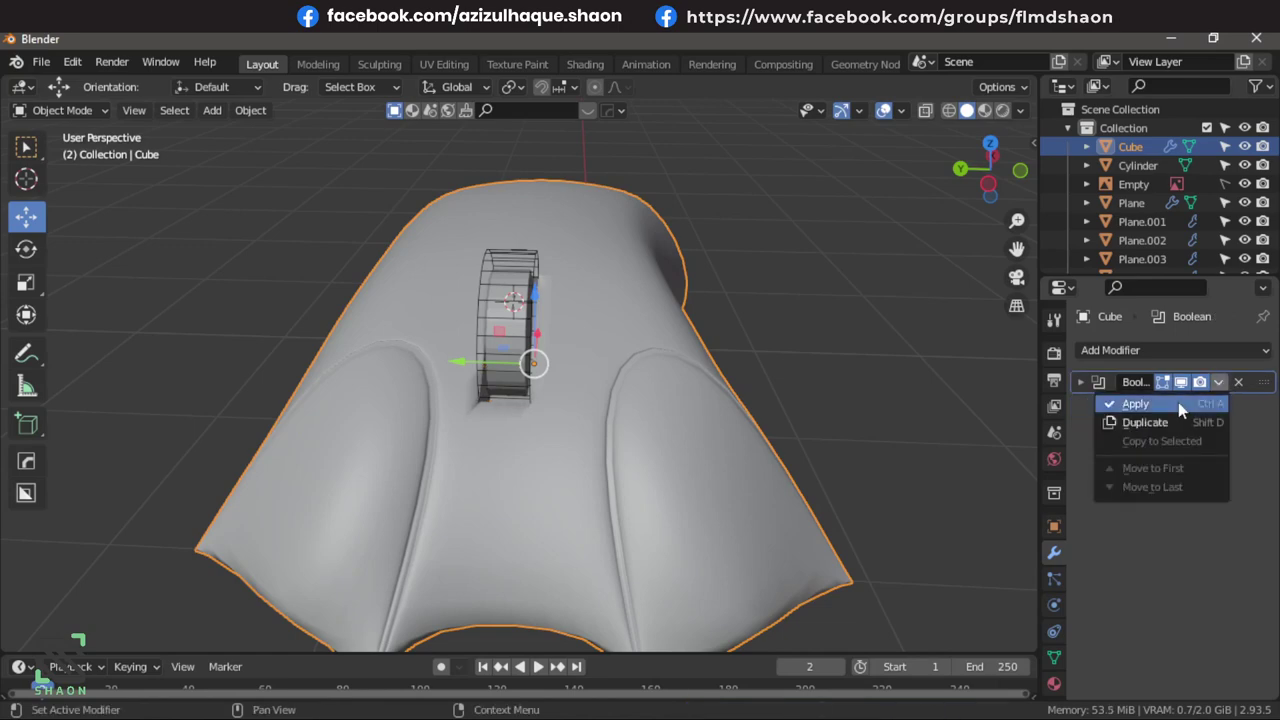
{"action": "left_click", "coordinate": [1178, 402]}
Delete the cutter cylinder and select the scroll-wheel cylinder.
{"action": "scroll", "coordinate": [739, 319], "scroll_direction": "up", "scroll_amount": 2}
{"action": "key", "text": "Delete"}
{"action": "mouse_move", "coordinate": [588, 240]}
{"action": "middle_mouse_down"}
{"action": "mouse_move", "coordinate": [470, 343]}
{"action": "mouse_move", "coordinate": [530, 307]}
{"action": "mouse_move", "coordinate": [210, 330]}
{"action": "middle_mouse_up"}
{"action": "left_click", "coordinate": [458, 350]}
Zoom out to review the finished keyboard and mouse, then close Blender choosing Don't Save.
{"action": "scroll", "coordinate": [480, 304], "scroll_direction": "down", "scroll_amount": 4}
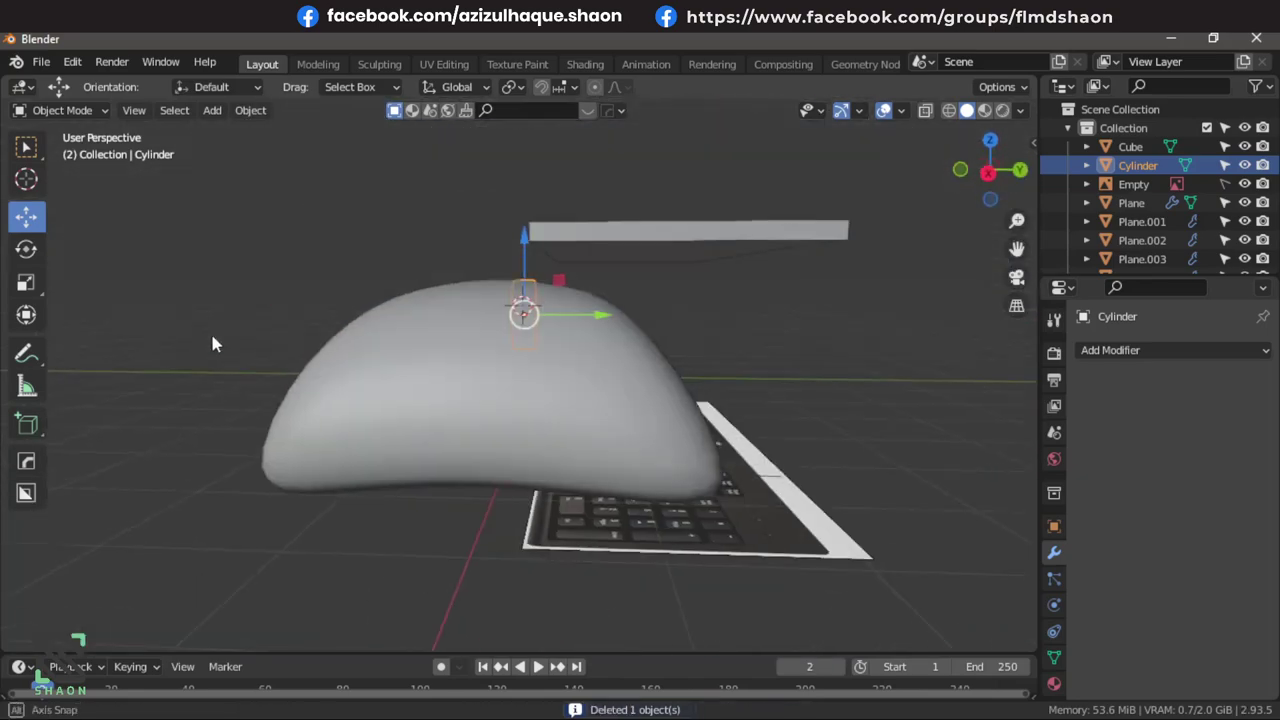
{"action": "scroll", "coordinate": [422, 347], "scroll_direction": "down", "scroll_amount": 3}
{"action": "mouse_move", "coordinate": [422, 347]}
{"action": "middle_mouse_down"}
{"action": "mouse_move", "coordinate": [577, 399]}
{"action": "mouse_move", "coordinate": [542, 321]}
{"action": "mouse_move", "coordinate": [814, 400]}
{"action": "mouse_move", "coordinate": [703, 576]}
{"action": "middle_mouse_up"}
{"action": "scroll", "coordinate": [578, 401], "scroll_direction": "up", "scroll_amount": 2}
{"action": "scroll", "coordinate": [542, 321], "scroll_direction": "down", "scroll_amount": 4}
{"action": "scroll", "coordinate": [719, 348], "scroll_direction": "down", "scroll_amount": 3}
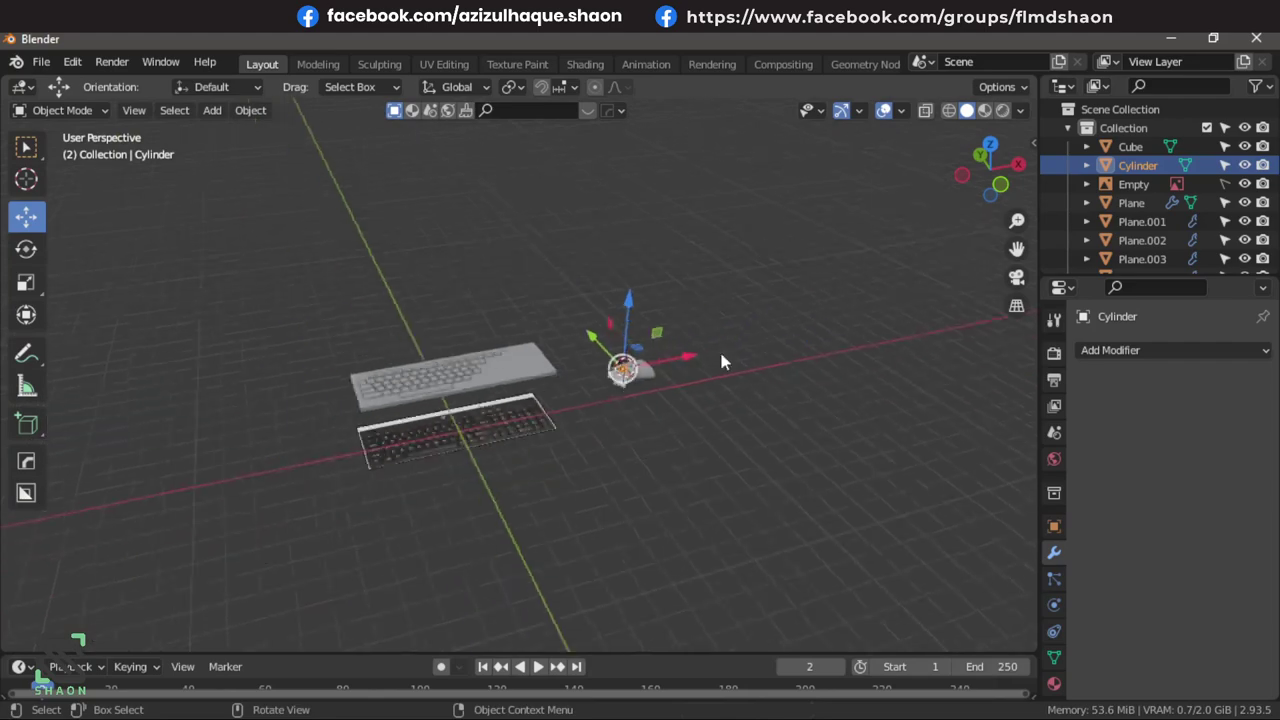
{"action": "scroll", "coordinate": [719, 348], "scroll_direction": "down", "scroll_amount": 2}
{"action": "scroll", "coordinate": [540, 370], "scroll_direction": "up", "scroll_amount": 2}
{"action": "left_click", "coordinate": [1256, 38]}
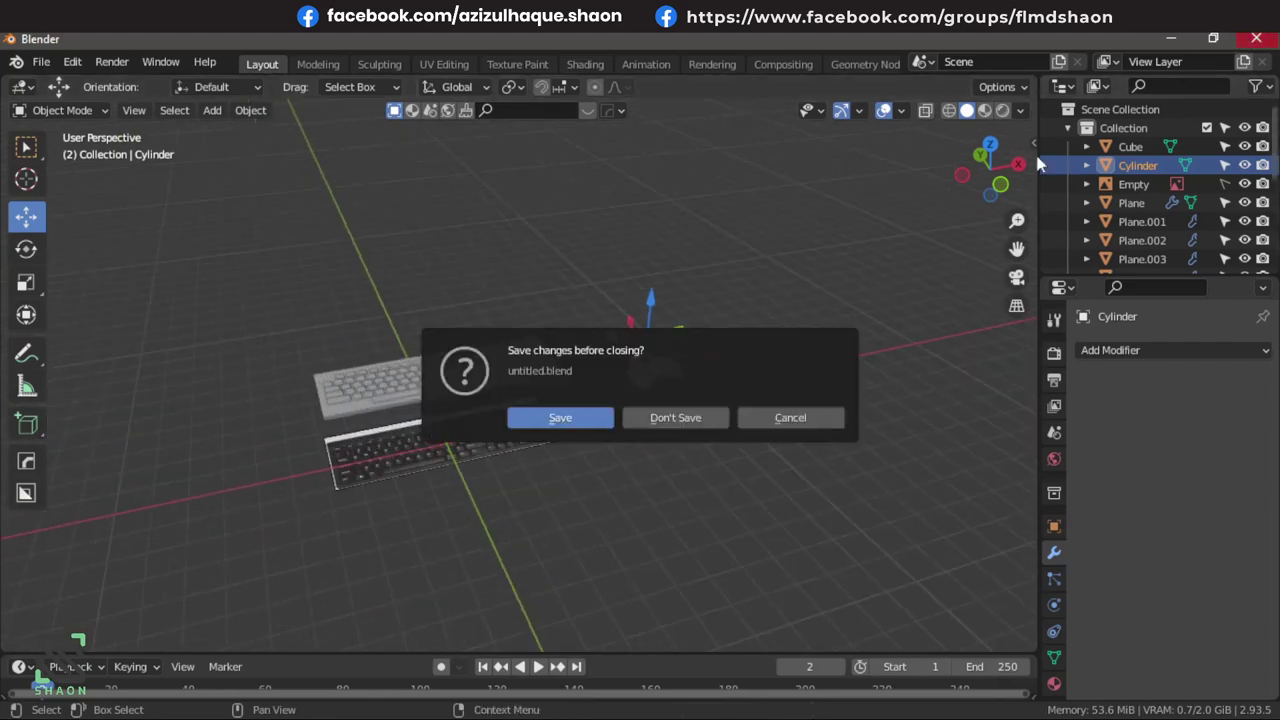
{"action": "left_click", "coordinate": [677, 417]}
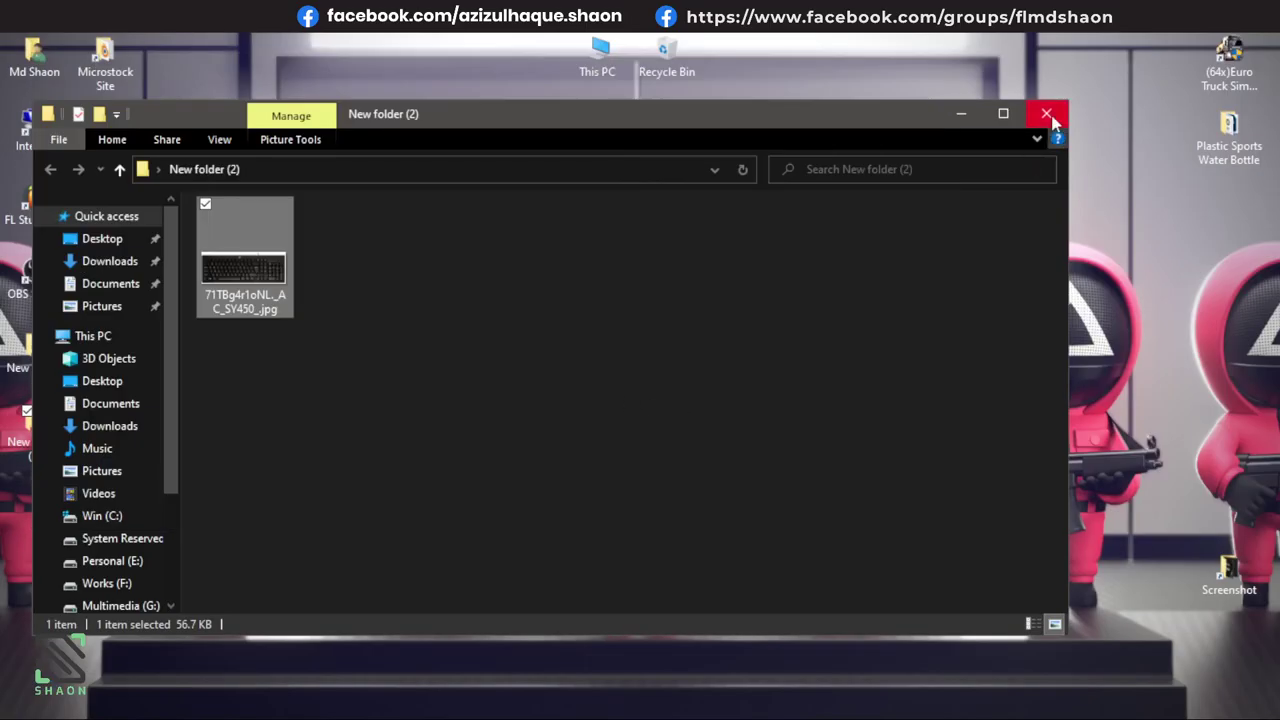
Close the Mockup with Blender and Photoshop folder windows and bring up the YouTube comments tab.
{"action": "left_click", "coordinate": [1047, 114]}
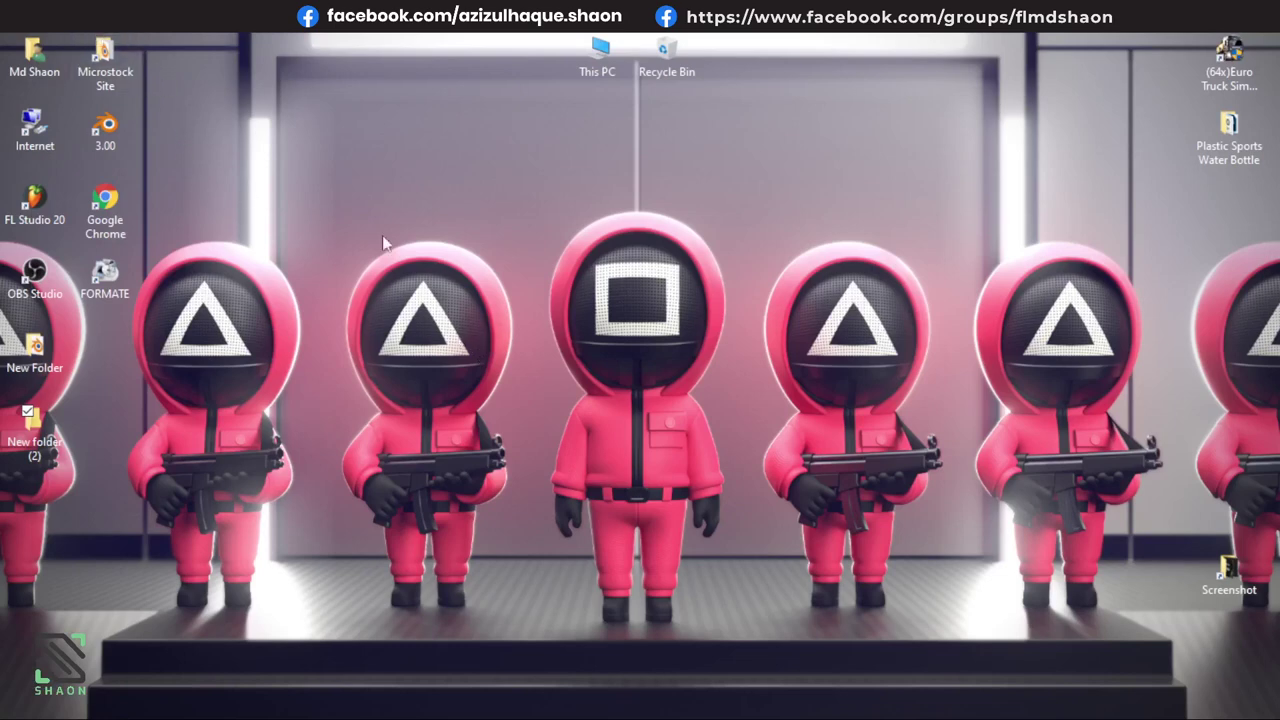
{"action": "left_click", "coordinate": [100, 105]}
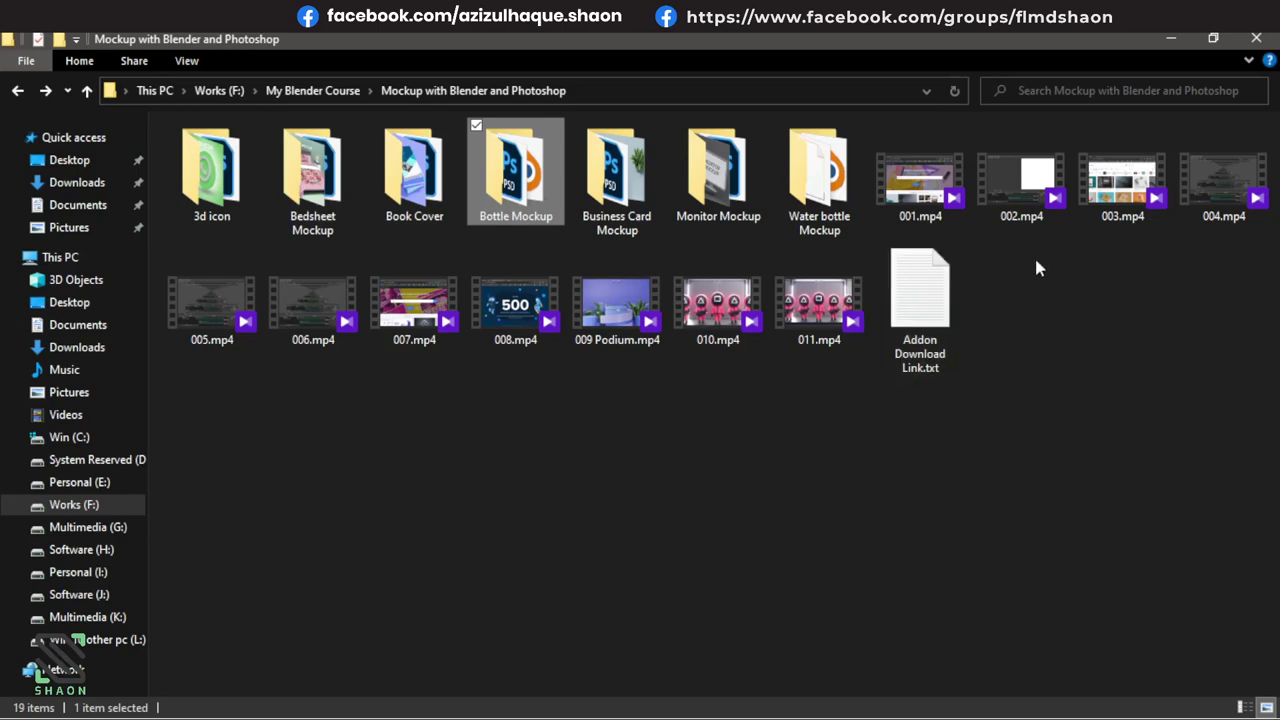
{"action": "left_click", "coordinate": [1257, 39]}
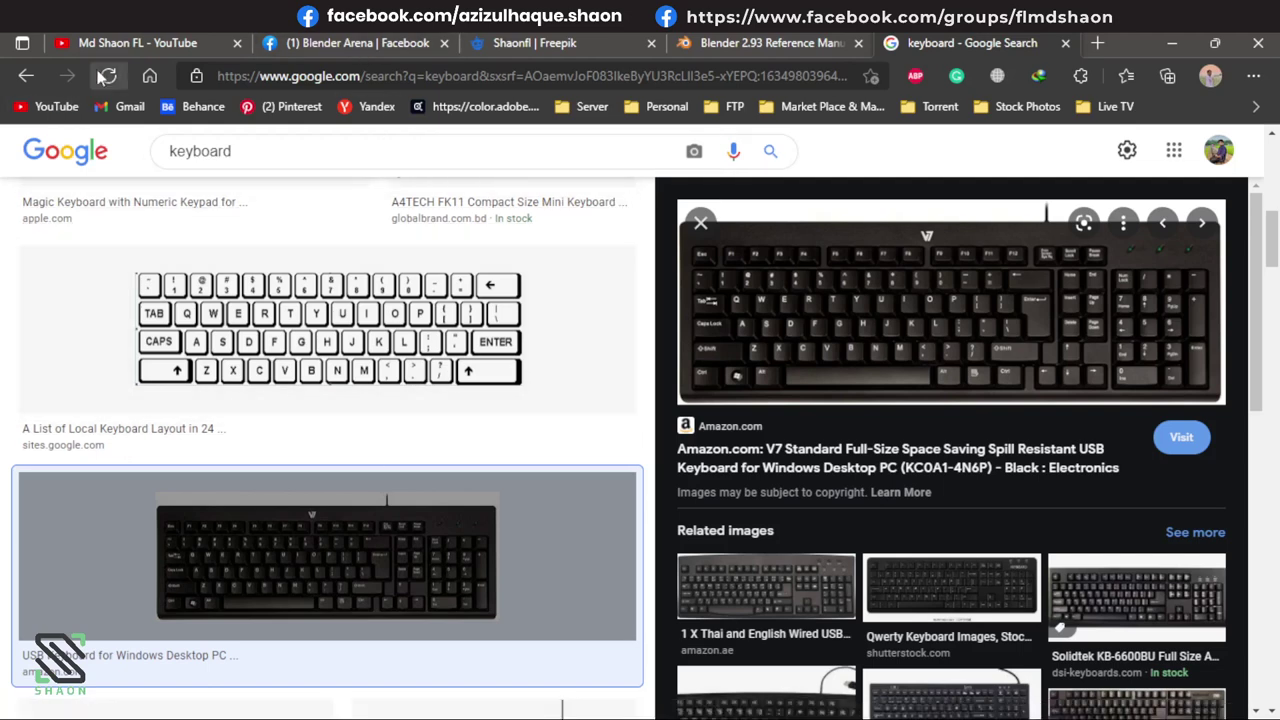
{"action": "left_click", "coordinate": [128, 46]}
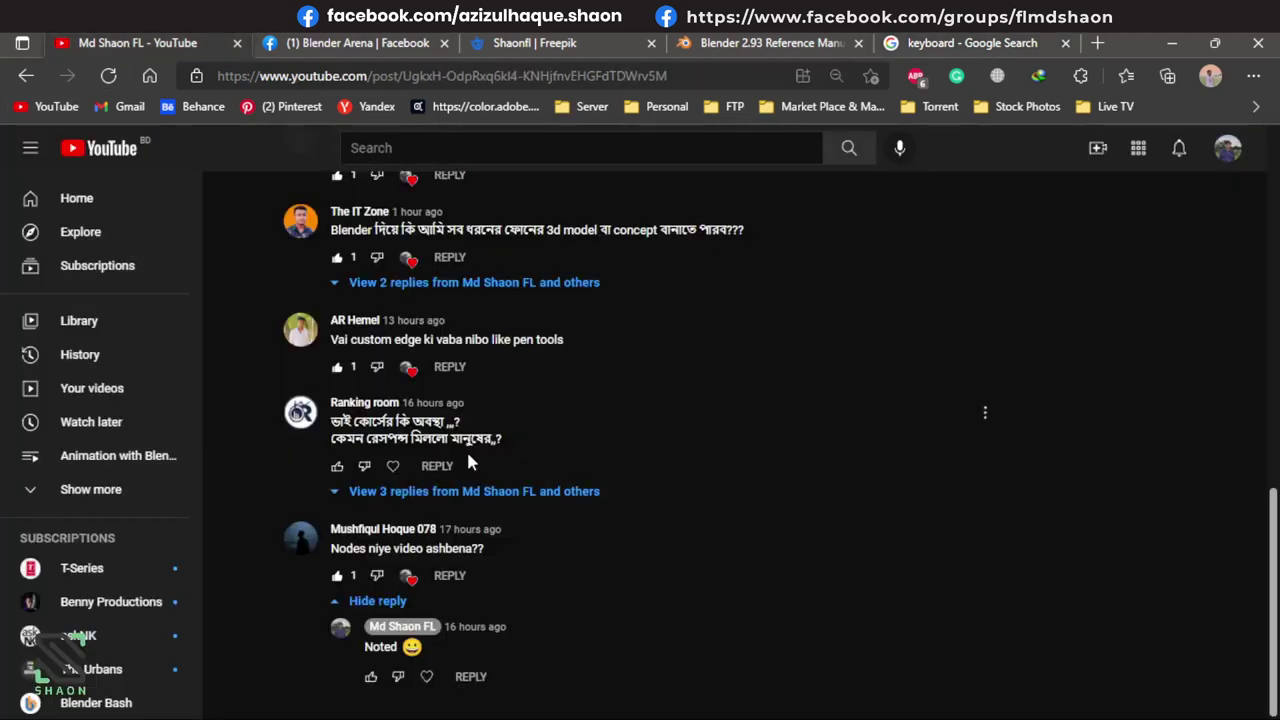